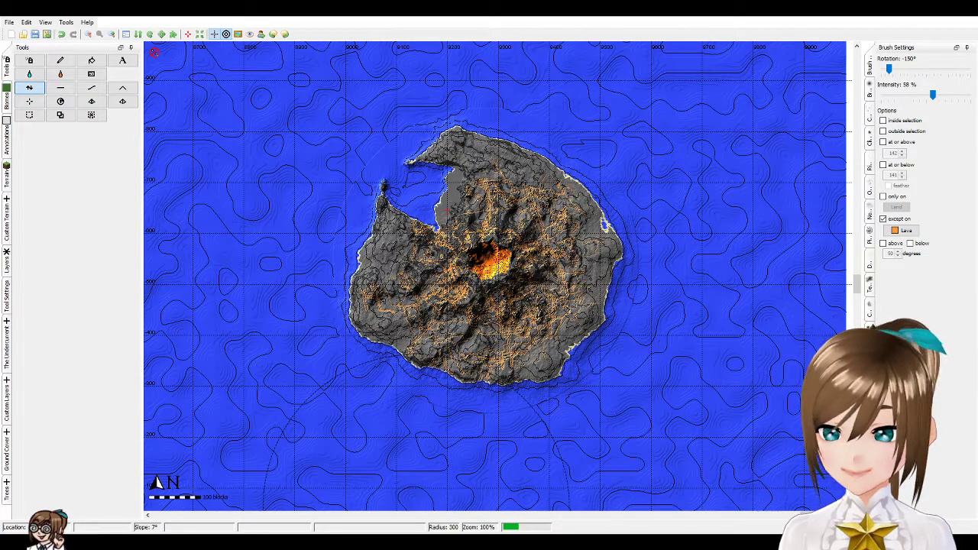
# - Examine the volcano island on the map, its surrounding ocean, and its position relative to the mainland coast and river delta
pyautogui.scroll(-2, 633, 424)
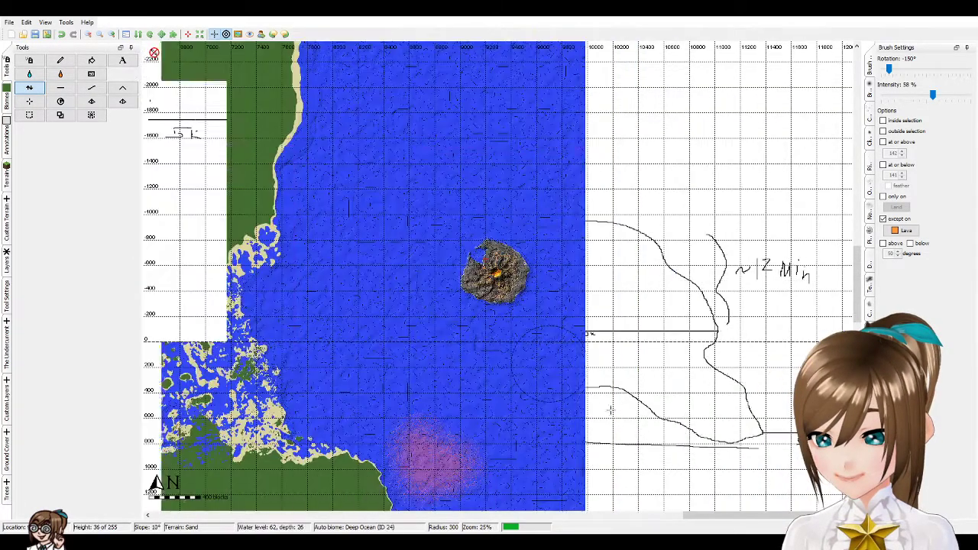
pyautogui.scroll(-1, 634, 424)
pyautogui.moveTo(622, 517); pyautogui.dragTo(529, 519)
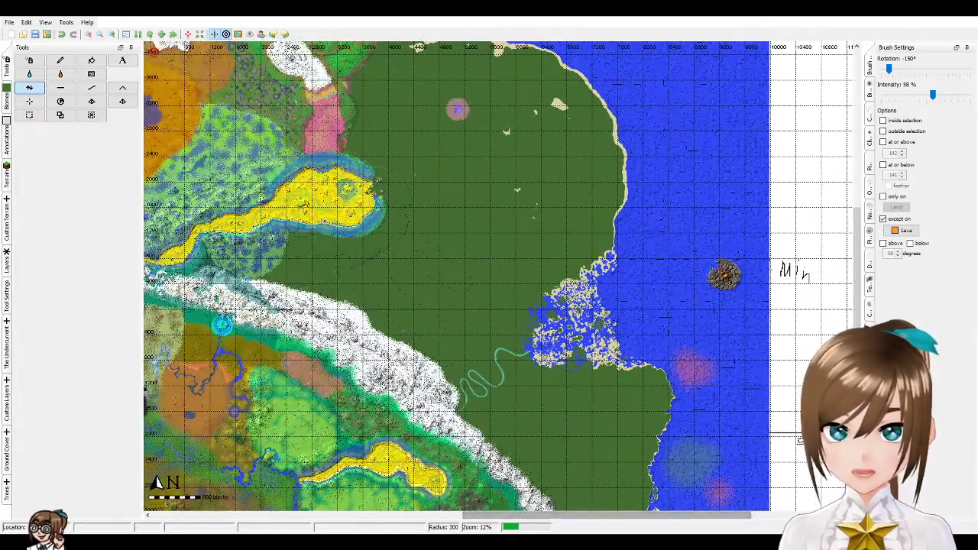
pyautogui.moveTo(857, 250); pyautogui.dragTo(857, 229)
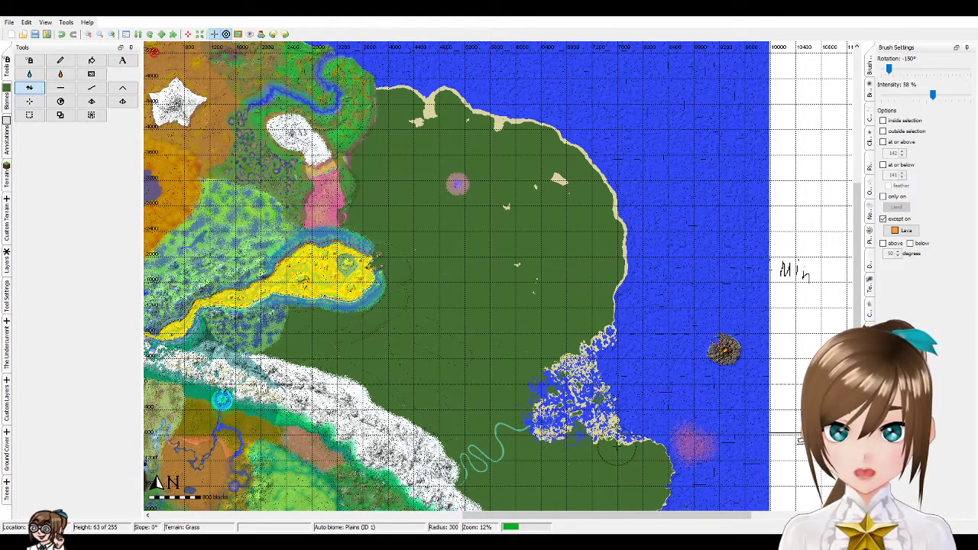
pyautogui.scroll(-5, 850, 312)
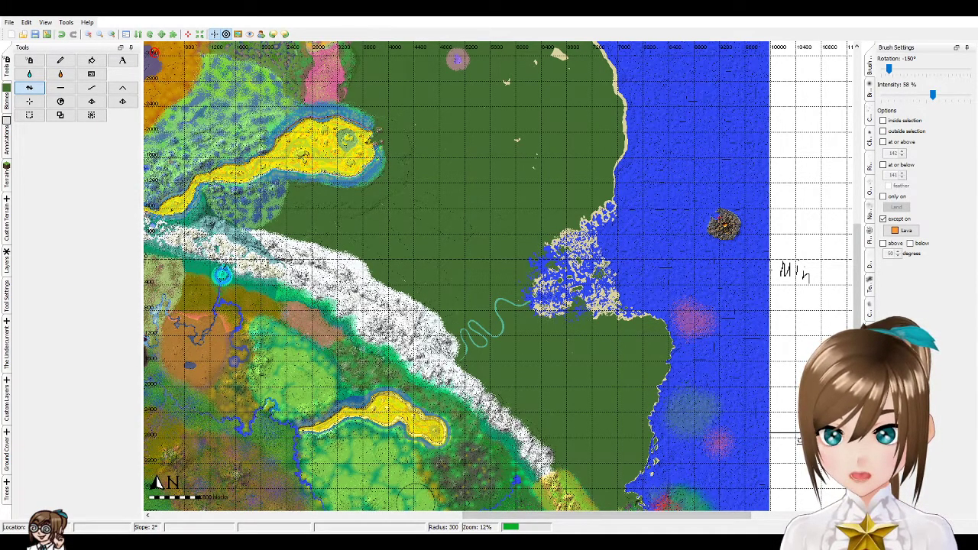
pyautogui.scroll(2, 496, 278)
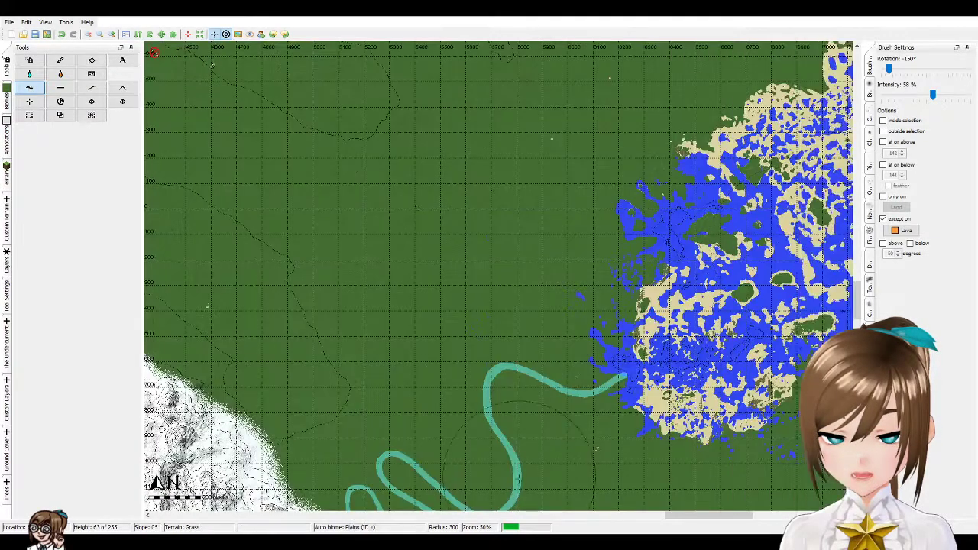
pyautogui.moveTo(697, 519); pyautogui.dragTo(763, 519)
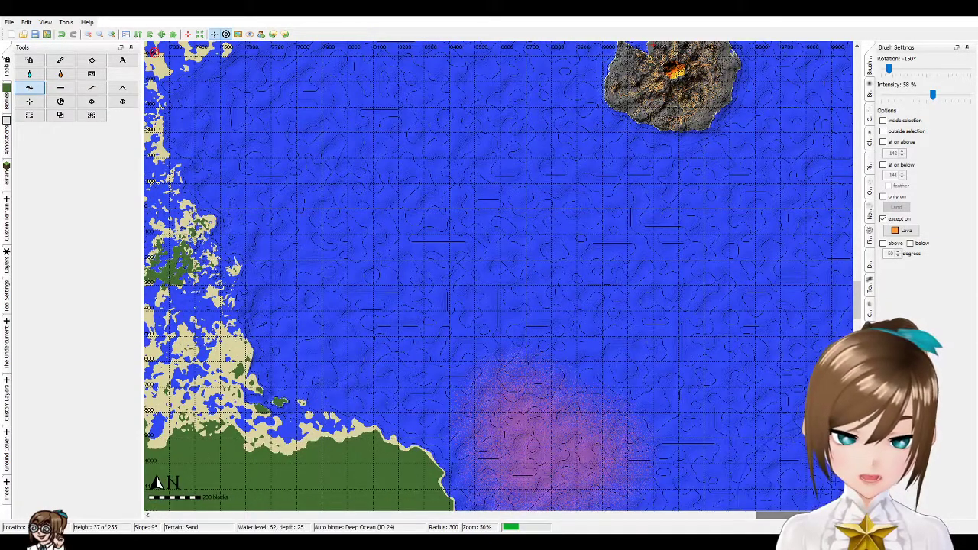
pyautogui.moveTo(854, 314); pyautogui.dragTo(856, 291)
pyautogui.scroll(1, 854, 305)
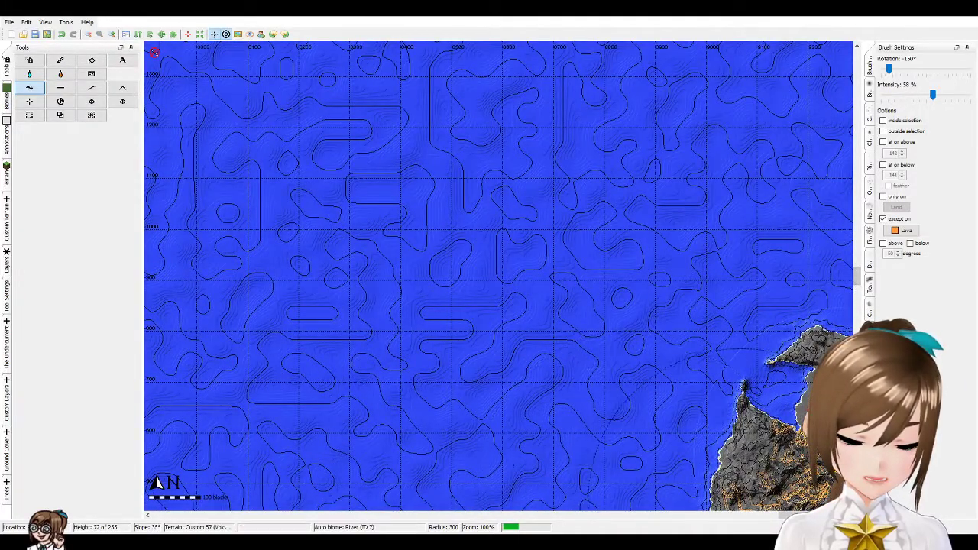
pyautogui.moveTo(792, 515); pyautogui.dragTo(815, 515)
pyautogui.moveTo(857, 276)
pyautogui.mouseDown()
pyautogui.moveTo(857, 290)
pyautogui.moveTo(847, 279)
pyautogui.mouseUp()
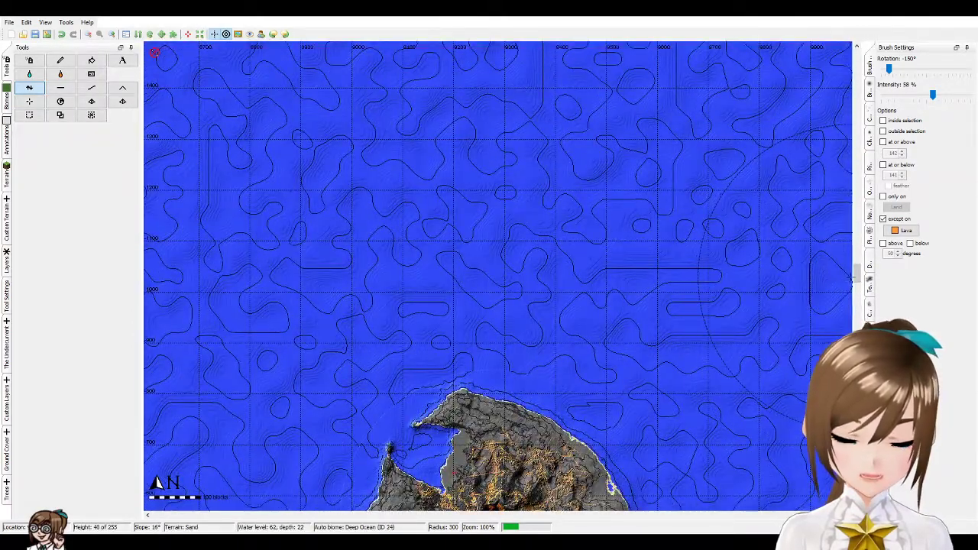
pyautogui.scroll(-5, 784, 308)
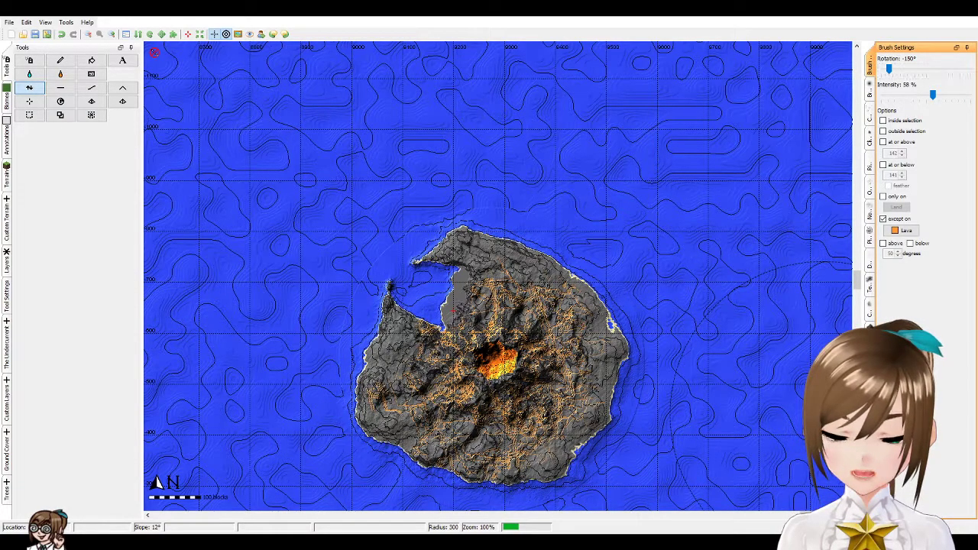
# - Export the map as a Minecraft world, switch to Minecraft and load the P3 world
pyautogui.hotkey('ctrl', 'e')
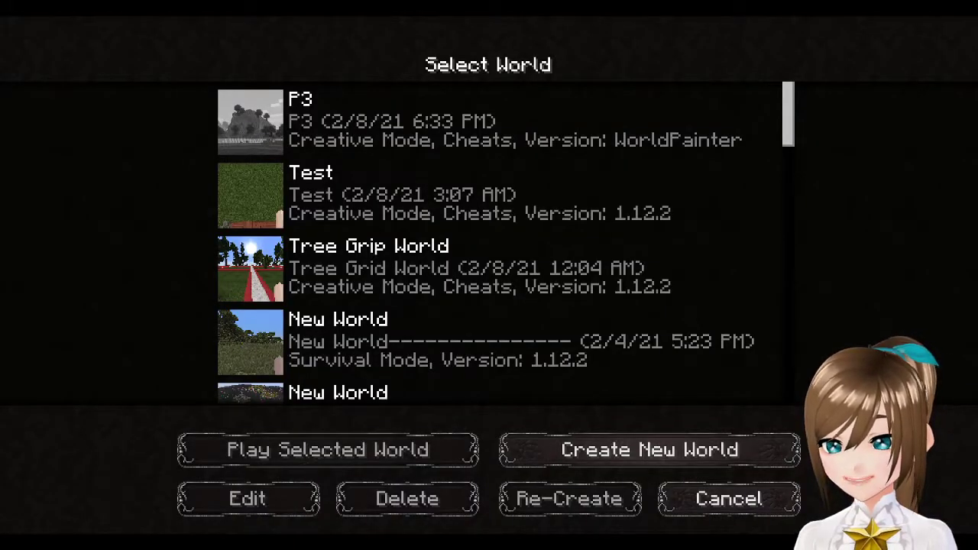
pyautogui.click(254, 126)
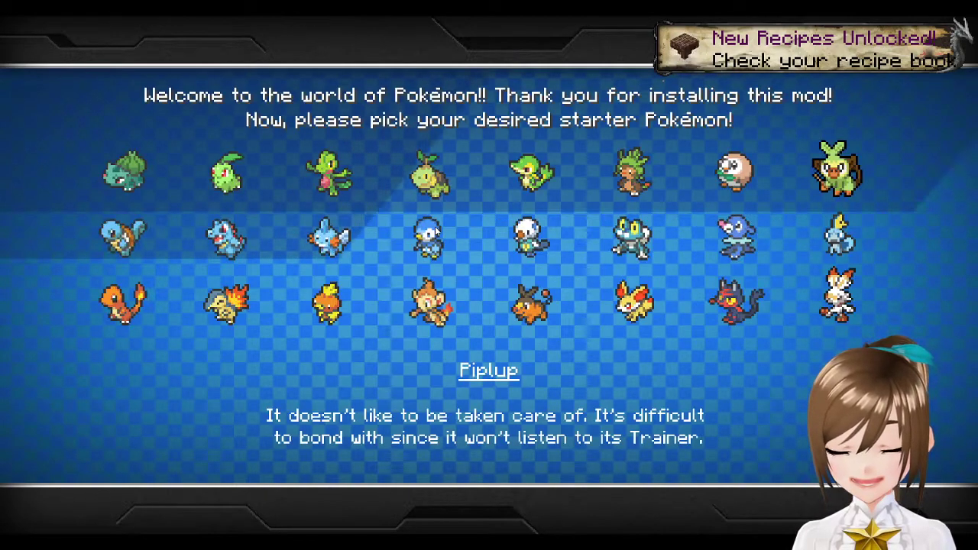
# - Choose Piplup as the starter Pokémon and start moving through the volcano terrain
pyautogui.click(422, 233)
pyautogui.click(473, 444)
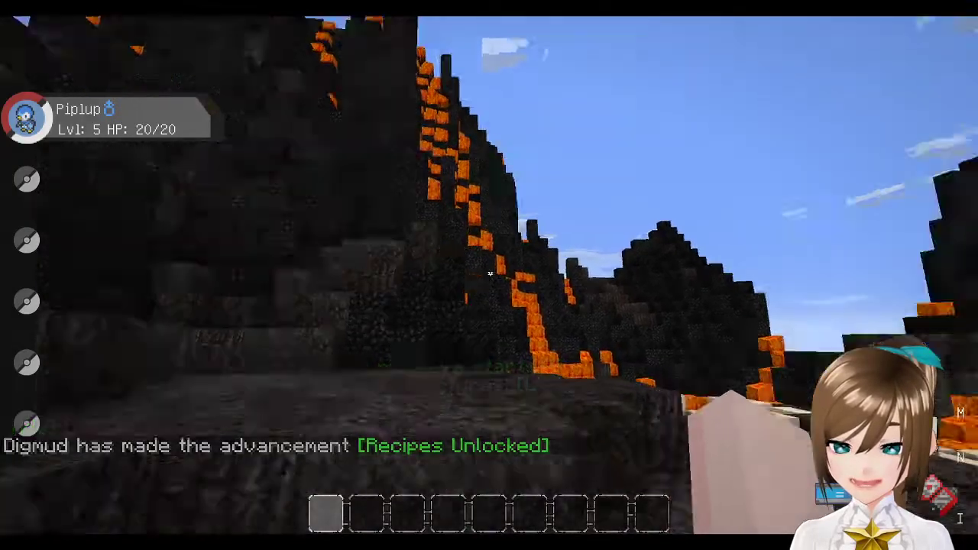
pyautogui.press('w')
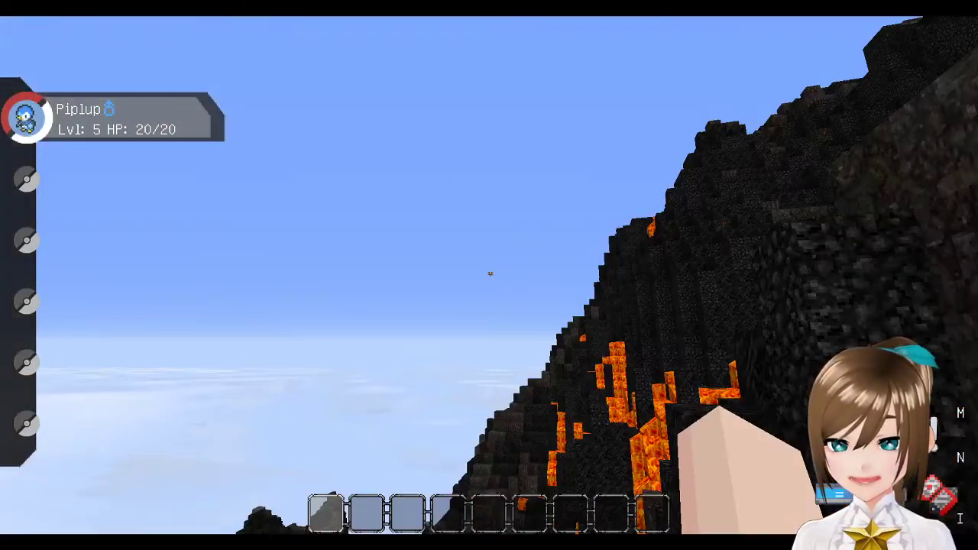
# - Look through the stone blocks in the creative inventory and search the items for "coal"
pyautogui.press('e')
pyautogui.click(311, 59)
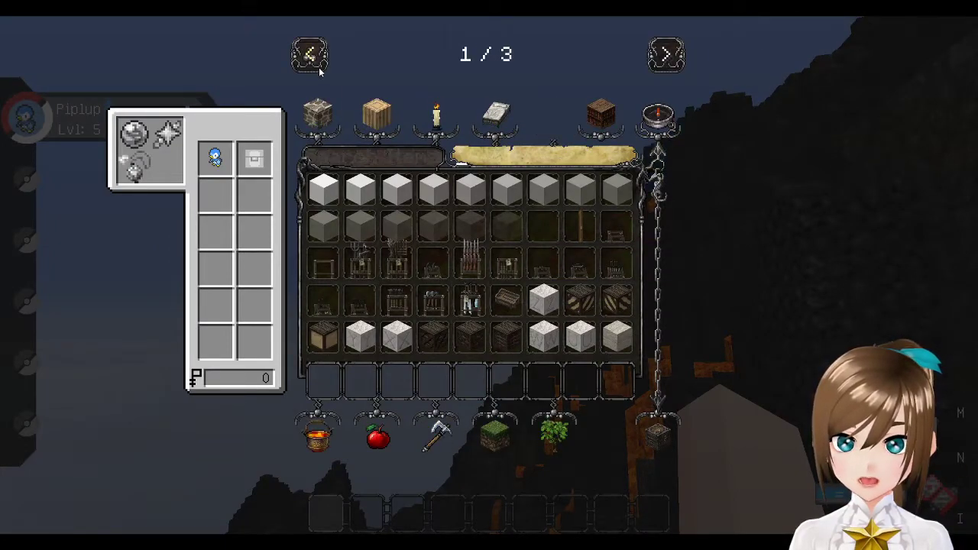
pyautogui.click(500, 428)
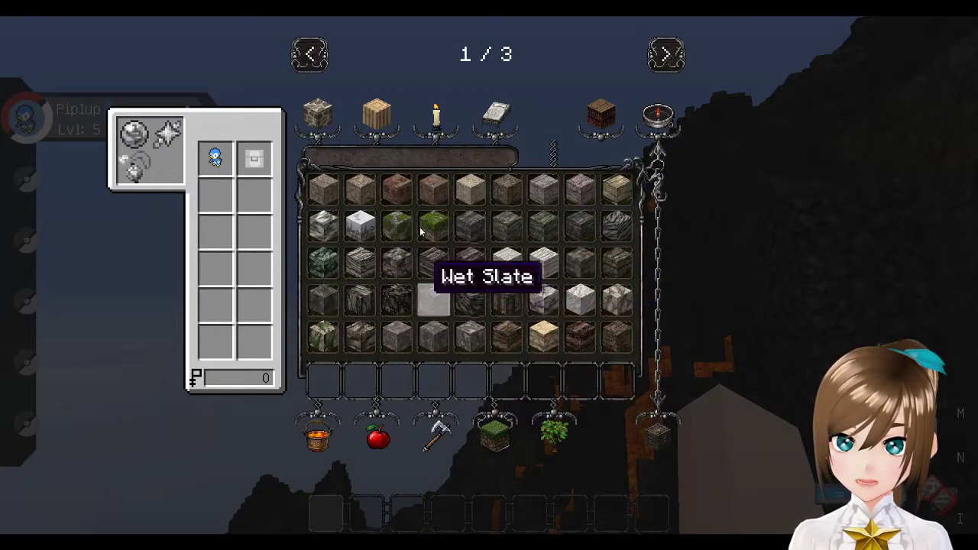
pyautogui.scroll(-5, 420, 231)
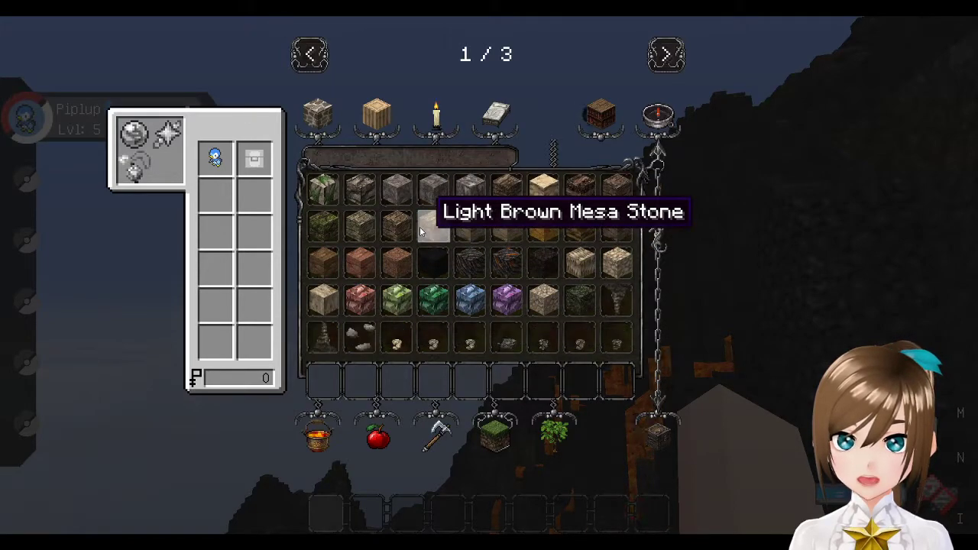
pyautogui.scroll(-1, 419, 230)
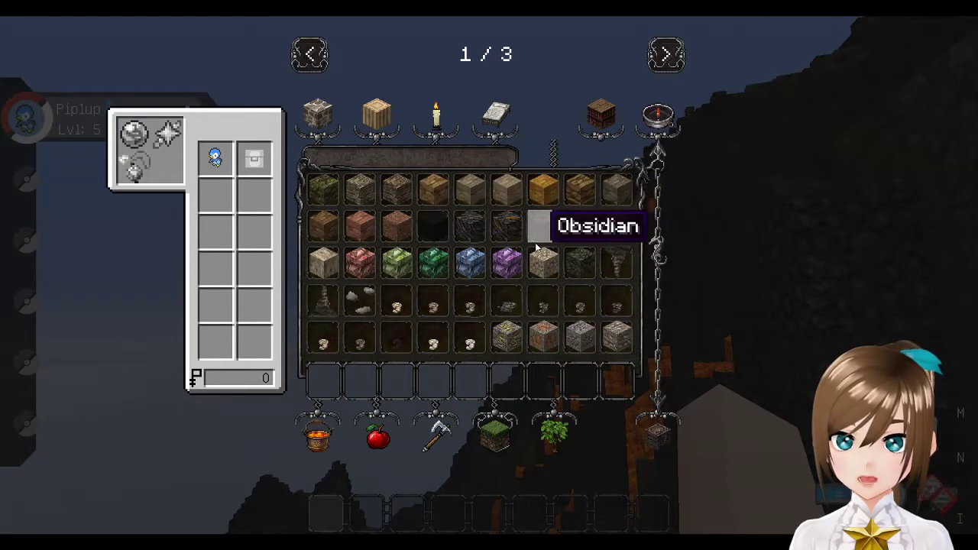
pyautogui.click(660, 123)
pyautogui.write('coal')
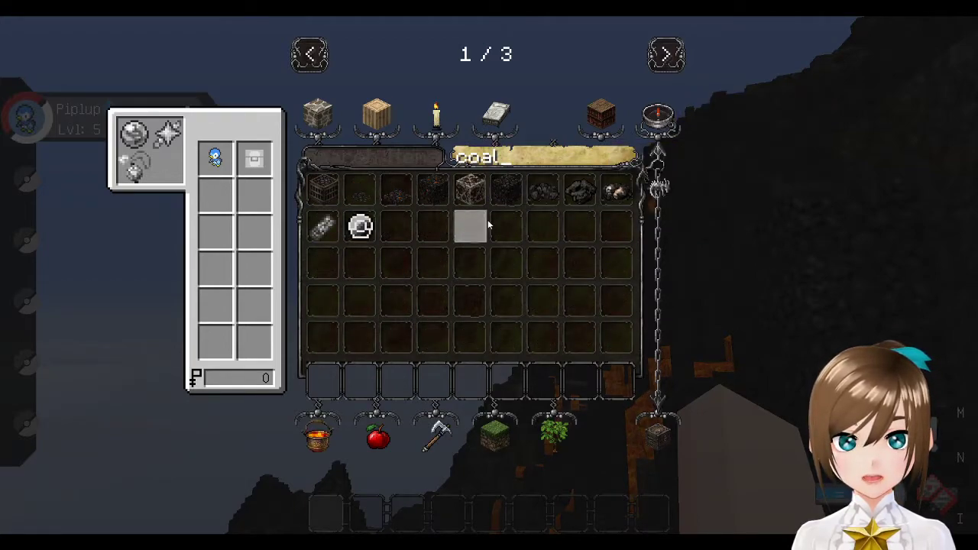
pyautogui.press('Escape')
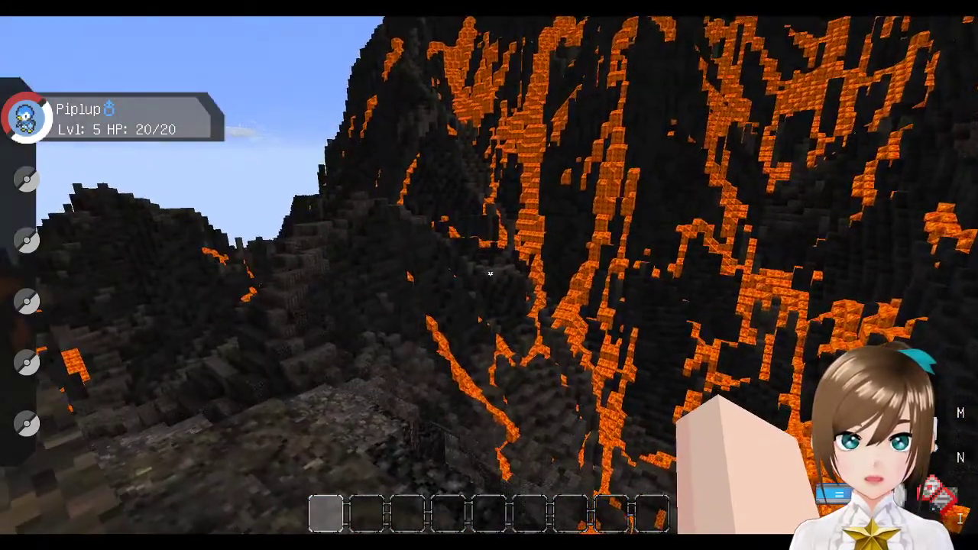
# - Move around the volcano's upper slopes to inspect the rock layers and lava flows
pyautogui.press('w')
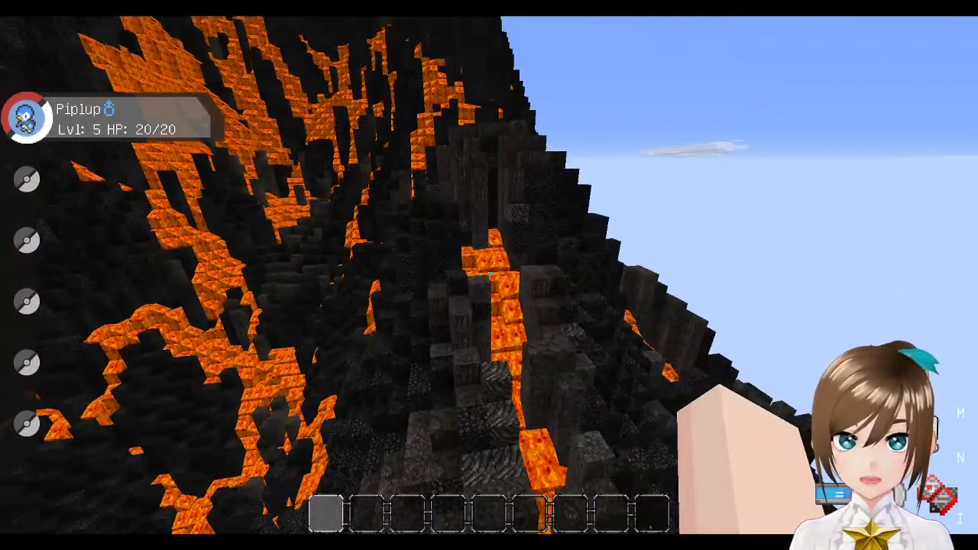
pyautogui.press('w')
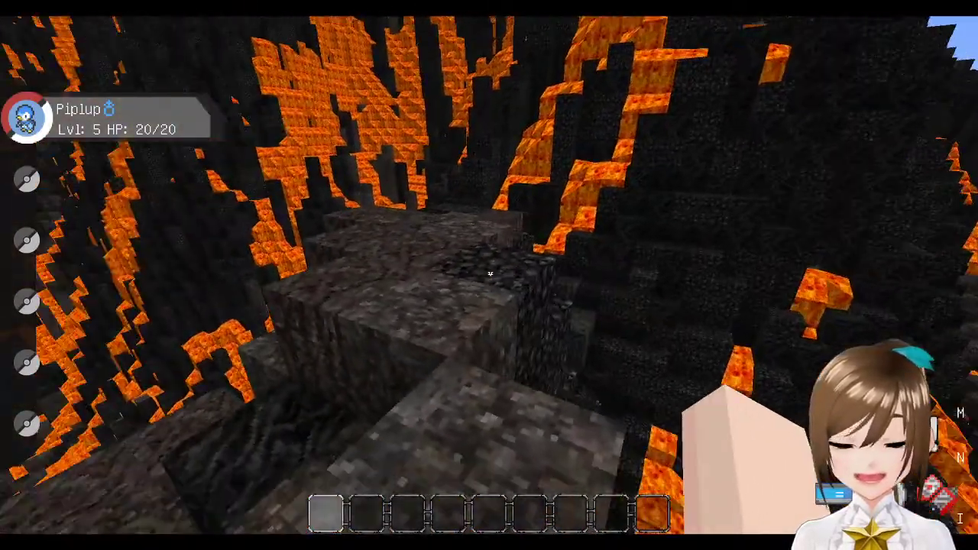
pyautogui.press('s')
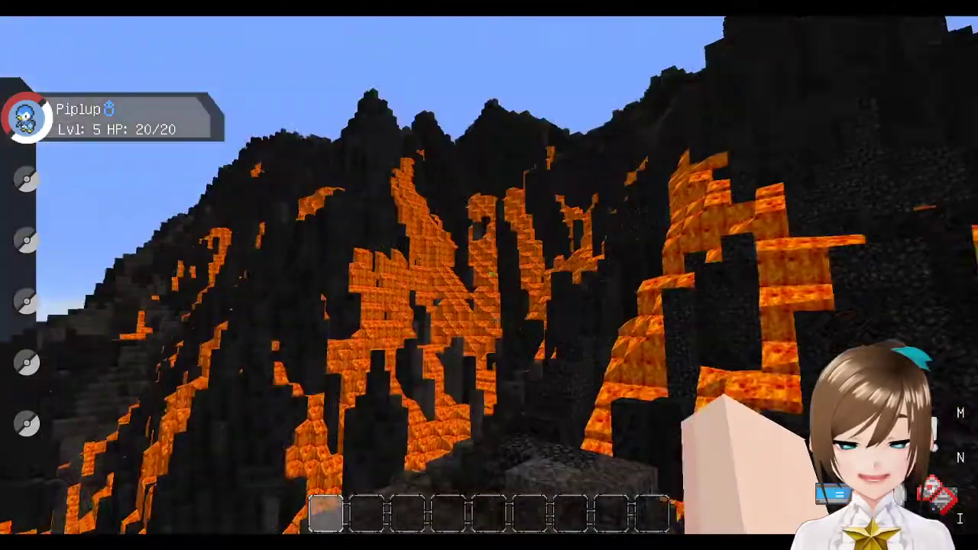
pyautogui.press('s')
pyautogui.press('w')
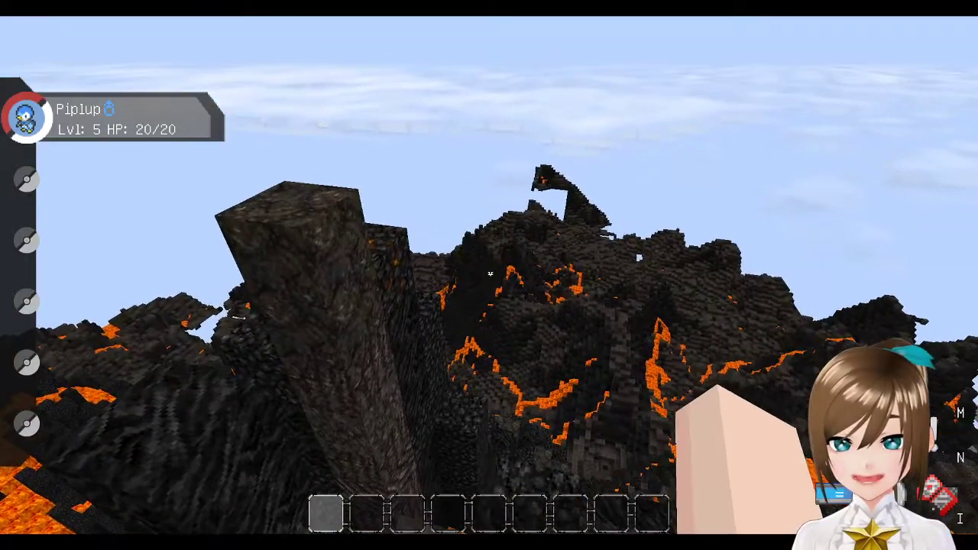
# - View the character on the rock pillar from behind and from the front, and return to first-person view
pyautogui.press('F5')
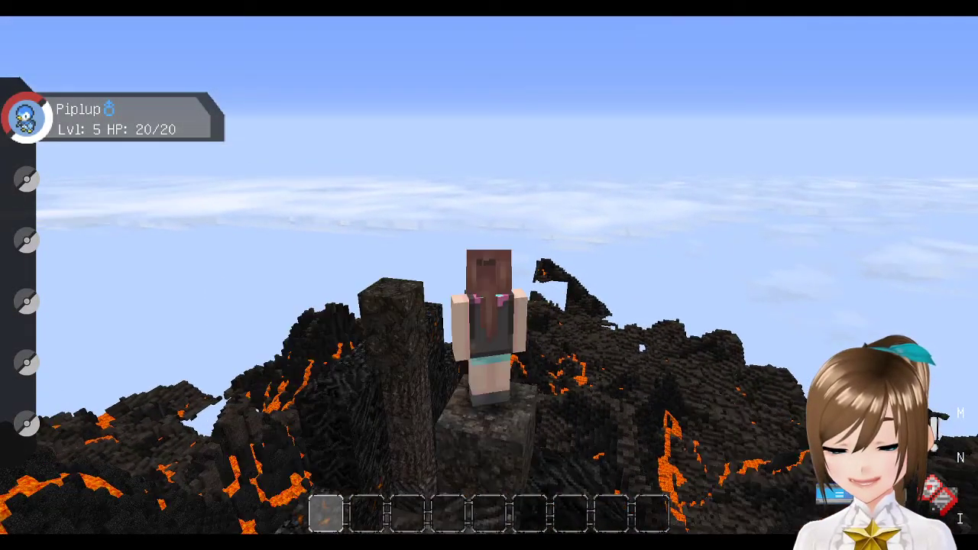
pyautogui.press('F5')
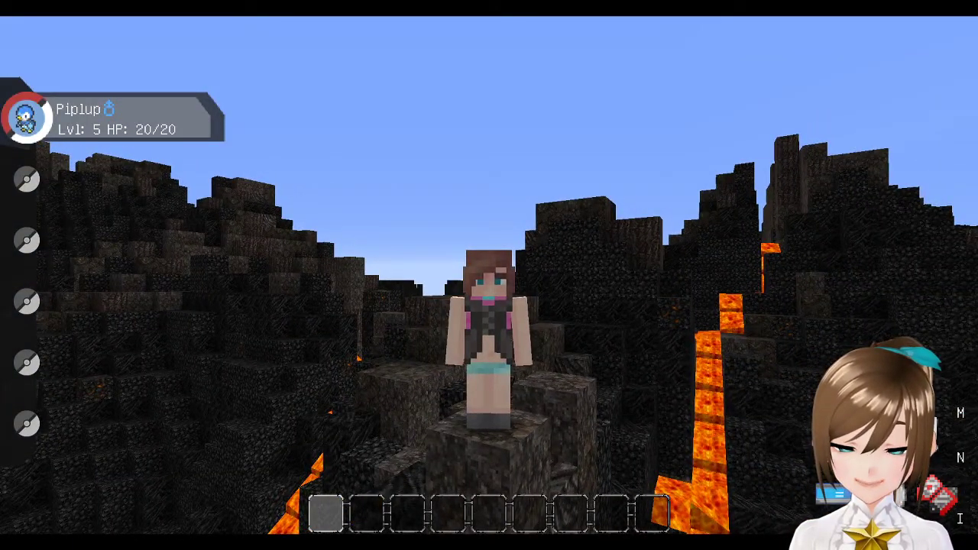
pyautogui.press('F5')
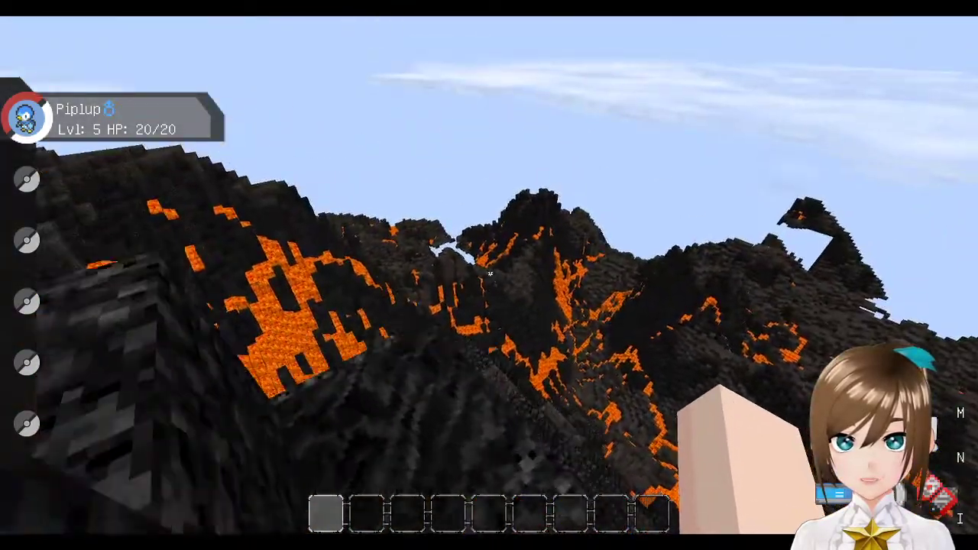
pyautogui.press('F1')
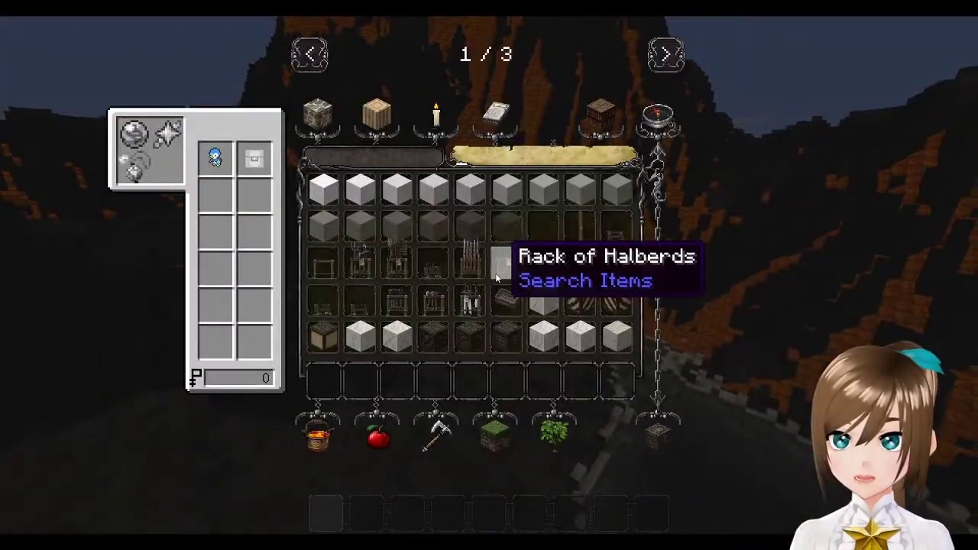
# - Search the creative inventory for "pa", clear the search and find the Pahoehoe block among the stone blocks
pyautogui.write('ee')
pyautogui.press('BackSpace')
pyautogui.press('BackSpace')
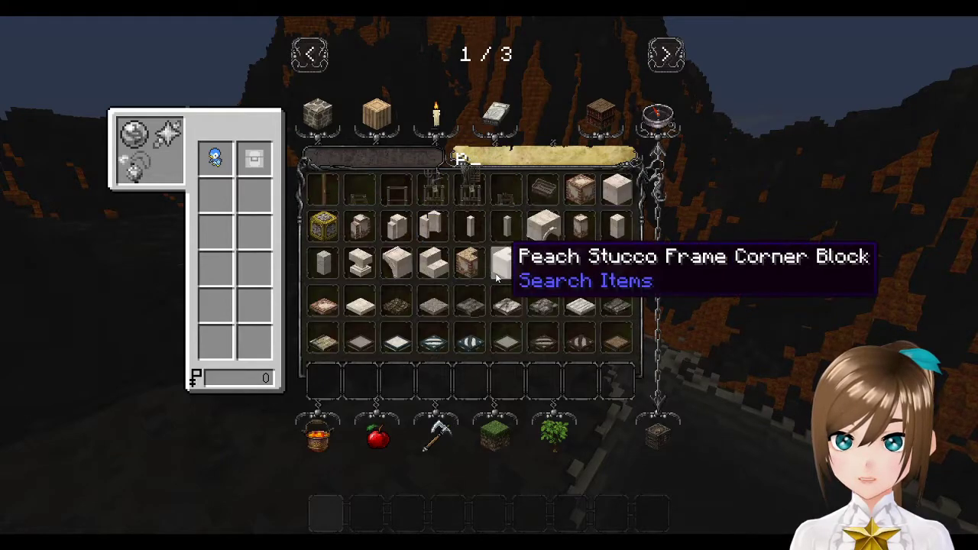
pyautogui.write('a')
pyautogui.scroll(-6, 535, 286)
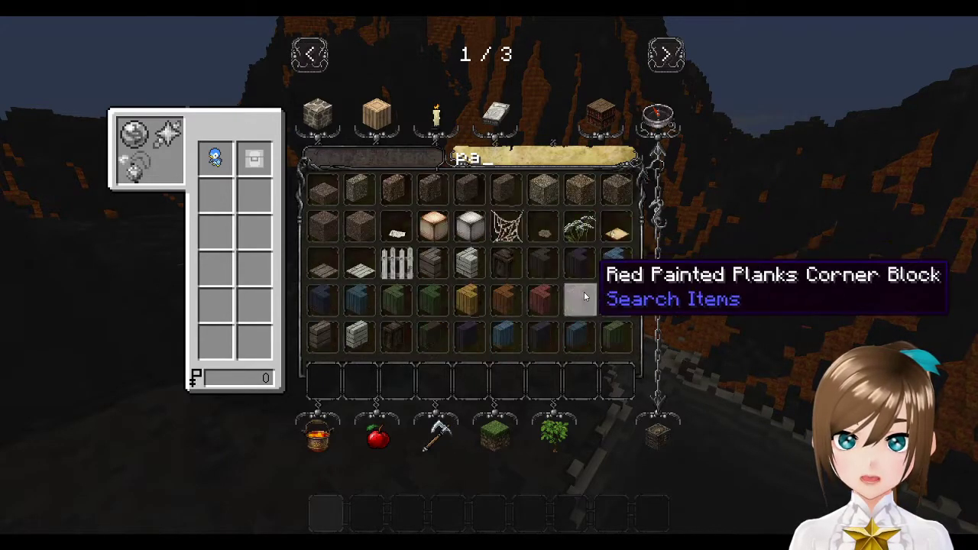
pyautogui.scroll(-8, 600, 300)
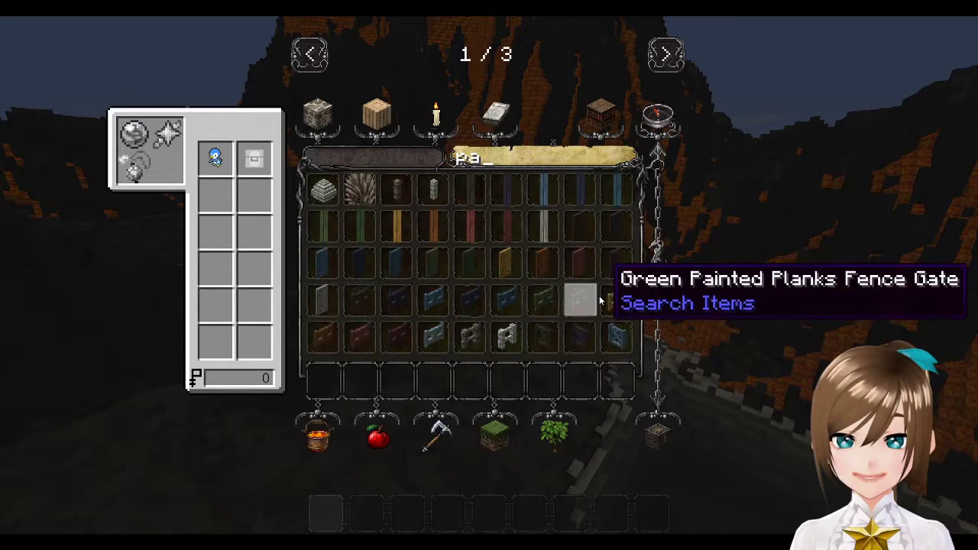
pyautogui.scroll(-10, 599, 299)
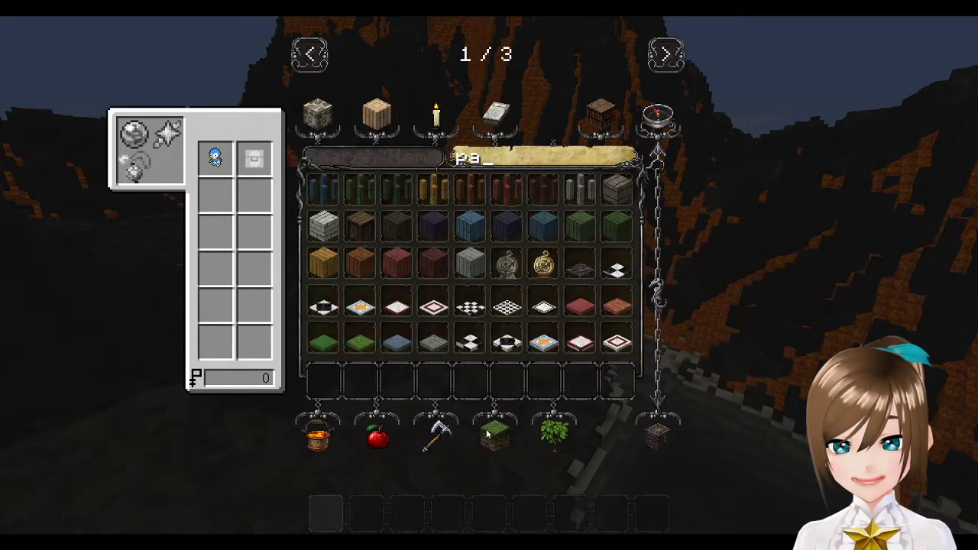
pyautogui.press('BackSpace')
pyautogui.press('BackSpace')
pyautogui.scroll(-10, 519, 269)
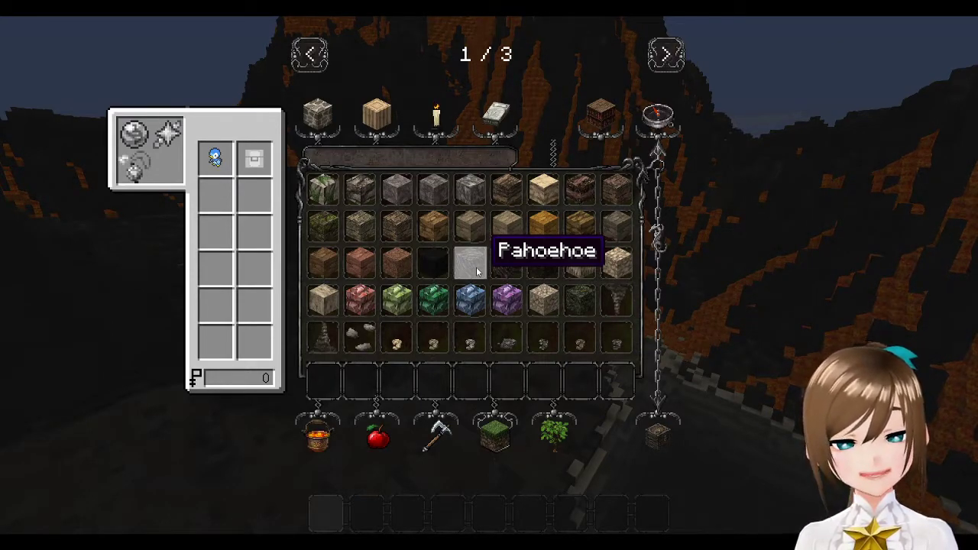
pyautogui.press('e')
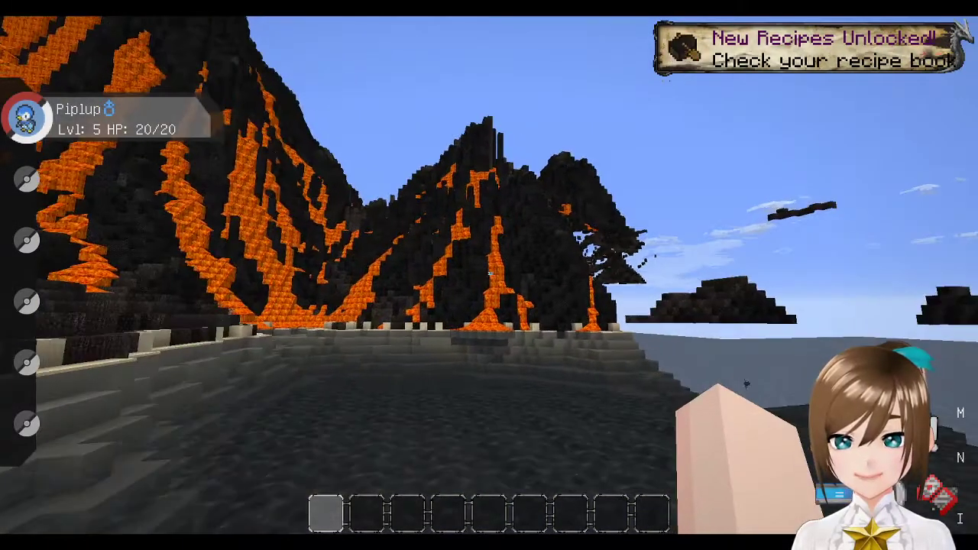
# - Travel along the volcano's shoreline to inspect the lava flows meeting the beach
pyautogui.press('w')
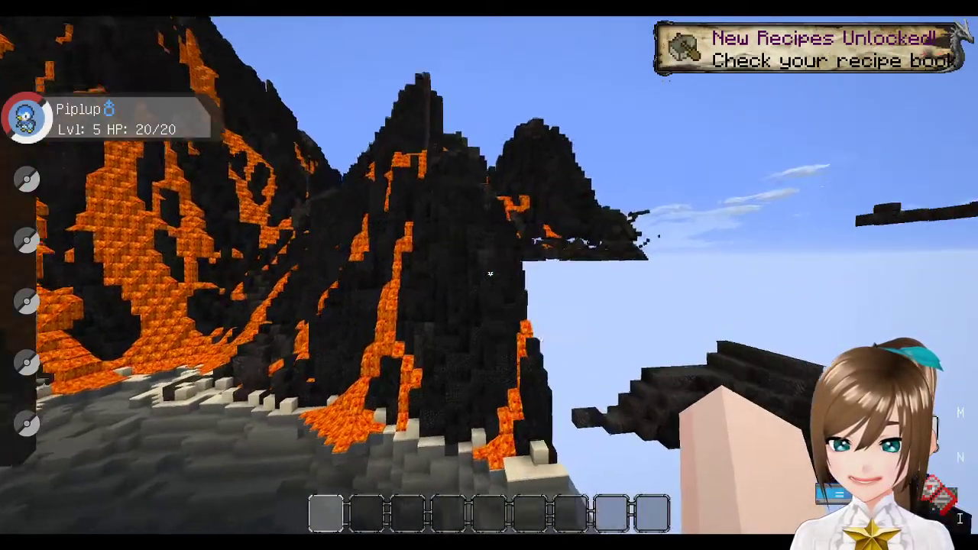
pyautogui.press('w')
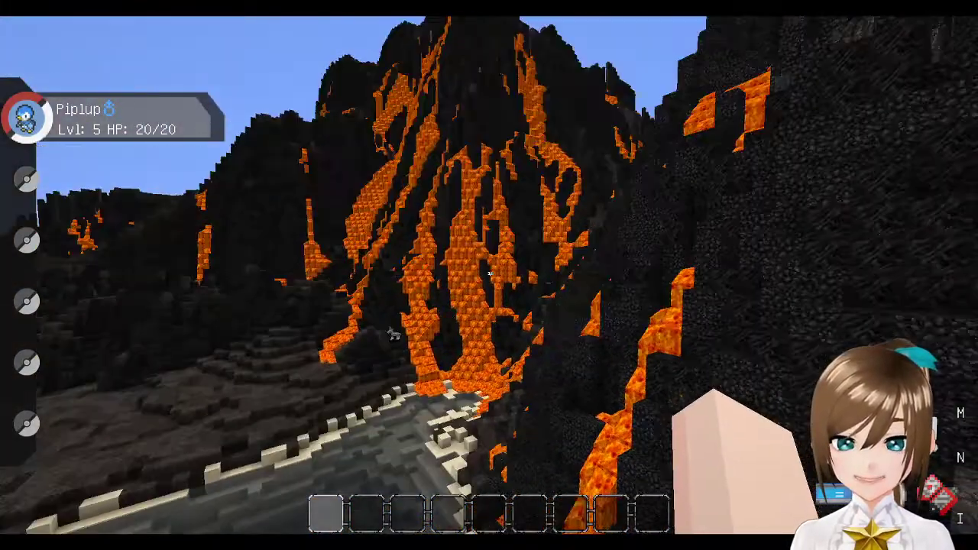
# - Back away over the bay to view the volcano's main lava flows and the surrounding shoreline from a distance
pyautogui.press('s')
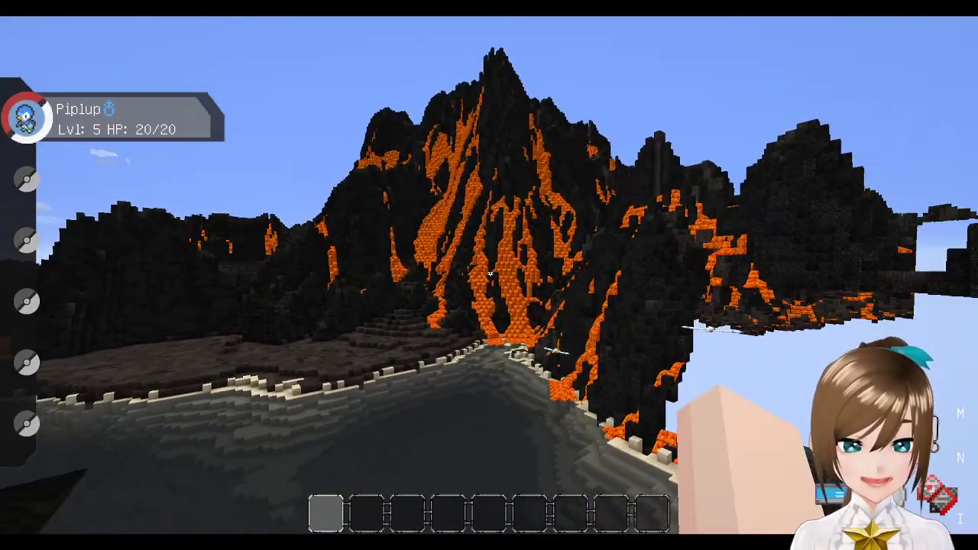
pyautogui.press('w')
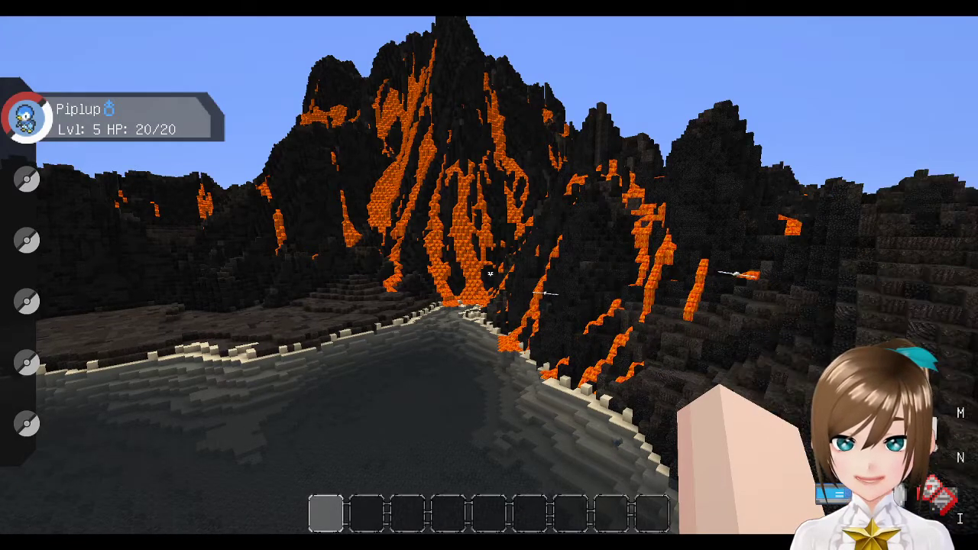
pyautogui.press('w')
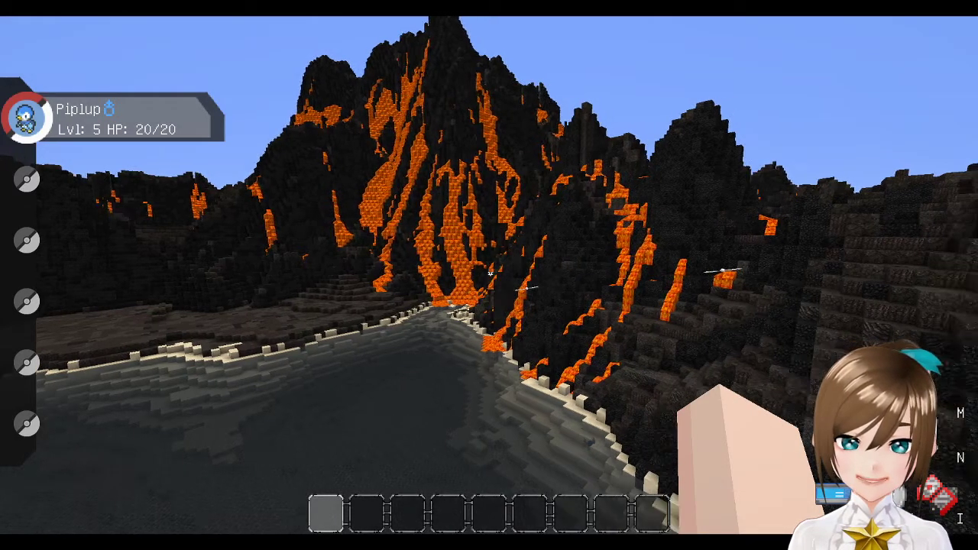
pyautogui.press('w')
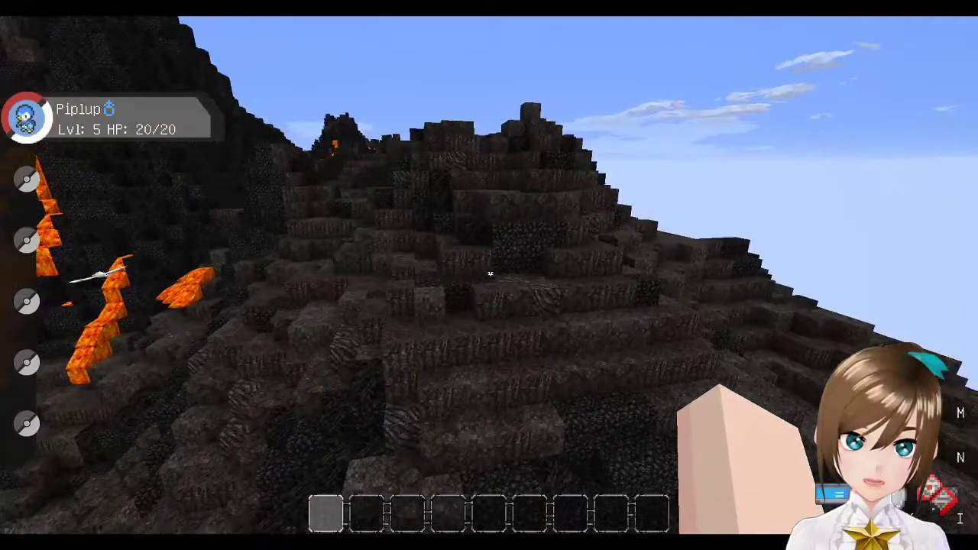
# - Travel across the terraced dark rock slopes beside the volcano to examine their block layers and texture variation
pyautogui.press('w')
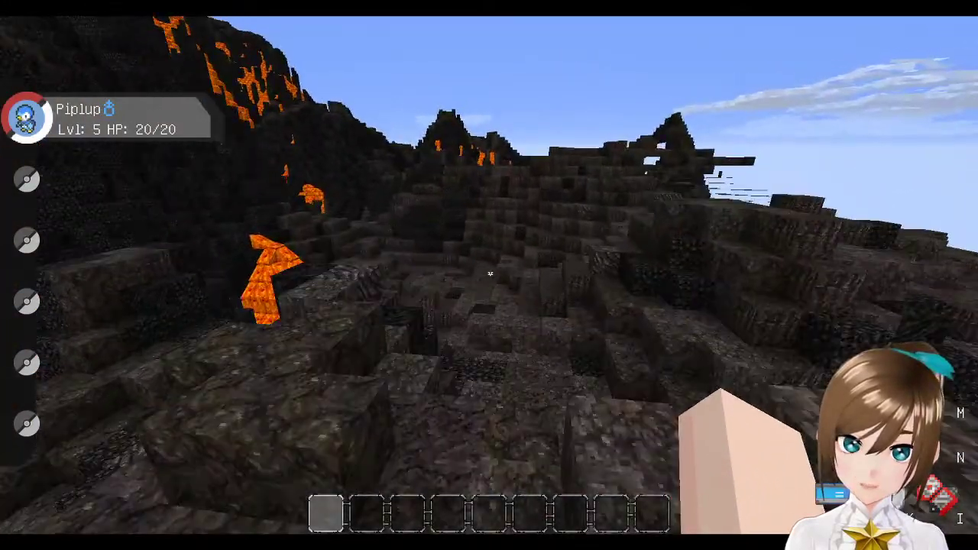
pyautogui.press('w')
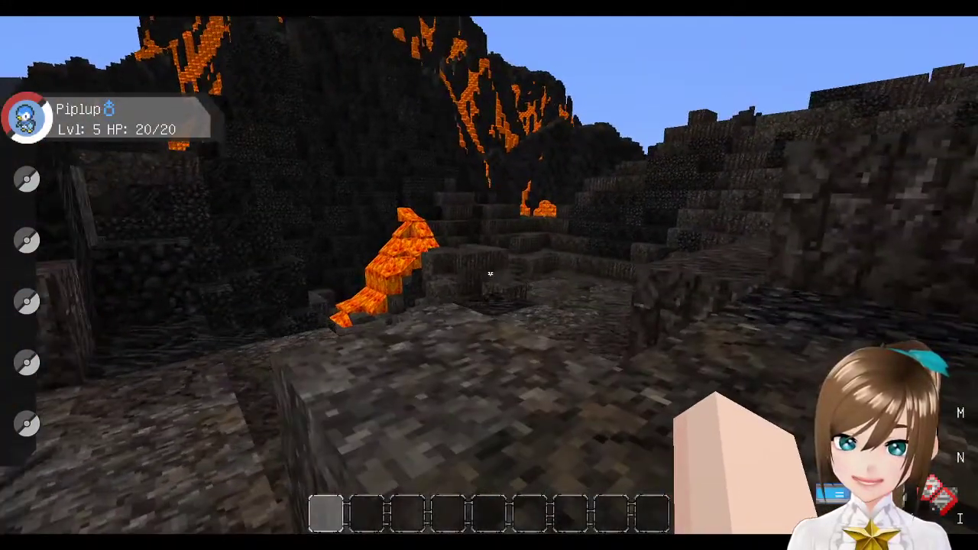
pyautogui.press('w')
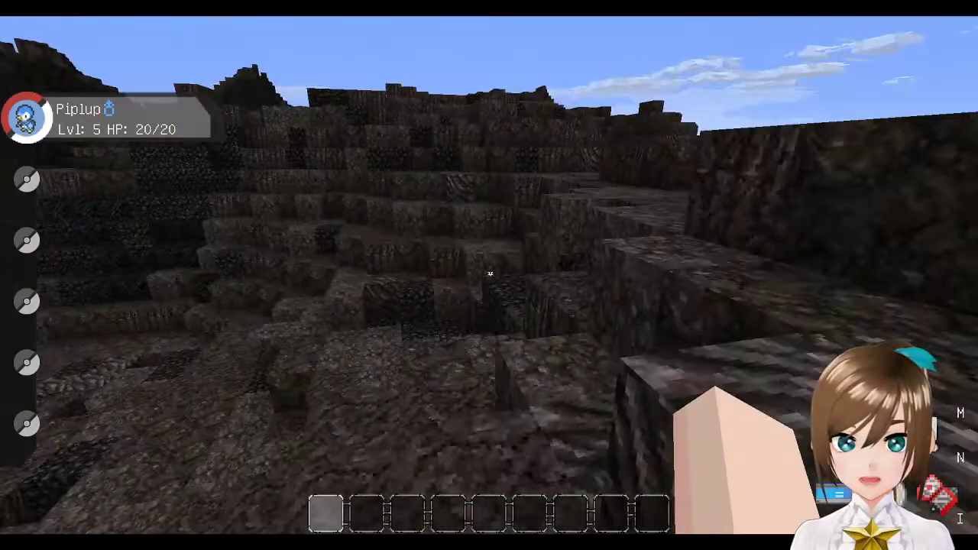
pyautogui.press('w')
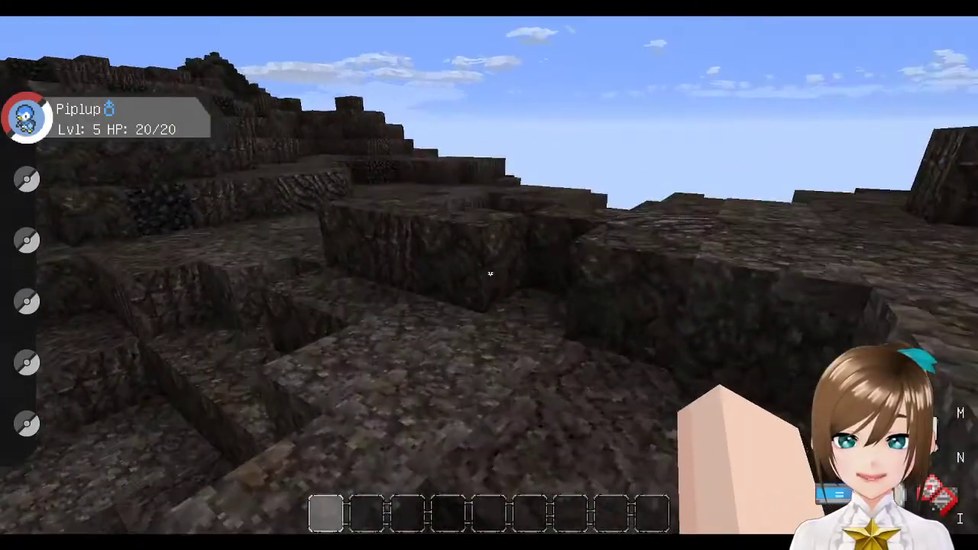
pyautogui.press('w')
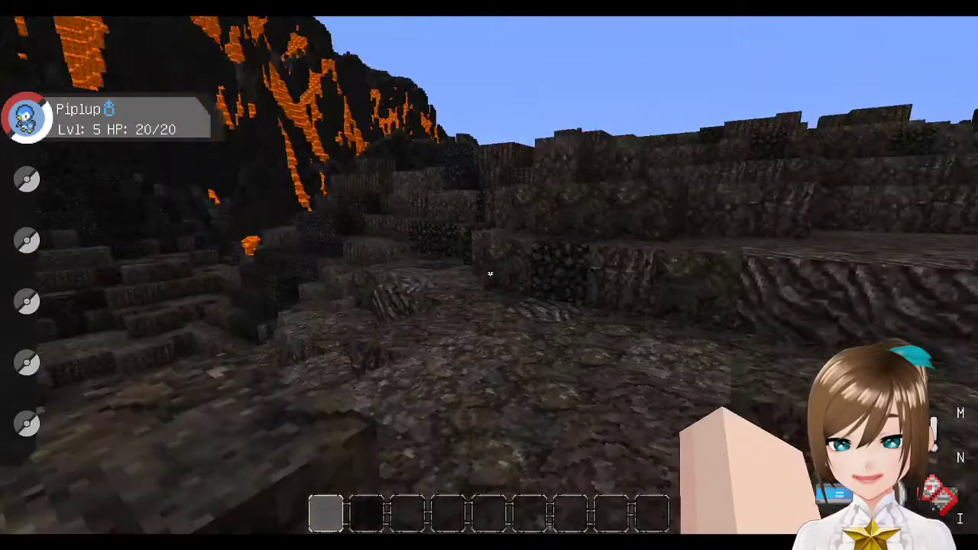
pyautogui.press('w')
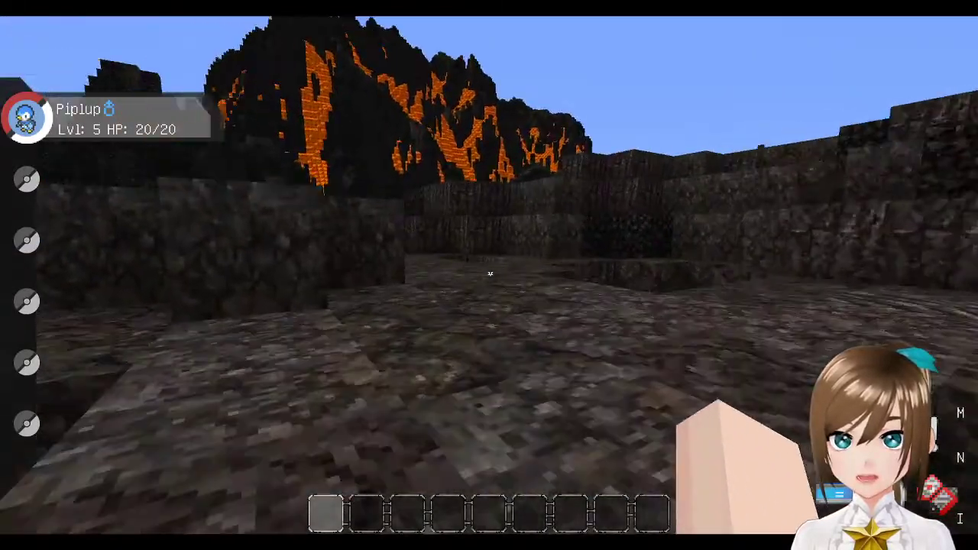
pyautogui.press('w')
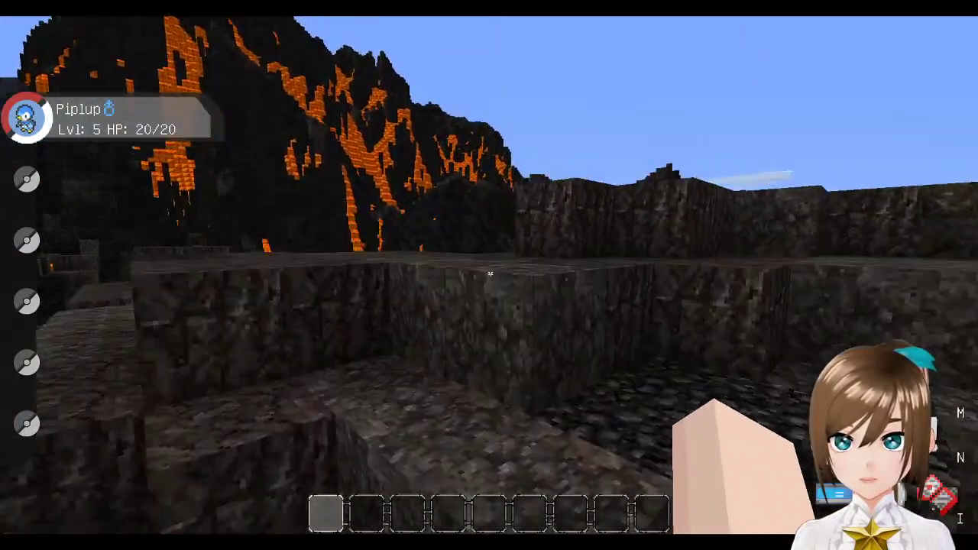
pyautogui.press('w')
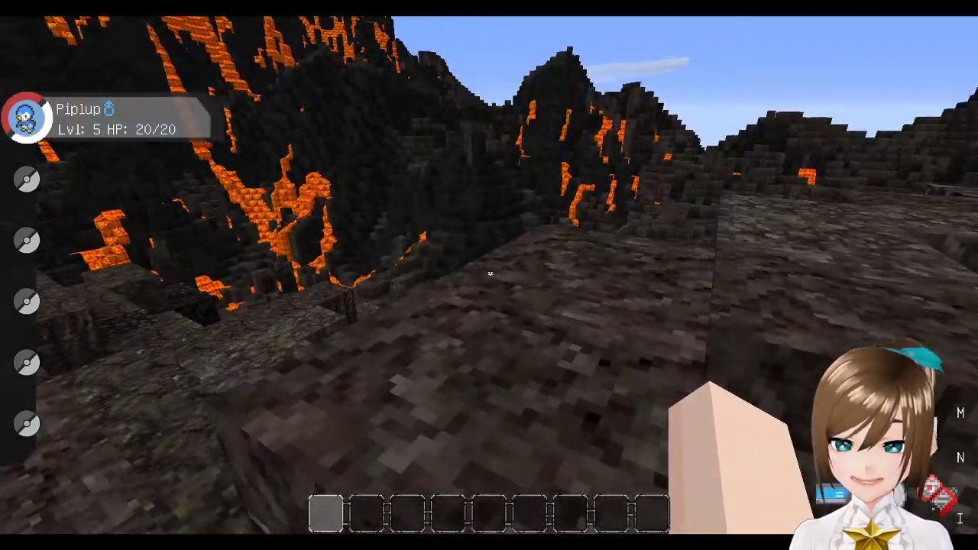
# - Cross the rocky plateau into the valley at the volcano's foot to examine its terrain and scattered lava streams
pyautogui.press('w')
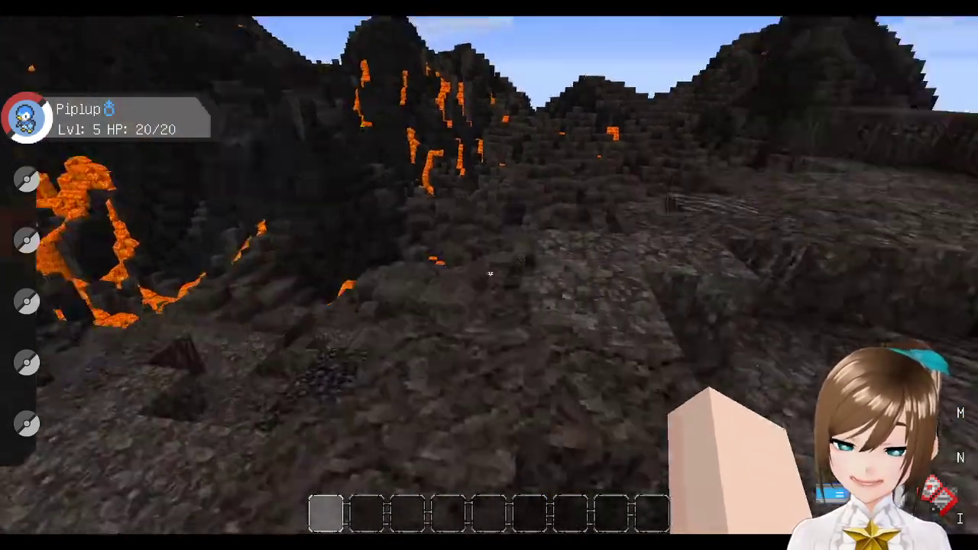
pyautogui.press('w')
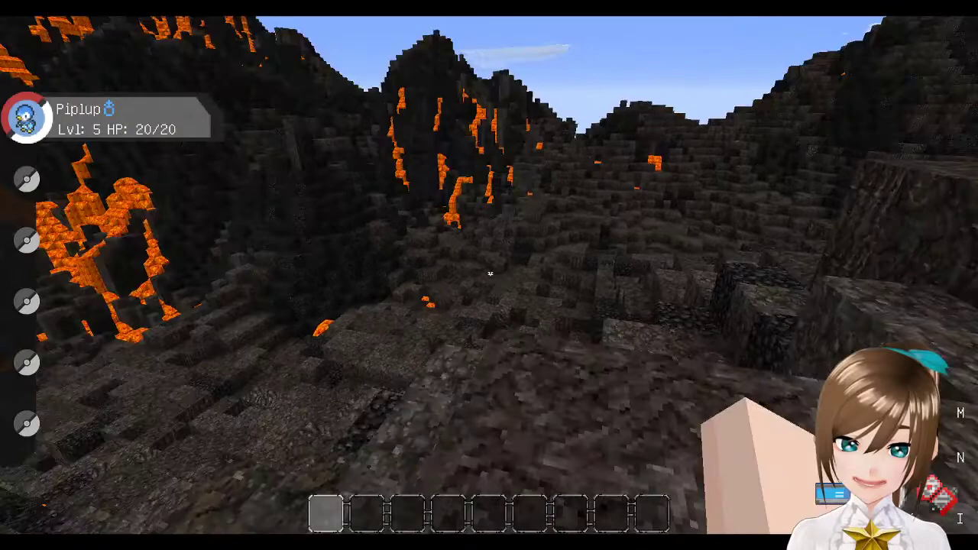
pyautogui.press('w')
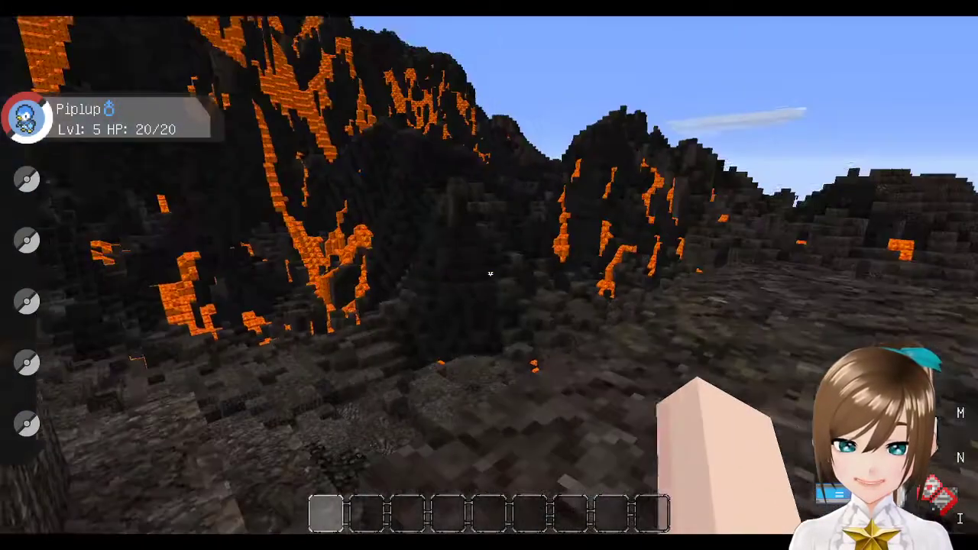
pyautogui.press('w')
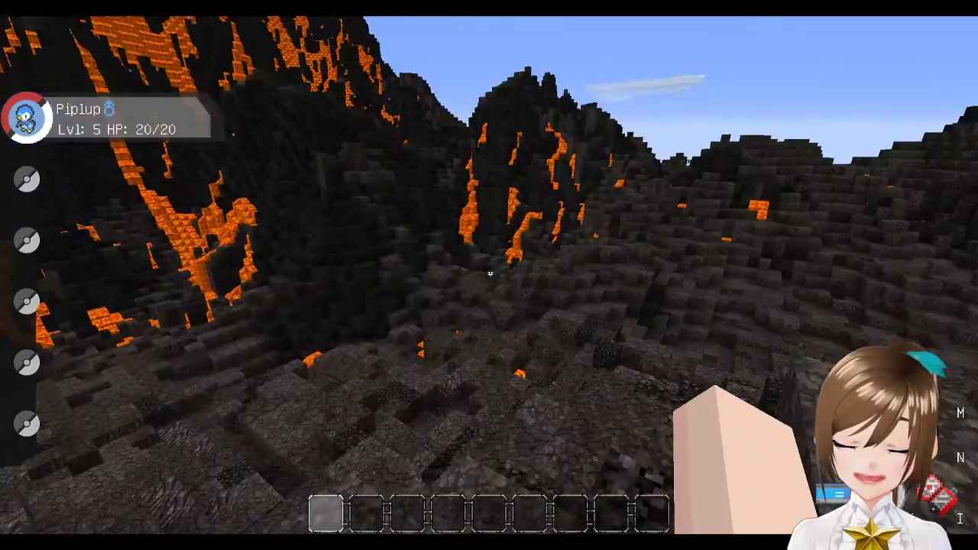
pyautogui.press('w')
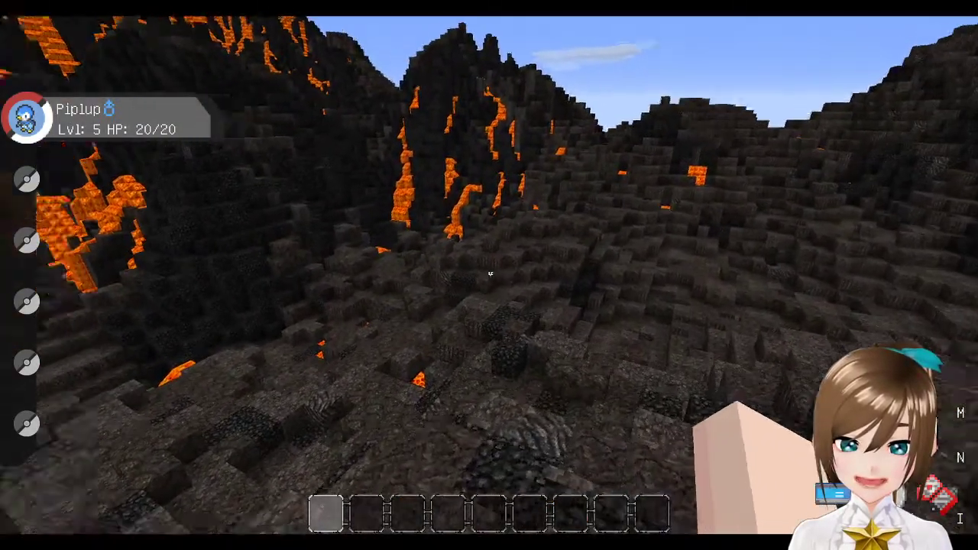
pyautogui.press('w')
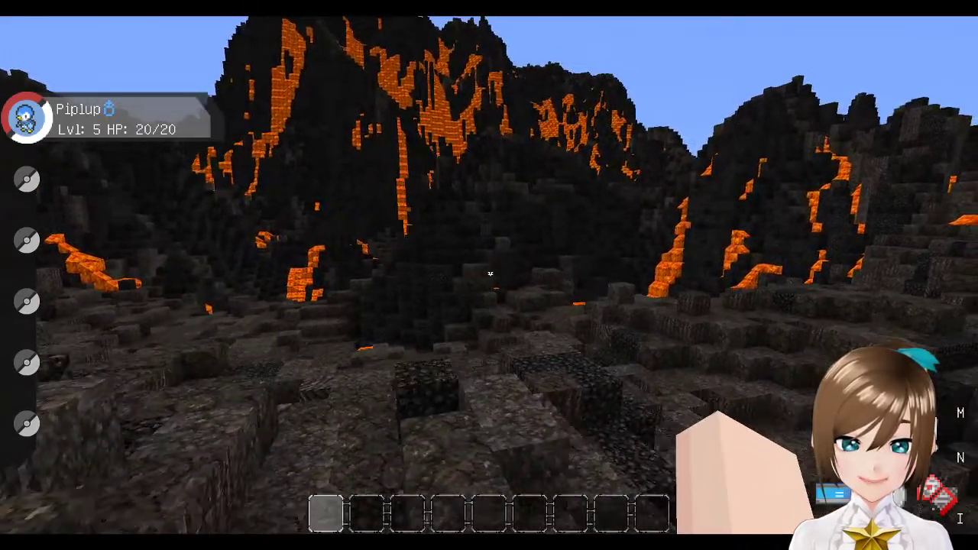
pyautogui.press('w')
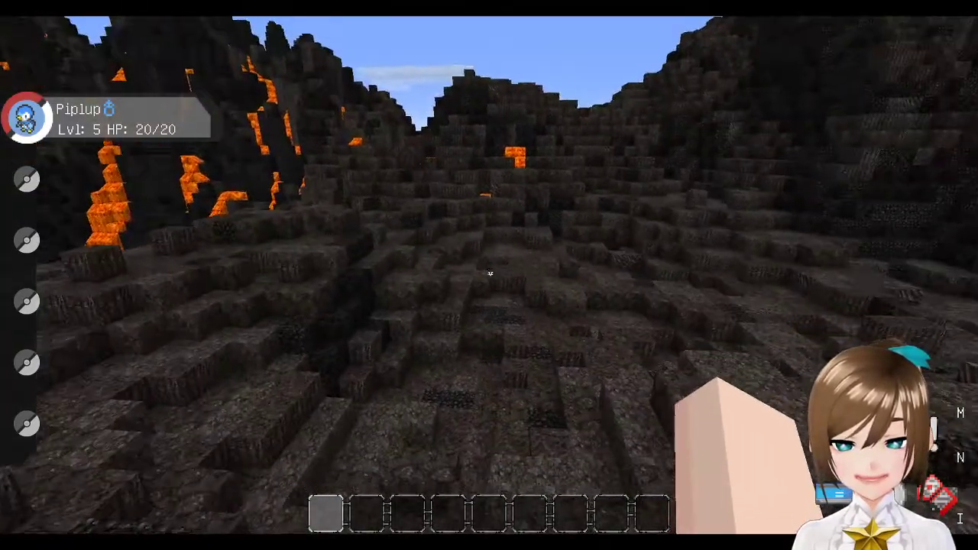
pyautogui.press('w')
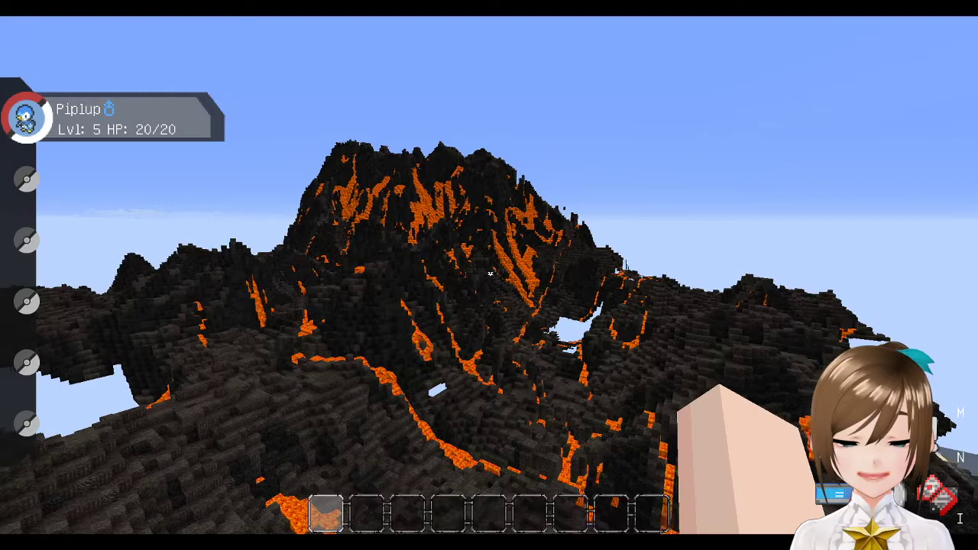
# - Survey the island from the air, examining the lava channels, missing terrain sections and outer coastline
pyautogui.press('w')
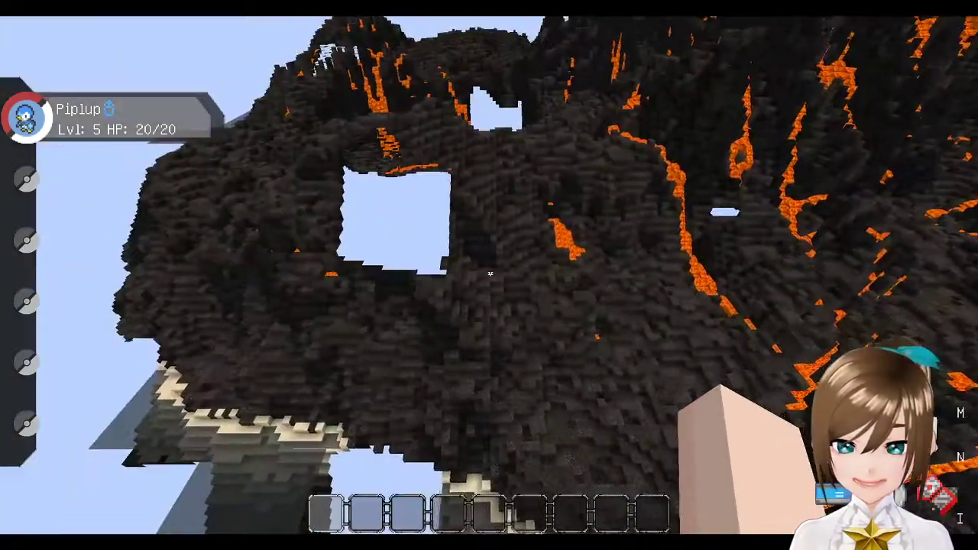
pyautogui.press('s')
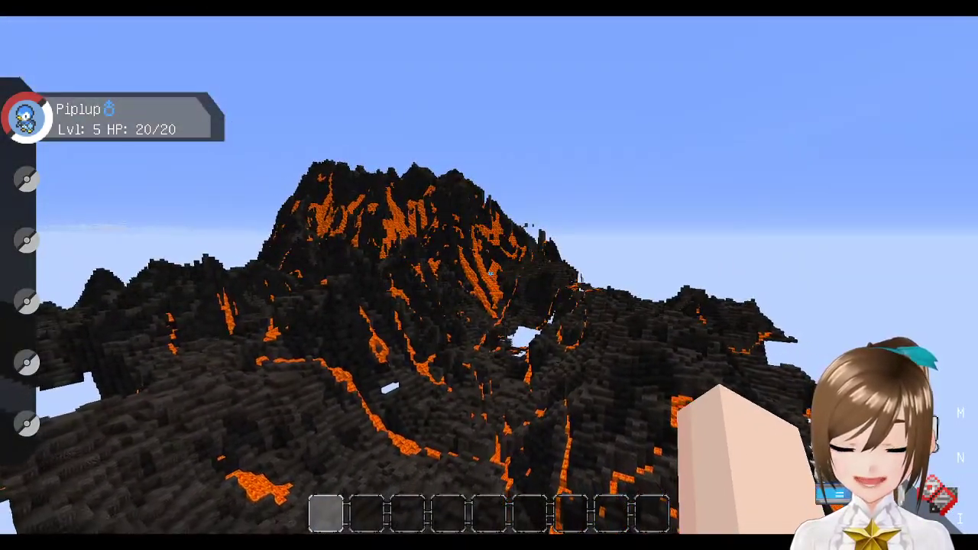
pyautogui.press('w')
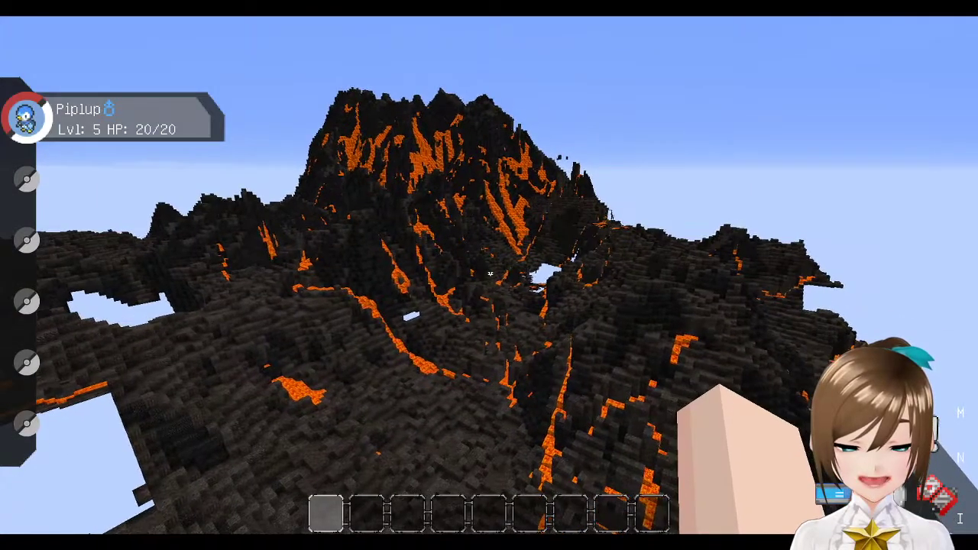
pyautogui.press('w')
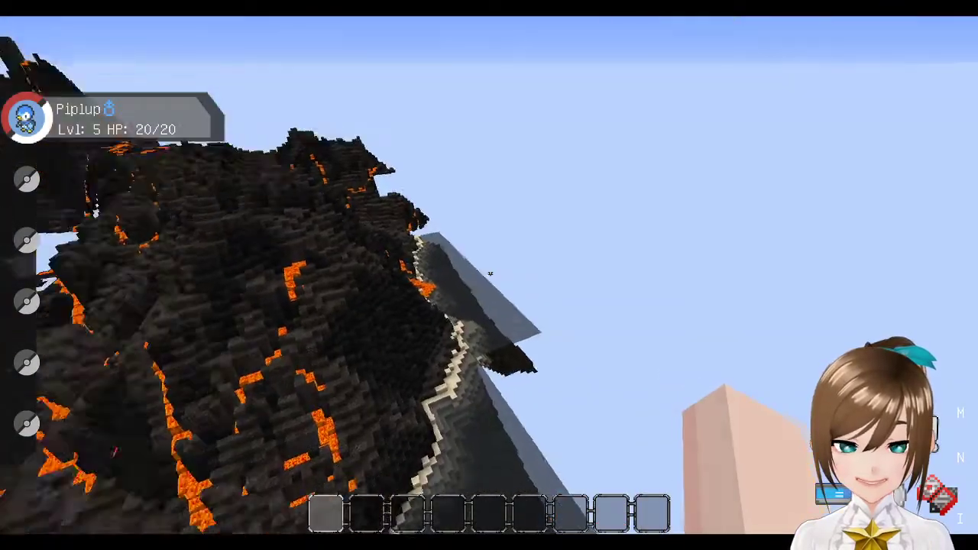
pyautogui.press('w')
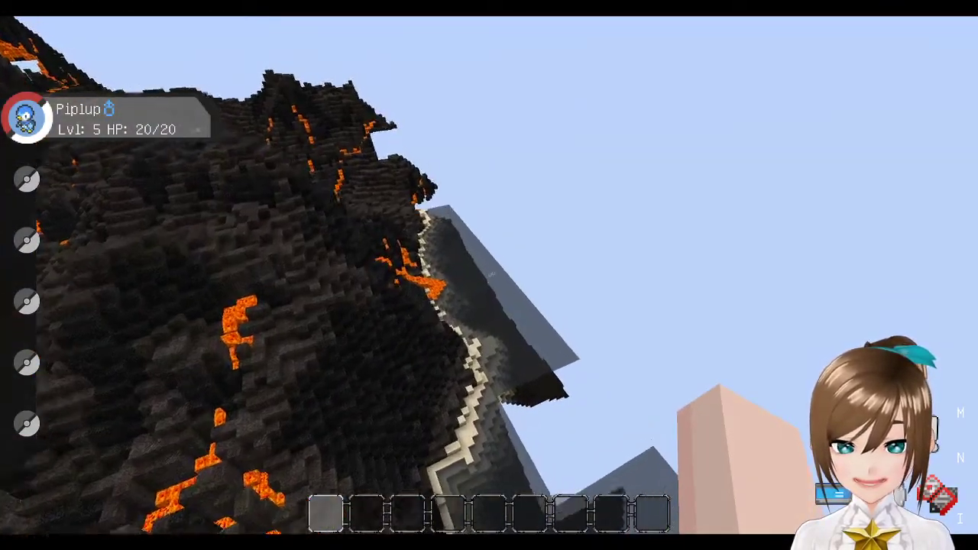
# - Descend to the beach where lava enters the sea and pick the Stone block beneath the lava
pyautogui.press('w')
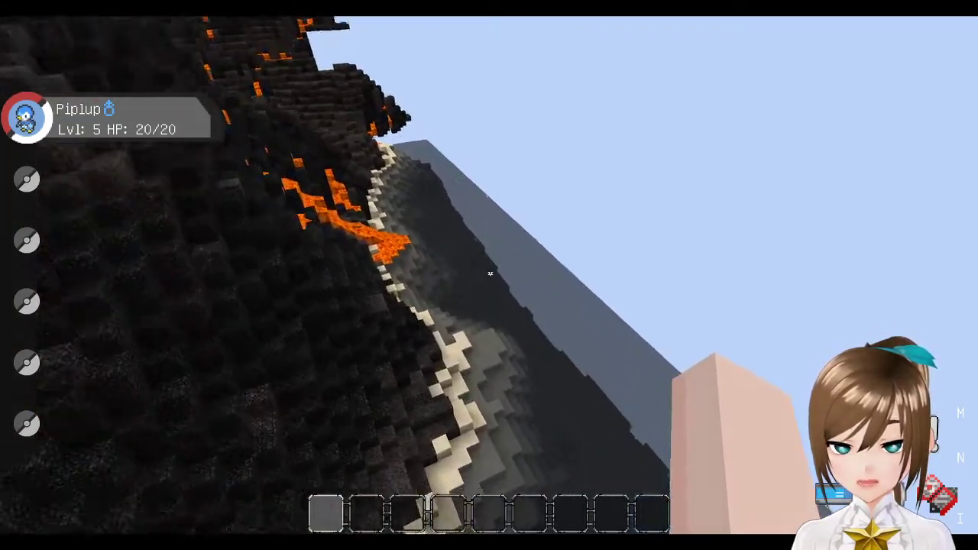
pyautogui.press('w')
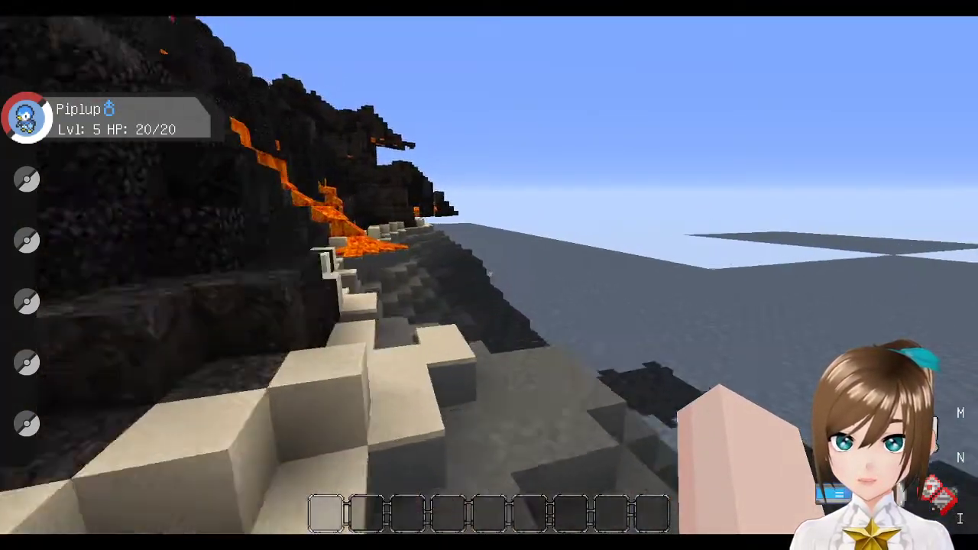
pyautogui.press('w')
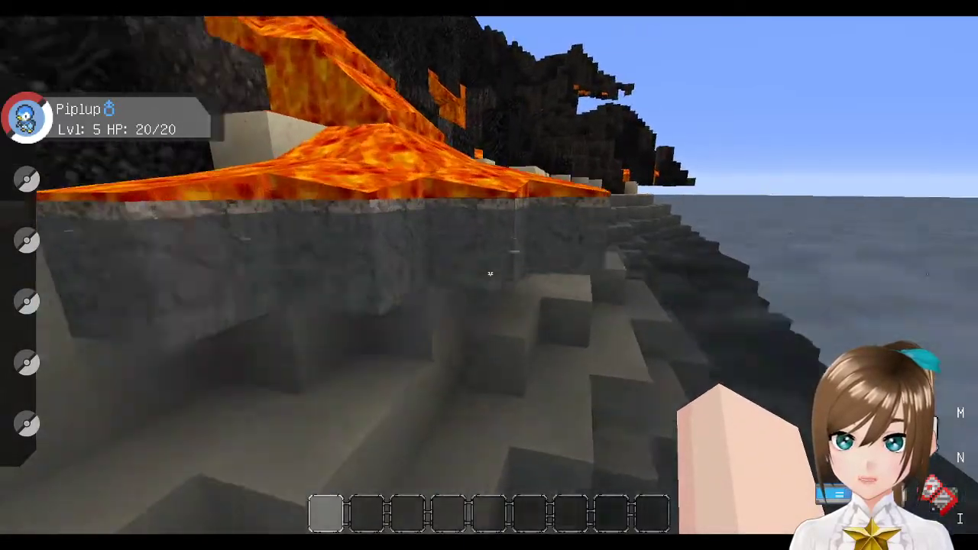
pyautogui.press('w')
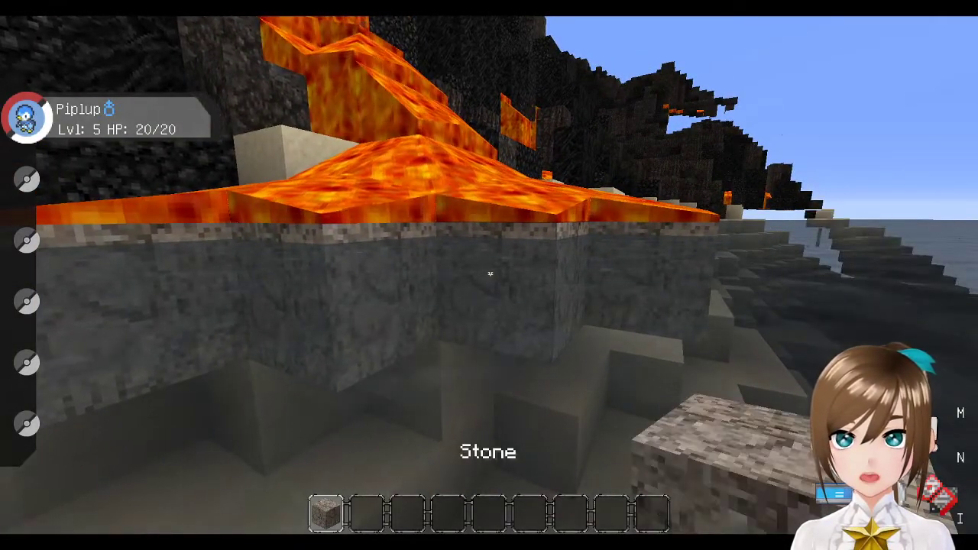
pyautogui.press('s')
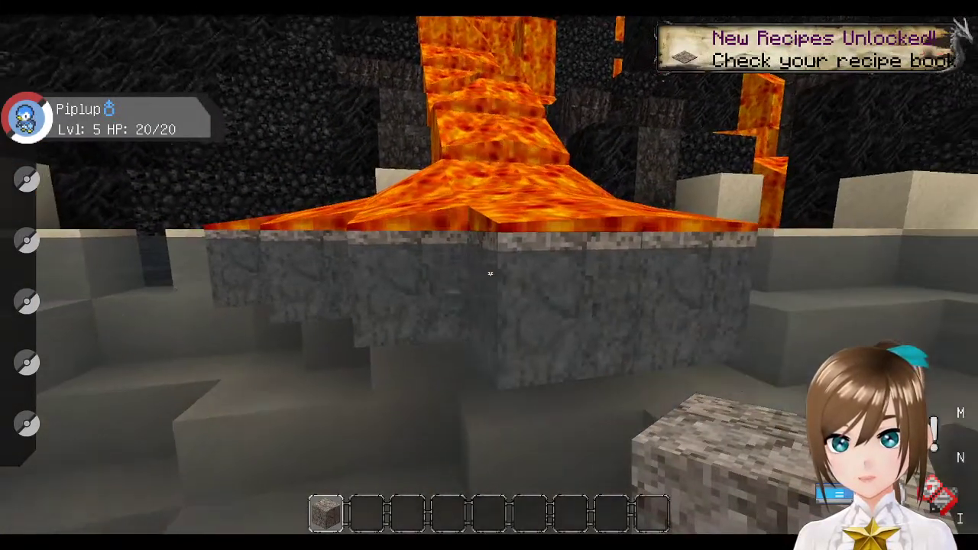
pyautogui.press('Escape')
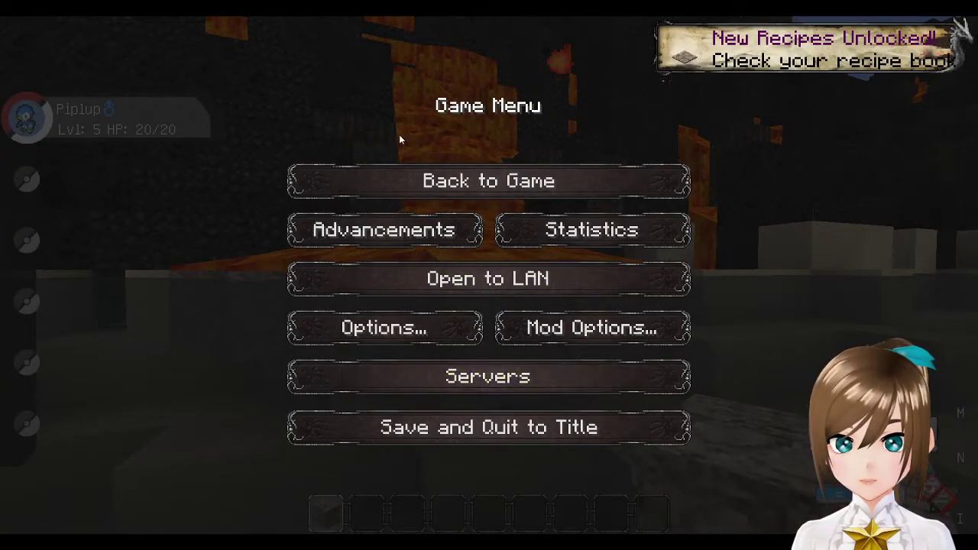
pyautogui.press('Escape')
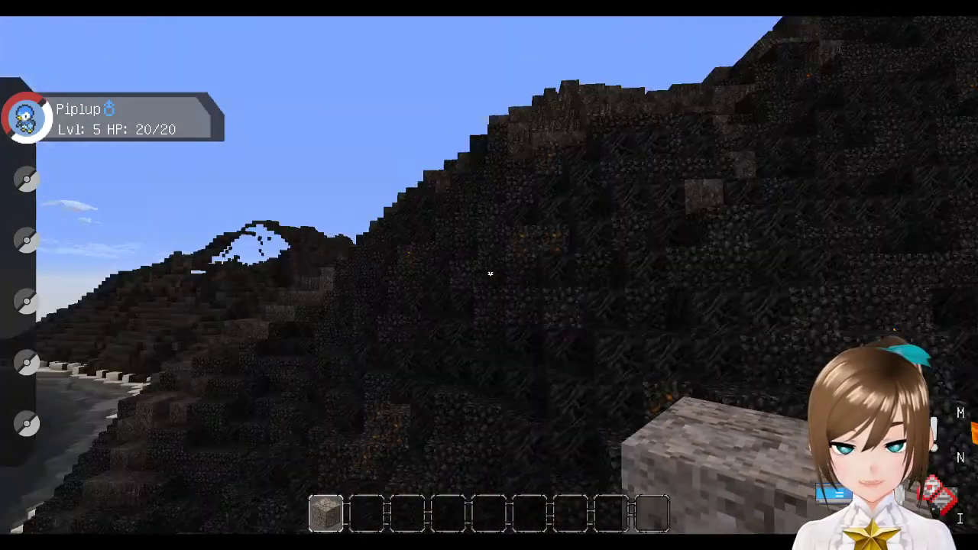
# - Go to the lava-covered rock slope and search the creative inventory for "lava"
pyautogui.press('space')
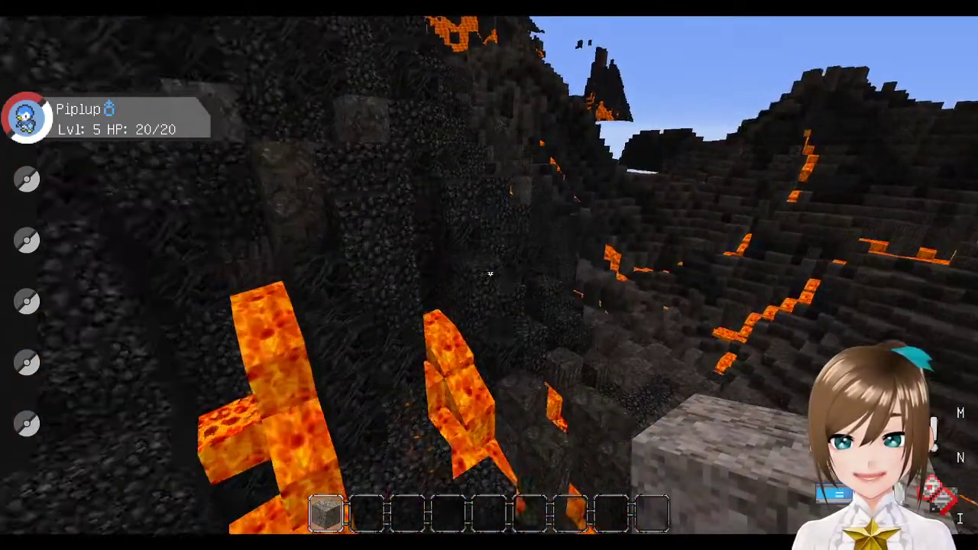
pyautogui.press('e')
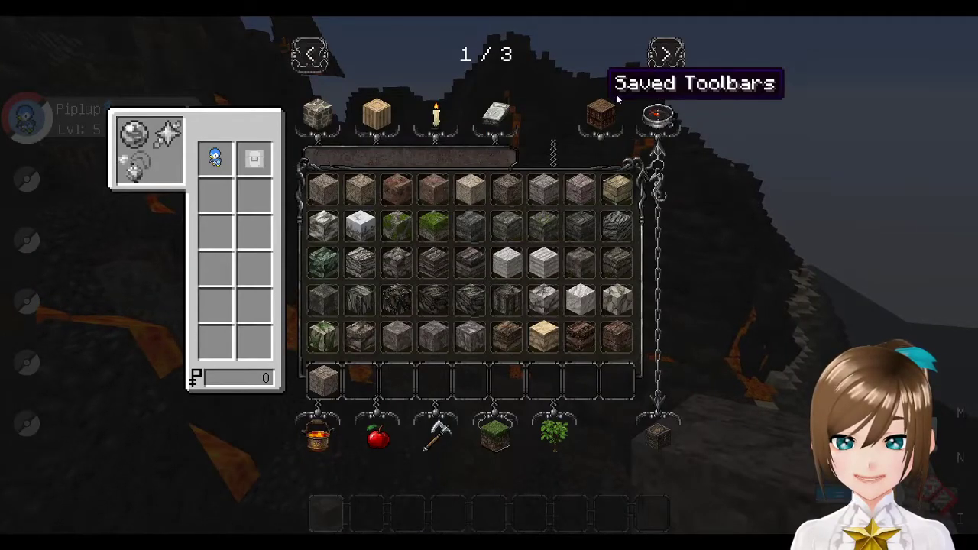
pyautogui.click(656, 119)
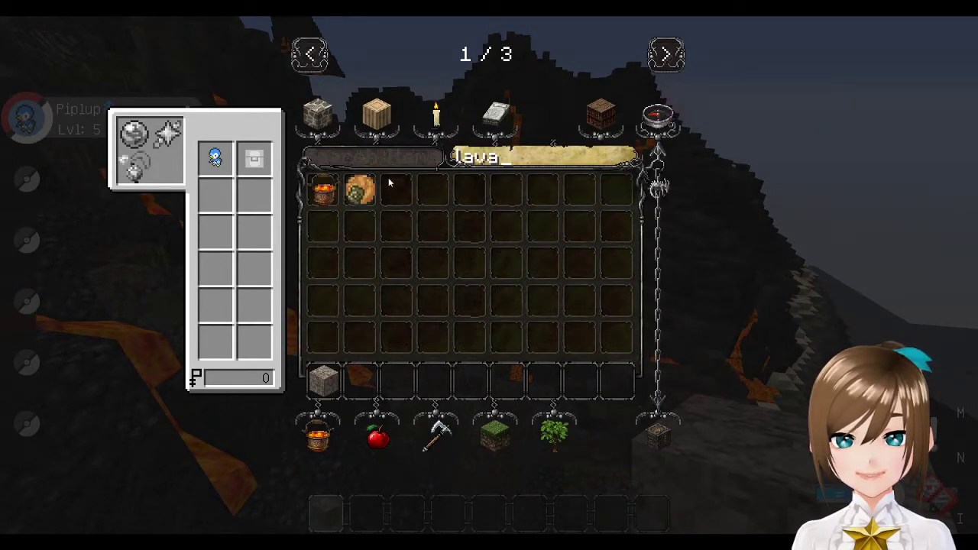
# - Add the Lava Bucket to the third hotbar slot and hold it
pyautogui.click(392, 370)
pyautogui.press('Escape')
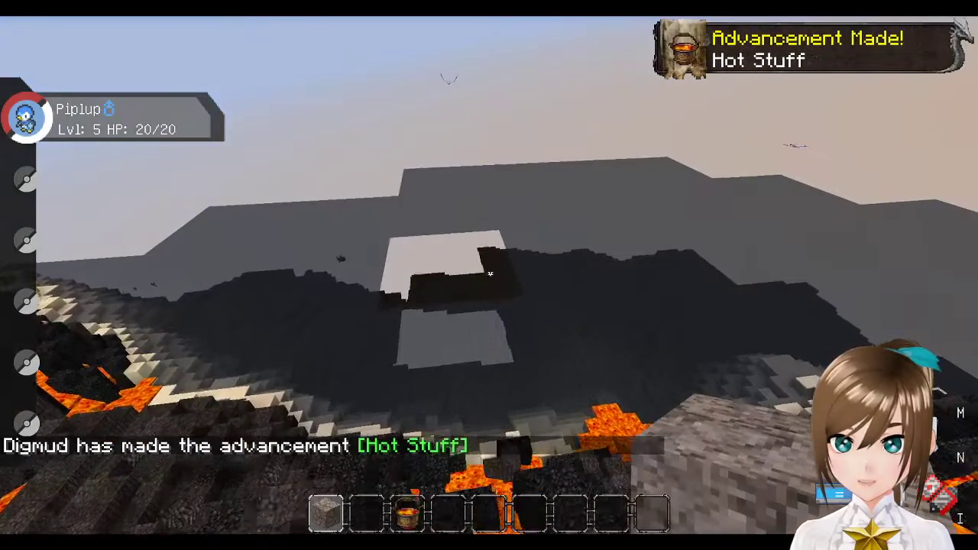
pyautogui.press('3')
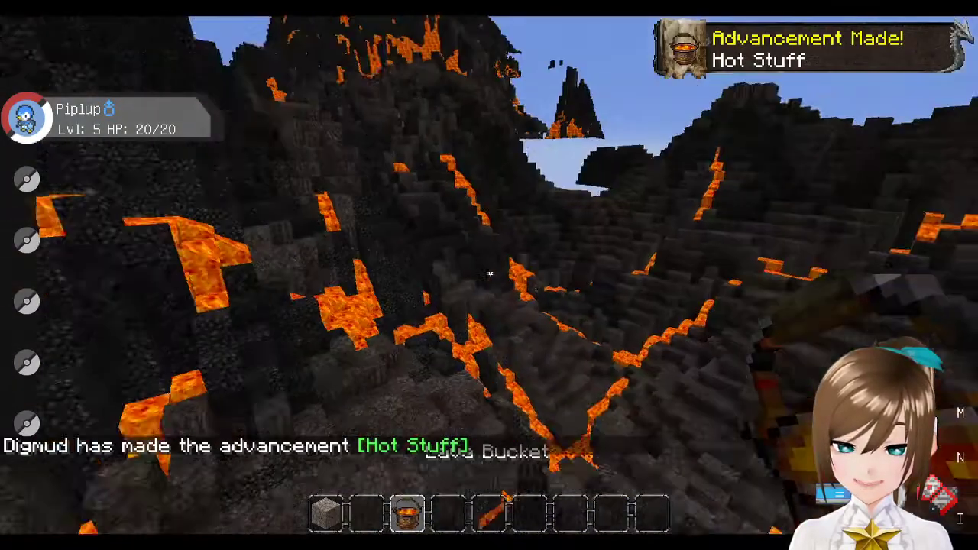
# - Fly along the sandy coastline and over the rocky slopes to examine the lava streams and the shore
pyautogui.press('w')
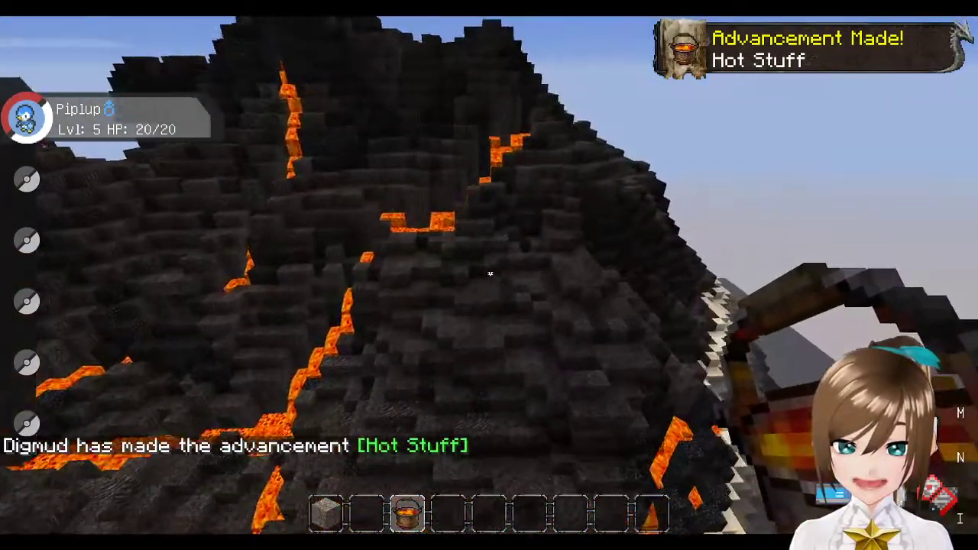
pyautogui.press('w')
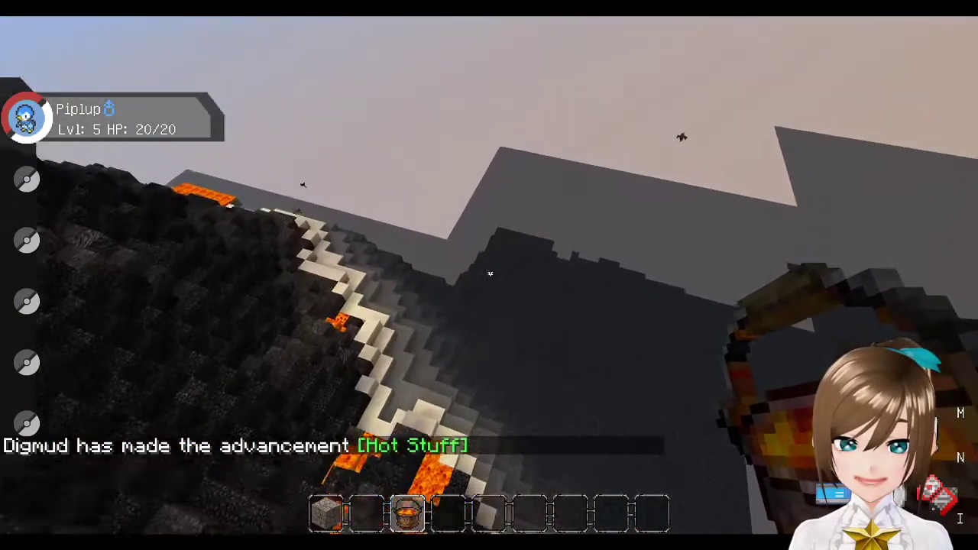
pyautogui.press('w')
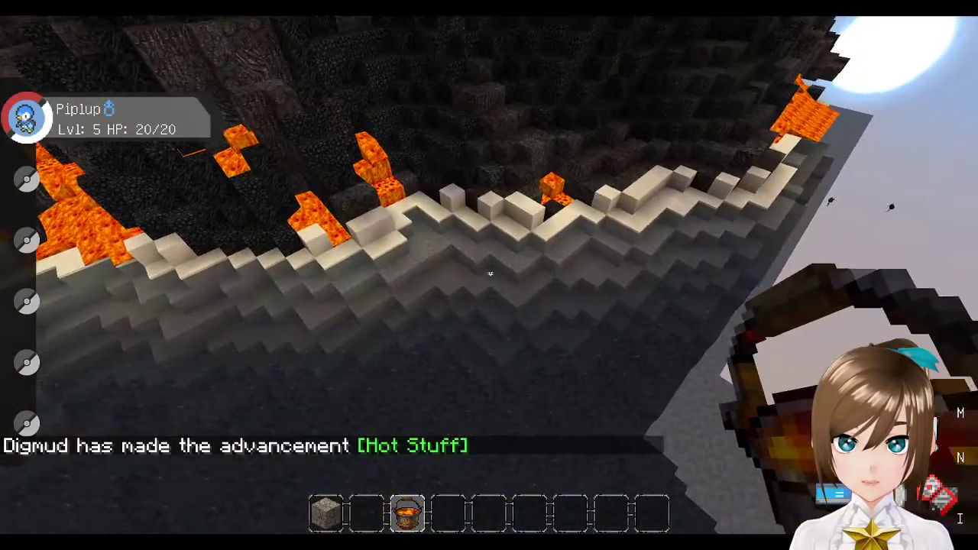
pyautogui.press('w')
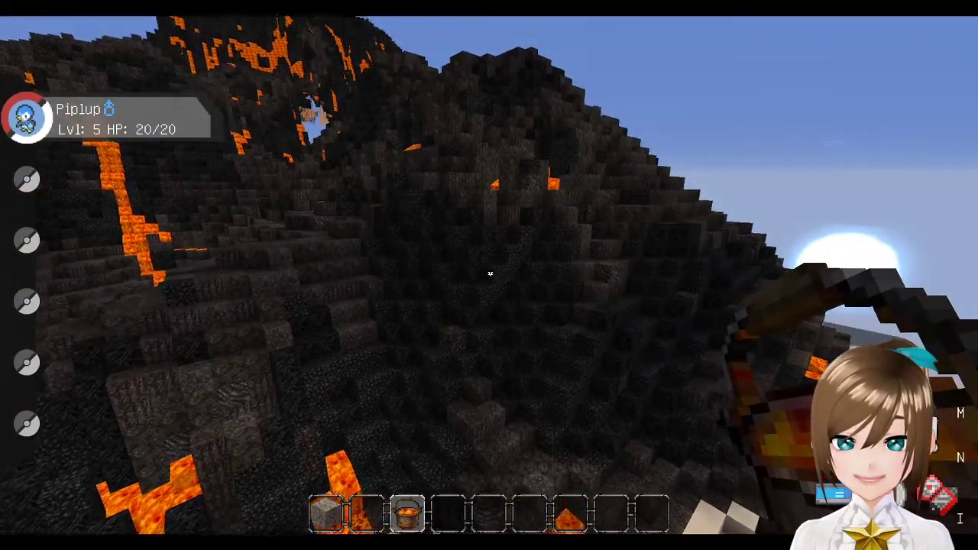
pyautogui.press('w')
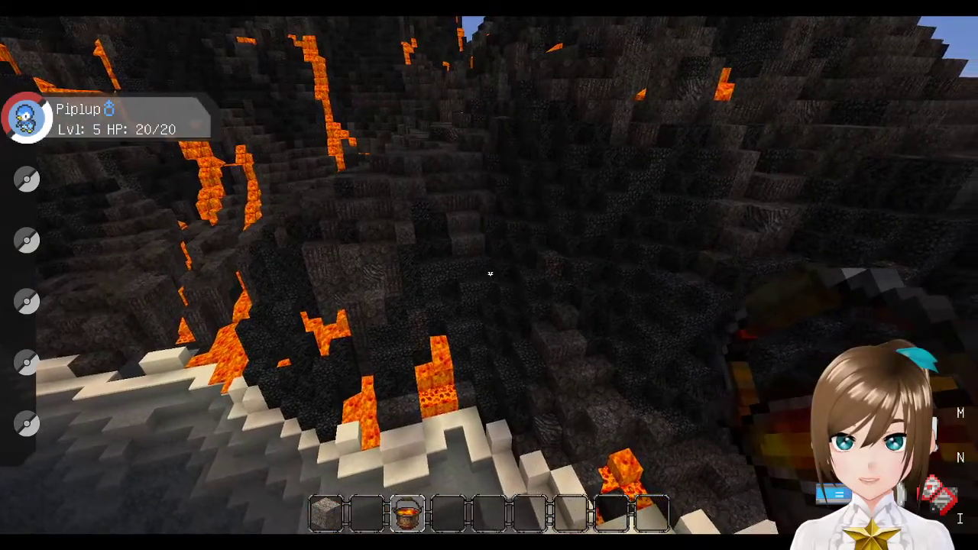
pyautogui.press('w')
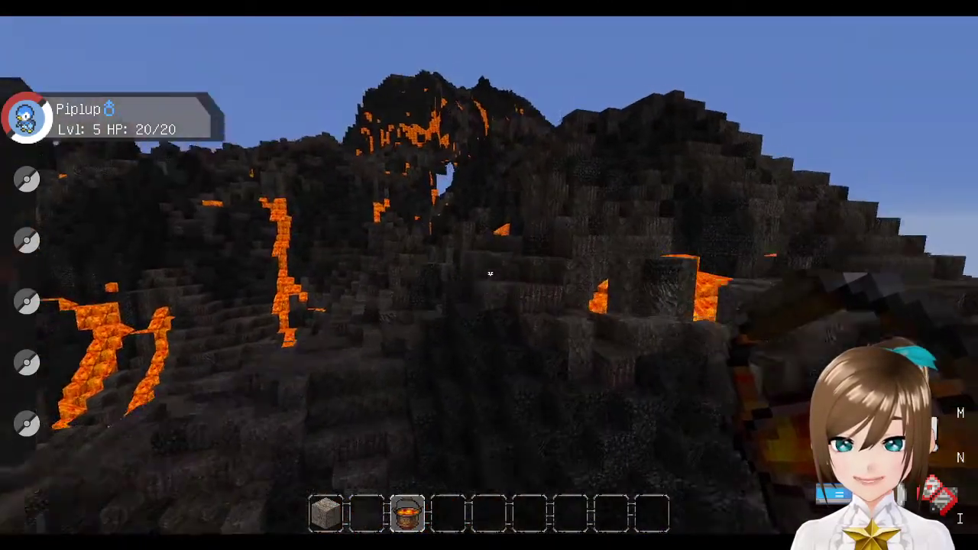
pyautogui.press('w')
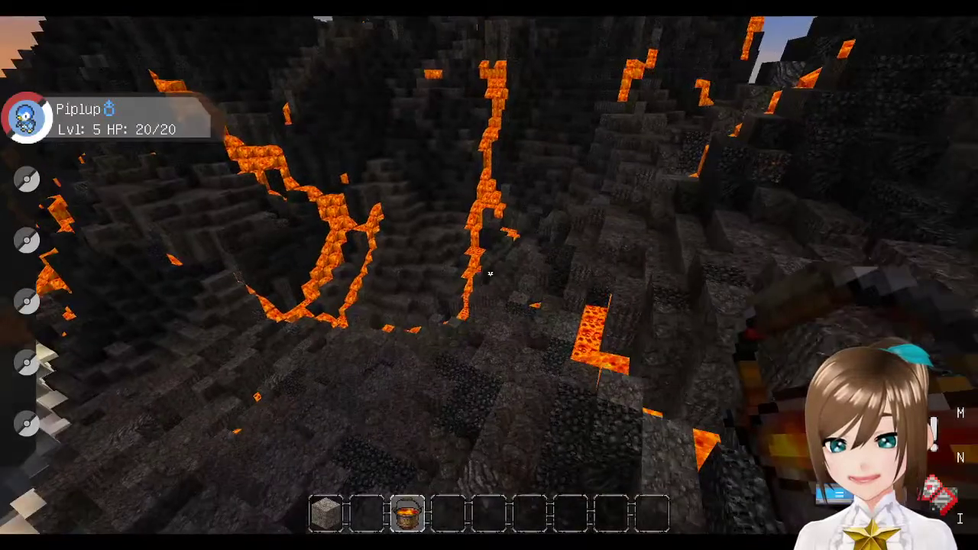
# - Try to set up a square dirt brush by running the command "//brush square dirt"
pyautogui.press('/')
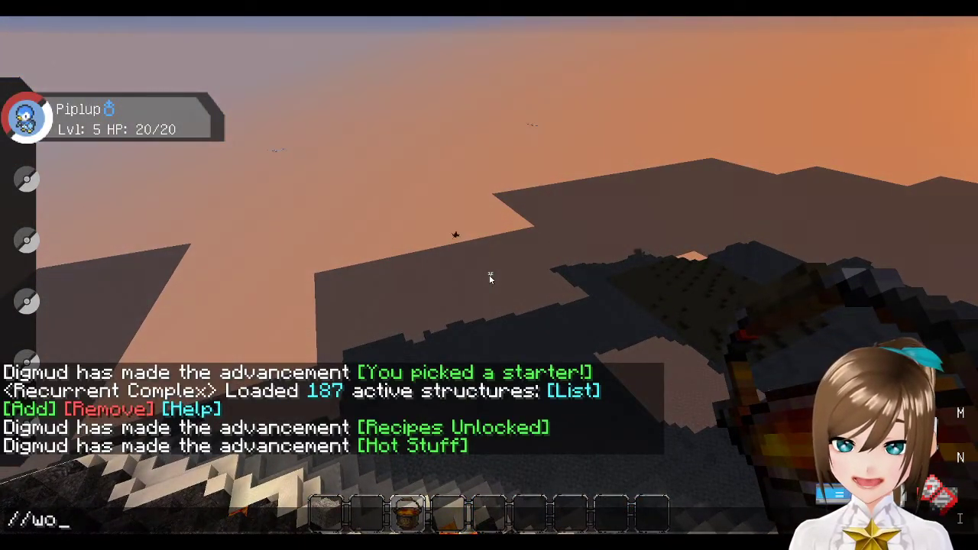
pyautogui.press('BackSpace')
pyautogui.press('BackSpace')
pyautogui.write('brush')
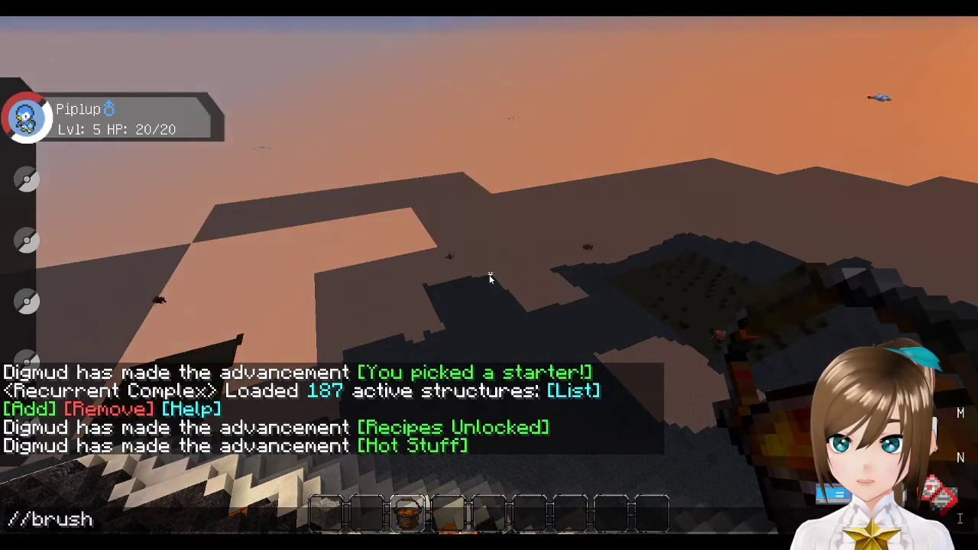
pyautogui.write(' square')
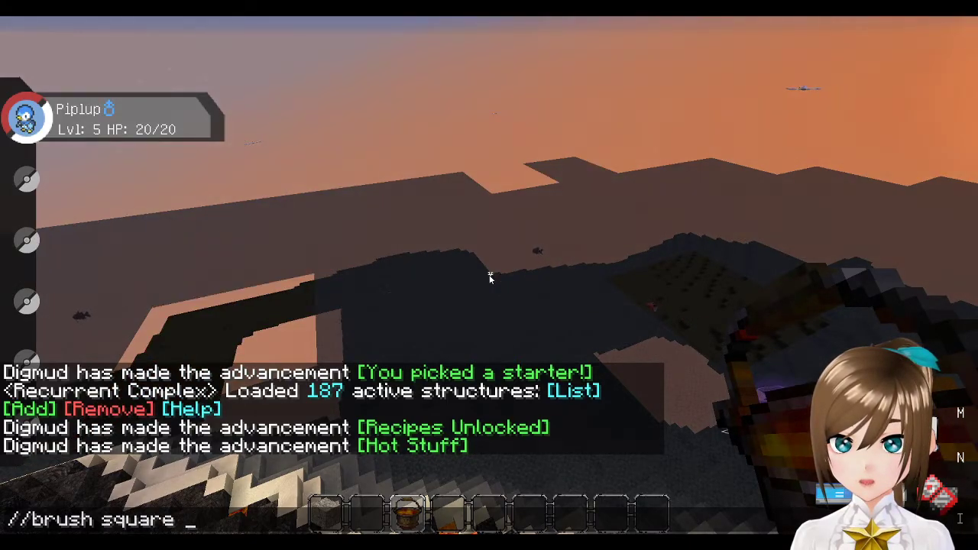
pyautogui.write(' dir')
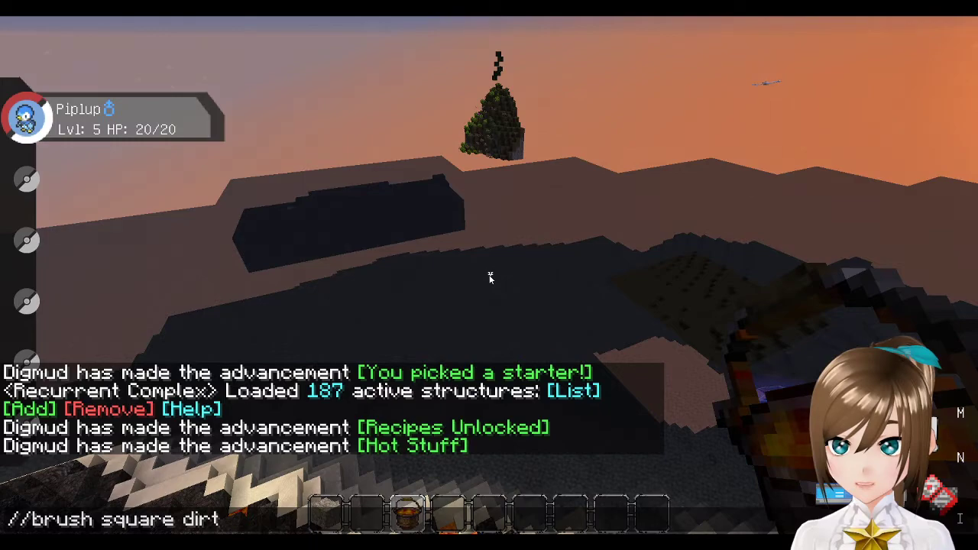
pyautogui.write('t')
pyautogui.press('Return')
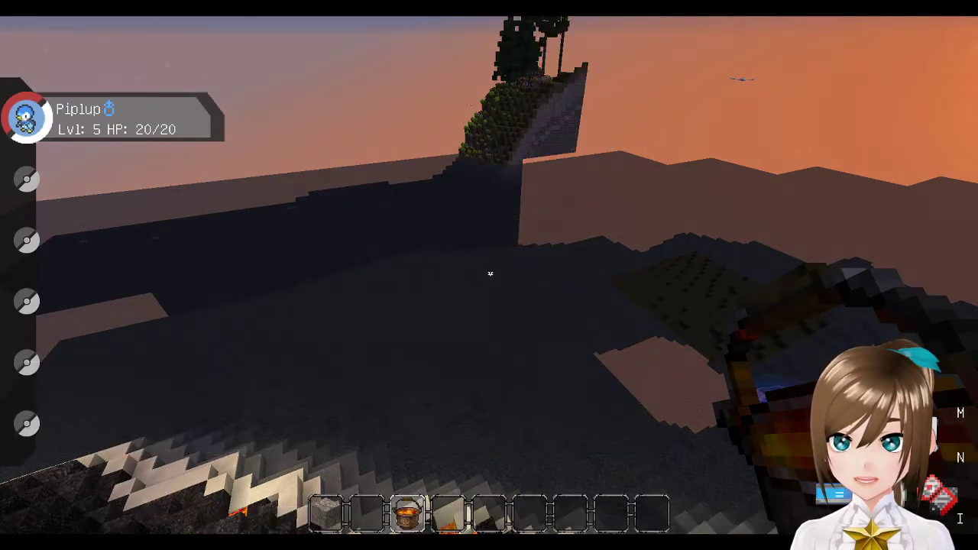
# - Try to set up a dirt brush with the command "/brush plain dirt 6", holding the wooden item in the fourth hotbar slot
pyautogui.press('e')
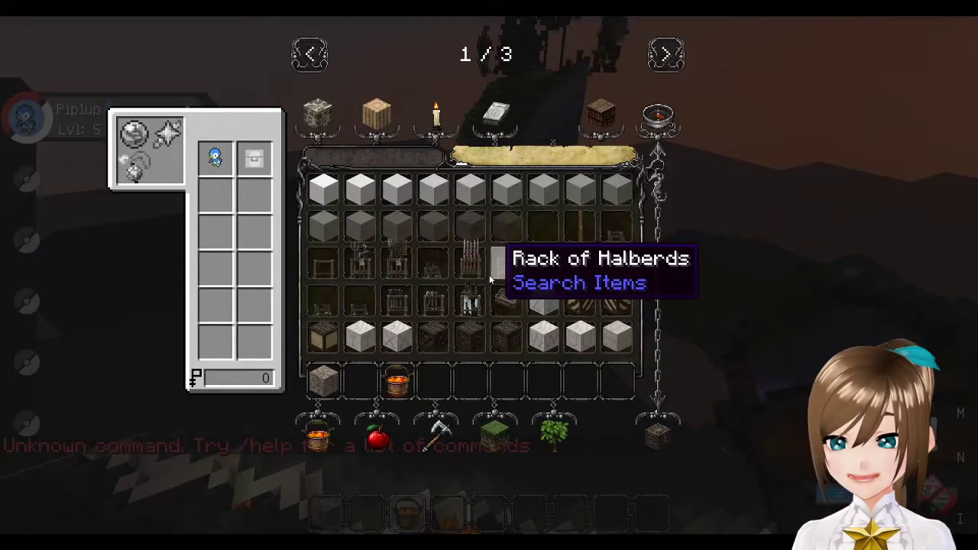
pyautogui.press('e')
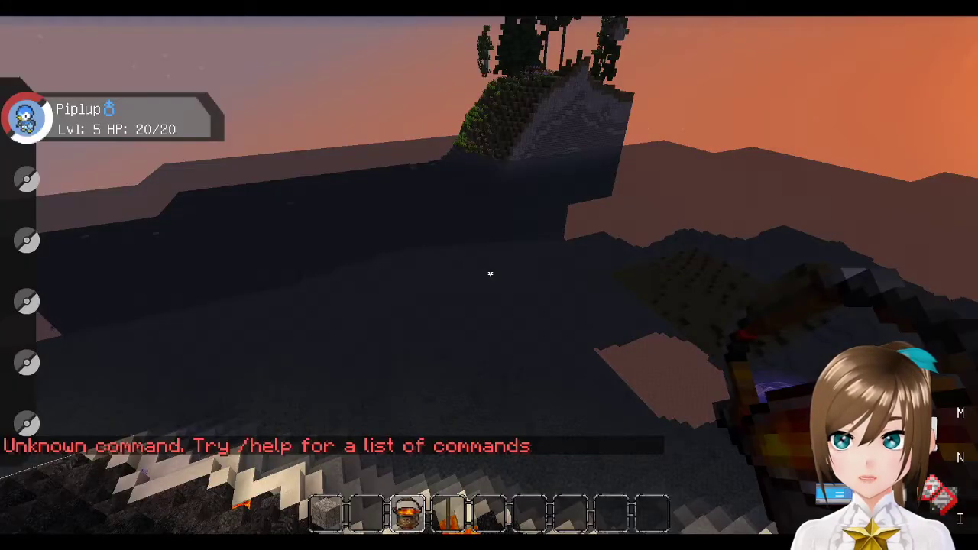
pyautogui.write('/brush plain dirt 6')
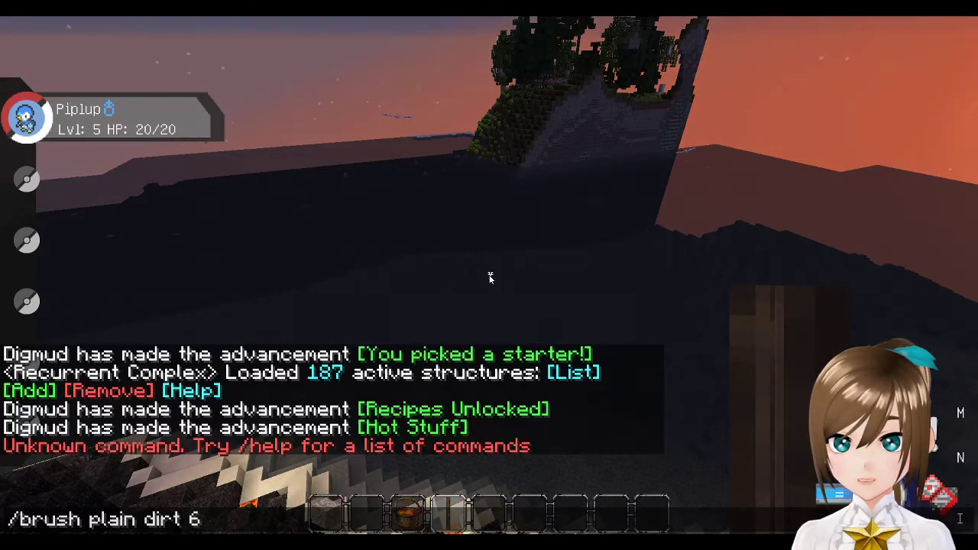
pyautogui.press('Return')
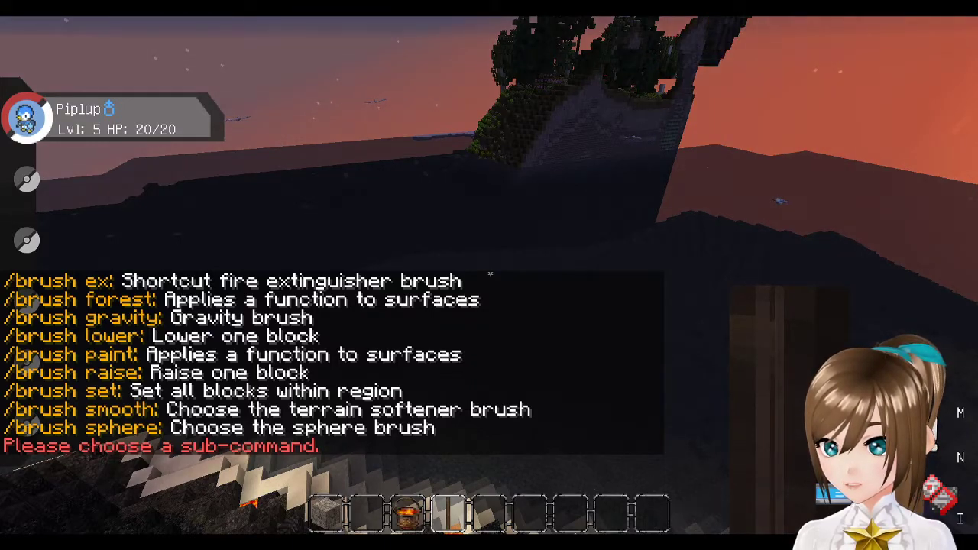
pyautogui.press('3')
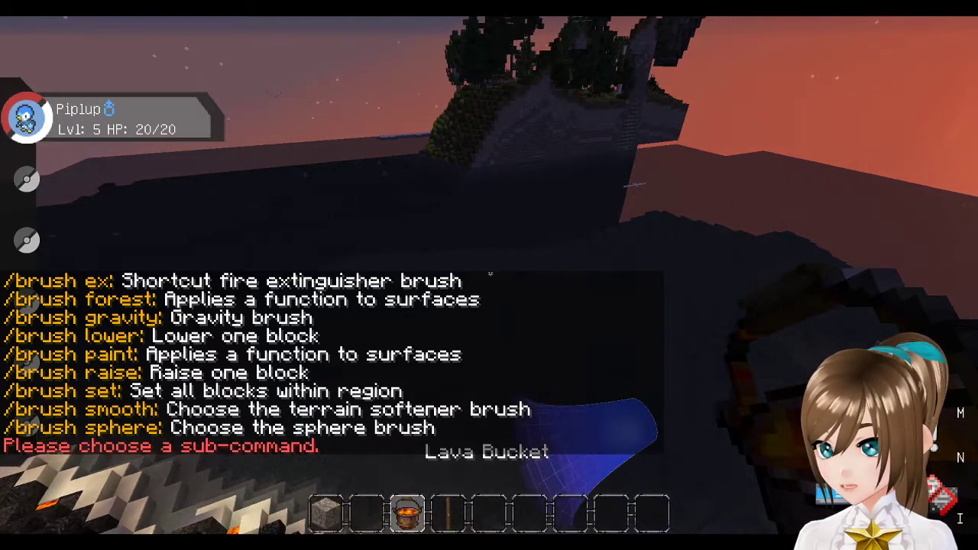
pyautogui.press('4')
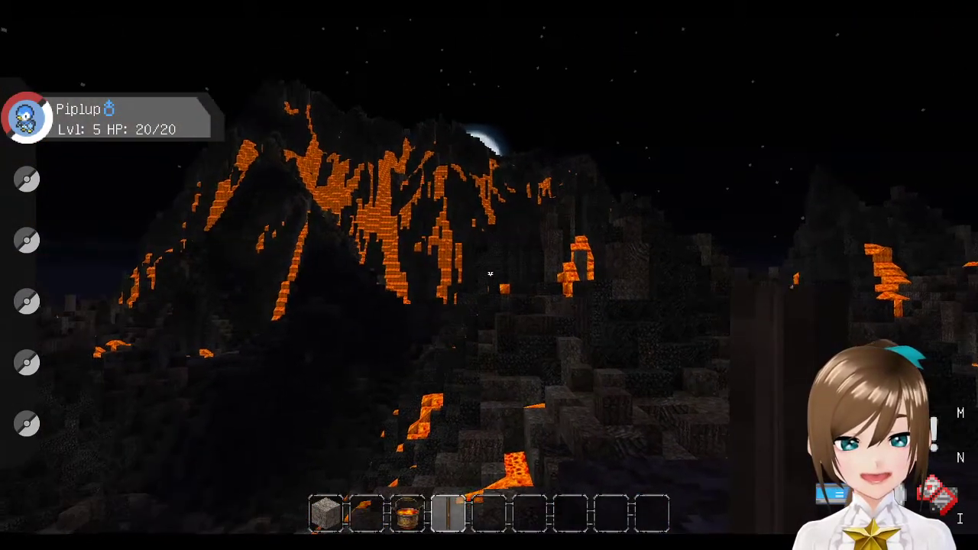
# - Search the creative inventory for "black" and look through the matching blocks and items
pyautogui.press('F1')
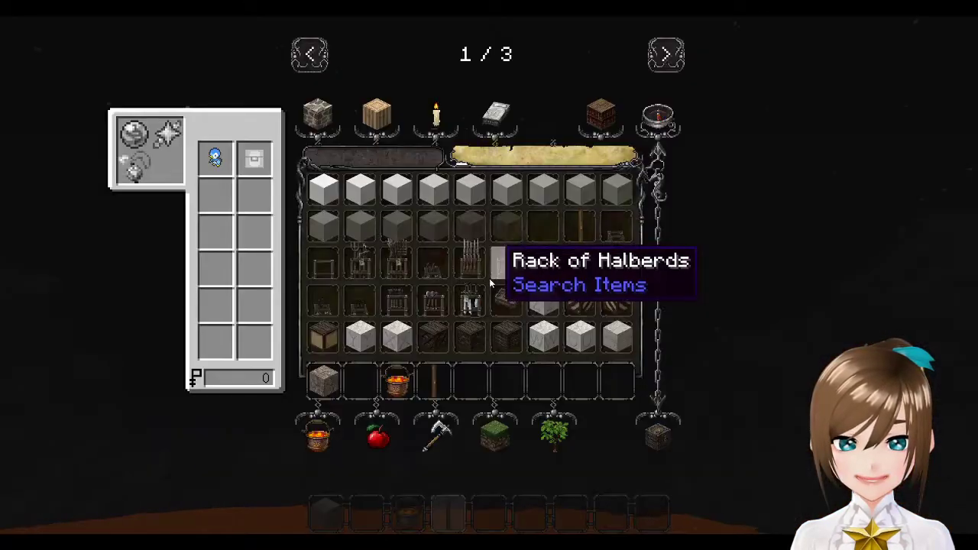
pyautogui.write('black')
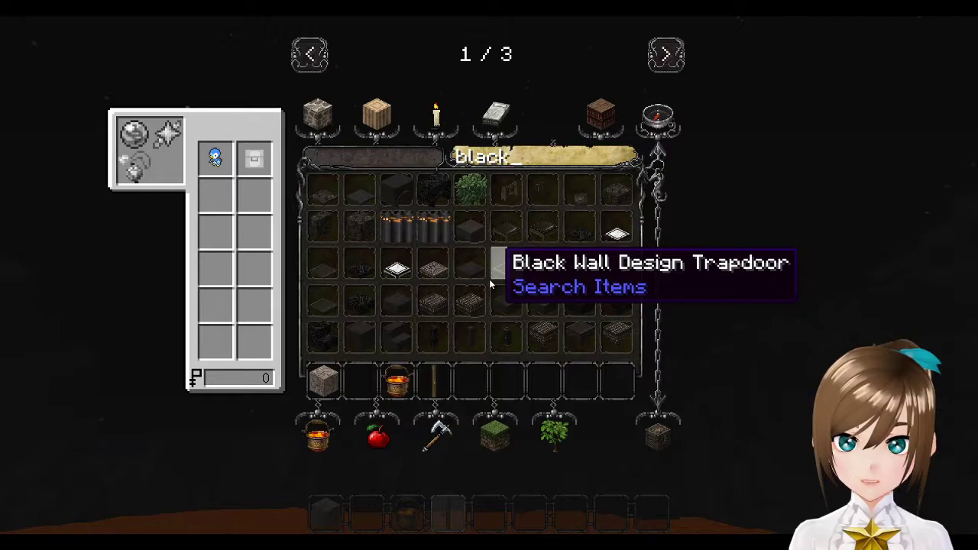
pyautogui.scroll(-4, 512, 336)
pyautogui.scroll(-1, 557, 313)
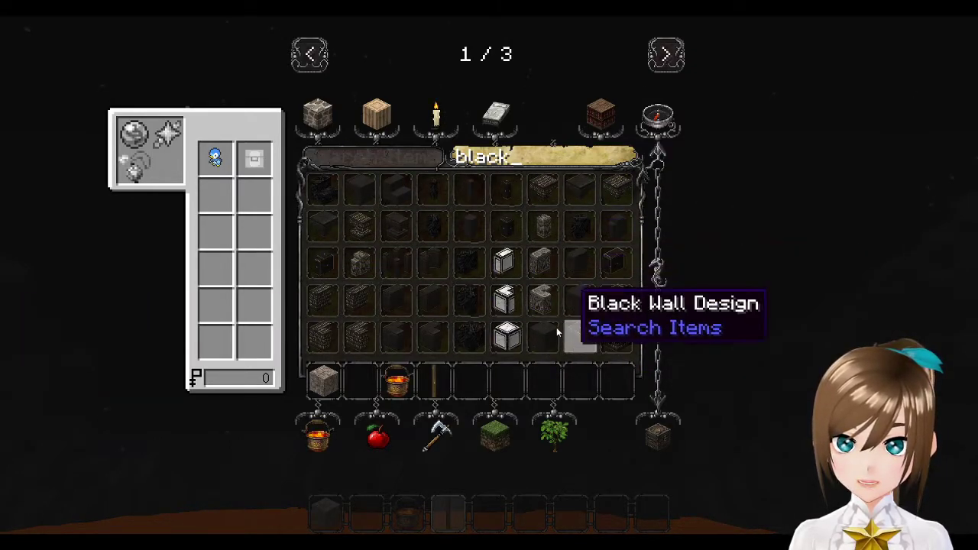
pyautogui.scroll(-5, 556, 327)
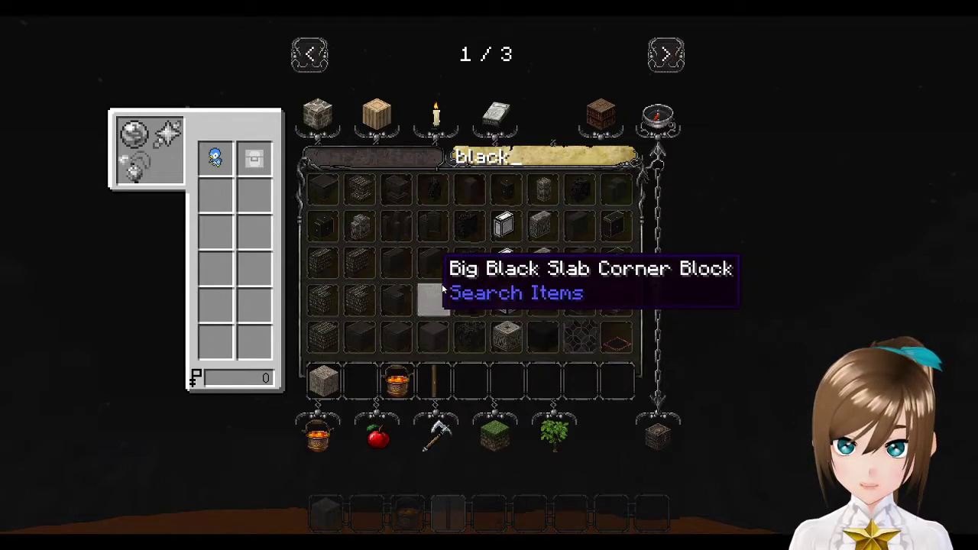
pyautogui.scroll(-1, 504, 324)
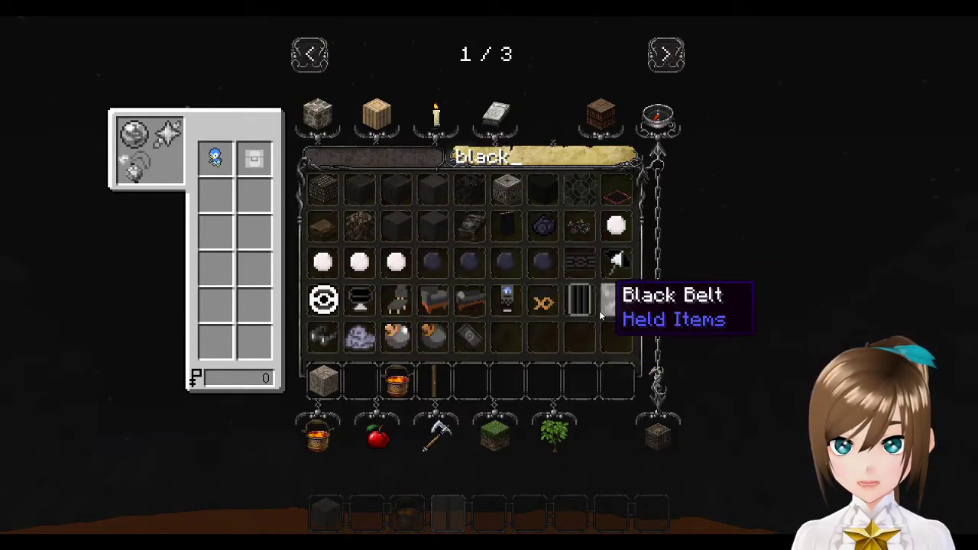
pyautogui.scroll(6, 607, 314)
pyautogui.scroll(3, 615, 332)
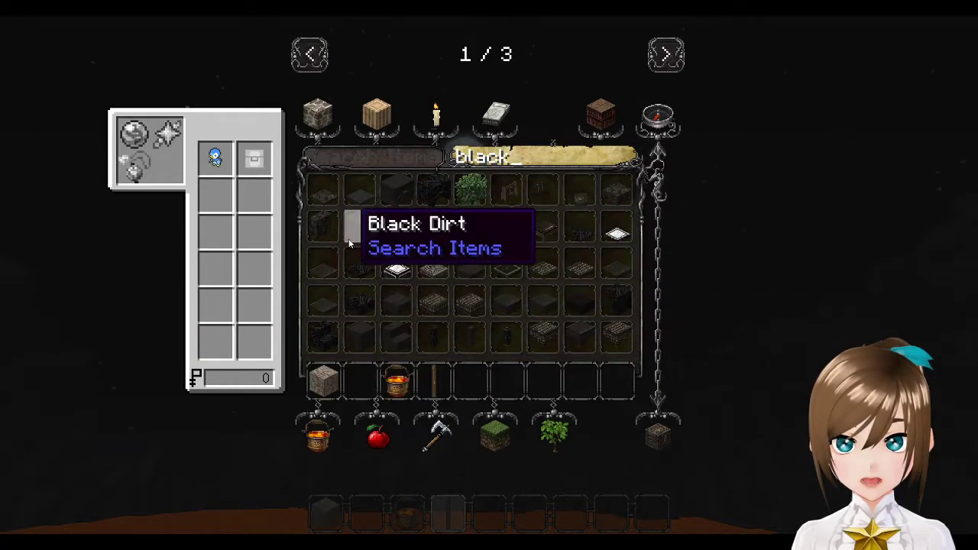
pyautogui.scroll(-1, 576, 268)
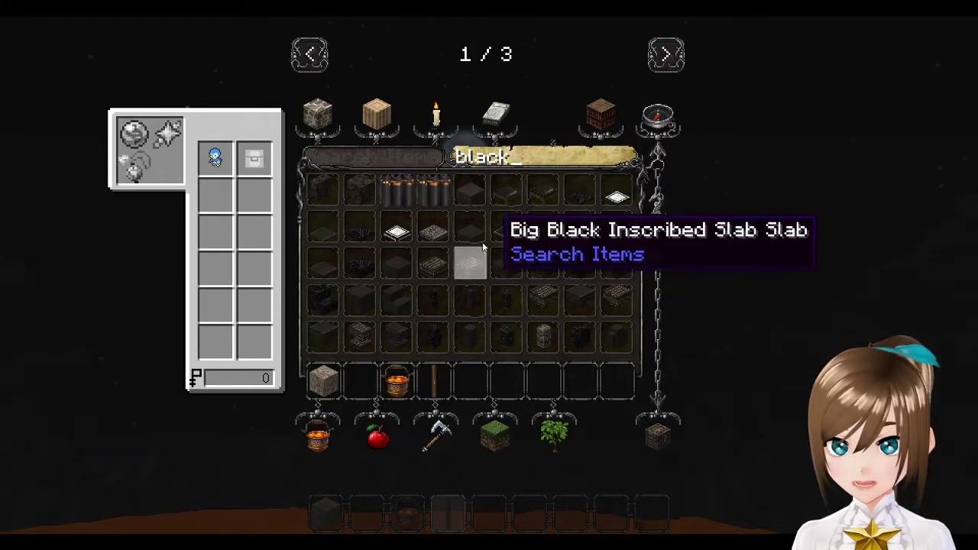
pyautogui.scroll(-1, 491, 266)
pyautogui.scroll(-4, 492, 266)
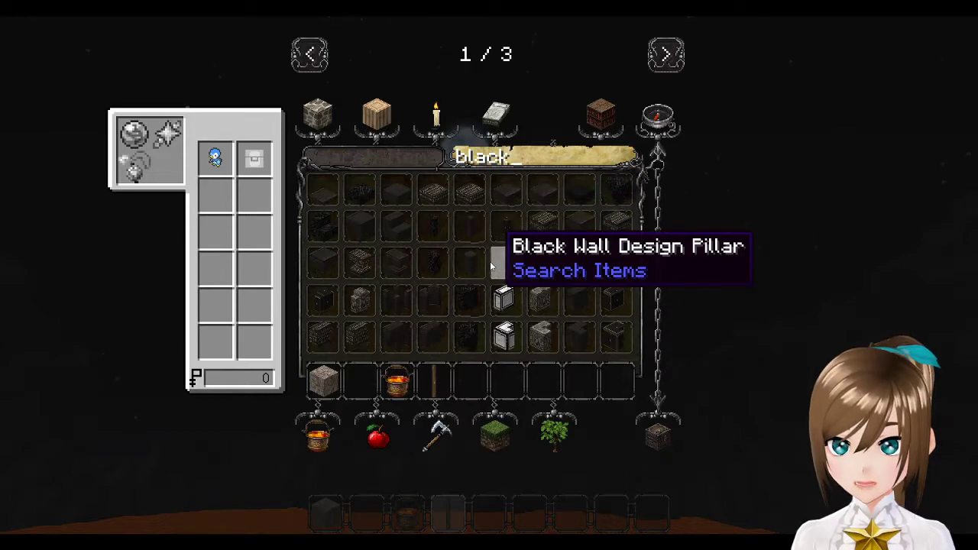
pyautogui.scroll(-2, 504, 272)
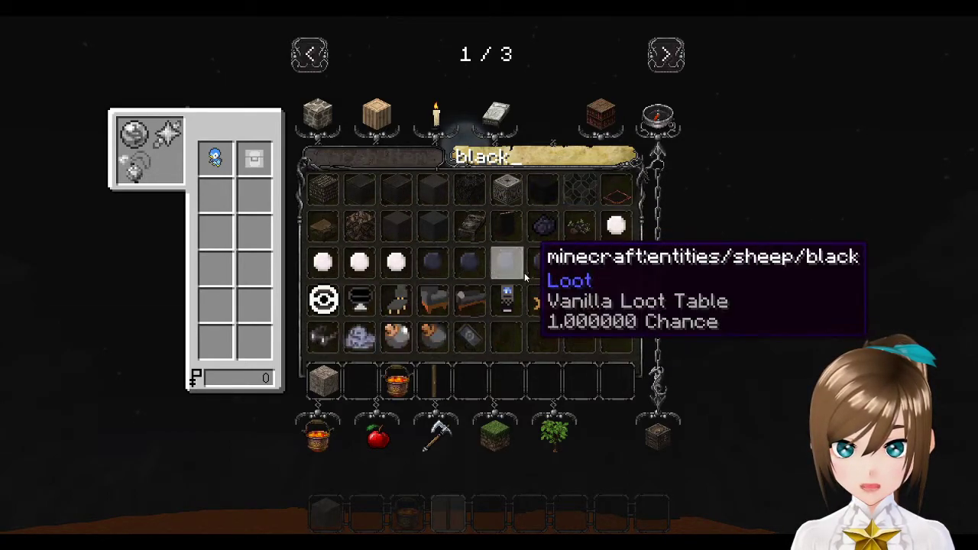
pyautogui.press('Escape')
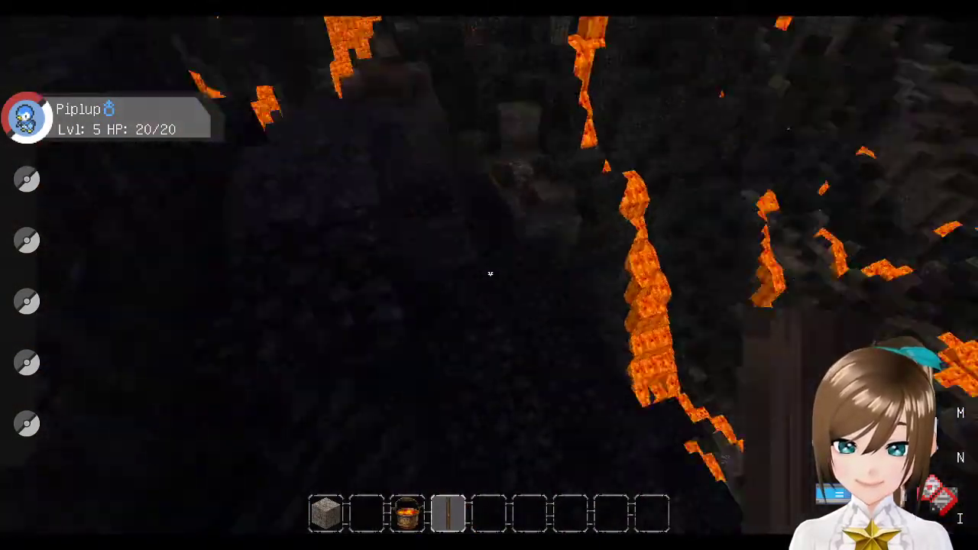
# - Use the debug information to identify the dark blocks on the volcano slope, and survey the surrounding rocky terrain
pyautogui.press('F3')
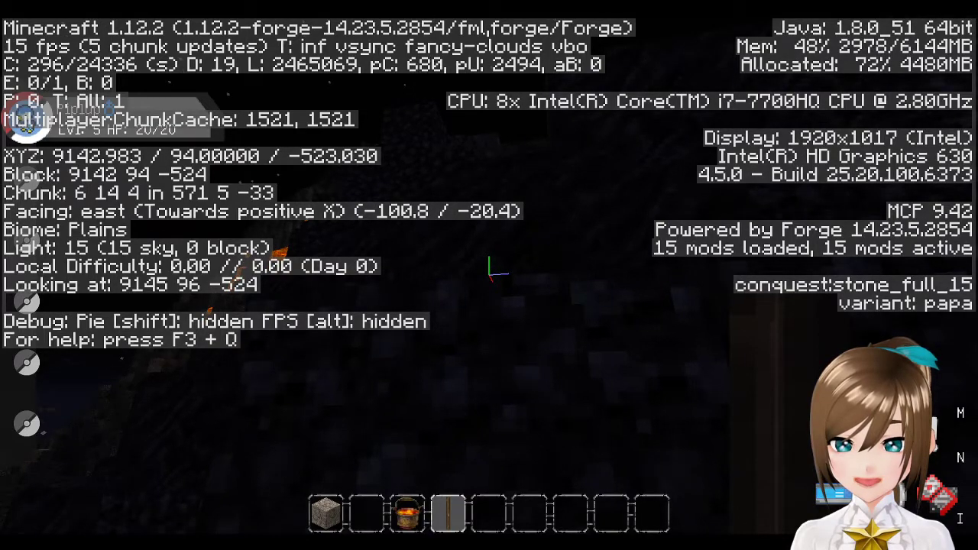
pyautogui.press('d')
pyautogui.press('w')
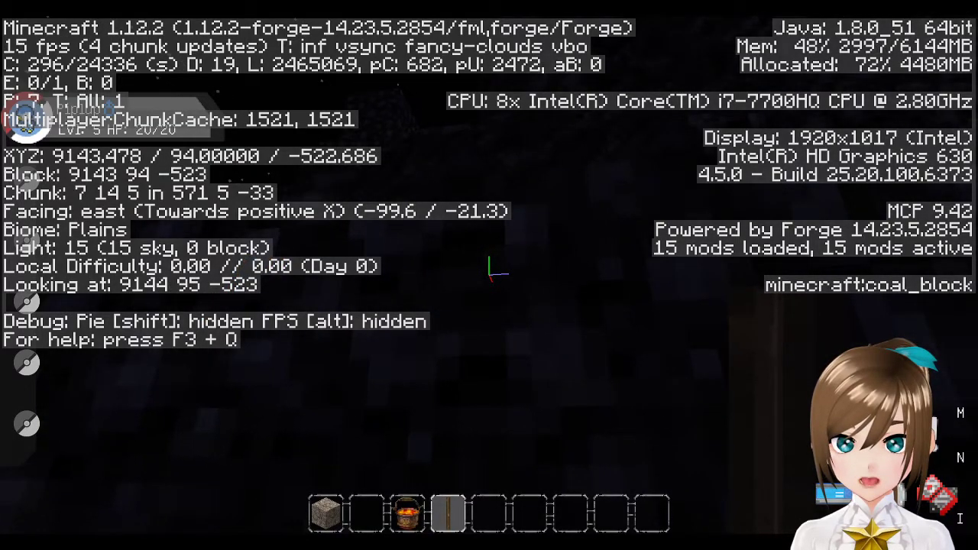
pyautogui.press('s')
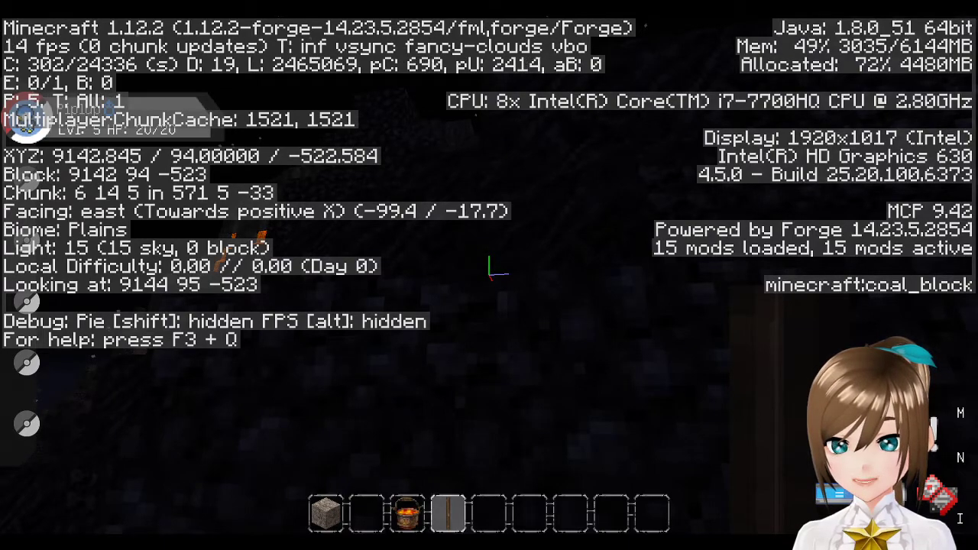
pyautogui.press('F3')
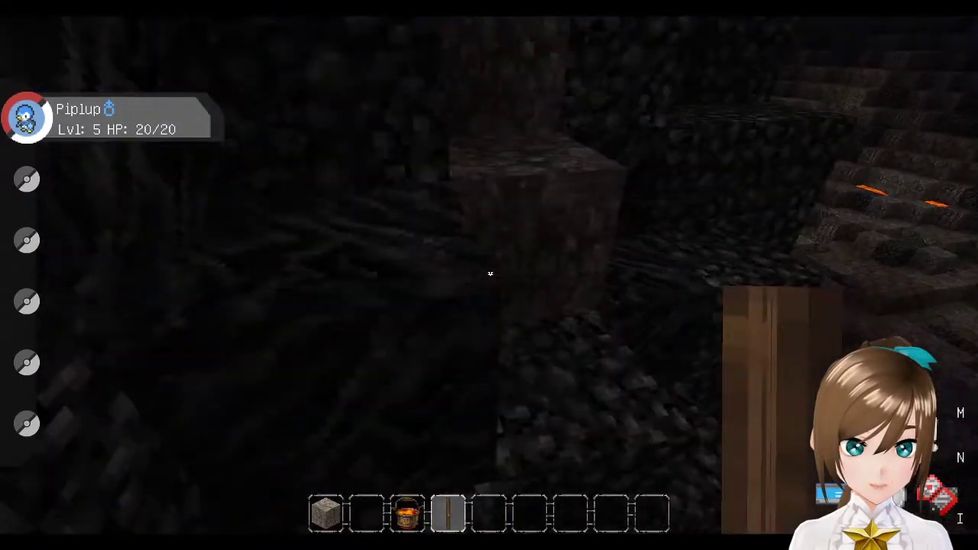
pyautogui.press('w')
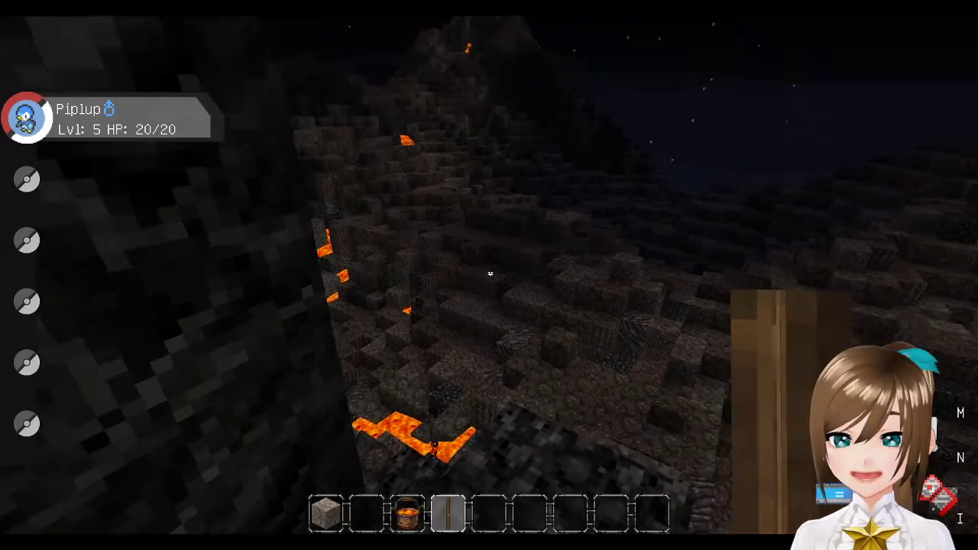
# - Survey the lava flows along the volcano slope once more, and save and quit the world to the title screen
pyautogui.press('w')
pyautogui.press('w')
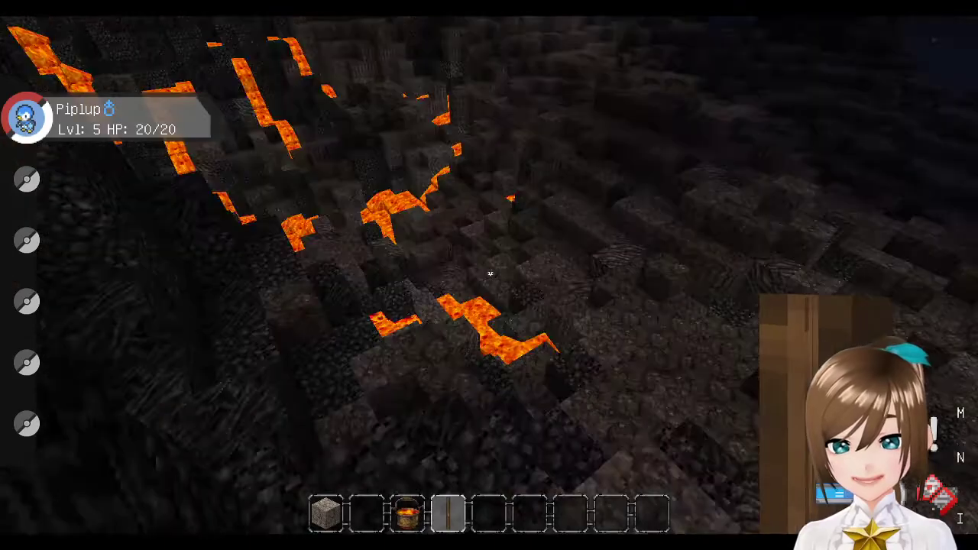
pyautogui.press('w')
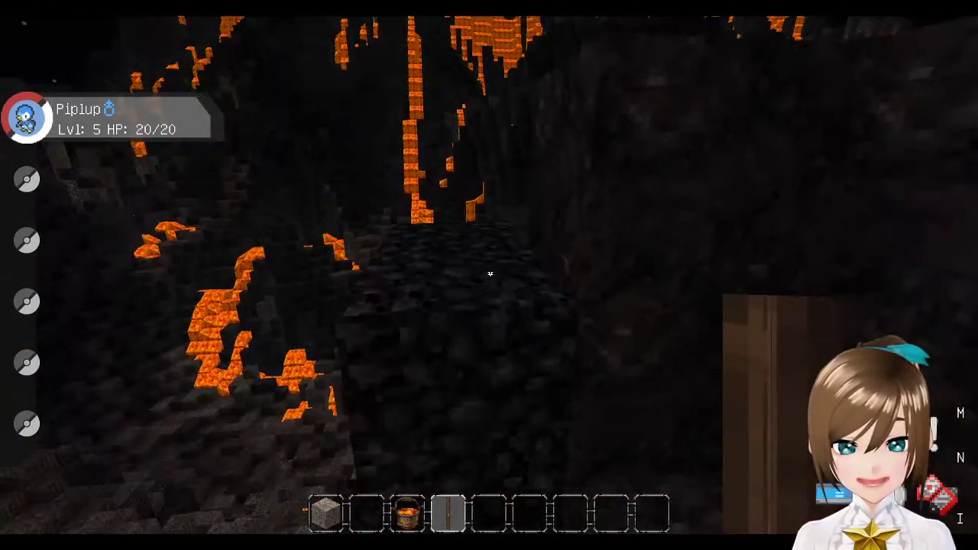
pyautogui.press('Escape')
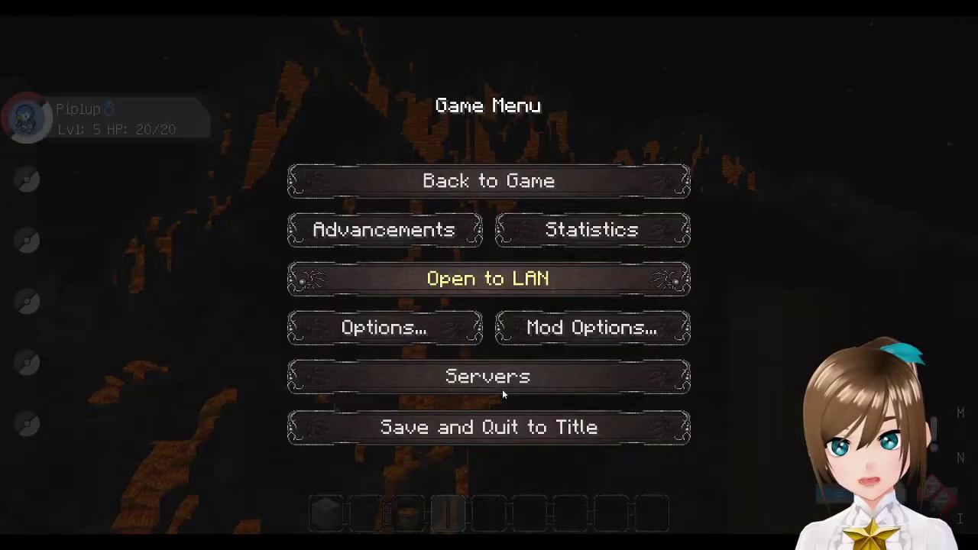
pyautogui.click(483, 434)
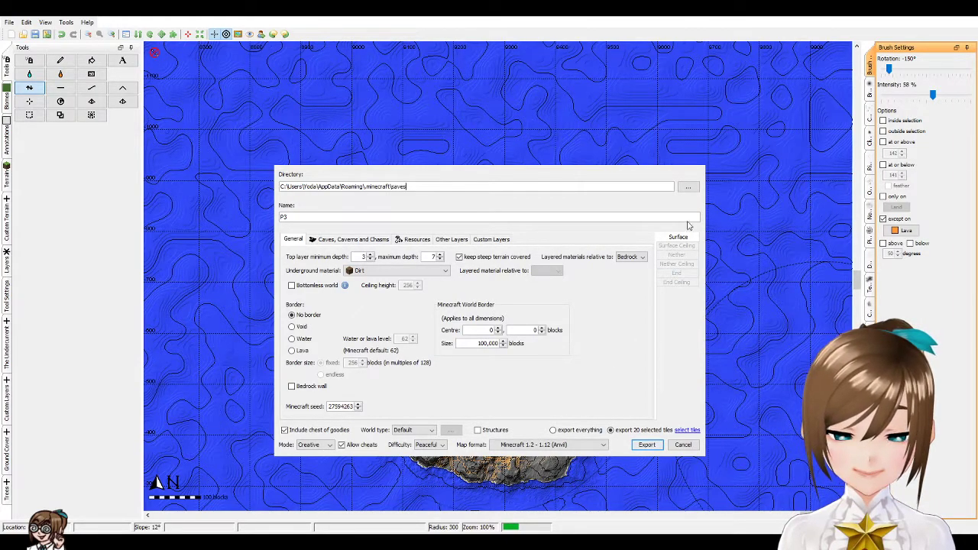
# - In WorldPainter, dismiss the world export dialog and bring the large lake beside the yellow-green mountain range into view
pyautogui.press('Escape')
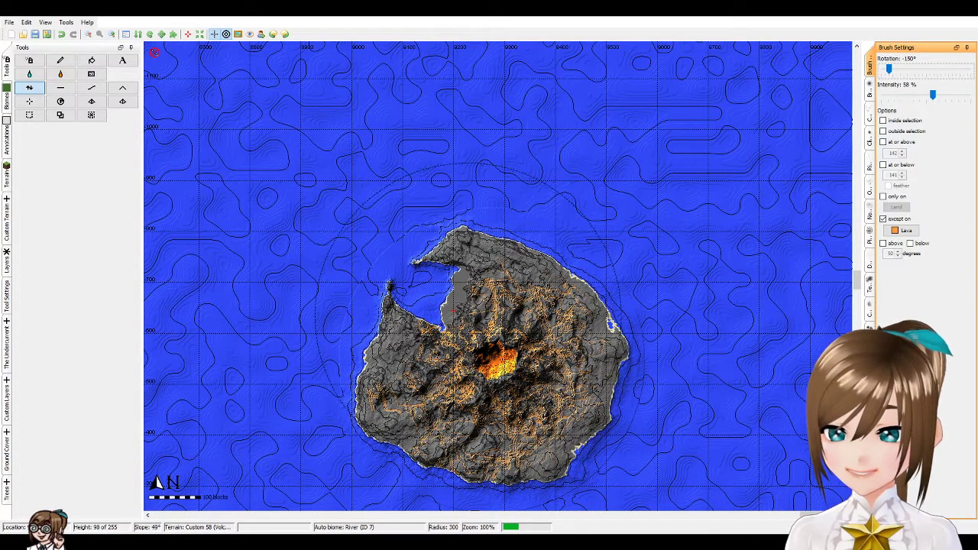
pyautogui.press('-')
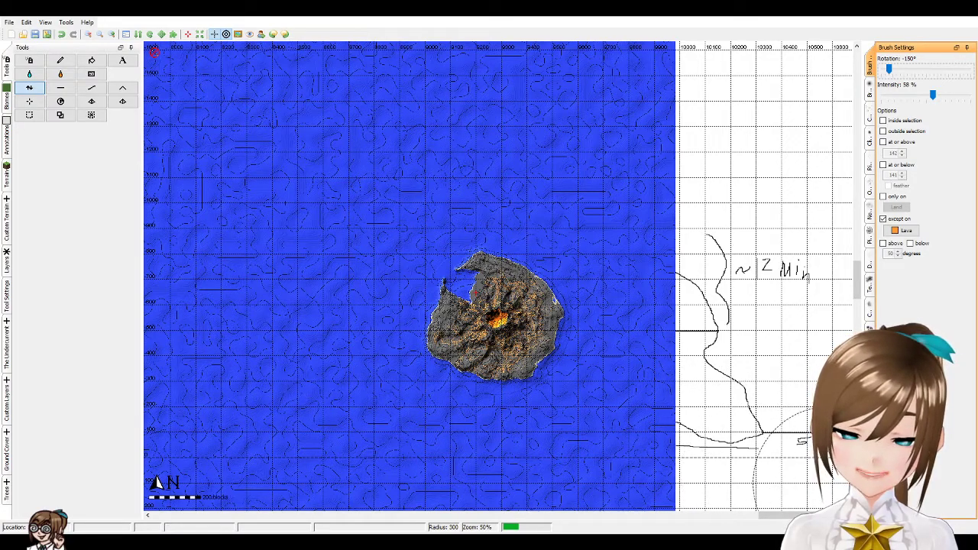
pyautogui.moveTo(753, 522); pyautogui.dragTo(723, 521)
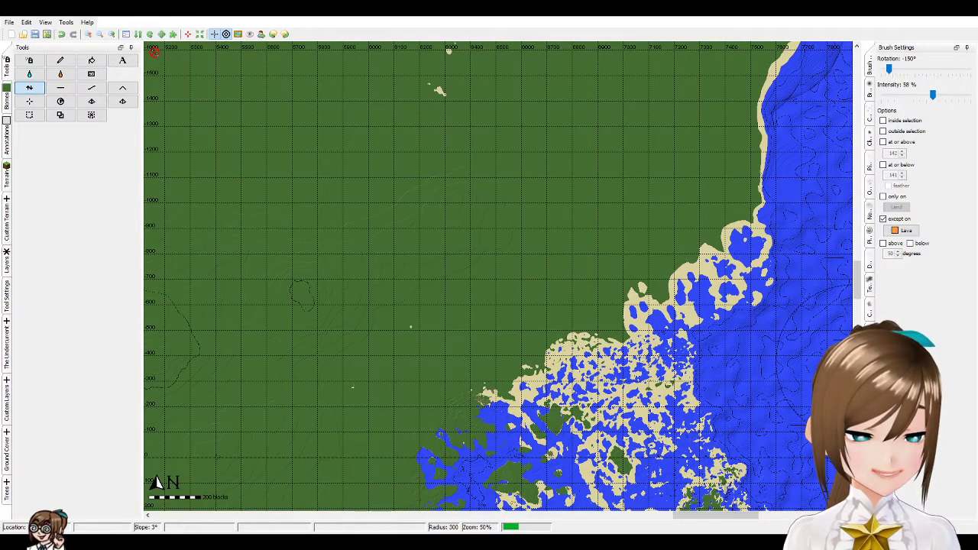
pyautogui.moveTo(855, 279); pyautogui.dragTo(856, 361)
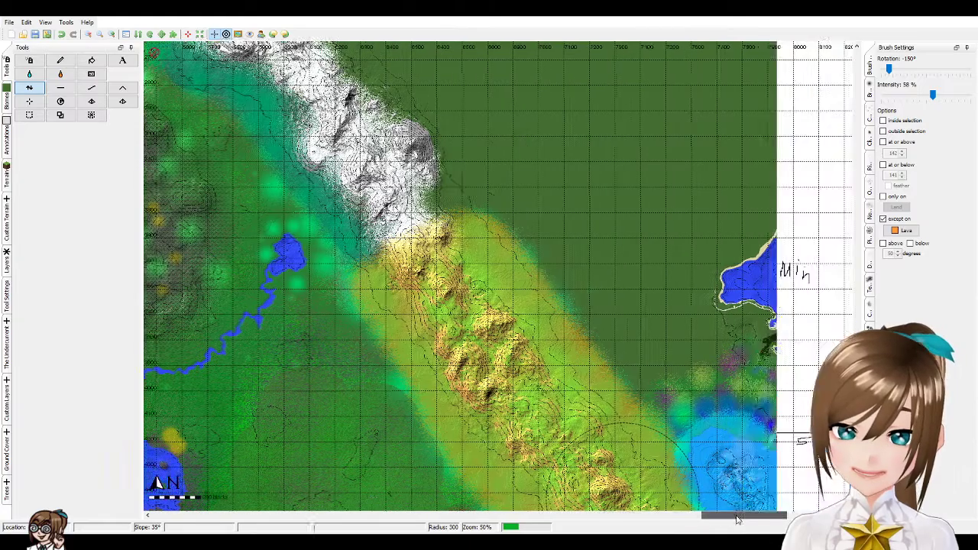
pyautogui.moveTo(715, 516); pyautogui.dragTo(752, 516)
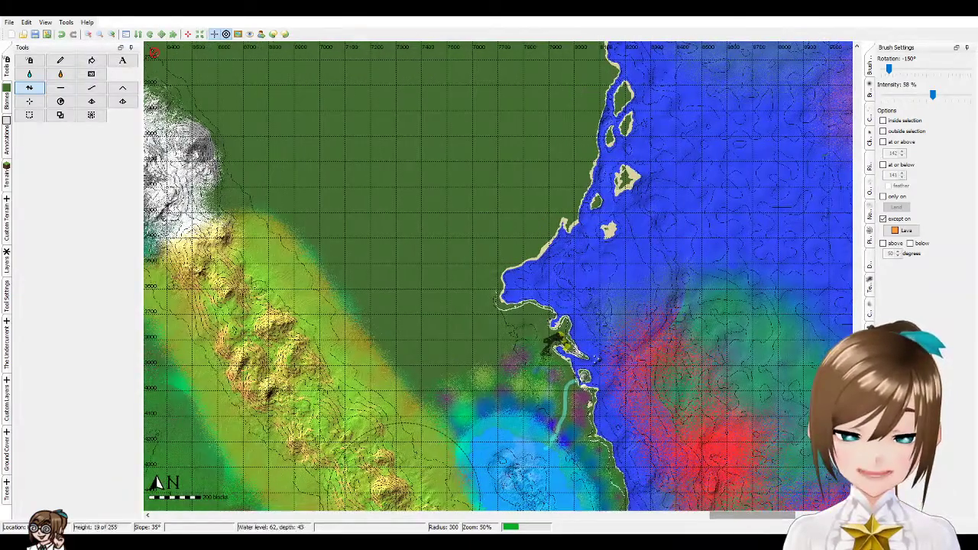
pyautogui.scroll(-5, 498, 275)
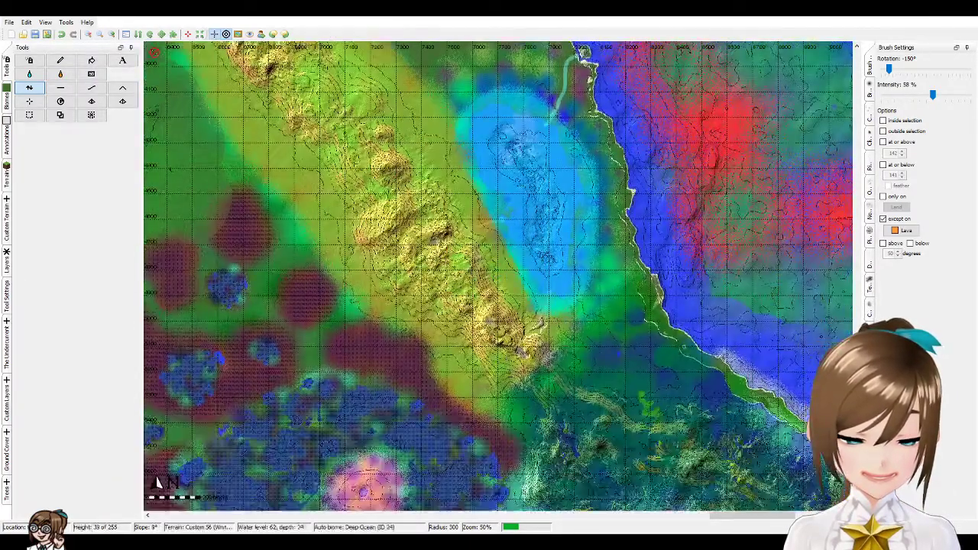
pyautogui.scroll(1, 508, 264)
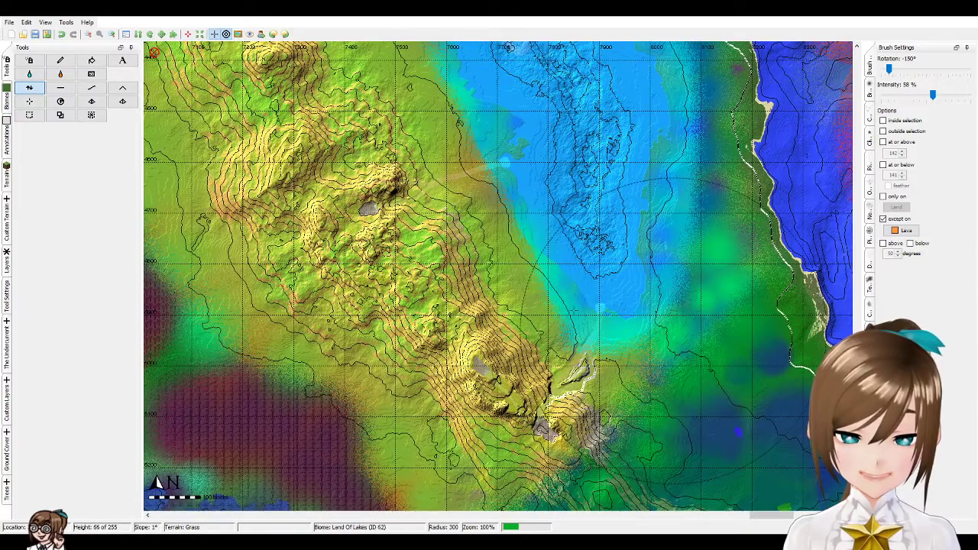
# - Look through the Undercurrent, custom, tree and ground cover layers, and select the Plains ground cover layer
pyautogui.click(29, 87)
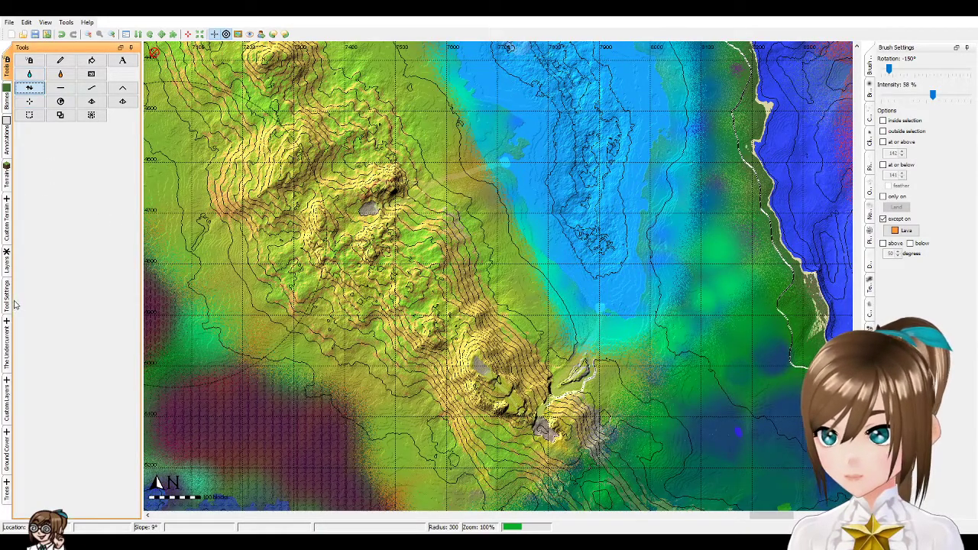
pyautogui.click(10, 348)
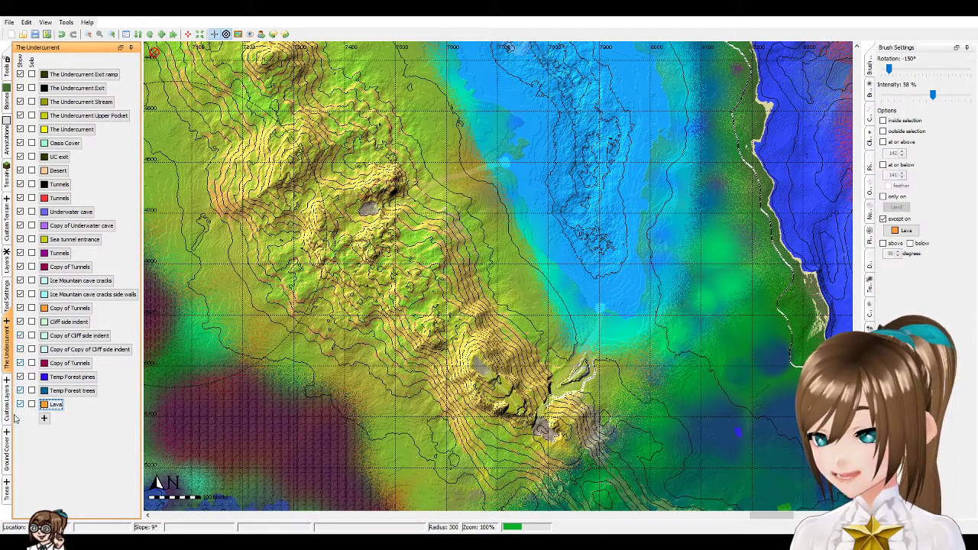
pyautogui.click(10, 442)
pyautogui.click(10, 415)
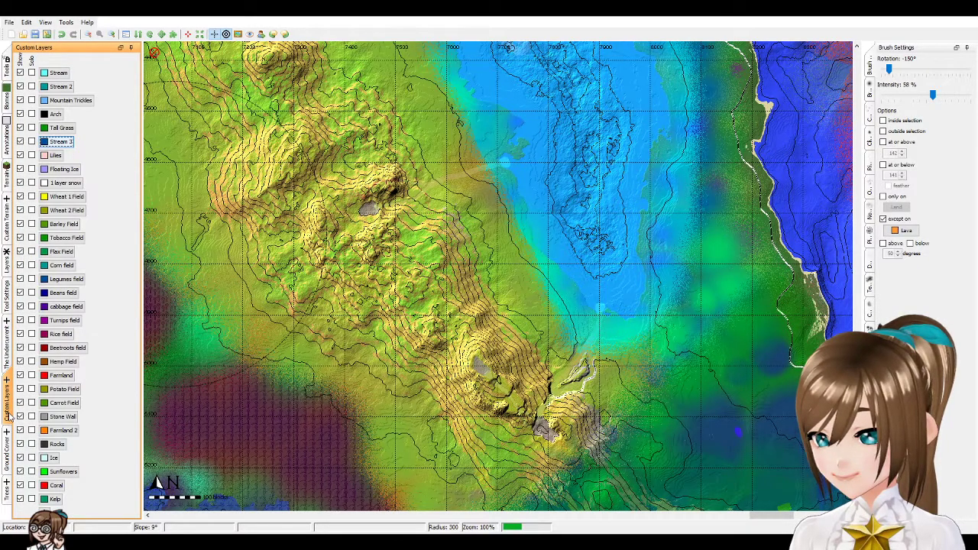
pyautogui.click(13, 470)
pyautogui.click(6, 468)
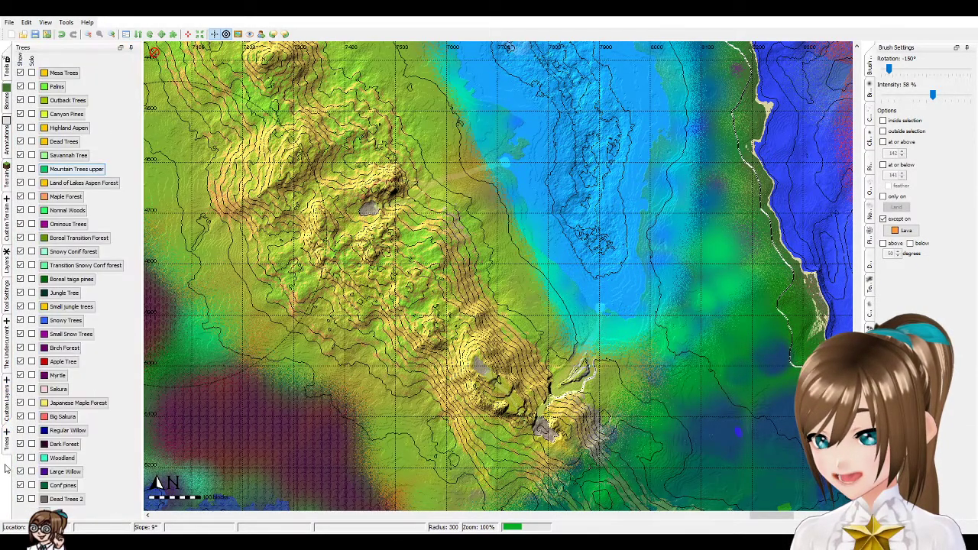
pyautogui.click(383, 176)
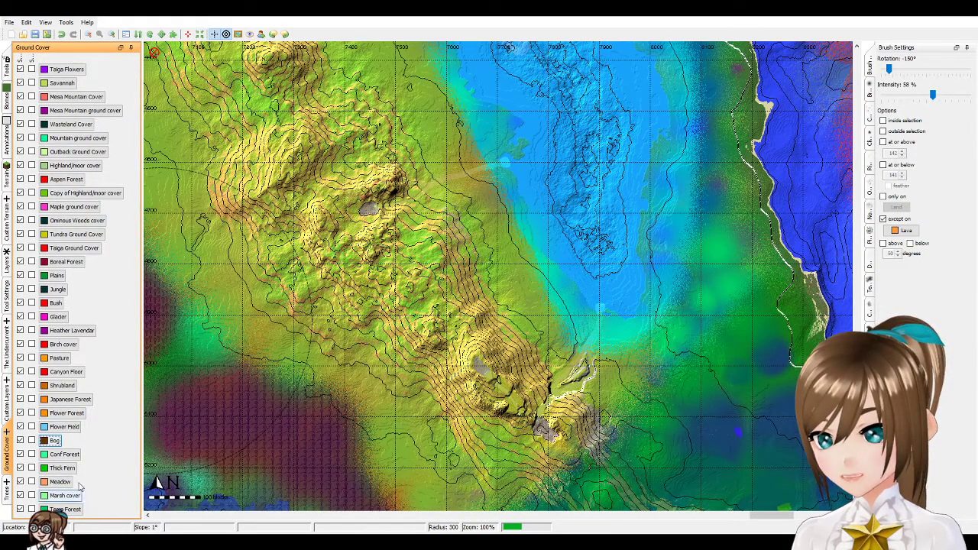
pyautogui.click(58, 275)
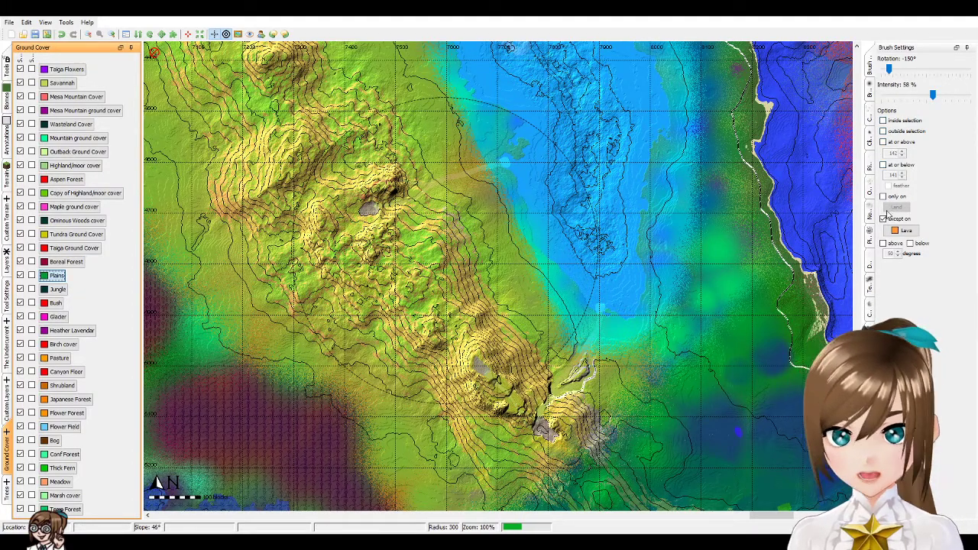
# - Turn off the brush's lava exception, restrict the brush to the Stream layer, and switch to the Pencil tool
pyautogui.click(902, 229)
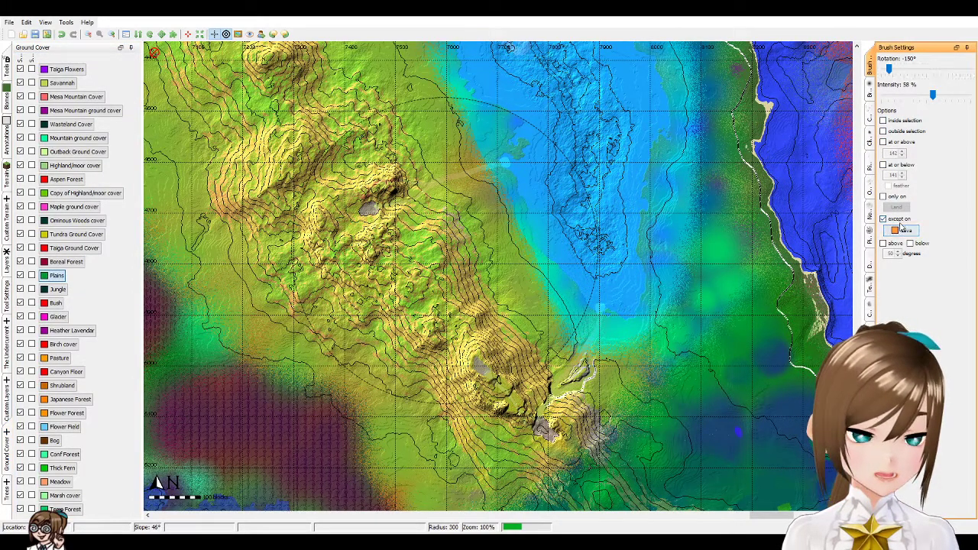
pyautogui.click(883, 220)
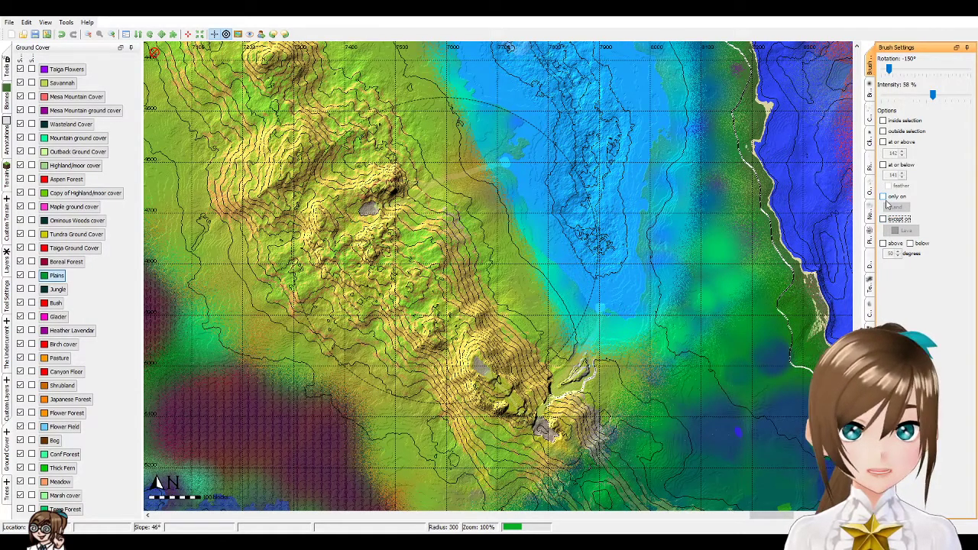
pyautogui.click(883, 196)
pyautogui.click(895, 207)
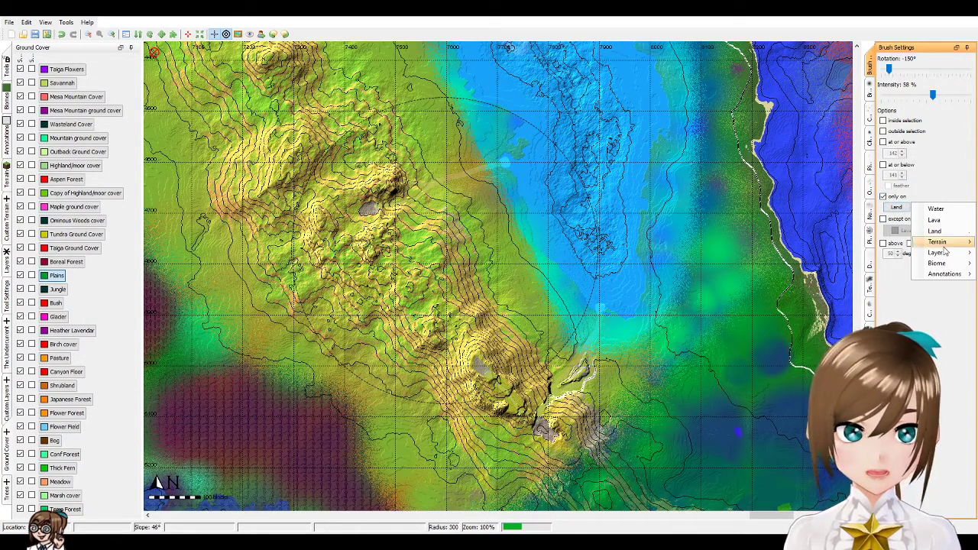
pyautogui.moveTo(947, 257)
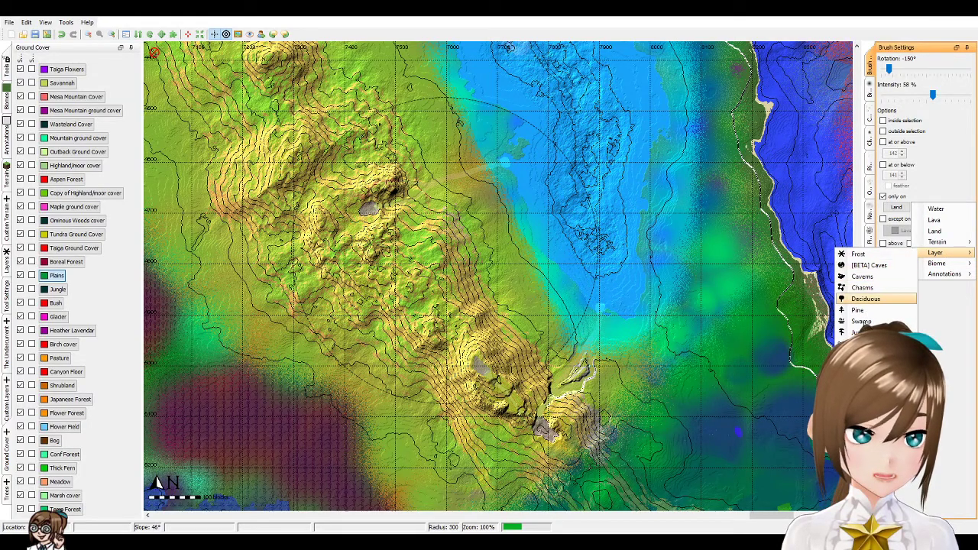
pyautogui.moveTo(863, 367)
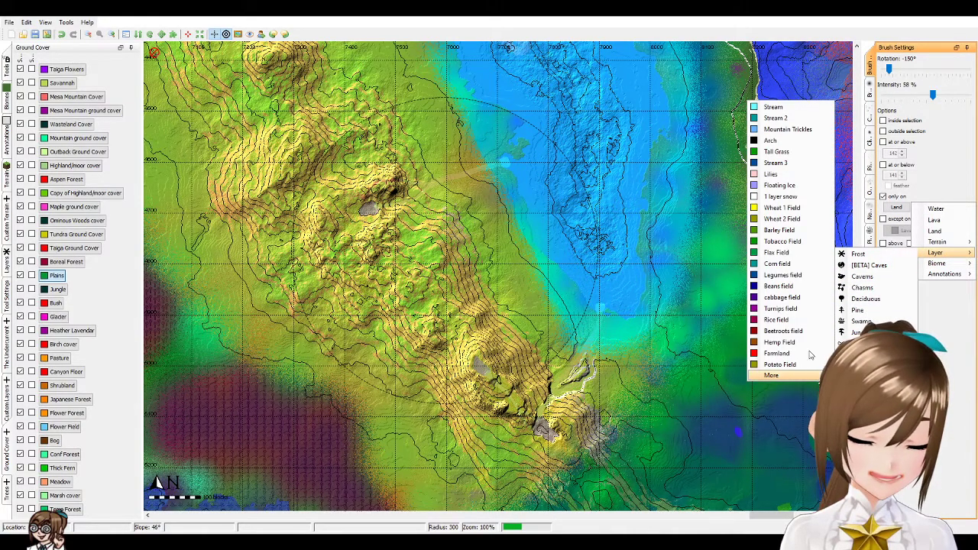
pyautogui.click(772, 107)
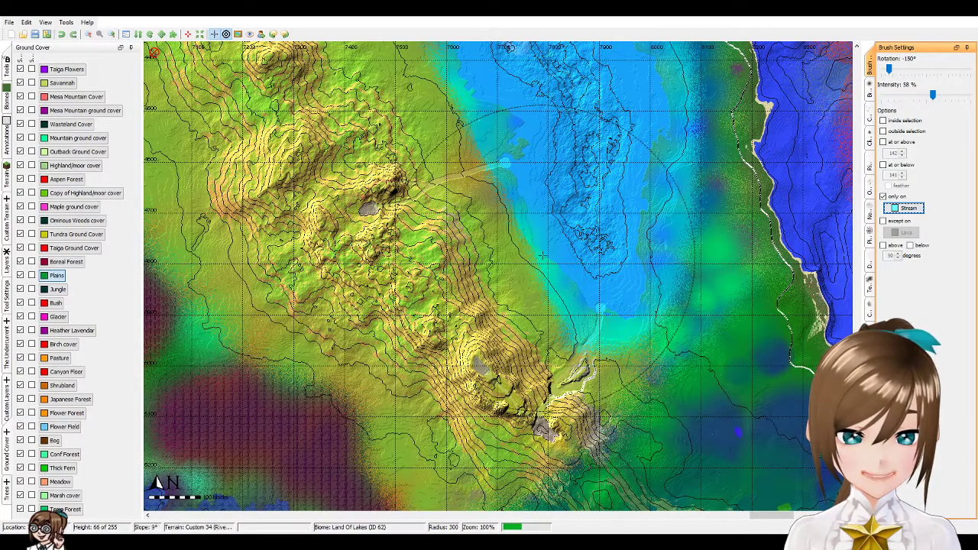
pyautogui.click(7, 65)
pyautogui.click(60, 60)
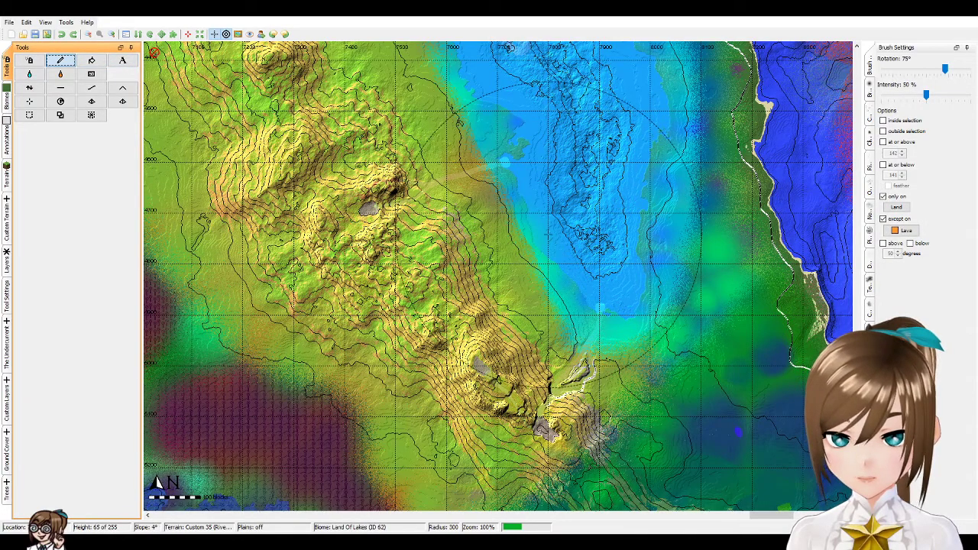
pyautogui.click(9, 22)
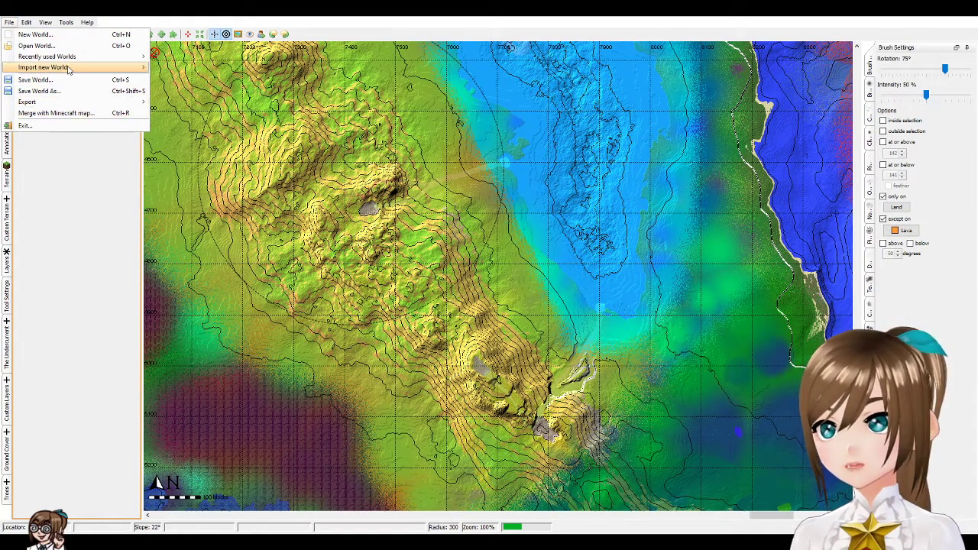
pyautogui.moveTo(145, 58)
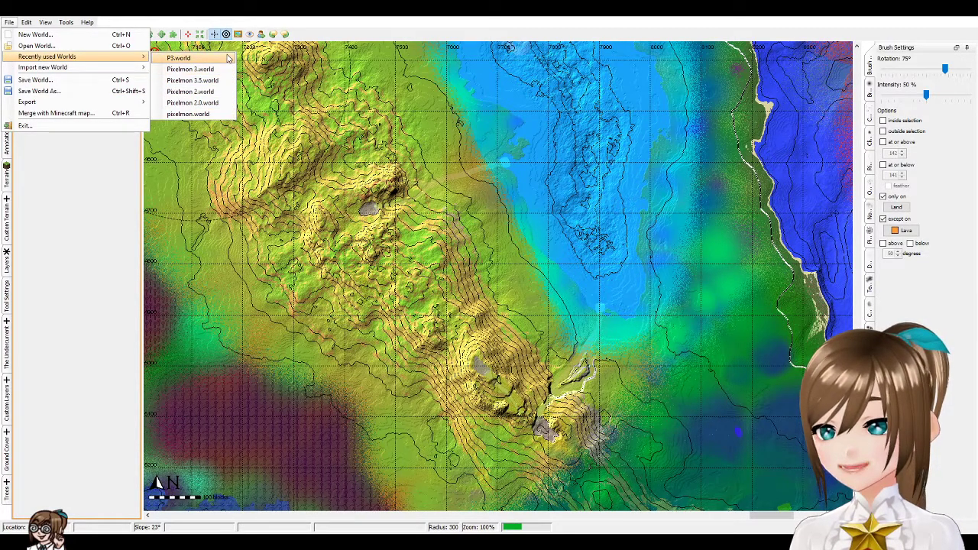
pyautogui.click(92, 211)
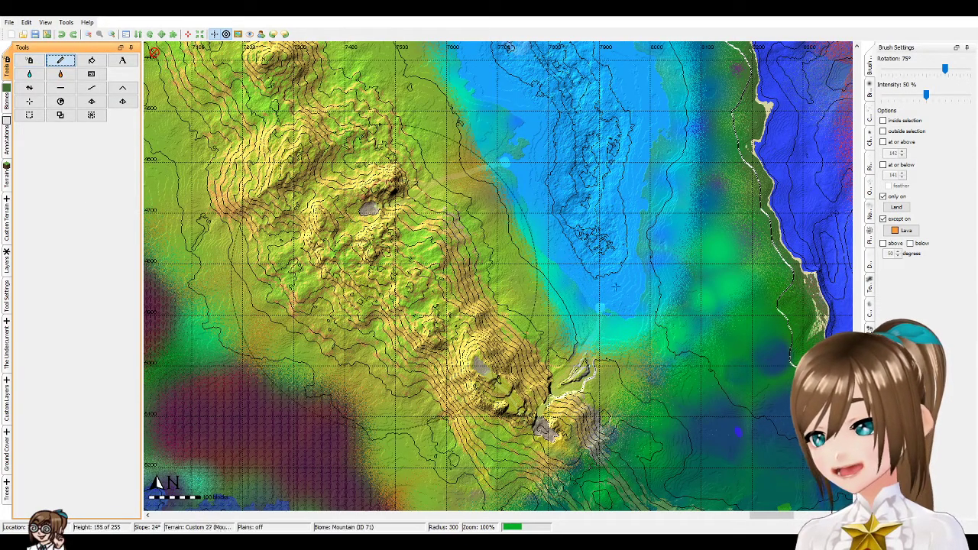
# - Restrict the Pencil tool's painting to the Stream layer, with its lava exception turned off
pyautogui.click(892, 201)
pyautogui.click(895, 206)
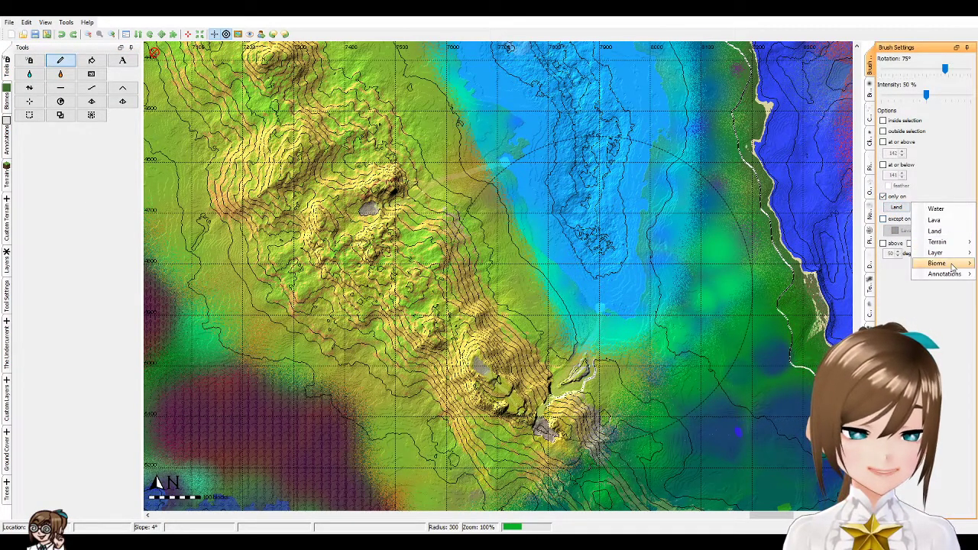
pyautogui.moveTo(938, 252)
pyautogui.moveTo(871, 364)
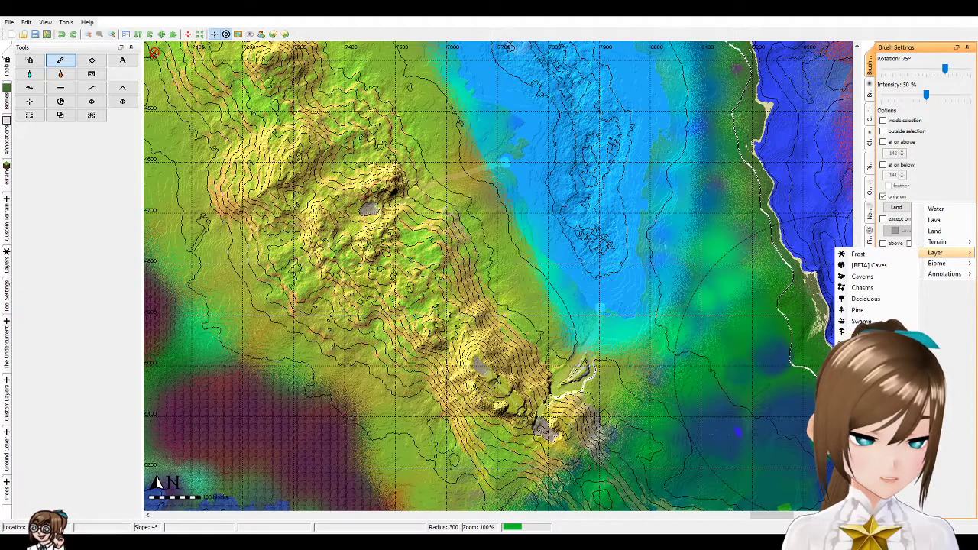
pyautogui.moveTo(847, 332)
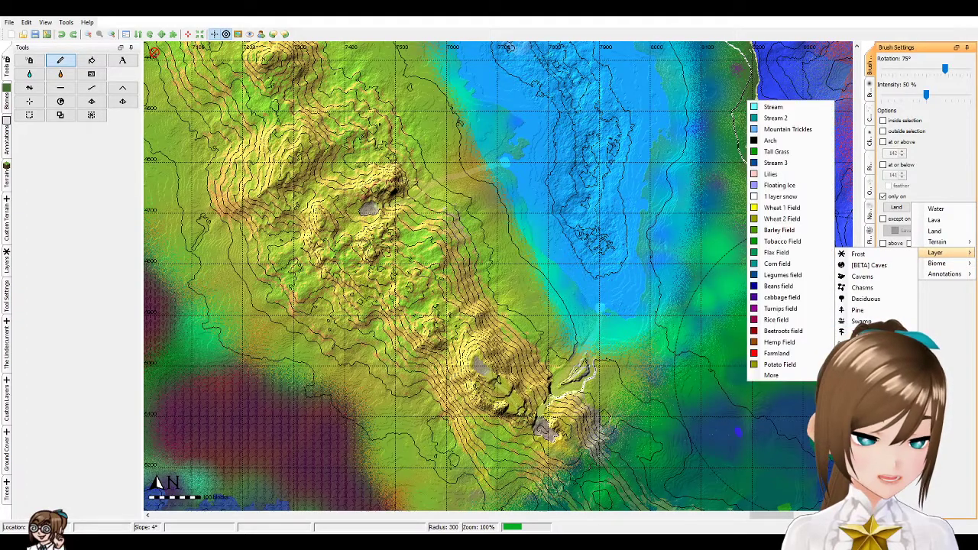
pyautogui.click(772, 107)
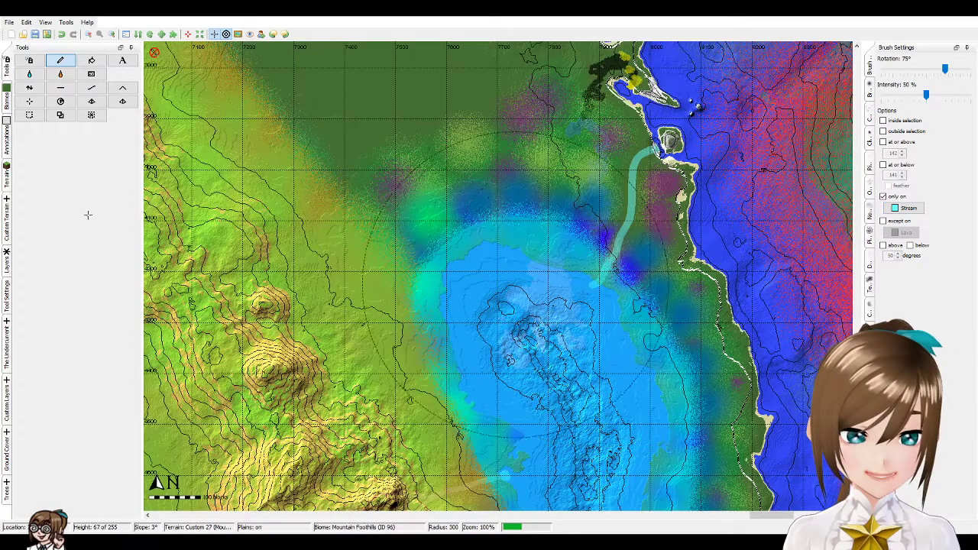
# - Look through the custom and tree layers, and select the Temp Forest ground cover layer for painting
pyautogui.click(9, 397)
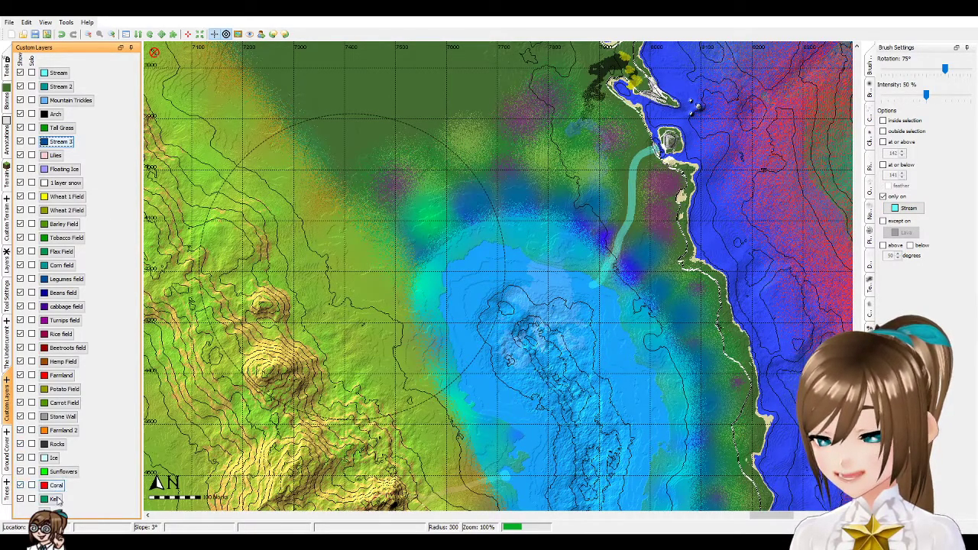
pyautogui.click(11, 489)
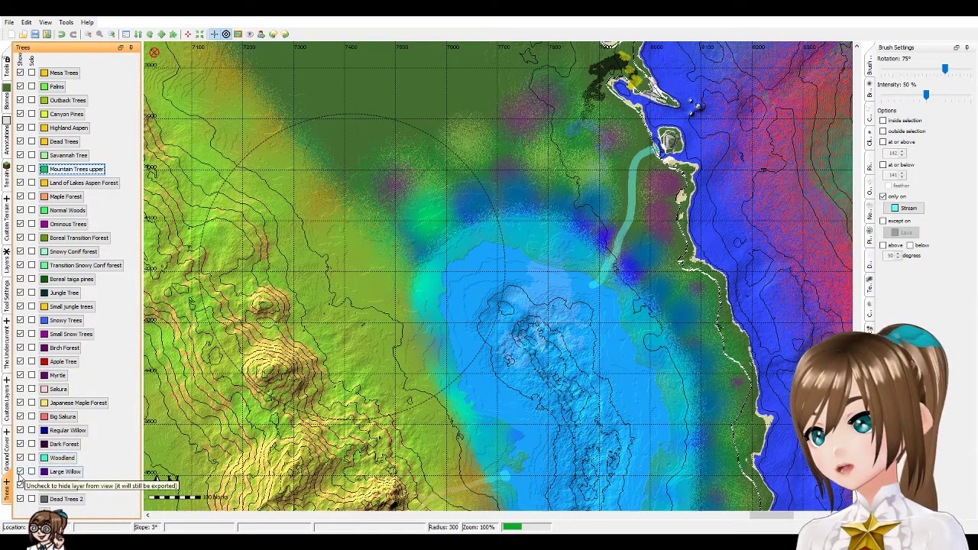
pyautogui.click(6, 456)
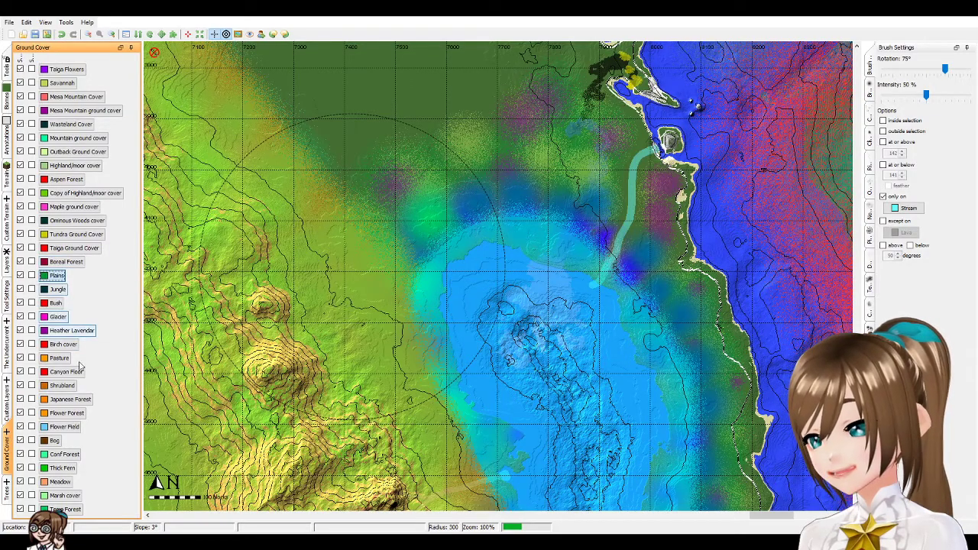
pyautogui.click(66, 509)
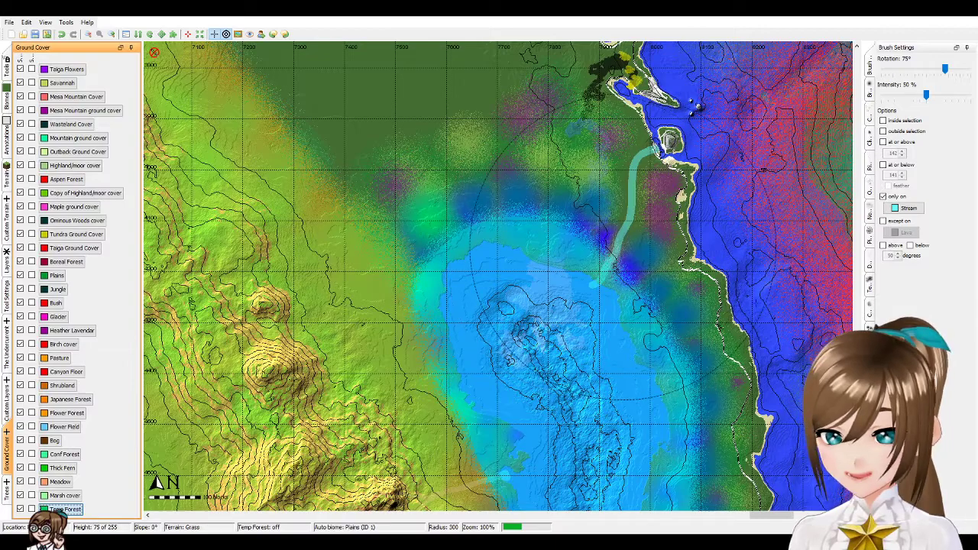
# - Select the Mountain ground cover layer
pyautogui.moveTo(500, 488); pyautogui.dragTo(500, 291)
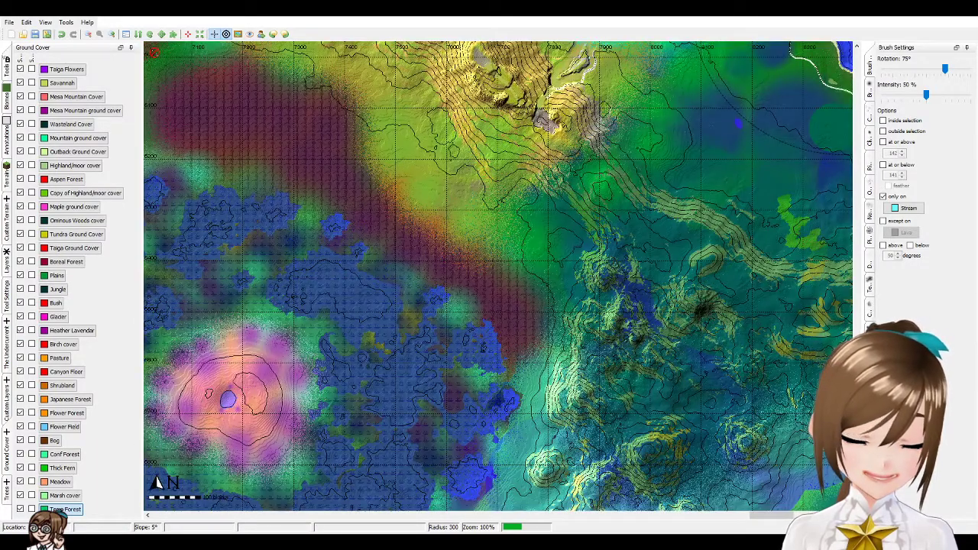
pyautogui.moveTo(856, 401); pyautogui.dragTo(856, 395)
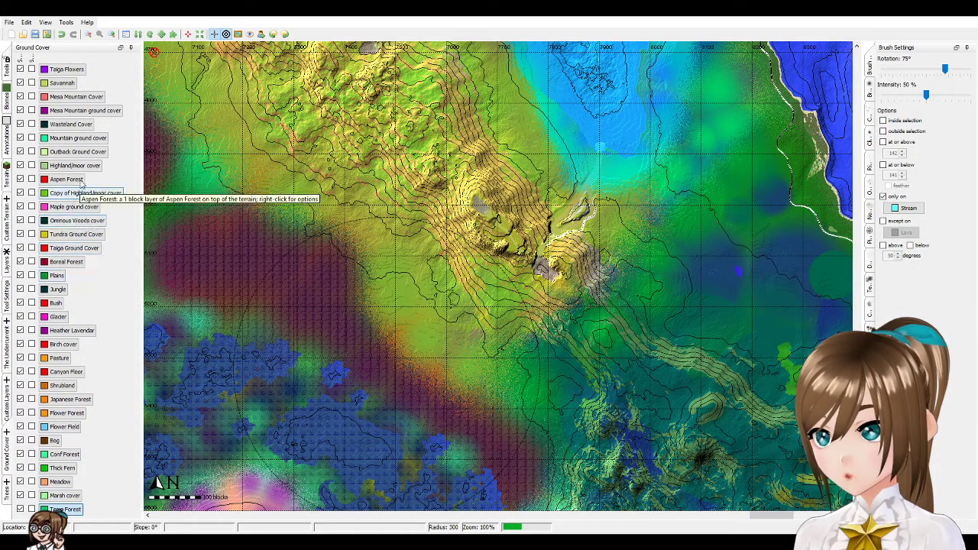
pyautogui.click(99, 141)
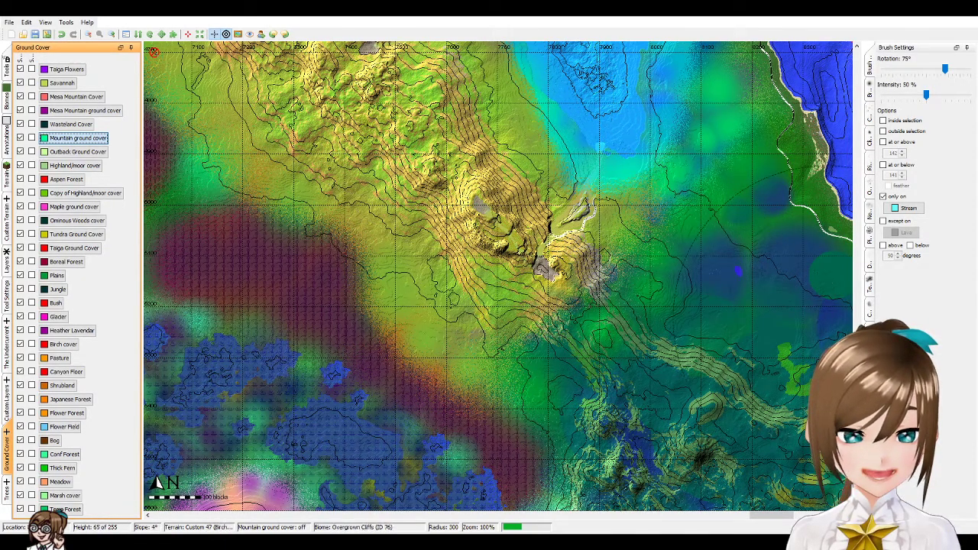
# - Examine the mountain range, the blue lake area east of it and the stream running from there to the coast
pyautogui.press('Up')
pyautogui.press('Up')
pyautogui.press('Up')
pyautogui.press('Up')
pyautogui.press('Up')
pyautogui.press('Up')
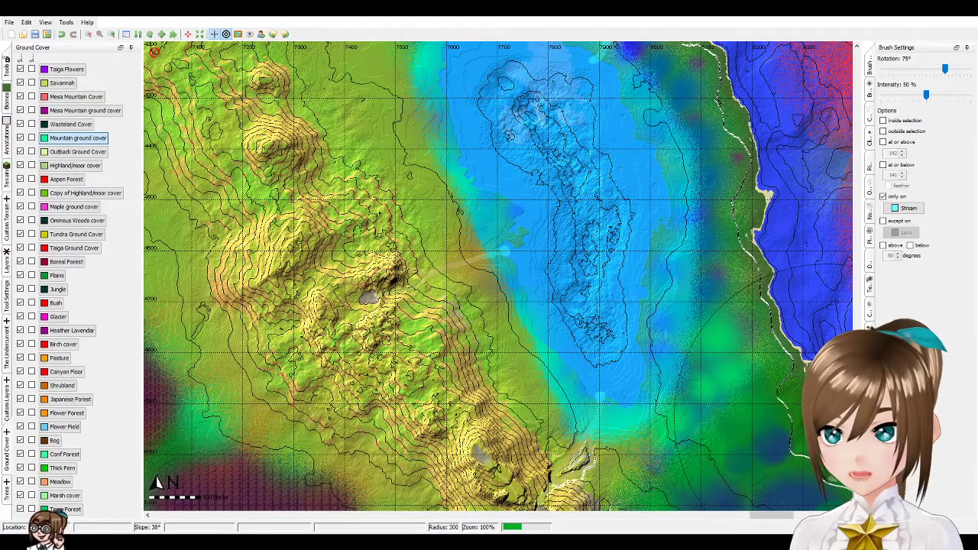
pyautogui.press('Up')
pyautogui.press('Up')
pyautogui.press('Up')
pyautogui.press('Up')
pyautogui.press('Up')
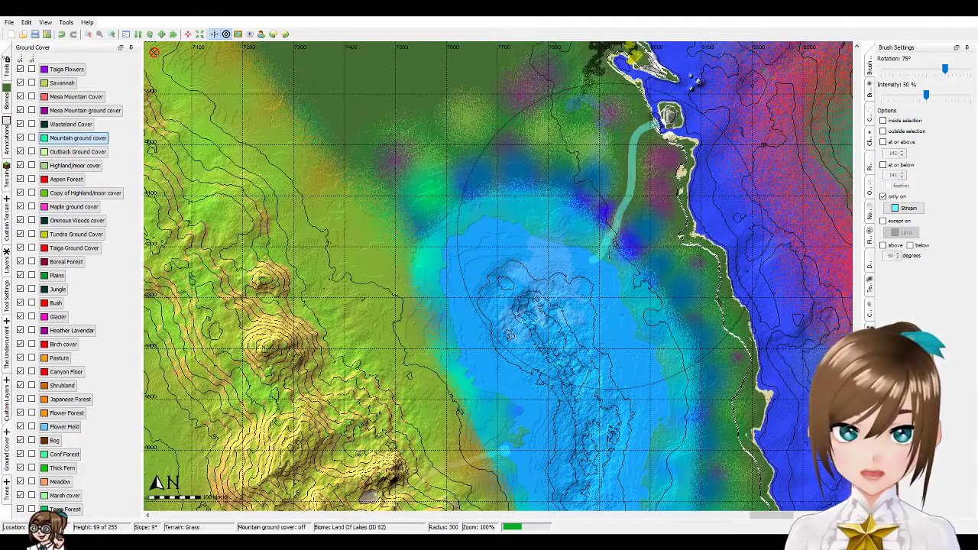
pyautogui.press('-')
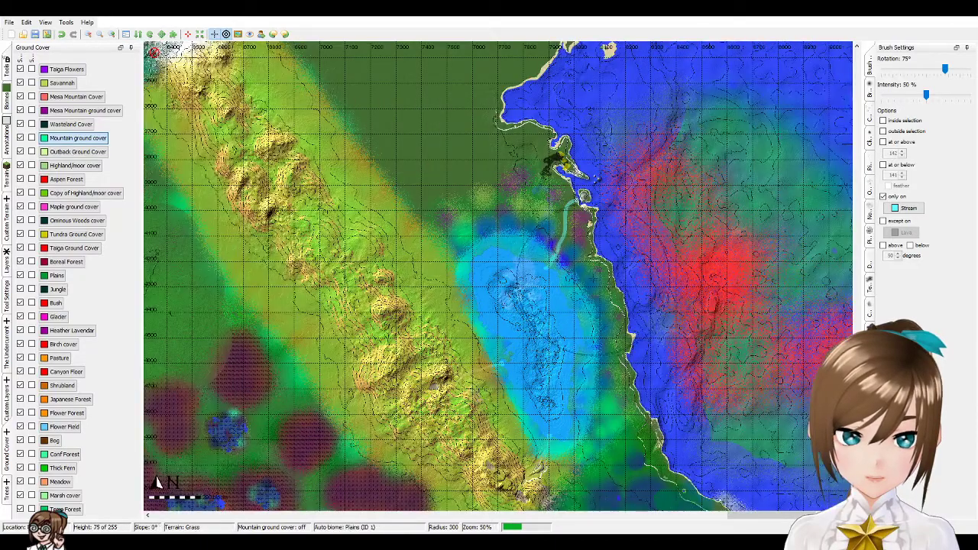
pyautogui.press('+')
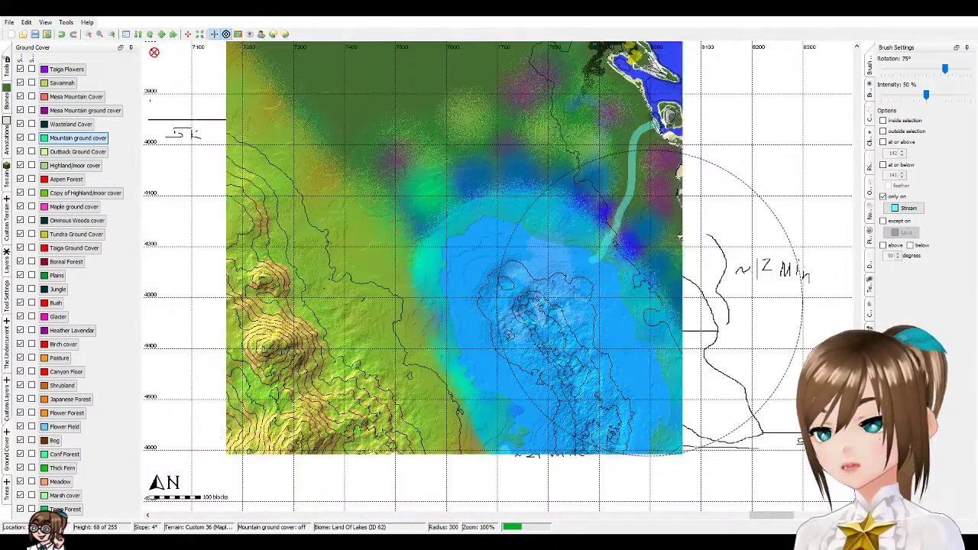
pyautogui.press('+')
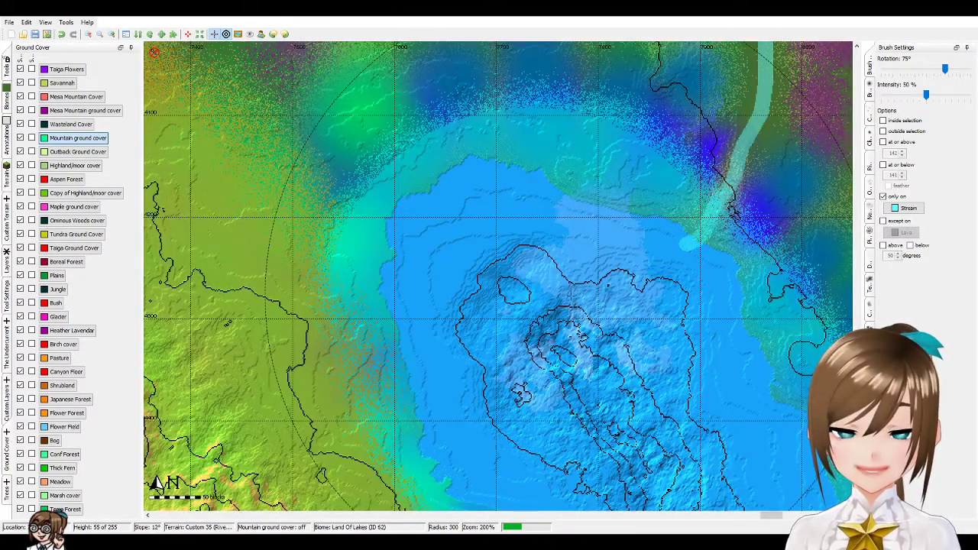
pyautogui.press('-')
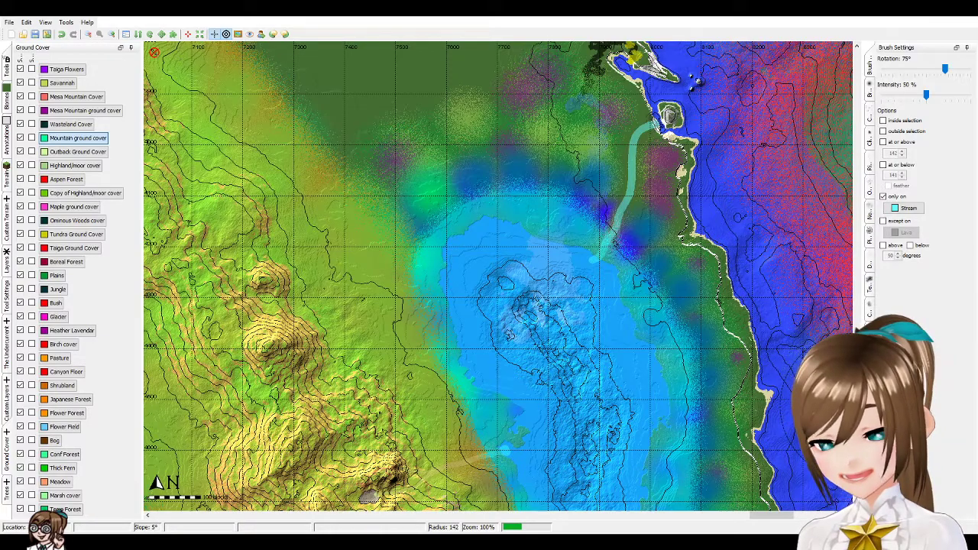
# - Examine the bare plains and the coastline with its small islands north of the lake area
pyautogui.scroll(1, 497, 275)
pyautogui.scroll(5, 497, 274)
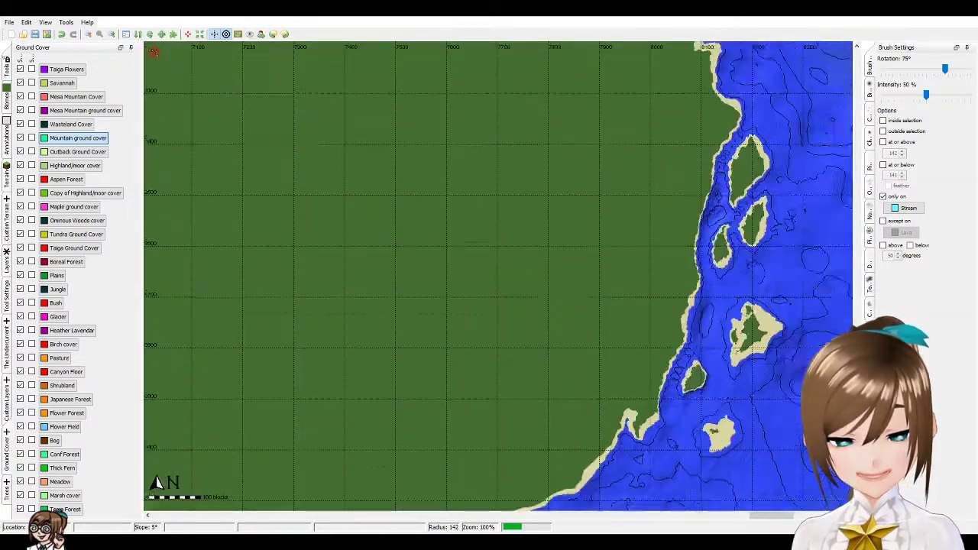
pyautogui.scroll(-2, 499, 275)
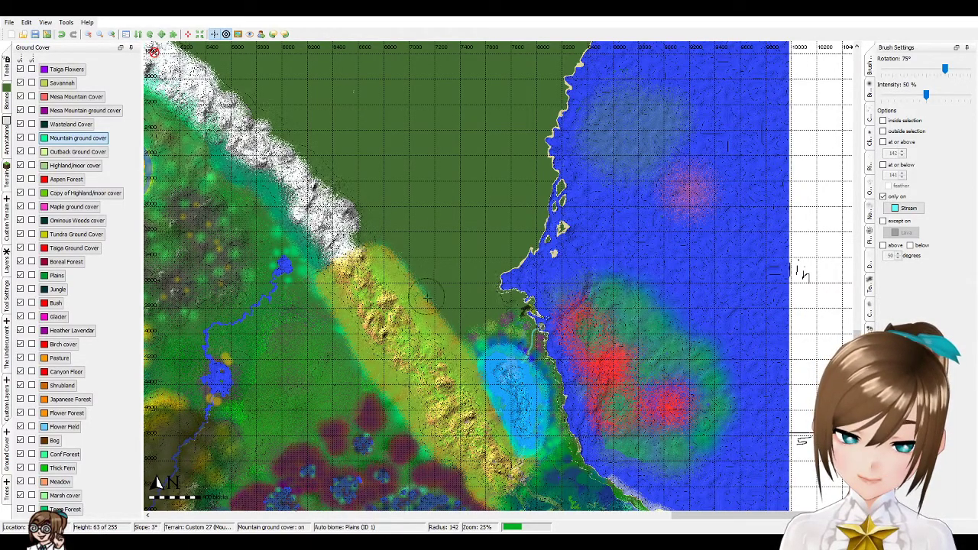
pyautogui.scroll(2, 428, 298)
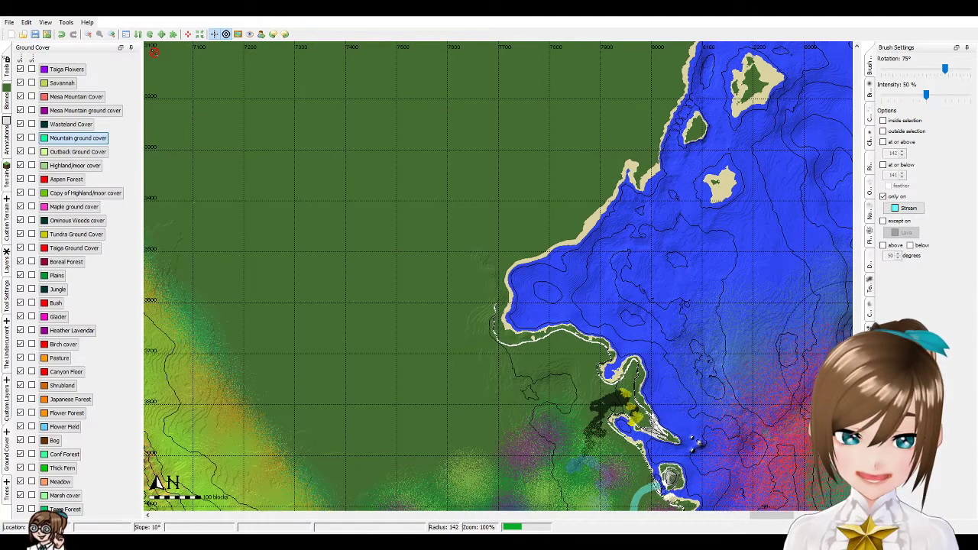
pyautogui.press('Down')
pyautogui.press('Down')
pyautogui.press('Down')
pyautogui.press('Down')
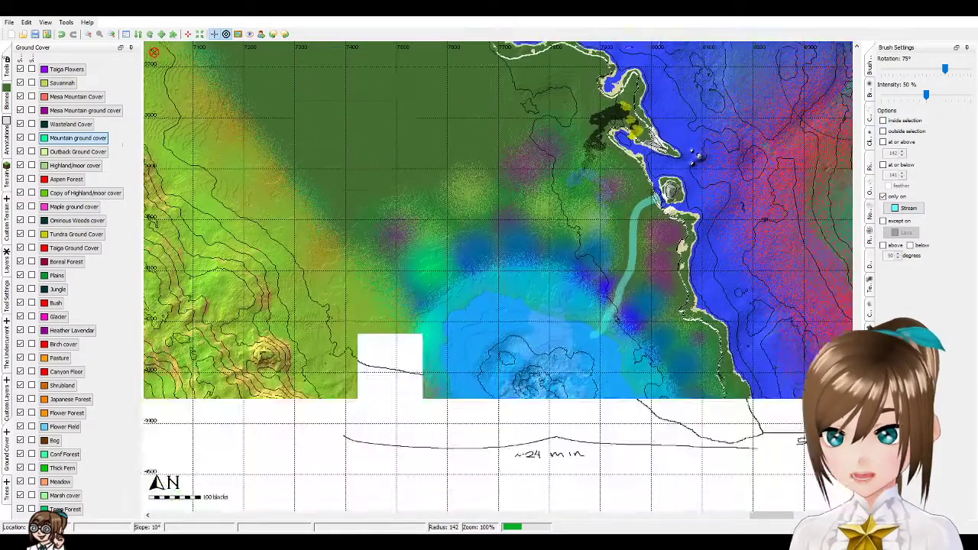
pyautogui.press('Up')
pyautogui.press('Up')
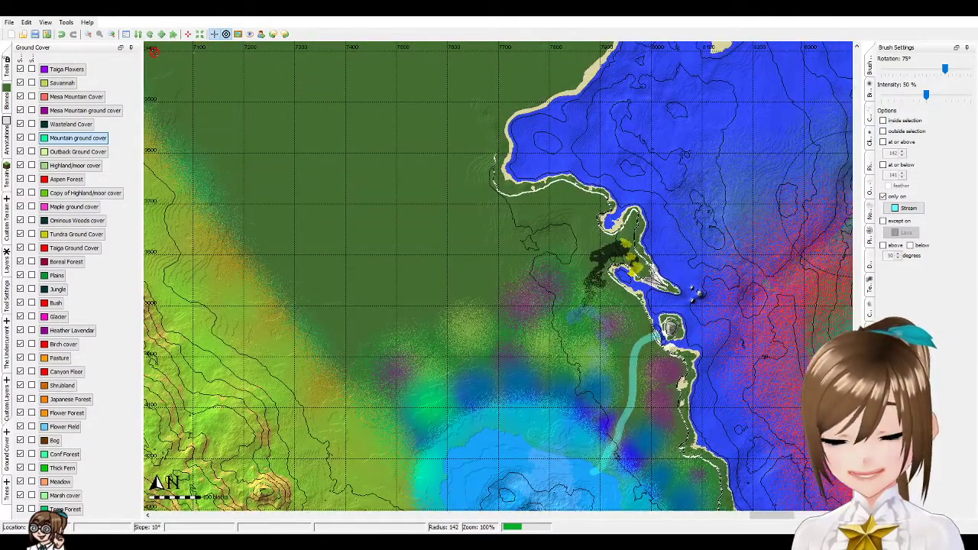
pyautogui.press('Down')
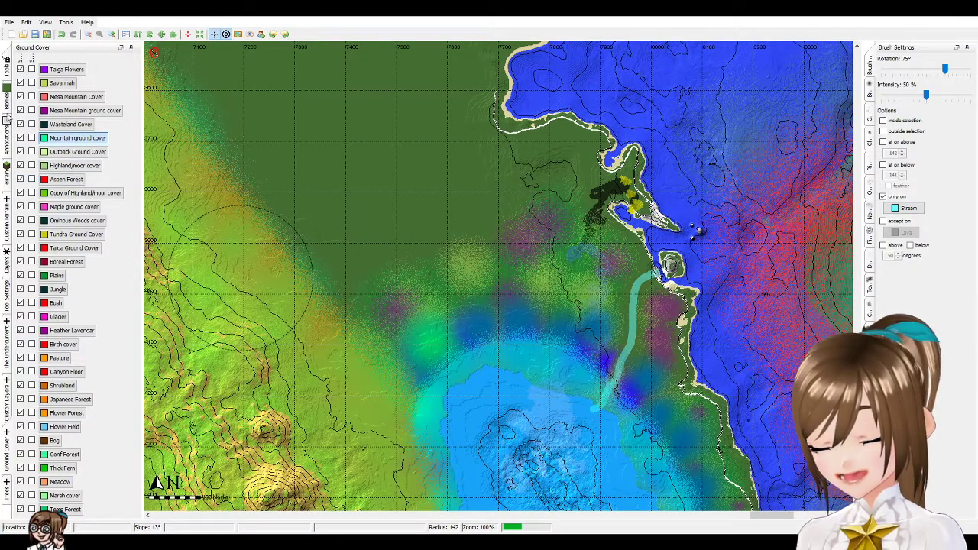
# - Browse the biomes, turning off the End's Midlands variant and trying Prairie, Fen, Orchard and Grassland
pyautogui.click(7, 73)
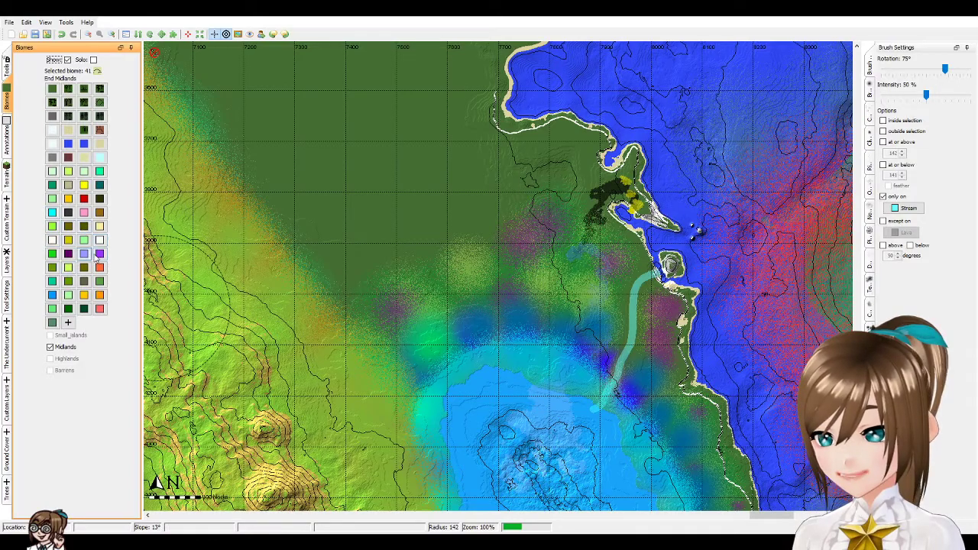
pyautogui.click(58, 349)
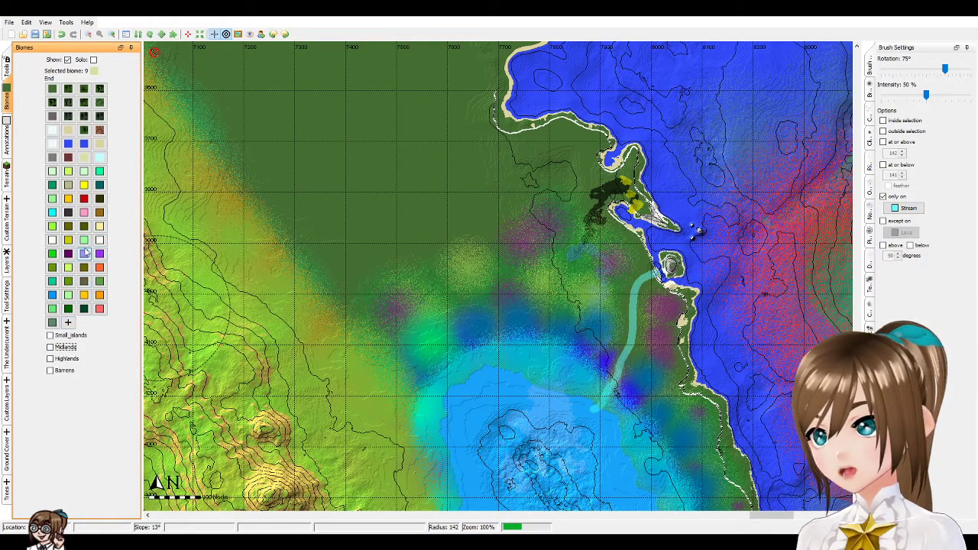
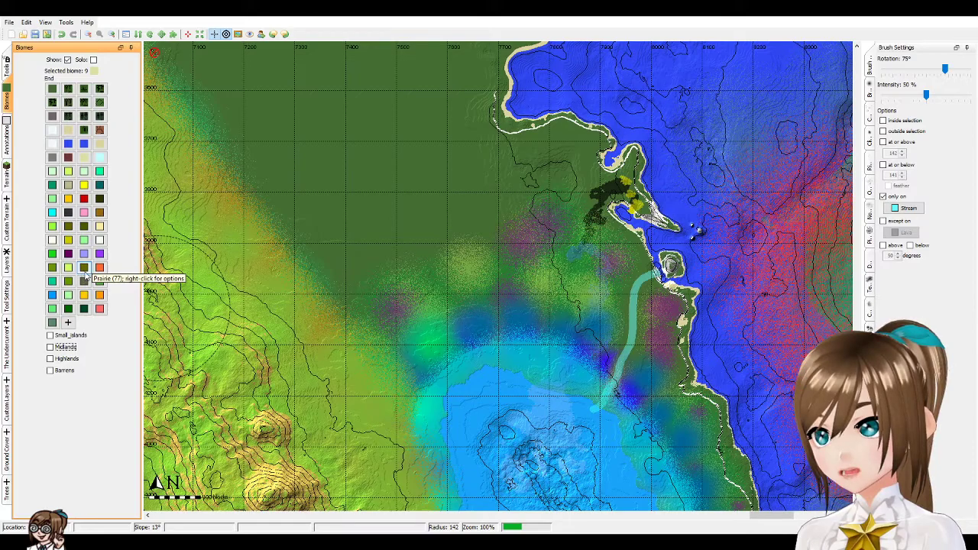
pyautogui.click(84, 268)
pyautogui.click(52, 294)
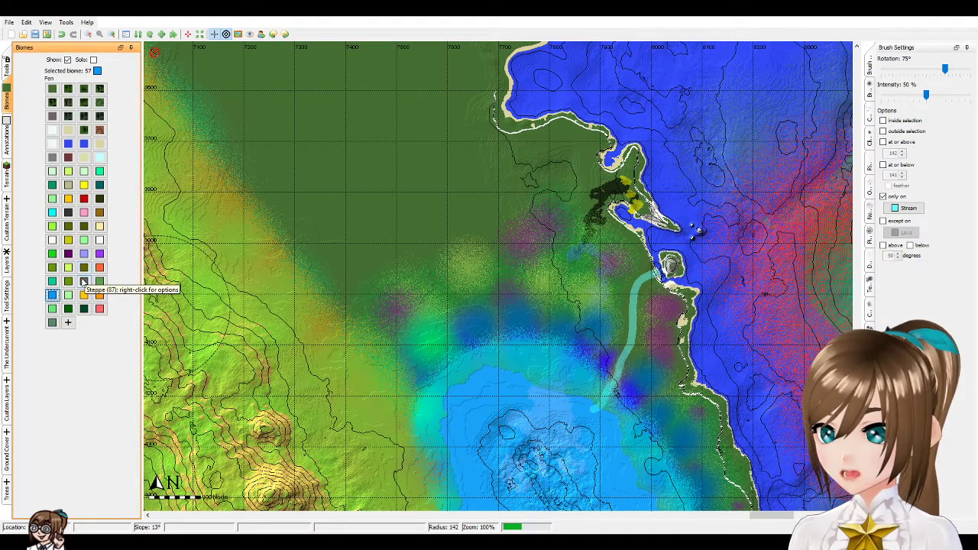
pyautogui.click(68, 269)
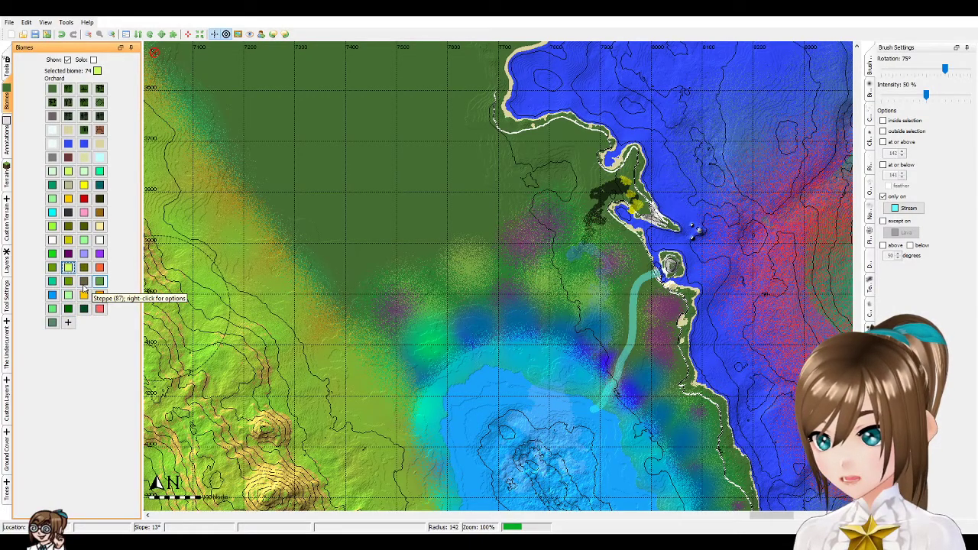
pyautogui.click(98, 282)
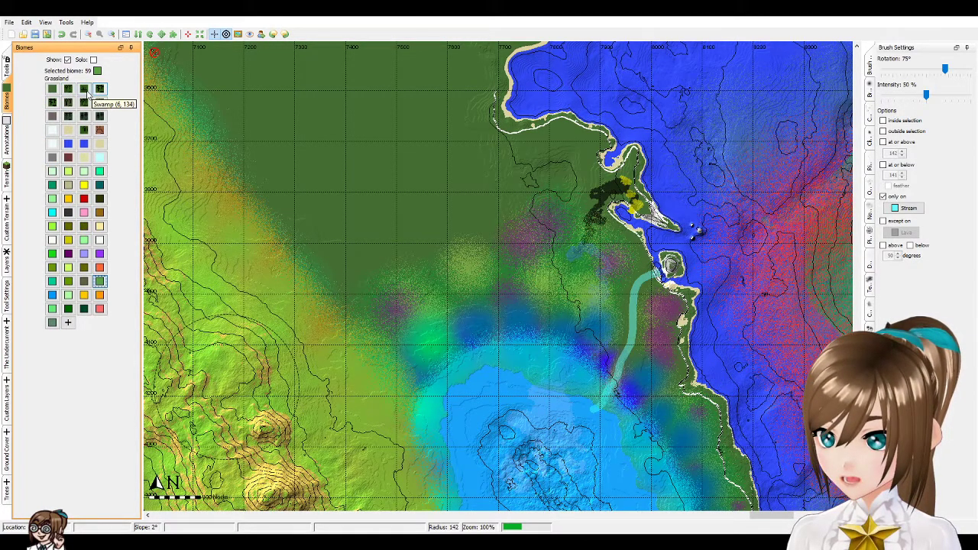
# - Select the Birch Forest biome in its Tall and Hills variant, and restrict the brush to the Plains biome
pyautogui.click(67, 103)
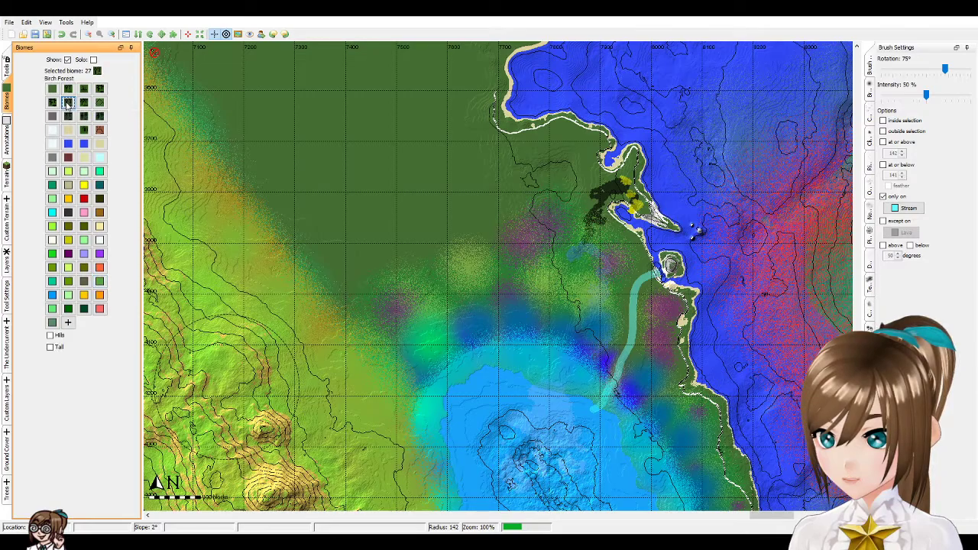
pyautogui.click(50, 347)
pyautogui.click(50, 335)
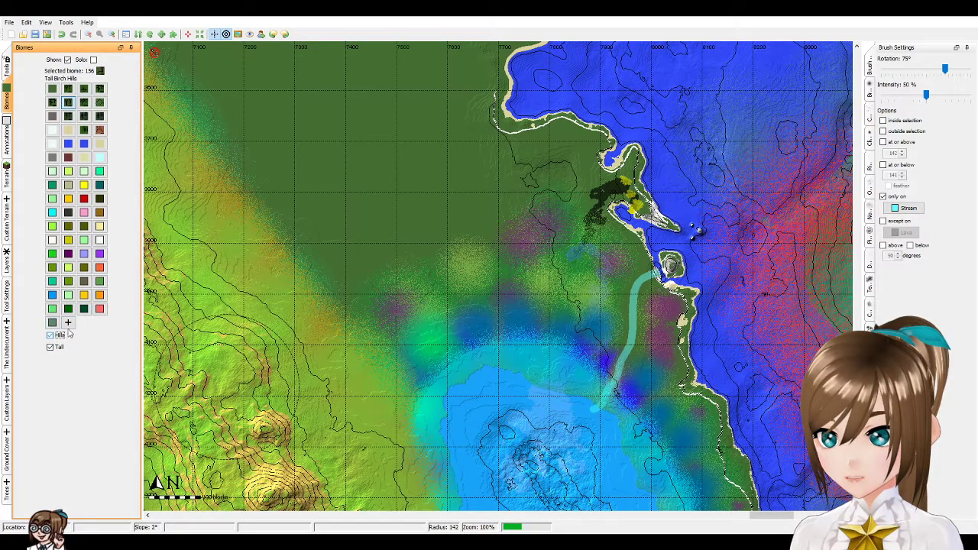
pyautogui.click(889, 214)
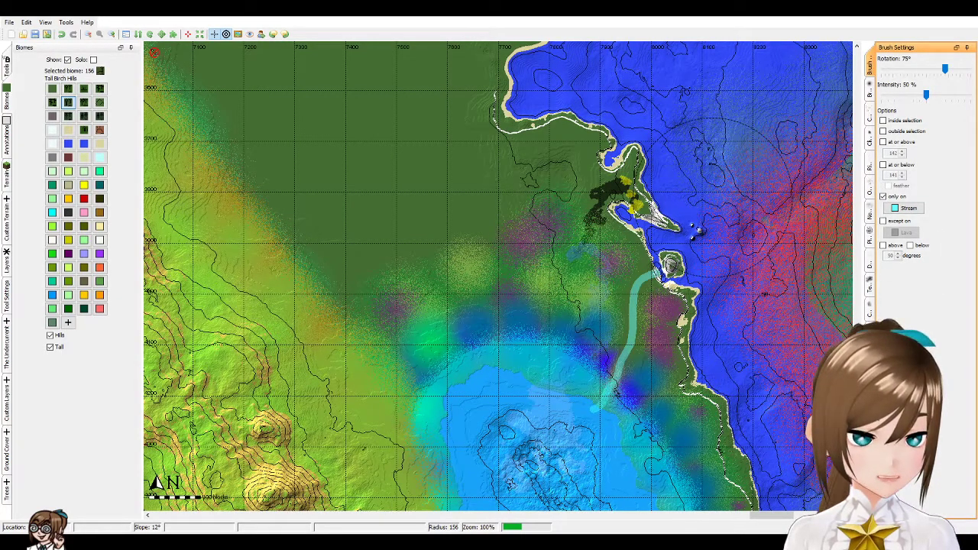
pyautogui.click(742, 358)
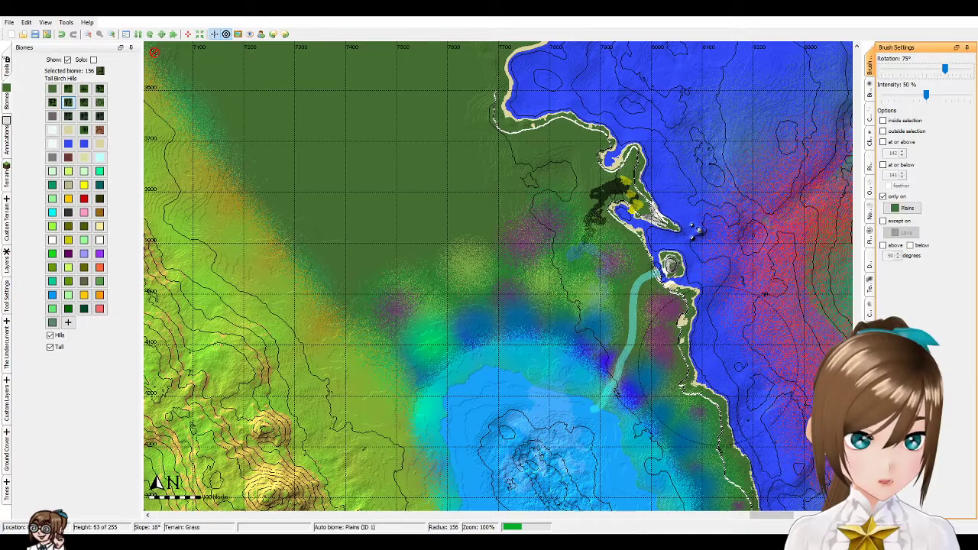
# - Try painting a solid circle of Tall Birch Hills over the plains east of the mountains at radius 206
pyautogui.scroll(-3, 330, 246)
pyautogui.click(342, 236)
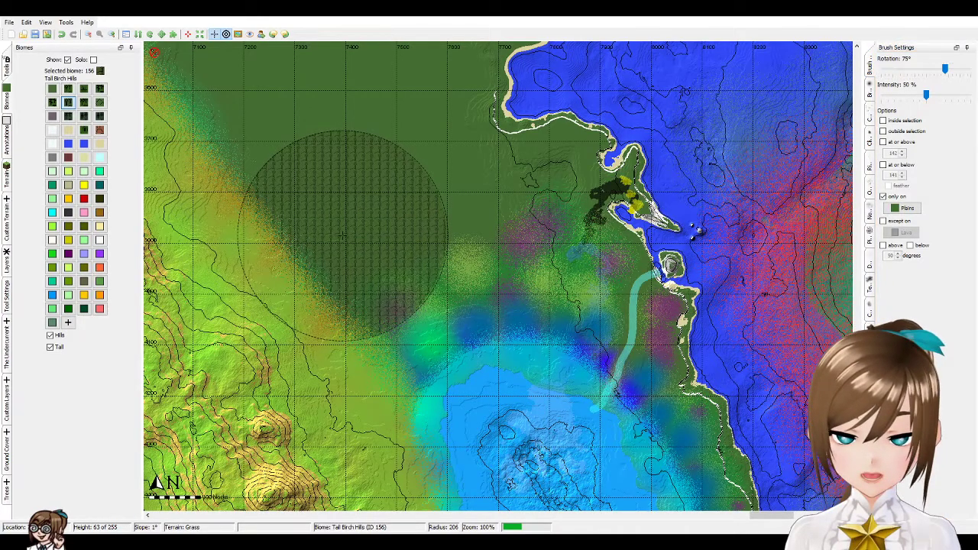
pyautogui.hotkey('ctrl', 'z')
pyautogui.scroll(1, 336, 235)
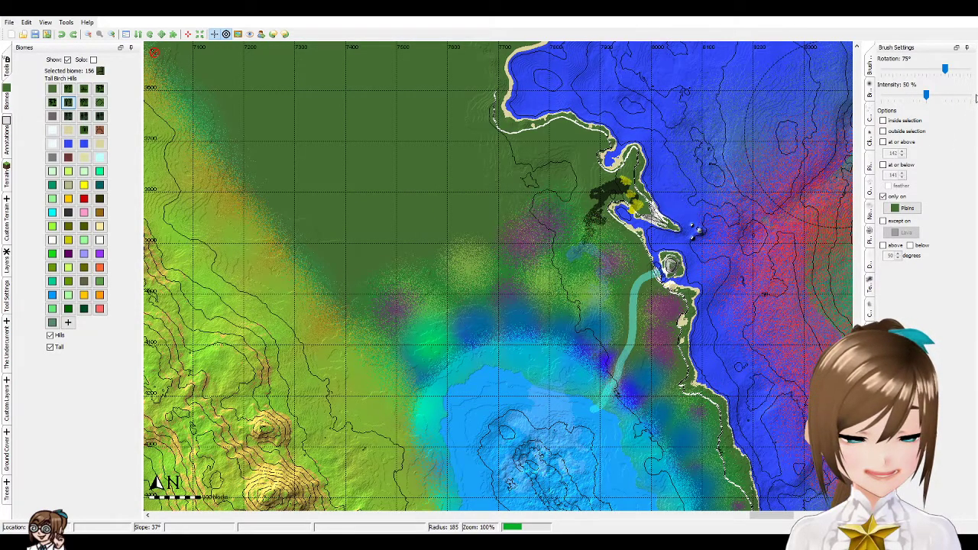
# - Switch to the Spray Paint tool and spray Tall Birch Hills over the plains along the mountain range's eastern foot
pyautogui.click(869, 89)
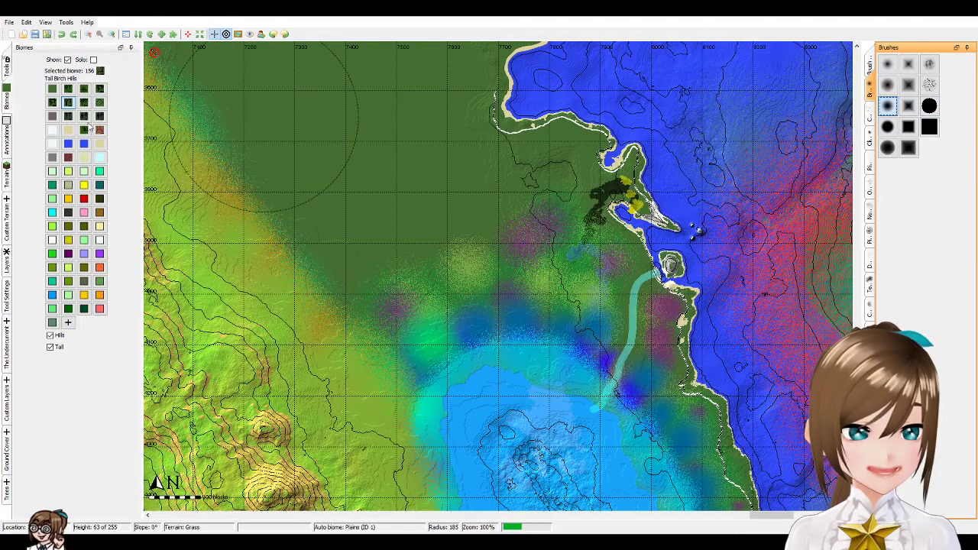
pyautogui.click(7, 63)
pyautogui.click(29, 61)
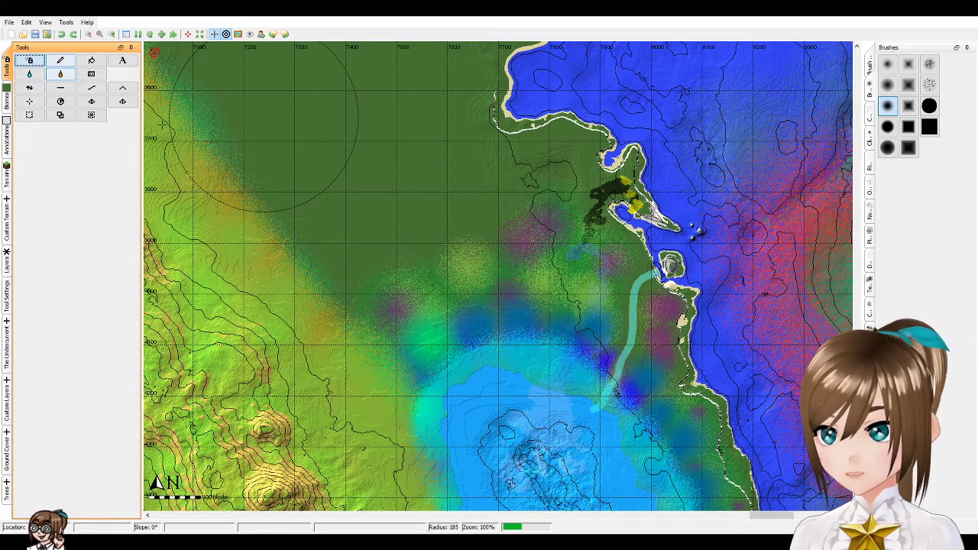
pyautogui.scroll(-2, 335, 223)
pyautogui.moveTo(336, 222)
pyautogui.mouseDown()
pyautogui.moveTo(252, 195)
pyautogui.moveTo(198, 149)
pyautogui.moveTo(283, 129)
pyautogui.moveTo(347, 166)
pyautogui.moveTo(321, 252)
pyautogui.moveTo(350, 293)
pyautogui.mouseUp()
pyautogui.scroll(2, 347, 167)
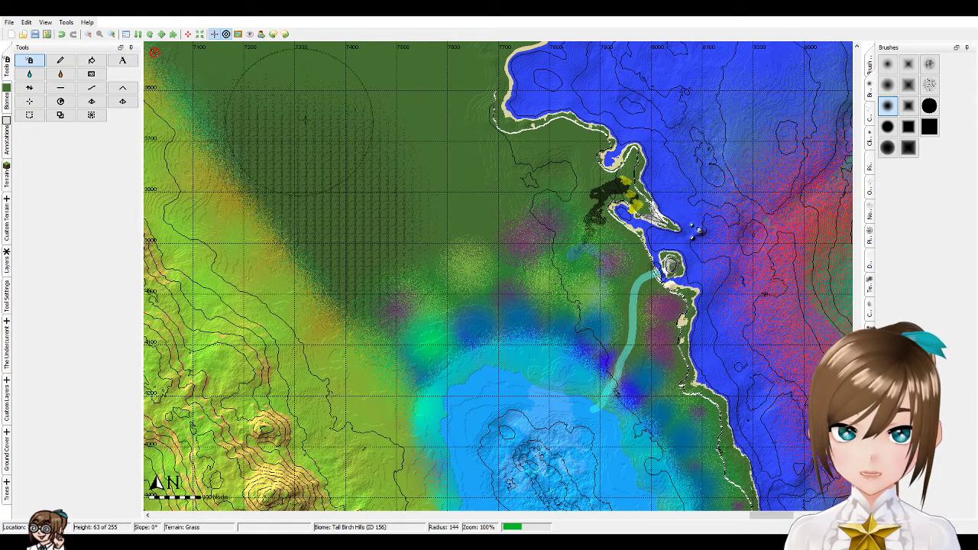
# - Spray a second, smaller patch of Tall Birch Hills on the plains farther north, just west of the bay
pyautogui.scroll(-2, 203, 162)
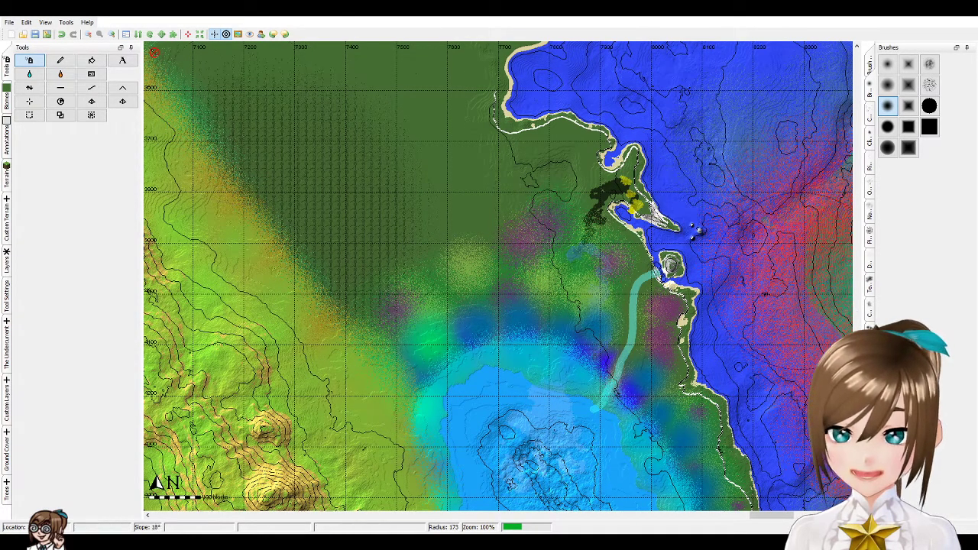
pyautogui.moveTo(857, 366)
pyautogui.mouseDown()
pyautogui.moveTo(856, 346)
pyautogui.moveTo(856, 358)
pyautogui.mouseUp()
pyautogui.scroll(3, 427, 257)
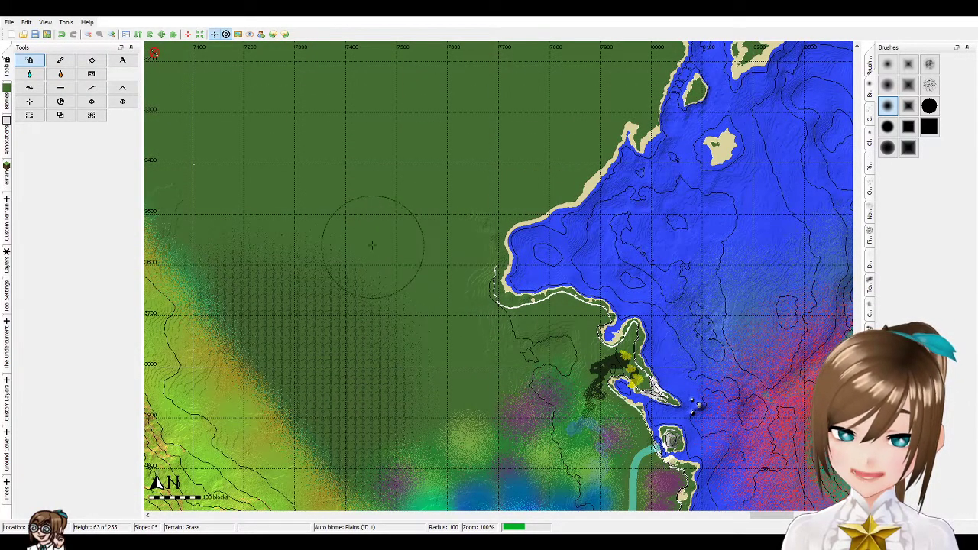
pyautogui.scroll(-1, 458, 229)
pyautogui.moveTo(459, 220); pyautogui.dragTo(443, 192)
pyautogui.scroll(-2, 443, 192)
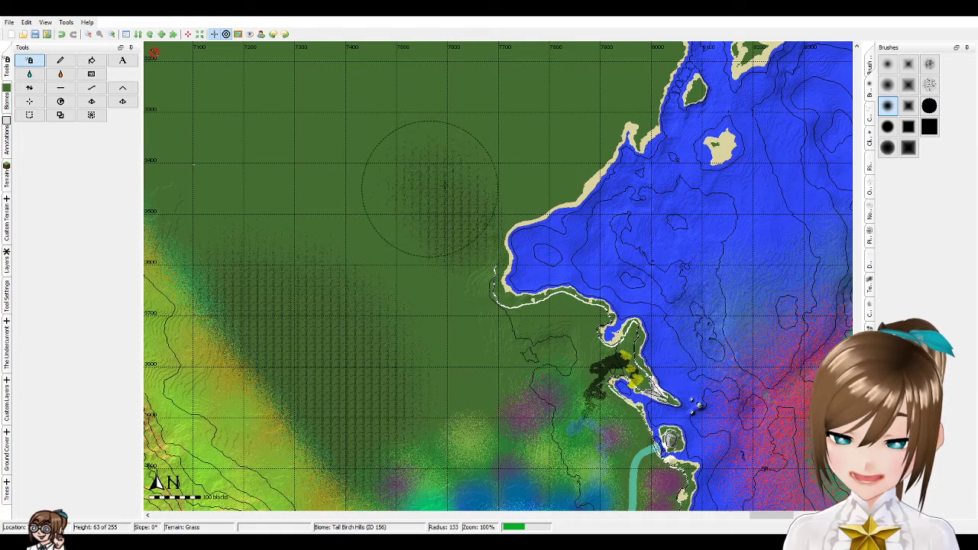
pyautogui.scroll(-1, 451, 183)
pyautogui.scroll(1, 436, 196)
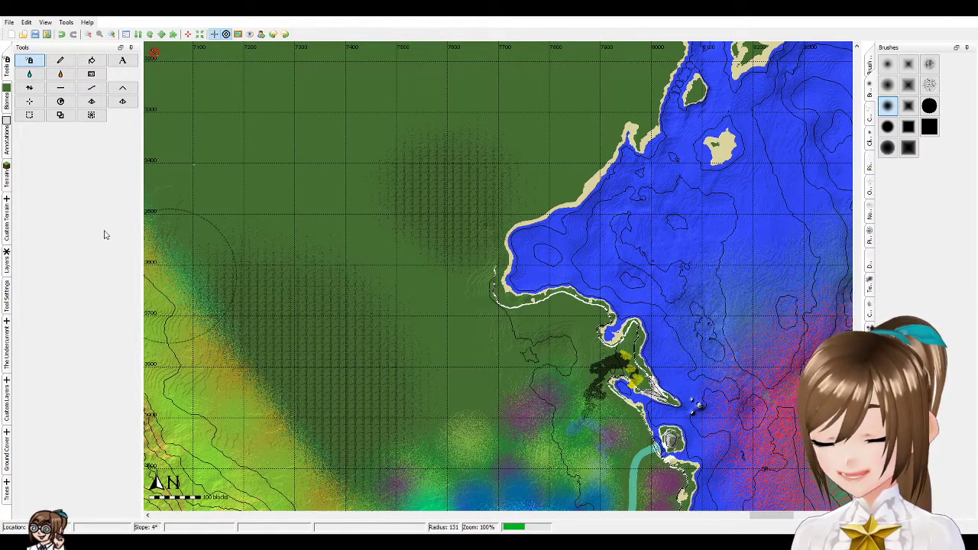
# - Select the Custom 47 birch terrain and spray it over the large Tall Birch Hills patch beside the mountains, still restricted to Plains
pyautogui.moveTo(8, 264)
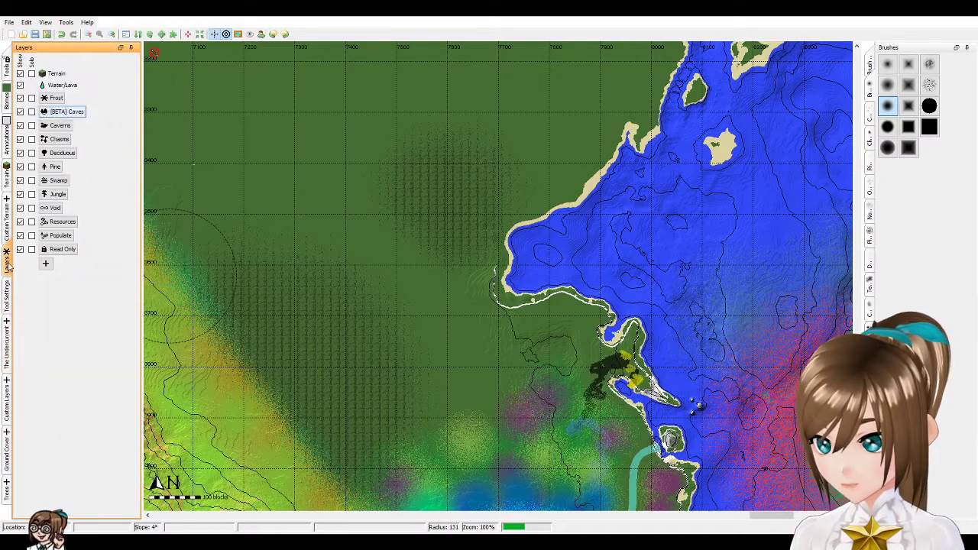
pyautogui.moveTo(7, 187)
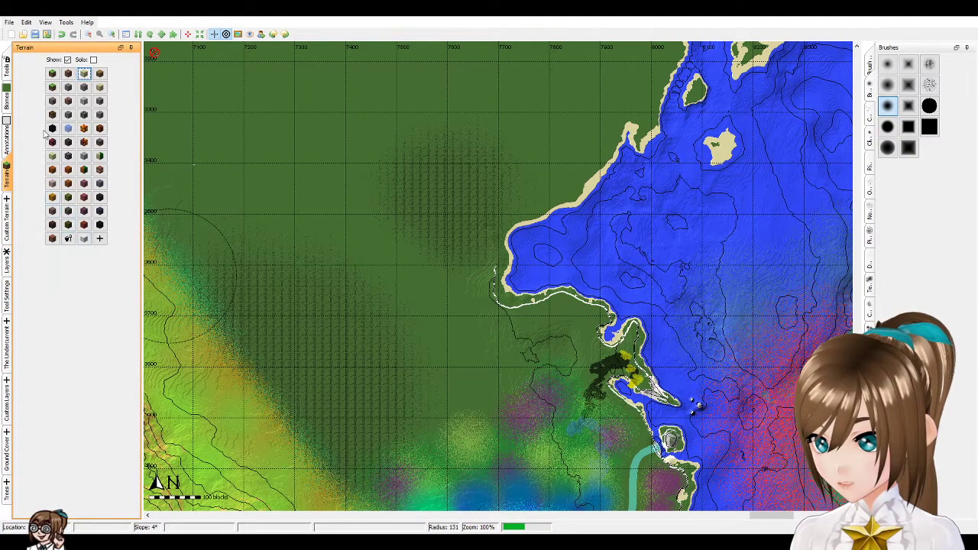
pyautogui.moveTo(8, 218)
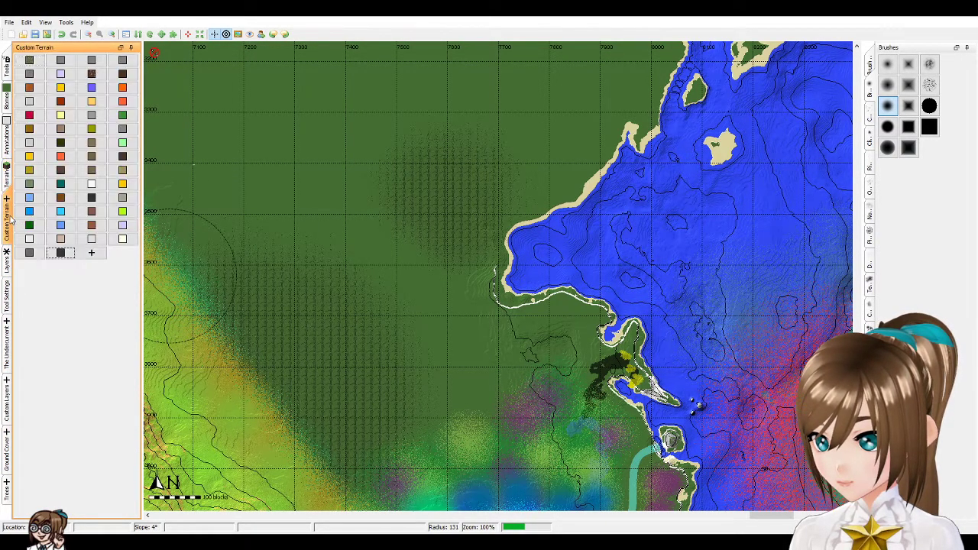
pyautogui.click(93, 212)
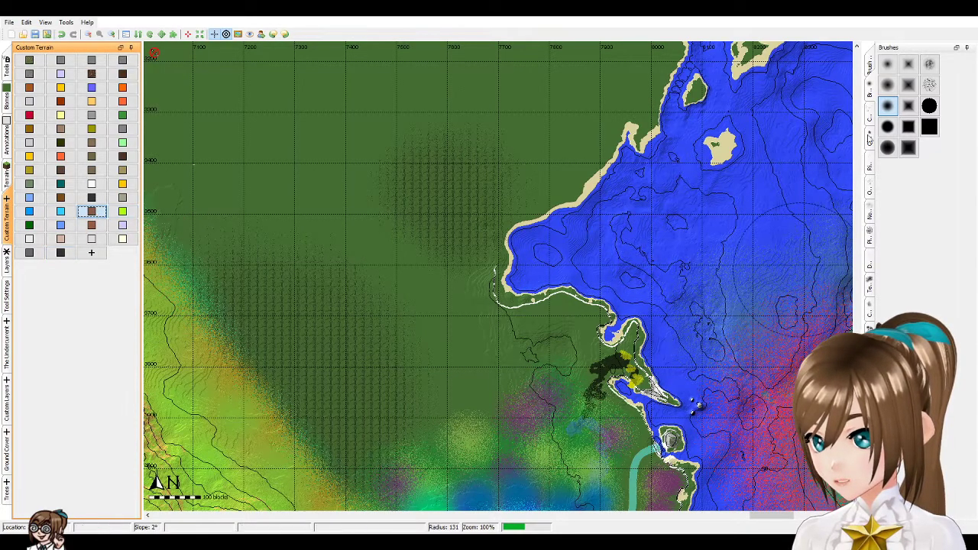
pyautogui.scroll(1, 230, 369)
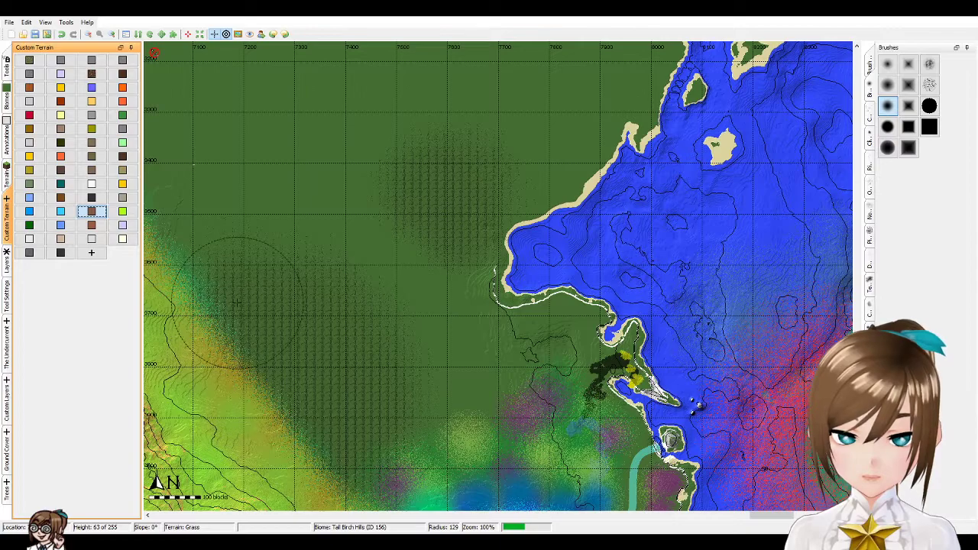
pyautogui.scroll(-1, 243, 299)
pyautogui.moveTo(244, 289)
pyautogui.mouseDown()
pyautogui.moveTo(278, 259)
pyautogui.moveTo(329, 272)
pyautogui.moveTo(260, 332)
pyautogui.moveTo(294, 378)
pyautogui.mouseUp()
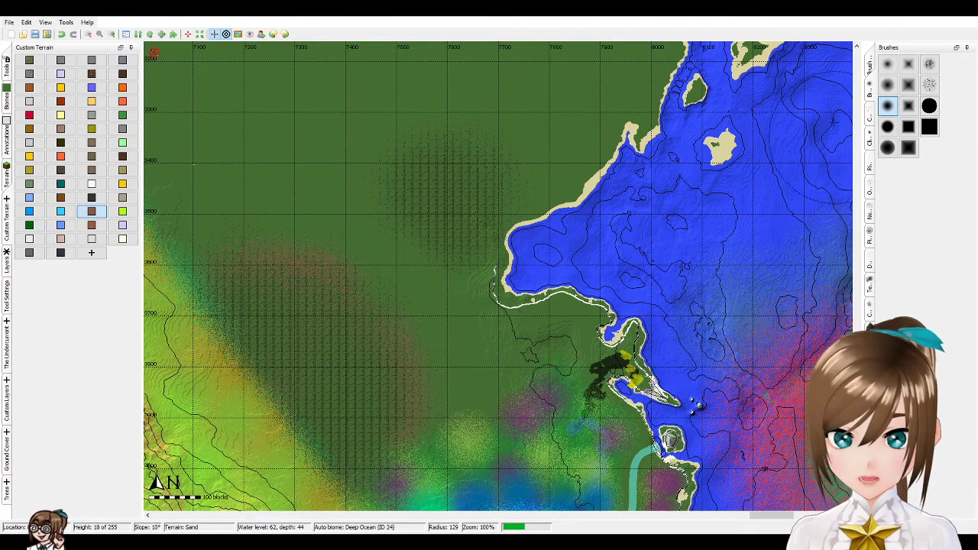
# - Lift the brush's Plains-only restriction and spray the Custom 47 birch terrain over both Tall Birch Hills patches
pyautogui.click(870, 67)
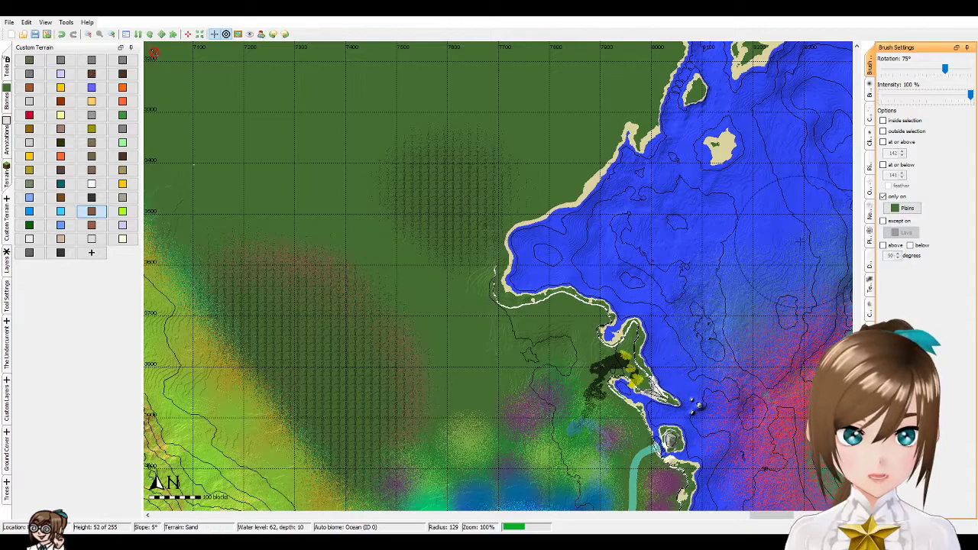
pyautogui.click(883, 197)
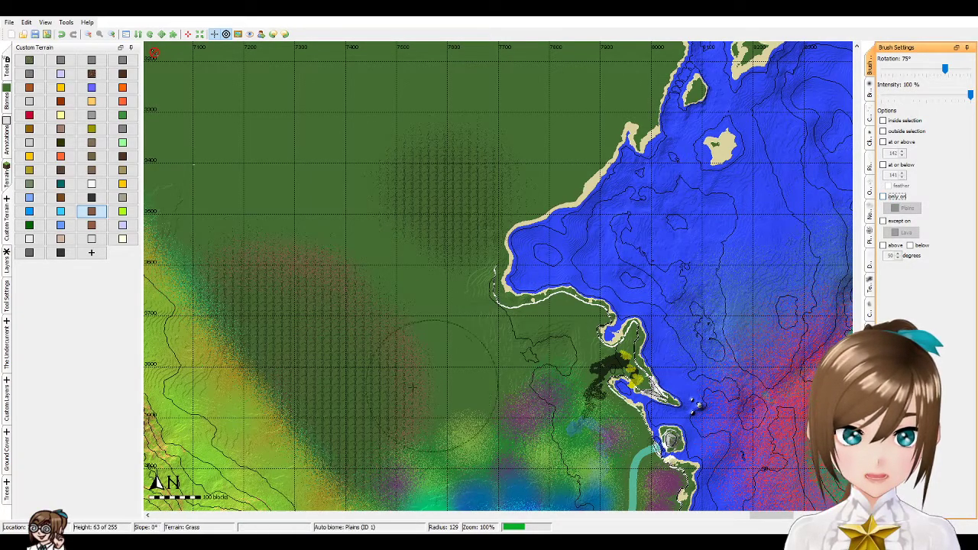
pyautogui.moveTo(275, 323)
pyautogui.mouseDown()
pyautogui.moveTo(252, 347)
pyautogui.moveTo(267, 328)
pyautogui.moveTo(281, 336)
pyautogui.moveTo(252, 413)
pyautogui.moveTo(313, 451)
pyautogui.moveTo(367, 458)
pyautogui.moveTo(344, 340)
pyautogui.mouseUp()
pyautogui.moveTo(415, 186); pyautogui.dragTo(455, 189)
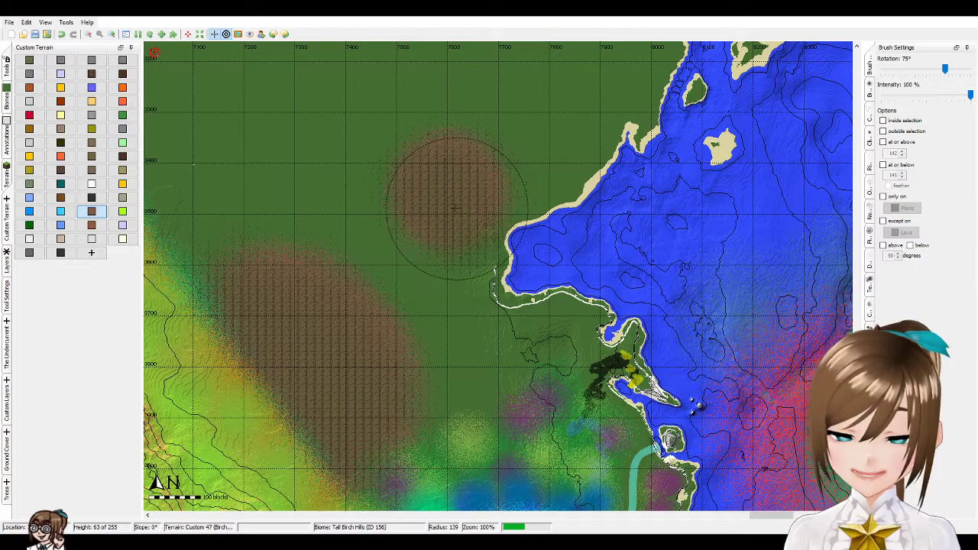
pyautogui.scroll(-3, 450, 207)
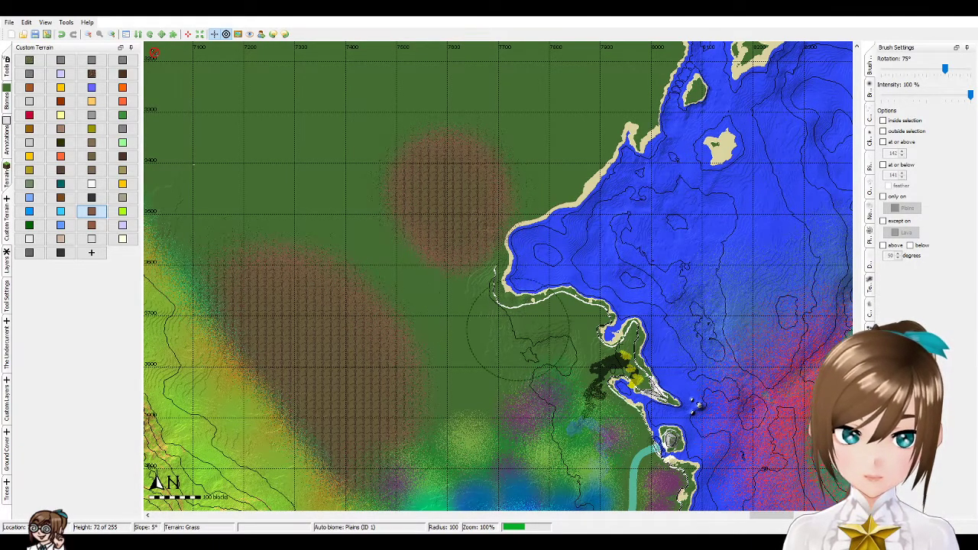
pyautogui.scroll(-1, 498, 276)
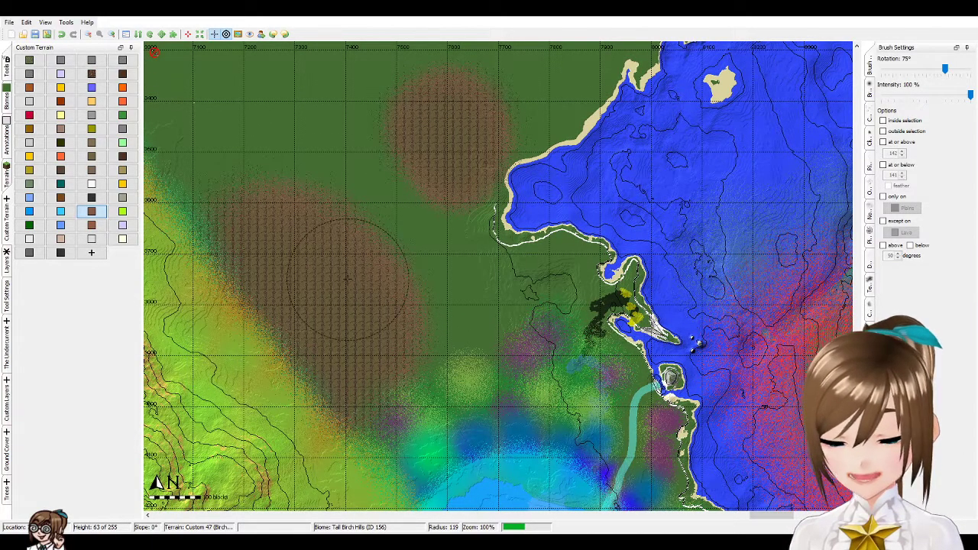
# - Look through the terrain, ground cover, tree, custom and Undercurrent layers for something suitable for the birch patches
pyautogui.click(7, 182)
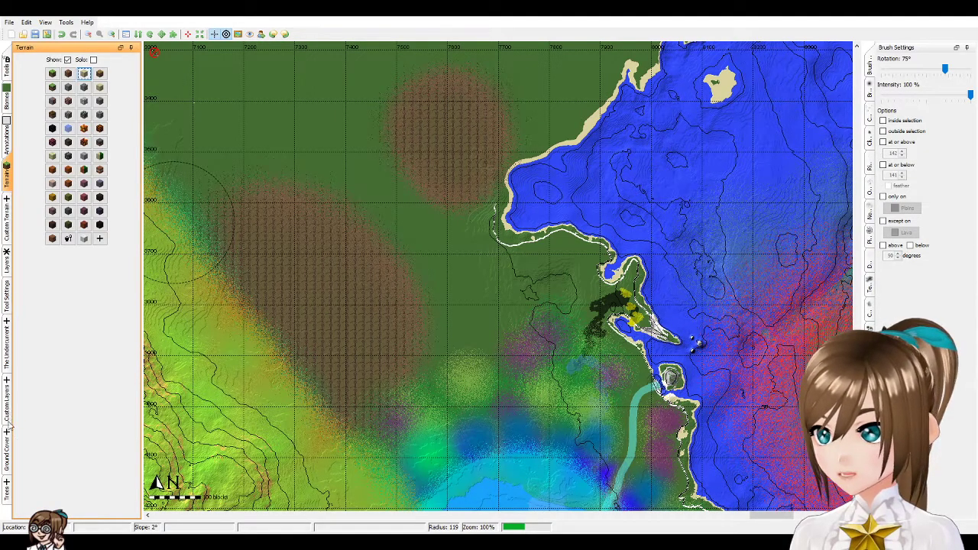
pyautogui.click(11, 450)
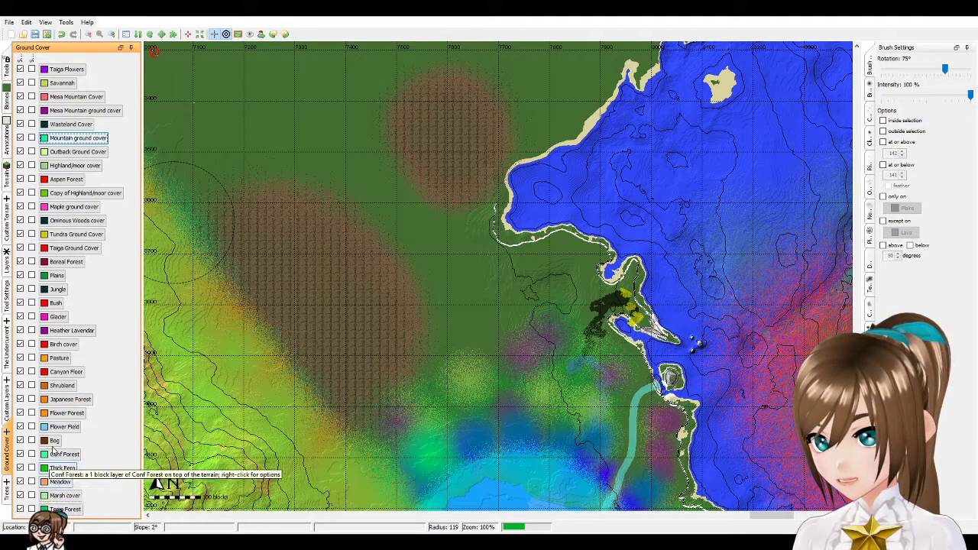
pyautogui.click(8, 401)
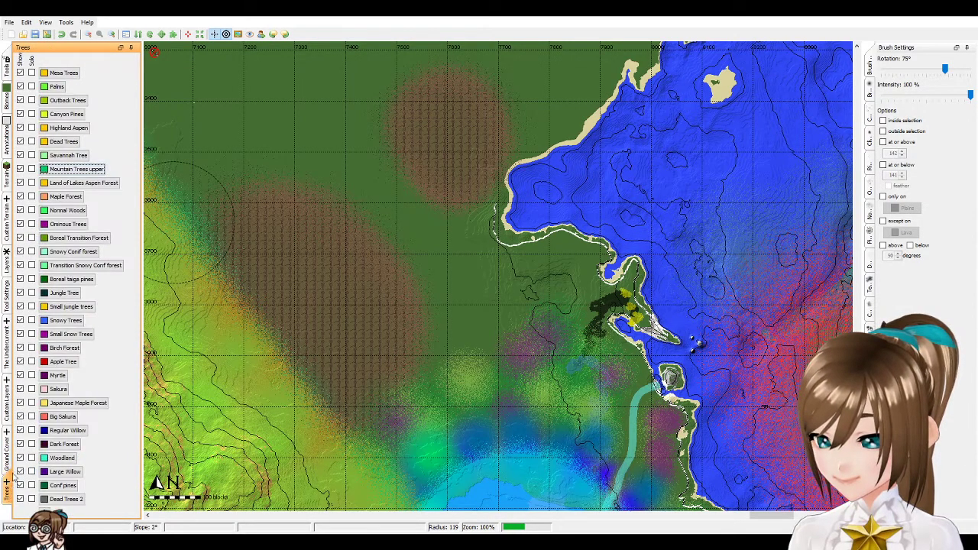
pyautogui.click(6, 373)
pyautogui.click(8, 394)
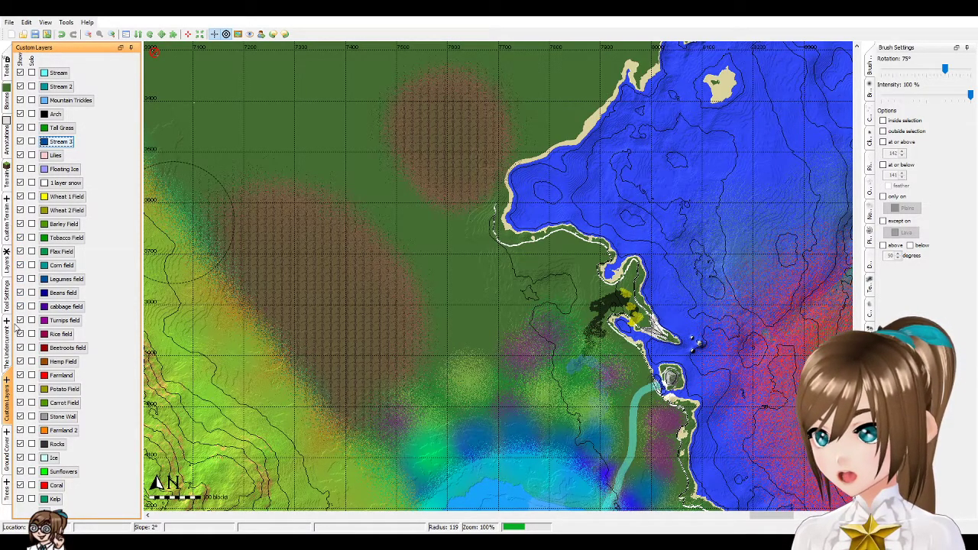
pyautogui.click(7, 337)
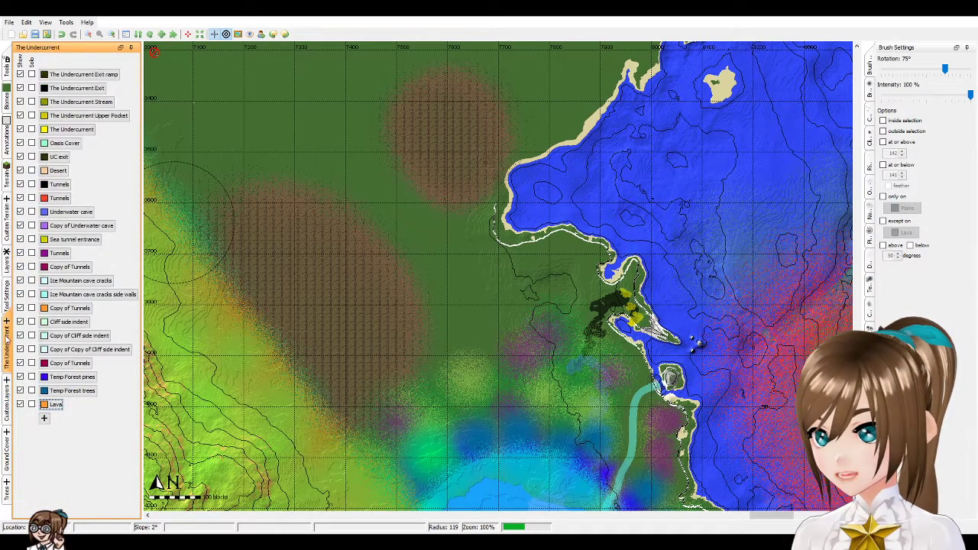
pyautogui.click(8, 412)
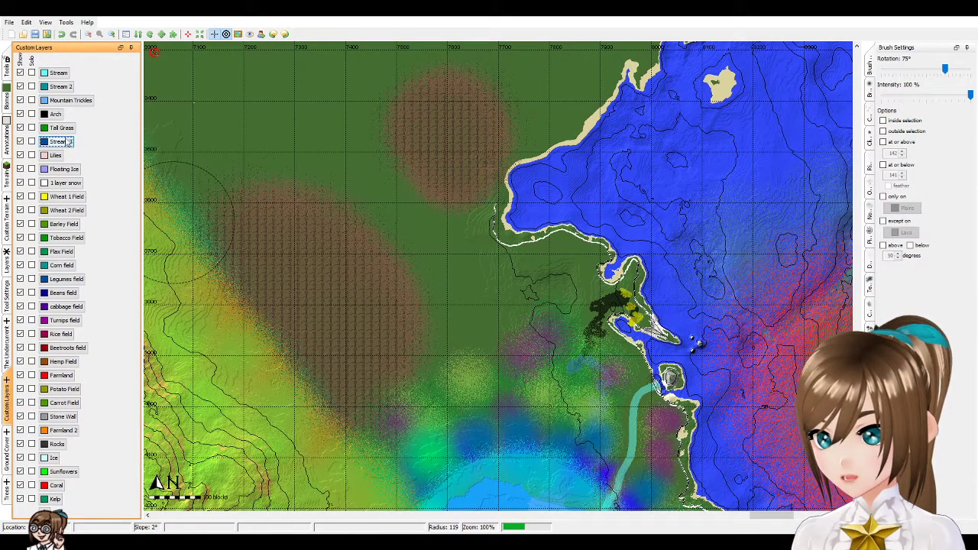
pyautogui.click(8, 458)
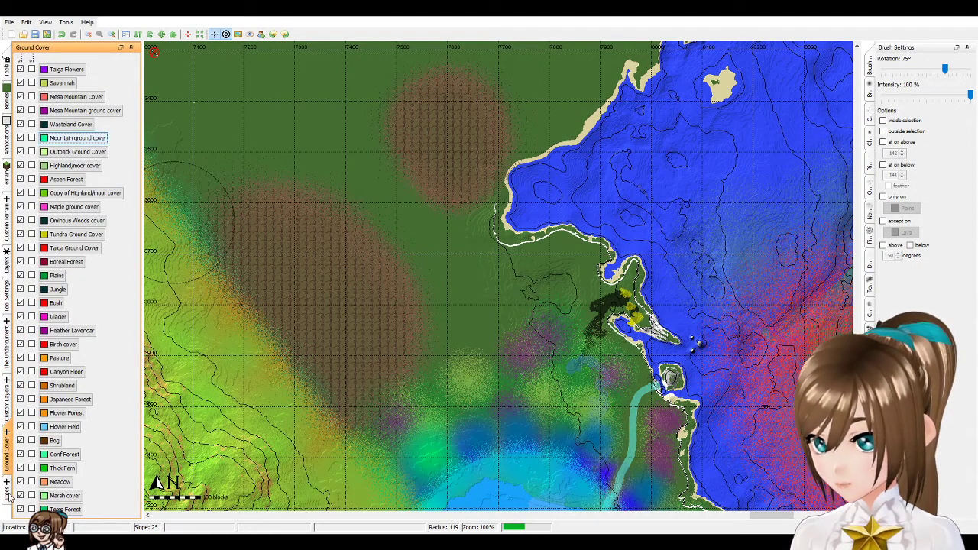
pyautogui.click(9, 495)
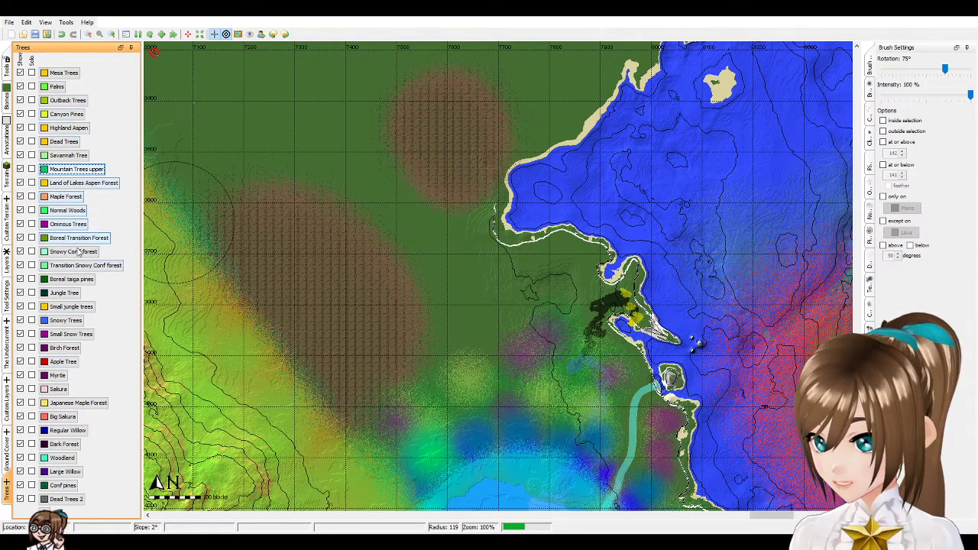
# - Spray the Heather Lavendar ground cover over the large birch patch and the smaller one west of the bay
pyautogui.click(6, 452)
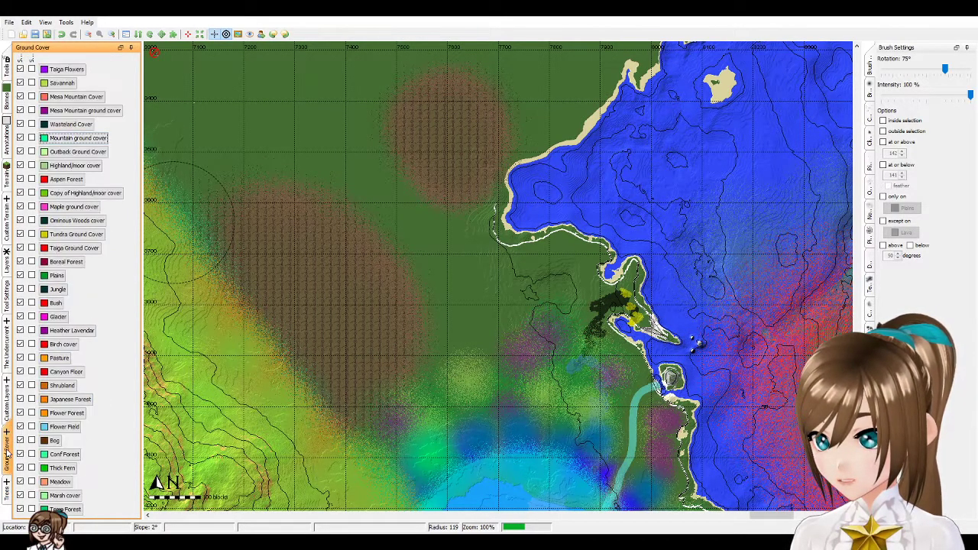
pyautogui.click(73, 334)
pyautogui.scroll(-1, 321, 286)
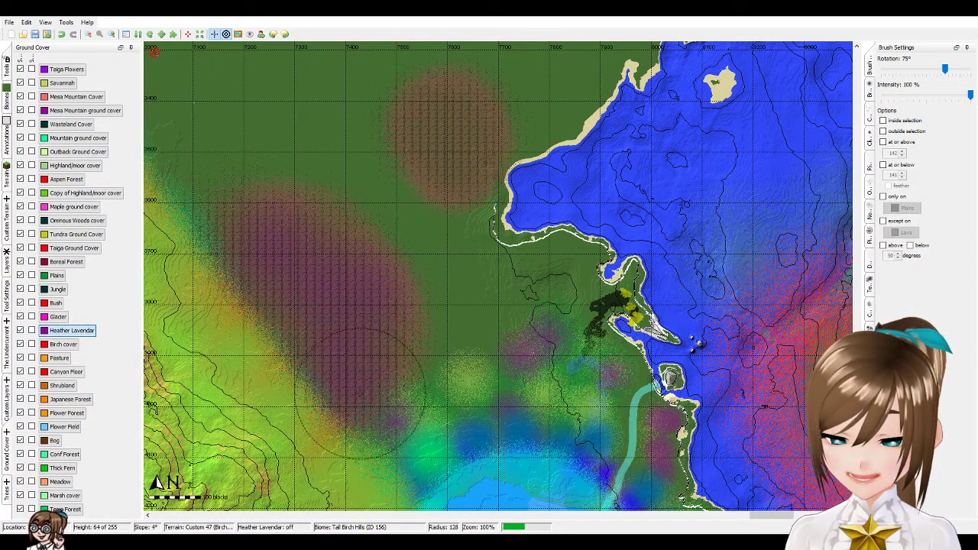
pyautogui.scroll(1, 281, 254)
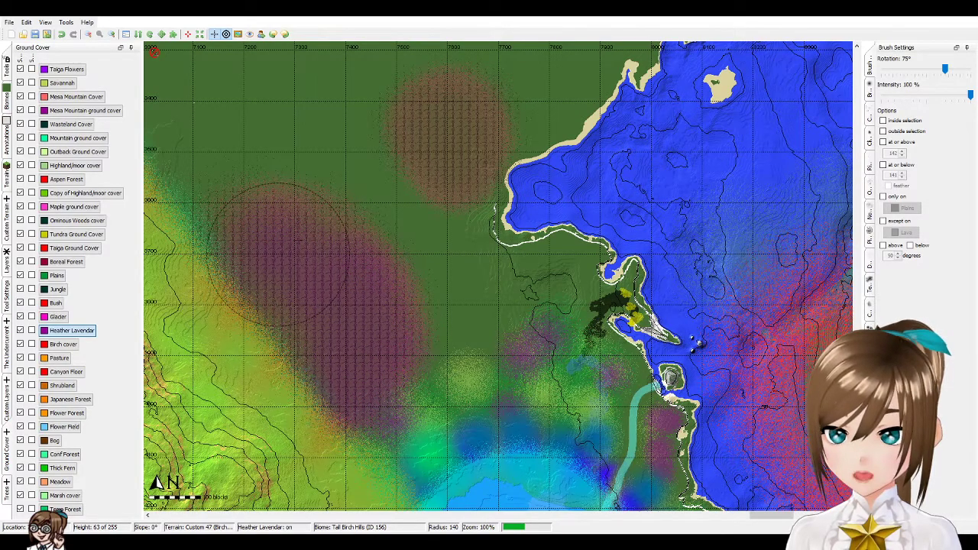
pyautogui.scroll(-1, 451, 149)
pyautogui.moveTo(451, 149); pyautogui.dragTo(452, 151)
pyautogui.scroll(-2, 452, 152)
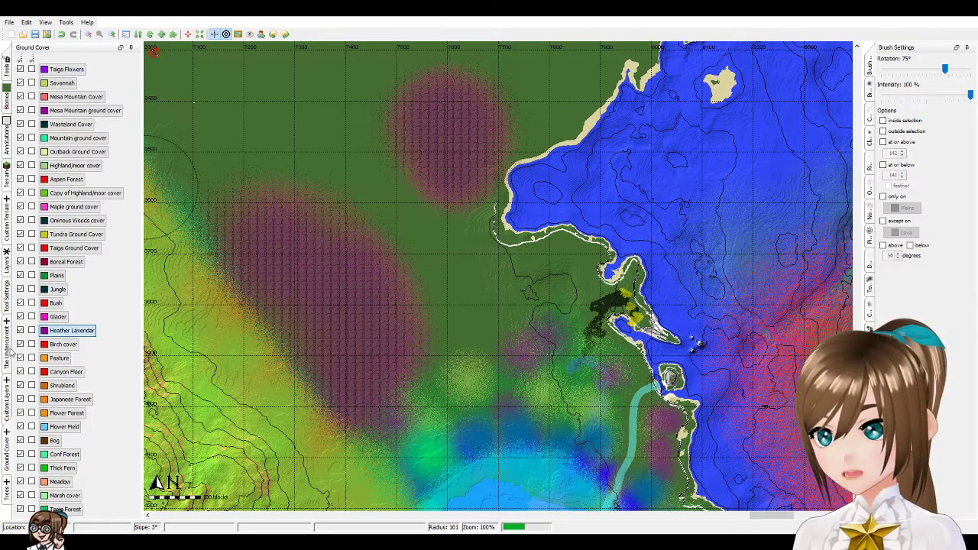
# - Choose the Birch Forest tree layer and spray it over the large birch patch beside the mountains
pyautogui.click(6, 402)
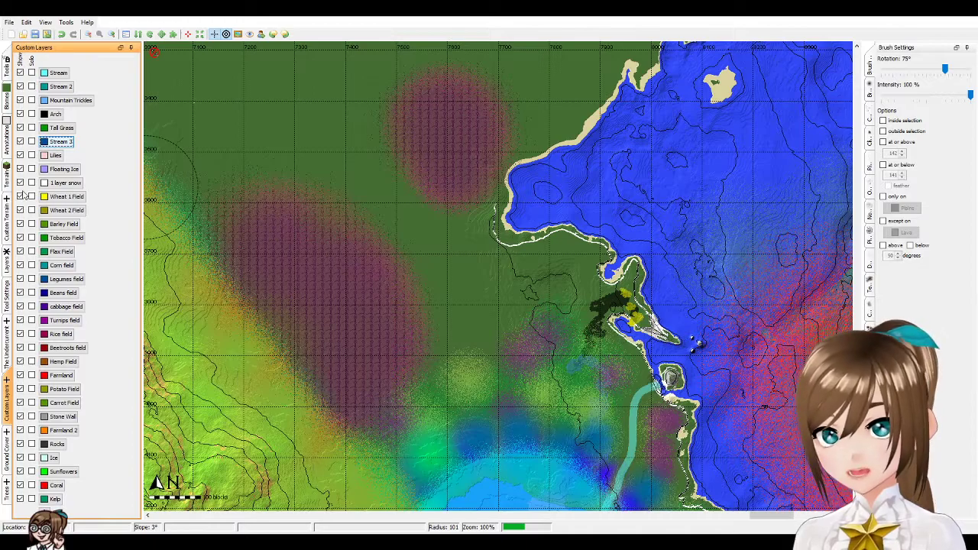
pyautogui.click(7, 169)
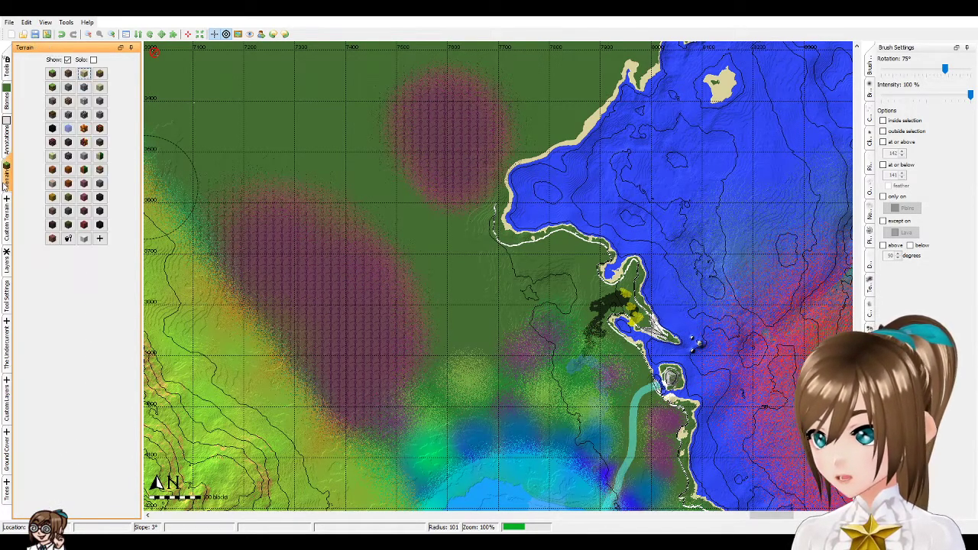
pyautogui.click(6, 294)
pyautogui.click(7, 332)
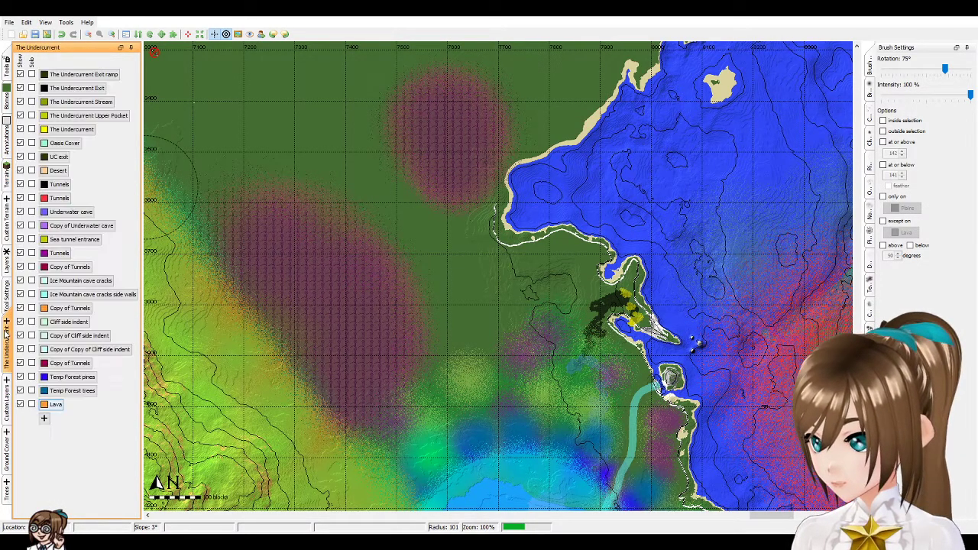
pyautogui.click(8, 405)
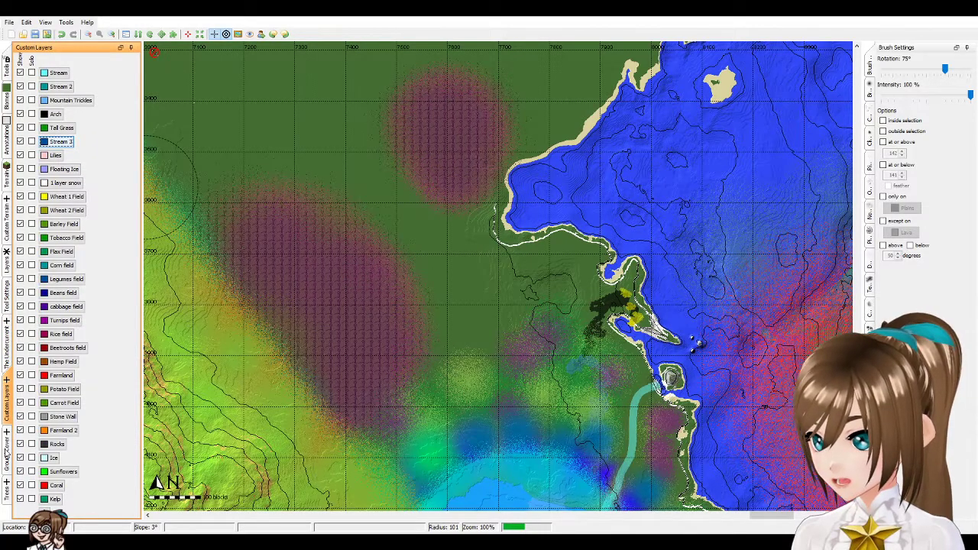
pyautogui.click(6, 452)
pyautogui.click(7, 488)
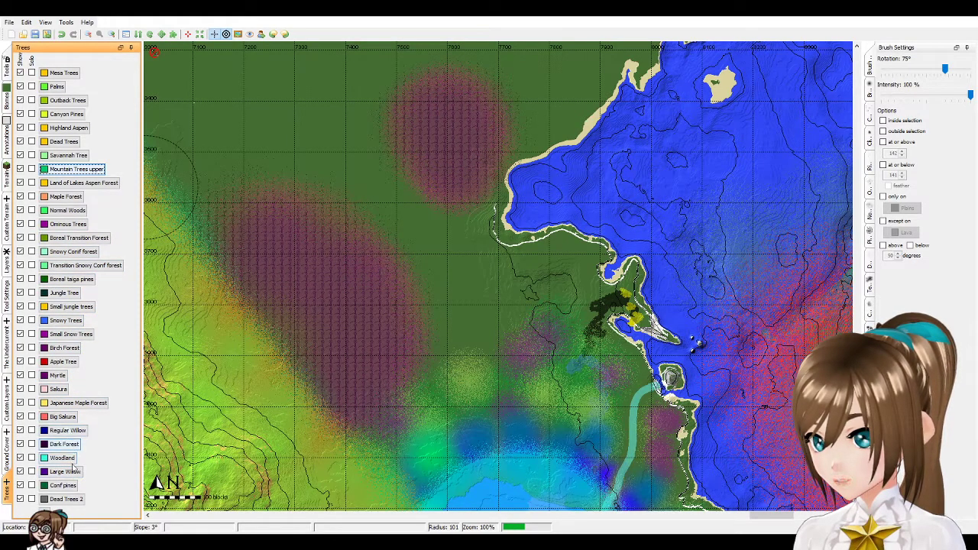
pyautogui.click(63, 350)
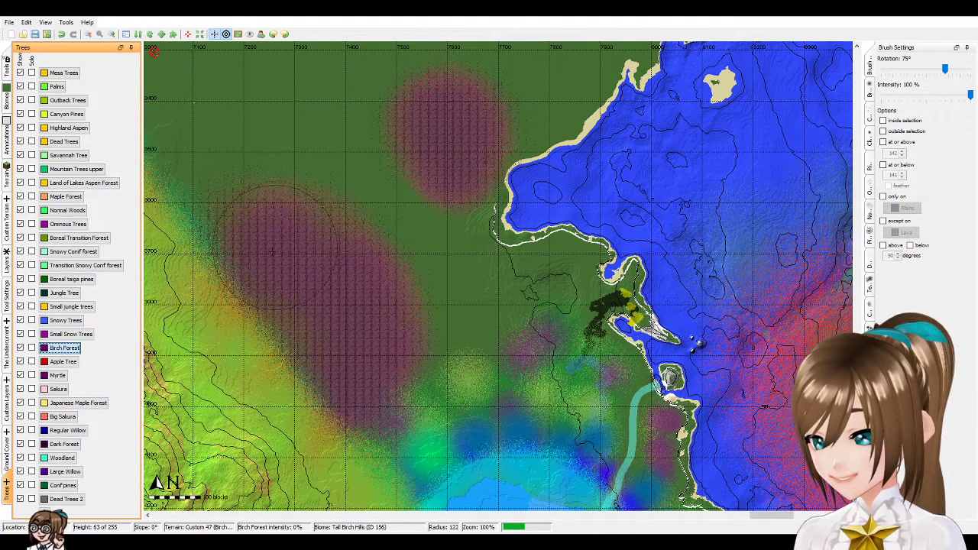
pyautogui.moveTo(275, 254)
pyautogui.mouseDown()
pyautogui.moveTo(358, 286)
pyautogui.moveTo(367, 376)
pyautogui.moveTo(306, 373)
pyautogui.moveTo(281, 328)
pyautogui.moveTo(252, 247)
pyautogui.moveTo(294, 221)
pyautogui.moveTo(223, 253)
pyautogui.mouseUp()
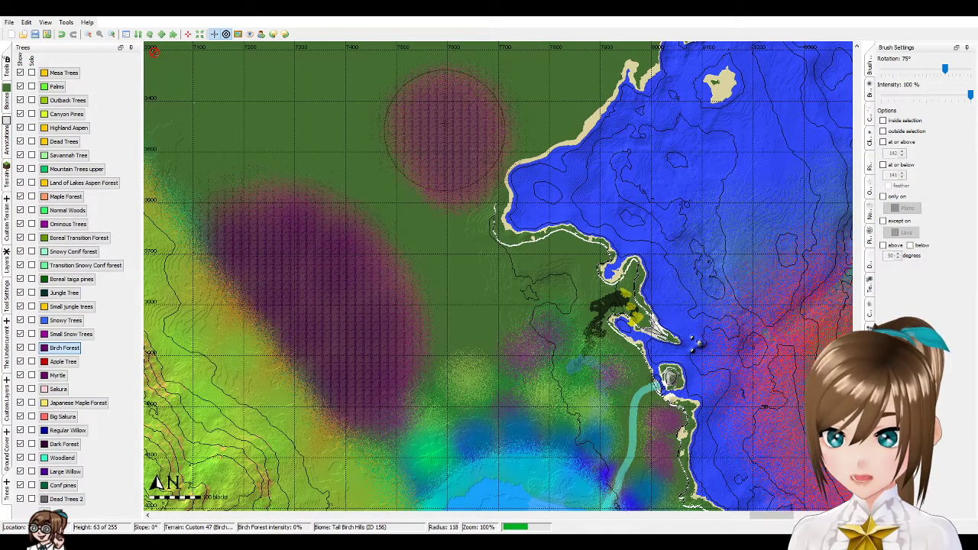
# - Spray Birch Forest trees over the smaller birch patch west of the bay, extending slightly past its northwestern edge
pyautogui.click(449, 147)
pyautogui.moveTo(449, 146)
pyautogui.mouseDown()
pyautogui.moveTo(443, 129)
pyautogui.moveTo(489, 156)
pyautogui.moveTo(492, 145)
pyautogui.mouseUp()
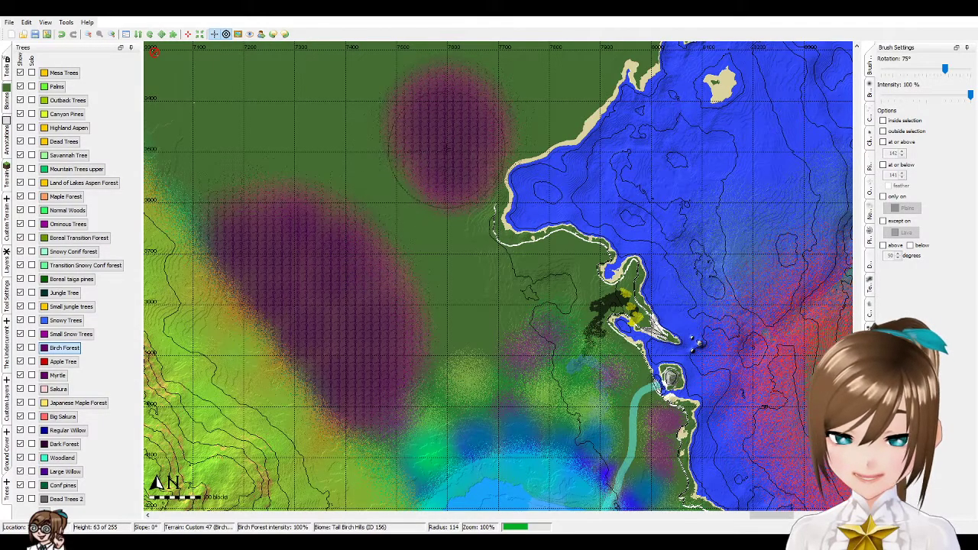
pyautogui.scroll(-2, 418, 114)
pyautogui.moveTo(440, 115)
pyautogui.mouseDown()
pyautogui.moveTo(451, 114)
pyautogui.moveTo(445, 129)
pyautogui.mouseUp()
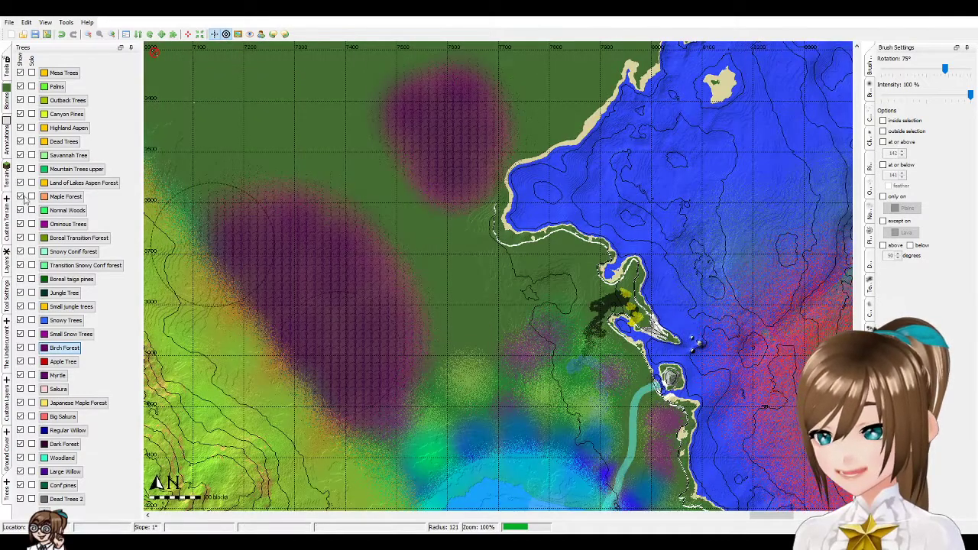
# - Choose the Birch cover ground cover and spray it over the large birch patch, extending past its southeastern end toward the lake
pyautogui.click(7, 384)
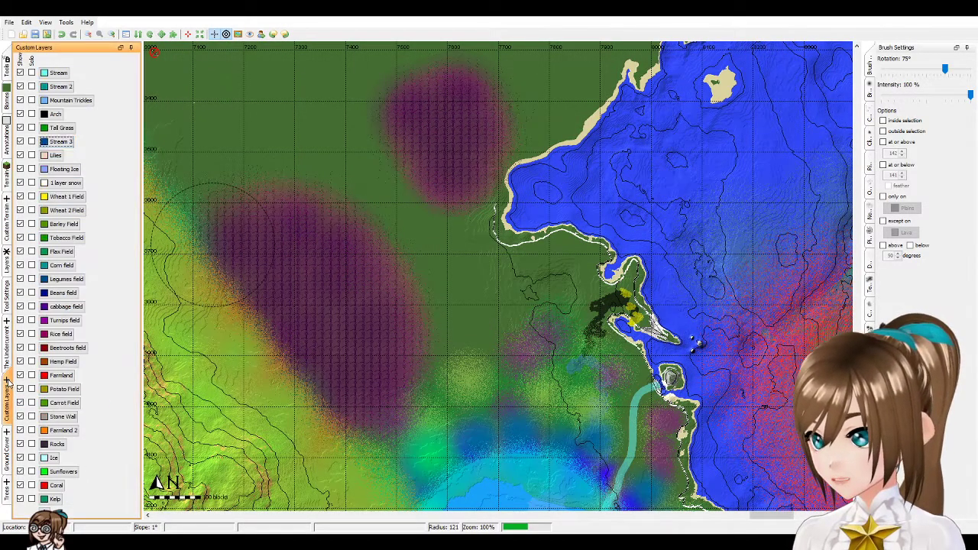
pyautogui.click(9, 353)
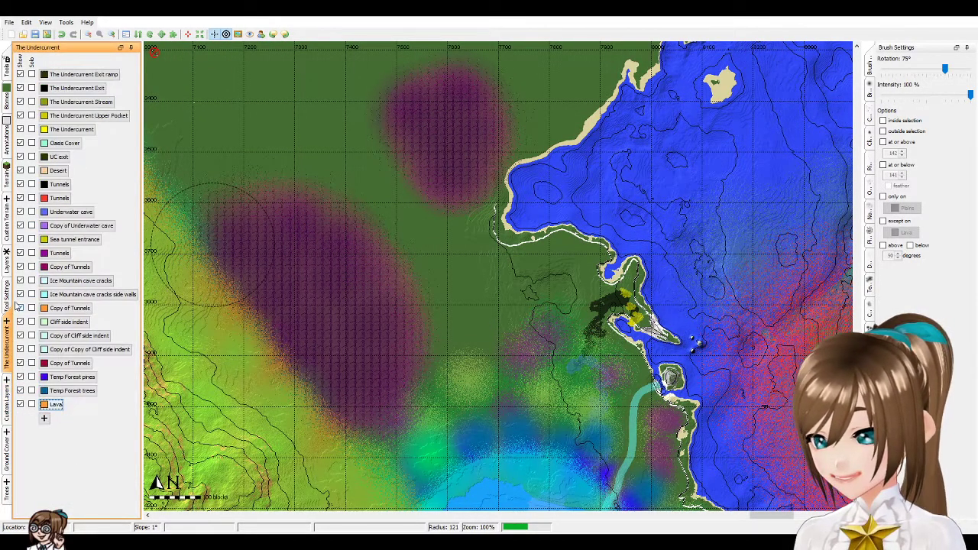
pyautogui.click(9, 458)
pyautogui.click(63, 344)
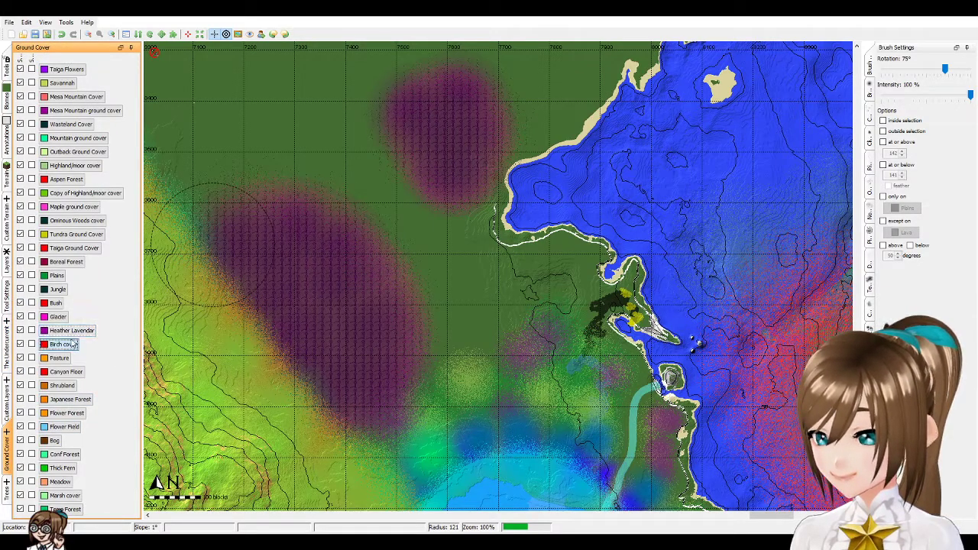
pyautogui.click(6, 61)
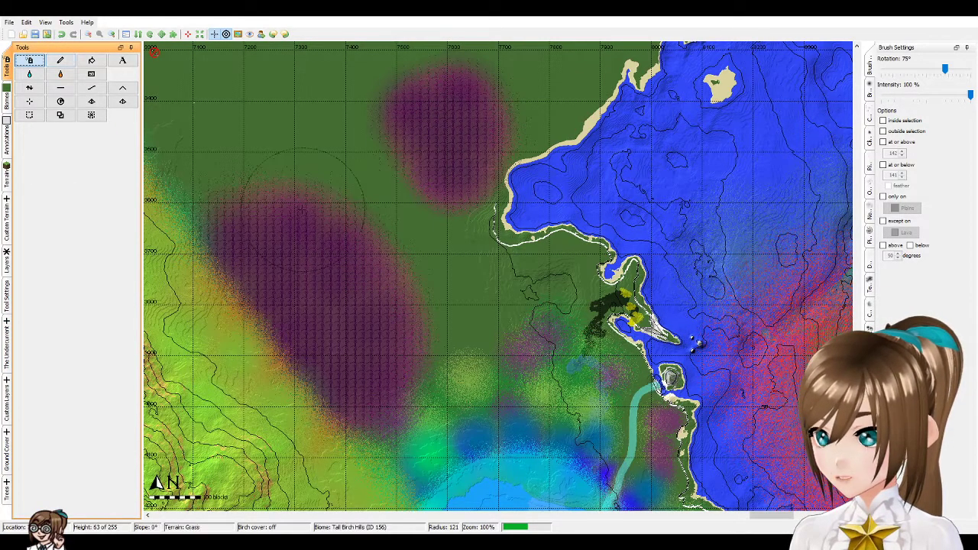
pyautogui.scroll(-2, 328, 321)
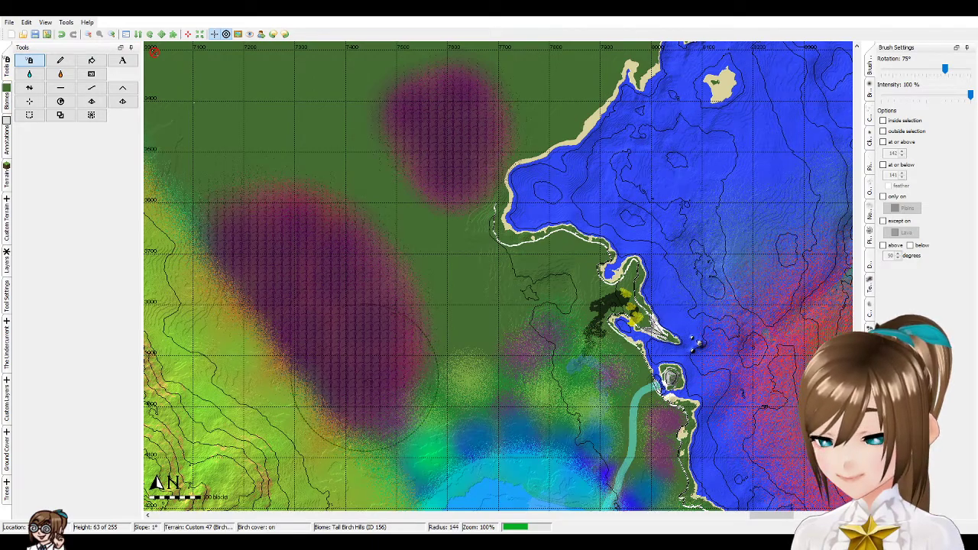
pyautogui.scroll(-2, 390, 405)
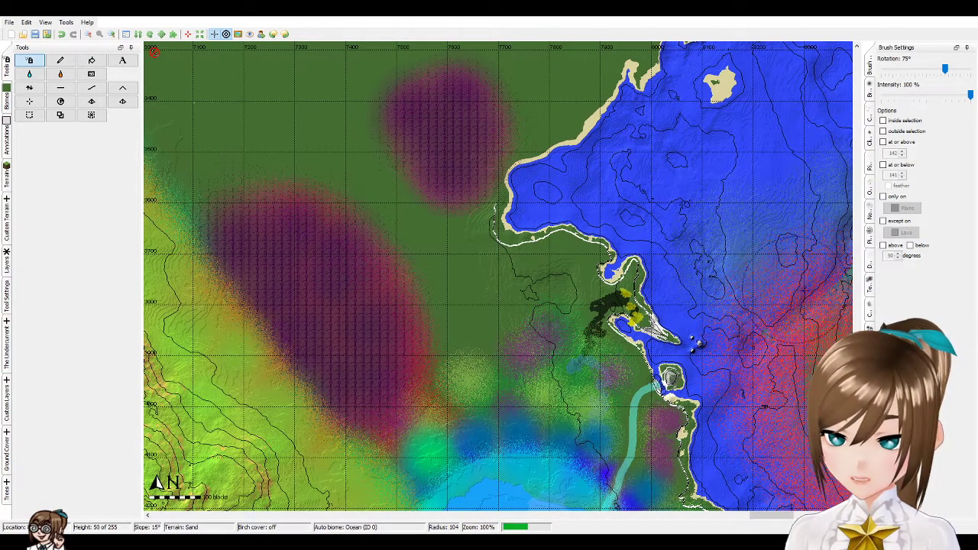
# - Restrict the brush so that it paints everywhere except on water
pyautogui.press('Down')
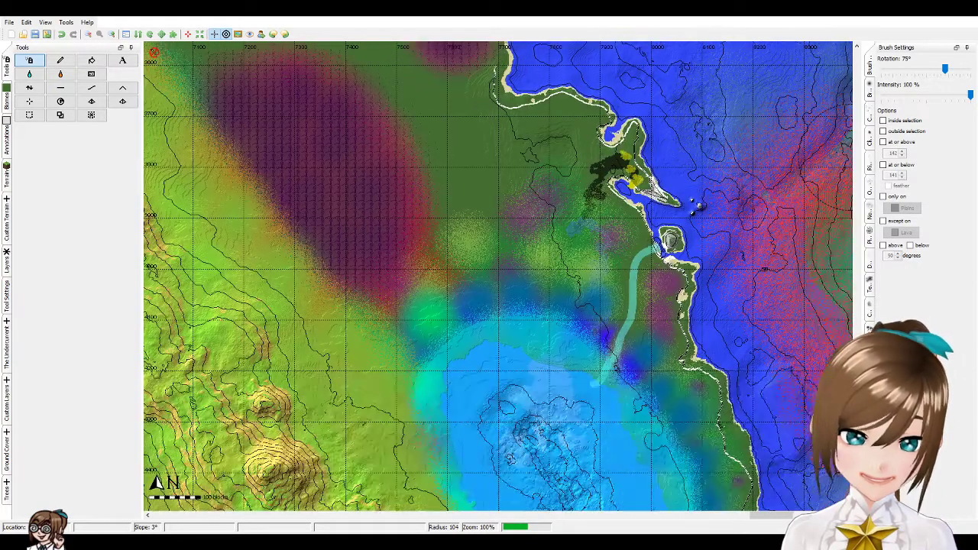
pyautogui.click(883, 221)
pyautogui.click(898, 232)
pyautogui.click(897, 248)
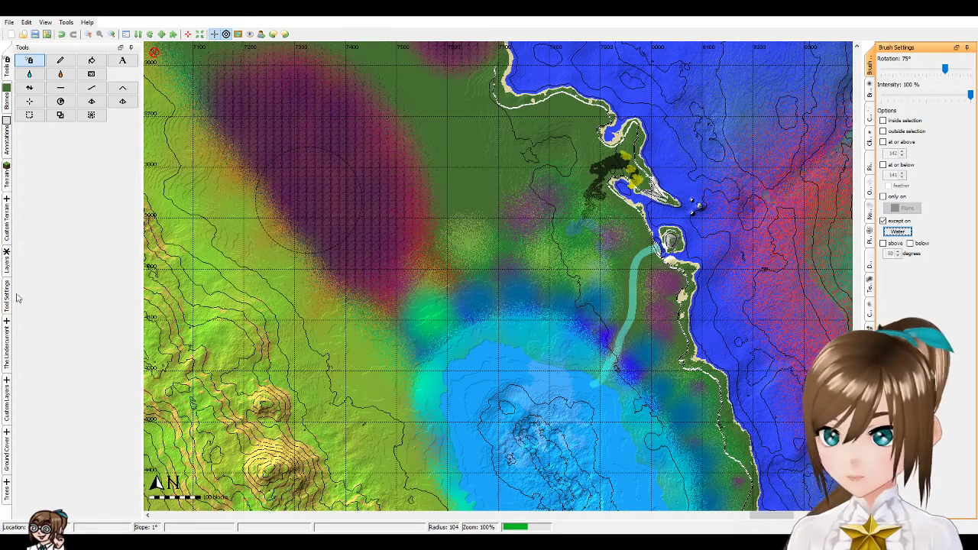
# - Choose Maple ground cover and spray it over the land between the large birch patch and the lake's northern shore
pyautogui.click(7, 445)
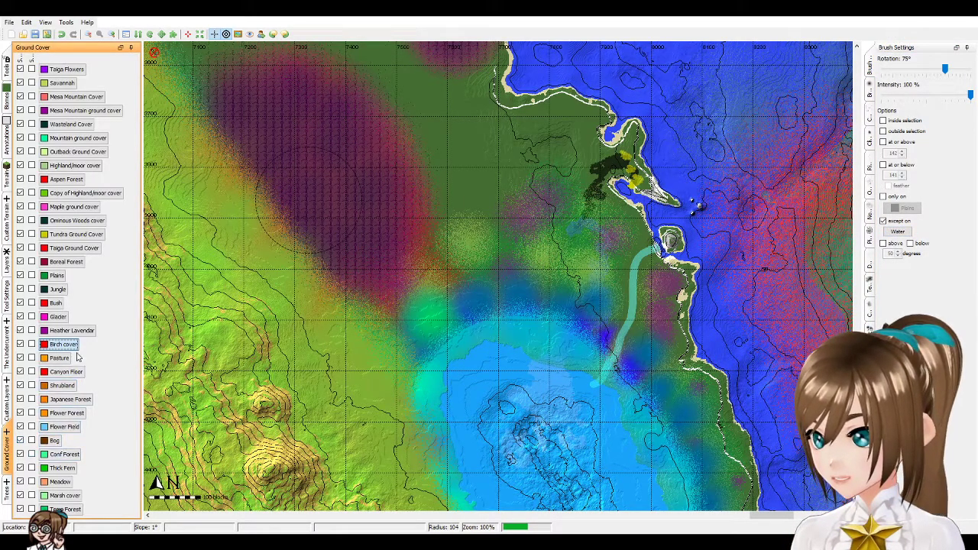
pyautogui.click(75, 206)
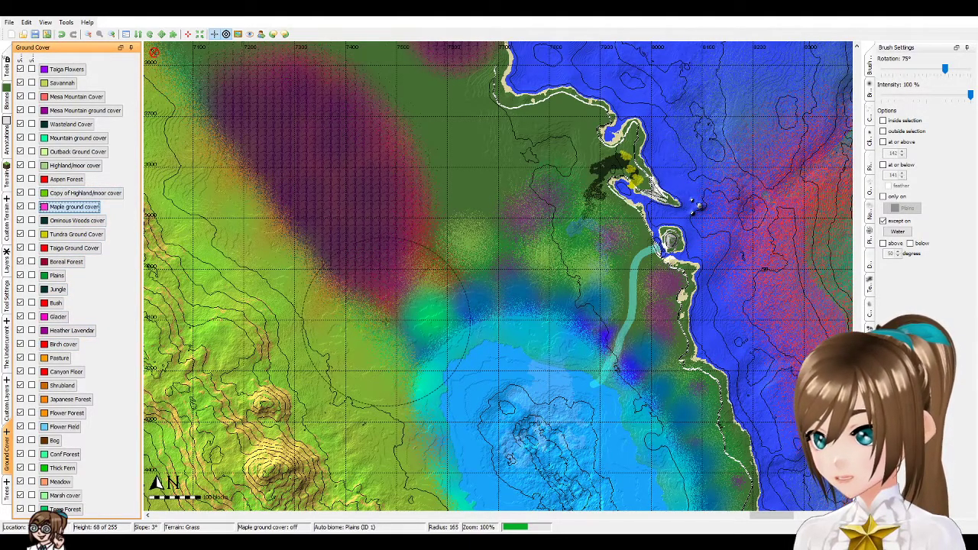
pyautogui.scroll(5, 389, 365)
pyautogui.scroll(-2, 397, 382)
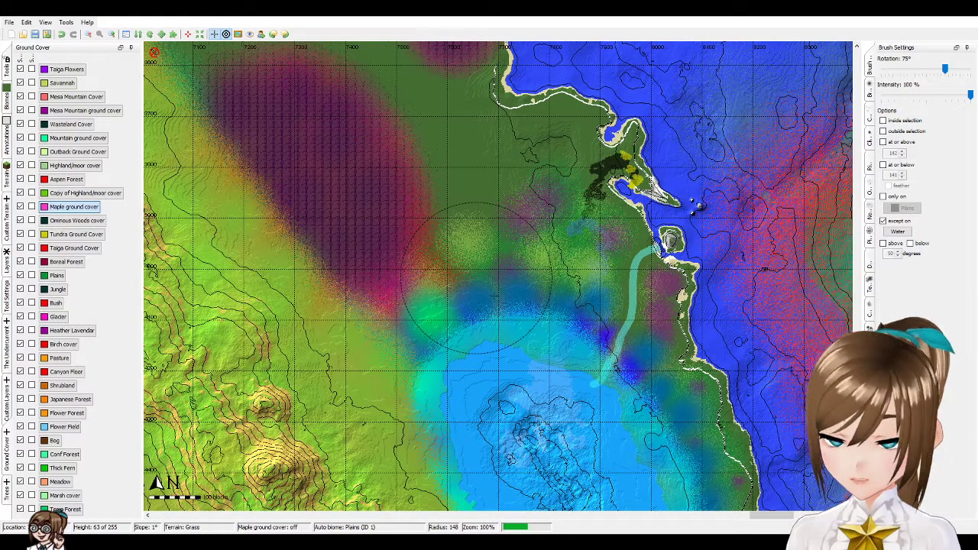
pyautogui.scroll(-5, 505, 291)
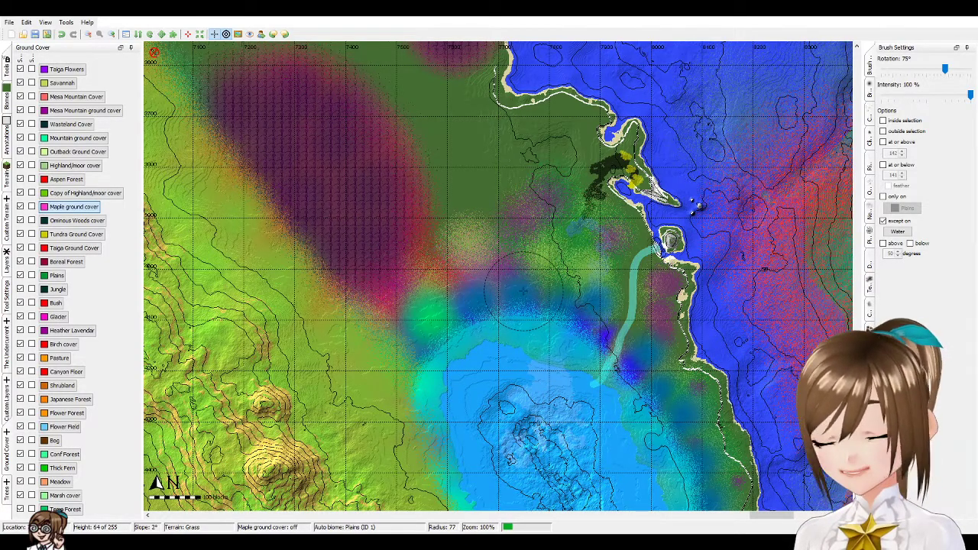
# - Spray Maple ground cover along the southern and eastern shores of the lake
pyautogui.moveTo(856, 355); pyautogui.dragTo(857, 374)
pyautogui.scroll(2, 587, 304)
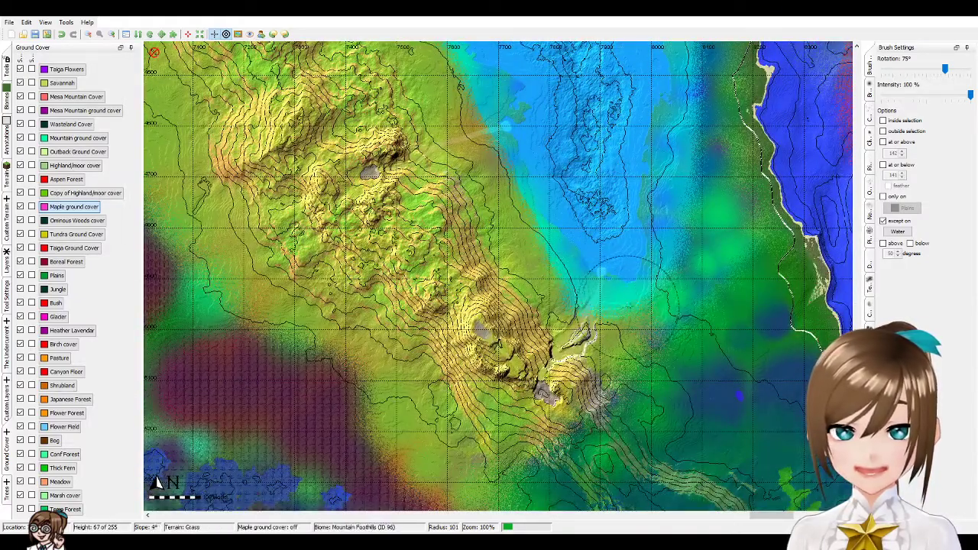
pyautogui.scroll(-1, 672, 264)
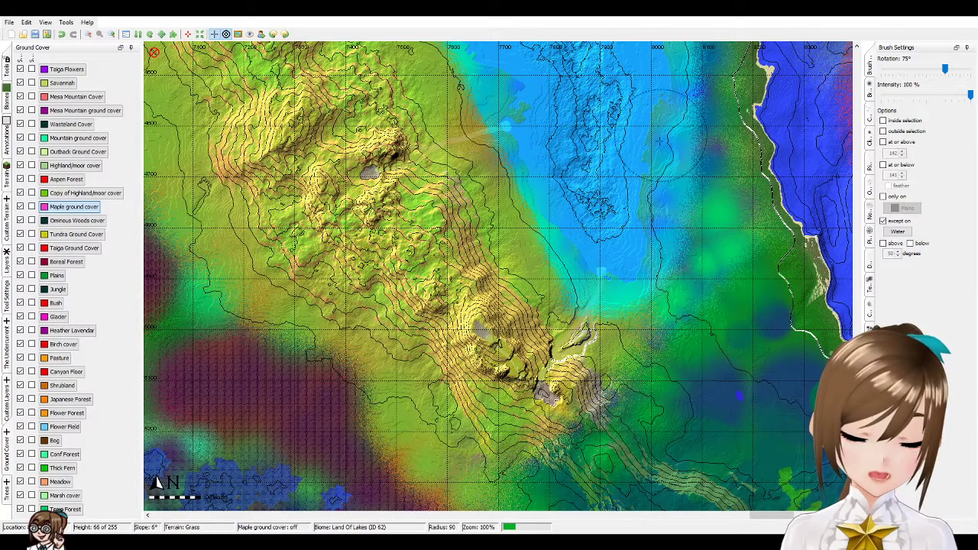
pyautogui.scroll(1, 696, 241)
pyautogui.scroll(-5, 697, 237)
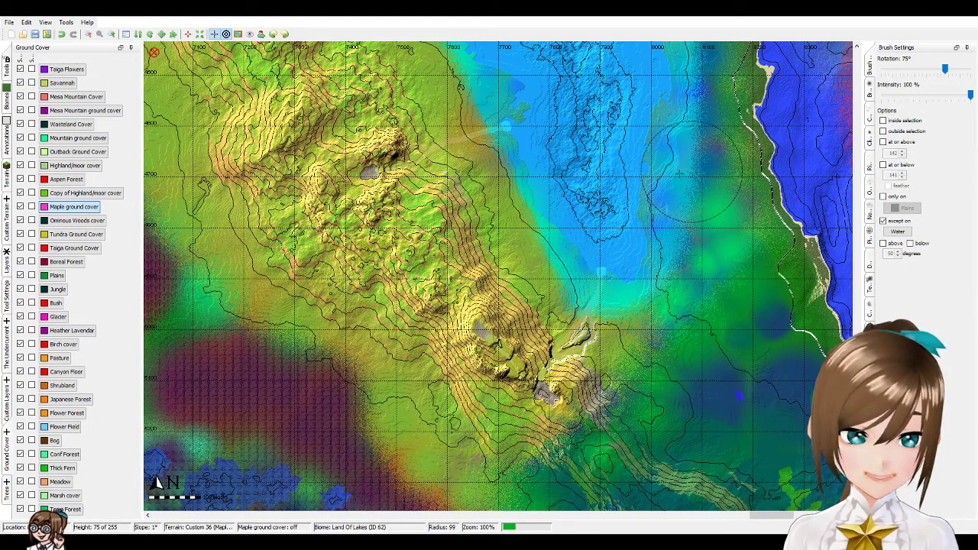
pyautogui.scroll(1, 538, 221)
pyautogui.scroll(1, 500, 129)
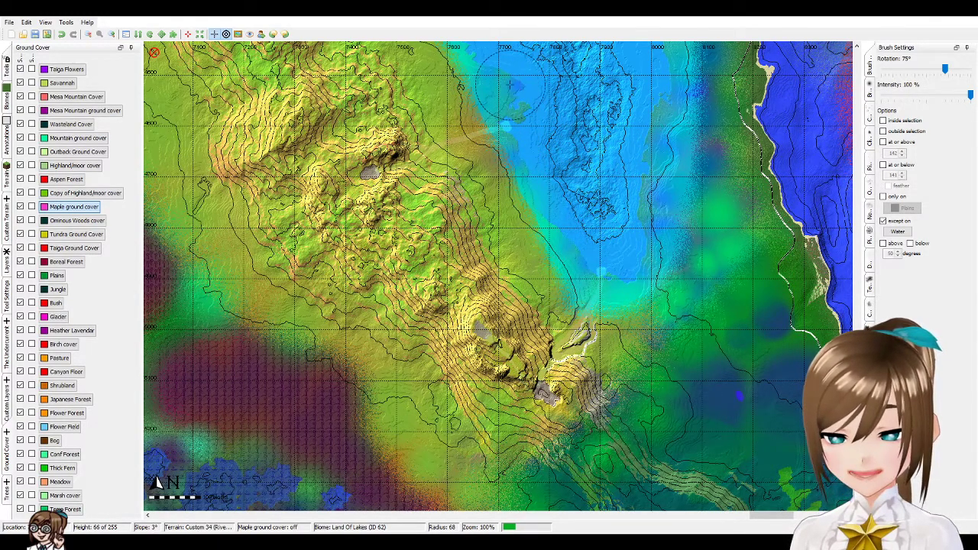
# - Spray more Maple ground cover around the lake's northwestern shore, blending it into the end of the large birch patch
pyautogui.press('Up')
pyautogui.press('Up')
pyautogui.press('Up')
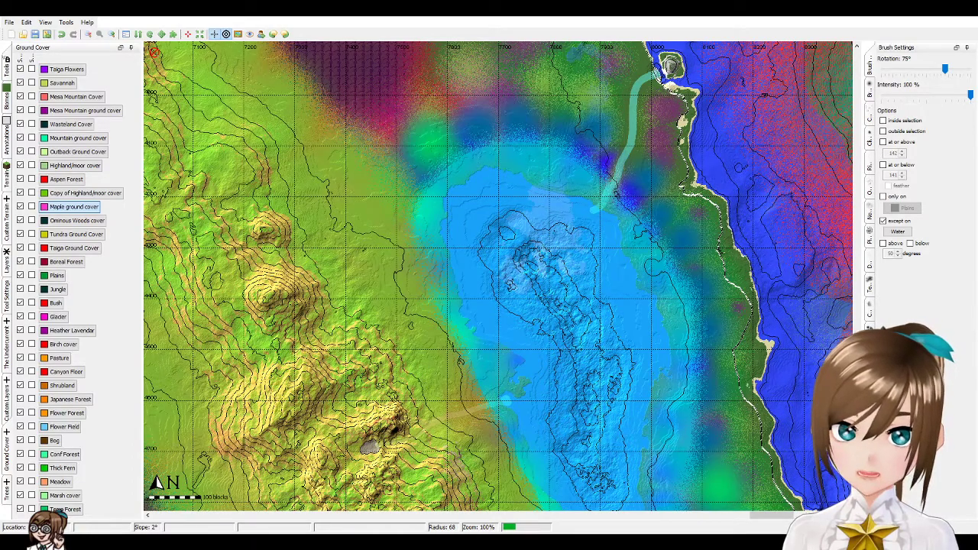
pyautogui.scroll(1, 459, 272)
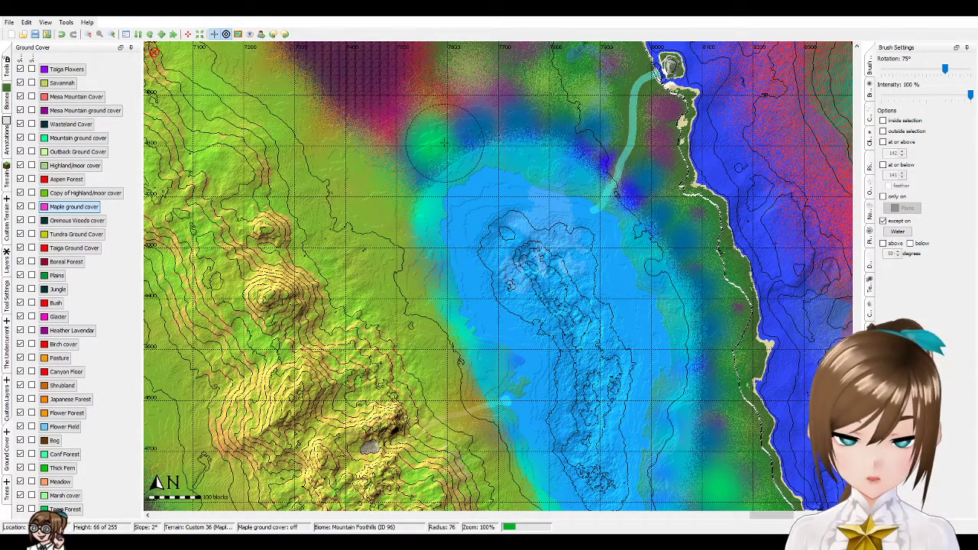
pyautogui.scroll(2, 443, 143)
pyautogui.scroll(3, 443, 144)
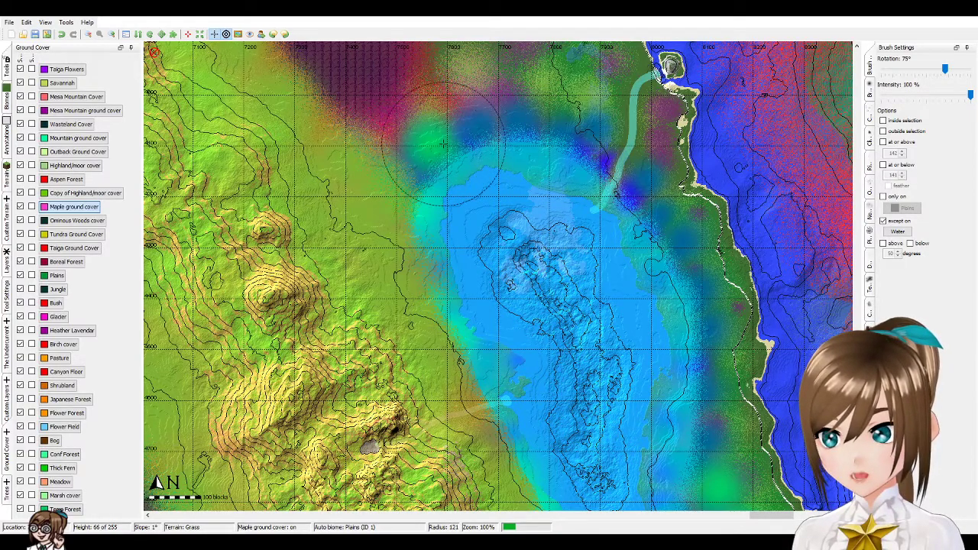
pyautogui.scroll(-3, 479, 353)
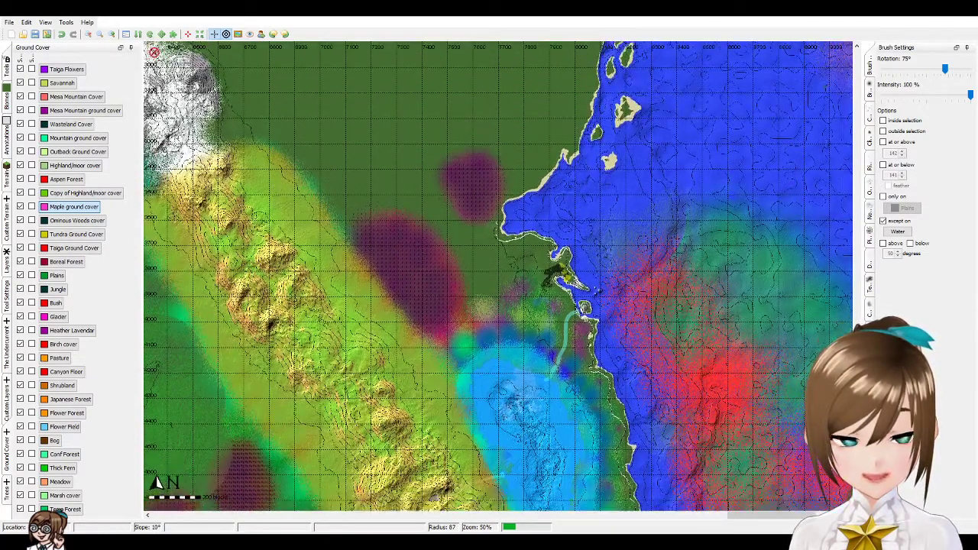
# - Choose the Plains ground cover and spray it over the grassland between the large birch patch and the small coastal inlets
pyautogui.scroll(1, 622, 309)
pyautogui.scroll(1, 618, 309)
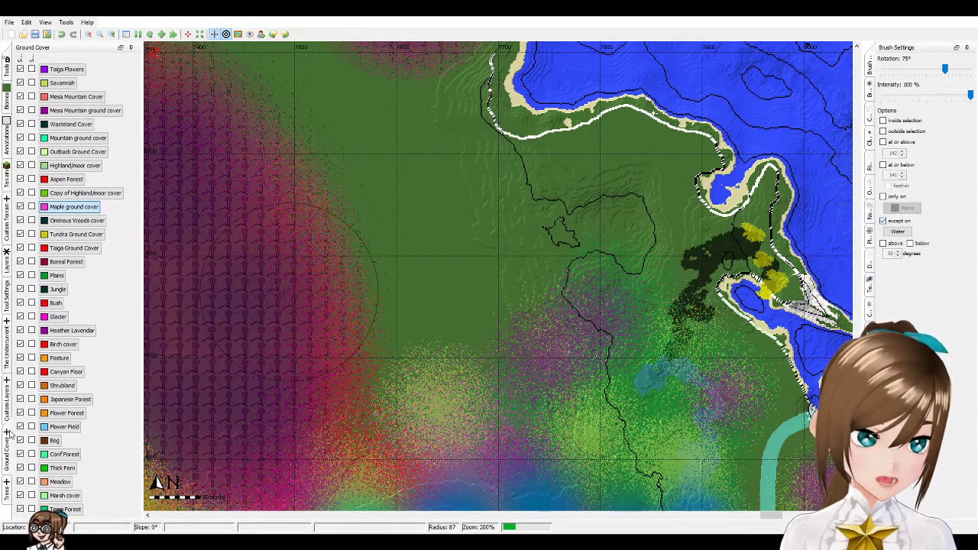
pyautogui.click(57, 275)
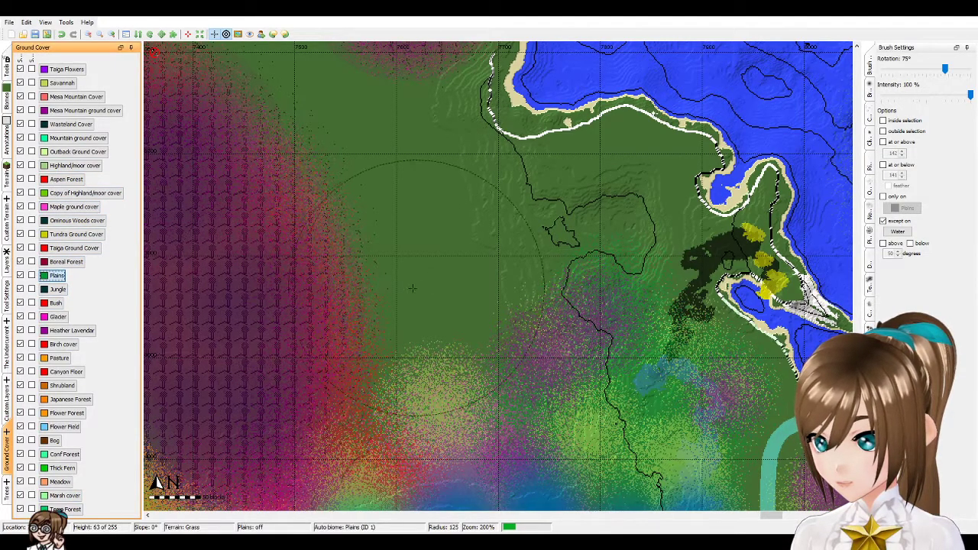
pyautogui.scroll(3, 459, 312)
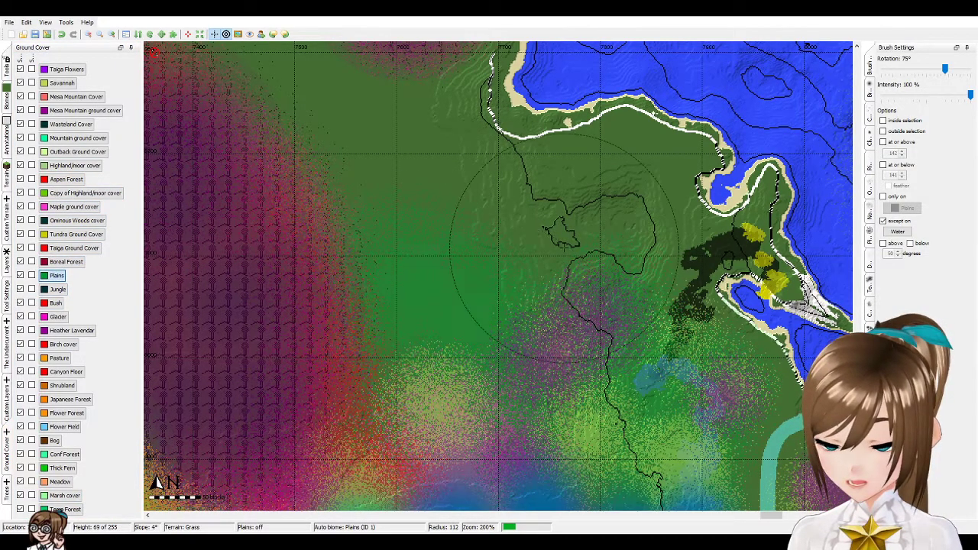
pyautogui.scroll(-5, 566, 246)
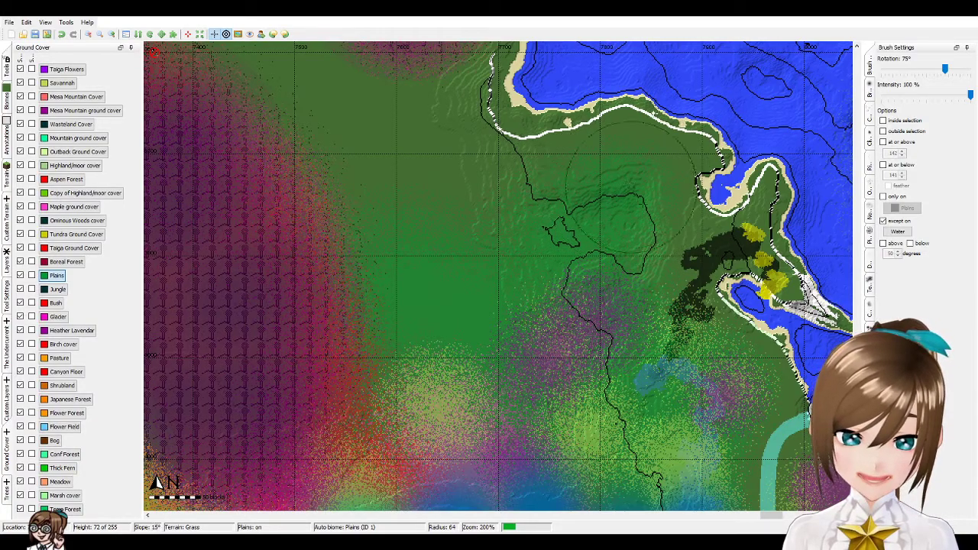
pyautogui.scroll(-4, 745, 226)
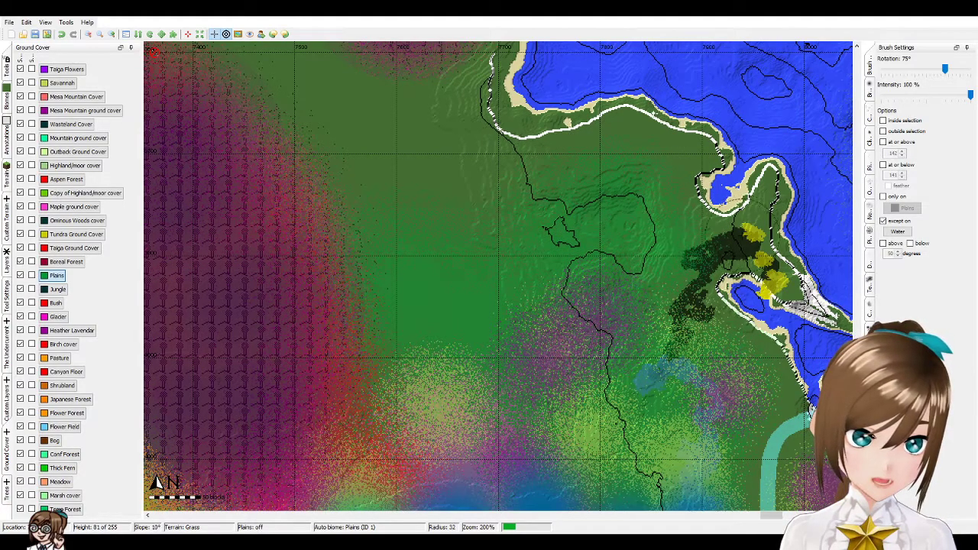
pyautogui.scroll(4, 726, 223)
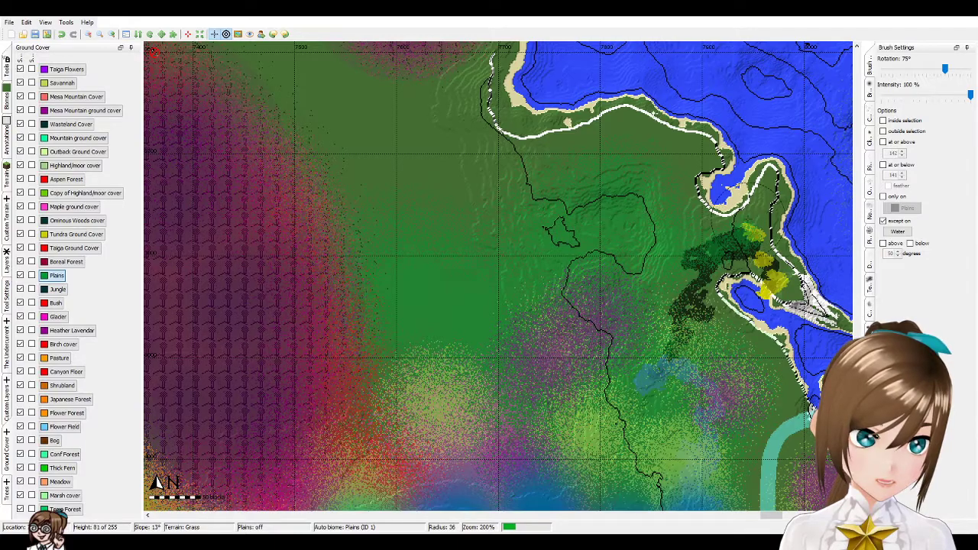
pyautogui.scroll(2, 672, 168)
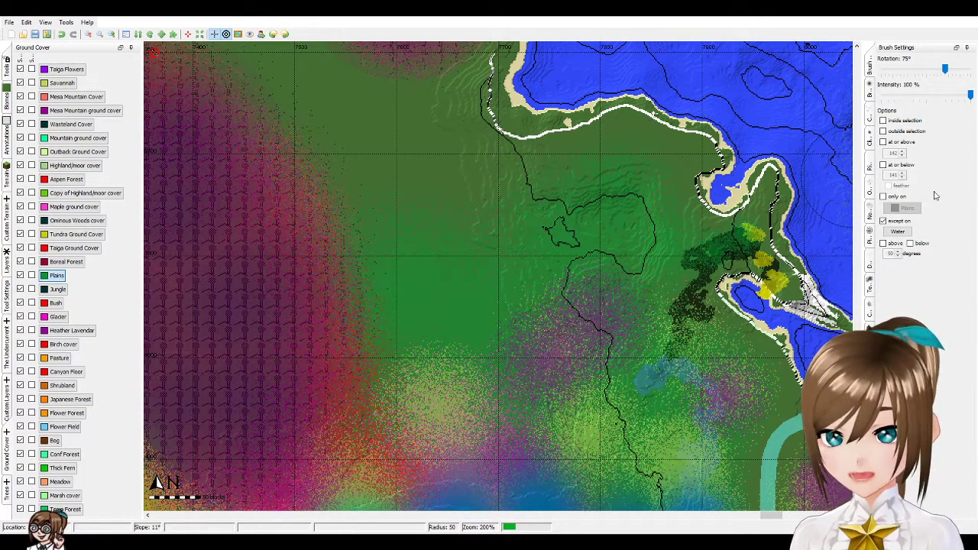
# - Restrict the brush to paint only on Land and except on White Cliff Face
pyautogui.click(884, 222)
pyautogui.click(884, 197)
pyautogui.click(904, 208)
pyautogui.click(946, 227)
pyautogui.click(895, 221)
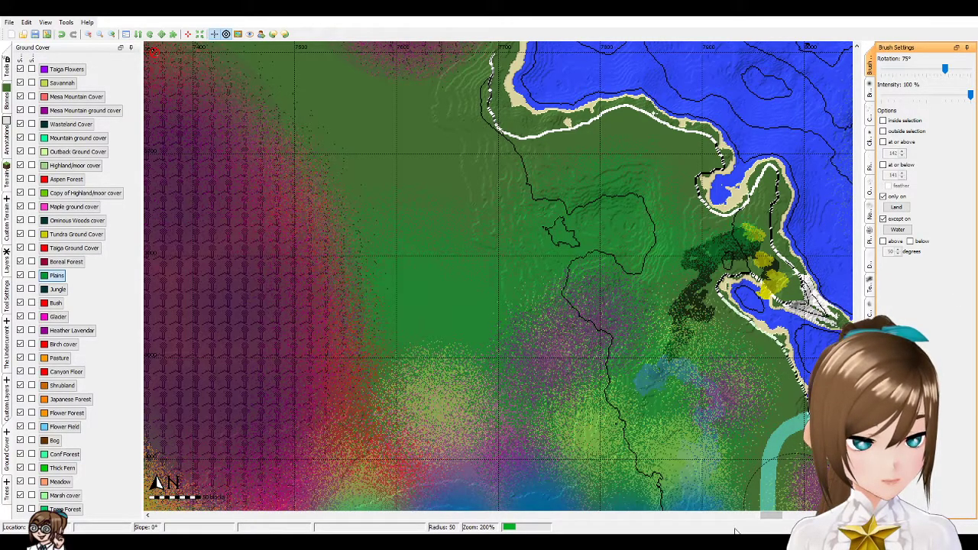
pyautogui.click(913, 230)
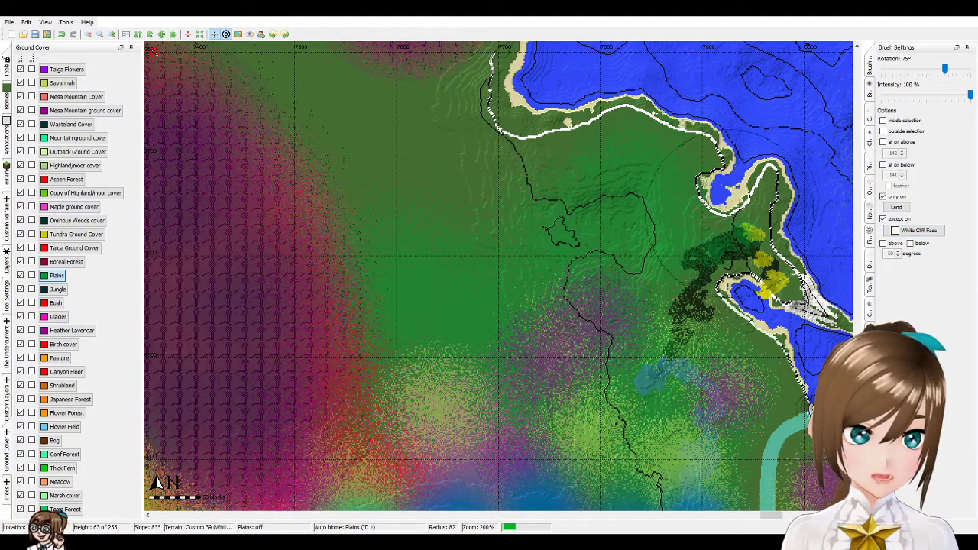
# - Spray the Plains ground cover over the coastal headland and across the remaining grassland between the two birch patches and the bay
pyautogui.scroll(-2, 760, 283)
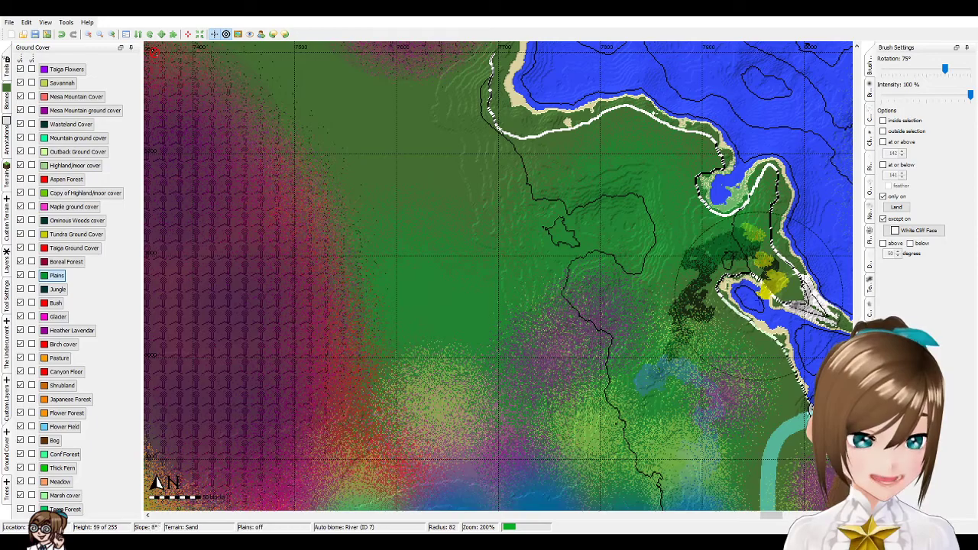
pyautogui.moveTo(760, 256)
pyautogui.mouseDown()
pyautogui.moveTo(829, 65)
pyautogui.moveTo(829, 141)
pyautogui.mouseUp()
pyautogui.scroll(-2, 737, 99)
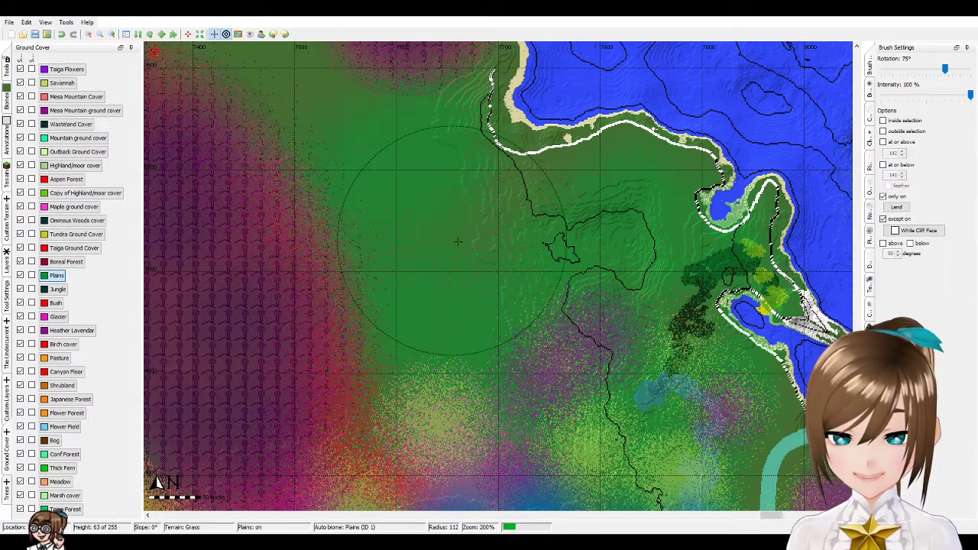
# - Choose the Savannah ground cover, set the brush intensity to 50 %, and spray it over the plains from the birch patches to the coast
pyautogui.click(72, 330)
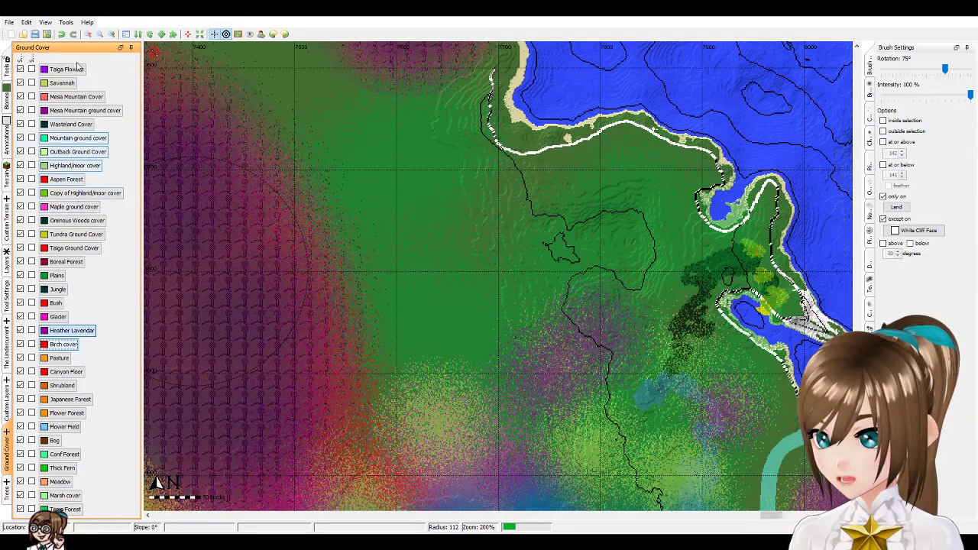
pyautogui.click(62, 82)
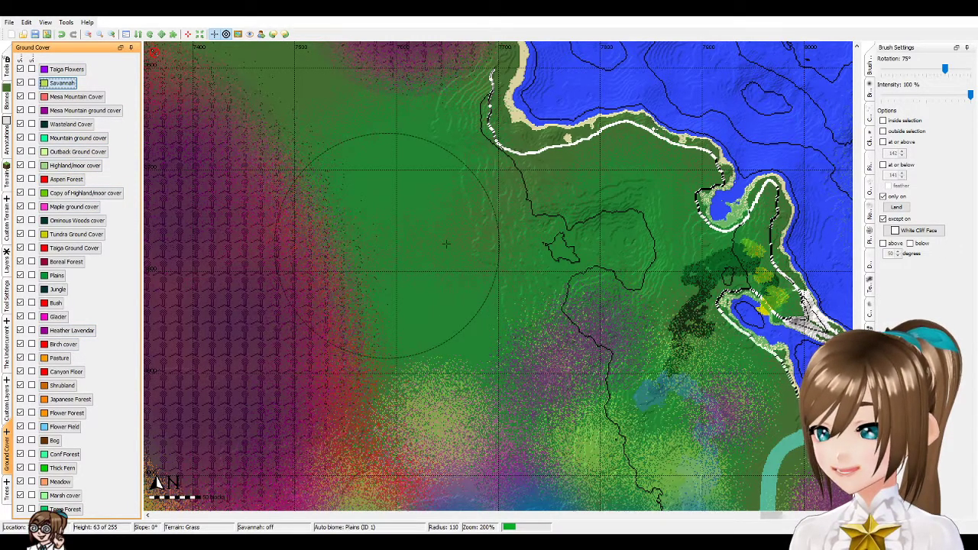
pyautogui.moveTo(967, 94); pyautogui.dragTo(925, 94)
pyautogui.moveTo(456, 177)
pyautogui.mouseDown()
pyautogui.moveTo(428, 229)
pyautogui.moveTo(420, 283)
pyautogui.moveTo(520, 229)
pyautogui.moveTo(664, 203)
pyautogui.moveTo(726, 275)
pyautogui.moveTo(618, 301)
pyautogui.mouseUp()
pyautogui.scroll(-2, 496, 298)
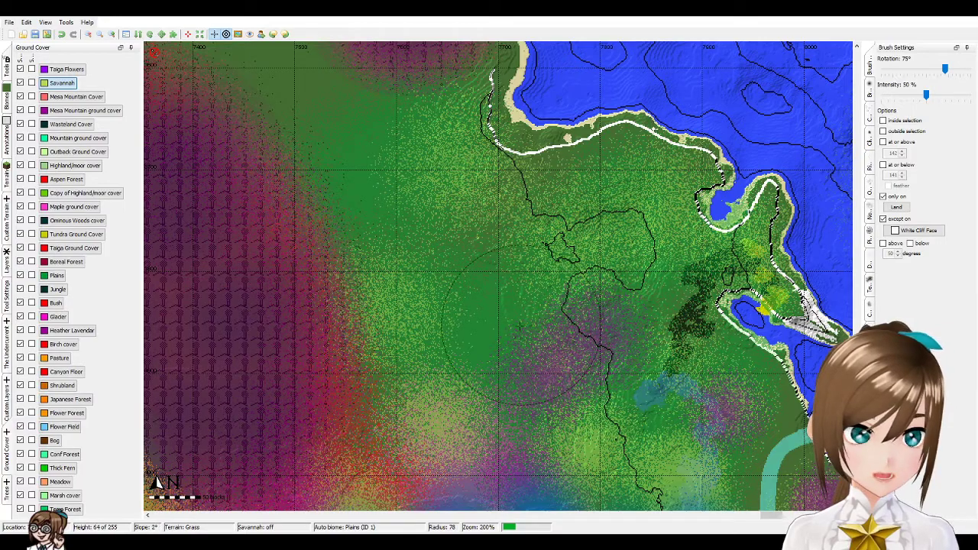
pyautogui.press('-')
pyautogui.scroll(1, 402, 169)
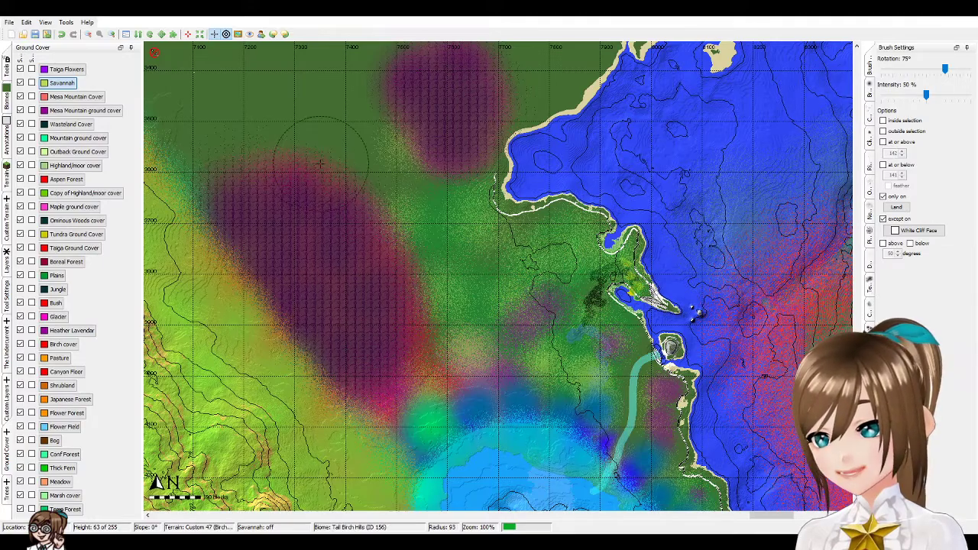
# - Spray the Savannah ground cover around the outer edges of the two birch patches and over the plains north of the lake
pyautogui.scroll(1, 336, 145)
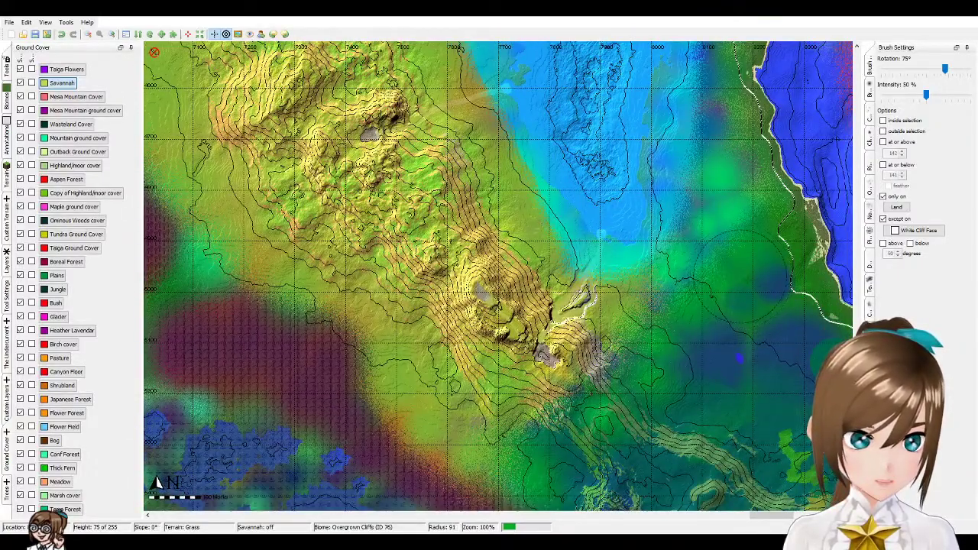
pyautogui.scroll(-1, 729, 176)
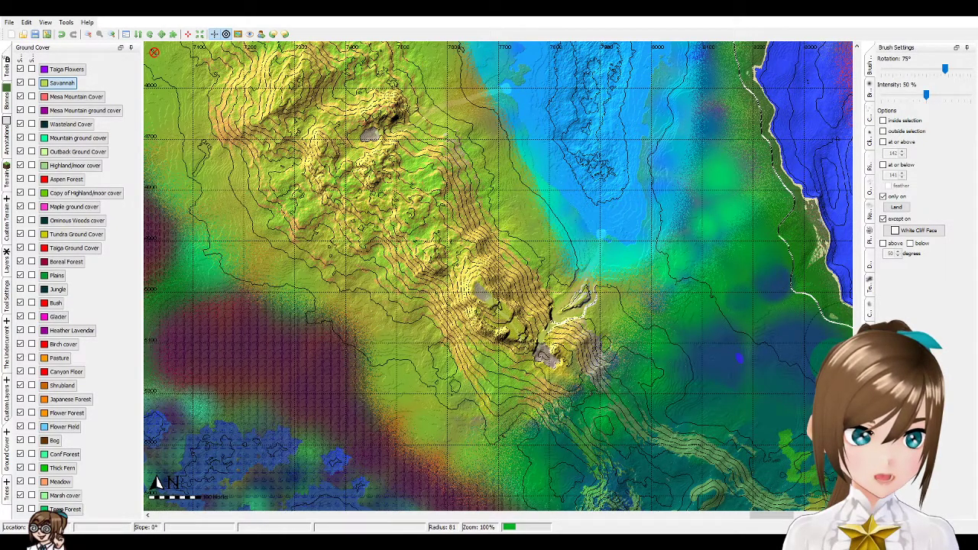
pyautogui.moveTo(856, 393); pyautogui.dragTo(856, 375)
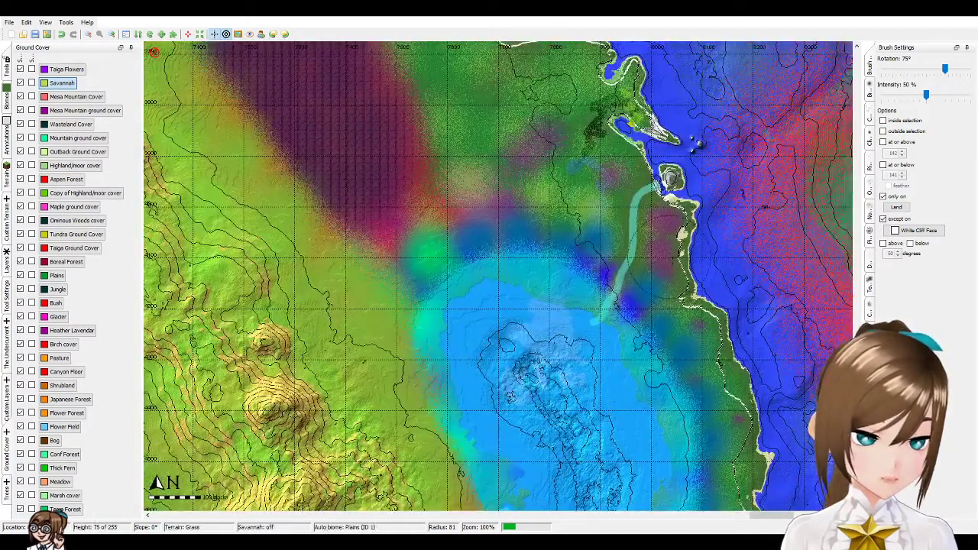
pyautogui.scroll(1, 670, 282)
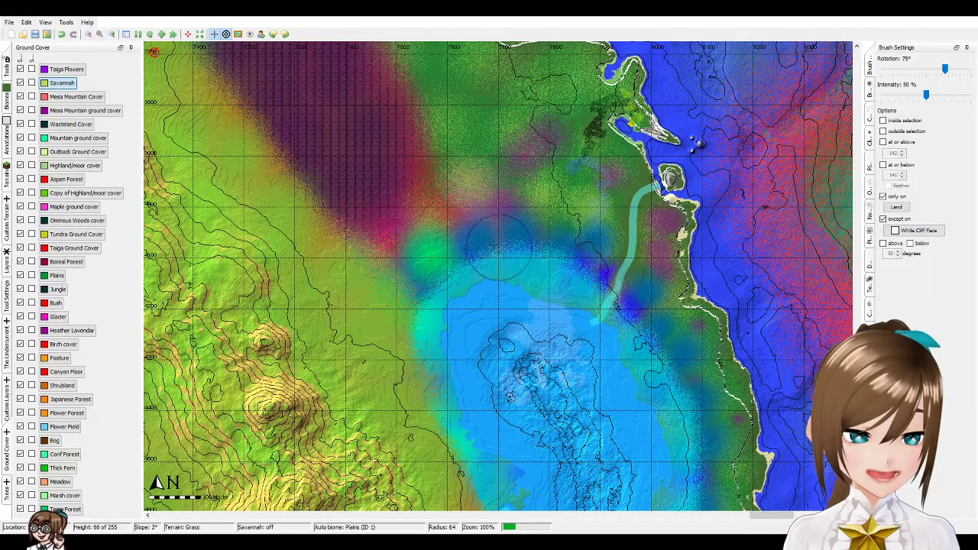
pyautogui.scroll(2, 418, 262)
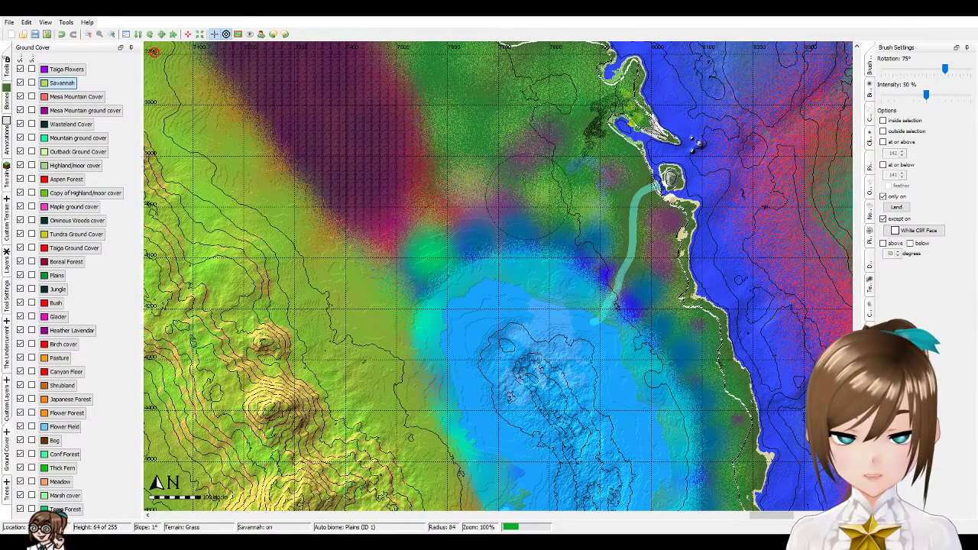
pyautogui.scroll(3, 498, 276)
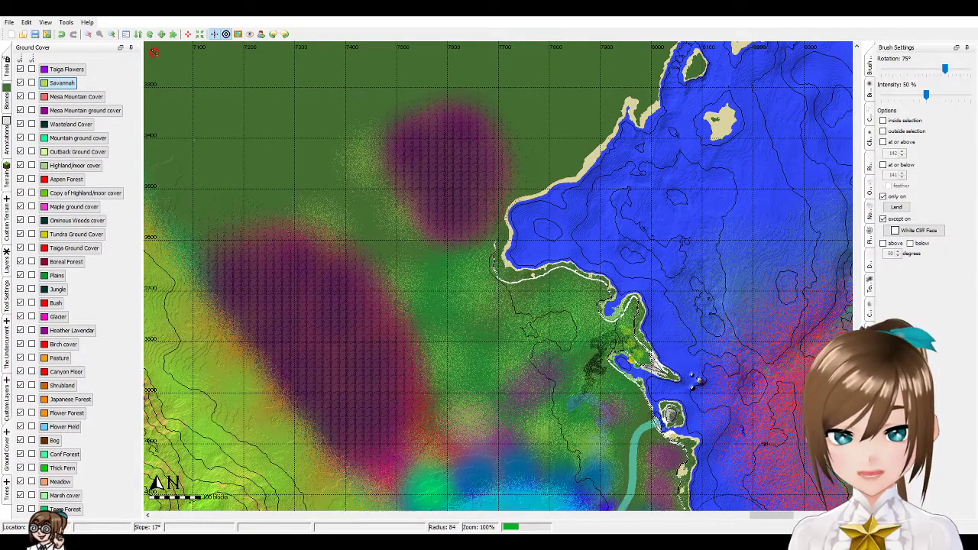
# - Examine the wider map from the northern ocean and southern mesa regions to the snowy mountain range for planning the terrain
pyautogui.scroll(-3, 526, 282)
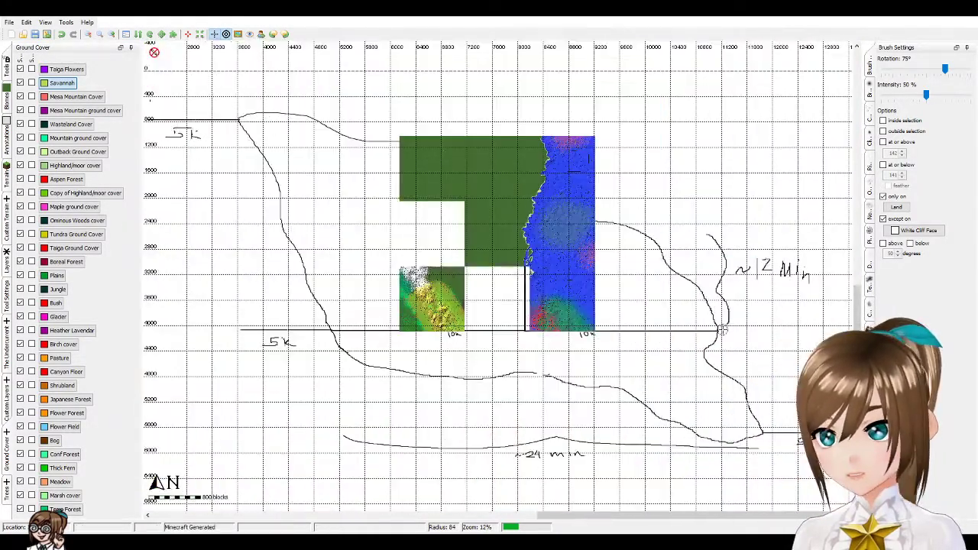
pyautogui.scroll(5, 869, 189)
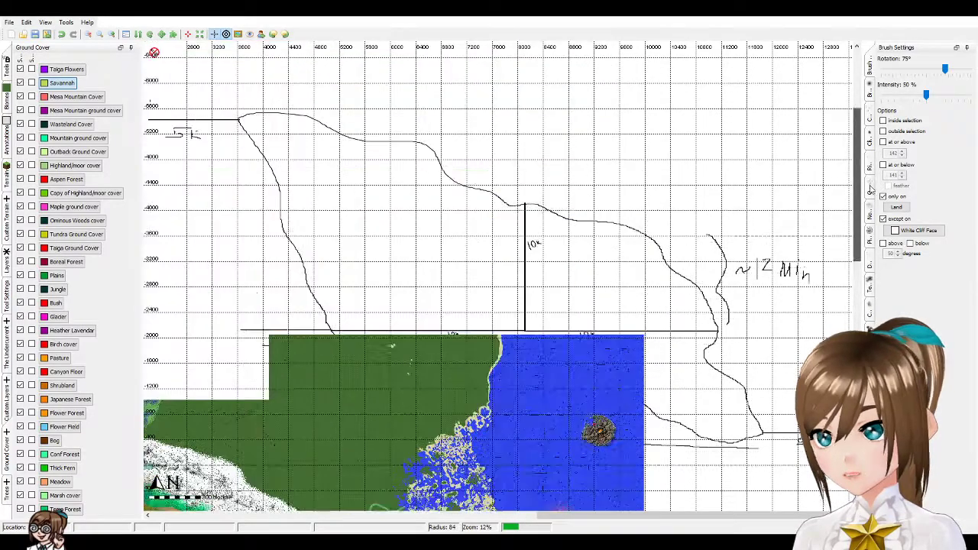
pyautogui.moveTo(869, 189); pyautogui.dragTo(866, 131)
pyautogui.moveTo(696, 516)
pyautogui.mouseDown()
pyautogui.moveTo(475, 499)
pyautogui.moveTo(240, 502)
pyautogui.mouseUp()
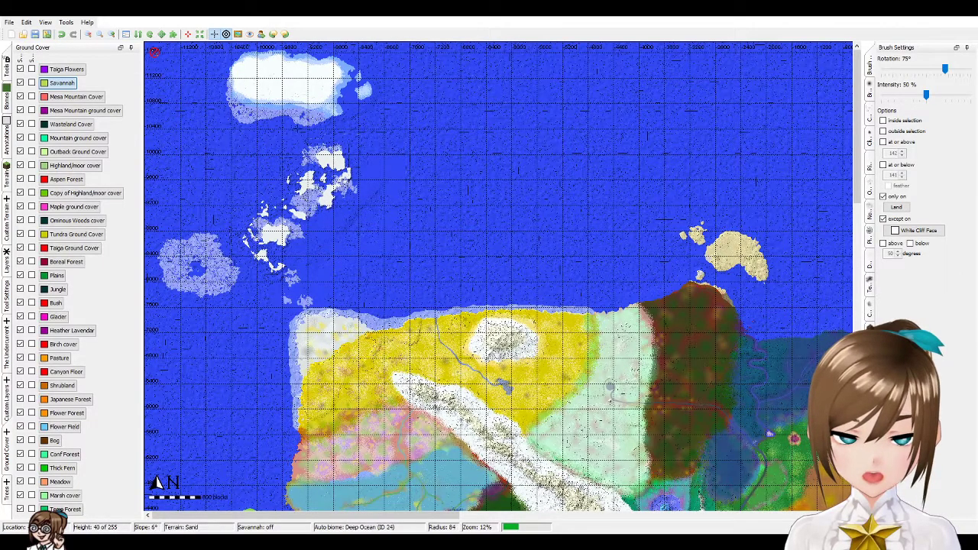
pyautogui.scroll(1, 494, 294)
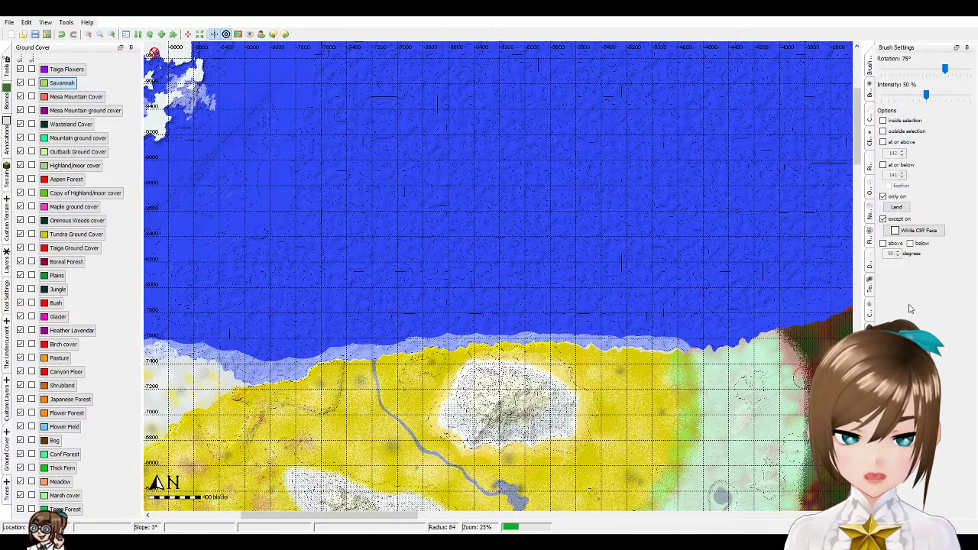
pyautogui.moveTo(857, 163); pyautogui.dragTo(856, 267)
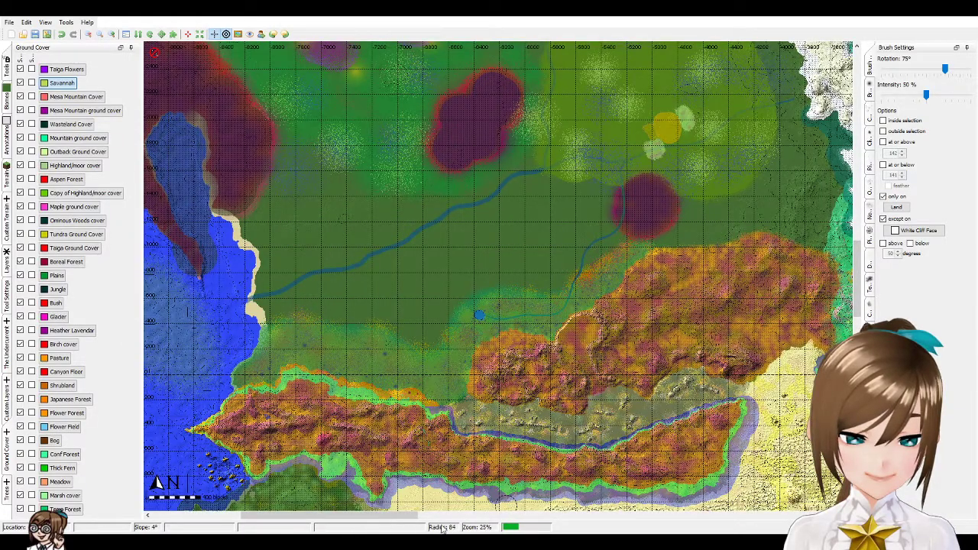
pyautogui.moveTo(401, 518); pyautogui.dragTo(755, 522)
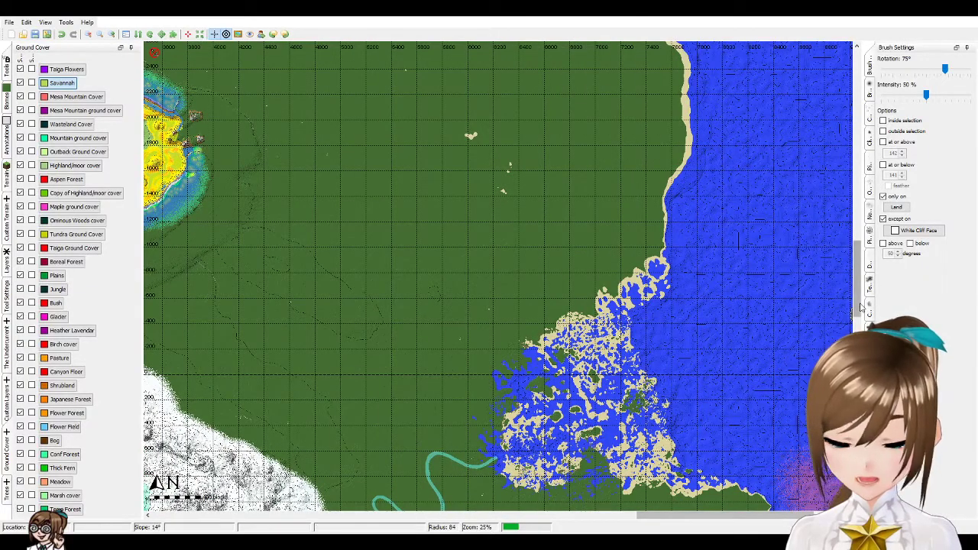
pyautogui.moveTo(861, 307); pyautogui.dragTo(858, 420)
pyautogui.hotkey('ctrl', '+')
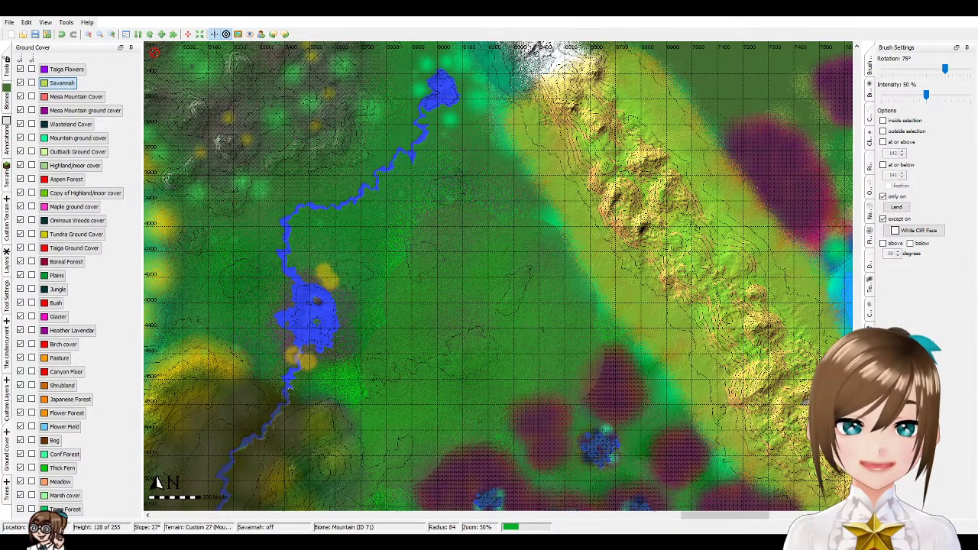
pyautogui.scroll(5, 498, 276)
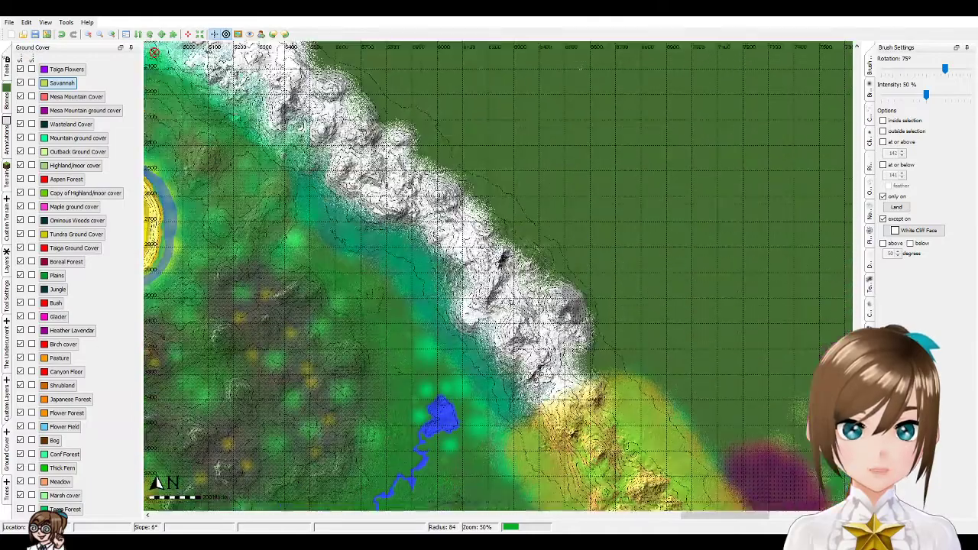
pyautogui.scroll(-2, 498, 277)
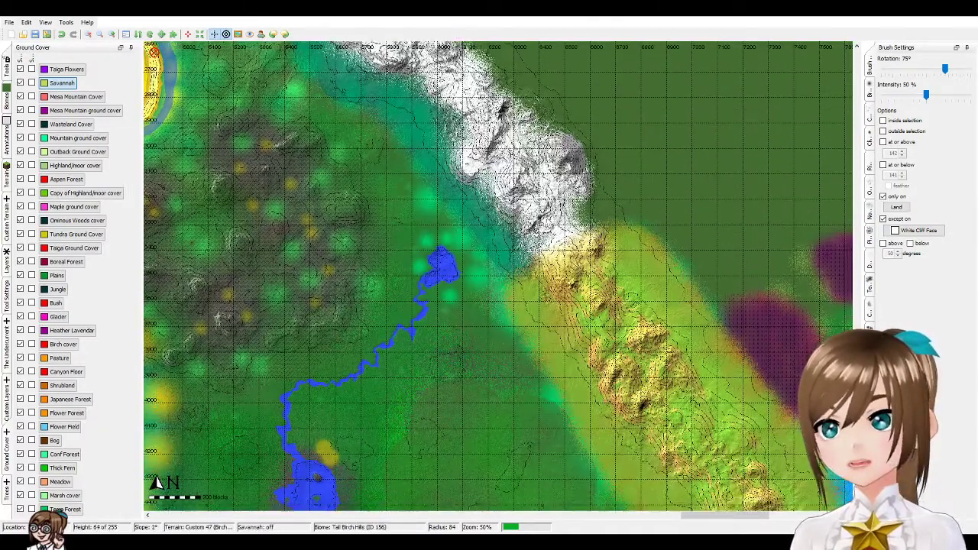
# - Spray more Savannah ground cover around the northern and eastern edges of the small birch patch, using a larger brush
pyautogui.moveTo(722, 515); pyautogui.dragTo(767, 526)
pyautogui.scroll(-2, 498, 277)
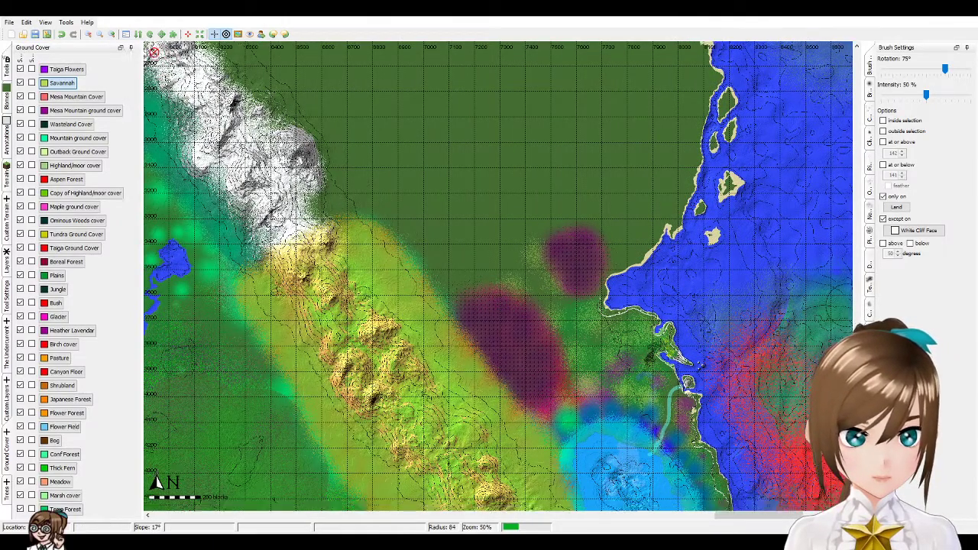
pyautogui.scroll(1, 506, 256)
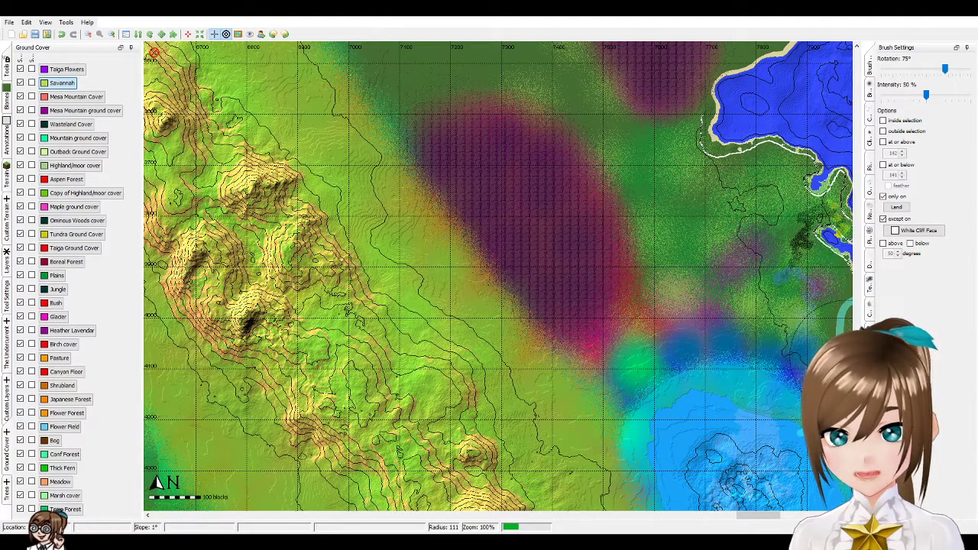
pyautogui.moveTo(856, 346); pyautogui.dragTo(856, 338)
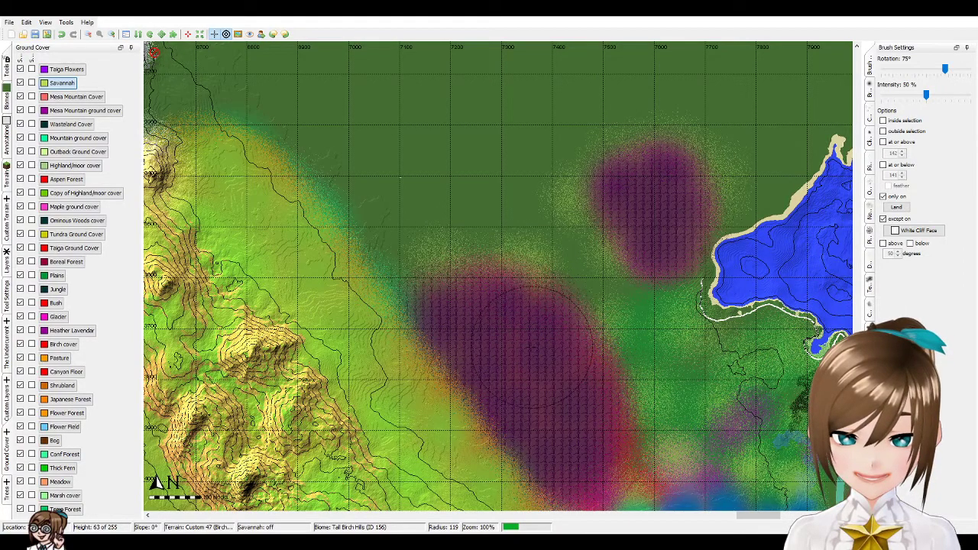
# - Choose the Height tool and remove the brush's Only On restriction
pyautogui.click(6, 71)
pyautogui.click(29, 87)
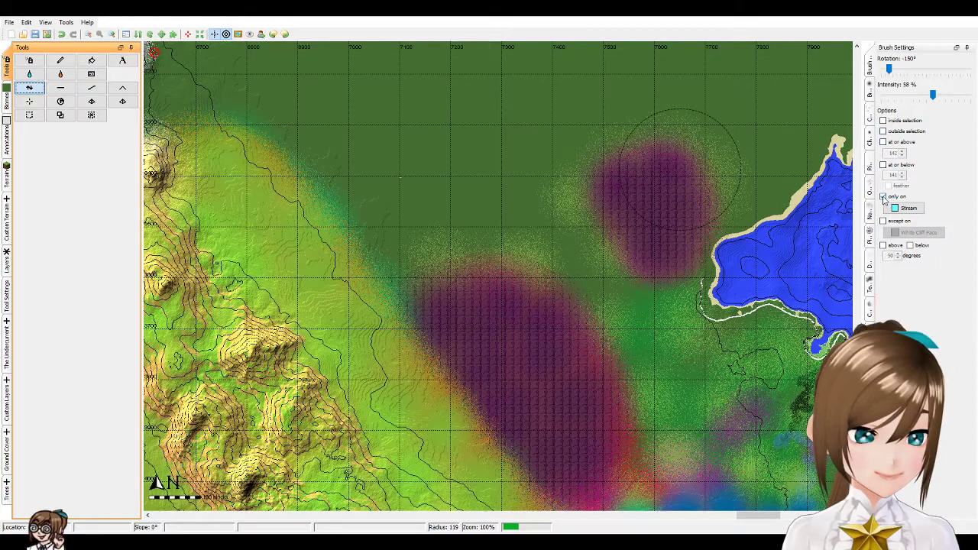
pyautogui.click(883, 197)
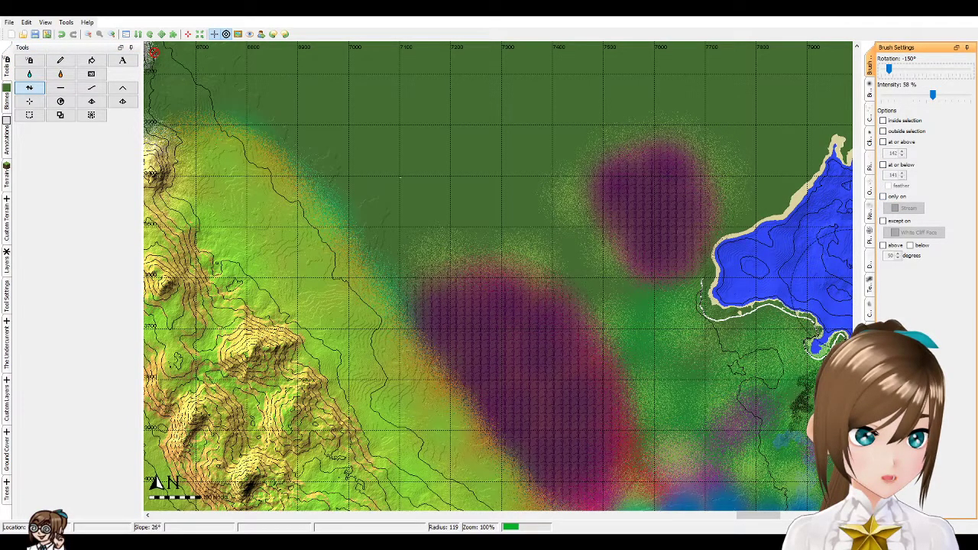
# - Look through the custom brush sets and choose the first Mesa brush for raising terrain
pyautogui.click(869, 336)
pyautogui.click(909, 64)
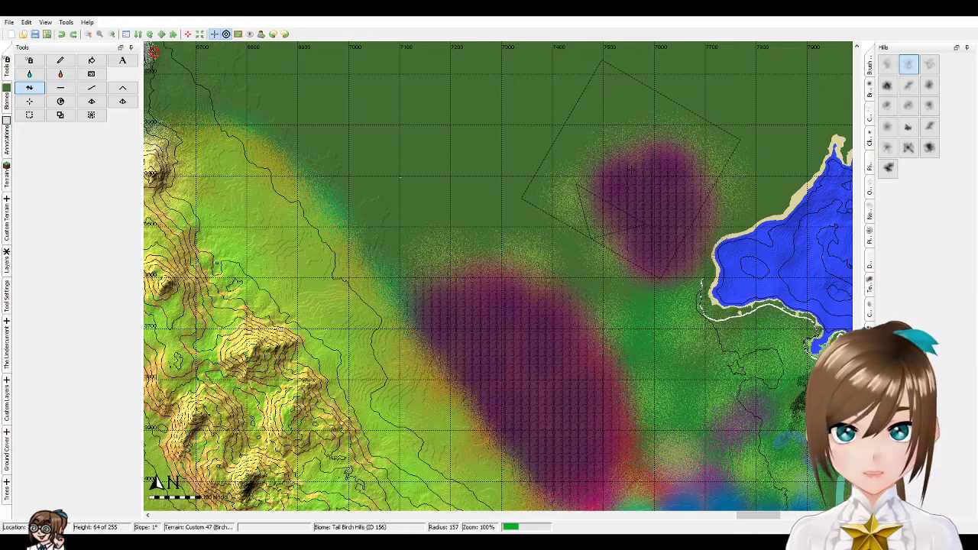
pyautogui.click(871, 68)
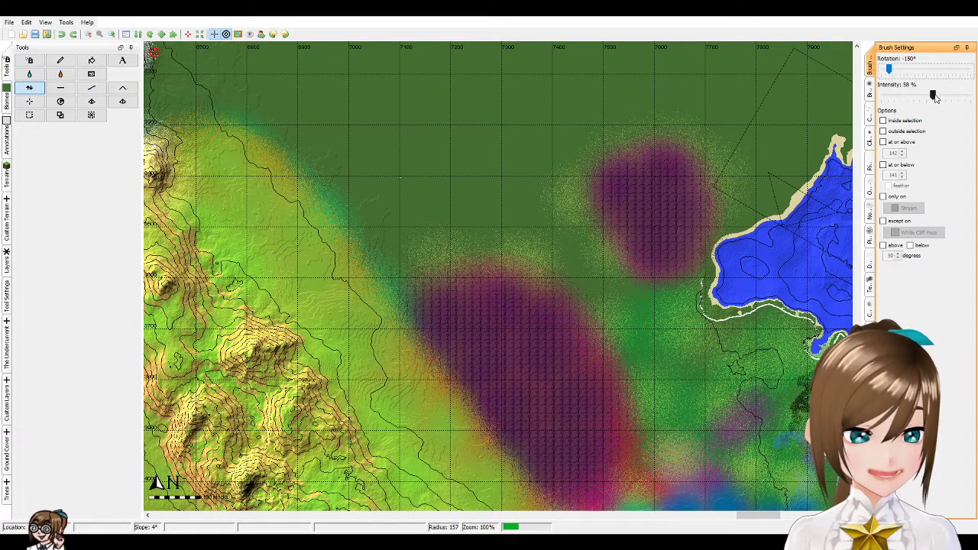
pyautogui.click(870, 95)
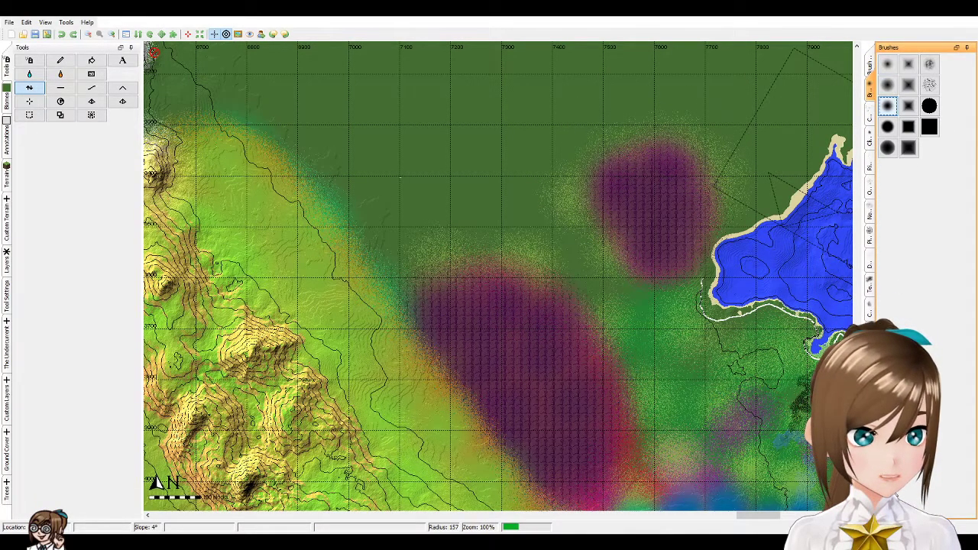
pyautogui.click(869, 82)
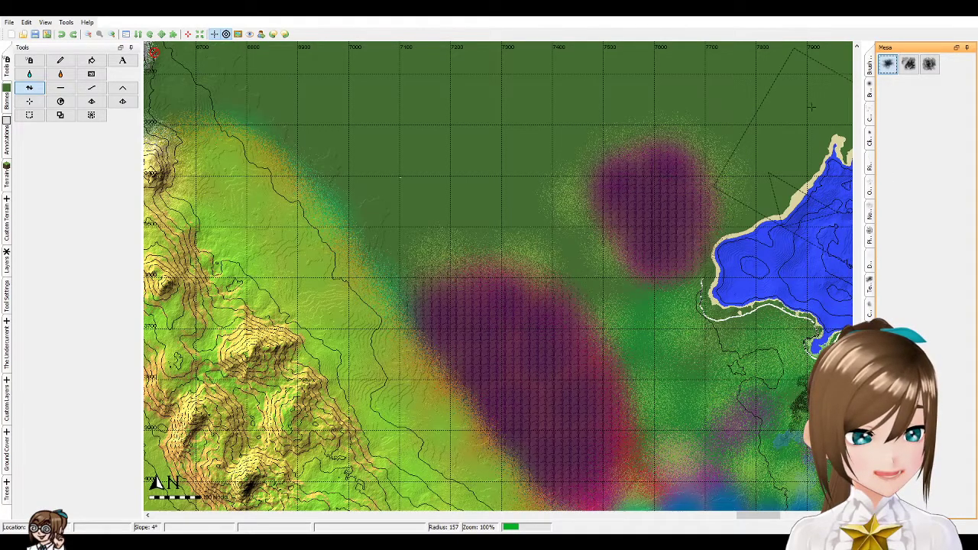
# - Raise gentle uneven hills north of the small birch patch and across the large birch patch with the Mesa brush
pyautogui.scroll(-2, 684, 141)
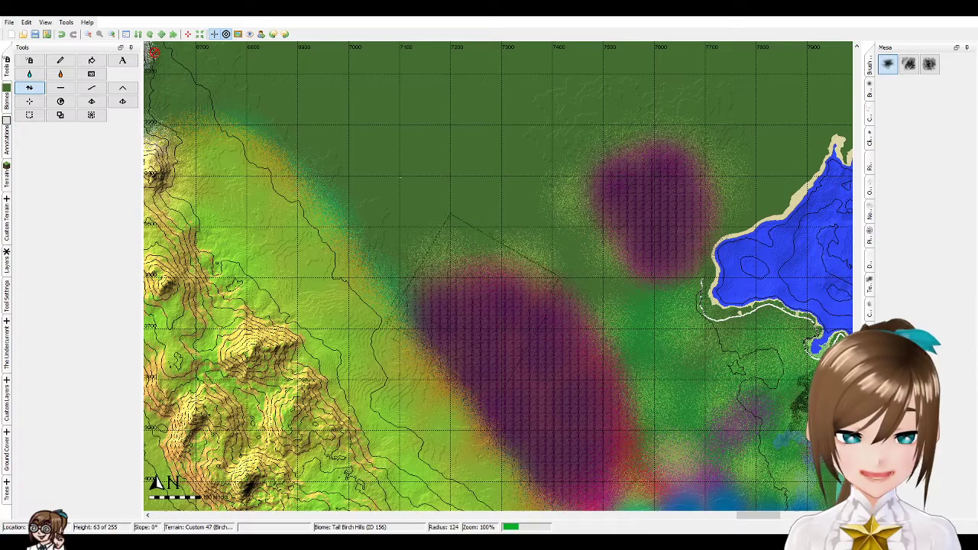
pyautogui.scroll(1, 512, 313)
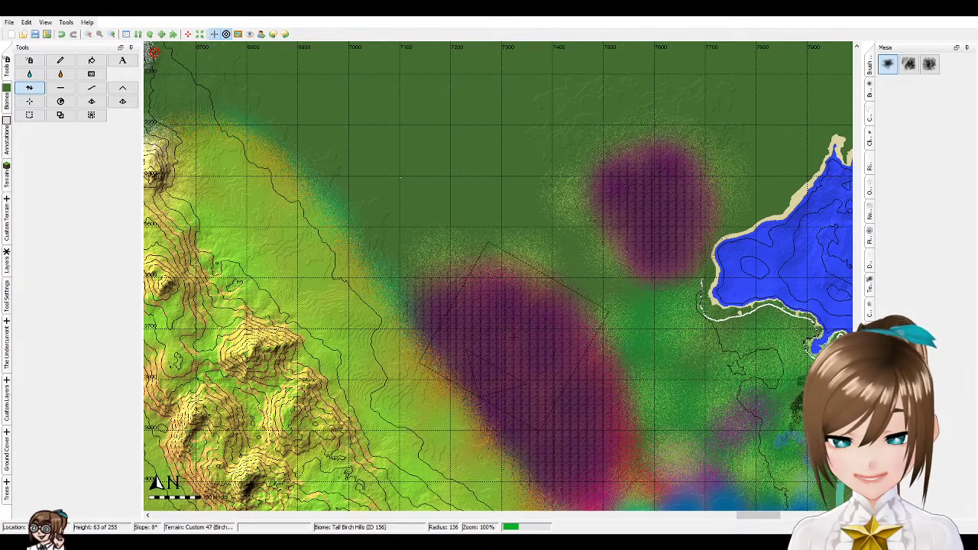
pyautogui.moveTo(856, 351); pyautogui.dragTo(856, 359)
pyautogui.scroll(1, 607, 277)
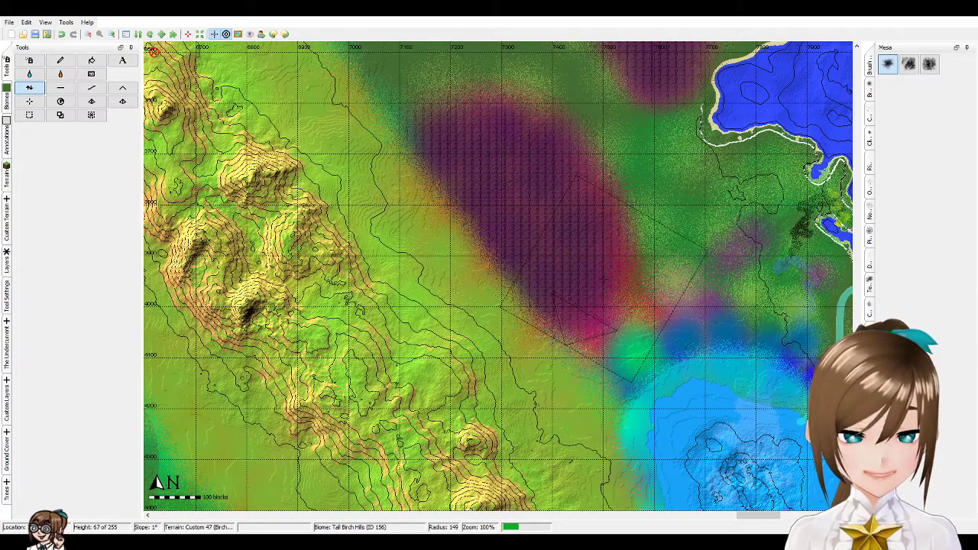
pyautogui.scroll(-2, 512, 180)
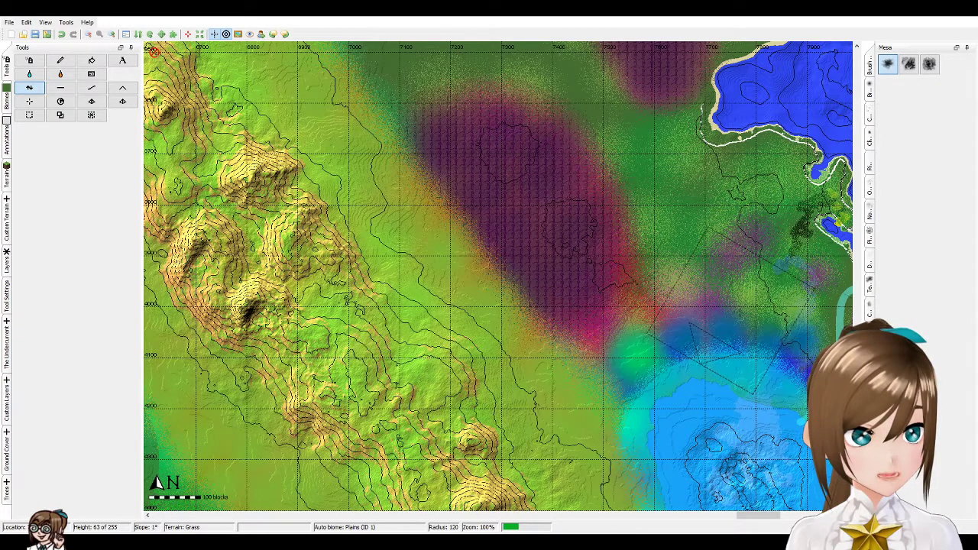
# - Raise a broad low hill over the northern part of the small birch patch and the adjoining grassland, varying the brush radius and rotation
pyautogui.scroll(5, 542, 253)
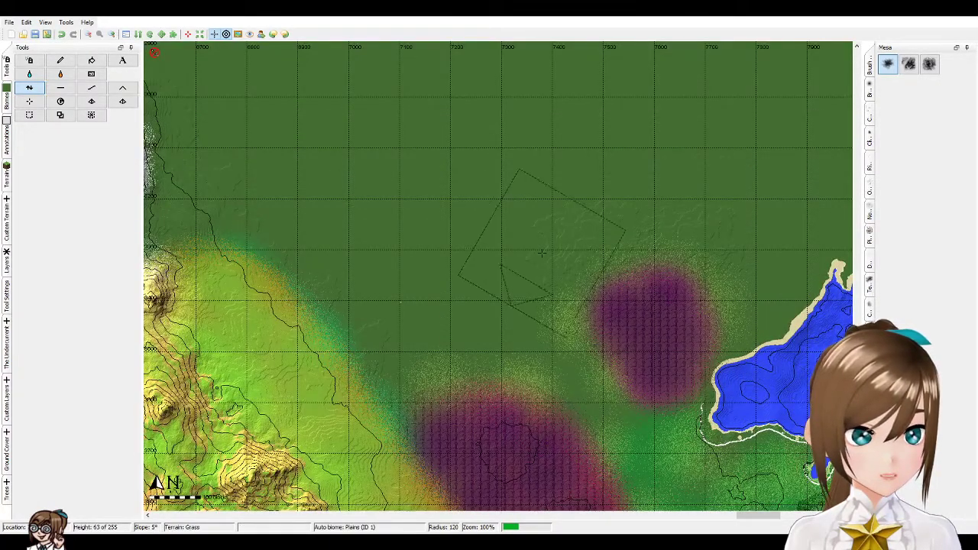
pyautogui.press(']')
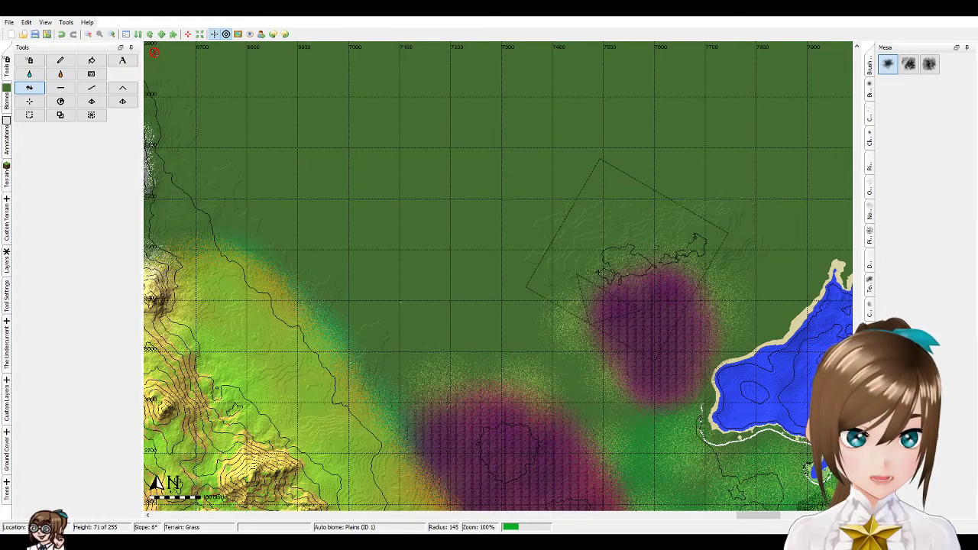
pyautogui.press('[')
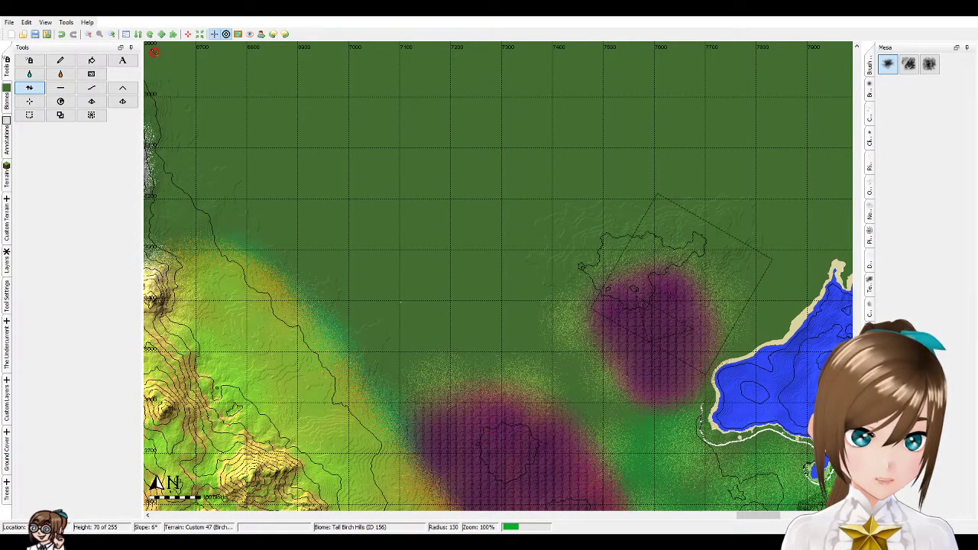
pyautogui.press('[')
pyautogui.press(']')
pyautogui.press(']')
pyautogui.press(']')
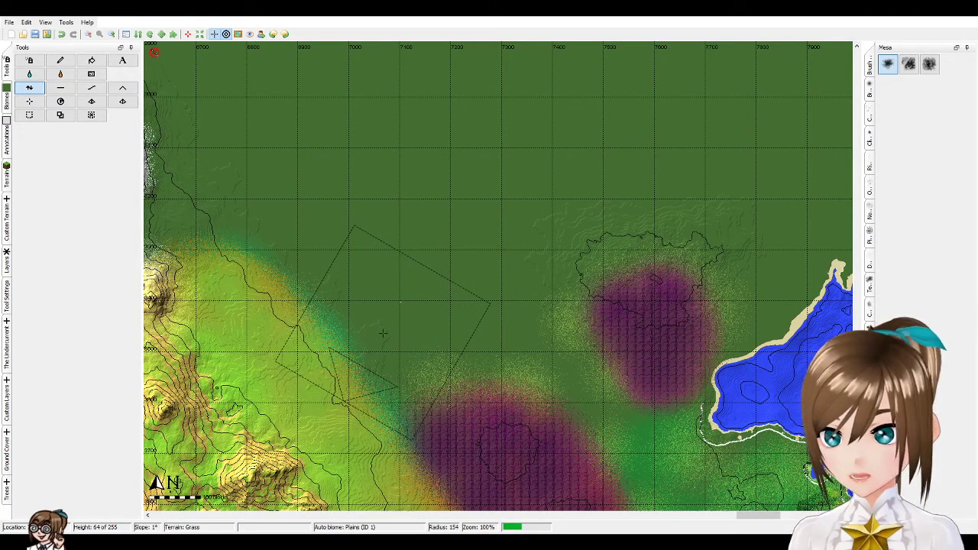
# - Raise a small low hill in the grassland between the mountain foothills and the northwest end of the large birch patch
pyautogui.scroll(-2, 380, 320)
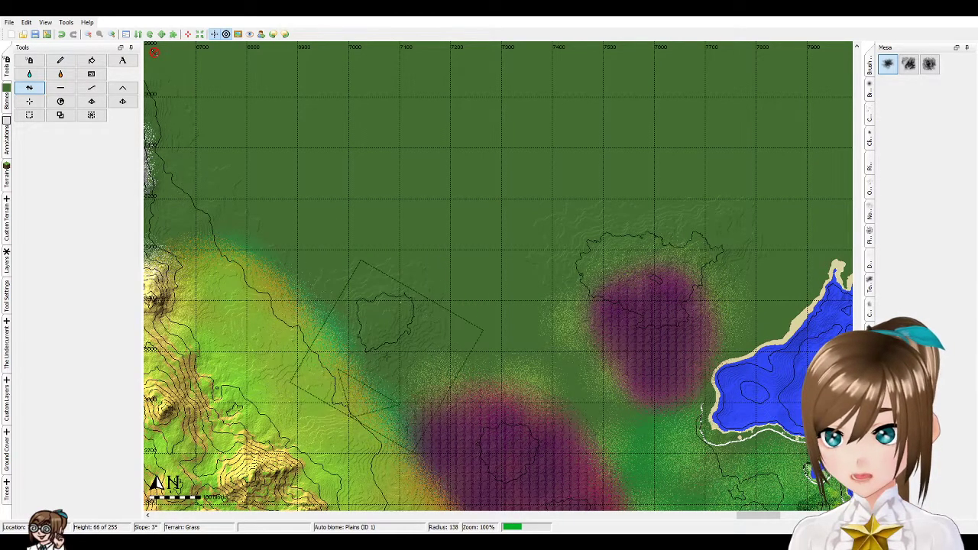
pyautogui.press('Down')
pyautogui.press('Down')
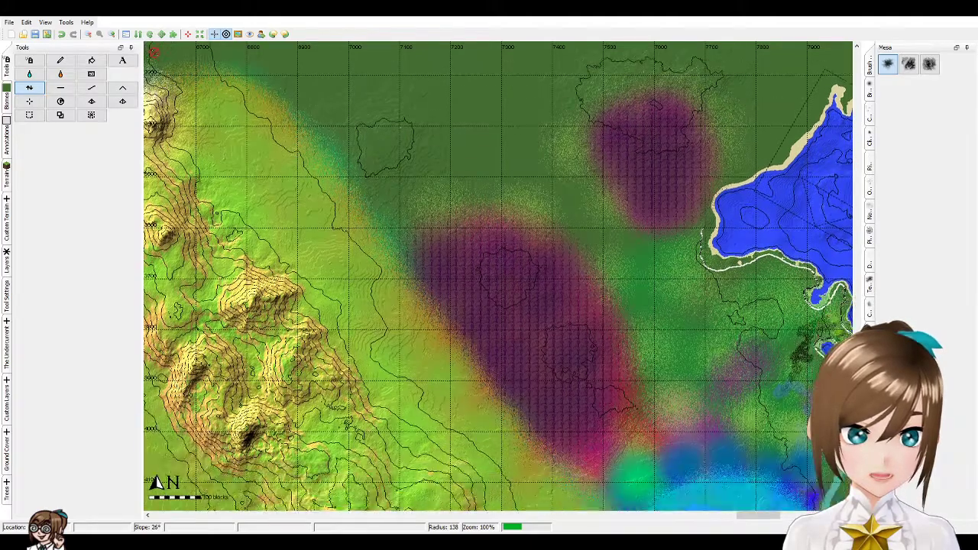
pyautogui.press('Down')
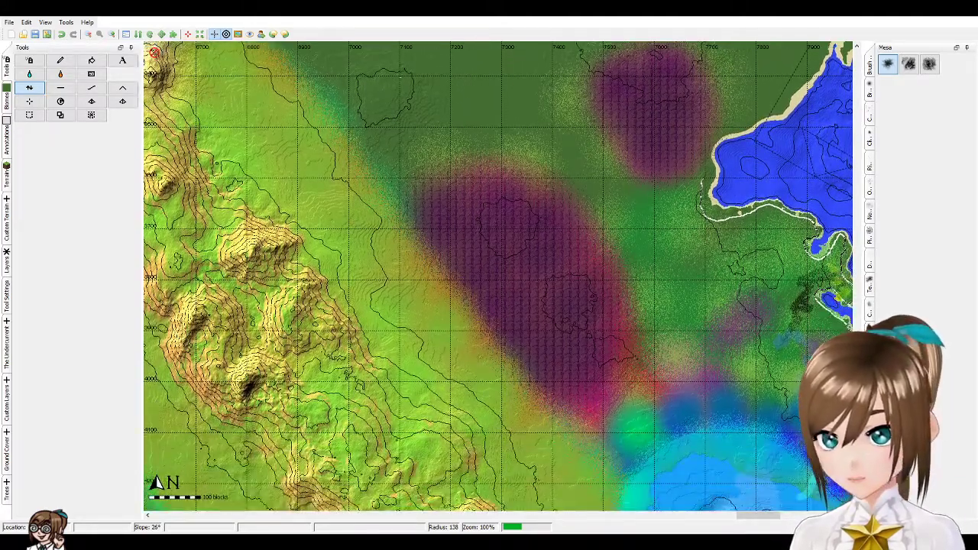
# - Raise a second low hill just north of the small foothill mound, using a brush radius of 166
pyautogui.press('Up')
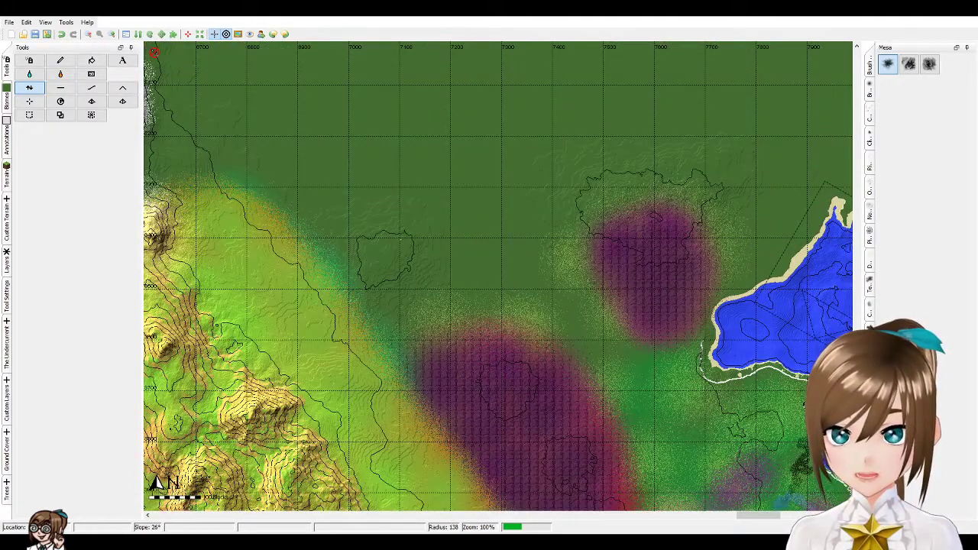
pyautogui.click(398, 161)
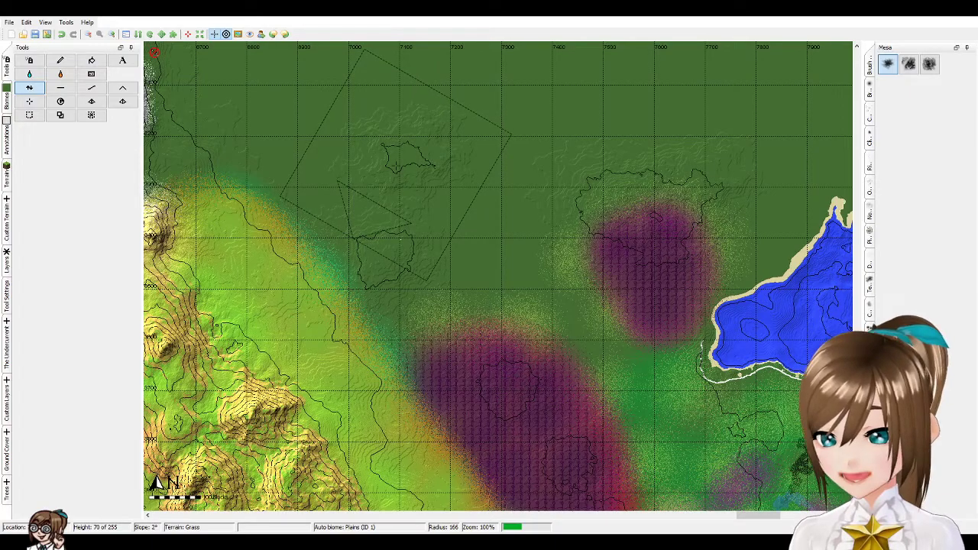
# - Smooth the new grassland hills and the hills on both birch patches with the third Mesa brush, varying the brush radius
pyautogui.click(929, 64)
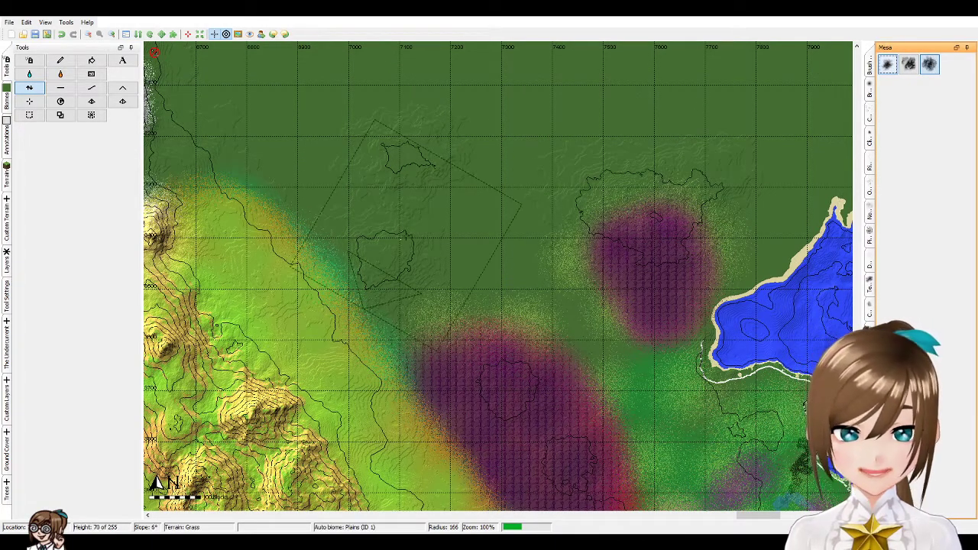
pyautogui.click(91, 90)
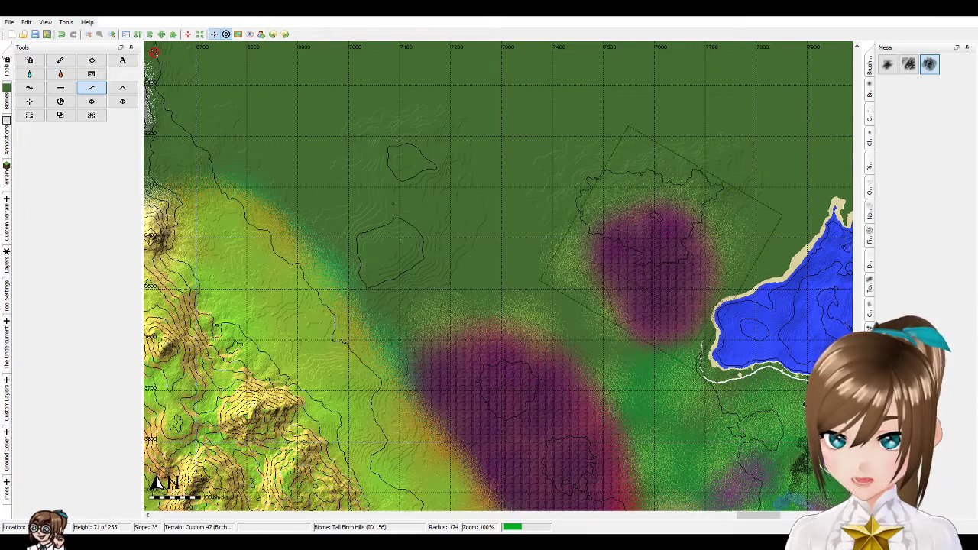
pyautogui.scroll(2, 660, 239)
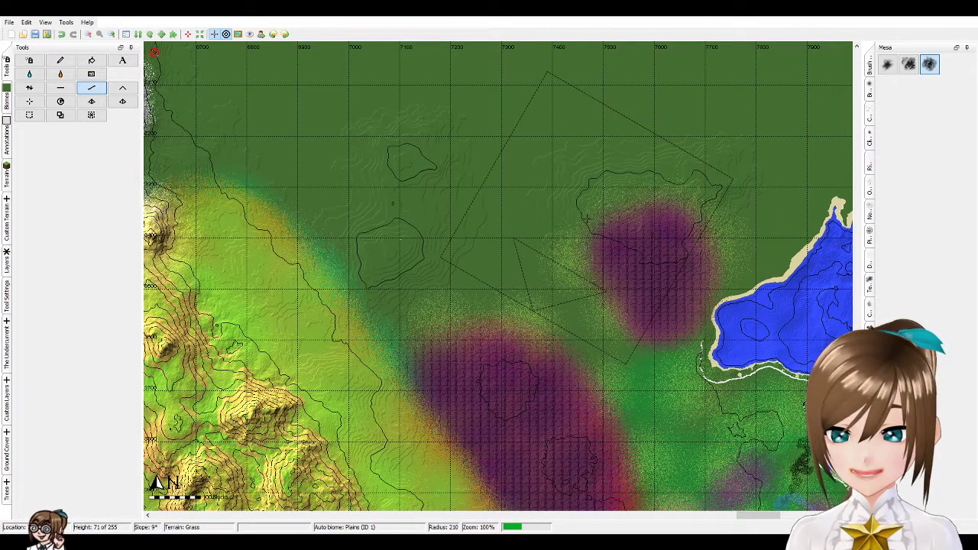
pyautogui.scroll(-2, 529, 386)
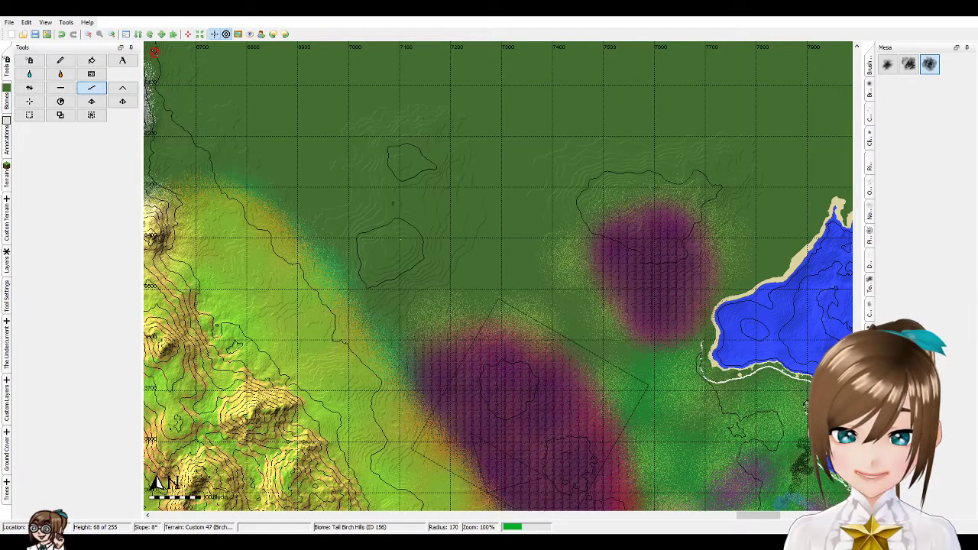
pyautogui.scroll(-2, 649, 428)
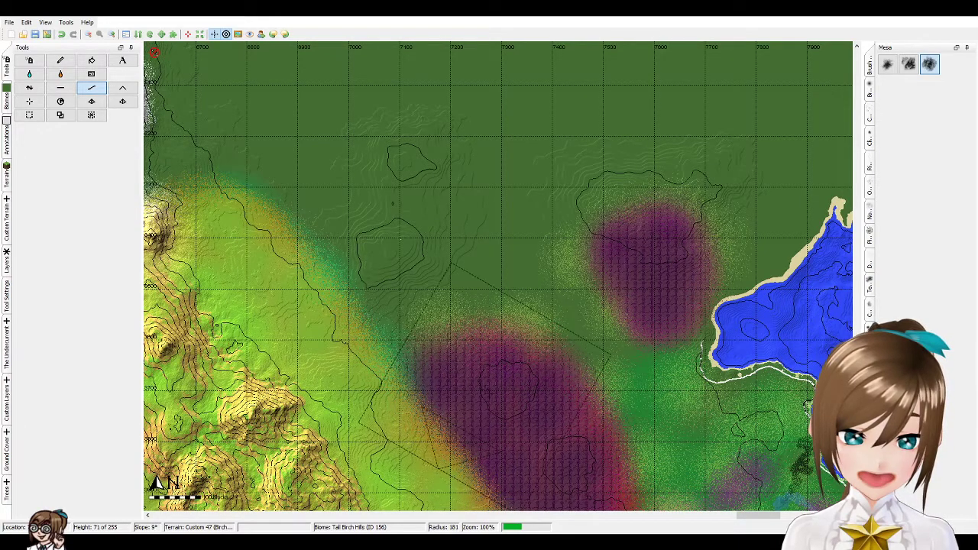
pyautogui.scroll(3, 426, 262)
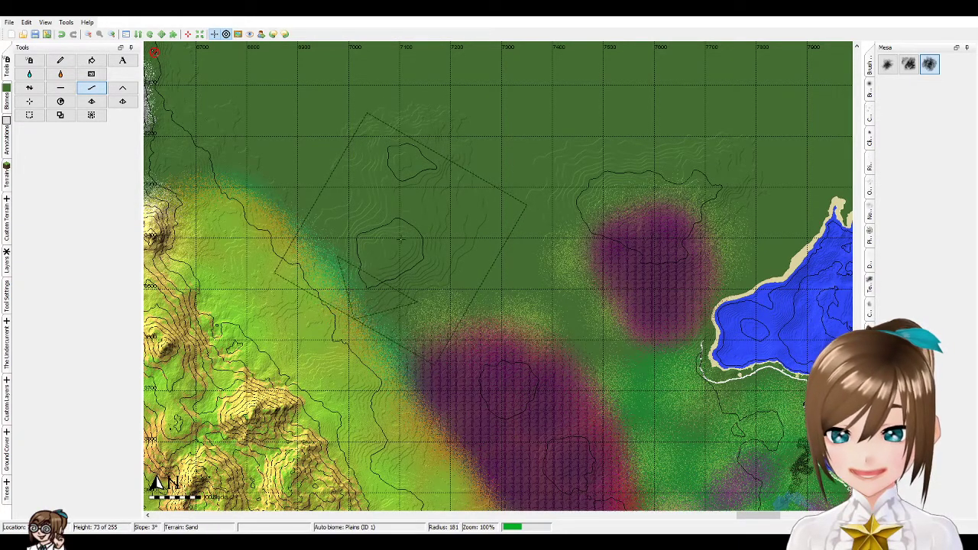
pyautogui.moveTo(856, 351); pyautogui.dragTo(857, 361)
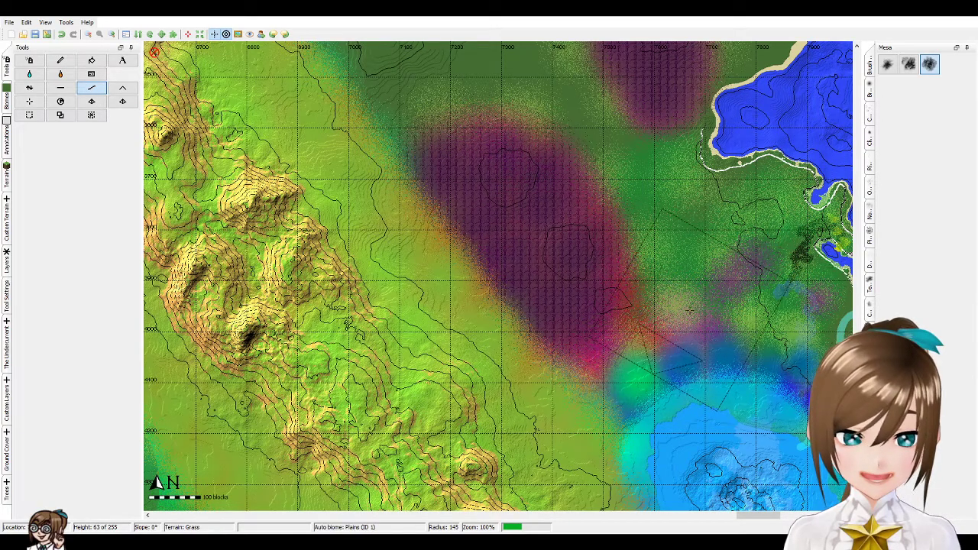
# - Survey the map from the birch coast northwest to the bare plains between the yellow mesa area and the snowy mountains
pyautogui.scroll(-2, 687, 310)
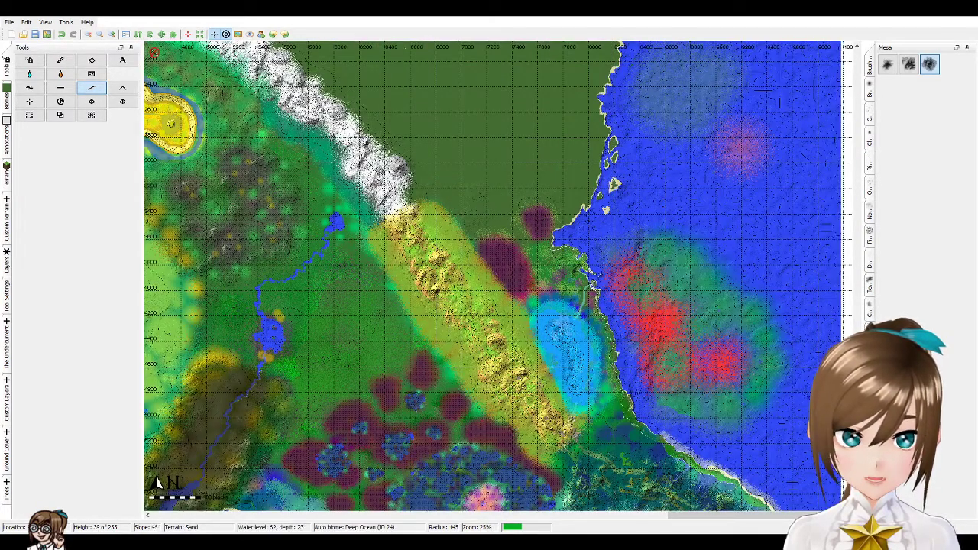
pyautogui.moveTo(857, 358); pyautogui.dragTo(856, 314)
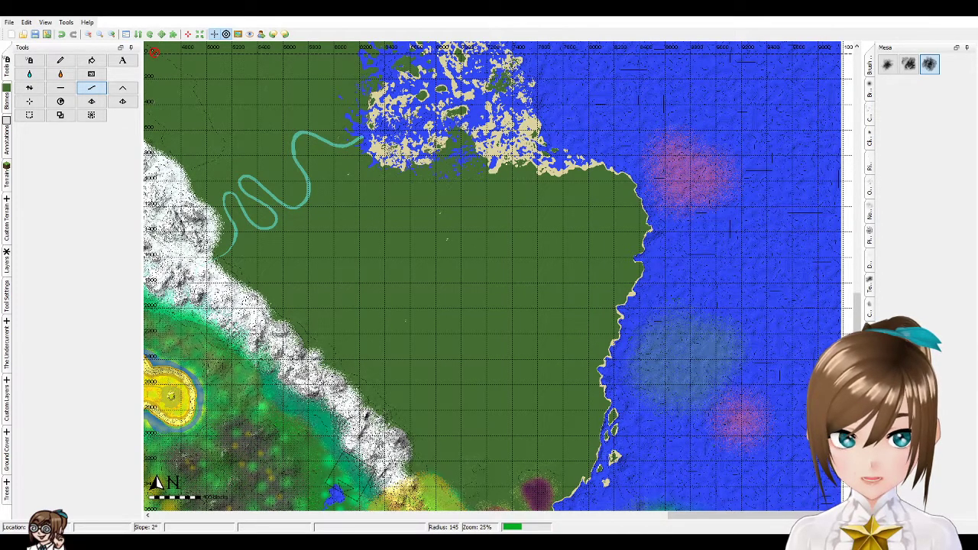
pyautogui.click(79, 275)
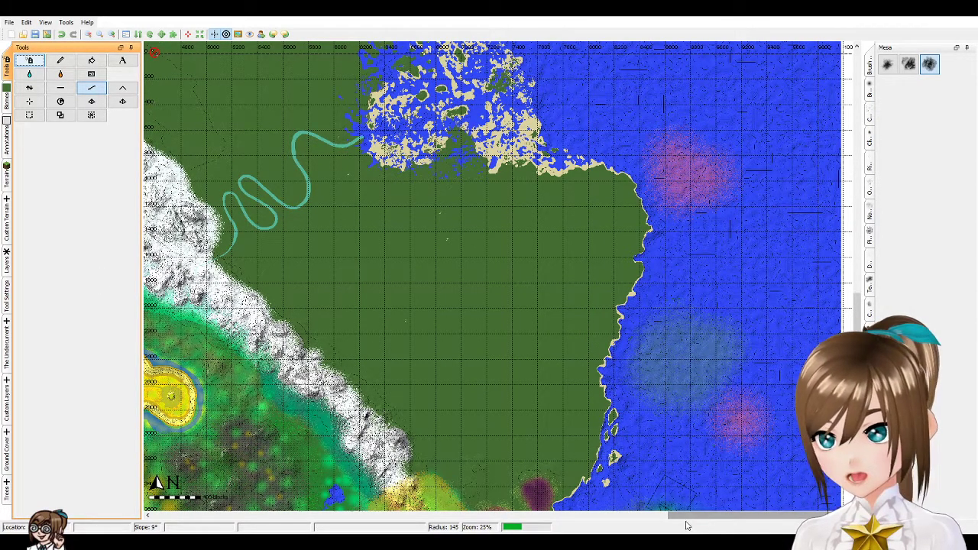
pyautogui.moveTo(686, 516); pyautogui.dragTo(572, 515)
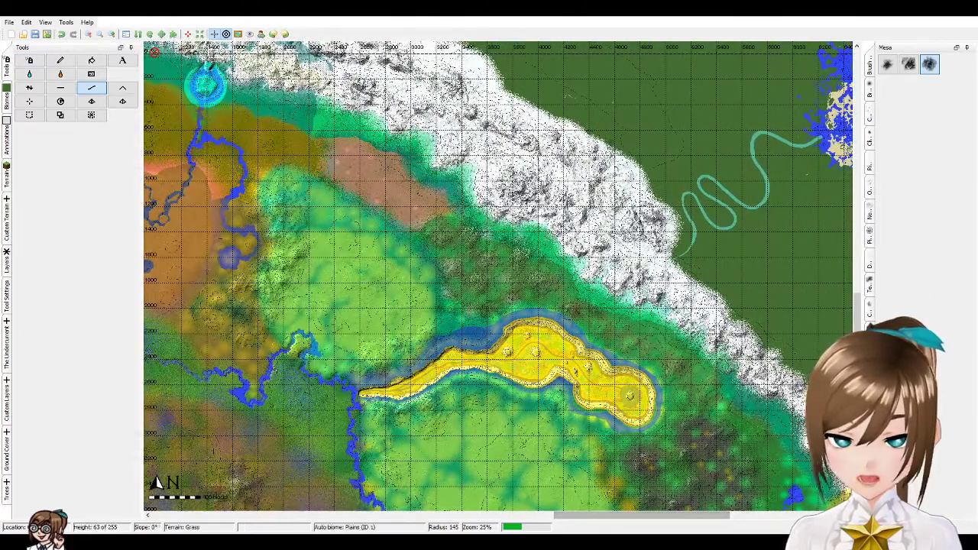
pyautogui.scroll(10, 500, 279)
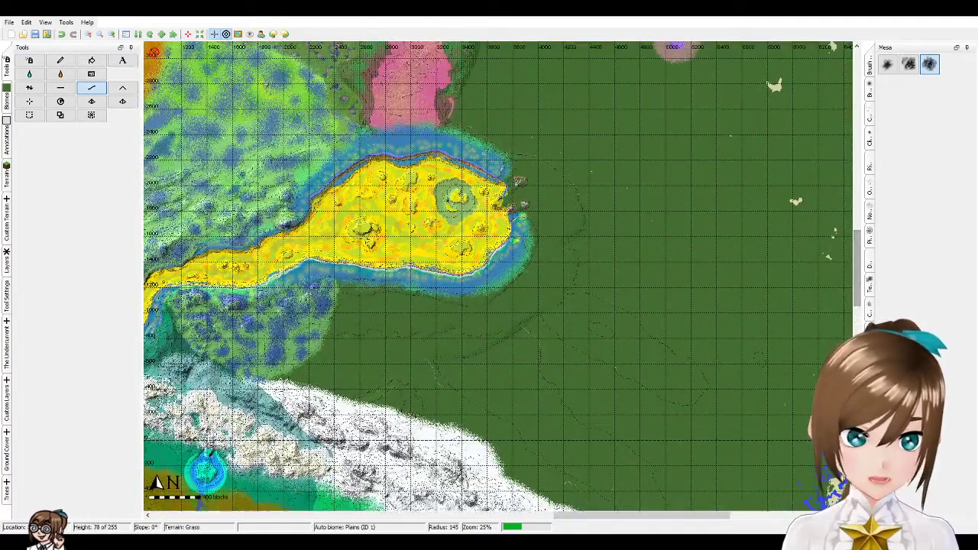
pyautogui.hotkey('ctrl', '+')
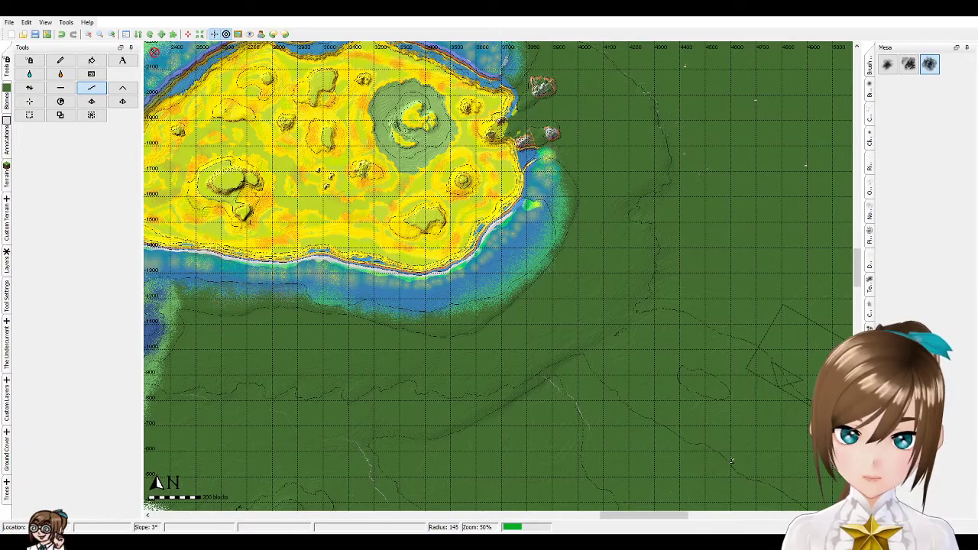
pyautogui.moveTo(856, 287); pyautogui.dragTo(856, 288)
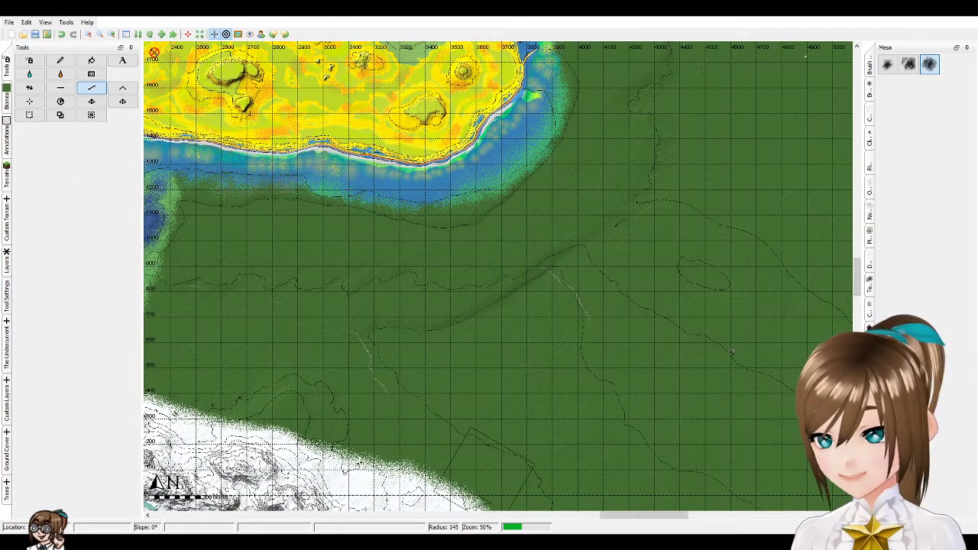
pyautogui.moveTo(640, 517); pyautogui.dragTo(605, 518)
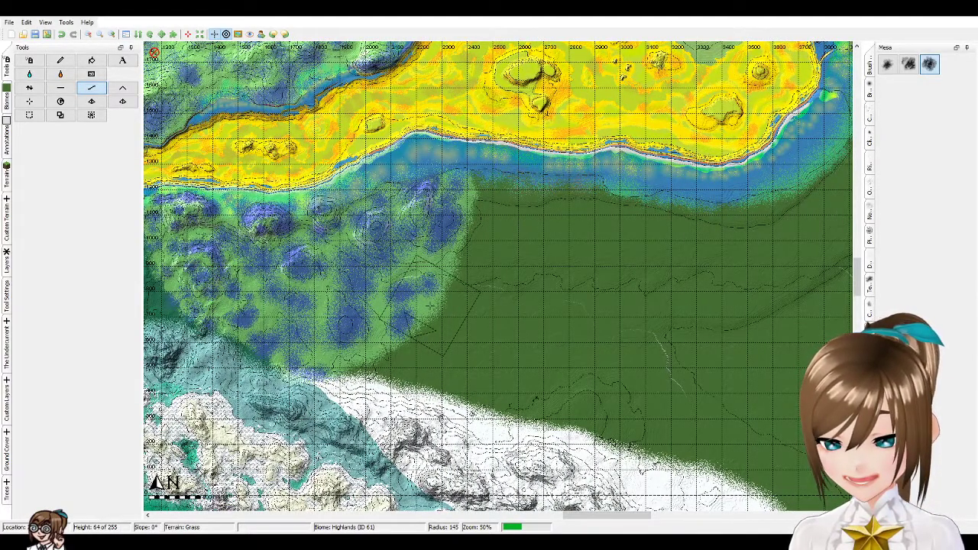
# - Activate the Spray Paint tool, remove its White Cliff Face exception and restrict it to the Plains biome with radius 300
pyautogui.click(29, 60)
pyautogui.moveTo(881, 107)
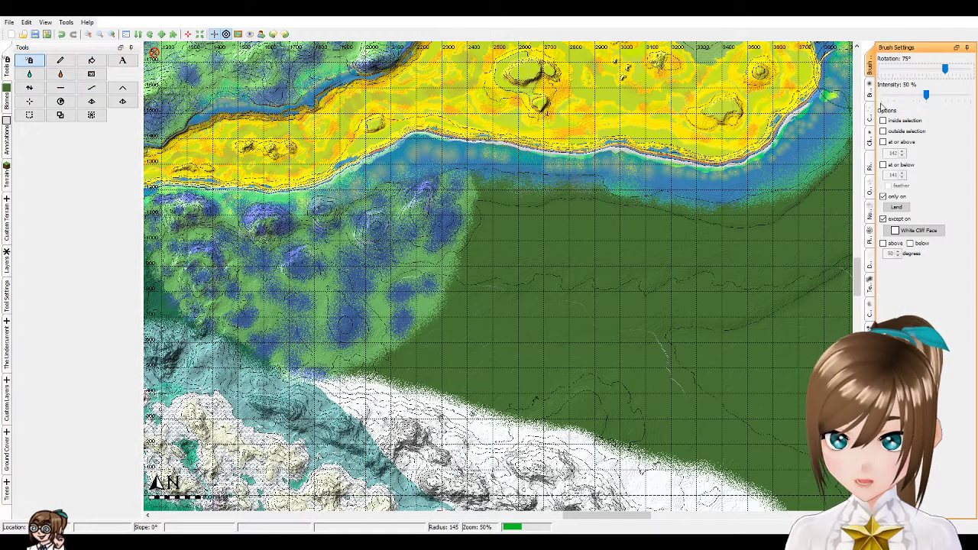
pyautogui.click(883, 219)
pyautogui.click(906, 209)
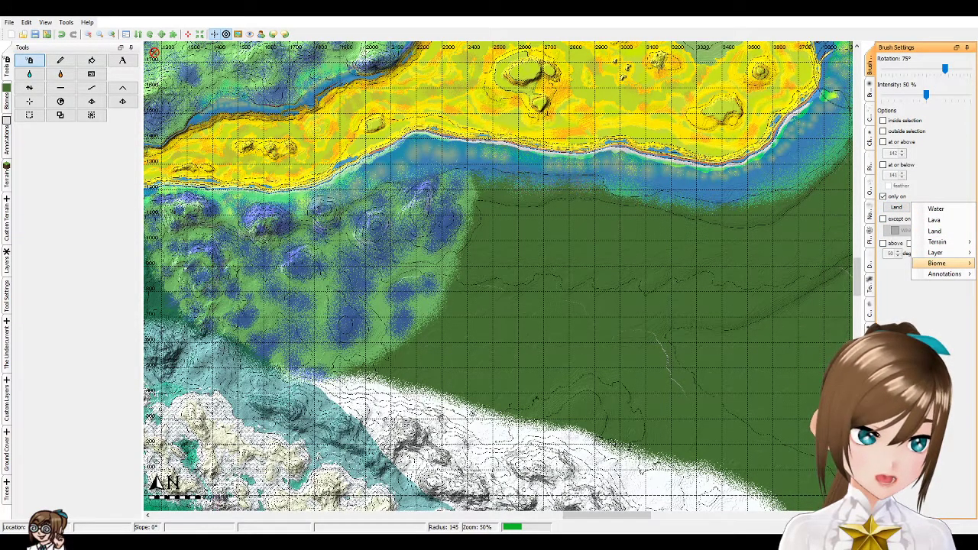
pyautogui.click(738, 357)
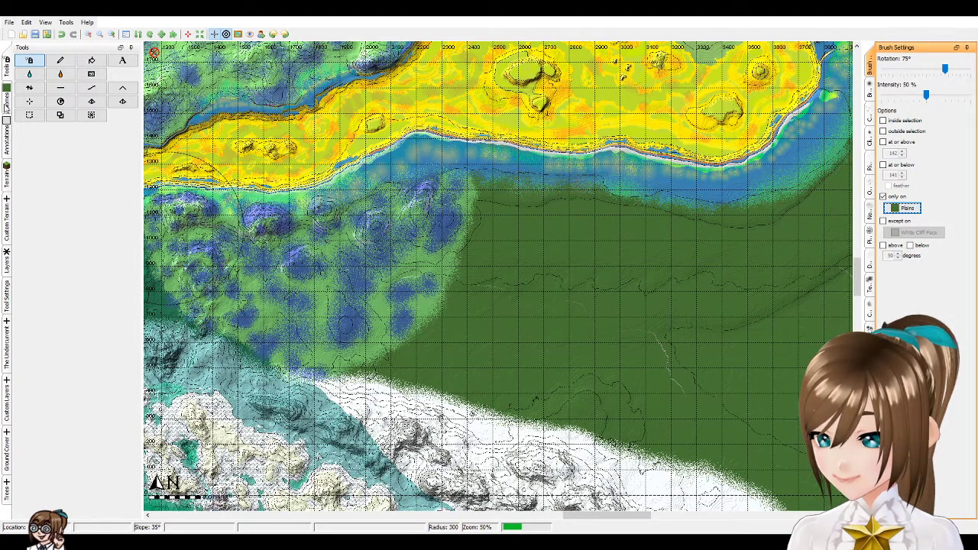
# - Paint the Moors biome at 100 % intensity over the plains between the yellow mesa area, the Highlands and the snowy mountains
pyautogui.click(6, 104)
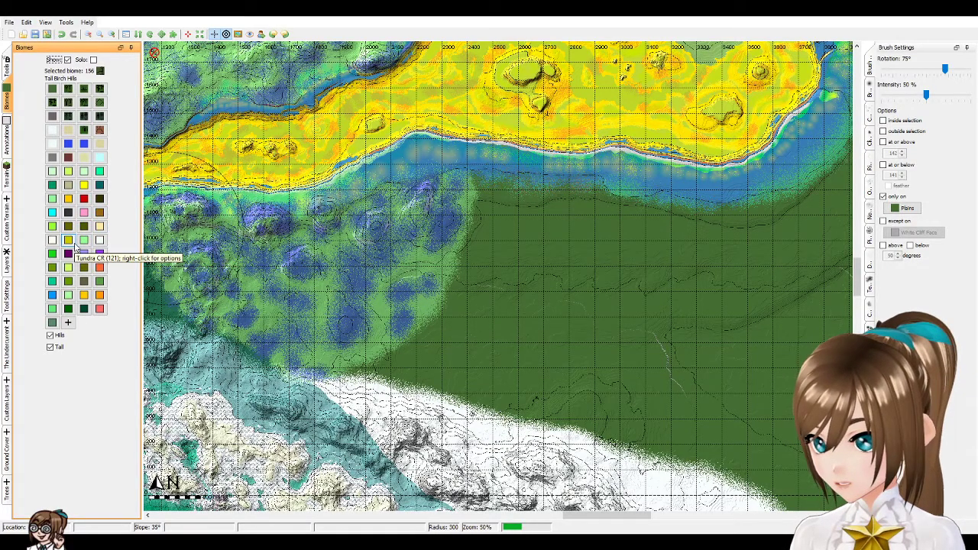
pyautogui.click(52, 226)
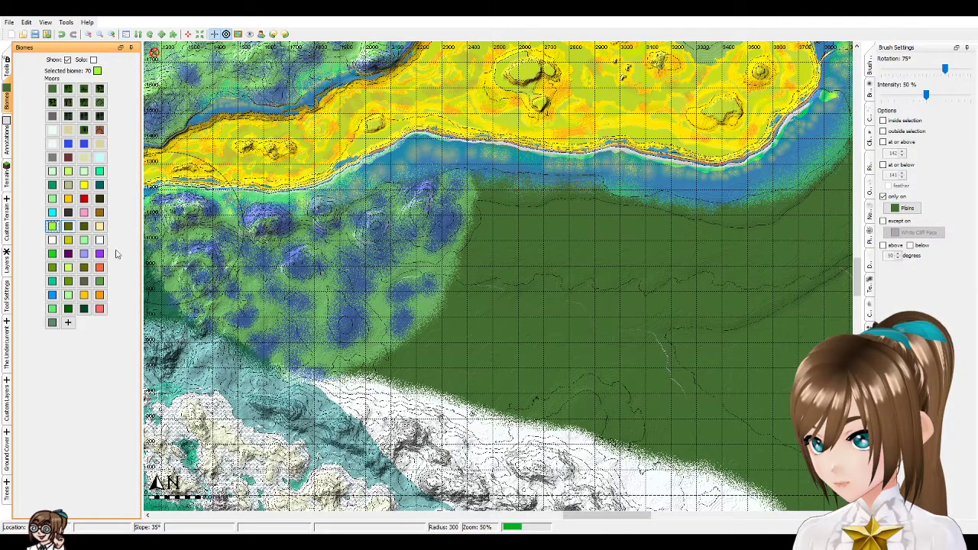
pyautogui.moveTo(428, 382)
pyautogui.mouseDown()
pyautogui.moveTo(397, 367)
pyautogui.moveTo(451, 347)
pyautogui.moveTo(486, 369)
pyautogui.mouseUp()
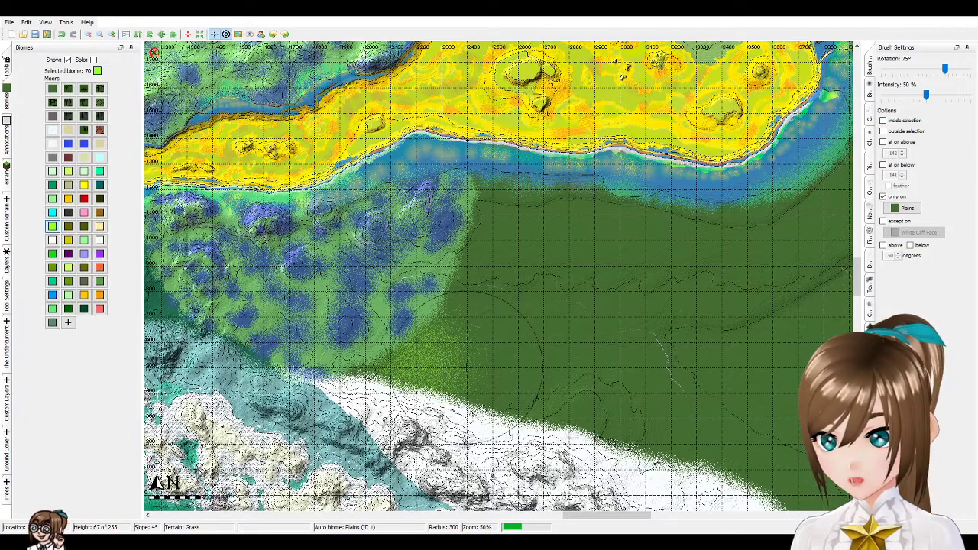
pyautogui.moveTo(927, 95); pyautogui.dragTo(970, 96)
pyautogui.moveTo(380, 365)
pyautogui.mouseDown()
pyautogui.moveTo(367, 373)
pyautogui.moveTo(397, 355)
pyautogui.moveTo(466, 367)
pyautogui.moveTo(527, 221)
pyautogui.moveTo(502, 225)
pyautogui.moveTo(527, 215)
pyautogui.moveTo(481, 244)
pyautogui.moveTo(489, 267)
pyautogui.moveTo(469, 303)
pyautogui.moveTo(500, 363)
pyautogui.moveTo(559, 386)
pyautogui.moveTo(588, 227)
pyautogui.moveTo(546, 206)
pyautogui.moveTo(473, 336)
pyautogui.moveTo(582, 305)
pyautogui.mouseUp()
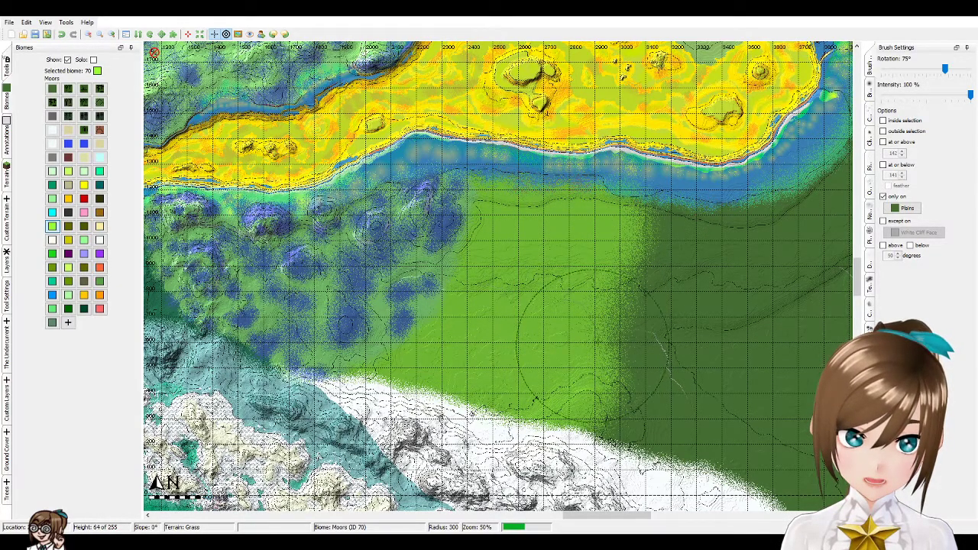
# - Inspect the terrain of the new Moors area and extend its northeastern part further east along the mesa's blue border
pyautogui.scroll(2, 512, 323)
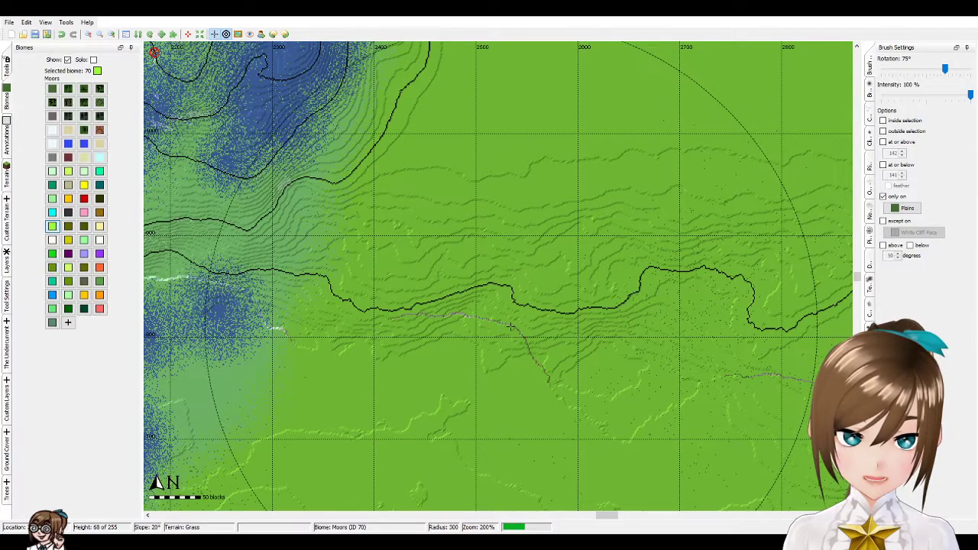
pyautogui.scroll(1, 509, 316)
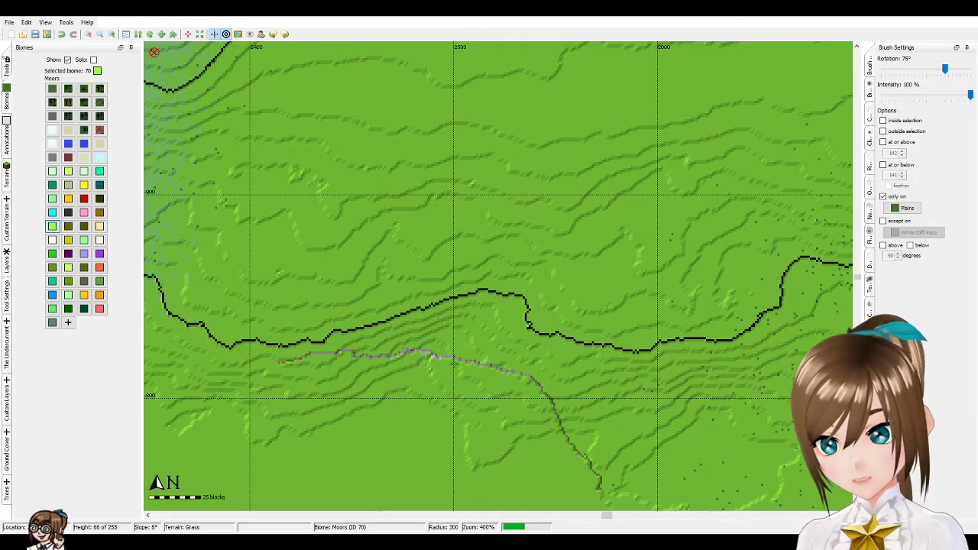
pyautogui.scroll(-1, 466, 349)
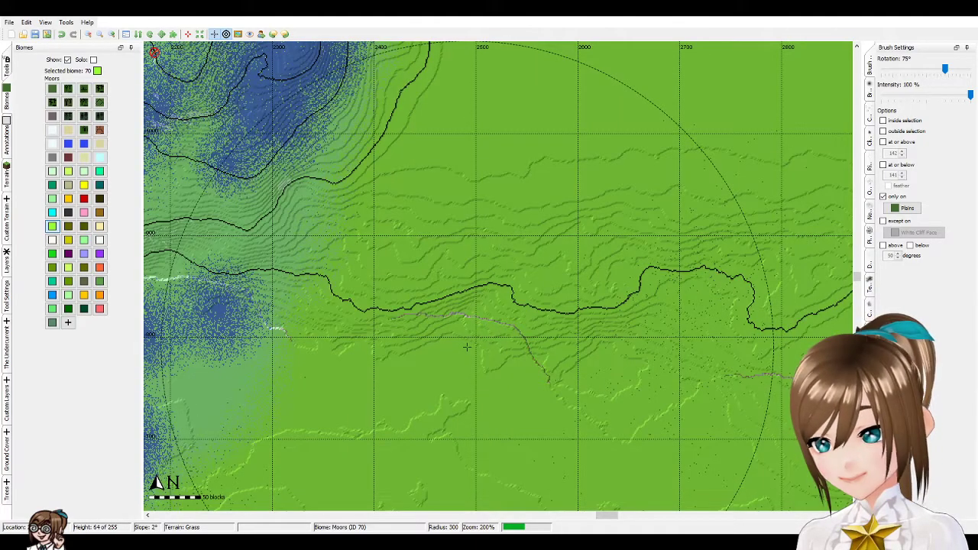
pyautogui.scroll(-2, 466, 349)
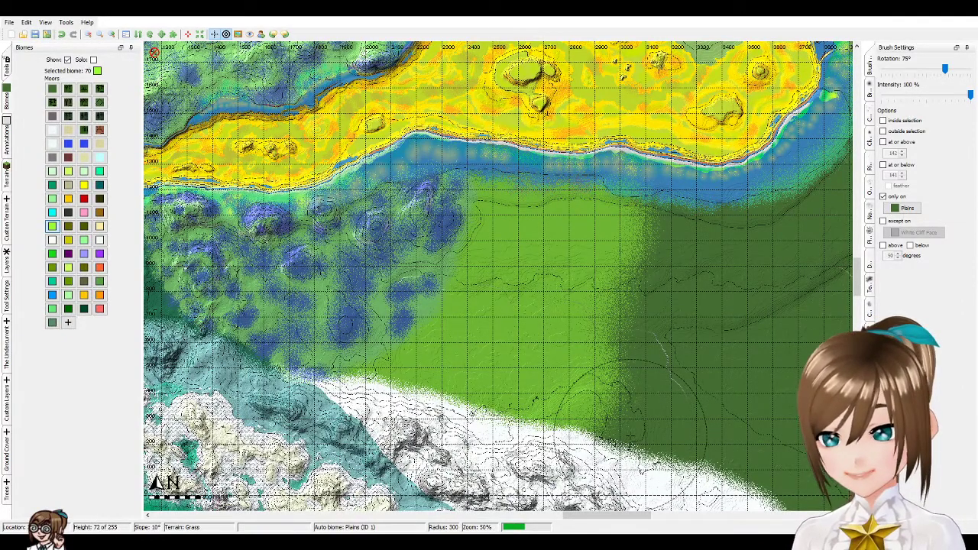
pyautogui.moveTo(603, 518); pyautogui.dragTo(629, 517)
pyautogui.moveTo(440, 250)
pyautogui.mouseDown()
pyautogui.moveTo(471, 234)
pyautogui.moveTo(392, 283)
pyautogui.moveTo(425, 293)
pyautogui.mouseUp()
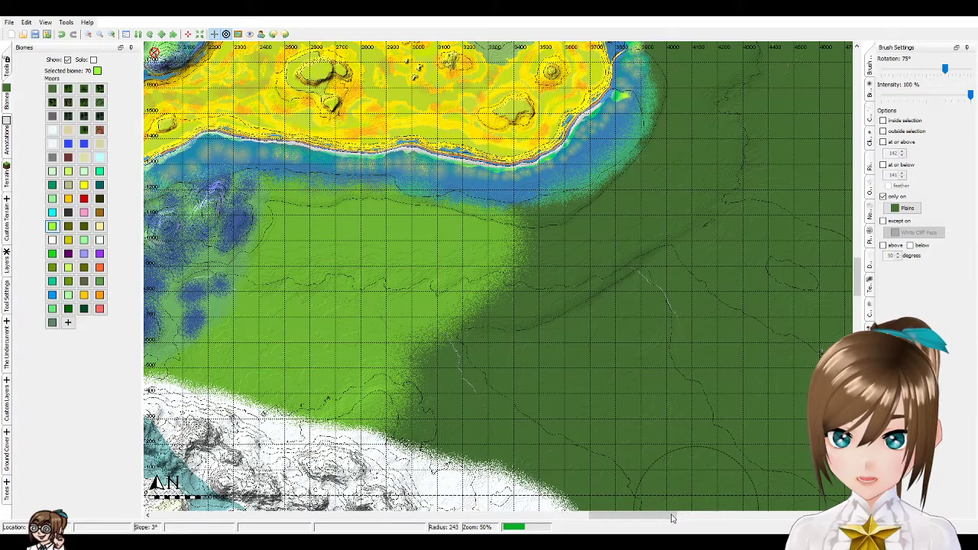
# - Select the Deep Cold Ocean biome, set the brush intensity to 72 % and remove the Plains-only restriction
pyautogui.scroll(1, 220, 245)
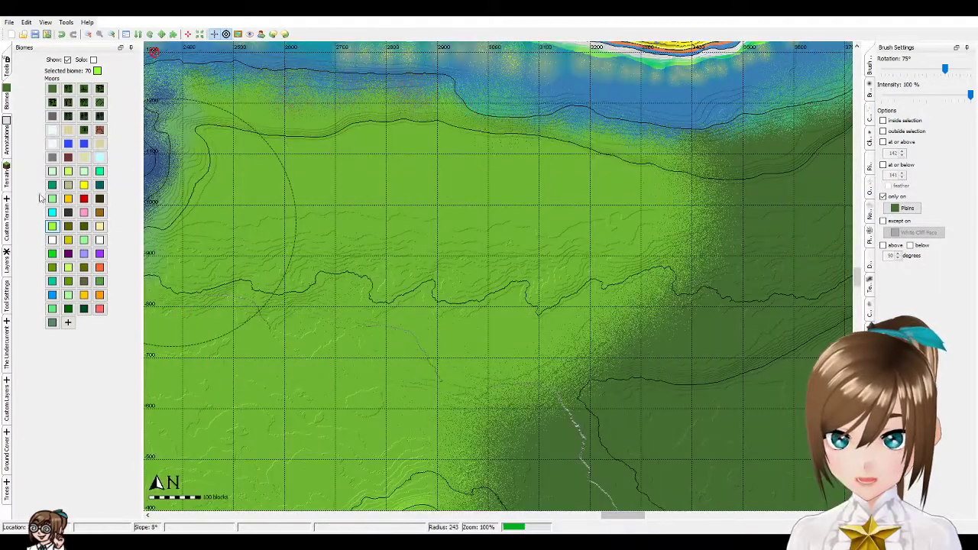
pyautogui.click(13, 305)
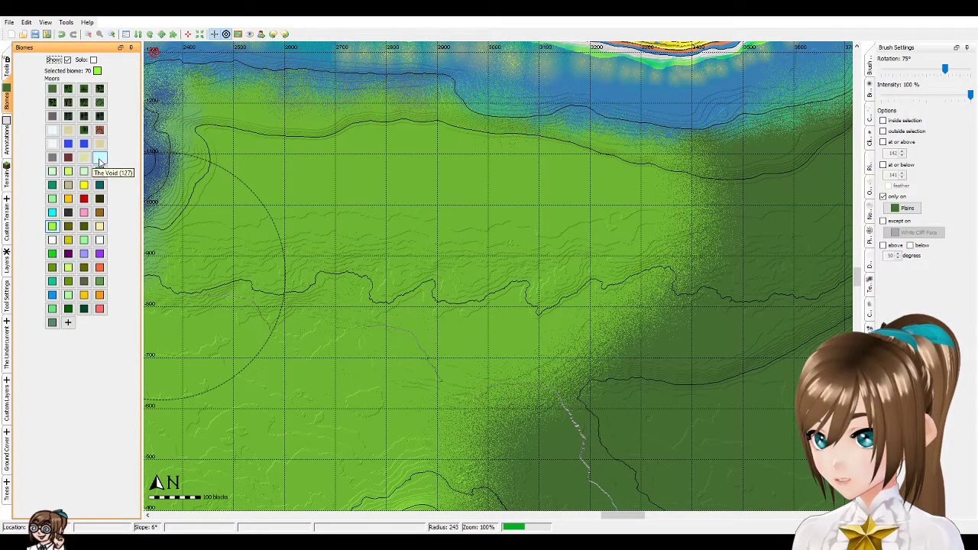
pyautogui.click(68, 143)
pyautogui.click(61, 347)
pyautogui.click(61, 382)
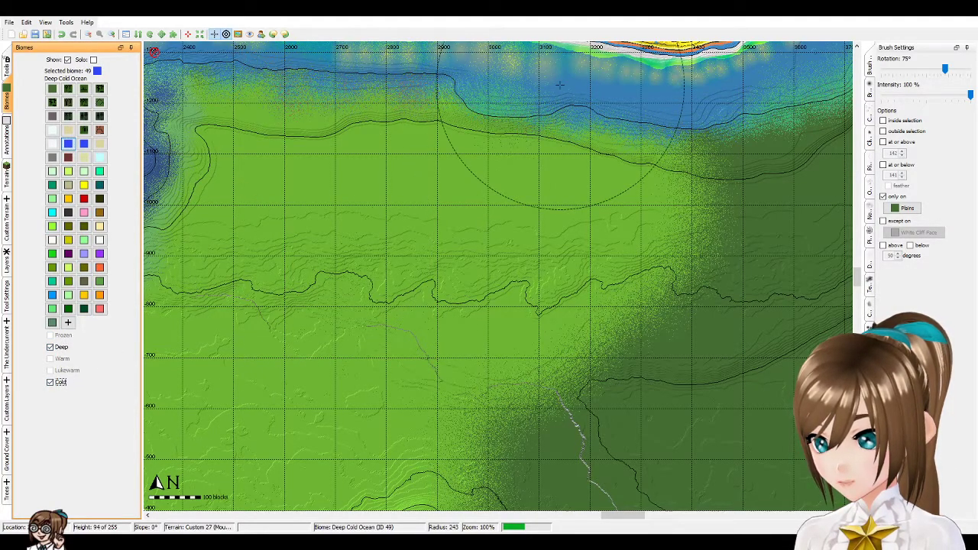
pyautogui.scroll(-1, 474, 229)
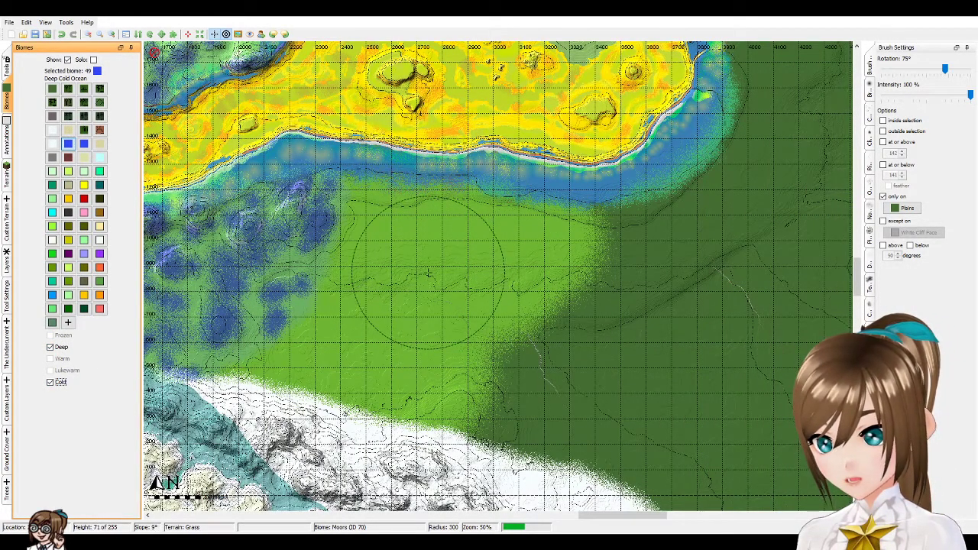
pyautogui.scroll(-5, 534, 244)
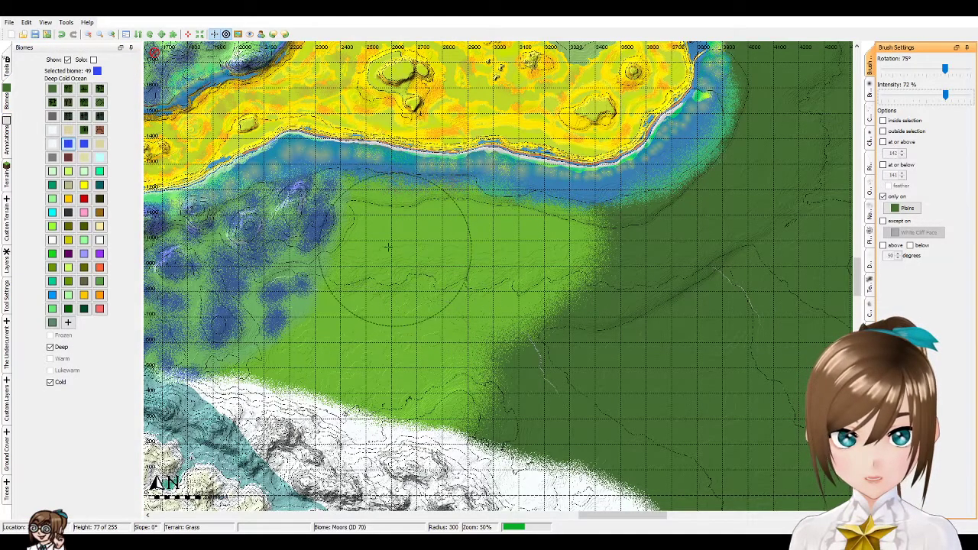
pyautogui.scroll(-3, 412, 298)
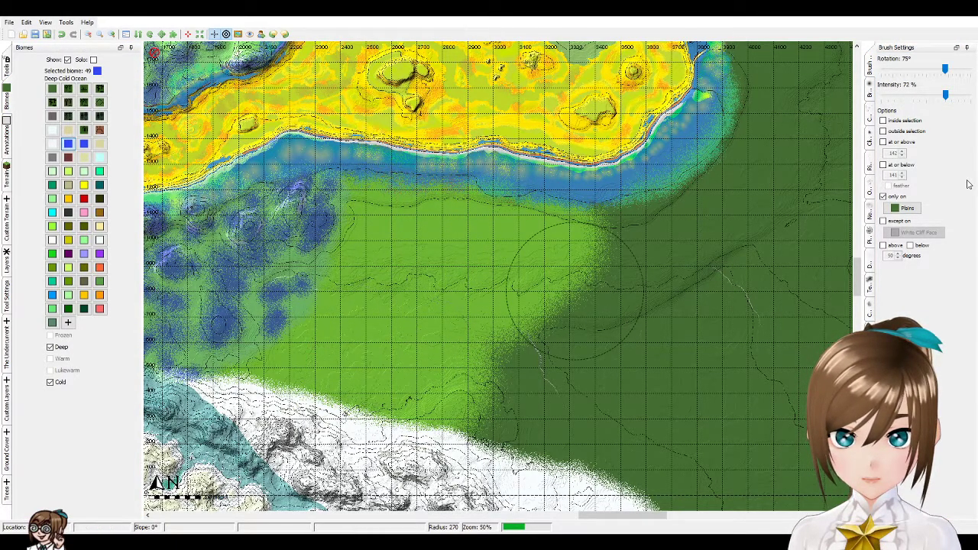
pyautogui.click(883, 196)
# - Spray scattered Deep Cold Ocean patches of varying radius across the Moors area between the mesa border and the snowy mountains
pyautogui.click(390, 221)
pyautogui.scroll(-3, 447, 287)
pyautogui.moveTo(436, 316)
pyautogui.mouseDown()
pyautogui.moveTo(349, 316)
pyautogui.moveTo(304, 345)
pyautogui.mouseUp()
pyautogui.scroll(3, 478, 275)
pyautogui.click(546, 246)
pyautogui.scroll(-1, 542, 243)
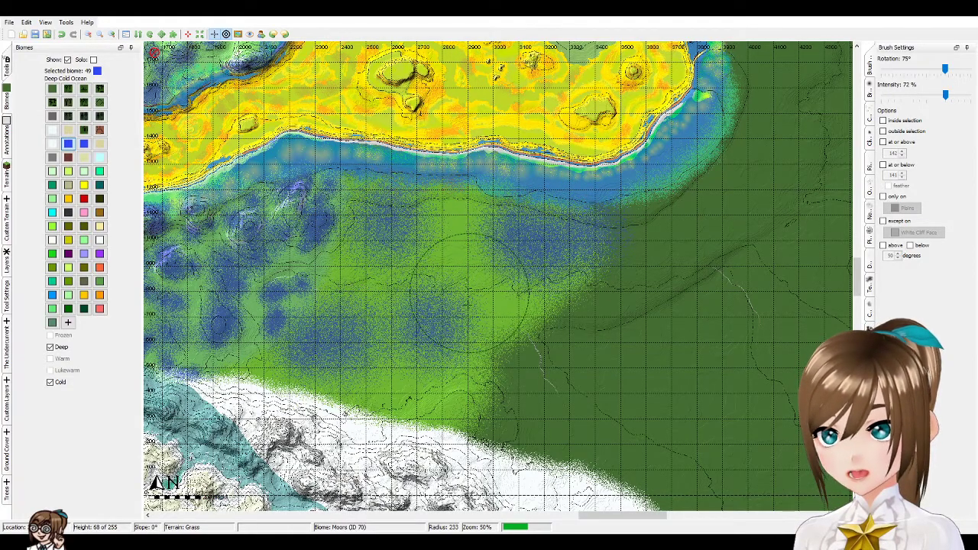
pyautogui.click(451, 403)
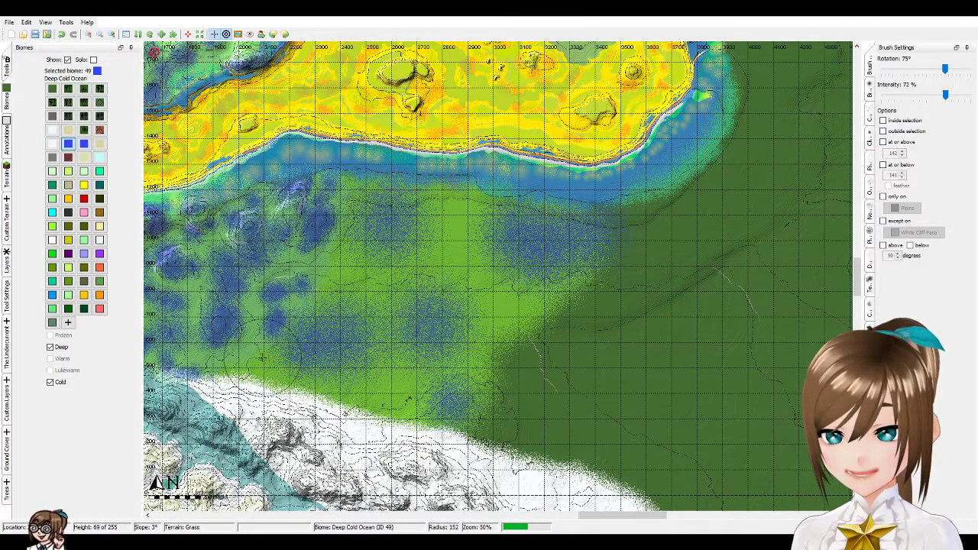
pyautogui.scroll(1, 267, 352)
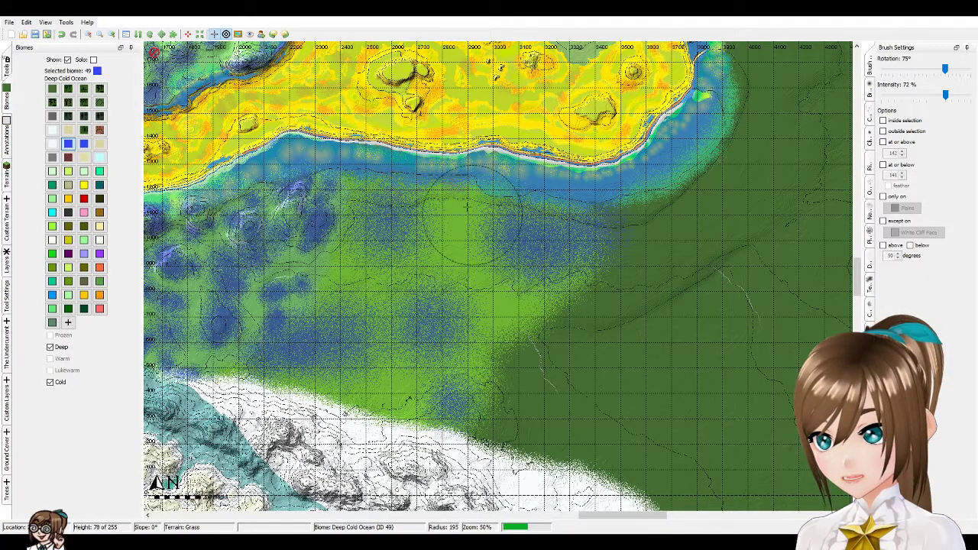
pyautogui.scroll(1, 504, 339)
pyautogui.click(505, 309)
pyautogui.scroll(-2, 473, 352)
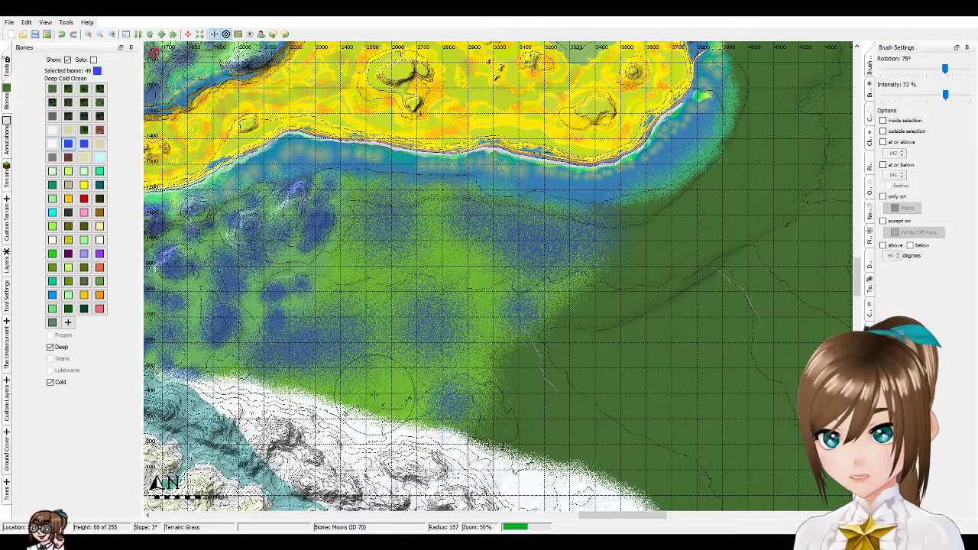
# - Look through the custom terrain, custom layers, trees and ground covers, and choose Highland/moor cover for the Spray Paint tool
pyautogui.press('+')
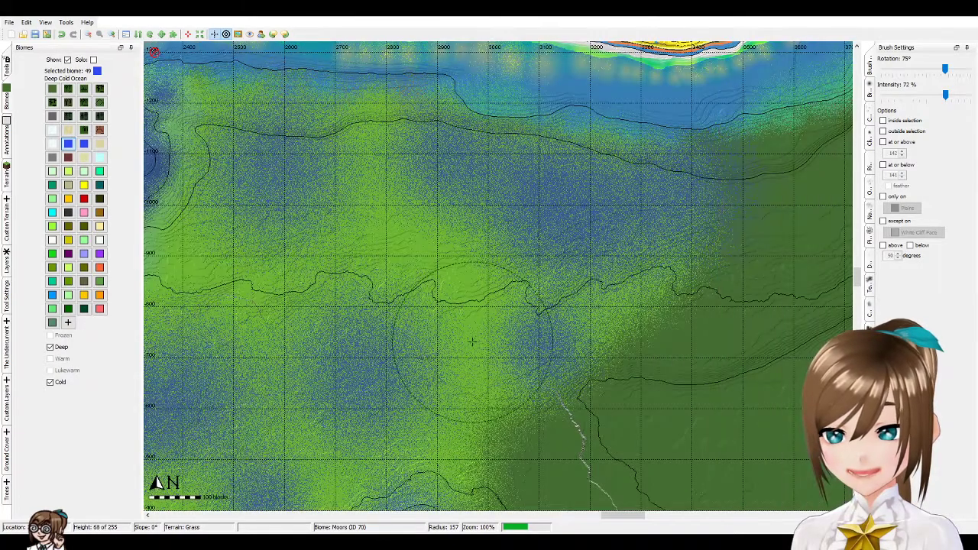
pyautogui.click(8, 68)
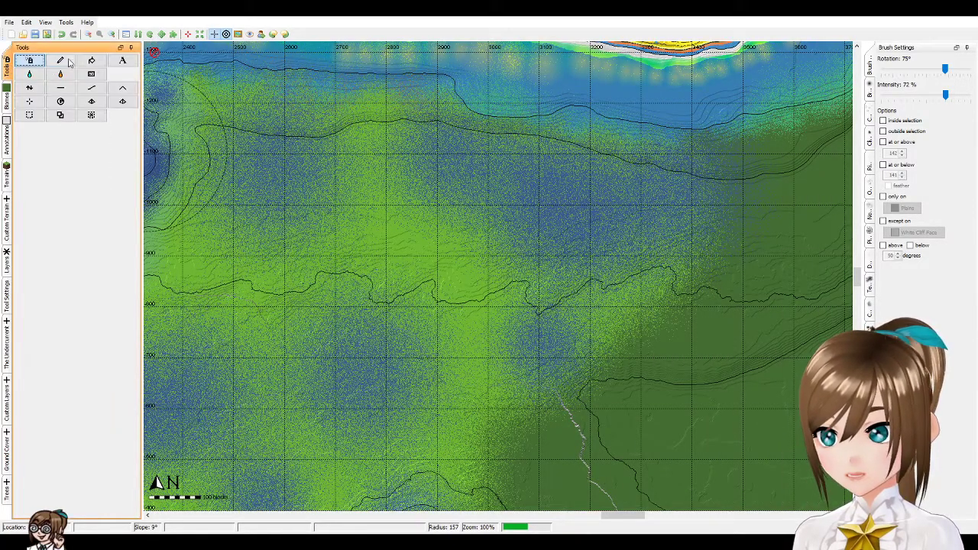
pyautogui.click(38, 65)
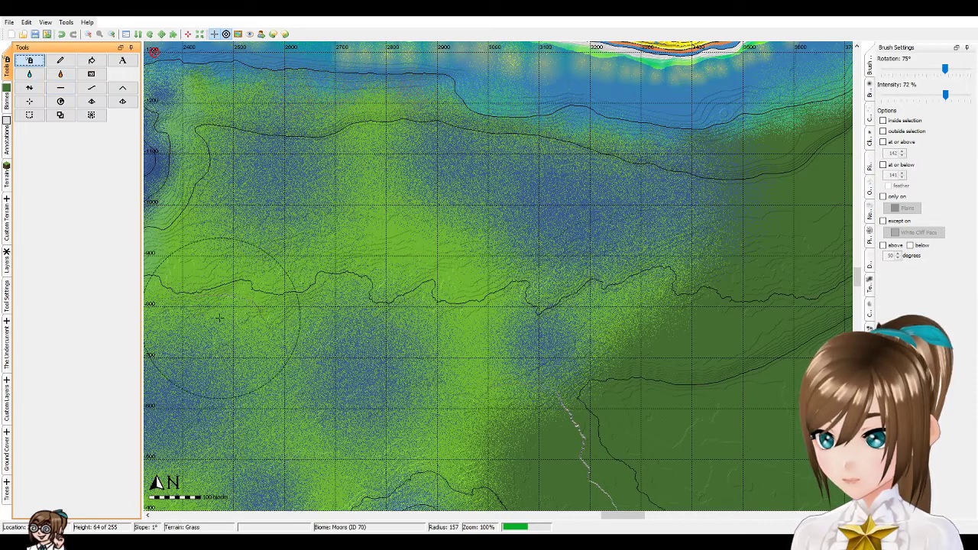
pyautogui.click(6, 239)
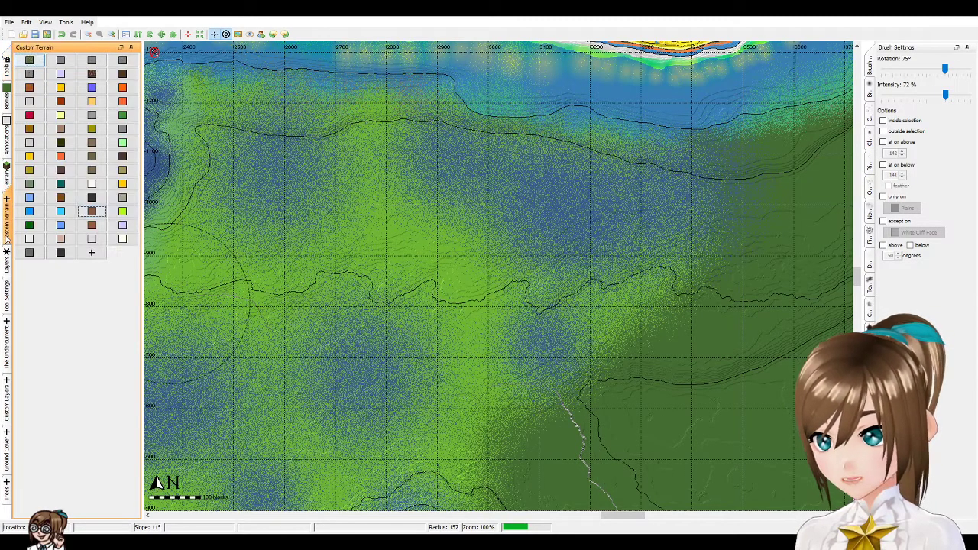
pyautogui.click(6, 419)
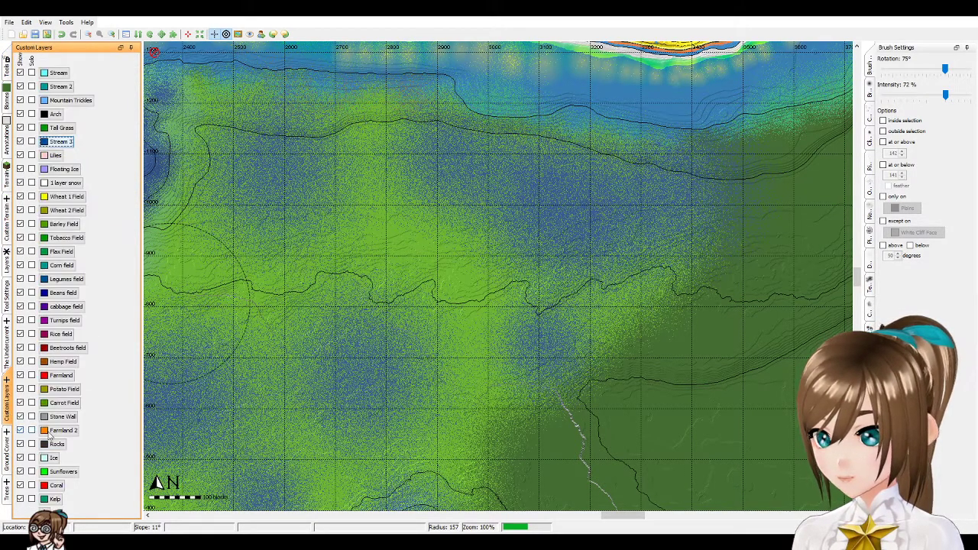
pyautogui.click(7, 491)
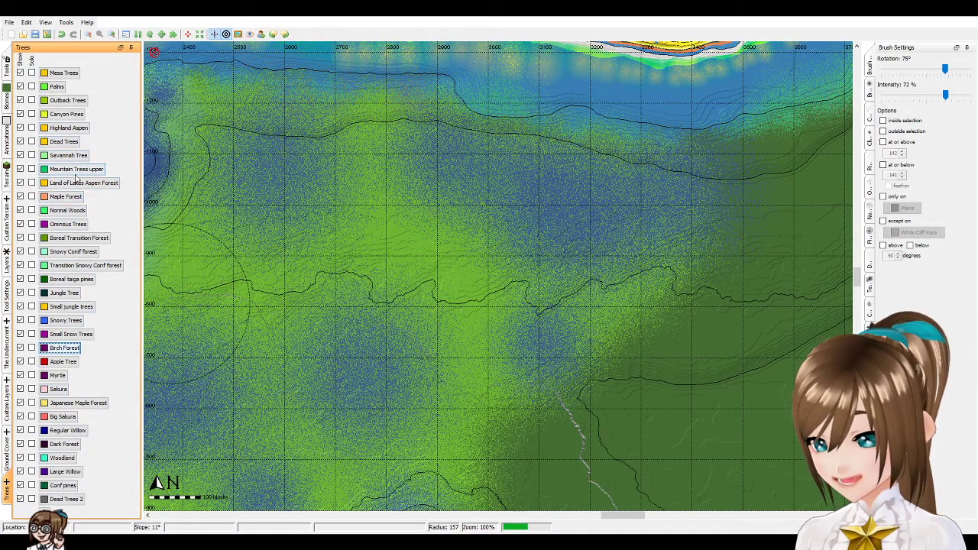
pyautogui.click(8, 418)
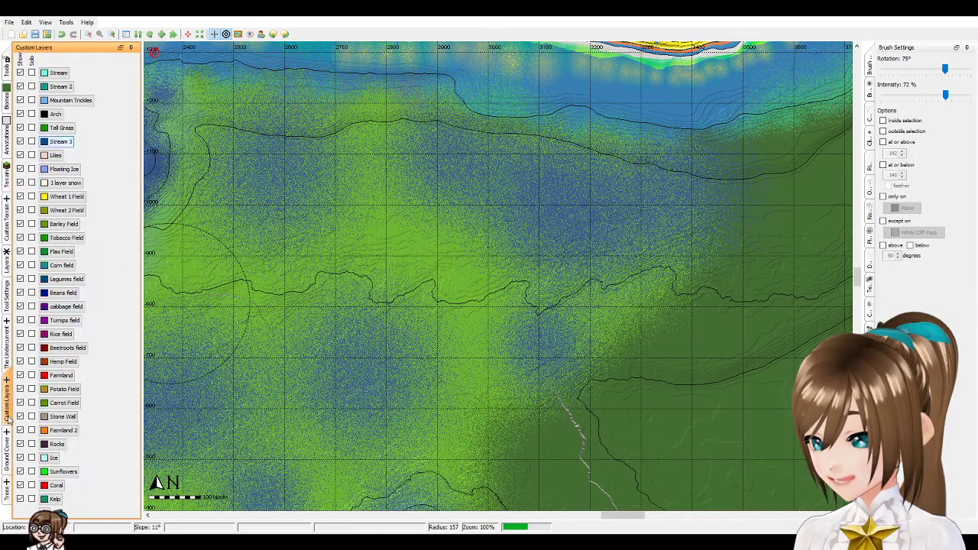
pyautogui.click(9, 456)
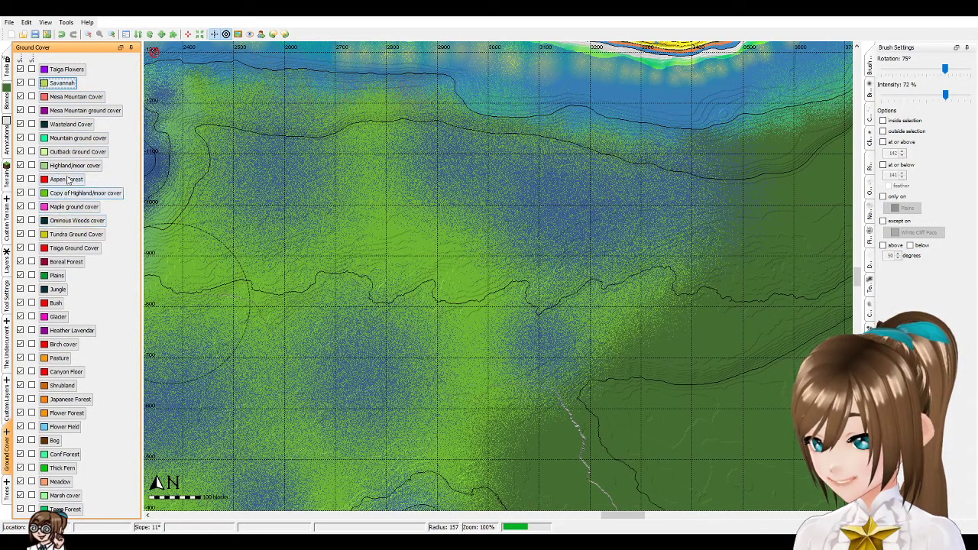
pyautogui.click(5, 69)
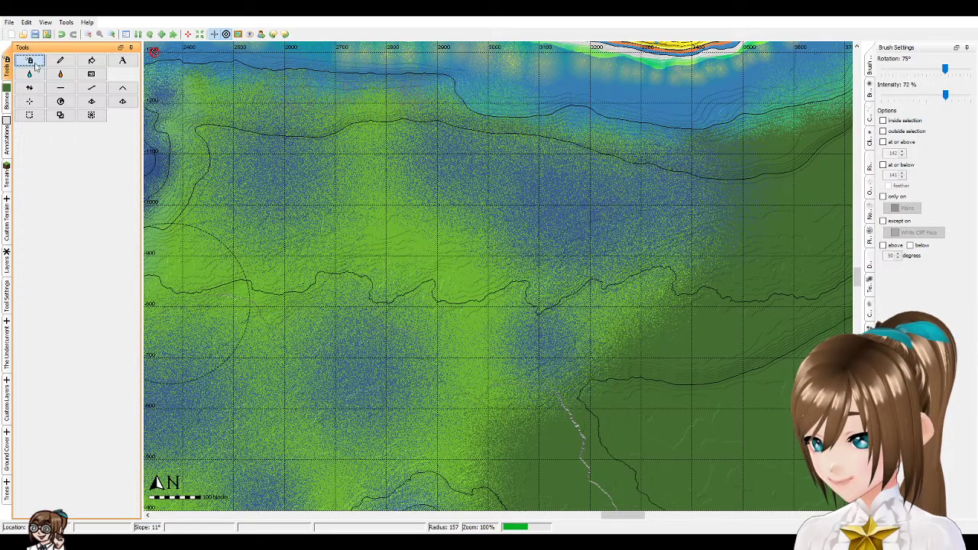
# - Spray the Highland/moor cover over the whole Moors area at 72 % intensity, starting with radius 300
pyautogui.scroll(-1, 404, 283)
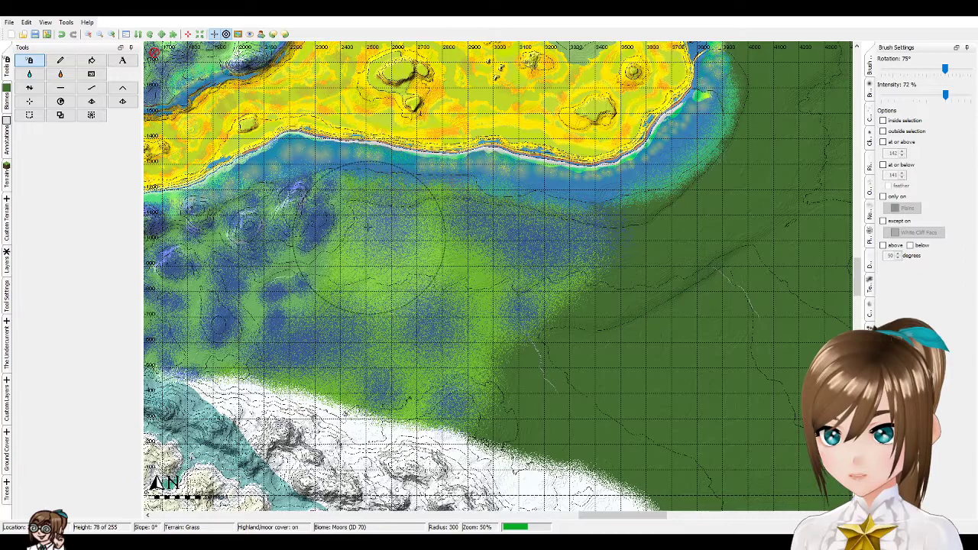
pyautogui.scroll(-2, 374, 223)
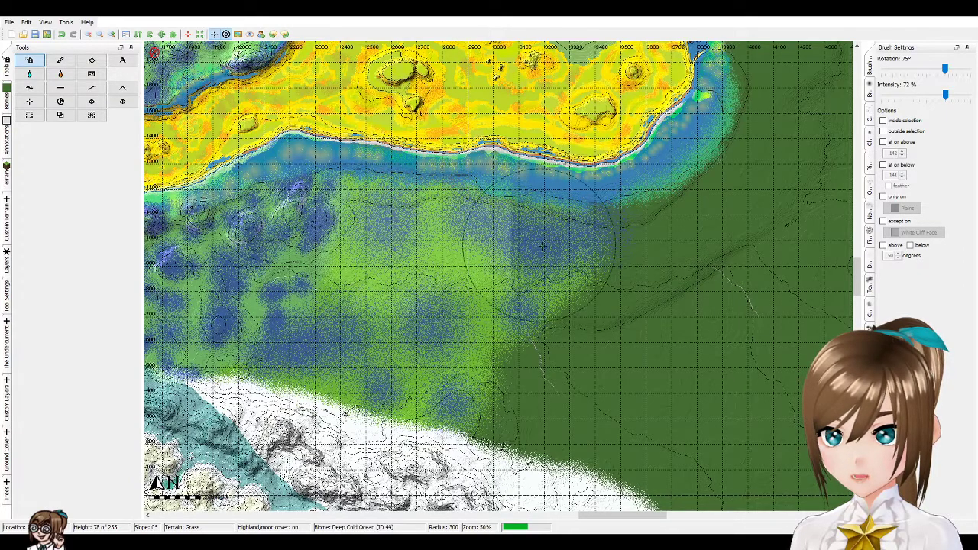
pyautogui.scroll(-2, 557, 247)
pyautogui.moveTo(557, 246)
pyautogui.mouseDown()
pyautogui.moveTo(524, 238)
pyautogui.moveTo(451, 372)
pyautogui.moveTo(368, 372)
pyautogui.moveTo(312, 353)
pyautogui.moveTo(255, 351)
pyautogui.moveTo(260, 363)
pyautogui.moveTo(399, 308)
pyautogui.mouseUp()
pyautogui.scroll(2, 447, 371)
pyautogui.scroll(-1, 255, 352)
# - Select the ground cover layer "Copy of Highland/moor cover" and rename it Highland
pyautogui.moveTo(623, 516); pyautogui.dragTo(597, 515)
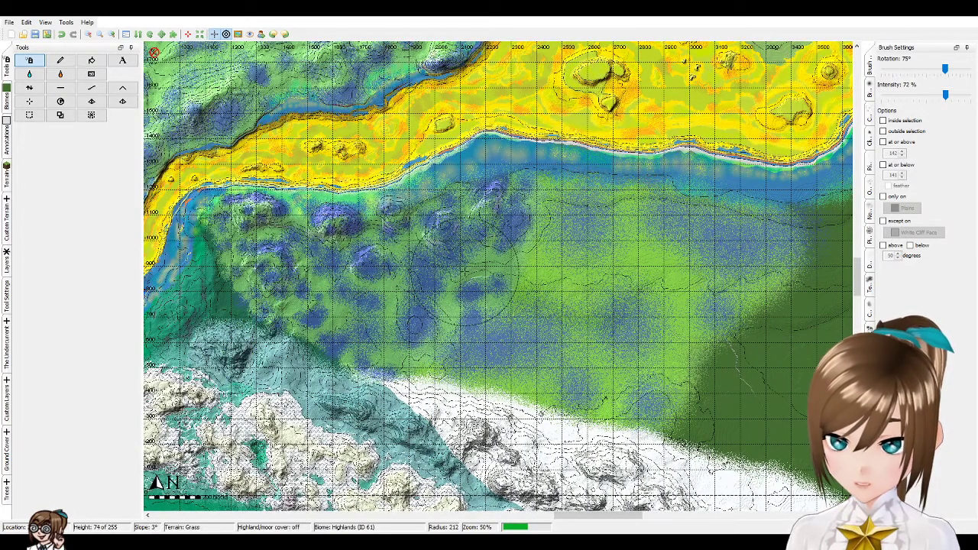
pyautogui.scroll(1, 465, 269)
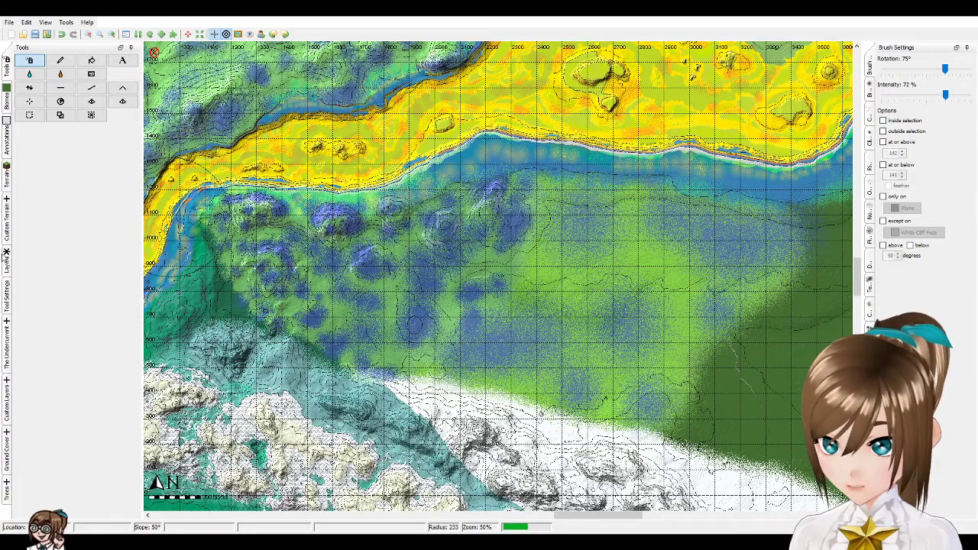
pyautogui.click(7, 492)
pyautogui.click(6, 463)
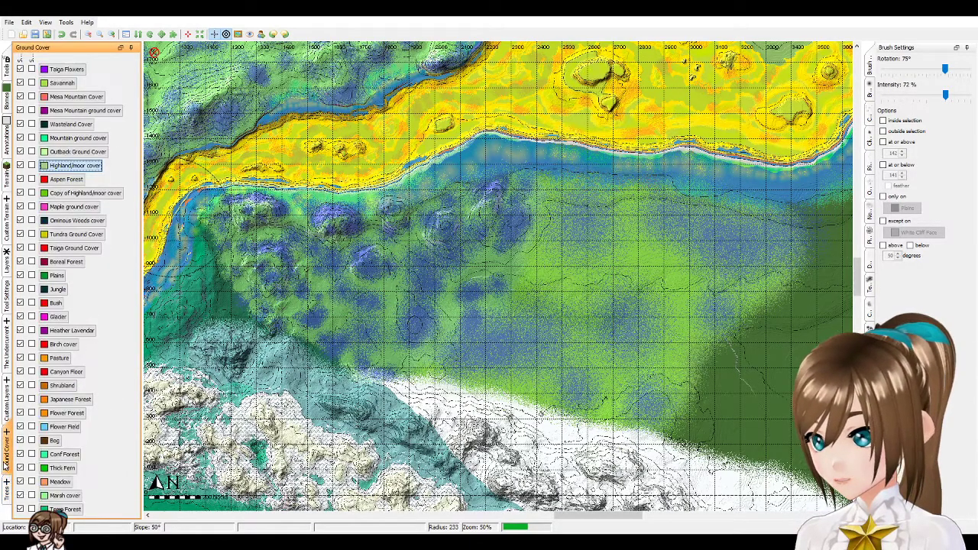
pyautogui.click(84, 193)
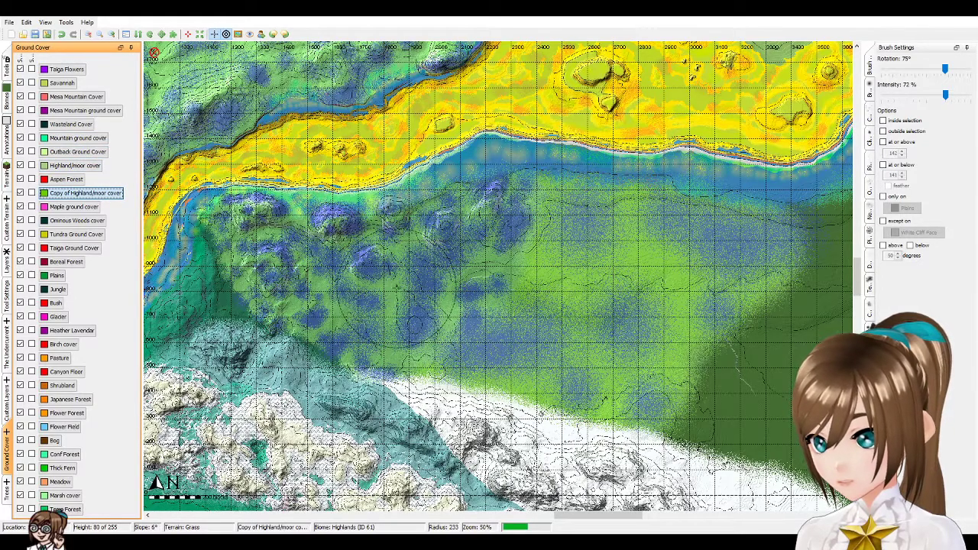
pyautogui.rightClick(85, 195)
pyautogui.click(109, 199)
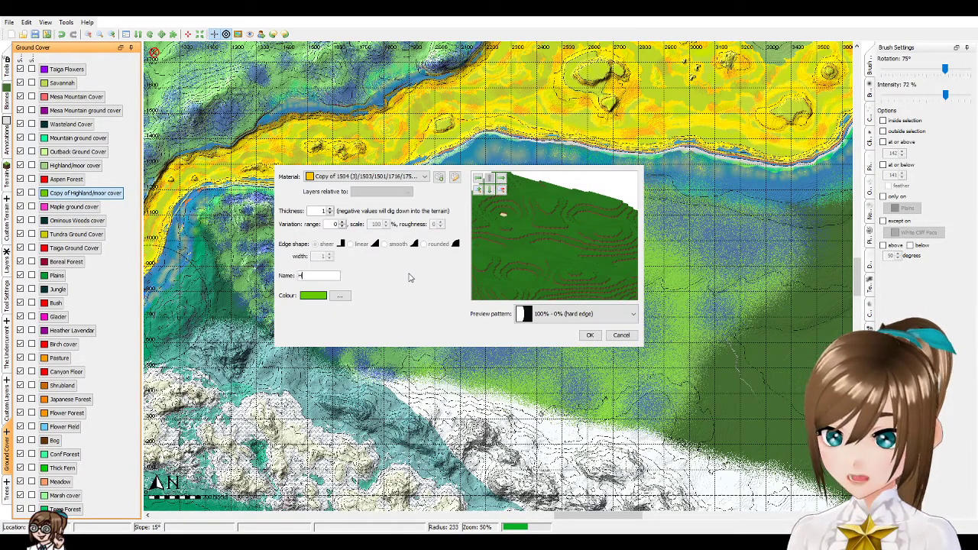
pyautogui.click(590, 335)
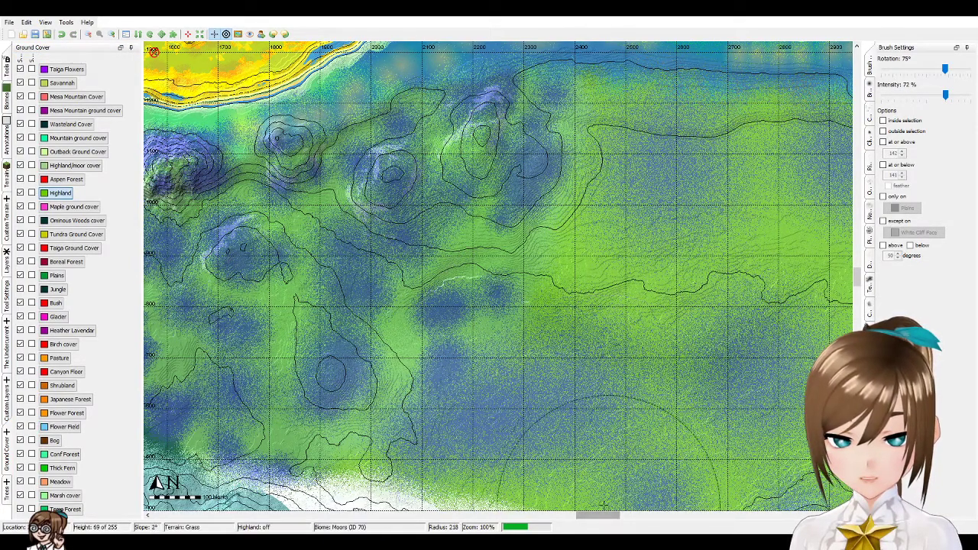
# - Spray the Highland ground cover over the Highlands hills west of the Moors at 72 % intensity
pyautogui.press('Left')
pyautogui.press('Left')
pyautogui.scroll(-2, 328, 220)
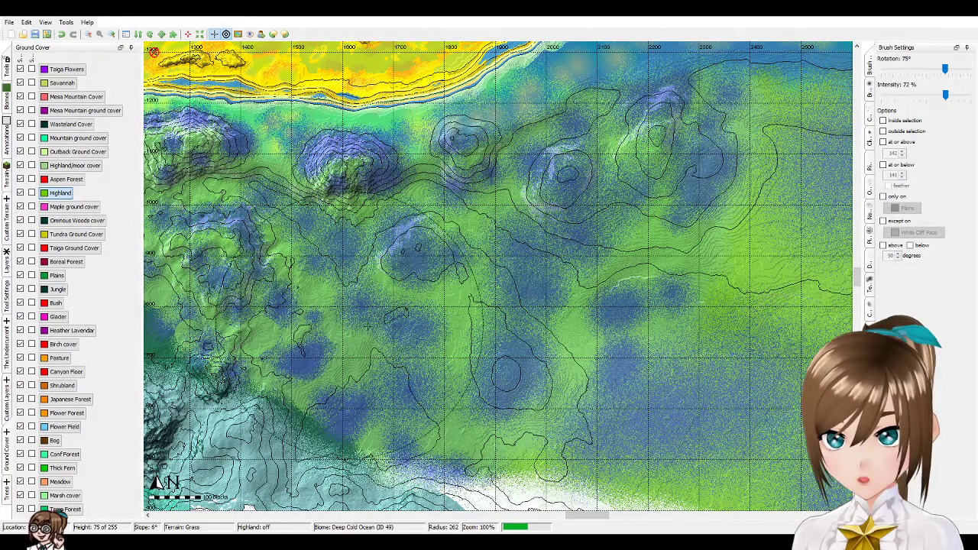
pyautogui.moveTo(600, 521); pyautogui.dragTo(583, 522)
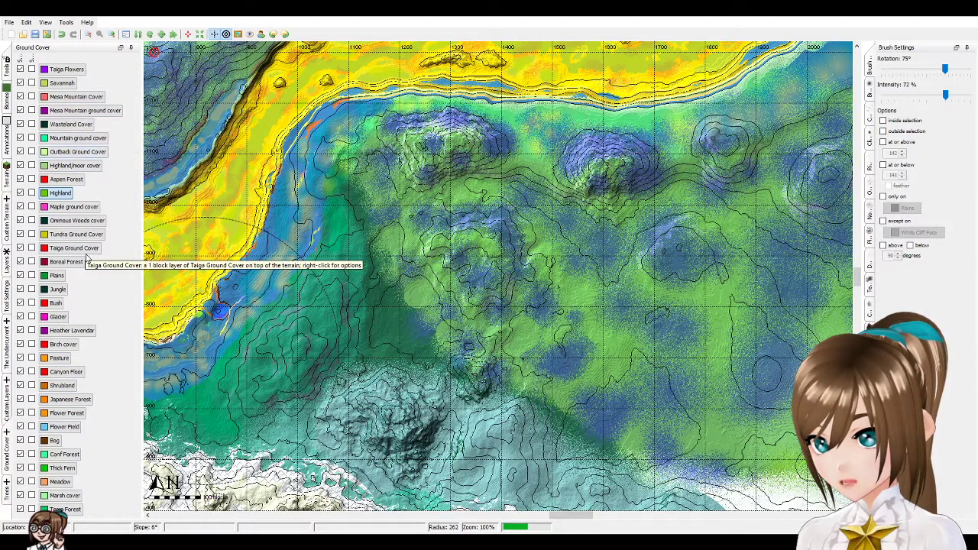
# - Select Mountain ground cover, try restricting it to Mountain dirt, remove that restriction and spray the cover over the Alp Foothills
pyautogui.click(77, 137)
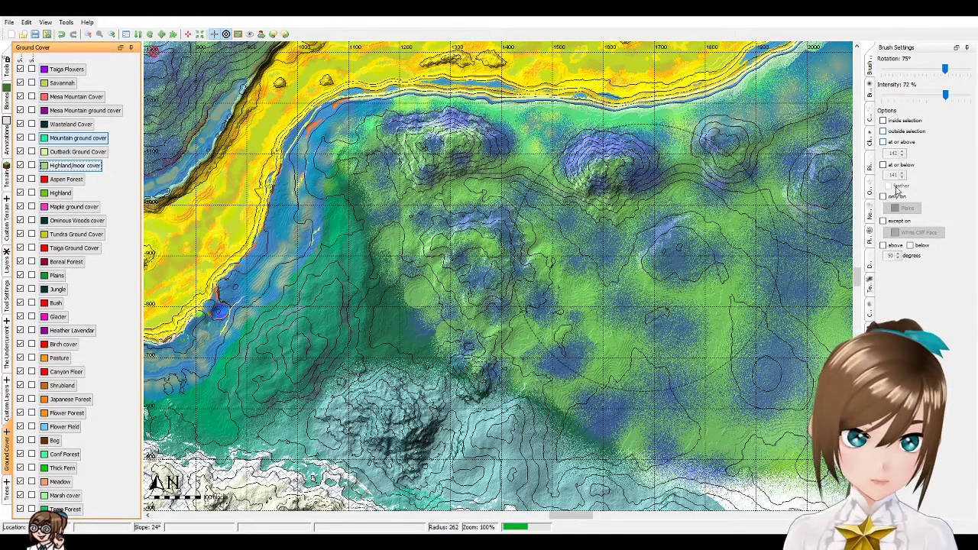
pyautogui.click(892, 197)
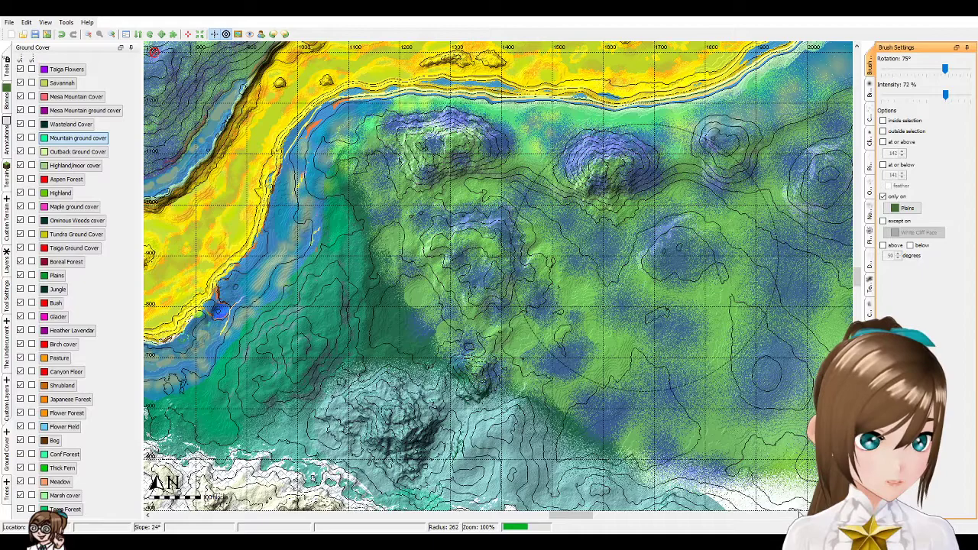
pyautogui.click(817, 265)
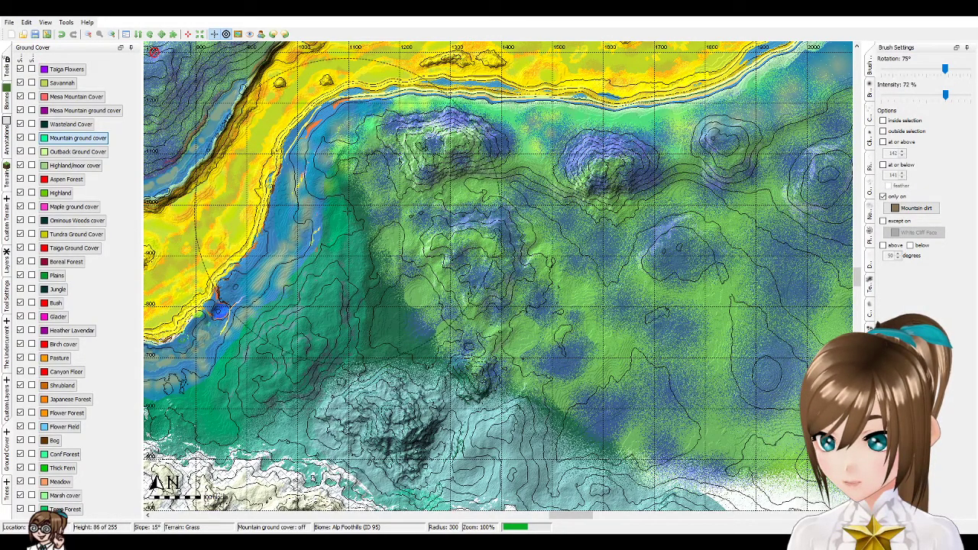
pyautogui.scroll(-1, 220, 309)
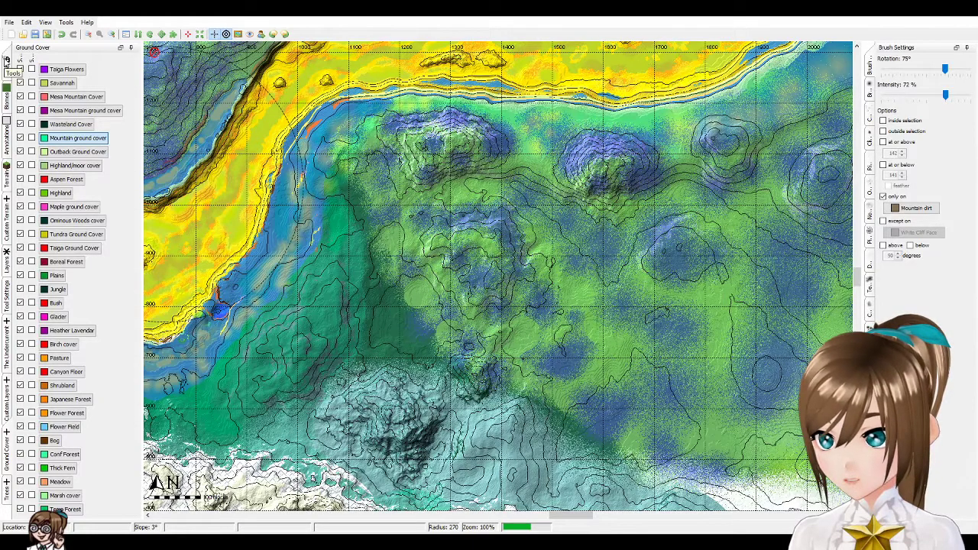
pyautogui.click(883, 197)
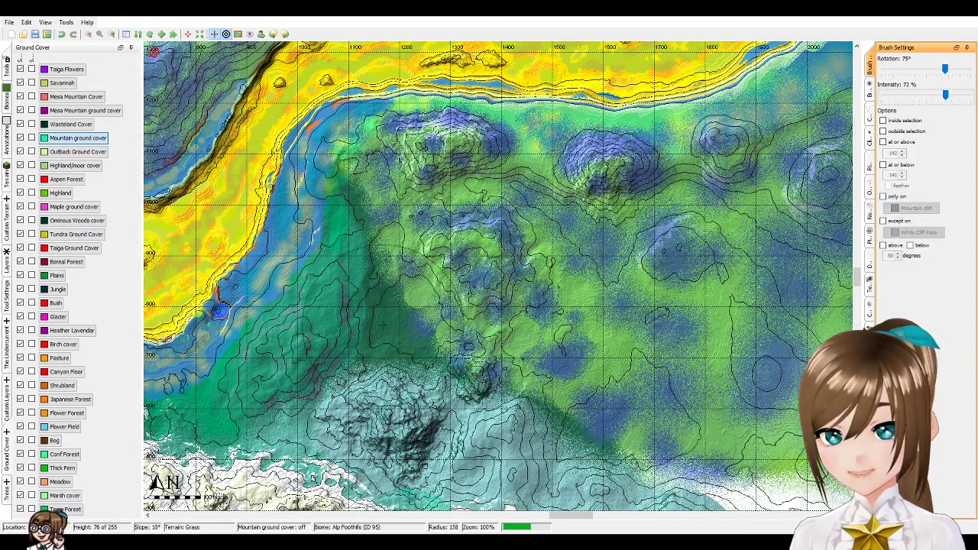
pyautogui.scroll(1, 220, 310)
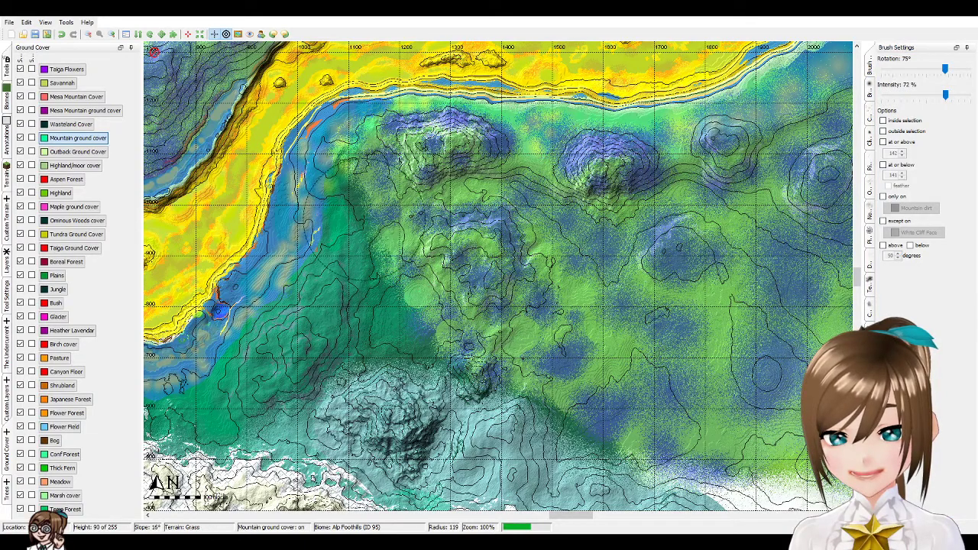
# - Spray more Mountain ground cover over the Alp Foothills and their coastal edge at 72 % intensity, using brush radii from 96 to 124
pyautogui.scroll(1, 220, 310)
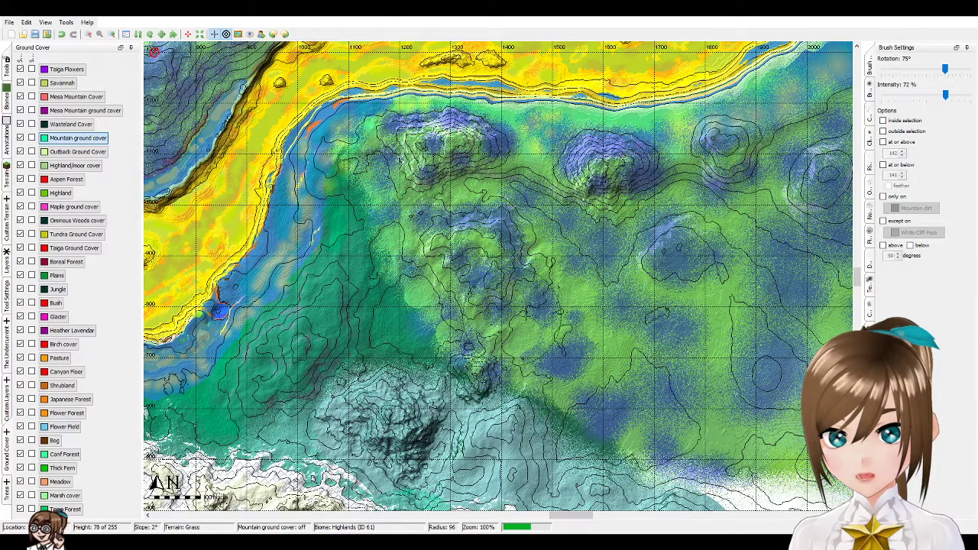
pyautogui.scroll(-1, 220, 310)
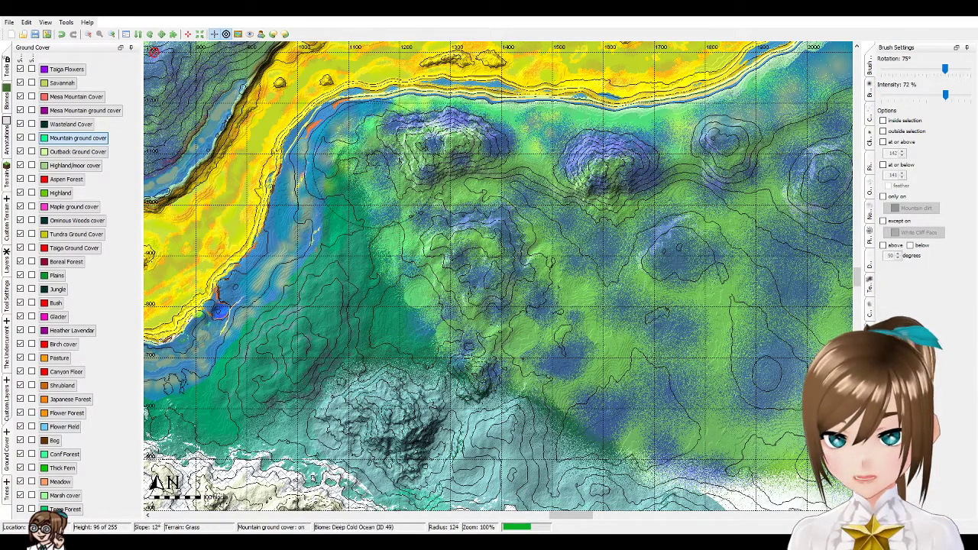
pyautogui.scroll(-1, 220, 309)
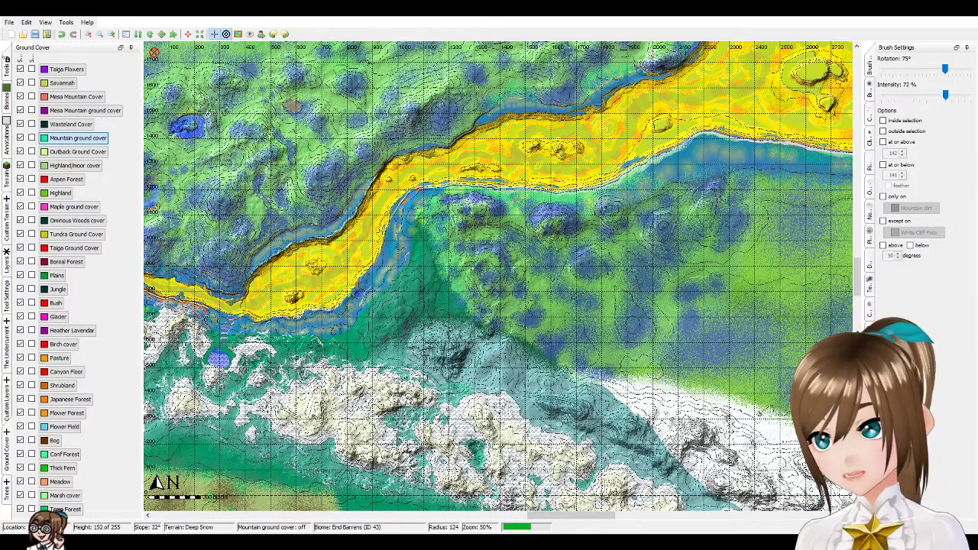
# - Select the Highland ground cover and spray it over the Moors at 72 % intensity, starting with radius 300
pyautogui.moveTo(535, 516); pyautogui.dragTo(578, 518)
pyautogui.scroll(1, 550, 356)
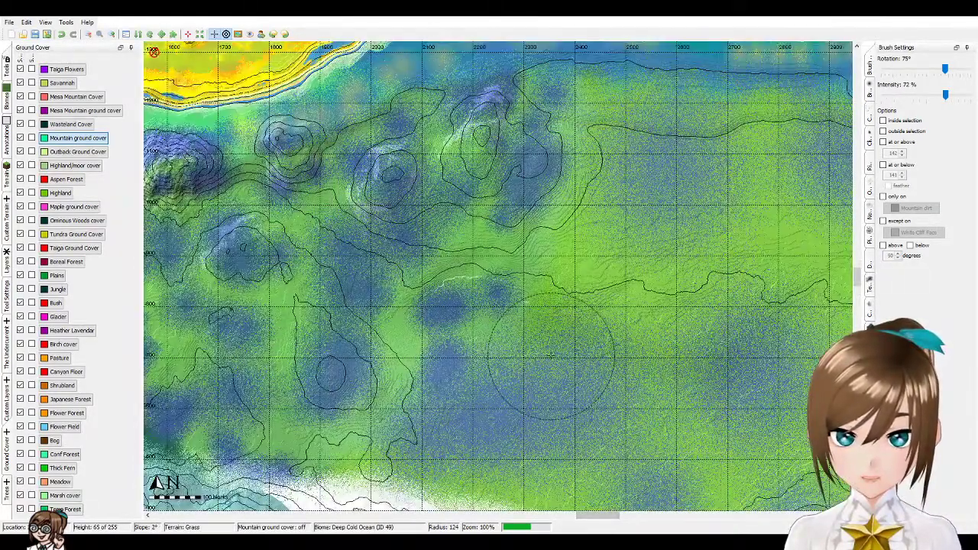
pyautogui.click(76, 167)
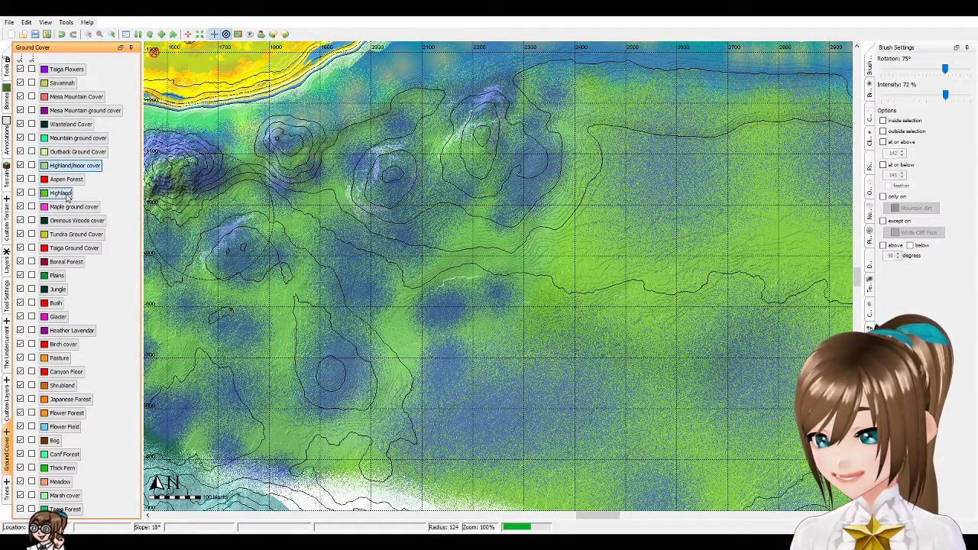
pyautogui.scroll(9, 692, 237)
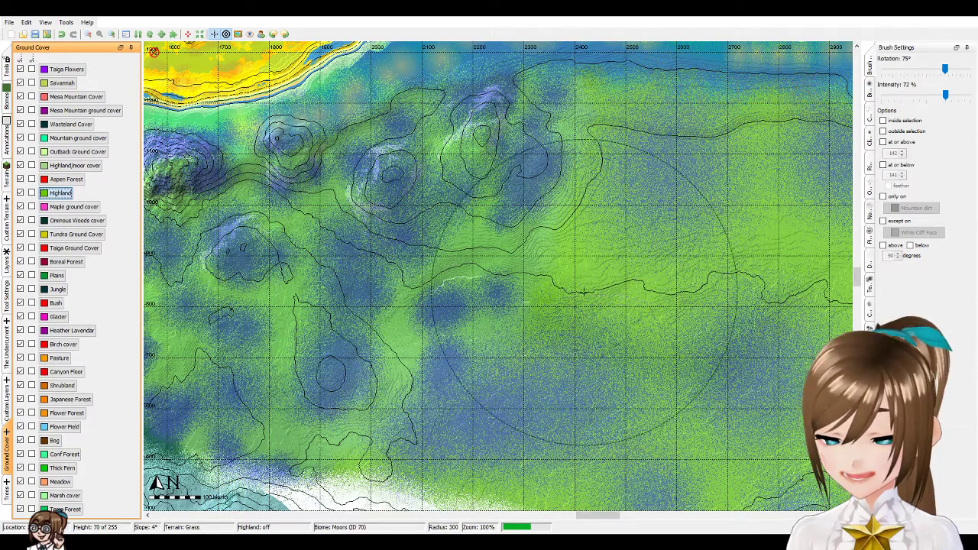
pyautogui.scroll(-1, 692, 236)
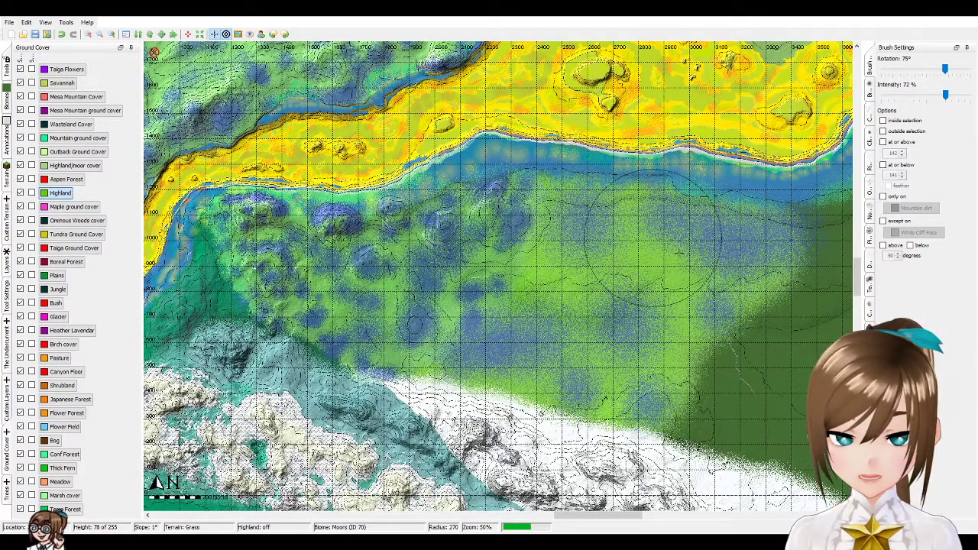
pyautogui.scroll(-1, 566, 337)
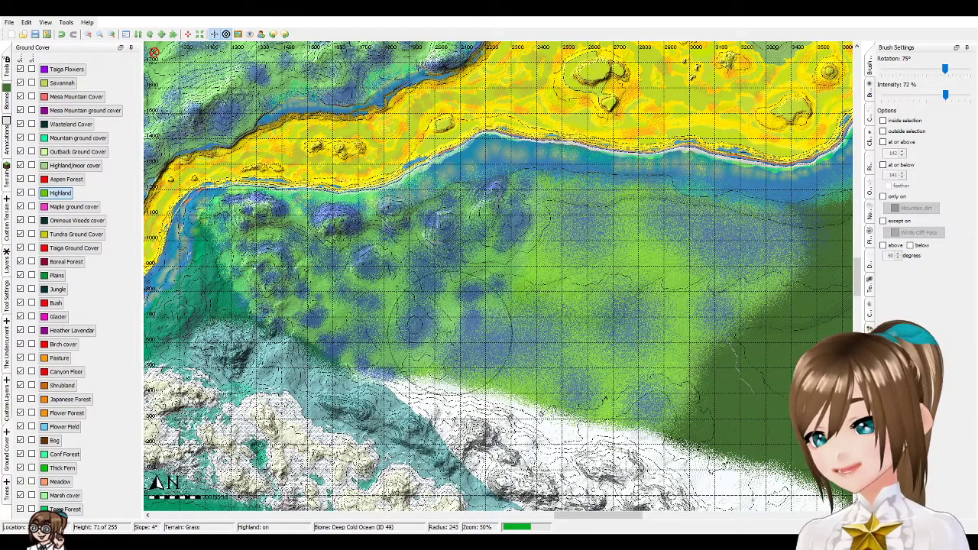
pyautogui.scroll(2, 508, 246)
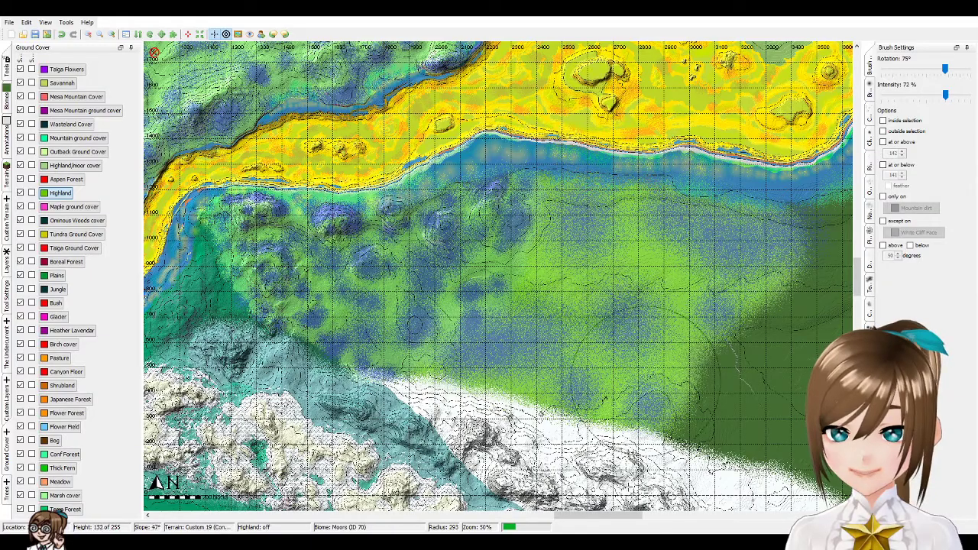
# - Switch to the Height tool and choose a Hills brush with a radius of 193 for shaping the eastern Moors
pyautogui.moveTo(567, 517)
pyautogui.mouseDown()
pyautogui.moveTo(619, 519)
pyautogui.moveTo(578, 518)
pyautogui.mouseUp()
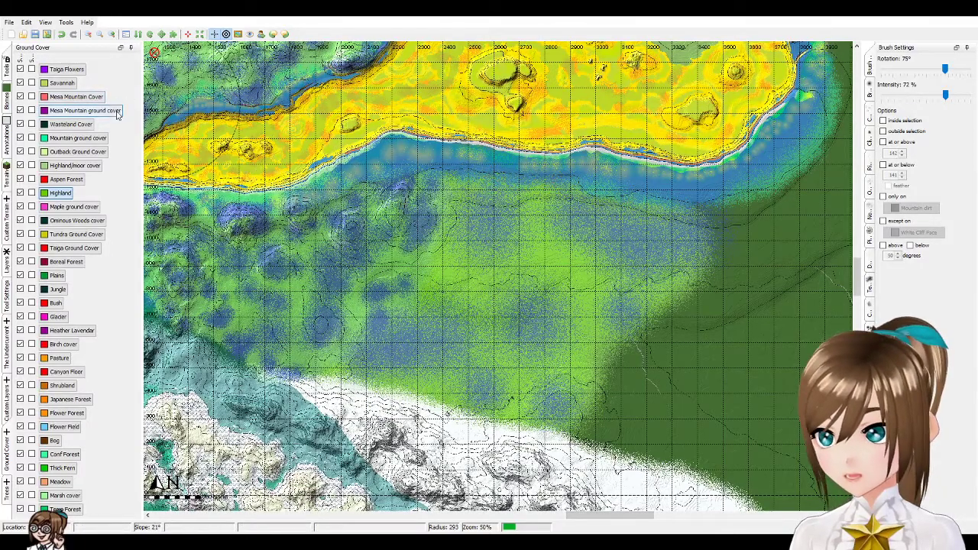
pyautogui.click(7, 68)
pyautogui.click(29, 87)
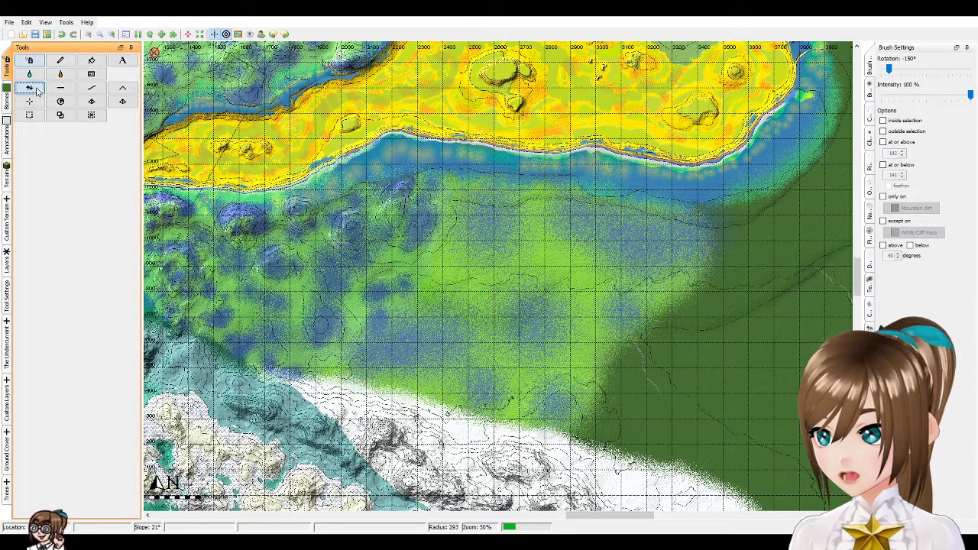
pyautogui.scroll(1, 462, 290)
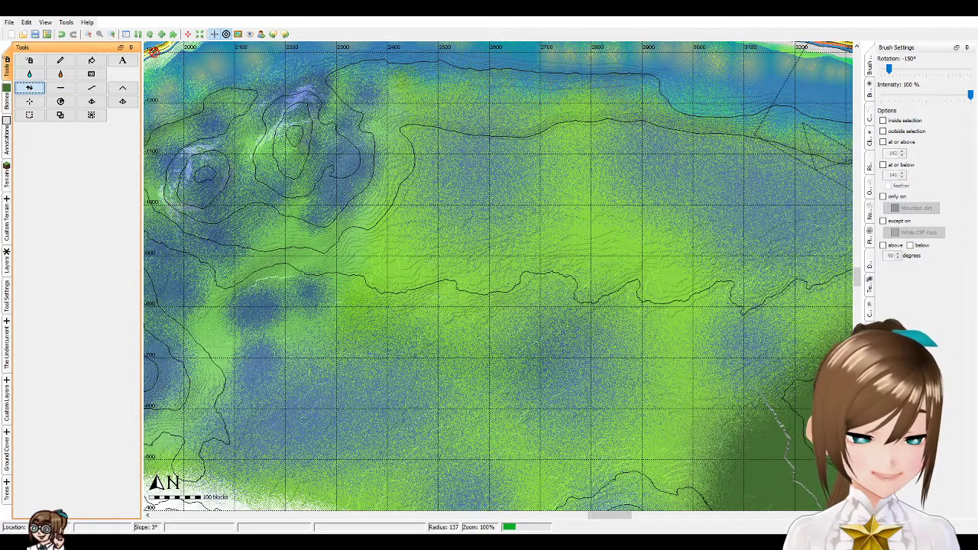
pyautogui.click(876, 126)
pyautogui.click(929, 148)
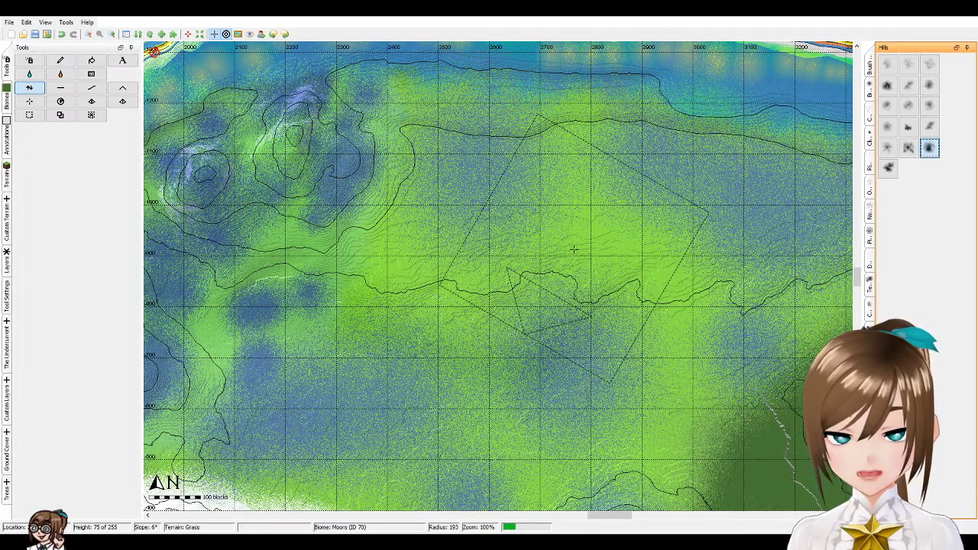
# - Raise a hill in the middle of the grassy moor with the selected Hills brush at a radius of about 183 blocks
pyautogui.scroll(-1, 569, 252)
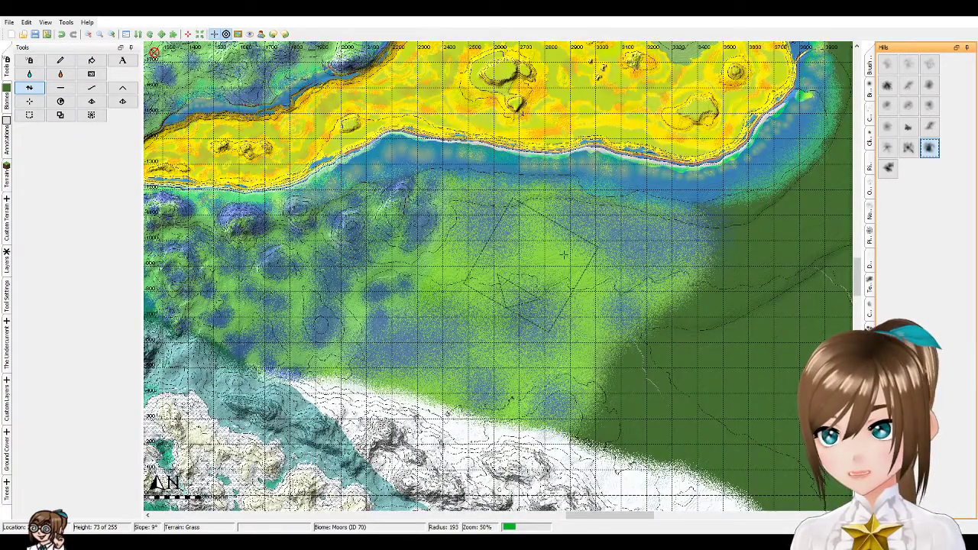
pyautogui.scroll(1, 564, 254)
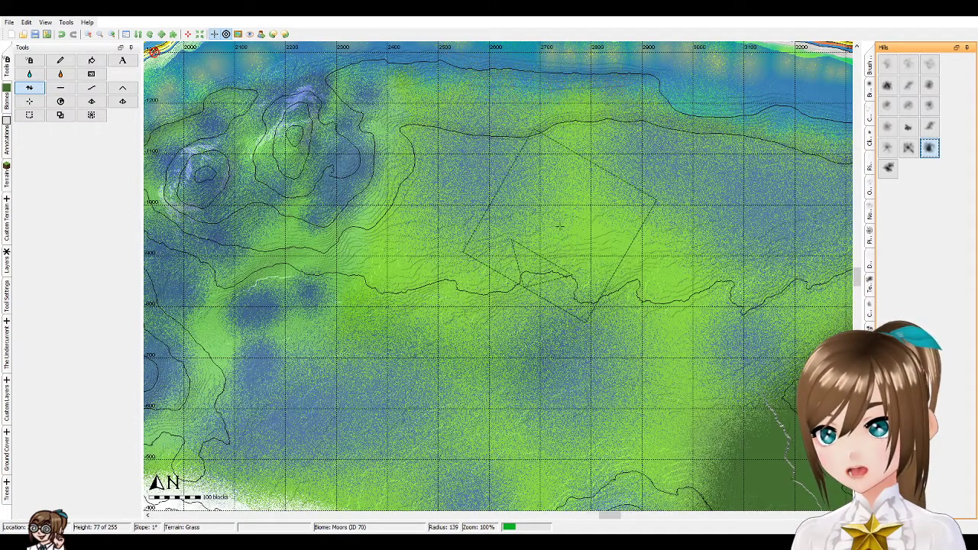
pyautogui.scroll(1, 560, 227)
pyautogui.scroll(-1, 560, 216)
pyautogui.scroll(-3, 565, 233)
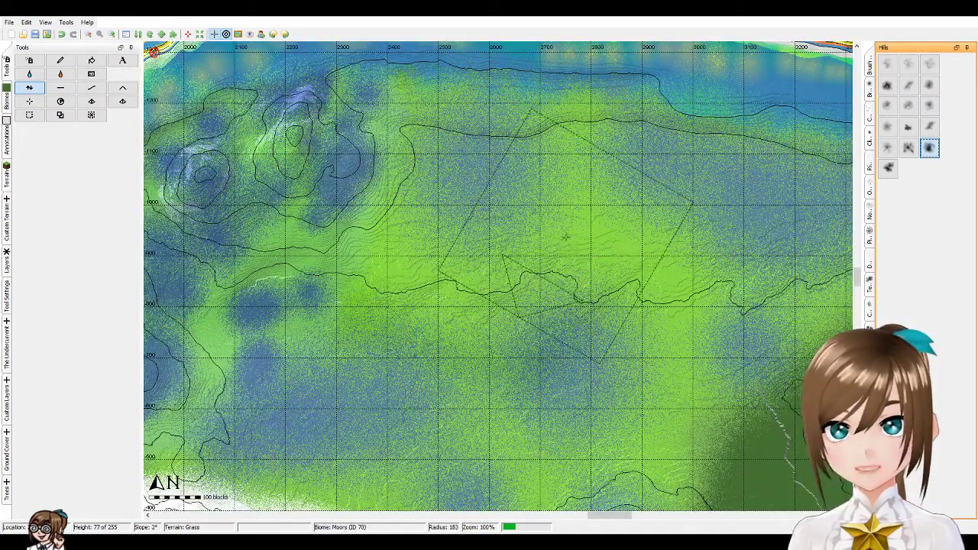
pyautogui.click(570, 260)
pyautogui.moveTo(571, 265); pyautogui.dragTo(571, 266)
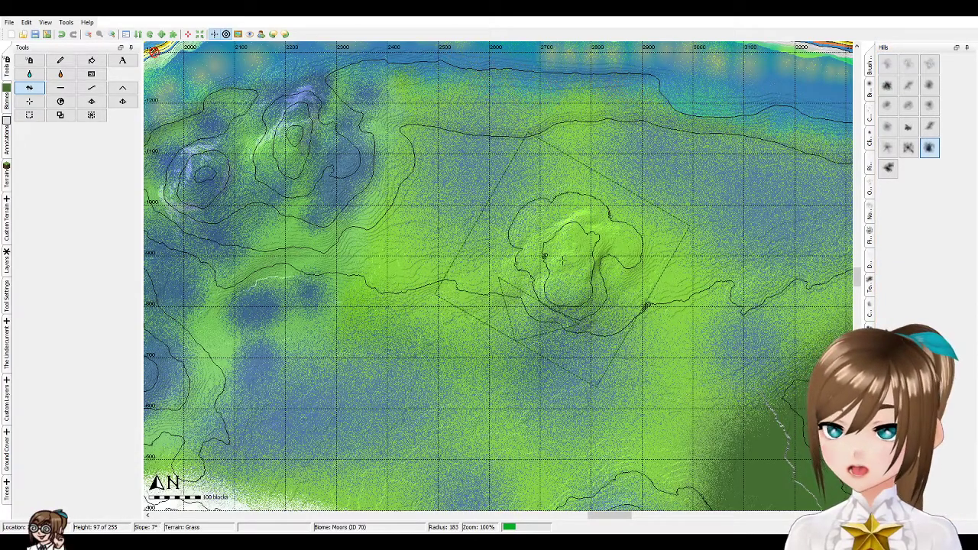
# - Raise a second hill in the southwestern moor and gentle rises along its northern edge
pyautogui.click(372, 418)
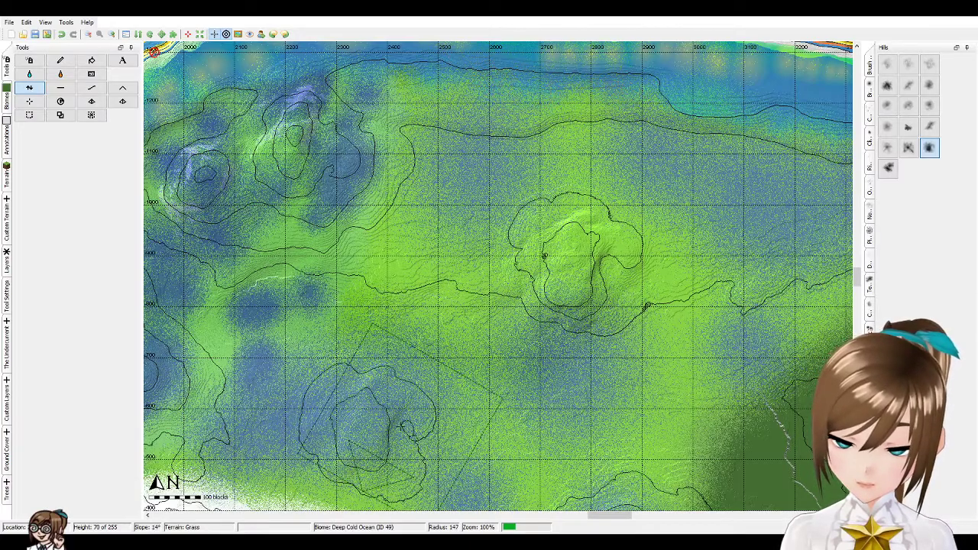
pyautogui.press('-')
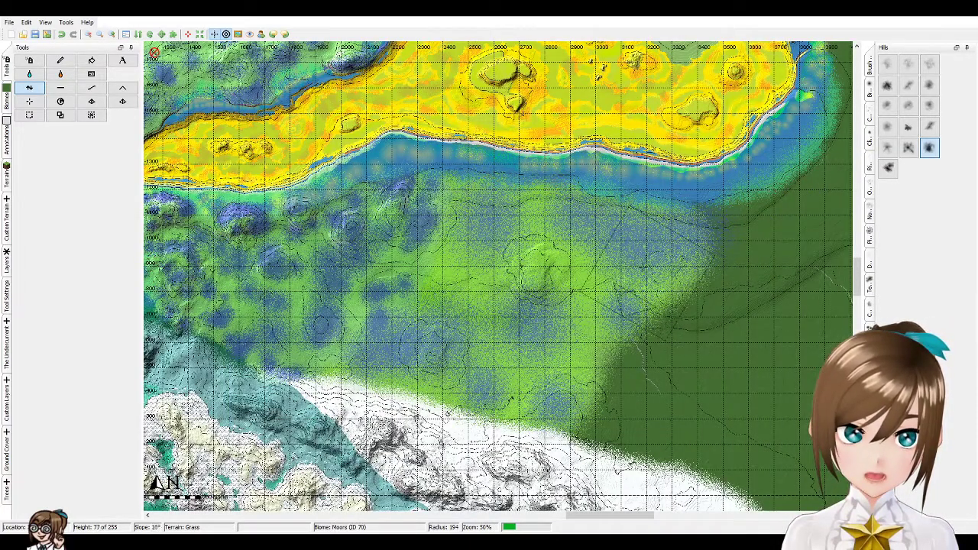
pyautogui.press('+')
pyautogui.moveTo(497, 173)
pyautogui.mouseDown()
pyautogui.moveTo(450, 149)
pyautogui.moveTo(458, 168)
pyautogui.mouseUp()
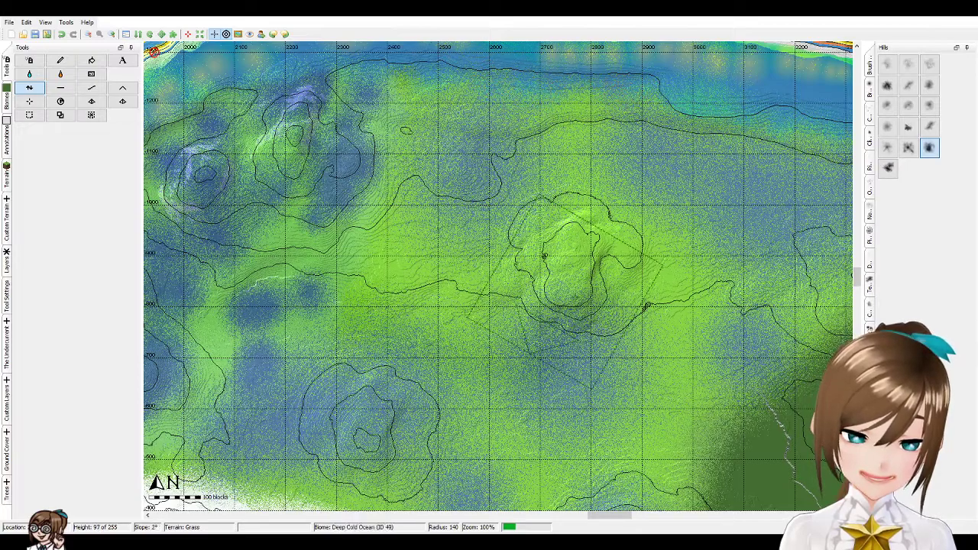
# - Raise low hills across the southern and eastern moor with the star-shaped Hills brush, and smooth the terrain
pyautogui.click(908, 148)
pyautogui.moveTo(506, 327)
pyautogui.mouseDown()
pyautogui.moveTo(489, 305)
pyautogui.moveTo(496, 302)
pyautogui.moveTo(546, 356)
pyautogui.moveTo(478, 263)
pyautogui.moveTo(500, 248)
pyautogui.moveTo(474, 306)
pyautogui.moveTo(474, 435)
pyautogui.moveTo(497, 416)
pyautogui.moveTo(481, 428)
pyautogui.moveTo(436, 321)
pyautogui.moveTo(489, 248)
pyautogui.mouseUp()
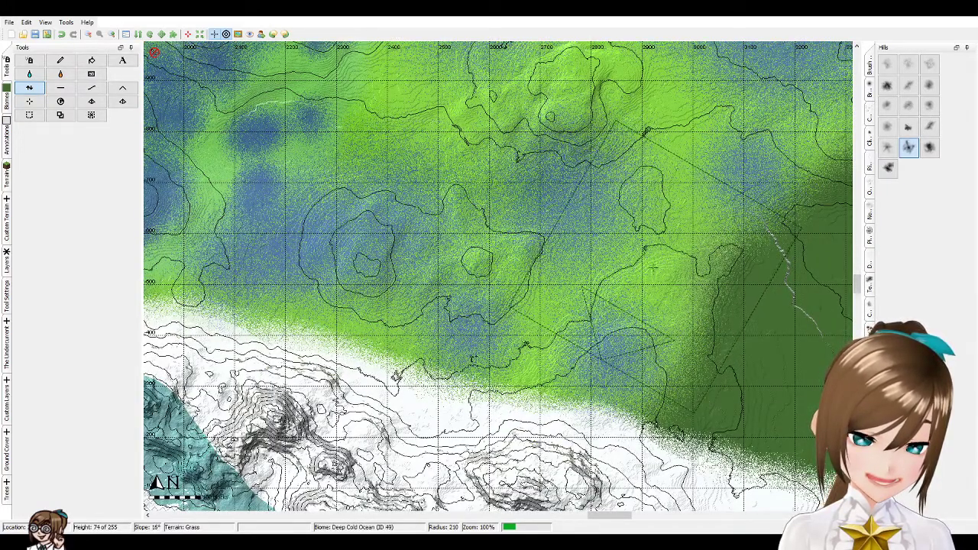
pyautogui.scroll(-3, 664, 291)
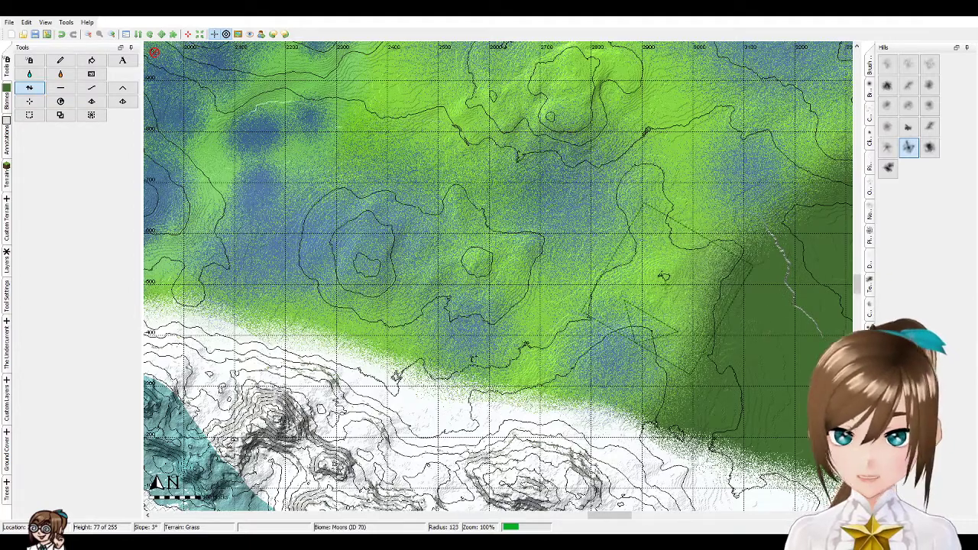
pyautogui.click(92, 87)
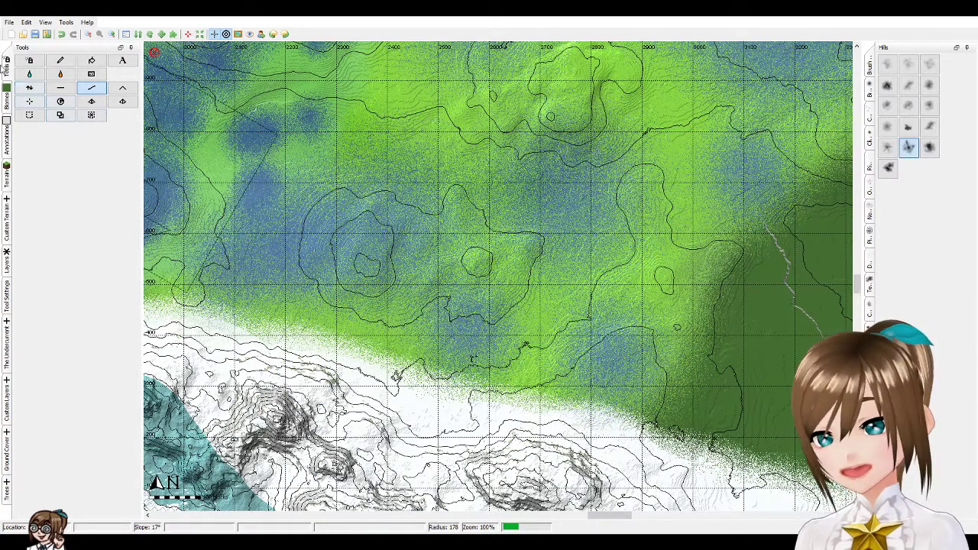
# - Choose the Pencil tool with the grass terrain and enlarge the brush radius to 192 blocks
pyautogui.click(60, 59)
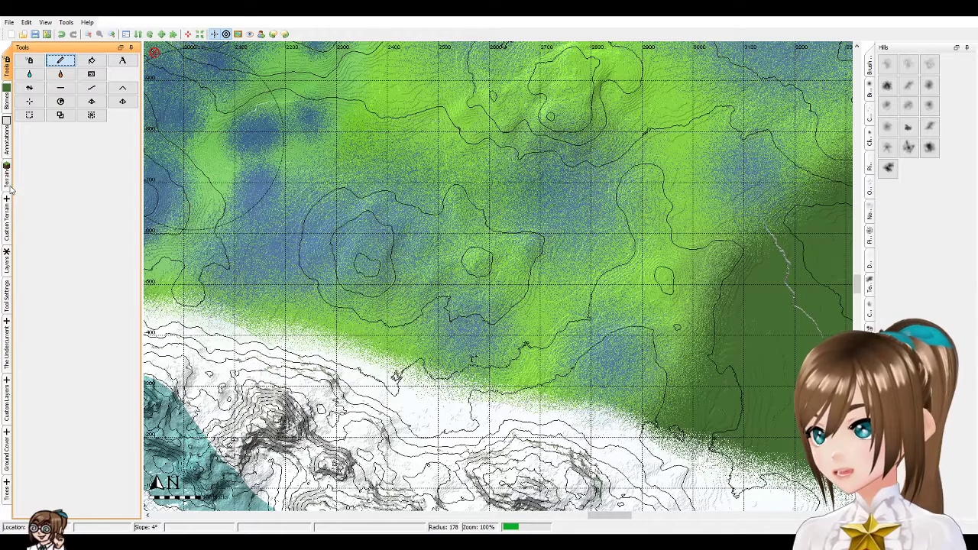
pyautogui.click(7, 178)
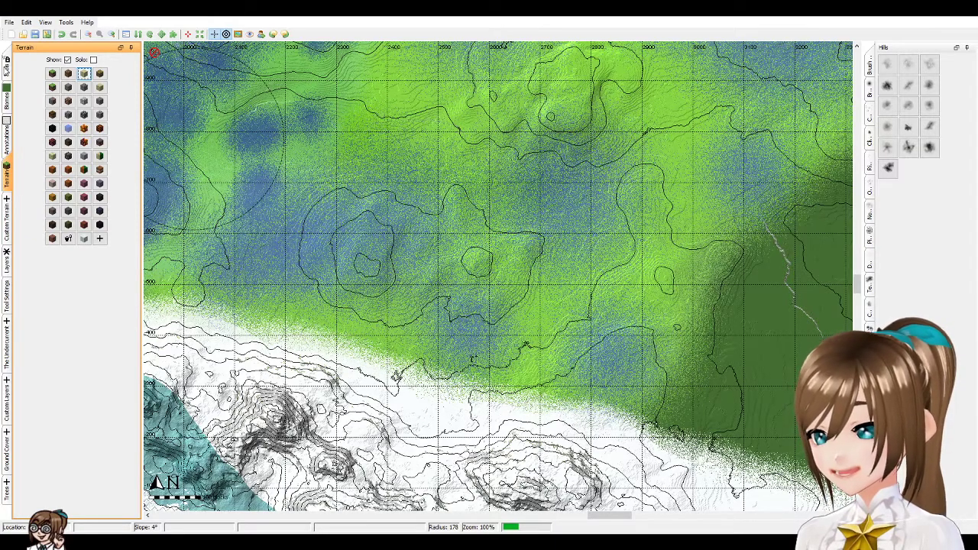
pyautogui.click(7, 69)
pyautogui.click(10, 181)
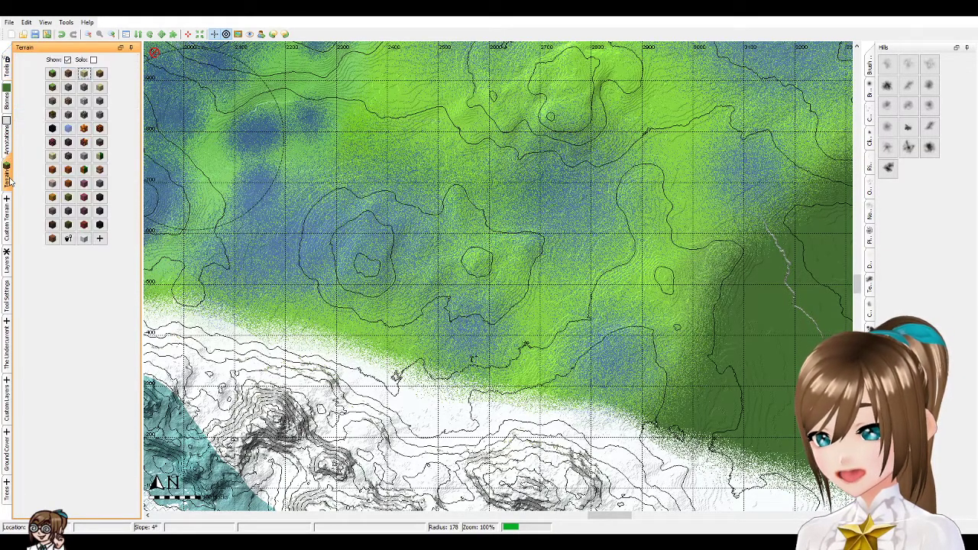
pyautogui.click(7, 221)
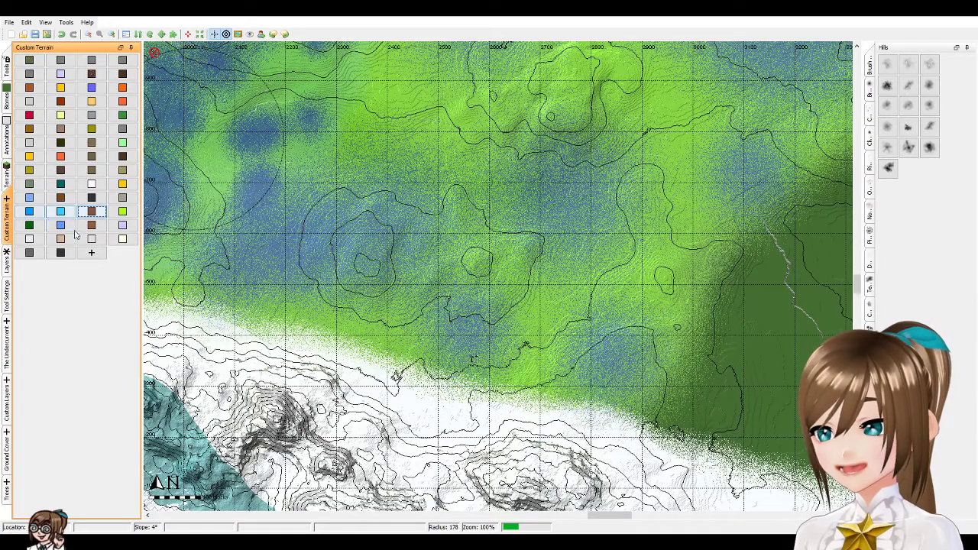
pyautogui.click(8, 175)
pyautogui.click(51, 73)
pyautogui.scroll(2, 311, 138)
pyautogui.scroll(-1, 305, 140)
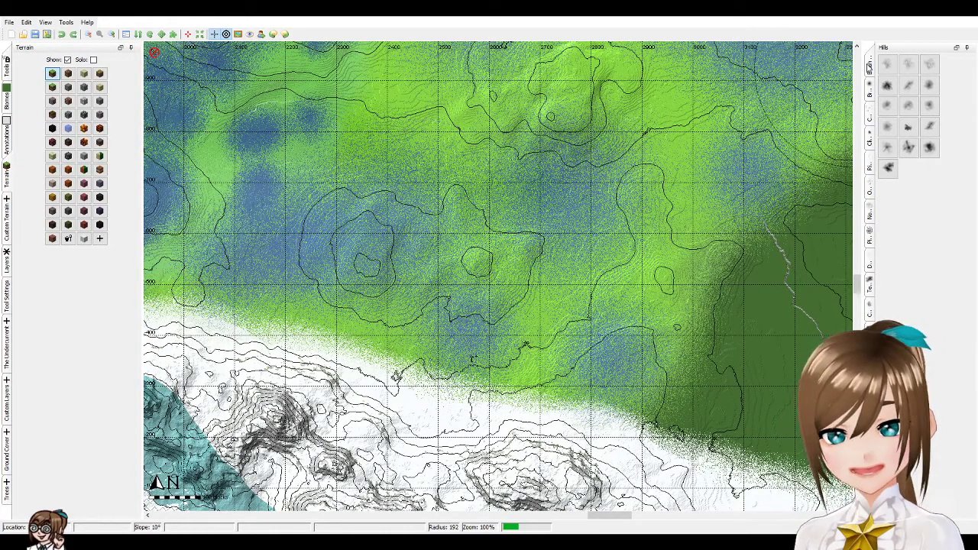
# - Switch the brush to the solid, hard-edged circle from the standard brushes
pyautogui.click(869, 67)
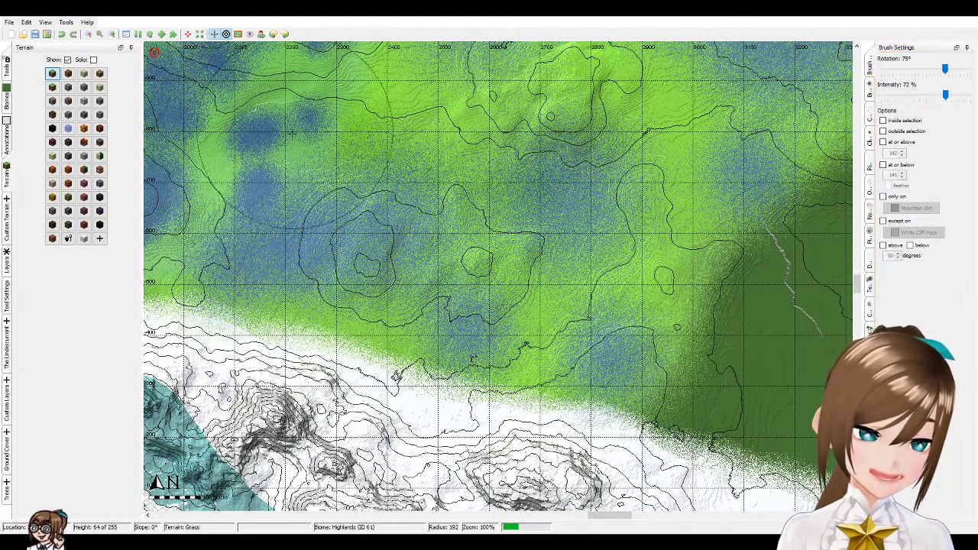
pyautogui.click(870, 97)
pyautogui.click(928, 106)
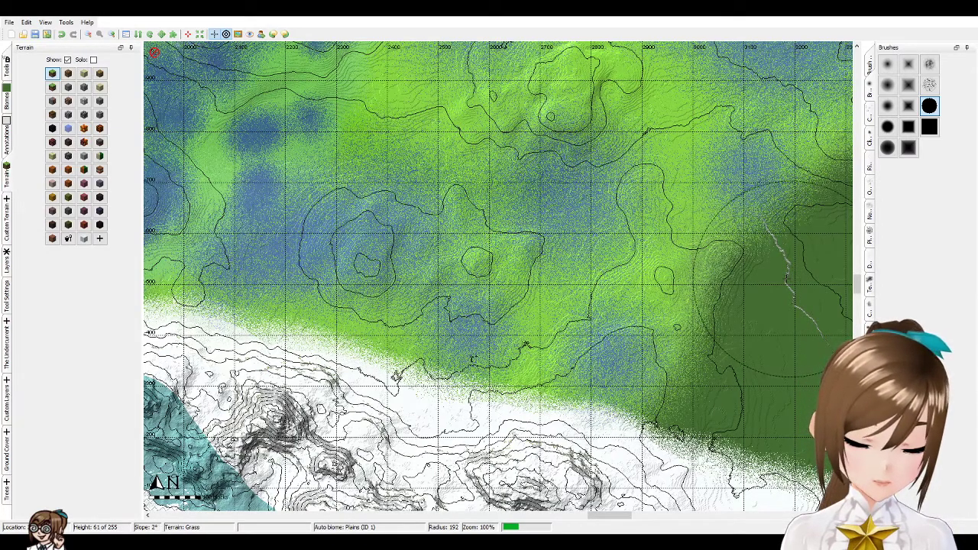
# - Examine the narrow grey stone strip at the moor's eastern edge and the unfinished green land beyond it
pyautogui.hotkey('ctrl', '+')
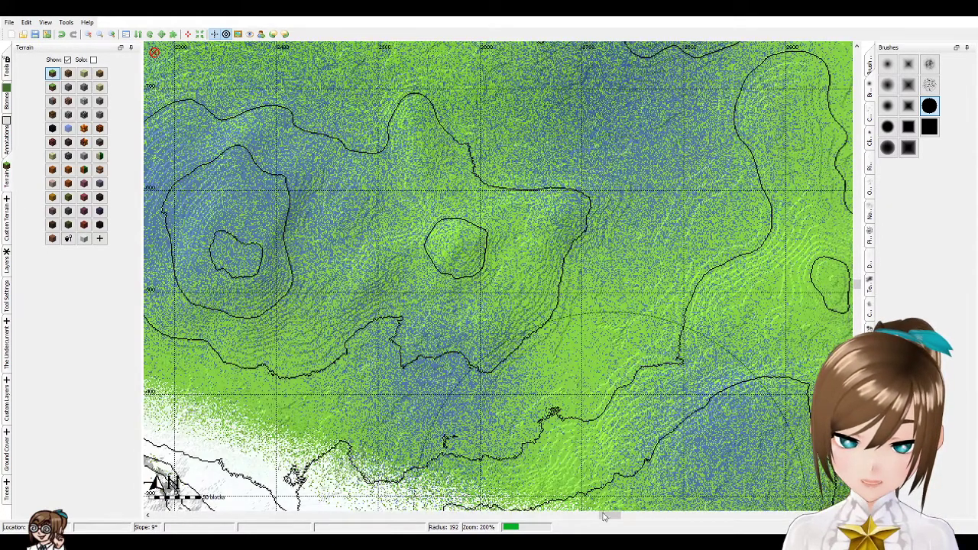
pyautogui.moveTo(614, 516); pyautogui.dragTo(644, 522)
pyautogui.scroll(2, 503, 345)
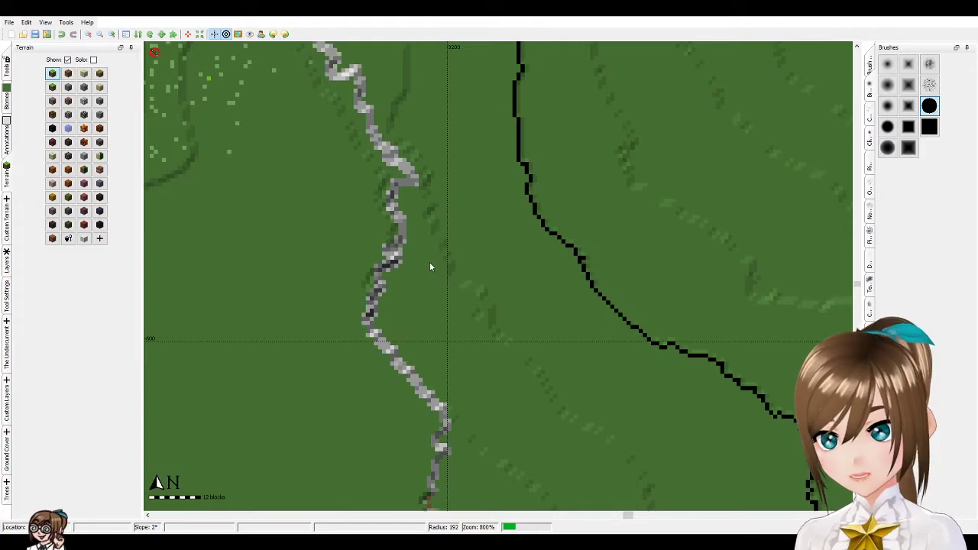
pyautogui.scroll(-2, 577, 249)
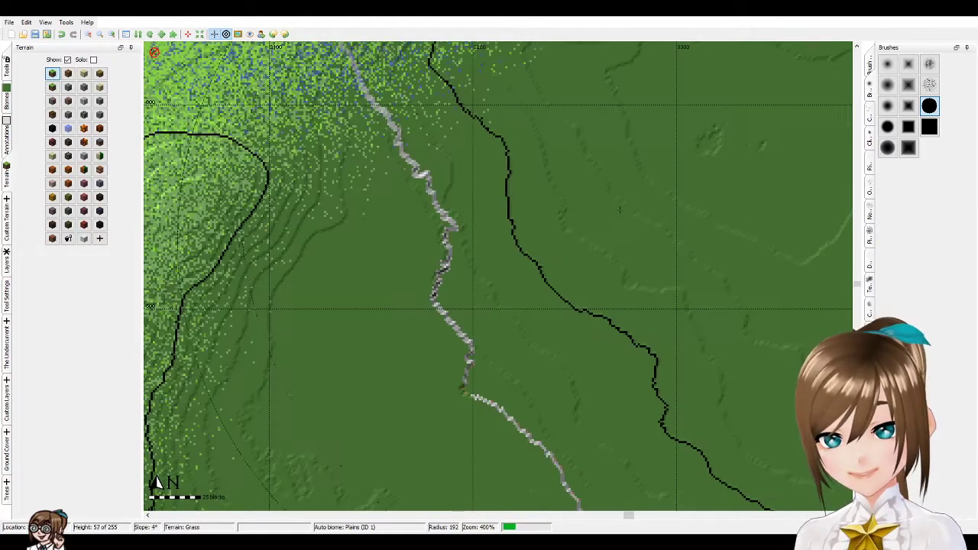
pyautogui.scroll(-1, 496, 267)
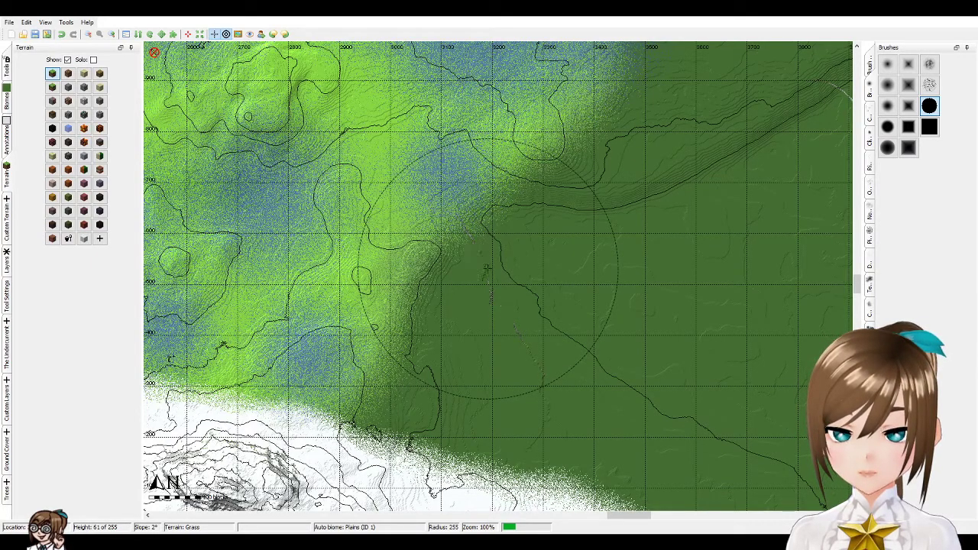
pyautogui.scroll(1, 538, 268)
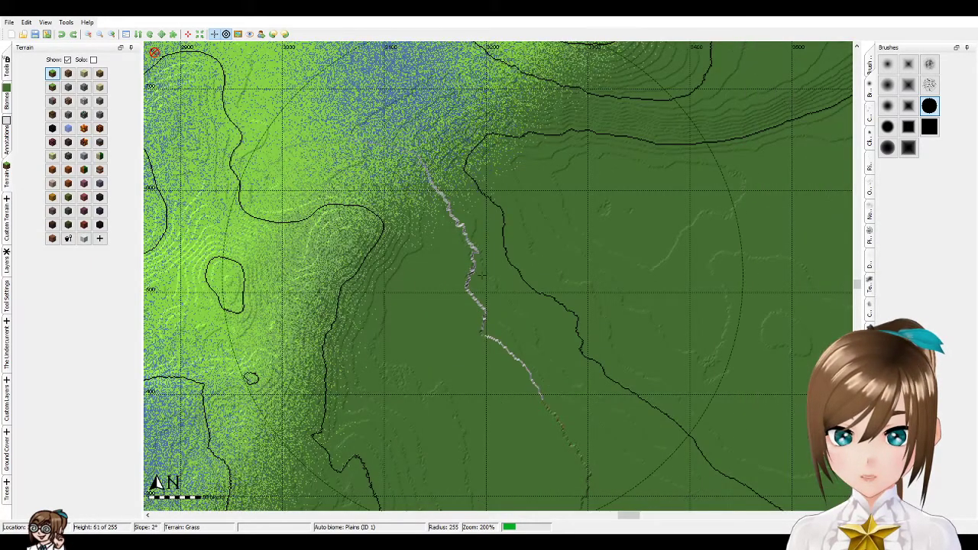
pyautogui.scroll(1, 537, 268)
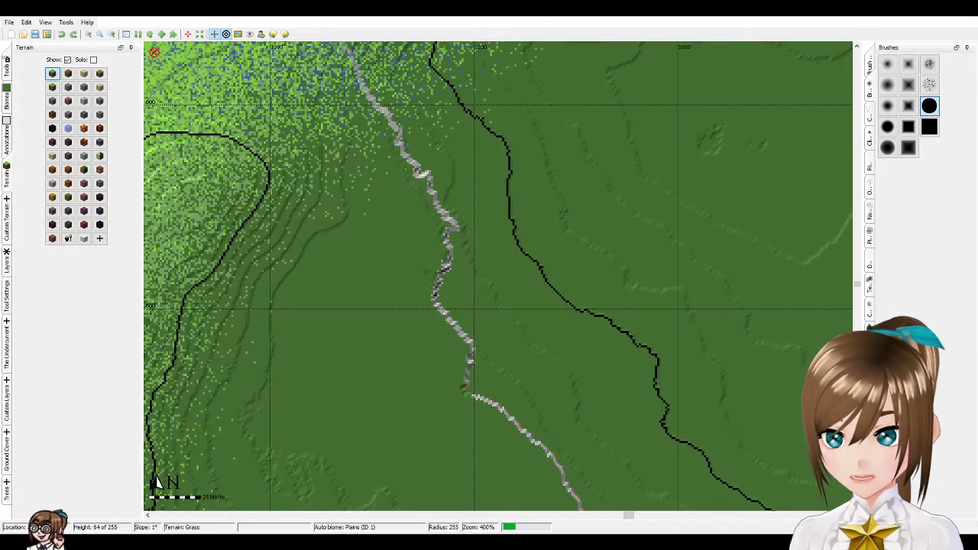
pyautogui.scroll(-2, 463, 388)
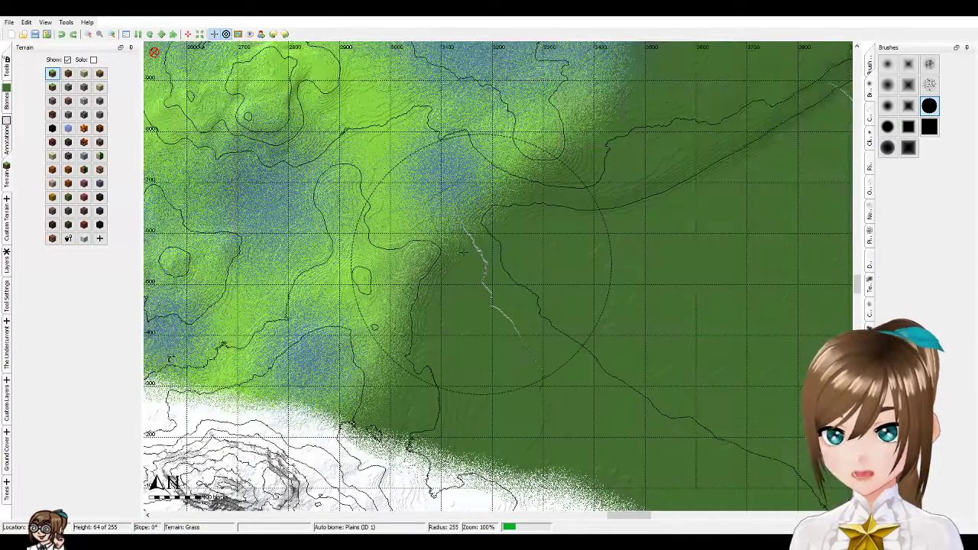
pyautogui.scroll(-1, 463, 252)
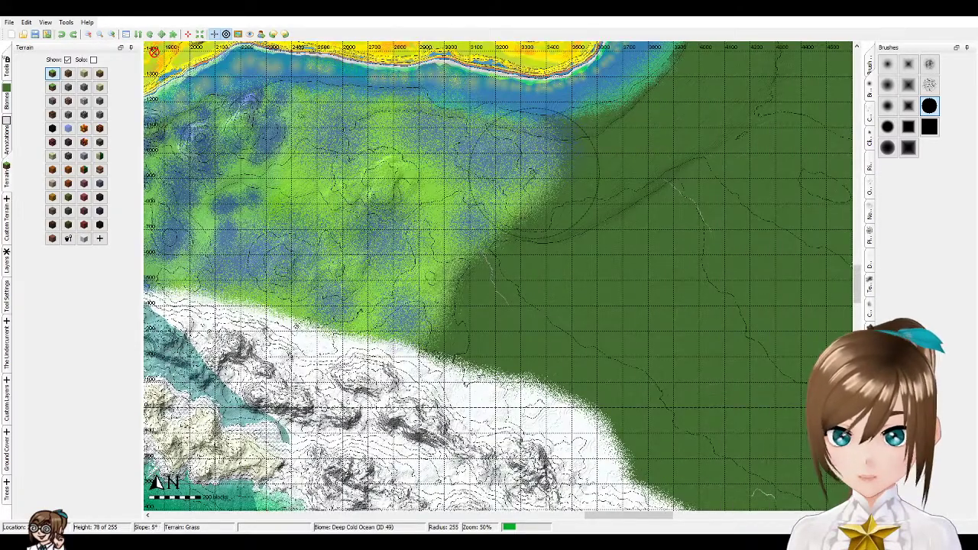
pyautogui.scroll(-1, 535, 171)
pyautogui.scroll(1, 504, 273)
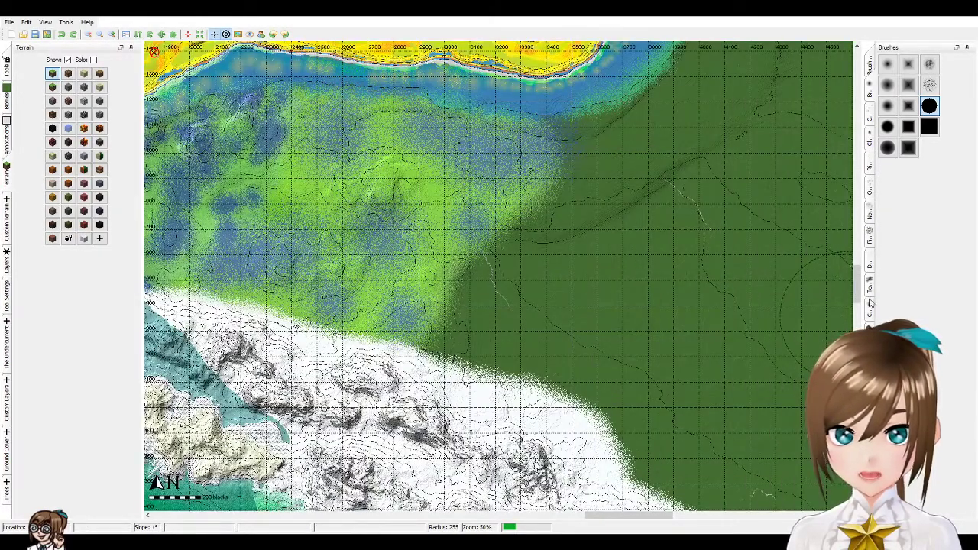
pyautogui.moveTo(862, 290); pyautogui.dragTo(861, 281)
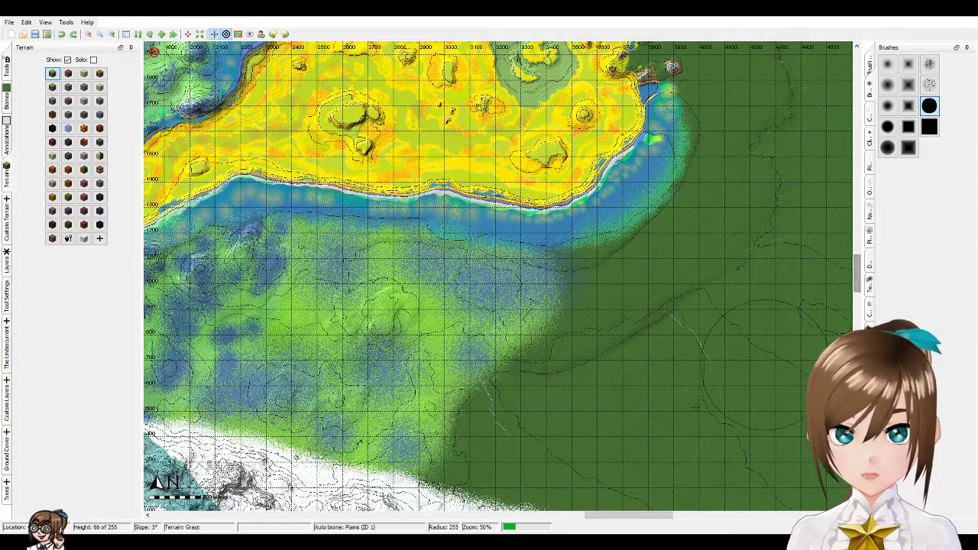
pyautogui.moveTo(654, 515); pyautogui.dragTo(678, 516)
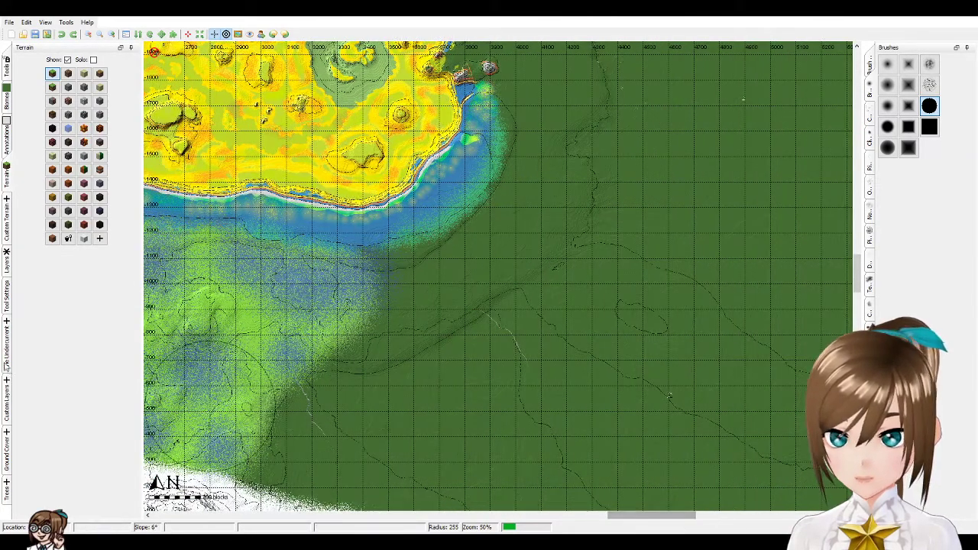
# - Create a red custom object layer named Redwood among the tree layers, using the redwood1 and redwood2 objects
pyautogui.click(7, 494)
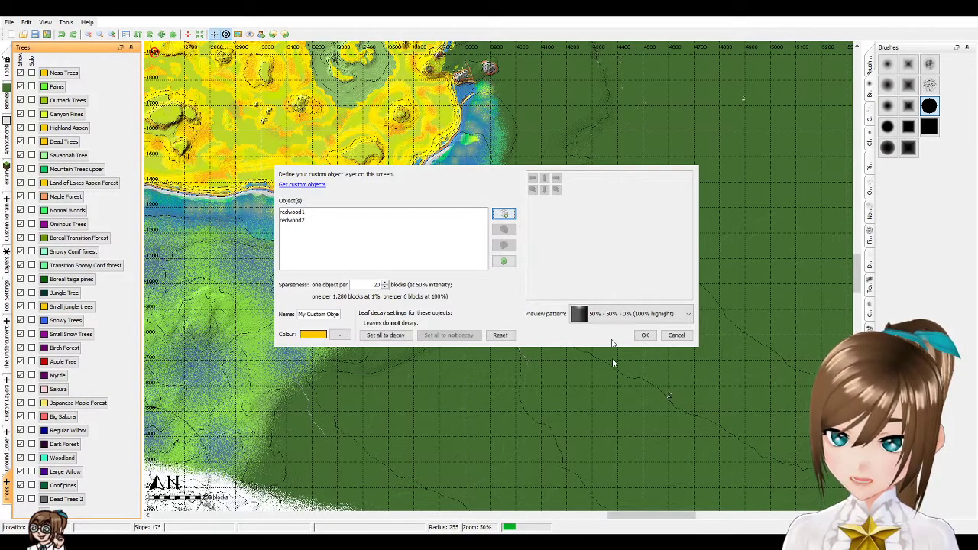
pyautogui.tripleClick(328, 313)
pyautogui.write('Redwood')
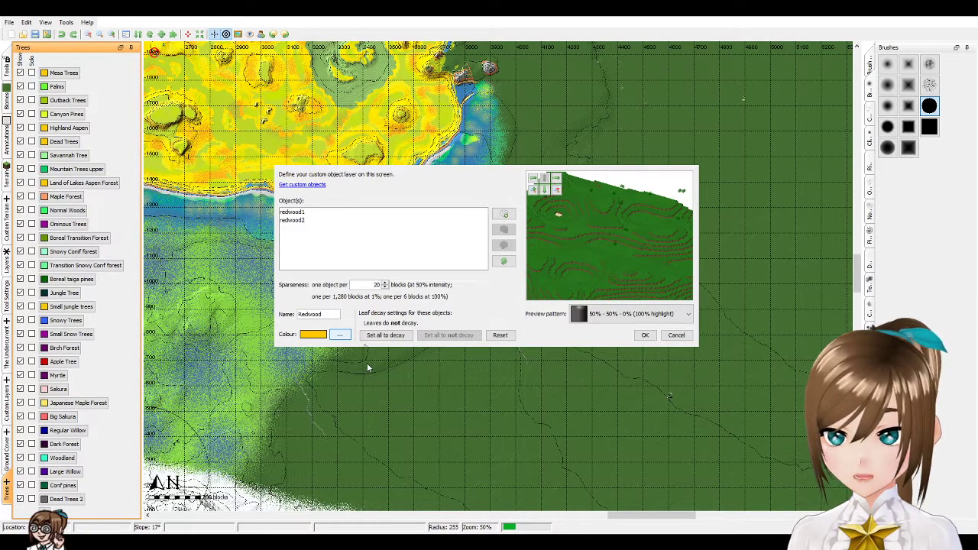
pyautogui.press('Return')
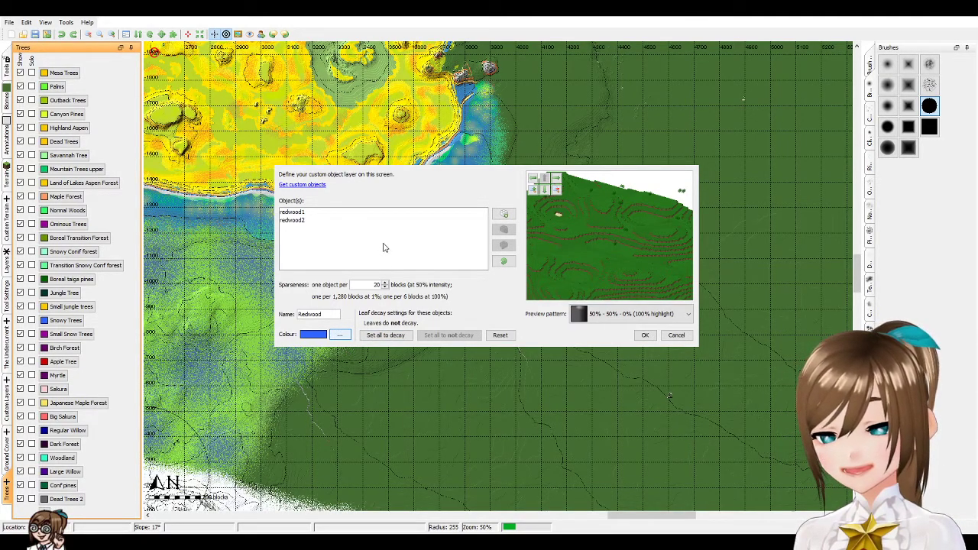
pyautogui.press('Return')
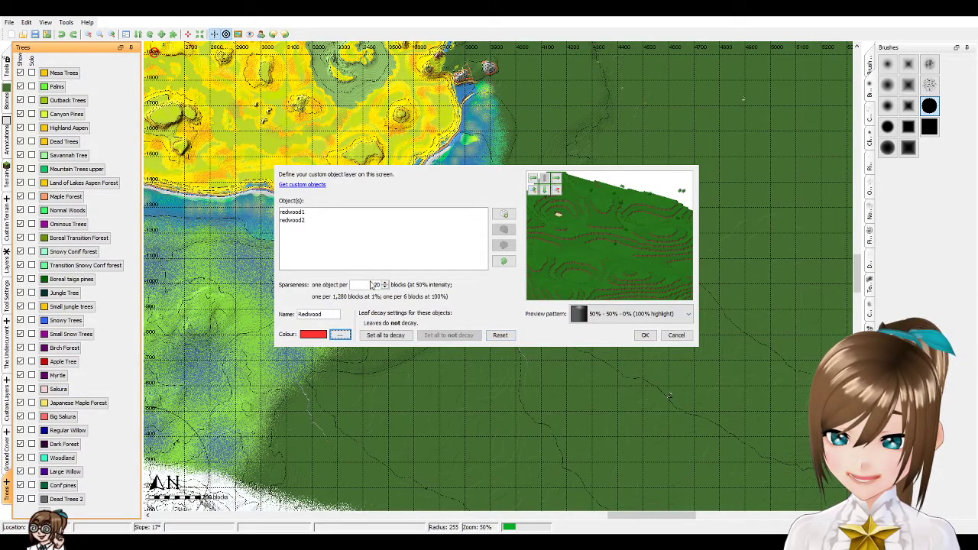
pyautogui.click(381, 284)
pyautogui.click(638, 335)
# - Create a custom biome named Redwood with ID 80 and a light red colour
pyautogui.scroll(1, 489, 324)
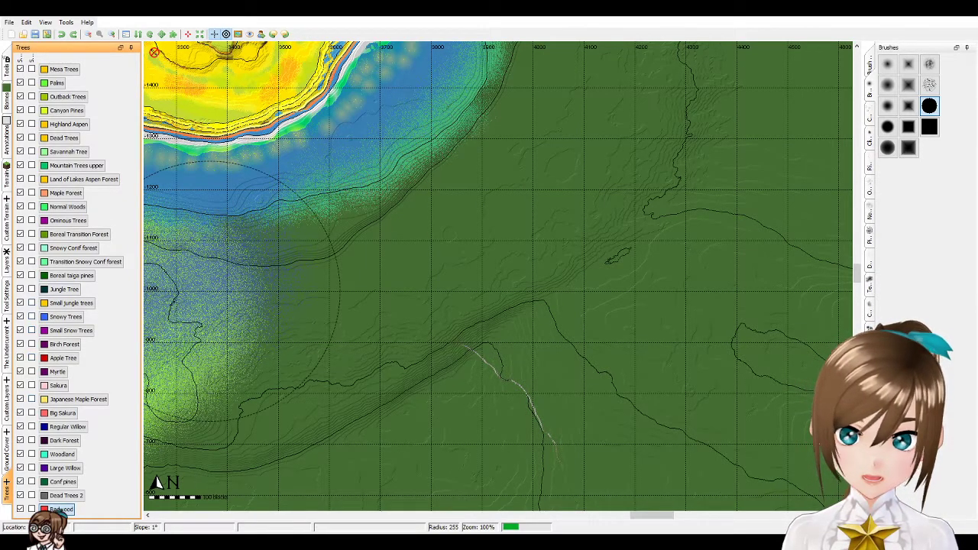
pyautogui.click(6, 77)
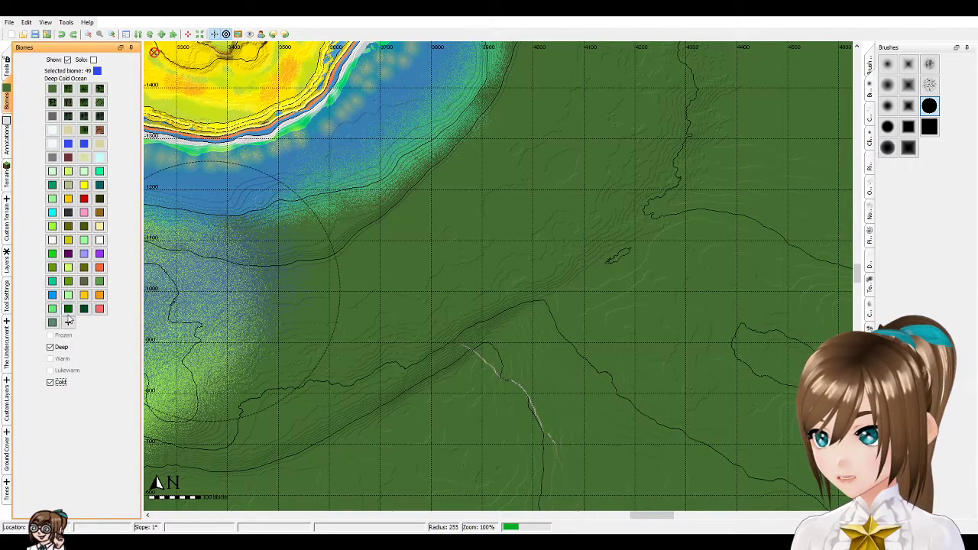
pyautogui.click(68, 323)
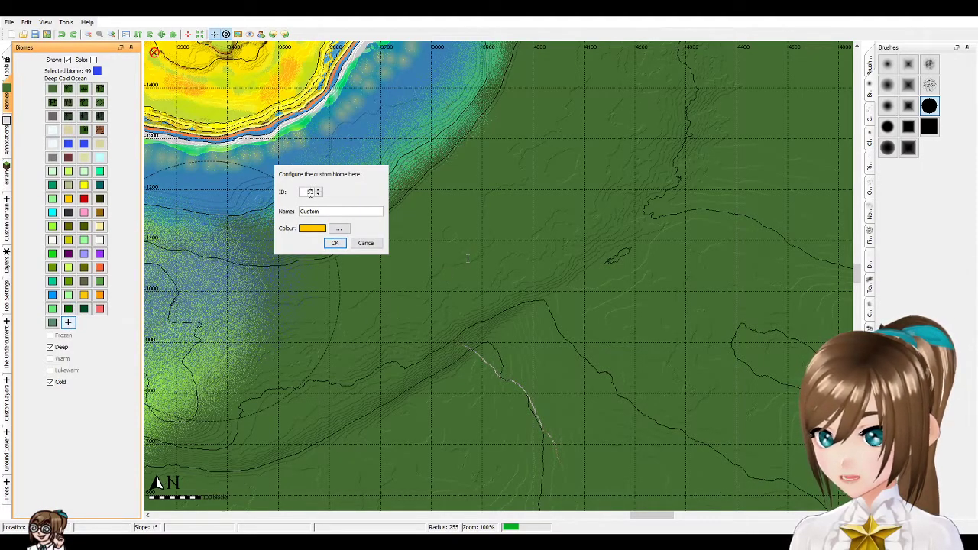
pyautogui.press('Tab')
pyautogui.write('Redw')
pyautogui.press('Tab')
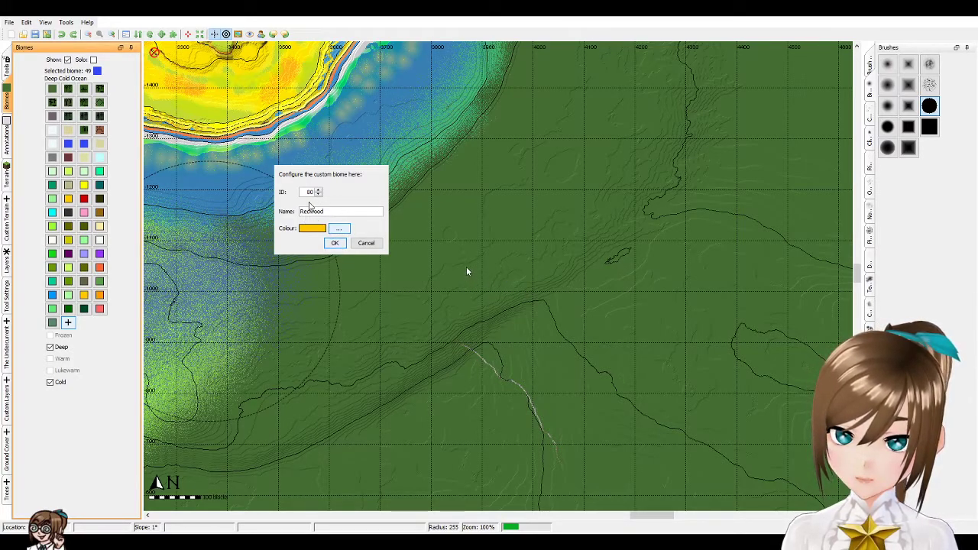
pyautogui.press('space')
pyautogui.press('Tab')
pyautogui.press('Return')
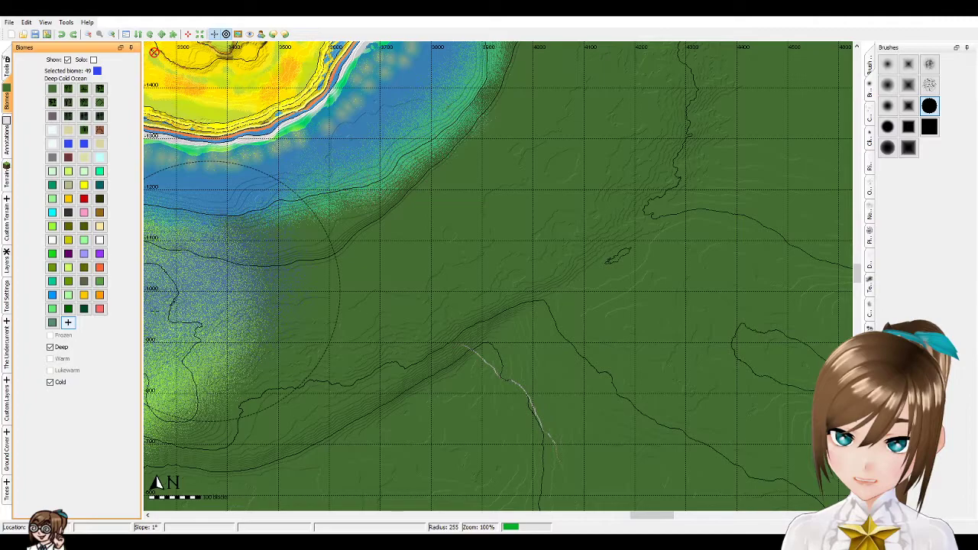
pyautogui.press('Return')
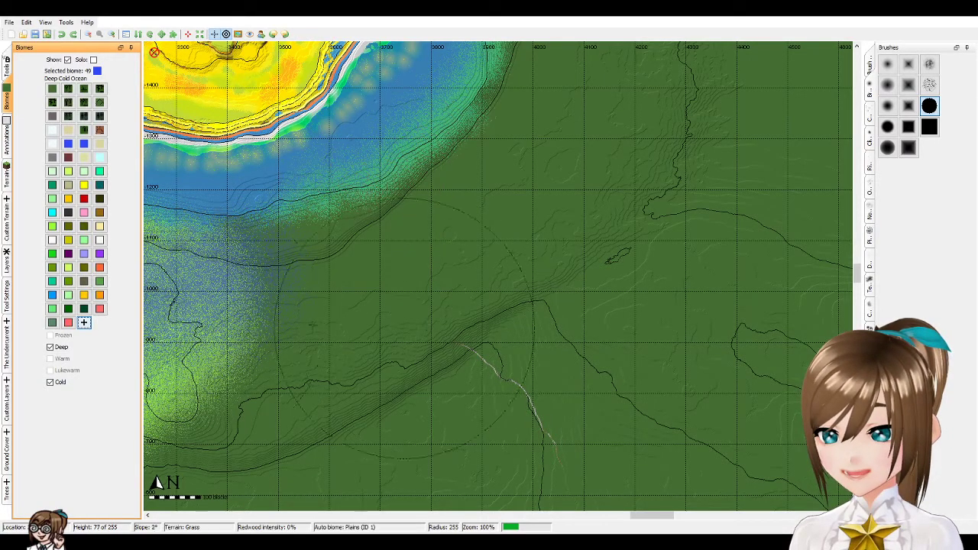
# - Change the colour of the custom Redwood biome to crimson and dismiss the error report
pyautogui.rightClick(68, 322)
pyautogui.click(92, 329)
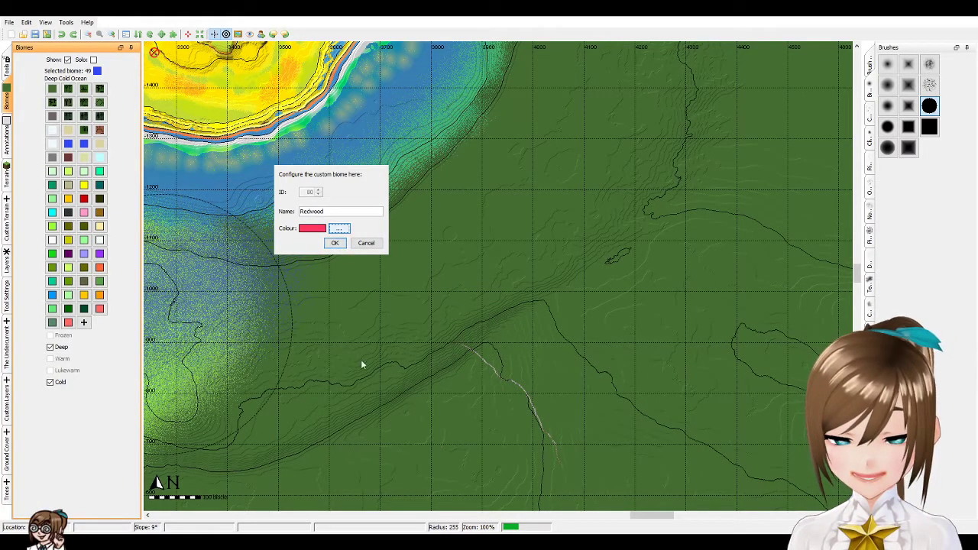
pyautogui.click(366, 242)
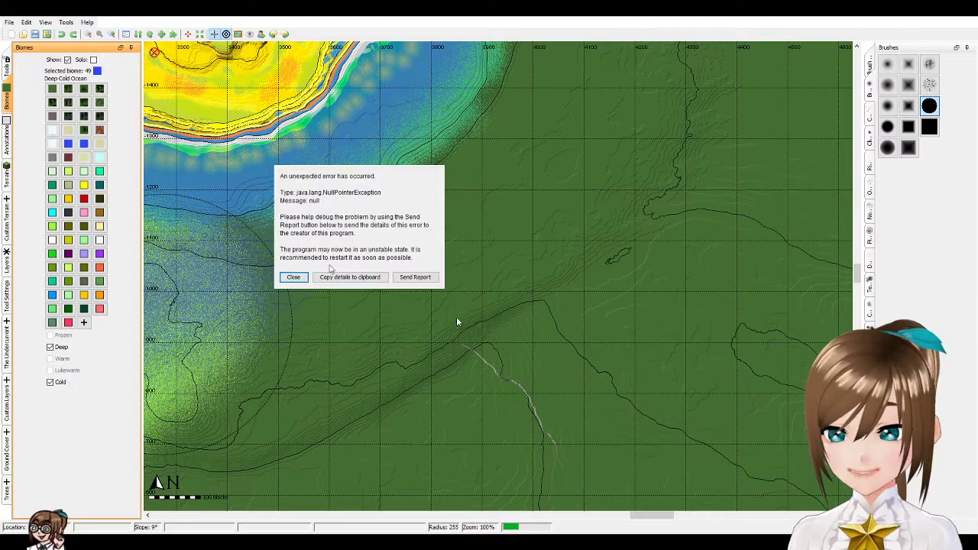
pyautogui.click(294, 276)
# - Create another custom biome named Redwood Edge with ID 97 and an orange-red colour
pyautogui.click(84, 323)
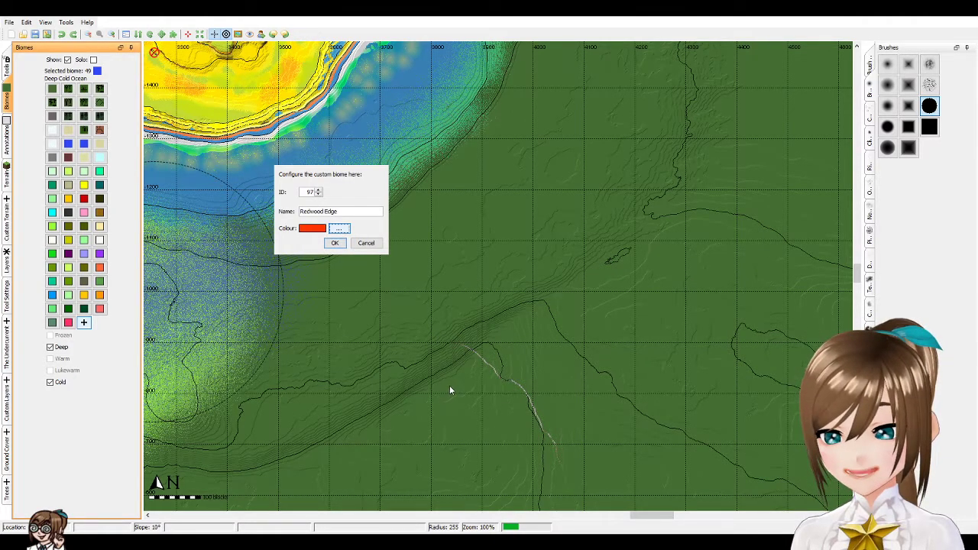
pyautogui.click(331, 244)
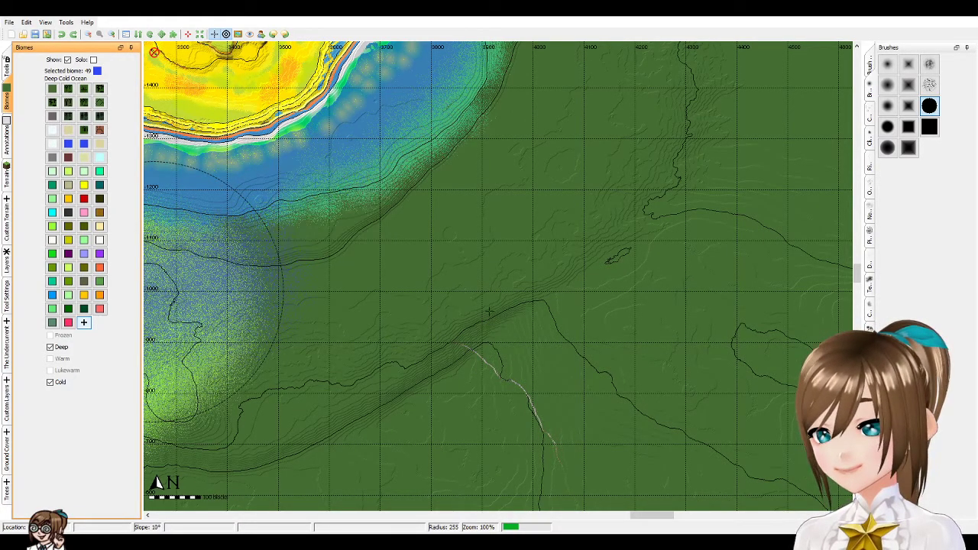
pyautogui.press('Return')
# - Select the Redwood biome for painting and restrict the brush to Plains areas only
pyautogui.scroll(-1, 436, 331)
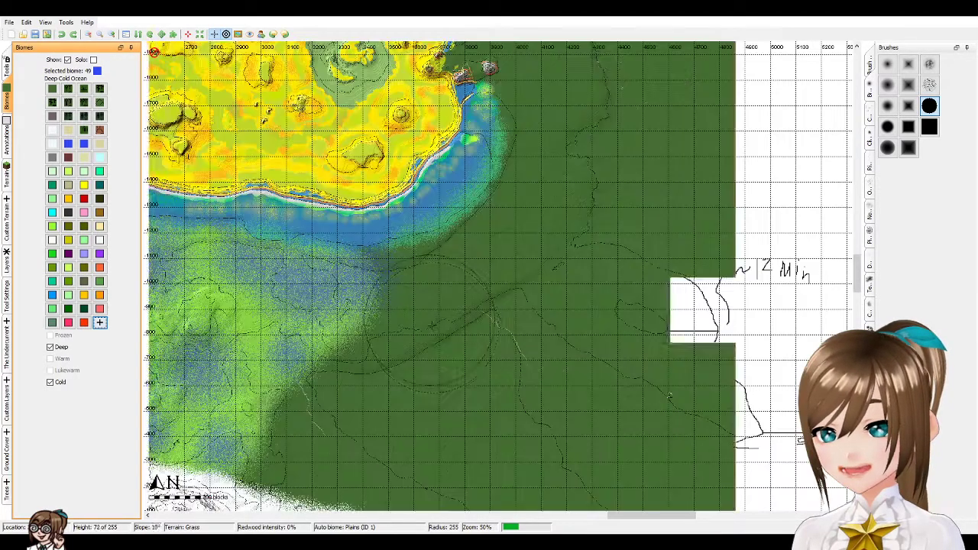
pyautogui.click(69, 322)
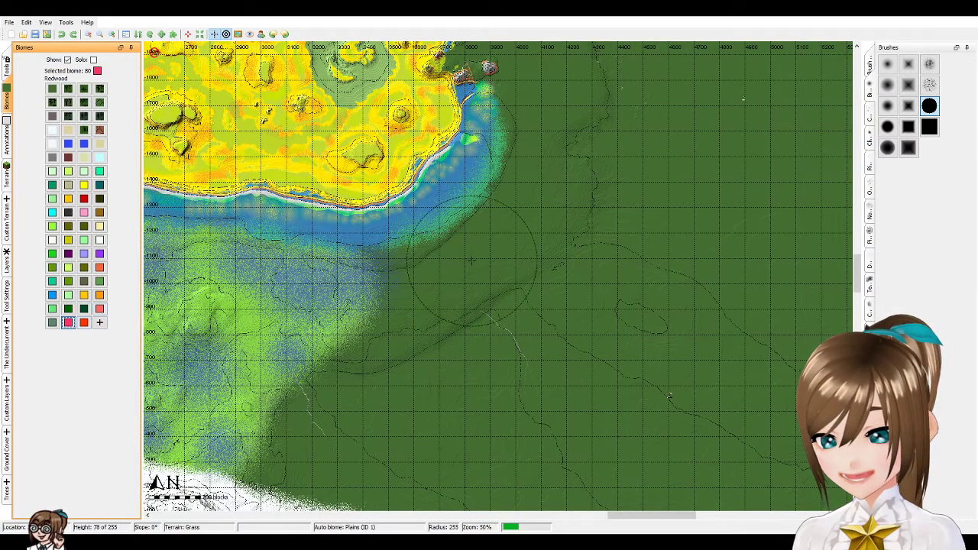
pyautogui.scroll(1, 500, 275)
pyautogui.click(869, 65)
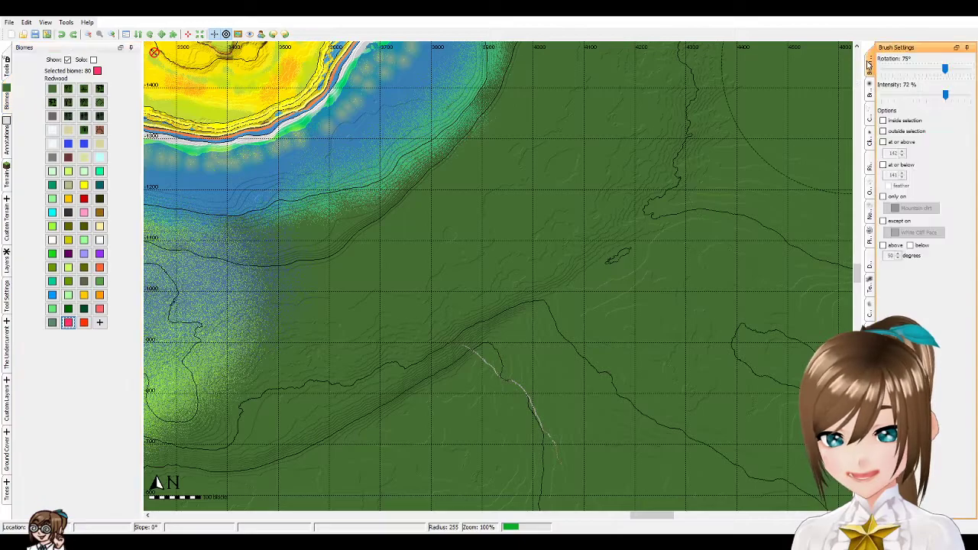
pyautogui.click(884, 198)
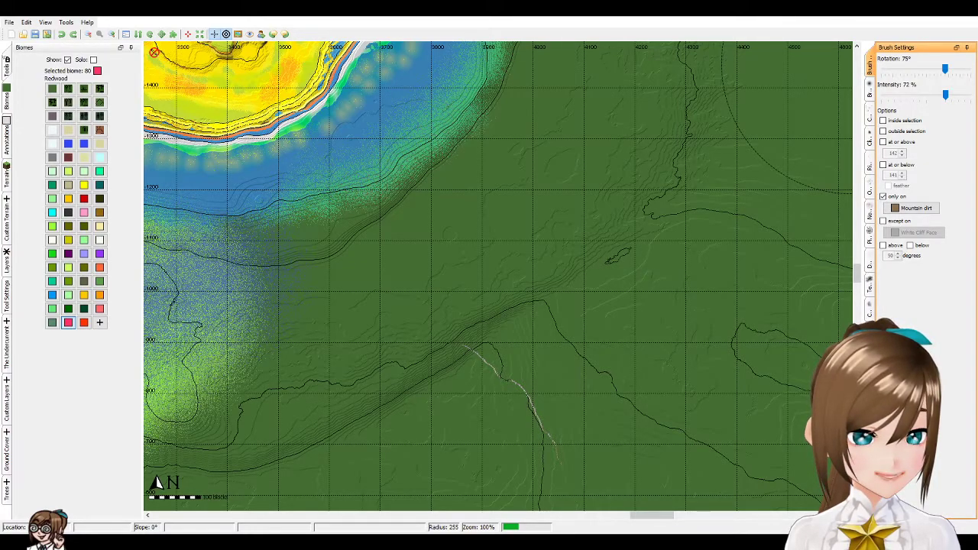
# - Paint a large, roughly round Redwood biome area on the green land southeast of the yellow outback
pyautogui.click(515, 214)
pyautogui.scroll(-1, 514, 214)
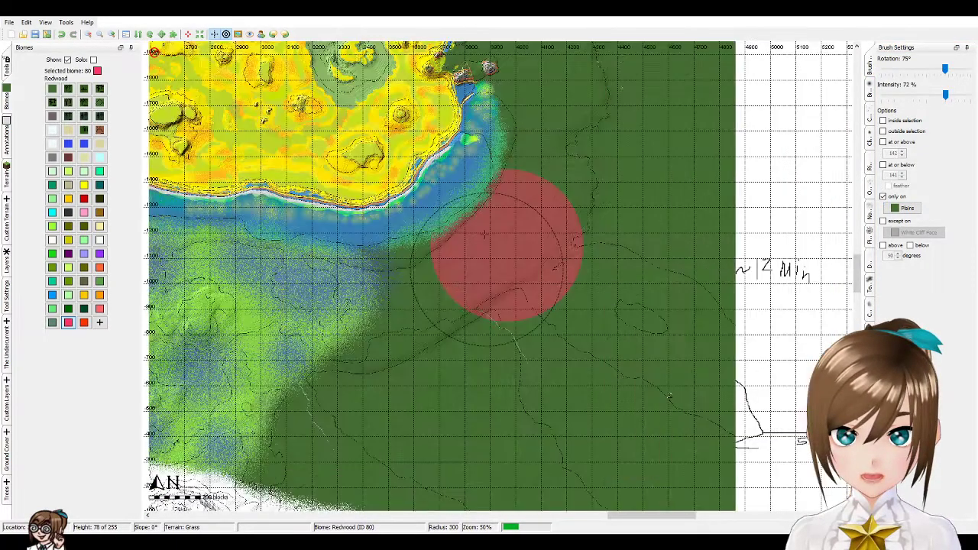
pyautogui.scroll(-1, 535, 153)
pyautogui.moveTo(551, 134)
pyautogui.mouseDown()
pyautogui.moveTo(525, 149)
pyautogui.moveTo(527, 139)
pyautogui.mouseUp()
pyautogui.scroll(-1, 527, 139)
pyautogui.moveTo(469, 255)
pyautogui.mouseDown()
pyautogui.moveTo(464, 271)
pyautogui.moveTo(438, 275)
pyautogui.moveTo(489, 273)
pyautogui.moveTo(557, 246)
pyautogui.moveTo(604, 156)
pyautogui.moveTo(617, 199)
pyautogui.moveTo(578, 327)
pyautogui.moveTo(699, 244)
pyautogui.moveTo(687, 191)
pyautogui.moveTo(665, 163)
pyautogui.mouseUp()
pyautogui.scroll(1, 493, 274)
pyautogui.scroll(-2, 578, 327)
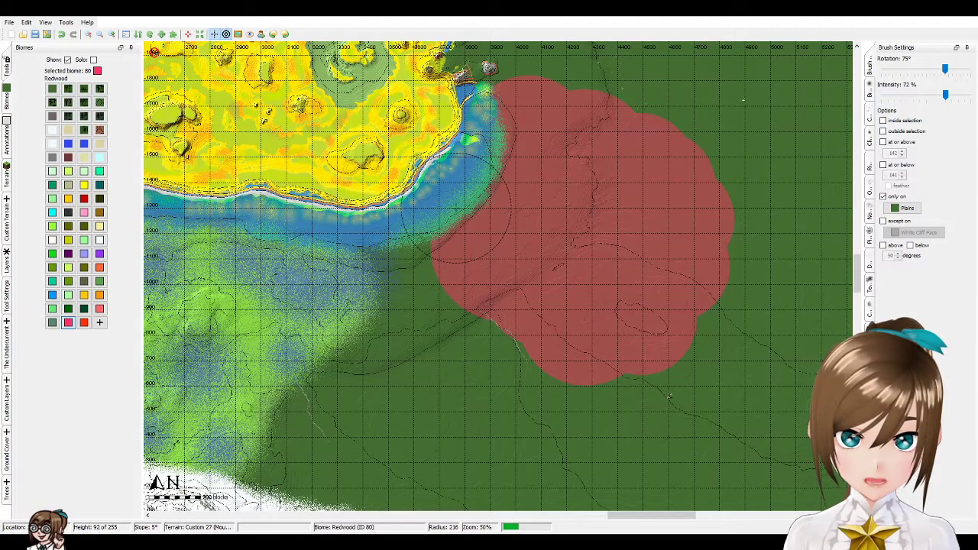
pyautogui.scroll(-1, 507, 275)
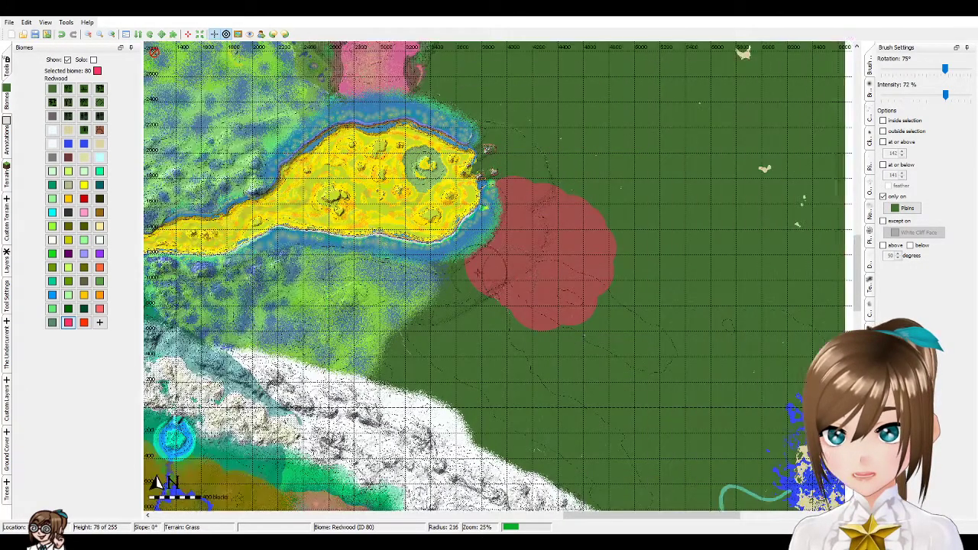
# - Paint a second Redwood biome area on the green land just east of the pink forest, north of the outback's tip
pyautogui.moveTo(859, 297); pyautogui.dragTo(858, 264)
pyautogui.scroll(1, 391, 191)
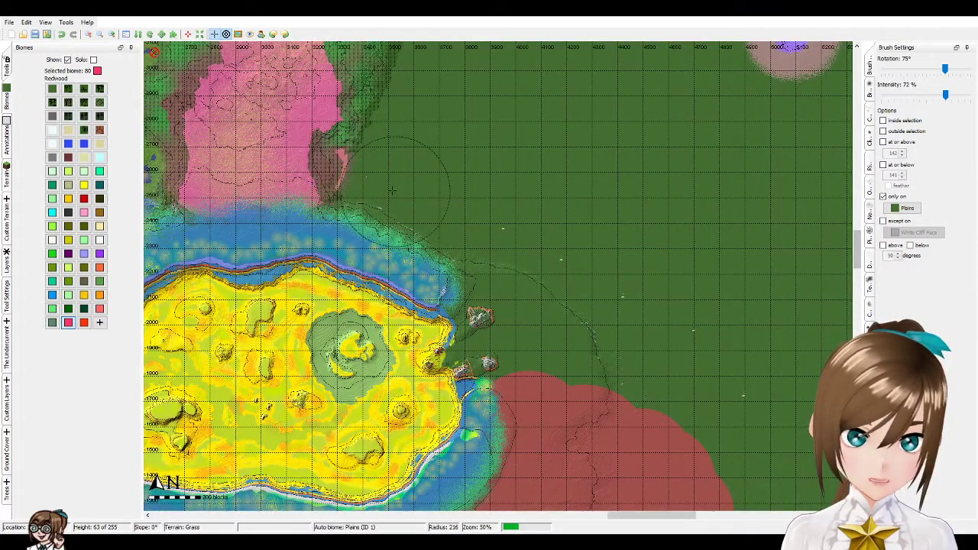
pyautogui.moveTo(392, 190)
pyautogui.mouseDown()
pyautogui.moveTo(397, 183)
pyautogui.moveTo(436, 198)
pyautogui.moveTo(470, 168)
pyautogui.moveTo(435, 159)
pyautogui.moveTo(432, 118)
pyautogui.moveTo(427, 137)
pyautogui.moveTo(475, 149)
pyautogui.moveTo(490, 208)
pyautogui.moveTo(467, 179)
pyautogui.moveTo(484, 153)
pyautogui.moveTo(459, 174)
pyautogui.mouseUp()
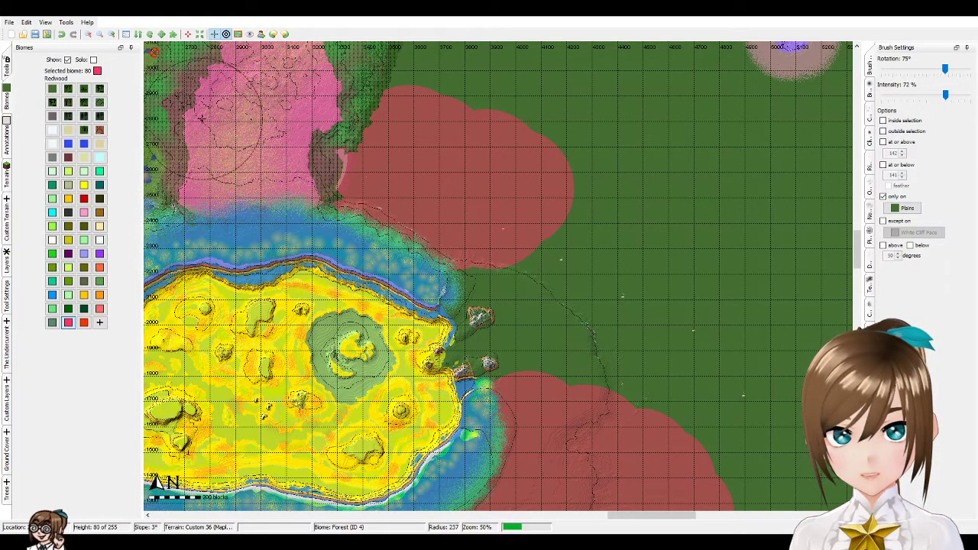
pyautogui.hotkey('ctrl', '-')
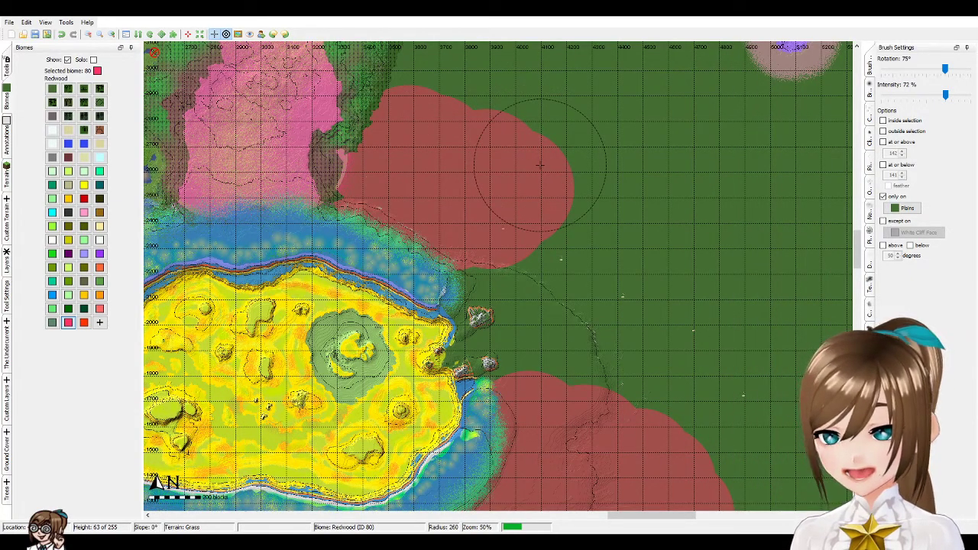
pyautogui.moveTo(530, 161)
pyautogui.mouseDown()
pyautogui.moveTo(508, 126)
pyautogui.moveTo(481, 122)
pyautogui.moveTo(503, 142)
pyautogui.mouseUp()
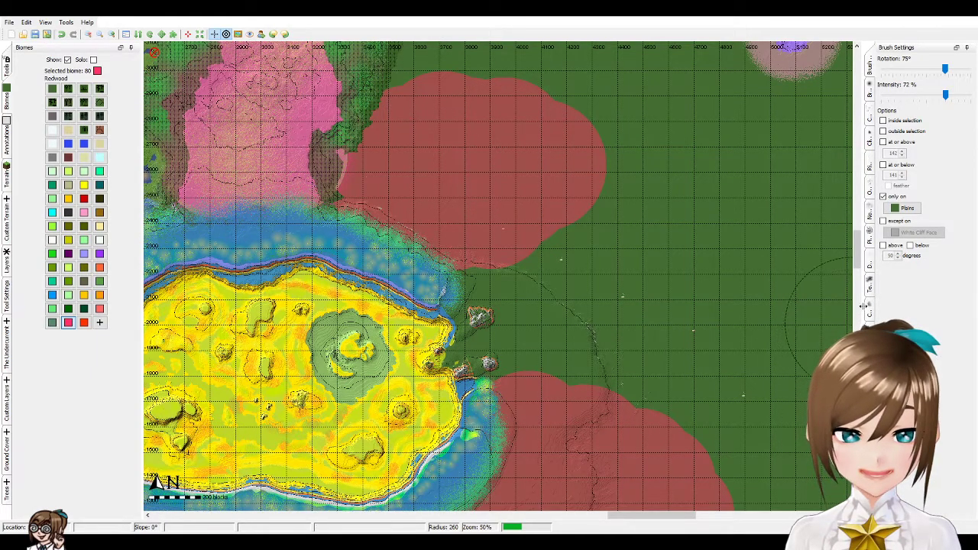
# - Set up the Spray Paint tool with a soft round brush and the Redwood Edge biome, without the Plains-only restriction
pyautogui.moveTo(859, 254); pyautogui.dragTo(859, 261)
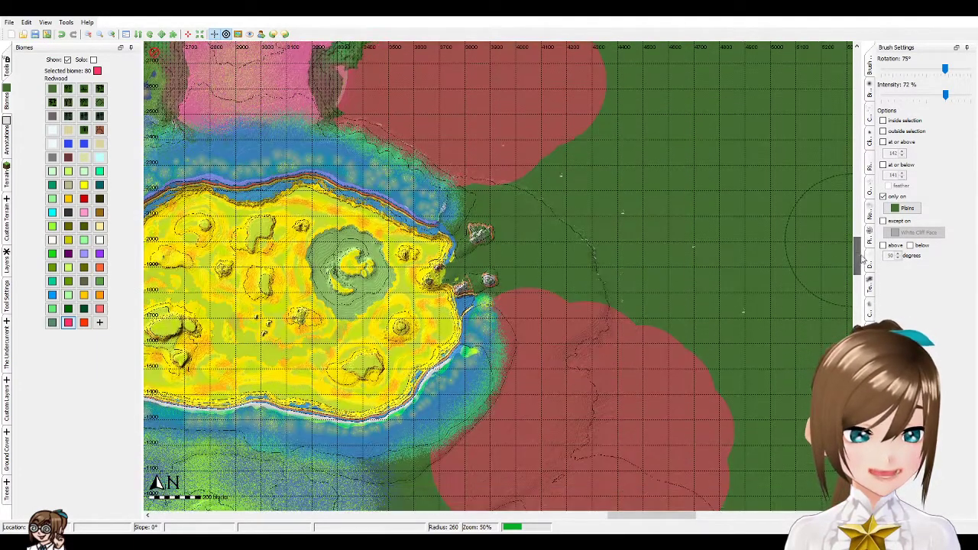
pyautogui.click(883, 197)
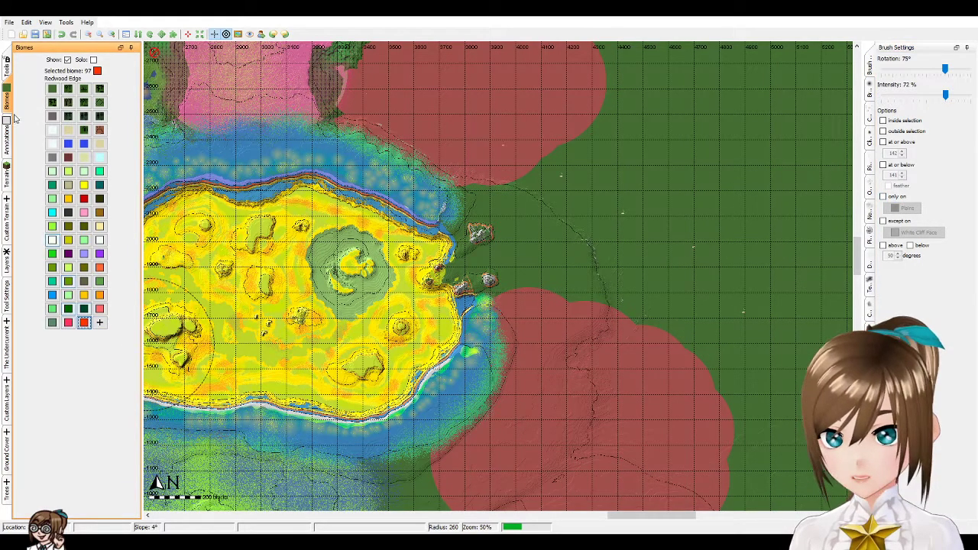
pyautogui.click(7, 70)
pyautogui.click(29, 61)
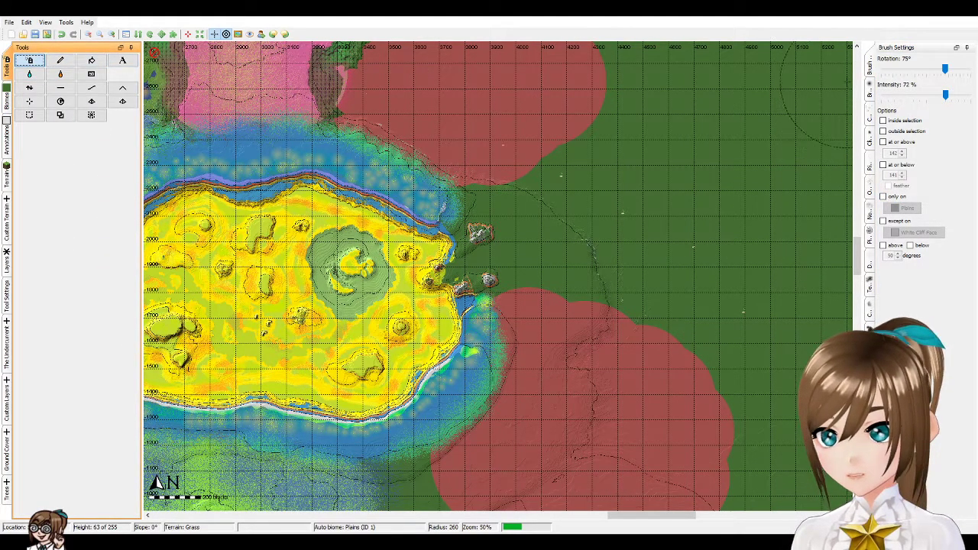
pyautogui.click(869, 90)
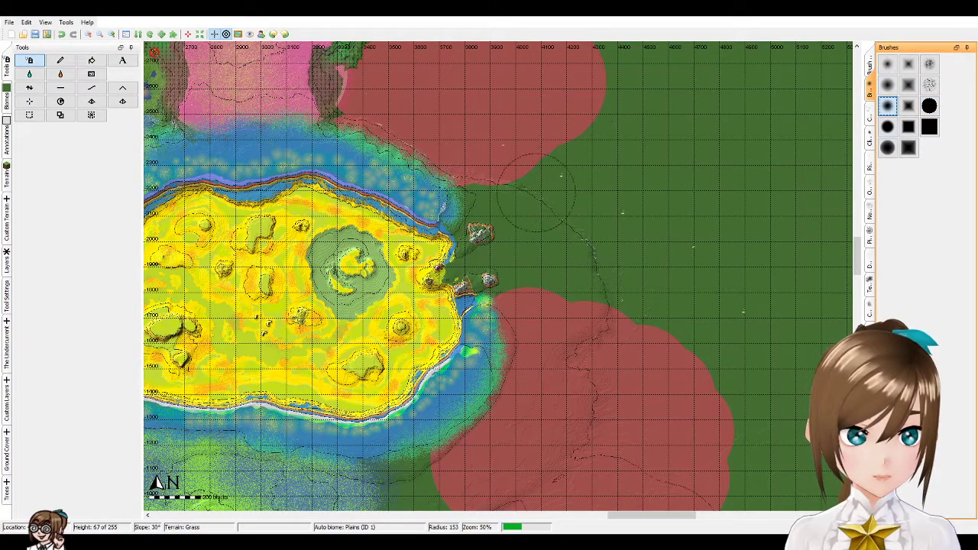
# - Spray a Redwood Edge border along the southern, eastern and northern rim of the northern Redwood area
pyautogui.scroll(1, 511, 168)
pyautogui.moveTo(511, 174)
pyautogui.mouseDown()
pyautogui.moveTo(611, 114)
pyautogui.moveTo(589, 98)
pyautogui.moveTo(600, 76)
pyautogui.moveTo(604, 92)
pyautogui.mouseUp()
pyautogui.scroll(1, 500, 187)
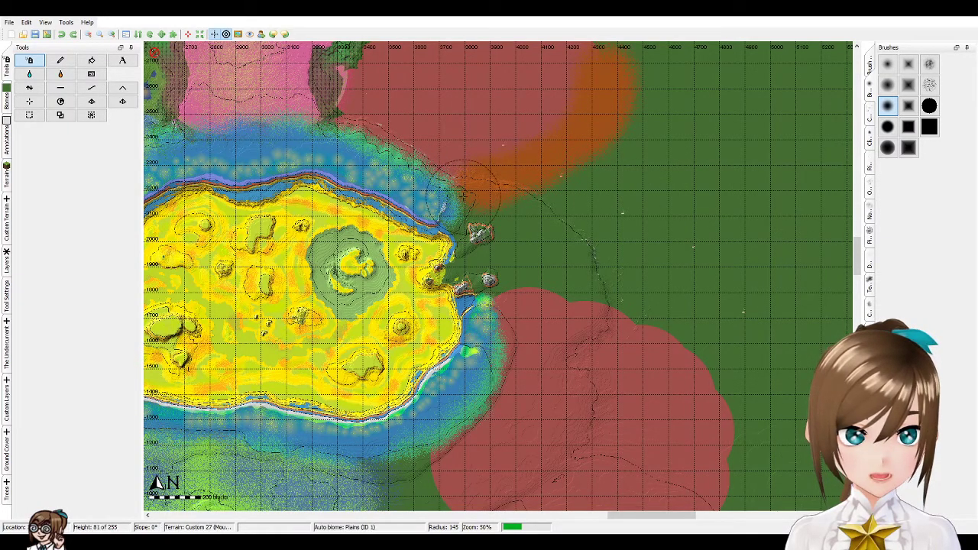
pyautogui.moveTo(857, 256); pyautogui.dragTo(857, 246)
pyautogui.moveTo(589, 224)
pyautogui.mouseDown()
pyautogui.moveTo(578, 171)
pyautogui.moveTo(461, 146)
pyautogui.moveTo(417, 157)
pyautogui.mouseUp()
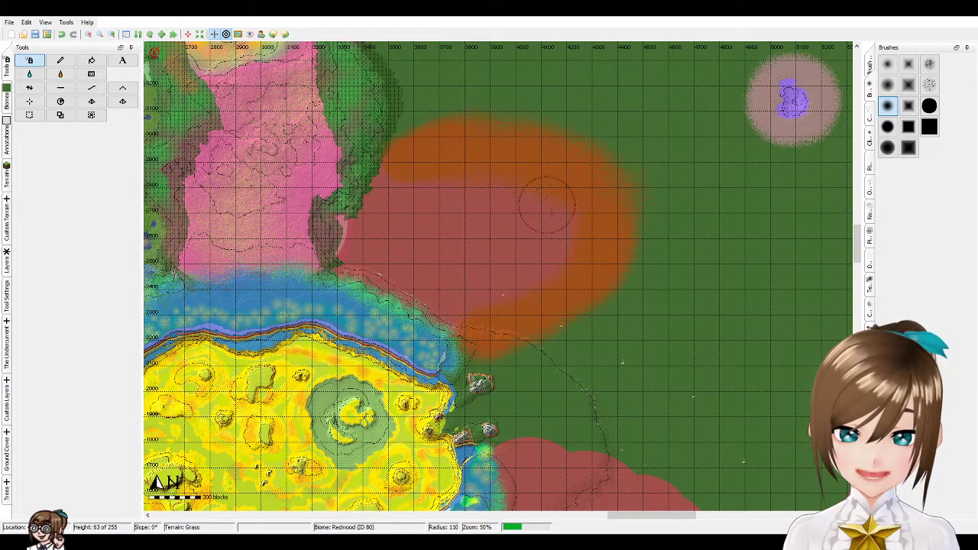
# - Spray a wide Redwood Edge border around the southern Redwood area, from the moor's edge round to the outback's eastern tip
pyautogui.scroll(-1, 580, 252)
pyautogui.moveTo(857, 283); pyautogui.dragTo(857, 337)
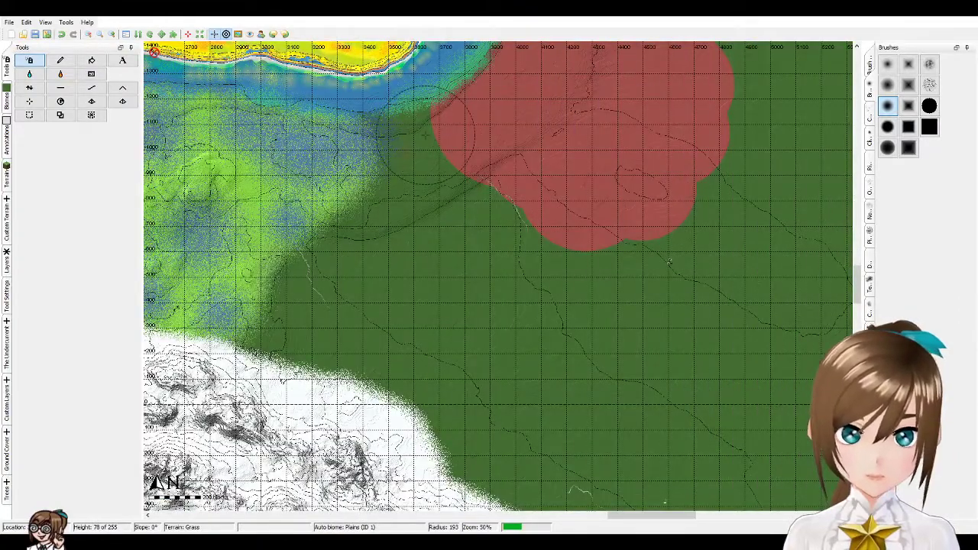
pyautogui.moveTo(426, 135)
pyautogui.mouseDown()
pyautogui.moveTo(386, 157)
pyautogui.moveTo(413, 141)
pyautogui.moveTo(489, 218)
pyautogui.moveTo(600, 268)
pyautogui.moveTo(650, 252)
pyautogui.moveTo(708, 198)
pyautogui.moveTo(722, 174)
pyautogui.moveTo(710, 161)
pyautogui.moveTo(711, 181)
pyautogui.moveTo(722, 172)
pyautogui.moveTo(691, 218)
pyautogui.moveTo(722, 153)
pyautogui.moveTo(757, 123)
pyautogui.mouseUp()
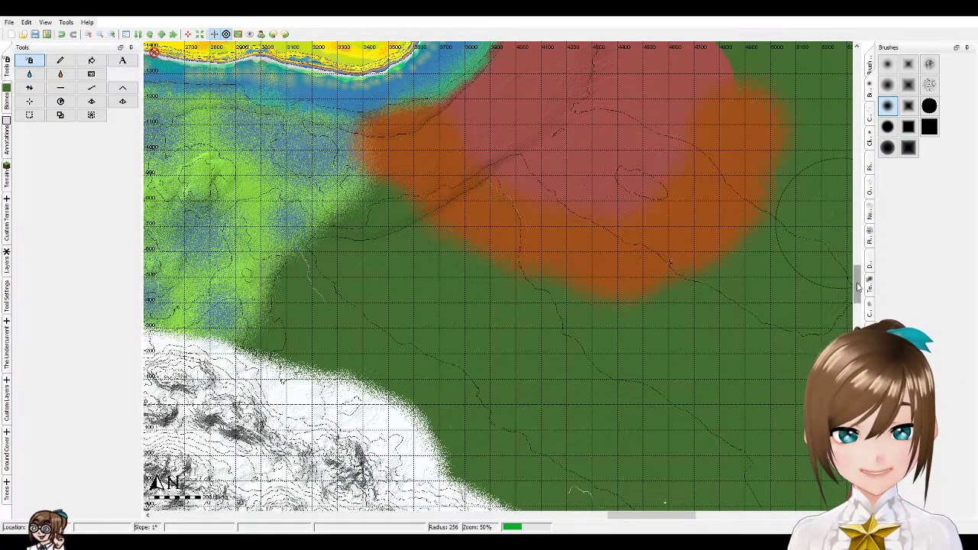
pyautogui.moveTo(857, 287); pyautogui.dragTo(857, 273)
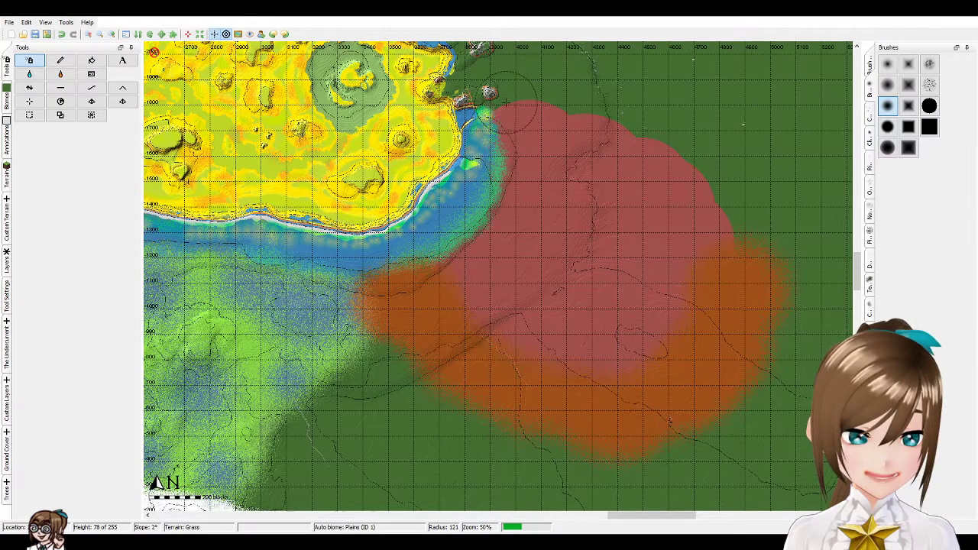
pyautogui.moveTo(504, 99)
pyautogui.mouseDown()
pyautogui.moveTo(600, 114)
pyautogui.moveTo(634, 141)
pyautogui.moveTo(703, 147)
pyautogui.moveTo(695, 208)
pyautogui.moveTo(760, 213)
pyautogui.moveTo(733, 229)
pyautogui.moveTo(695, 207)
pyautogui.moveTo(718, 183)
pyautogui.mouseUp()
pyautogui.scroll(-4, 718, 183)
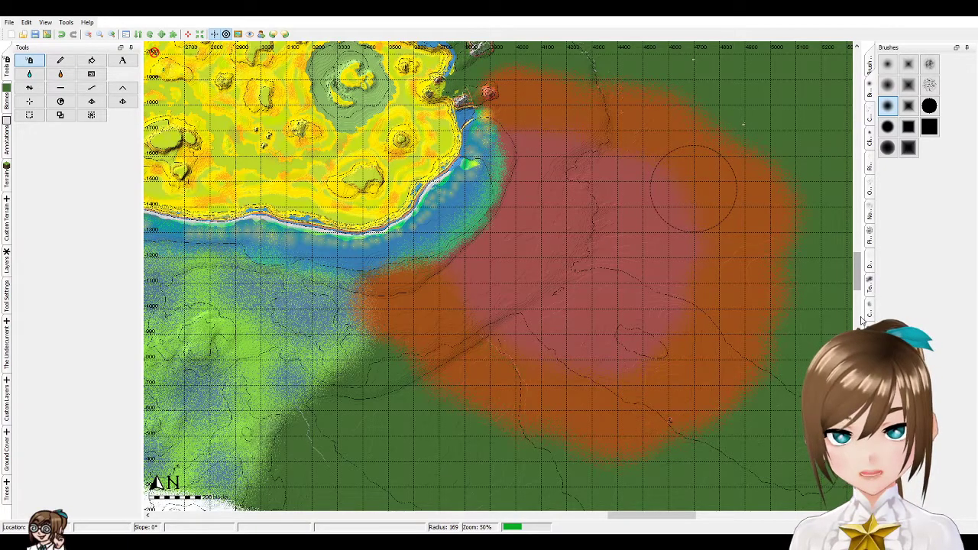
# - Join the northern and southern Redwood Edge borders by spraying the land just east of the outback's tip
pyautogui.moveTo(860, 286); pyautogui.dragTo(858, 272)
pyautogui.scroll(1, 464, 263)
pyautogui.scroll(-2, 464, 264)
pyautogui.moveTo(466, 225); pyautogui.dragTo(468, 248)
pyautogui.scroll(-3, 466, 244)
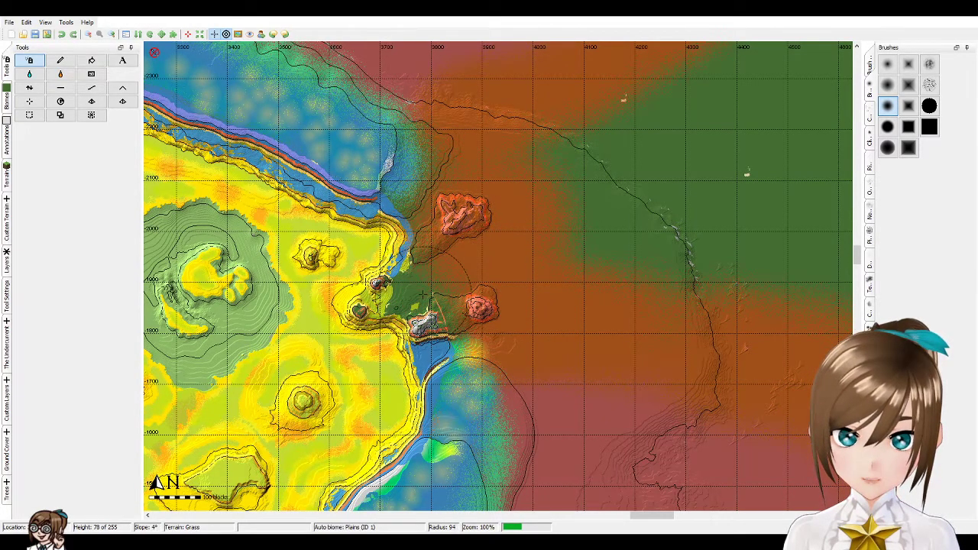
# - Cover the remaining green gap and rocky outcrops at the outback's eastern tip with the Redwood Edge biome
pyautogui.moveTo(422, 294)
pyautogui.mouseDown()
pyautogui.moveTo(390, 275)
pyautogui.moveTo(381, 306)
pyautogui.moveTo(416, 325)
pyautogui.mouseUp()
pyautogui.scroll(1, 477, 309)
pyautogui.moveTo(477, 309)
pyautogui.mouseDown()
pyautogui.moveTo(488, 245)
pyautogui.moveTo(435, 199)
pyautogui.moveTo(459, 164)
pyautogui.moveTo(489, 153)
pyautogui.mouseUp()
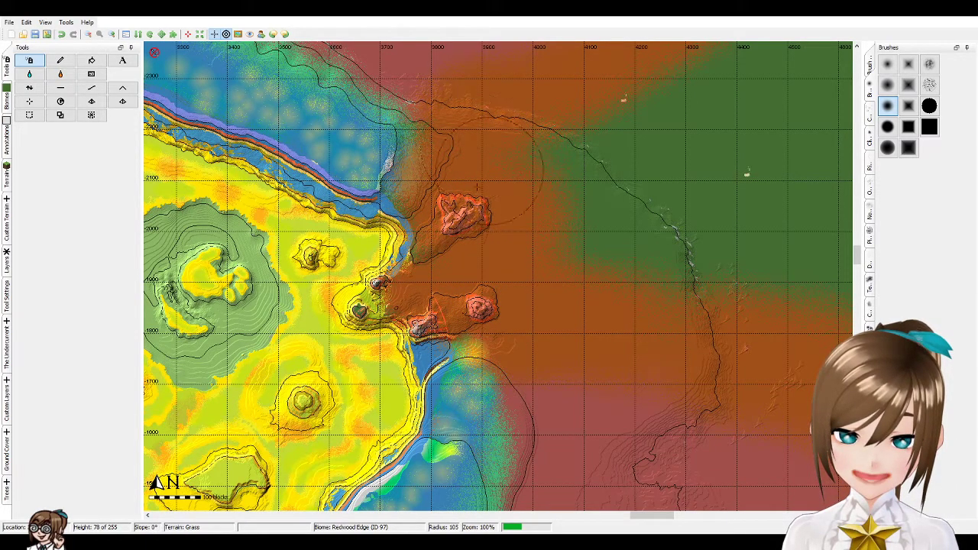
pyautogui.moveTo(489, 219); pyautogui.dragTo(428, 252)
pyautogui.moveTo(454, 138)
pyautogui.mouseDown()
pyautogui.moveTo(420, 184)
pyautogui.moveTo(401, 324)
pyautogui.moveTo(443, 307)
pyautogui.mouseUp()
pyautogui.scroll(-2, 443, 307)
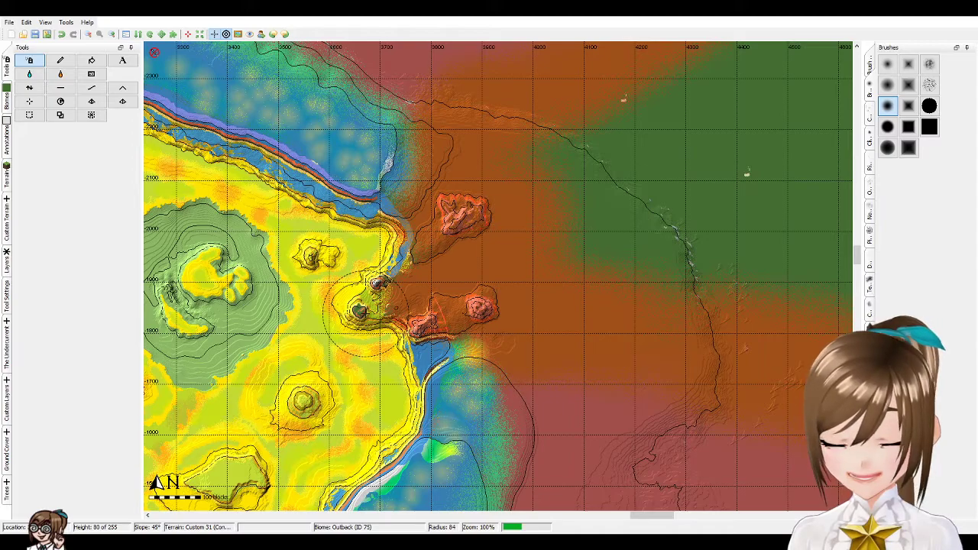
pyautogui.scroll(-1, 365, 309)
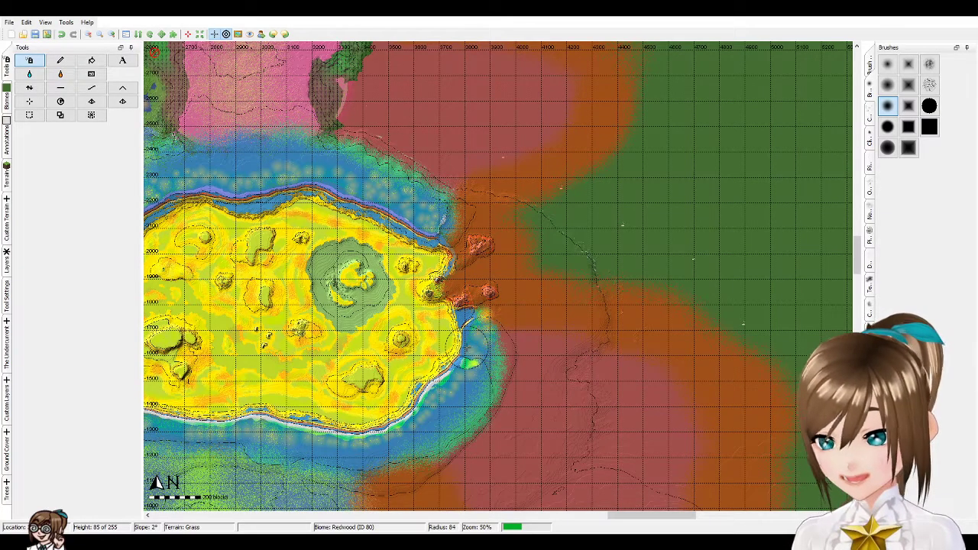
pyautogui.scroll(-1, 470, 344)
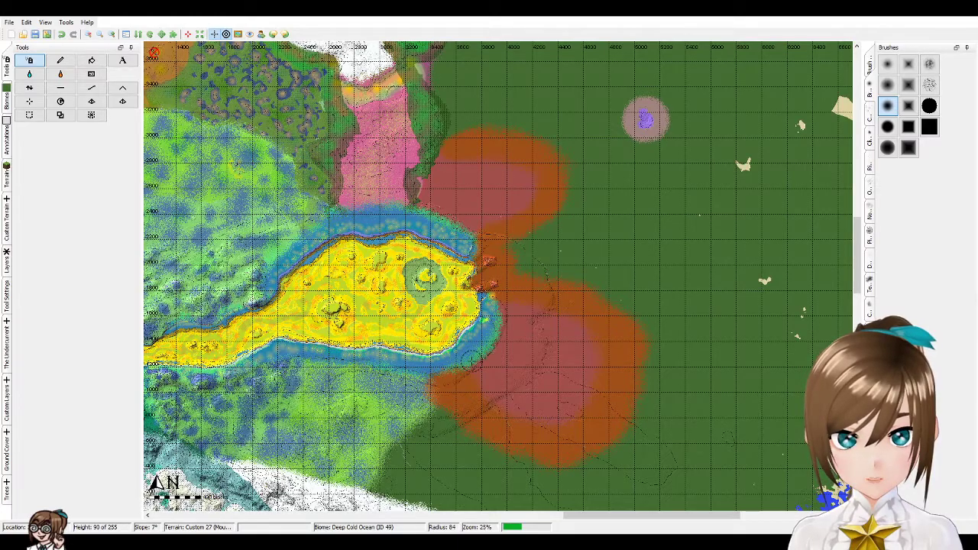
pyautogui.scroll(1, 489, 363)
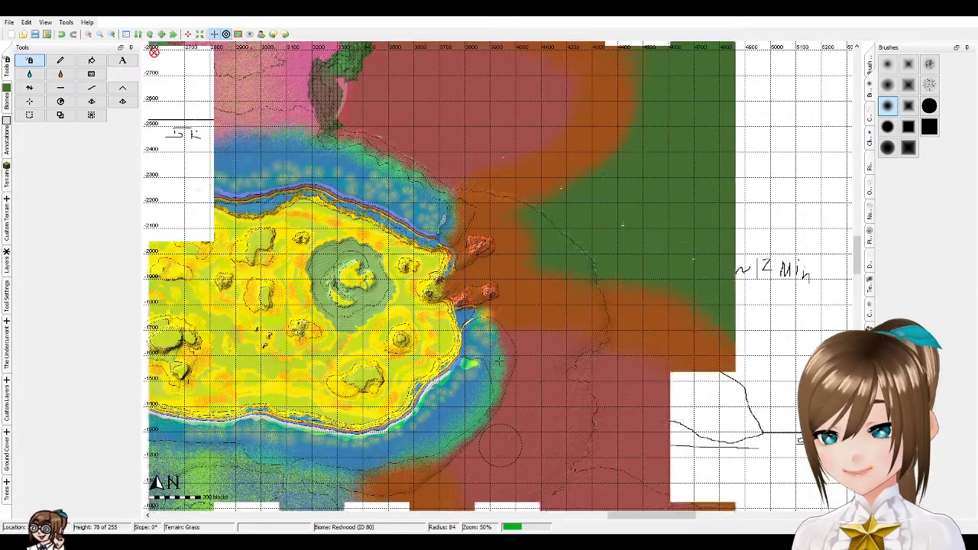
pyautogui.moveTo(860, 262); pyautogui.dragTo(855, 241)
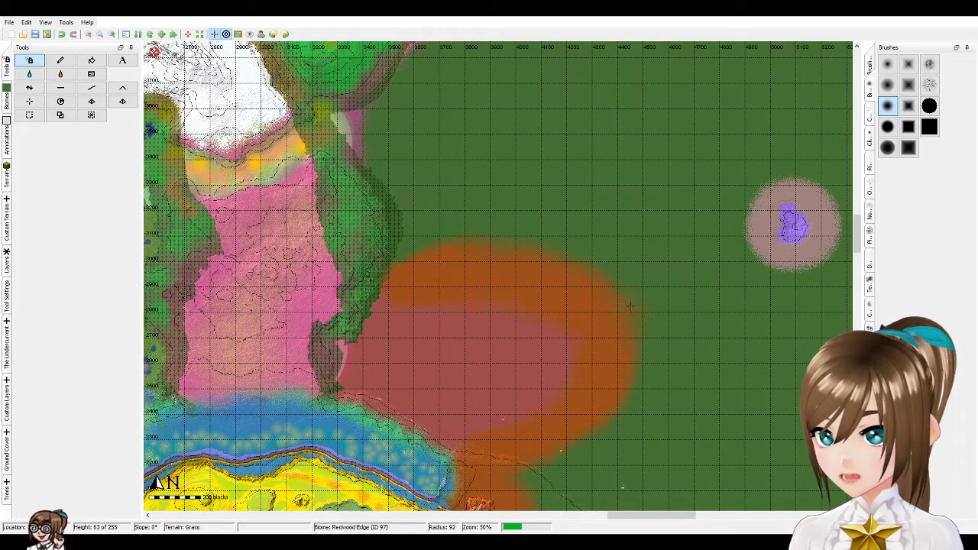
pyautogui.click(857, 300)
pyautogui.moveTo(857, 279)
pyautogui.mouseDown()
pyautogui.moveTo(857, 294)
pyautogui.moveTo(857, 278)
pyautogui.mouseUp()
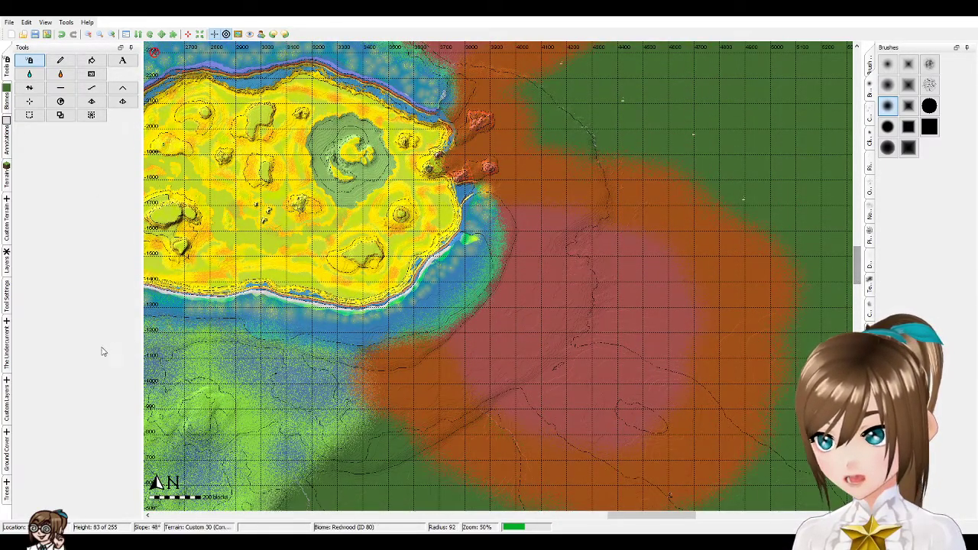
pyautogui.click(6, 462)
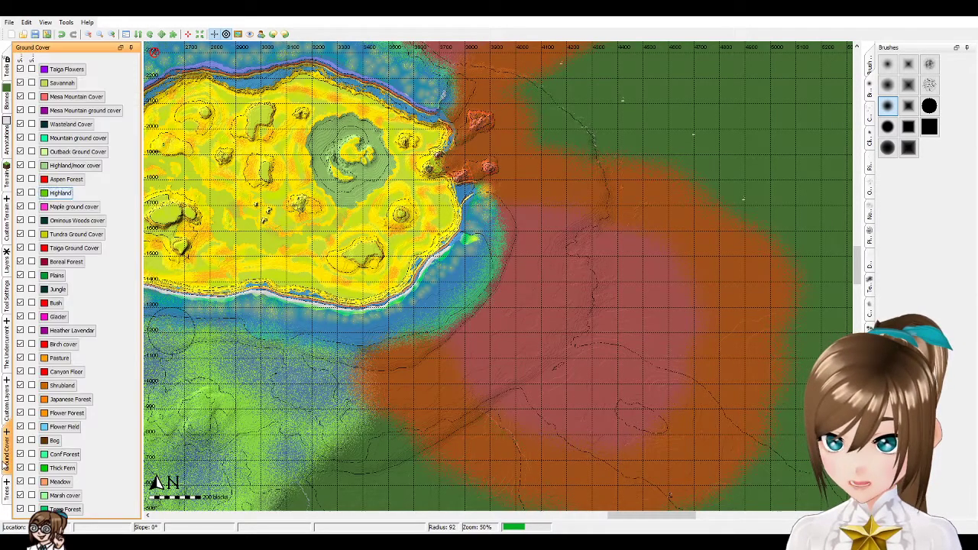
pyautogui.click(6, 355)
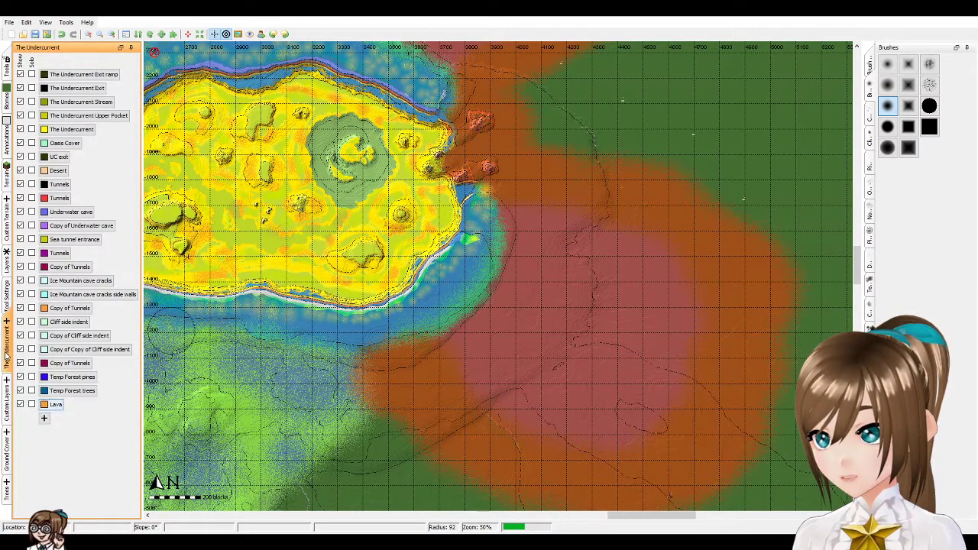
pyautogui.click(6, 294)
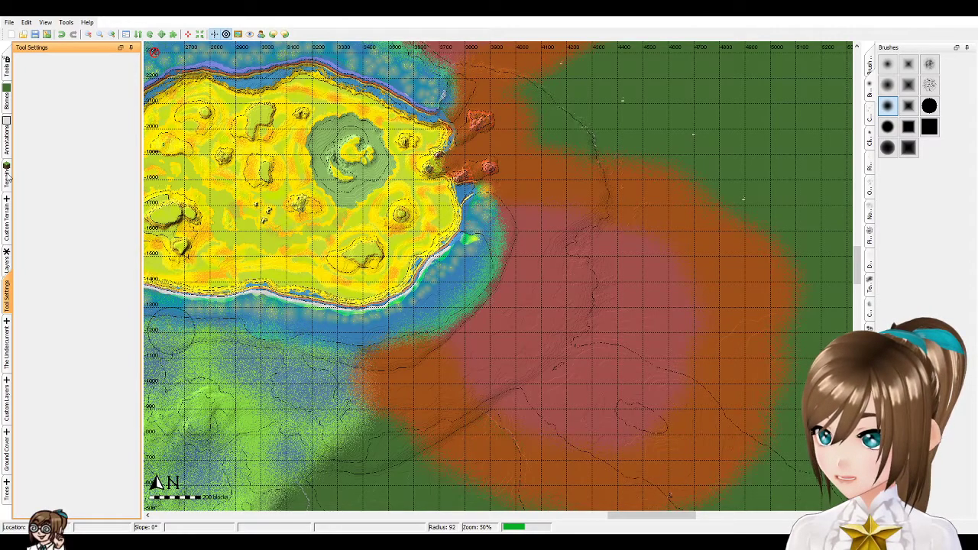
pyautogui.click(7, 177)
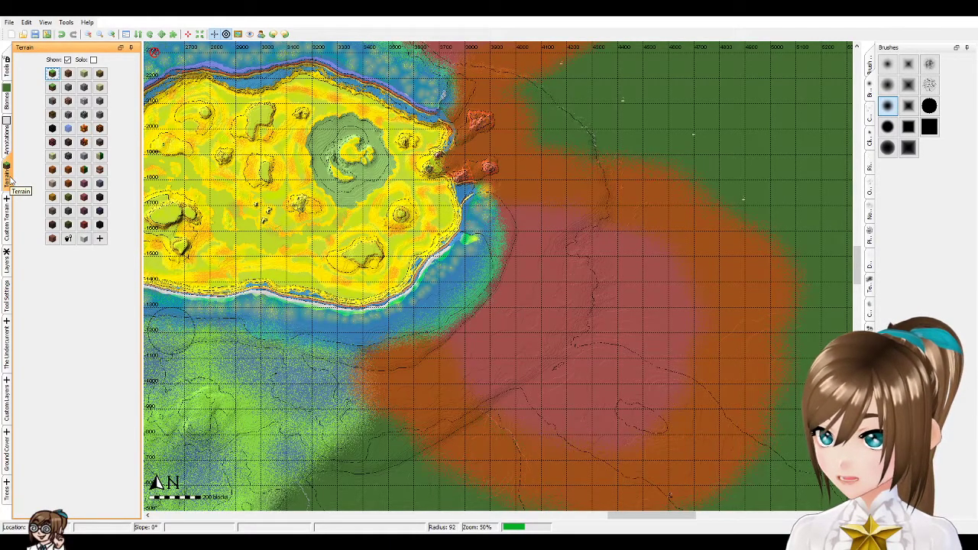
pyautogui.click(7, 73)
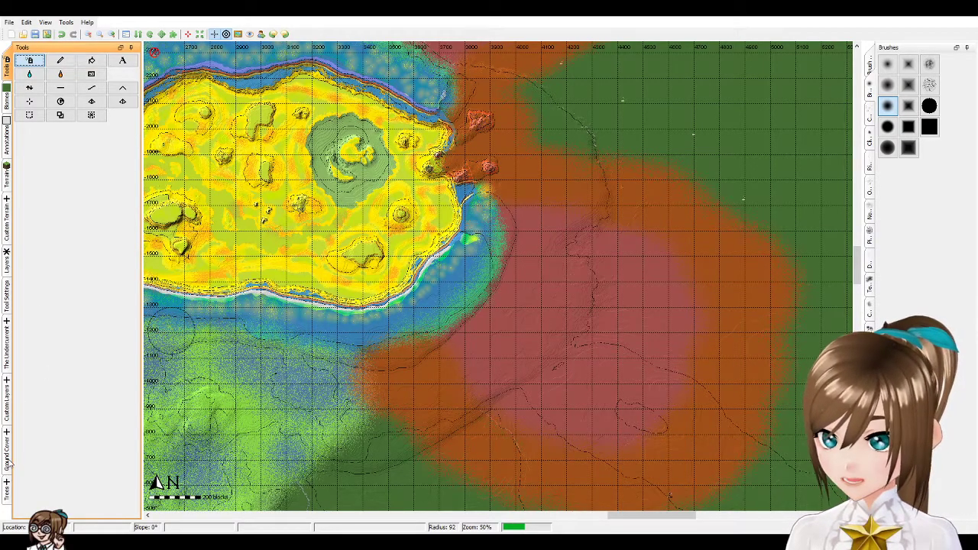
# - Paint the Redwood tree layer across the southern Redwood area with the Pencil tool and a large soft round brush
pyautogui.click(7, 484)
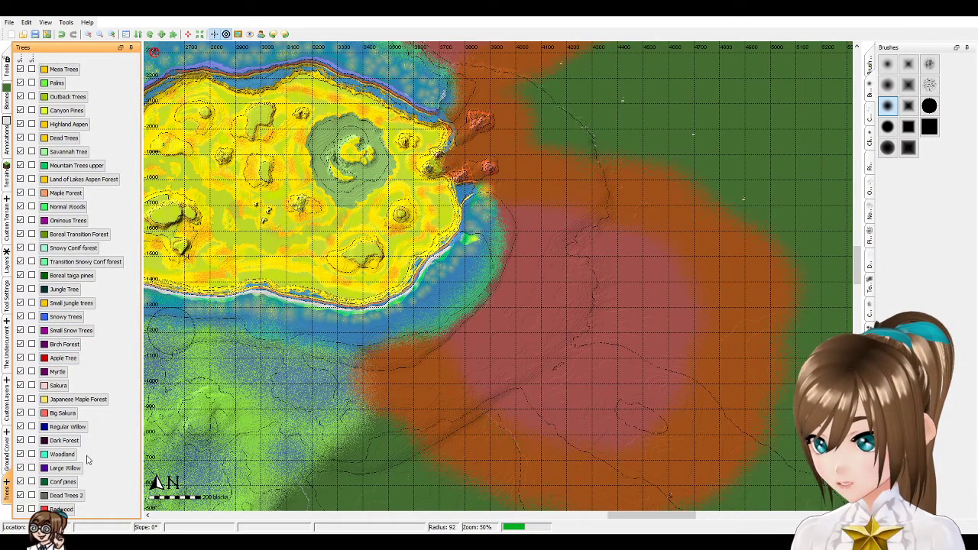
pyautogui.click(7, 67)
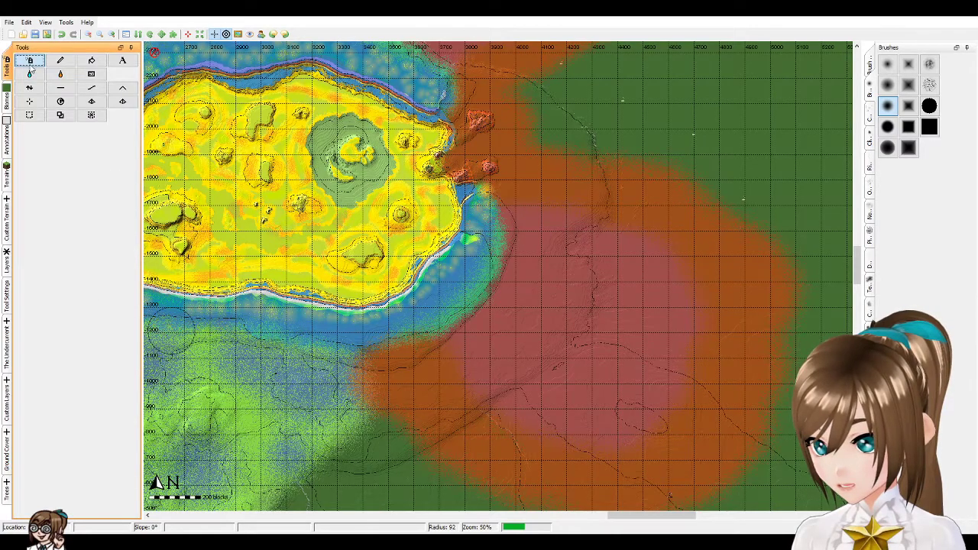
pyautogui.click(60, 60)
pyautogui.click(929, 105)
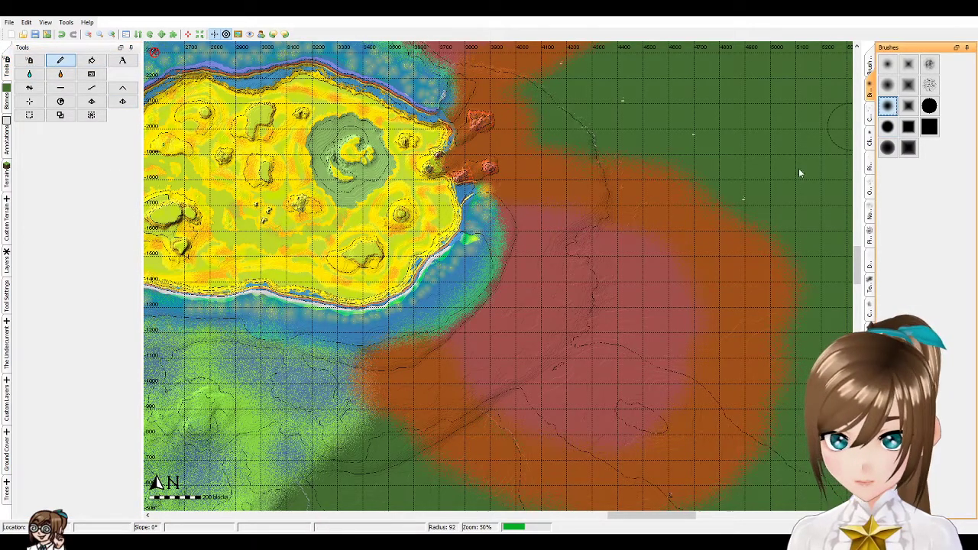
pyautogui.scroll(4, 550, 262)
pyautogui.moveTo(550, 244)
pyautogui.mouseDown()
pyautogui.moveTo(588, 283)
pyautogui.moveTo(545, 327)
pyautogui.moveTo(470, 367)
pyautogui.moveTo(500, 359)
pyautogui.moveTo(565, 420)
pyautogui.moveTo(623, 375)
pyautogui.moveTo(595, 416)
pyautogui.moveTo(633, 359)
pyautogui.moveTo(644, 306)
pyautogui.moveTo(633, 273)
pyautogui.moveTo(594, 254)
pyautogui.moveTo(549, 317)
pyautogui.moveTo(473, 338)
pyautogui.moveTo(535, 328)
pyautogui.moveTo(556, 338)
pyautogui.moveTo(491, 382)
pyautogui.moveTo(578, 316)
pyautogui.moveTo(646, 351)
pyautogui.moveTo(649, 291)
pyautogui.moveTo(588, 269)
pyautogui.moveTo(578, 283)
pyautogui.moveTo(708, 316)
pyautogui.mouseUp()
pyautogui.scroll(2, 596, 416)
pyautogui.scroll(-3, 566, 255)
pyautogui.scroll(2, 473, 338)
pyautogui.scroll(2, 491, 382)
pyautogui.scroll(-1, 646, 351)
pyautogui.scroll(-1, 588, 269)
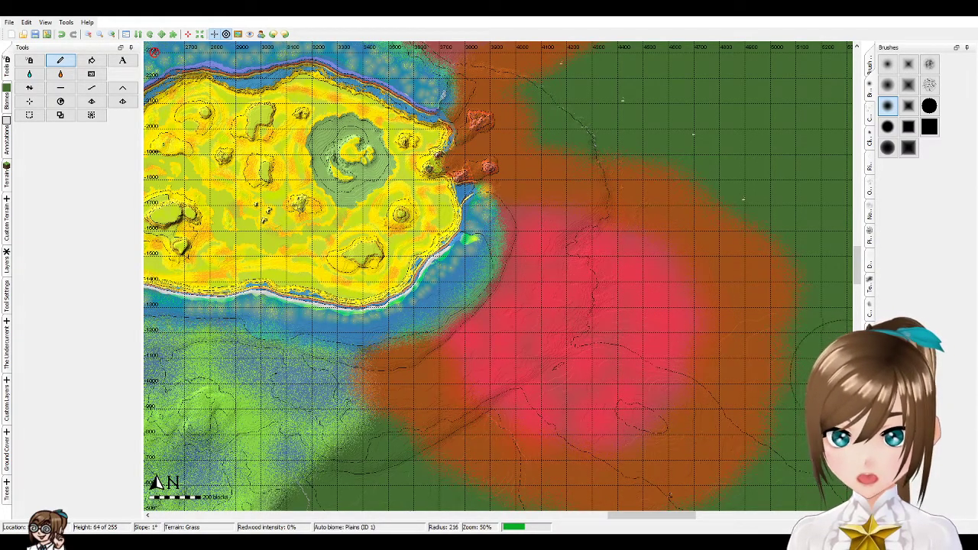
# - Paint the Redwood tree layer over the northern Redwood area, finishing the coverage with a harder-edged round brush
pyautogui.moveTo(856, 279); pyautogui.dragTo(857, 244)
pyautogui.scroll(1, 402, 191)
pyautogui.moveTo(403, 191)
pyautogui.mouseDown()
pyautogui.moveTo(428, 183)
pyautogui.moveTo(374, 164)
pyautogui.moveTo(404, 186)
pyautogui.moveTo(535, 201)
pyautogui.moveTo(548, 230)
pyautogui.moveTo(535, 219)
pyautogui.moveTo(469, 240)
pyautogui.moveTo(382, 223)
pyautogui.moveTo(367, 187)
pyautogui.moveTo(421, 211)
pyautogui.moveTo(476, 213)
pyautogui.moveTo(514, 249)
pyautogui.moveTo(540, 216)
pyautogui.moveTo(513, 168)
pyautogui.moveTo(432, 171)
pyautogui.moveTo(391, 191)
pyautogui.moveTo(399, 210)
pyautogui.moveTo(432, 200)
pyautogui.moveTo(471, 206)
pyautogui.moveTo(461, 208)
pyautogui.moveTo(464, 193)
pyautogui.moveTo(477, 233)
pyautogui.moveTo(437, 256)
pyautogui.moveTo(415, 229)
pyautogui.moveTo(444, 281)
pyautogui.mouseUp()
pyautogui.scroll(-1, 458, 244)
pyautogui.scroll(-2, 445, 281)
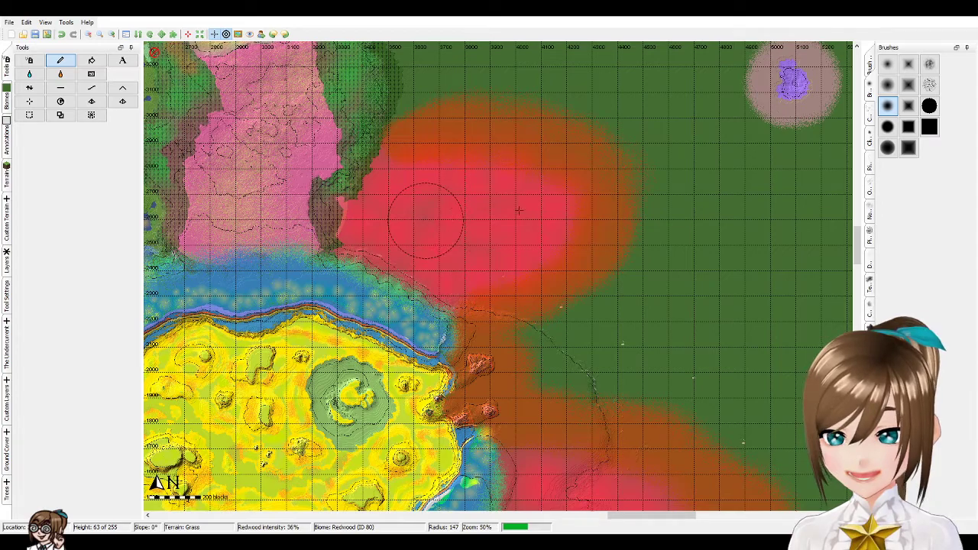
pyautogui.click(929, 106)
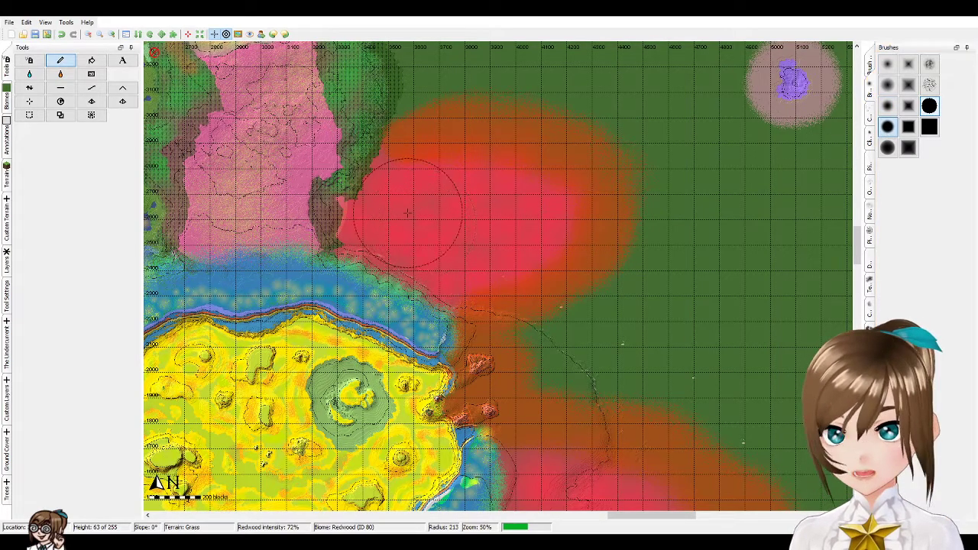
pyautogui.scroll(-1, 484, 223)
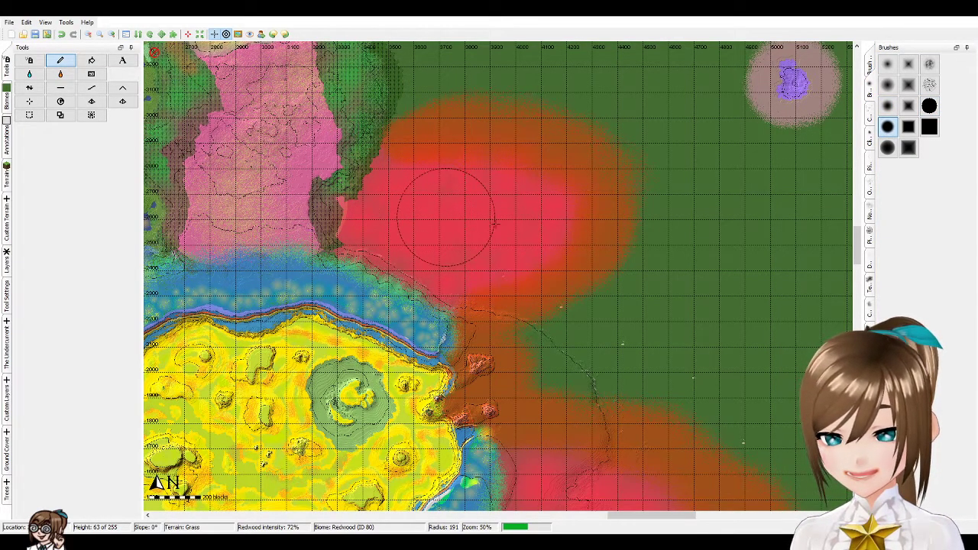
# - Fill the thin patches of Redwood trees in the centre and west of the southern Redwood area for even coverage
pyautogui.moveTo(858, 252); pyautogui.dragTo(859, 276)
pyautogui.scroll(4, 578, 207)
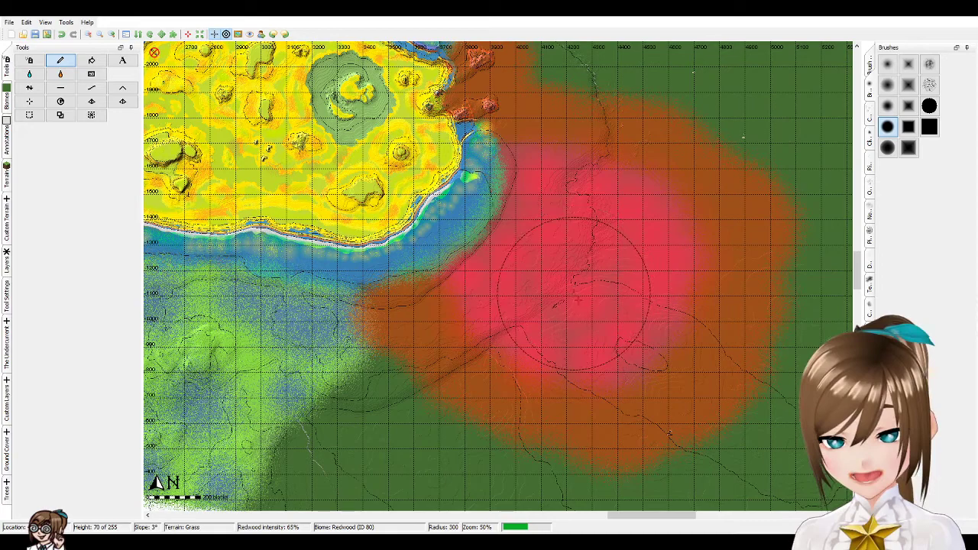
pyautogui.scroll(-1, 577, 252)
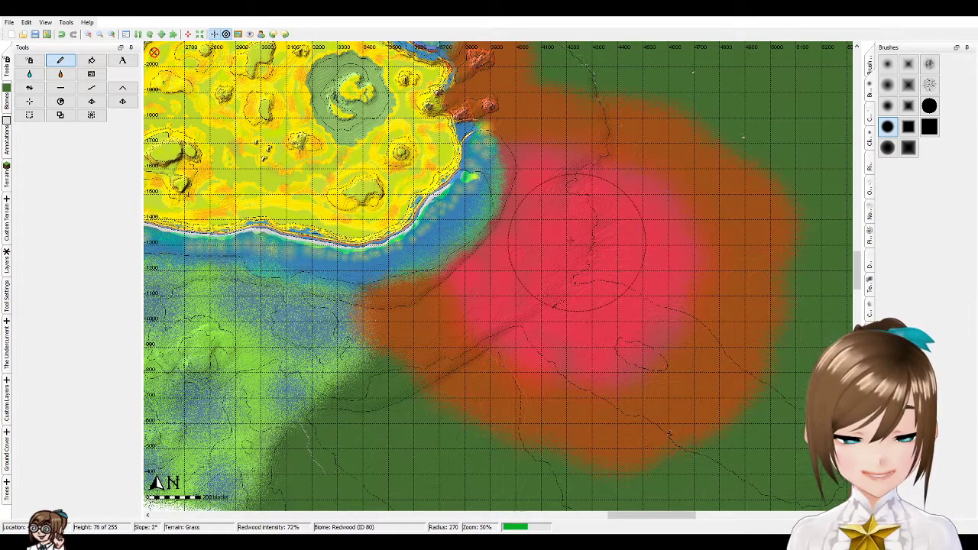
pyautogui.scroll(-6, 565, 229)
pyautogui.moveTo(530, 193); pyautogui.dragTo(509, 243)
pyautogui.scroll(1, 505, 265)
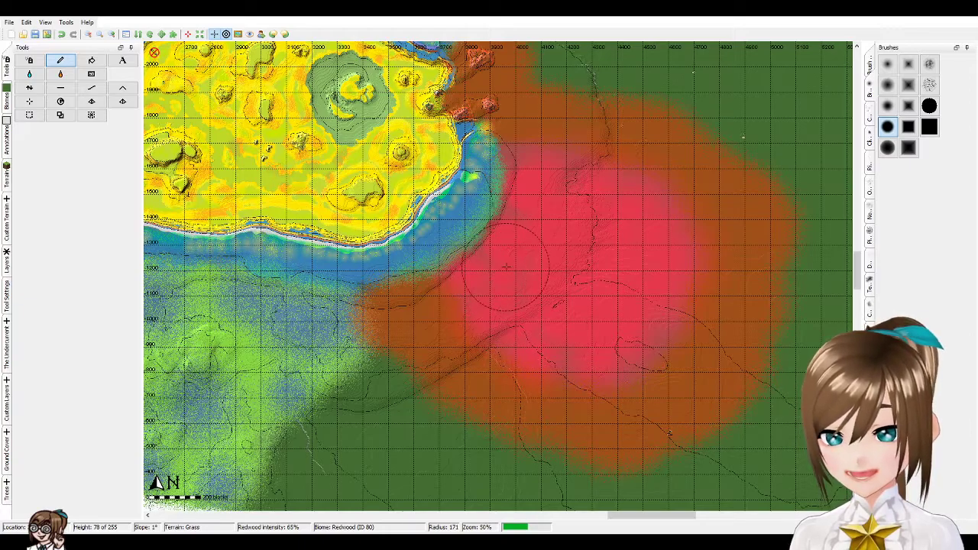
pyautogui.scroll(2, 529, 263)
pyautogui.moveTo(529, 262)
pyautogui.mouseDown()
pyautogui.moveTo(538, 255)
pyautogui.moveTo(517, 239)
pyautogui.mouseUp()
pyautogui.scroll(1, 565, 236)
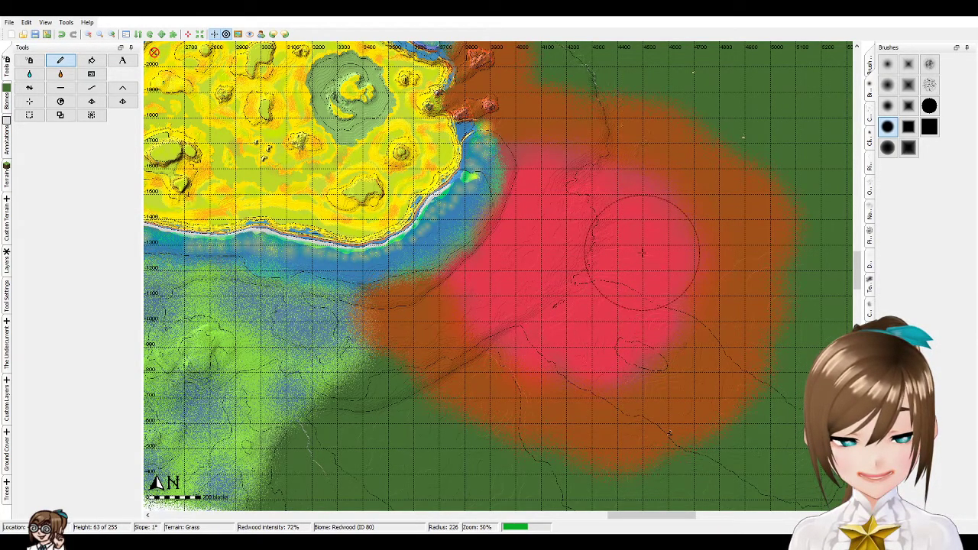
# - Extend the Redwood trees onto the inner Redwood Edge around the southern area and even out the northern area's coverage
pyautogui.scroll(2, 634, 233)
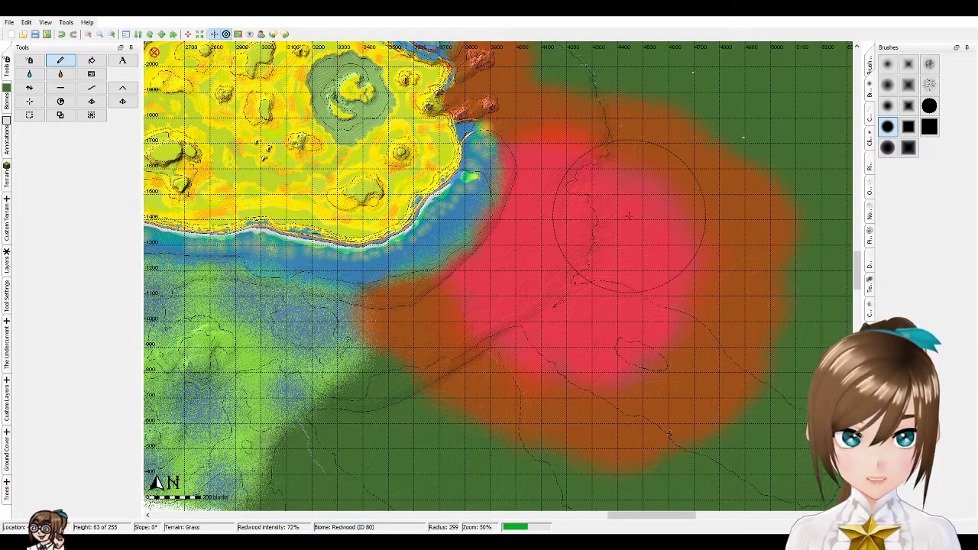
pyautogui.moveTo(662, 291)
pyautogui.mouseDown()
pyautogui.moveTo(579, 337)
pyautogui.moveTo(479, 317)
pyautogui.mouseUp()
pyautogui.scroll(-3, 489, 321)
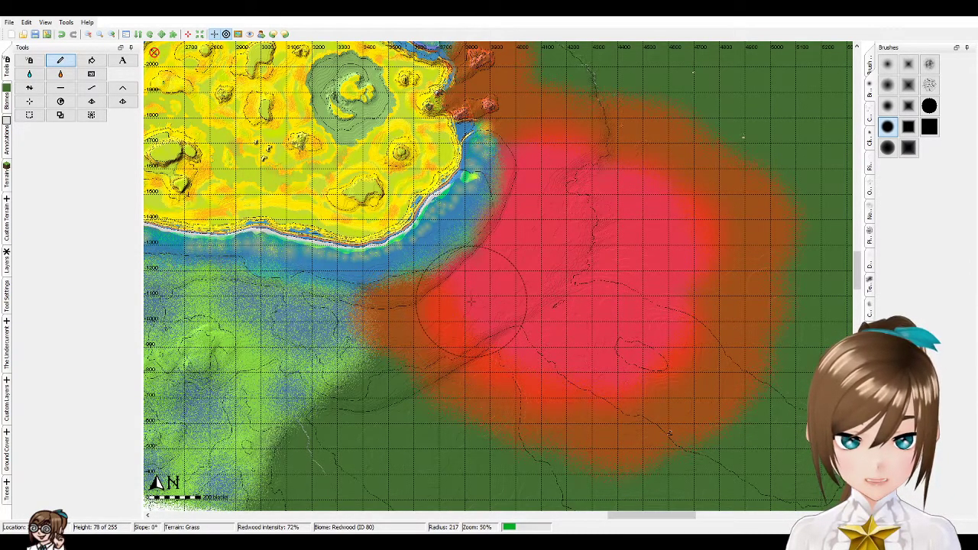
pyautogui.scroll(5, 857, 281)
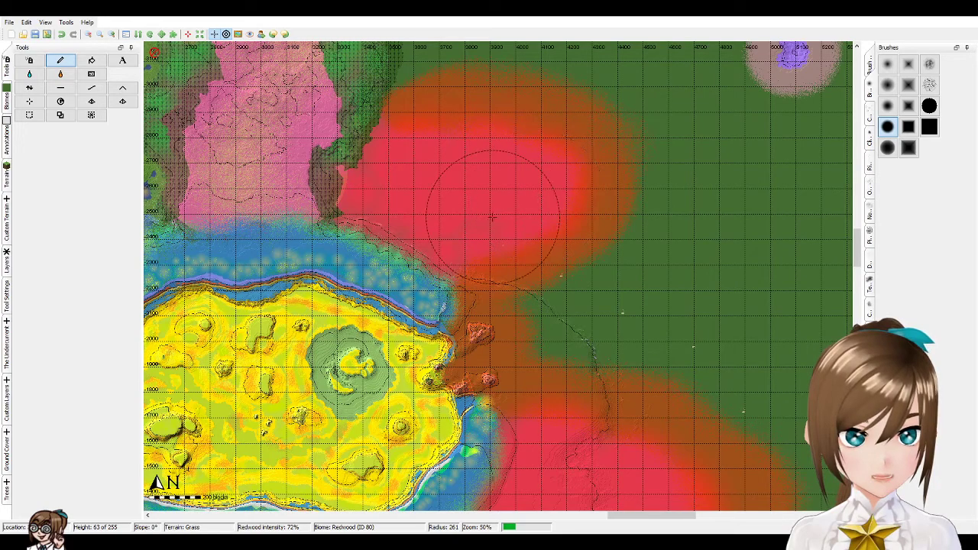
pyautogui.scroll(-2, 457, 214)
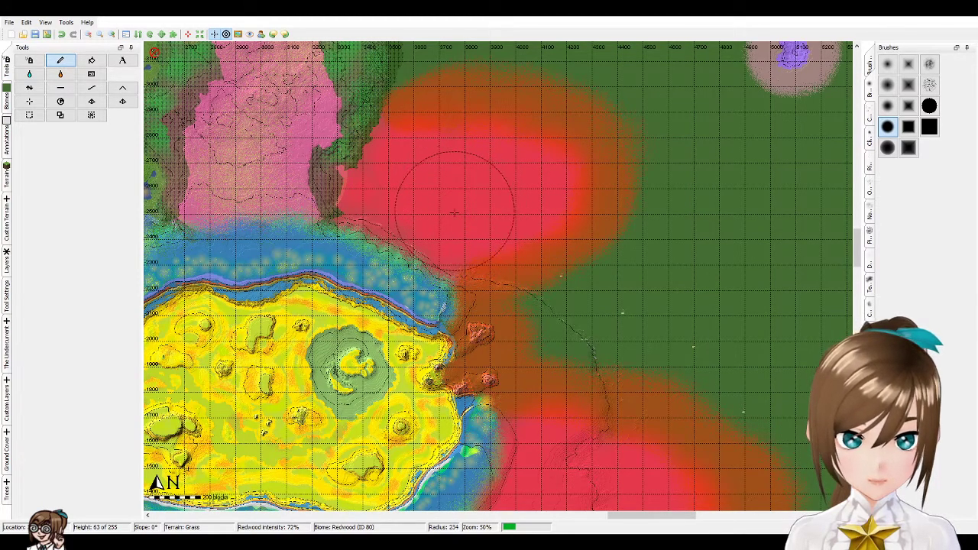
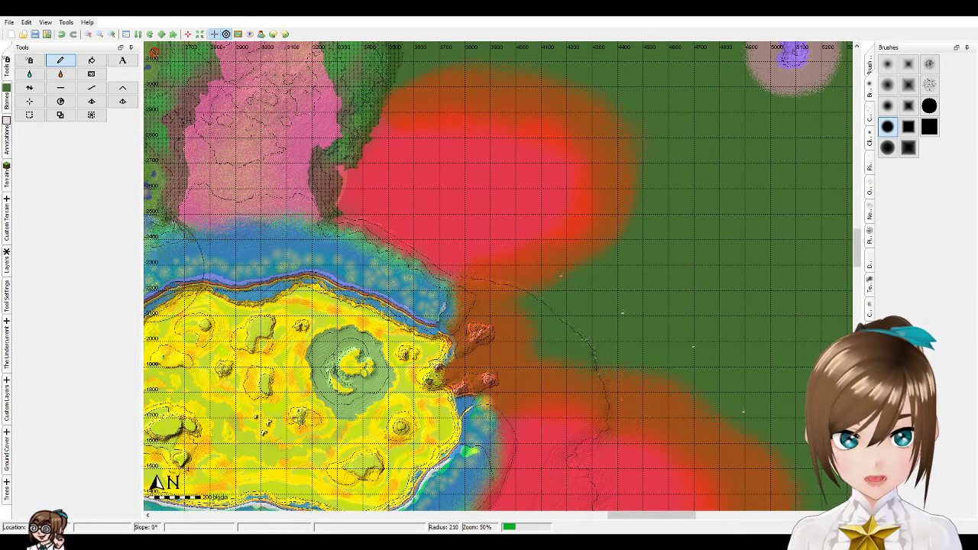
# - Spray the Temp Forest ground cover over the northern Redwood area and its Redwood Edge border with a large soft round brush
pyautogui.click(9, 450)
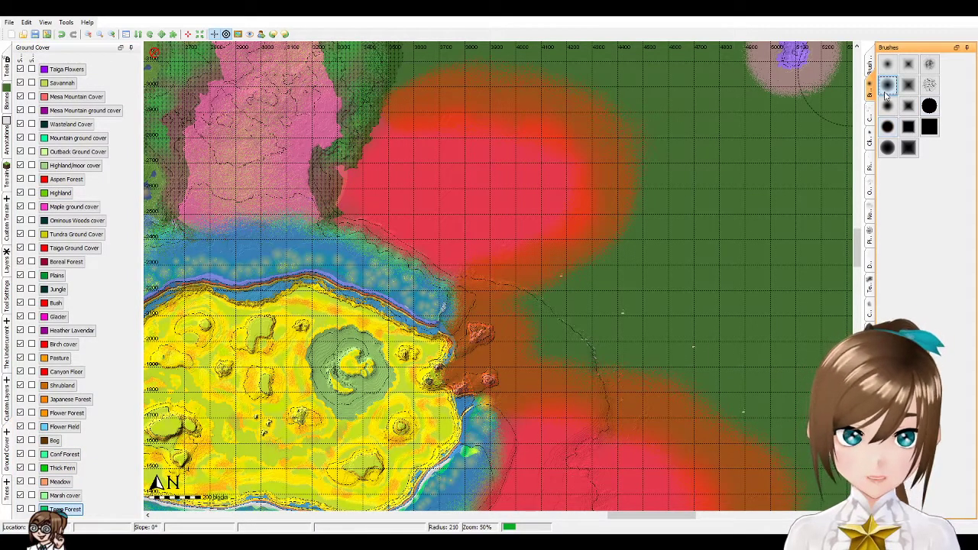
pyautogui.click(7, 65)
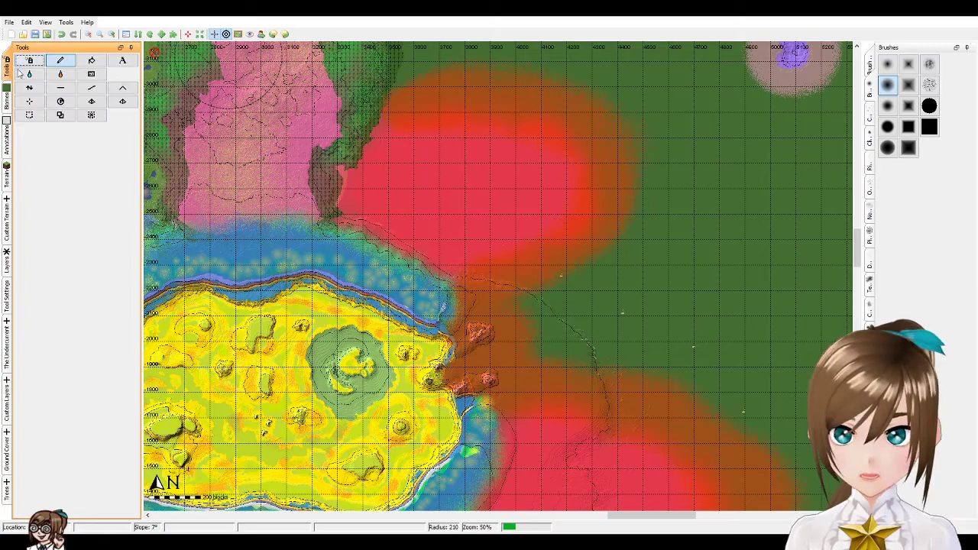
pyautogui.scroll(3, 504, 219)
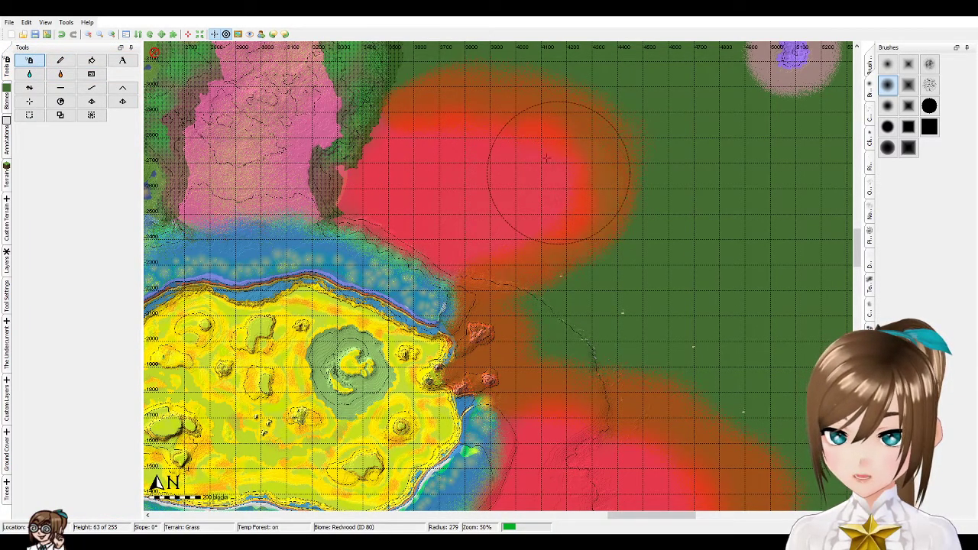
pyautogui.scroll(-3, 473, 142)
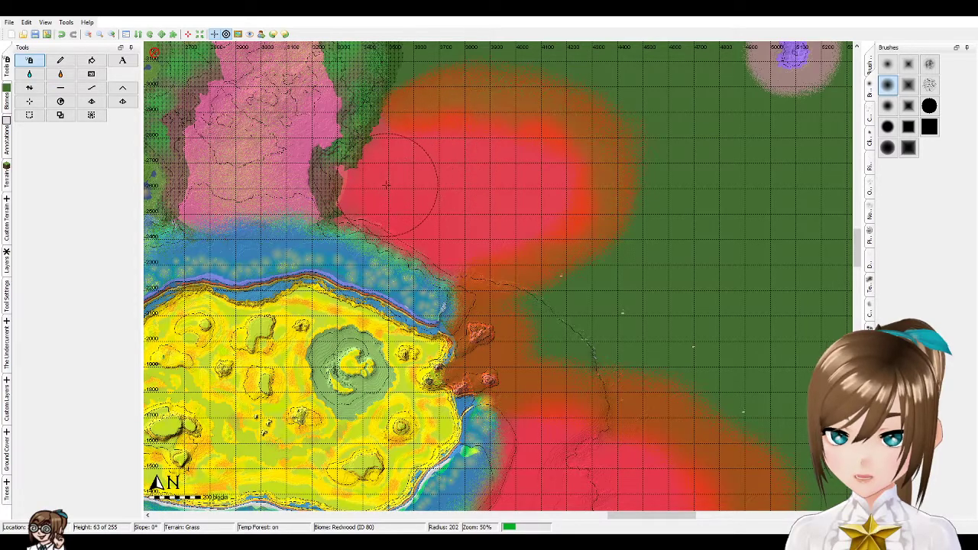
pyautogui.scroll(3, 488, 191)
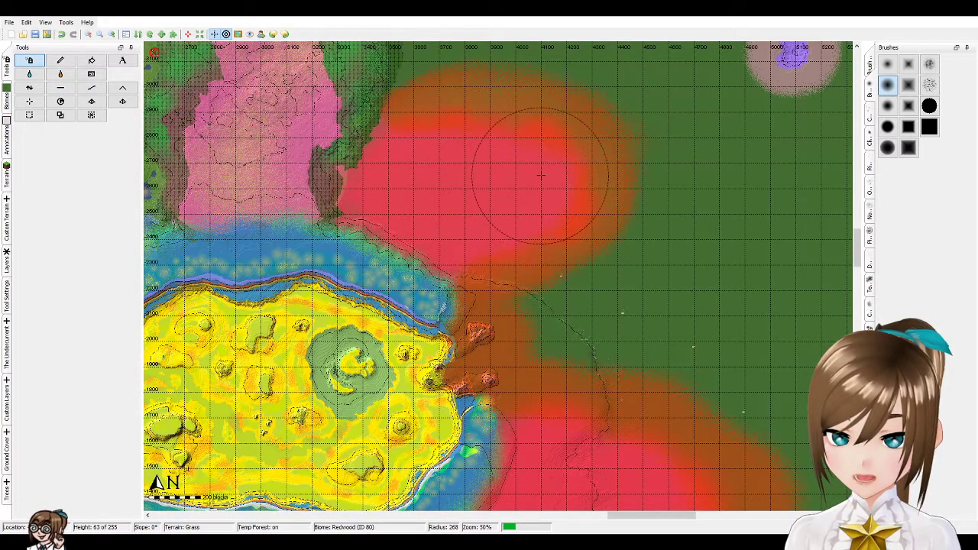
pyautogui.scroll(-3, 527, 168)
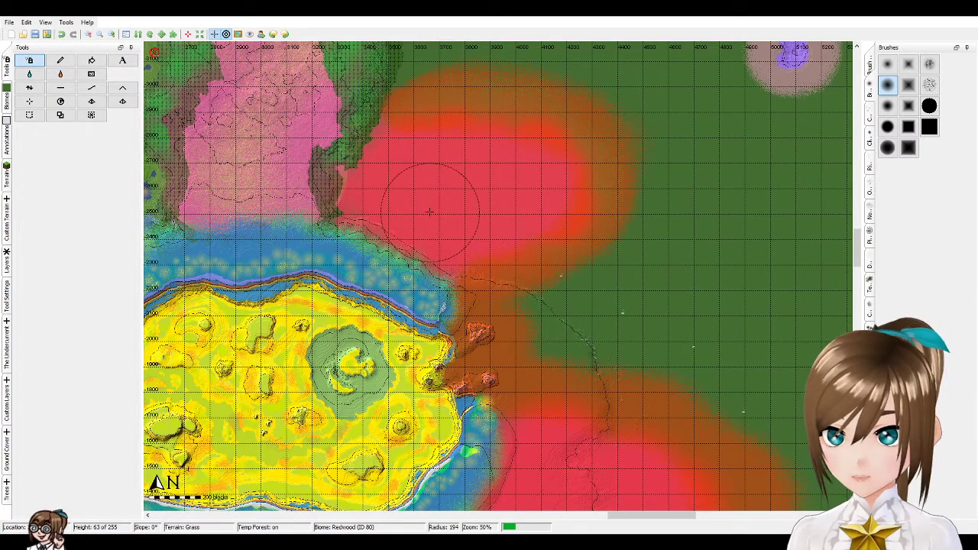
pyautogui.scroll(1, 519, 203)
pyautogui.scroll(1, 534, 183)
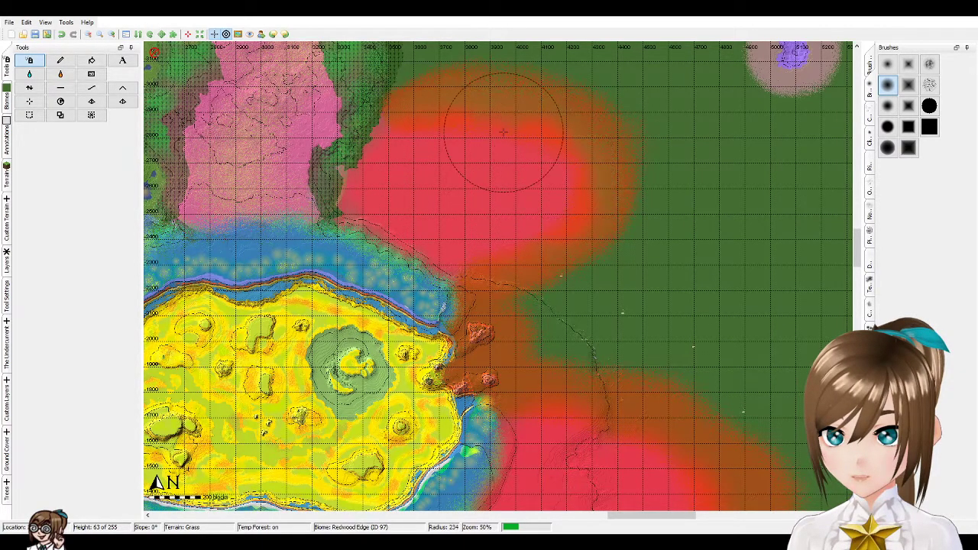
pyautogui.moveTo(416, 131)
pyautogui.mouseDown()
pyautogui.moveTo(463, 109)
pyautogui.moveTo(585, 165)
pyautogui.moveTo(586, 214)
pyautogui.moveTo(520, 219)
pyautogui.mouseUp()
pyautogui.scroll(-2, 593, 158)
pyautogui.scroll(1, 596, 154)
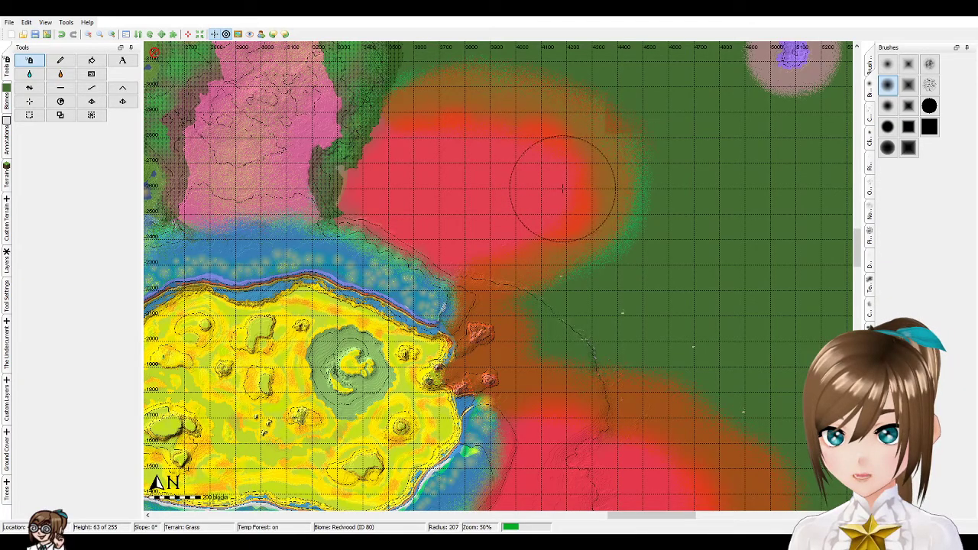
# - Spray the Temp Forest ground cover over the southern Redwood area and its Redwood Edge border, varying the brush radius up to 300
pyautogui.moveTo(859, 256)
pyautogui.mouseDown()
pyautogui.moveTo(861, 289)
pyautogui.moveTo(858, 260)
pyautogui.mouseUp()
pyautogui.scroll(5, 588, 191)
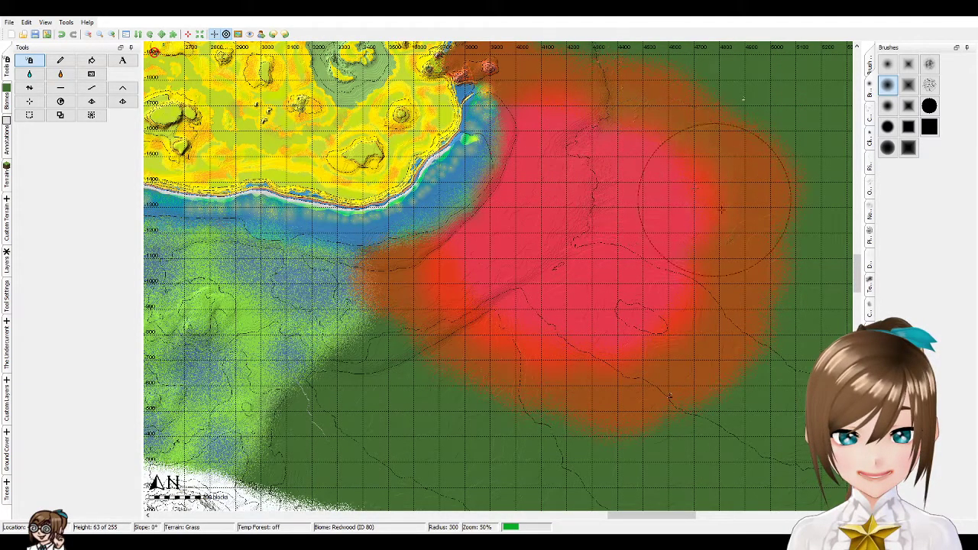
pyautogui.scroll(-3, 464, 313)
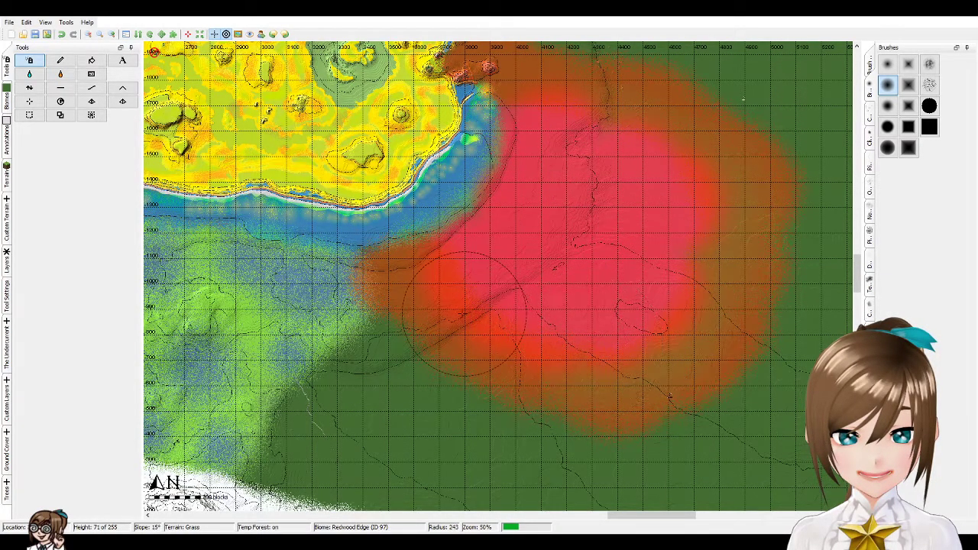
pyautogui.scroll(-3, 460, 276)
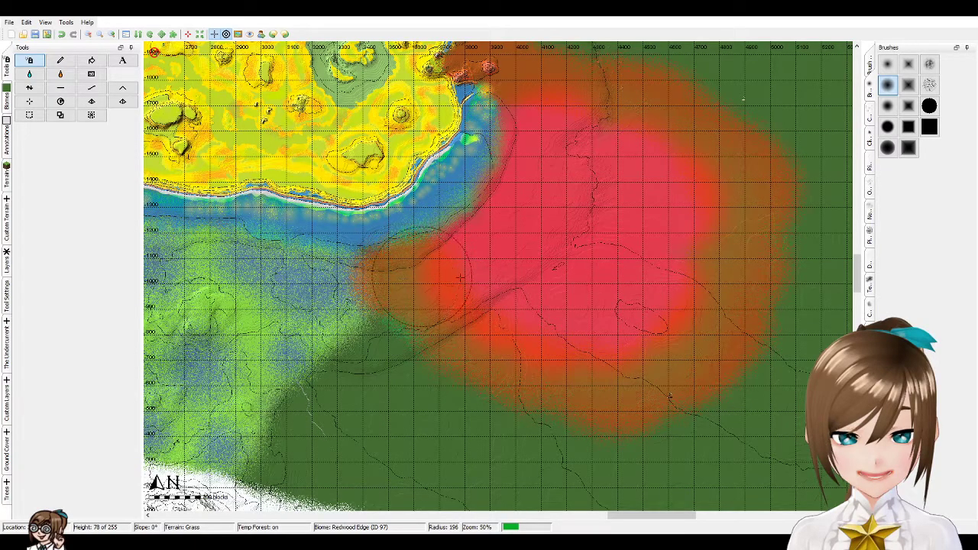
pyautogui.scroll(5, 666, 305)
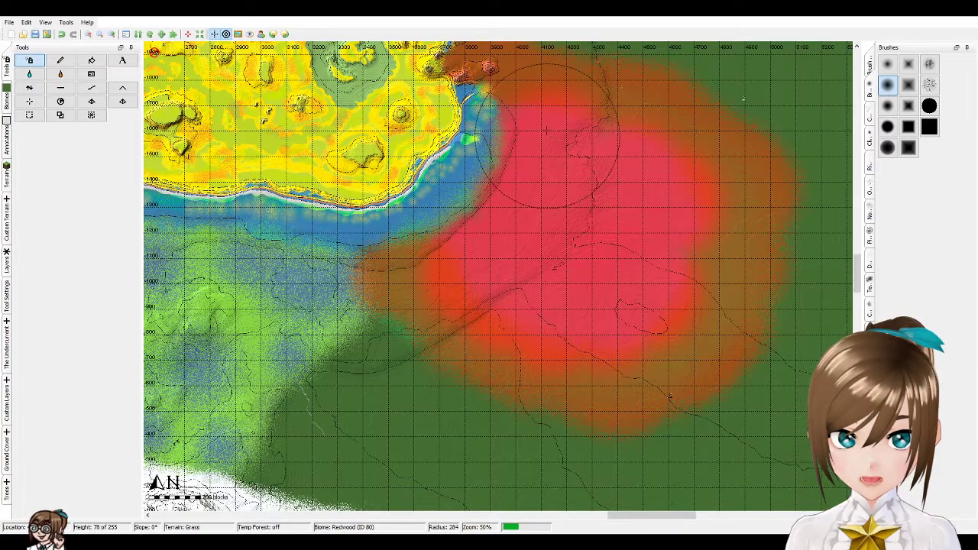
pyautogui.scroll(-3, 726, 206)
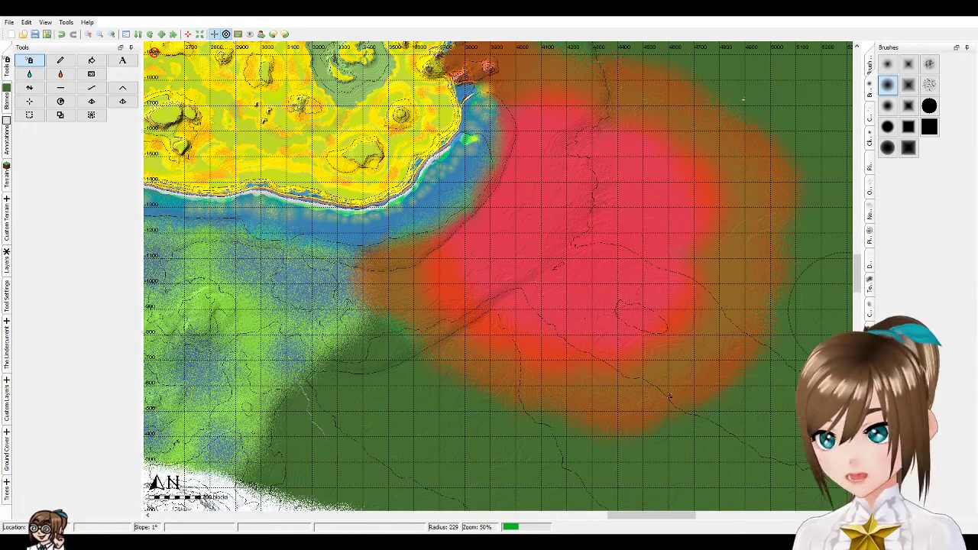
# - Spray Temp Forest over the Redwood Edge strip linking the two Redwood areas, using a small brush around the rocky outcrops
pyautogui.moveTo(857, 283); pyautogui.dragTo(857, 260)
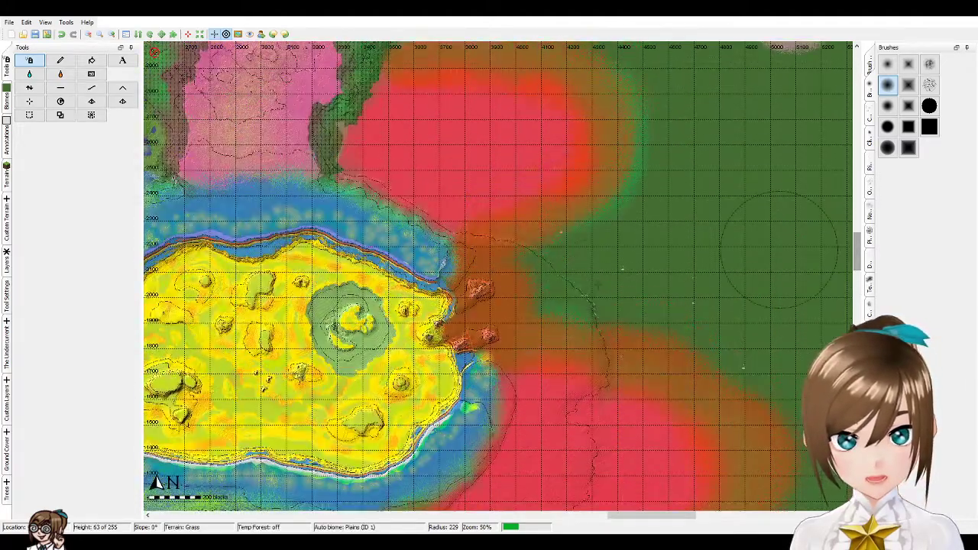
pyautogui.scroll(-2, 518, 337)
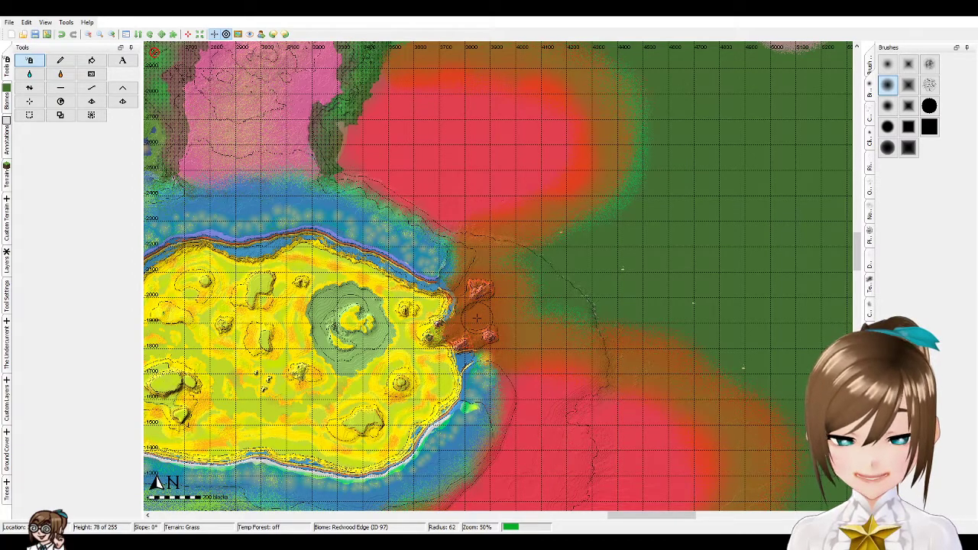
pyautogui.scroll(1, 475, 315)
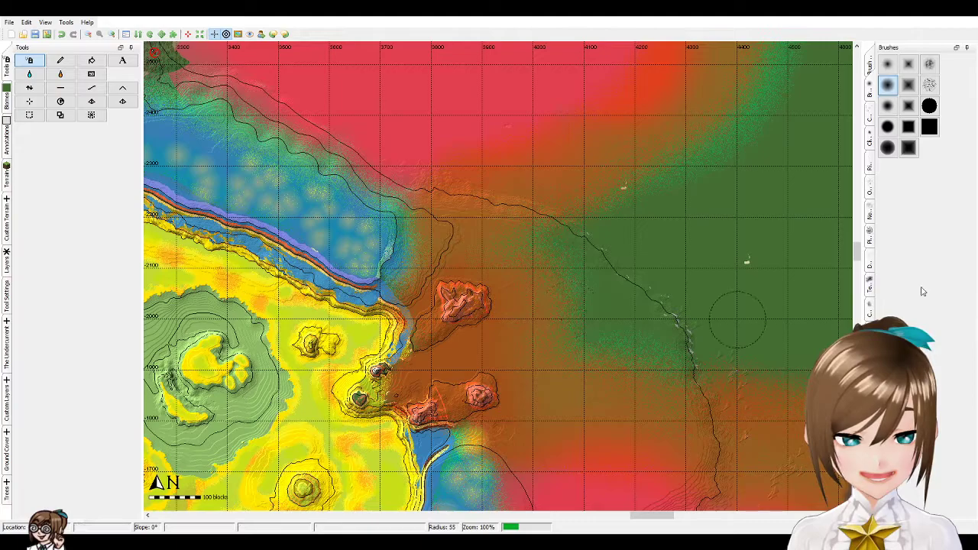
pyautogui.click(857, 266)
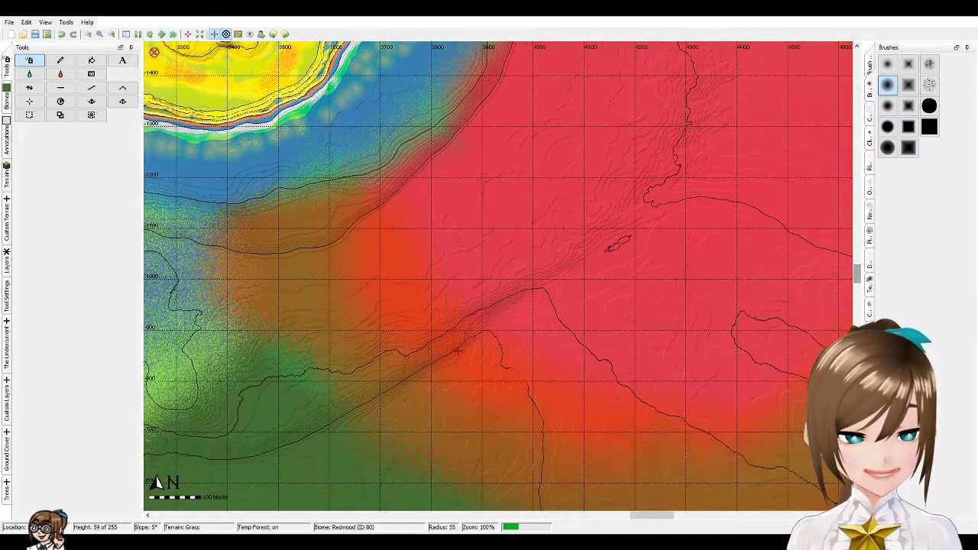
pyautogui.scroll(-1, 459, 290)
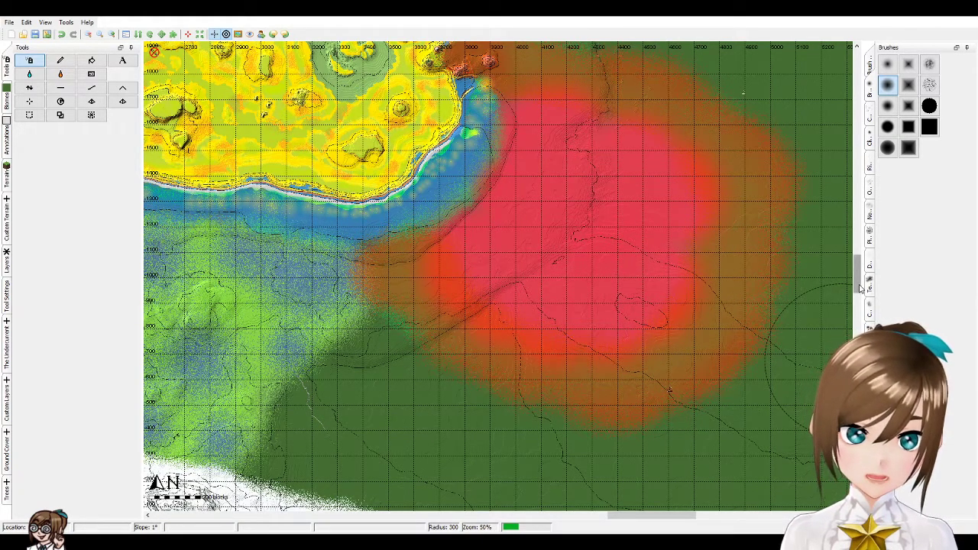
pyautogui.scroll(1, 860, 287)
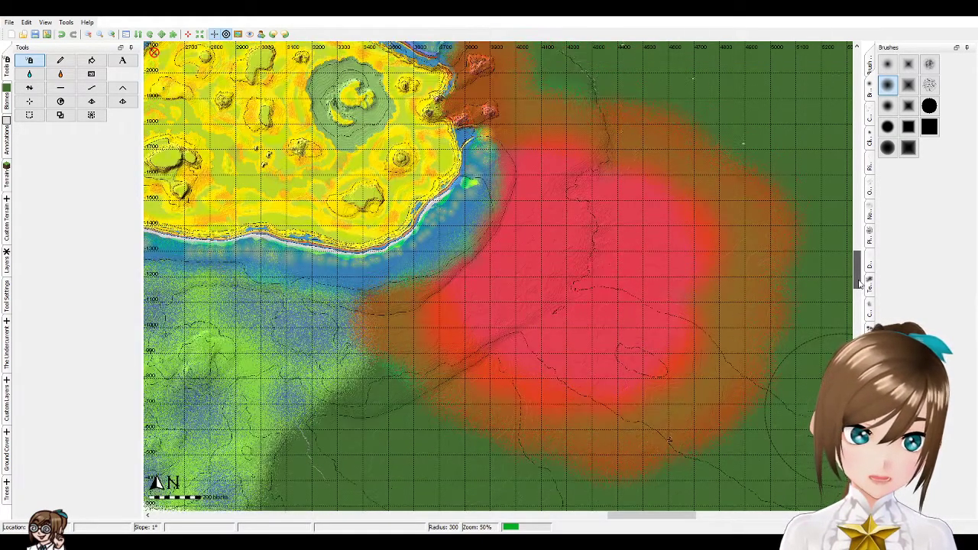
# - Spray the Custom 43 terrain over the southern Redwood area and its Redwood Edge border with a soft round brush up to radius 300
pyautogui.click(6, 226)
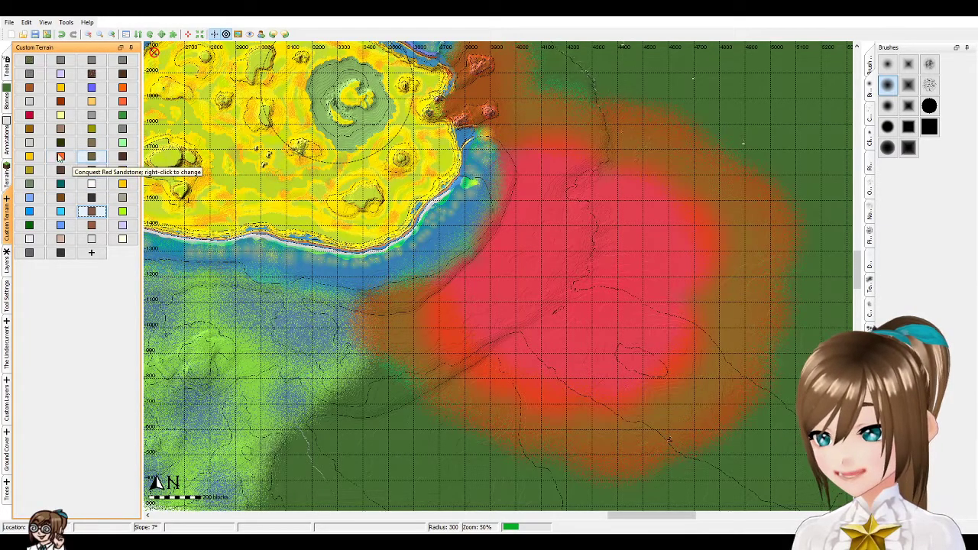
pyautogui.click(91, 198)
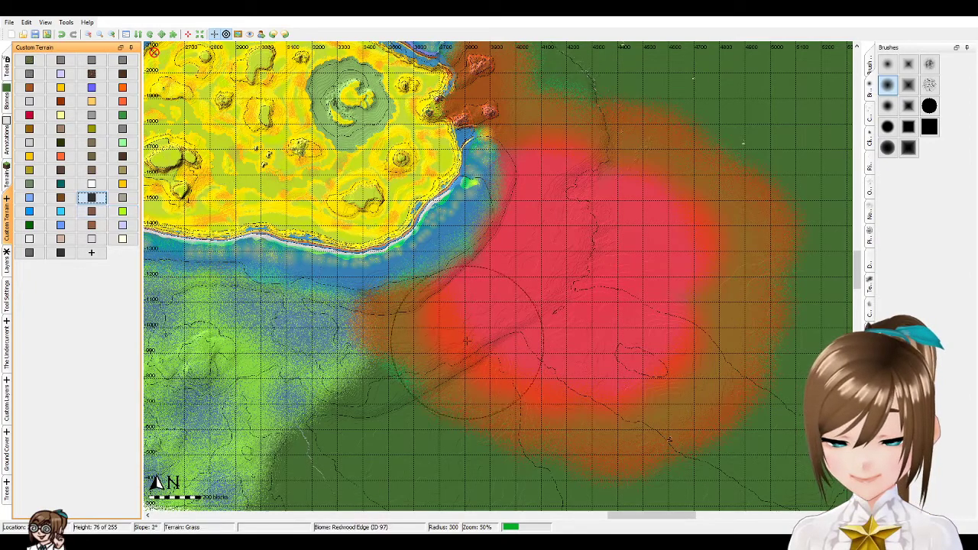
pyautogui.scroll(-2, 430, 324)
pyautogui.scroll(2, 429, 324)
pyautogui.moveTo(430, 323)
pyautogui.mouseDown()
pyautogui.moveTo(583, 390)
pyautogui.moveTo(611, 371)
pyautogui.moveTo(655, 371)
pyautogui.moveTo(687, 349)
pyautogui.moveTo(724, 270)
pyautogui.mouseUp()
pyautogui.scroll(1, 583, 391)
pyautogui.scroll(-1, 724, 269)
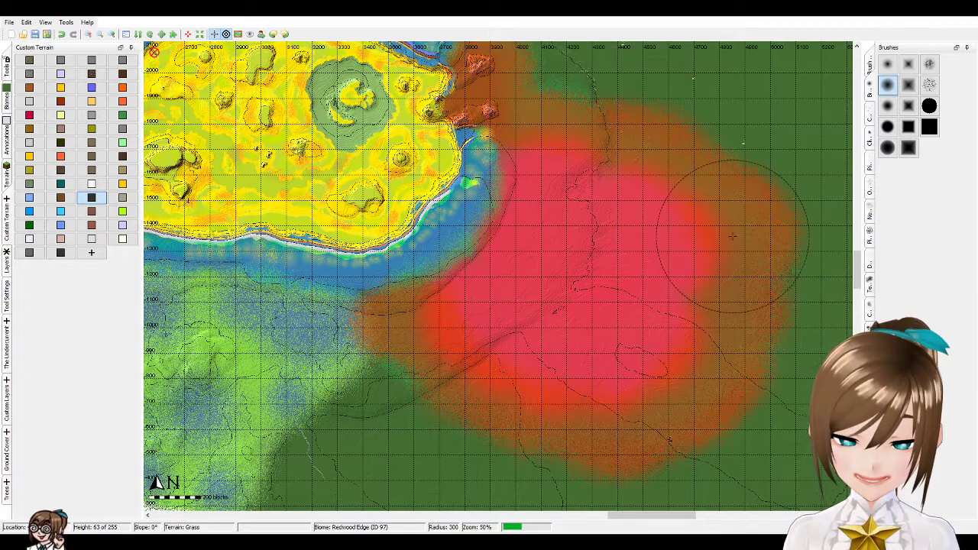
pyautogui.scroll(1, 581, 184)
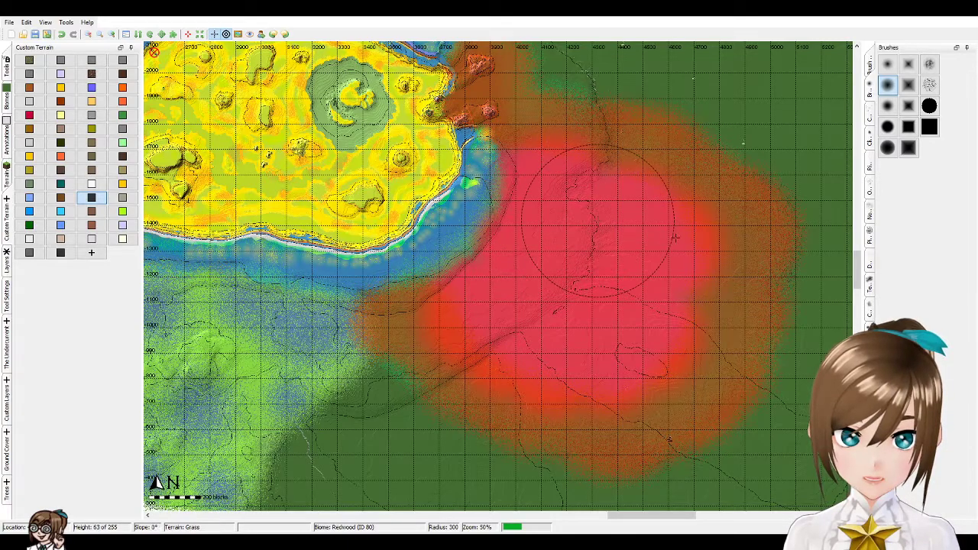
pyautogui.scroll(-1, 550, 306)
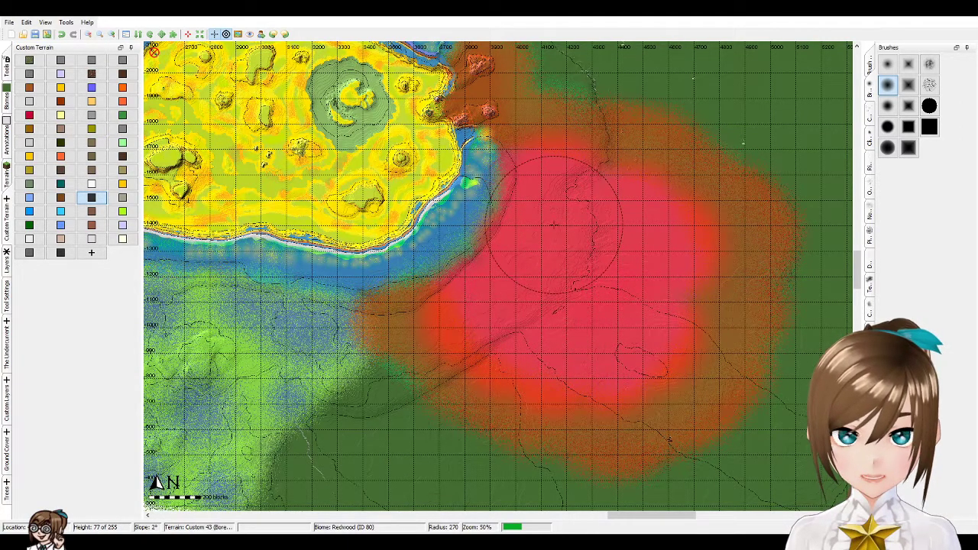
pyautogui.scroll(1, 573, 252)
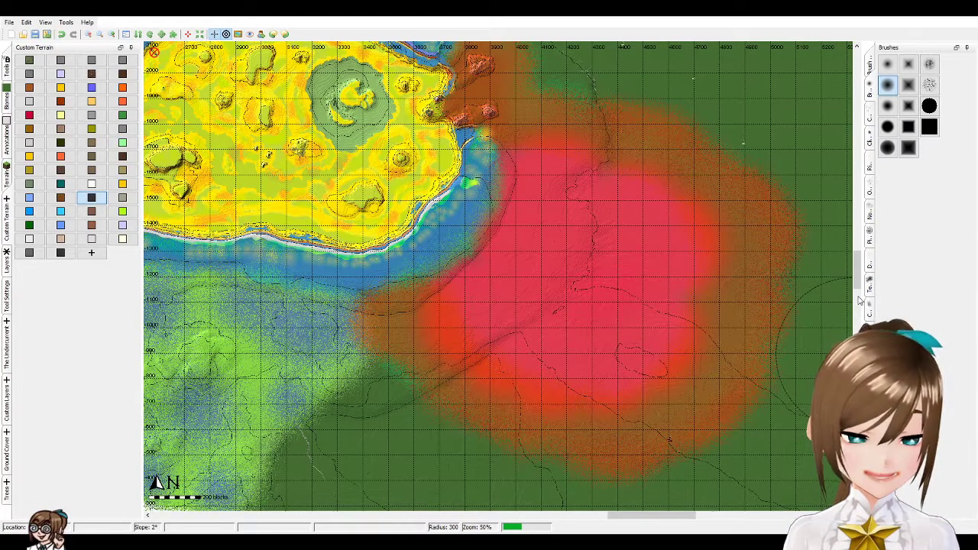
# - Spray the Custom 43 terrain over the northern Redwood area and its eastern Redwood Edge border, reducing the brush radius for narrower parts
pyautogui.scroll(5, 857, 281)
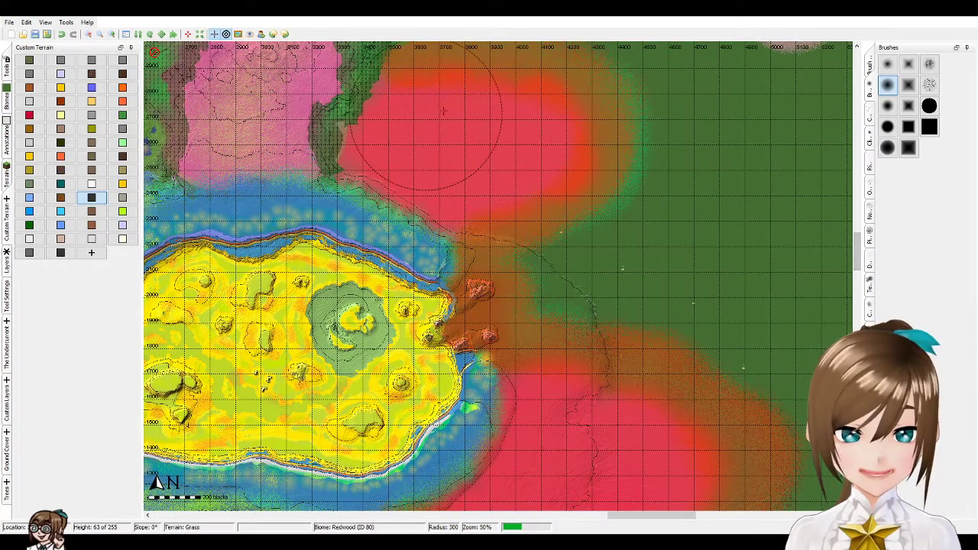
pyautogui.scroll(-2, 594, 137)
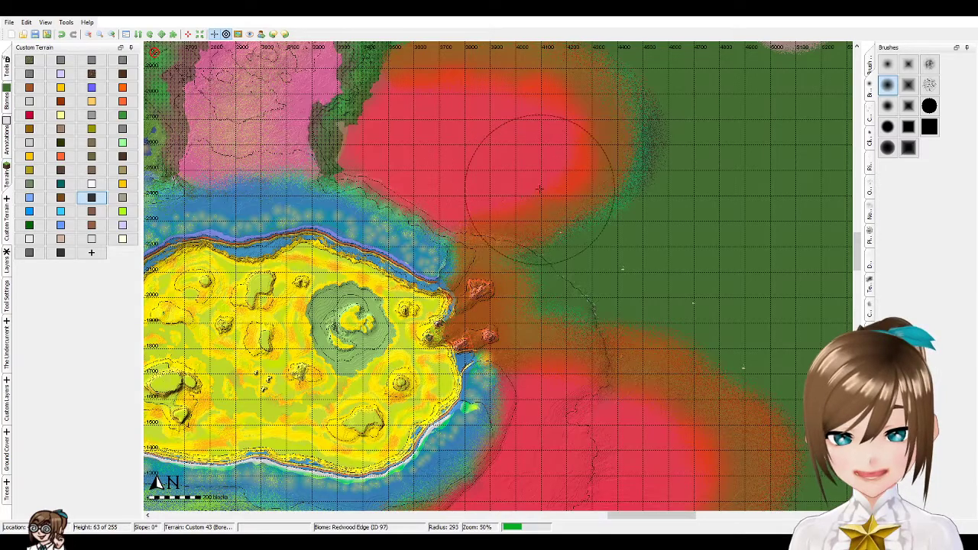
pyautogui.scroll(1, 413, 153)
pyautogui.scroll(-3, 389, 142)
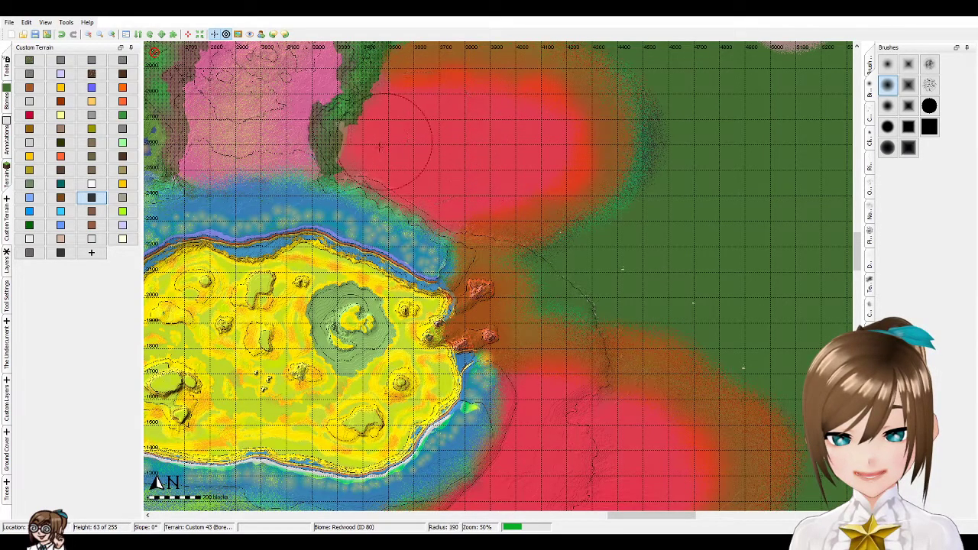
pyautogui.scroll(4, 410, 103)
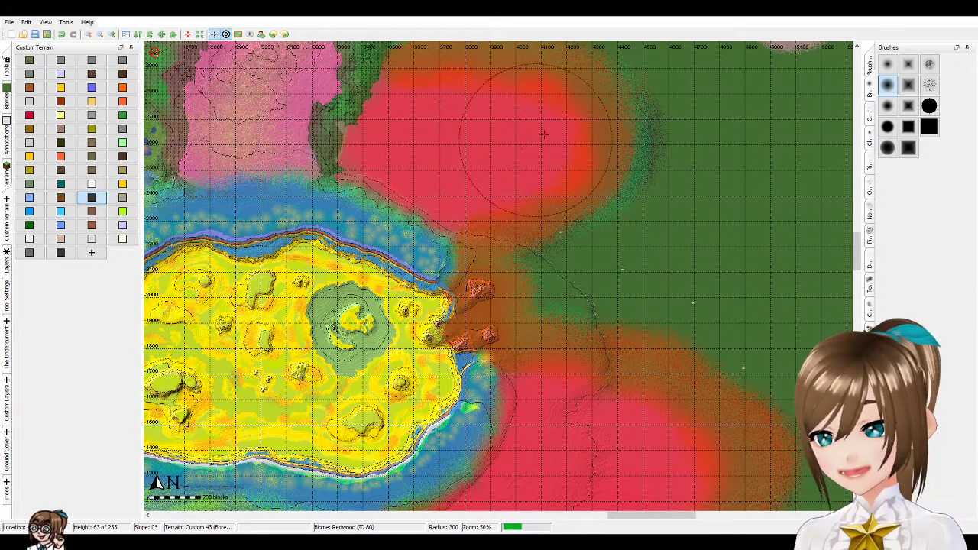
pyautogui.scroll(-1, 483, 87)
pyautogui.scroll(-3, 510, 192)
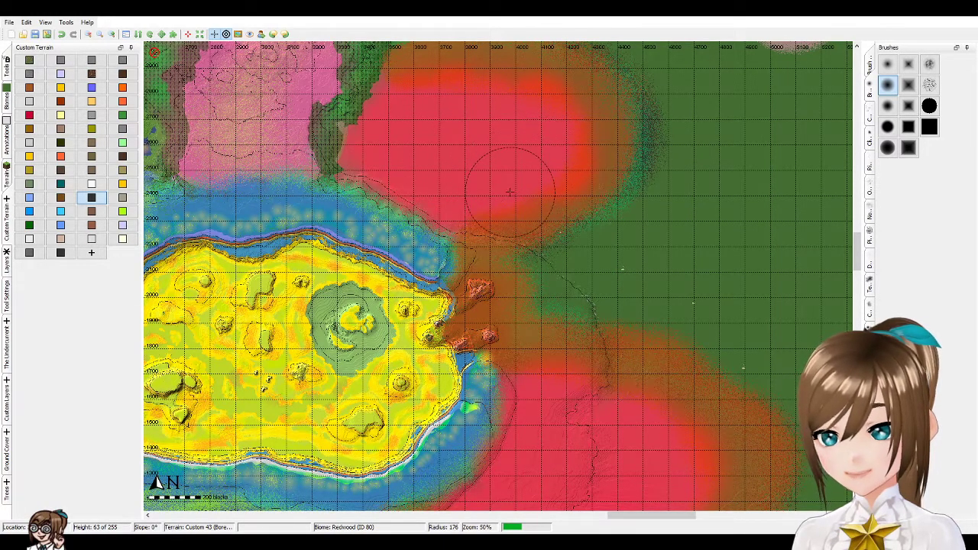
# - Restrict the brush to Grass at or below height 78 and spray Custom 43 over the Redwood Edge strip between the two areas
pyautogui.hotkey('ctrl', '+')
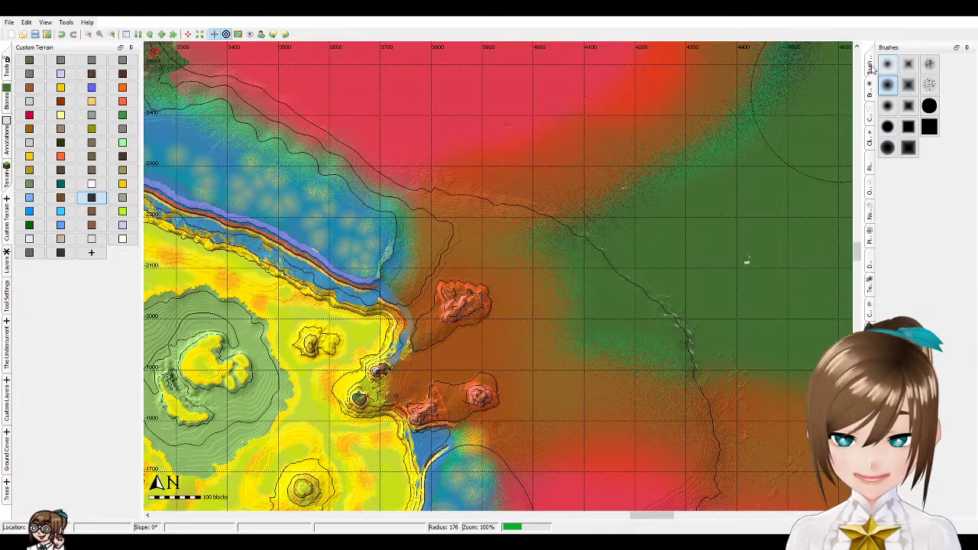
pyautogui.click(870, 68)
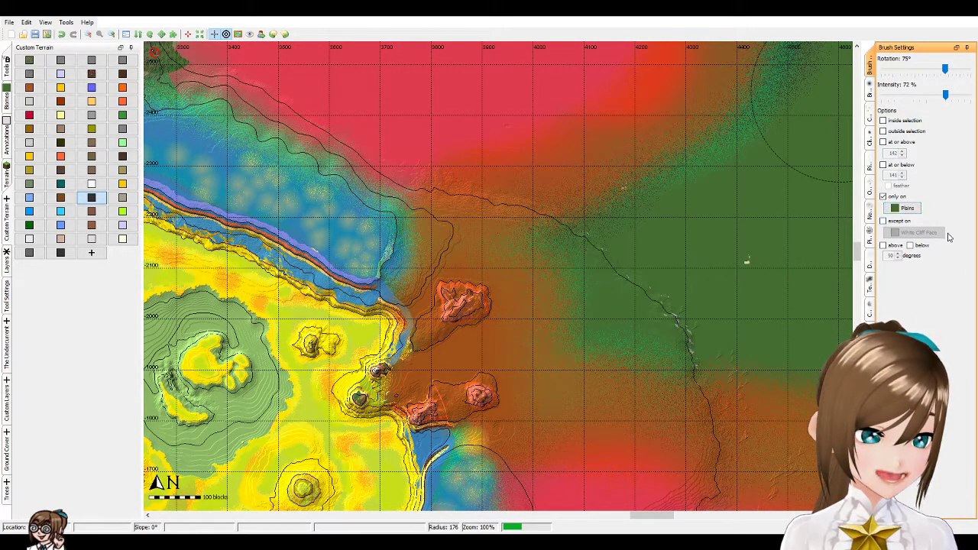
pyautogui.scroll(2, 552, 362)
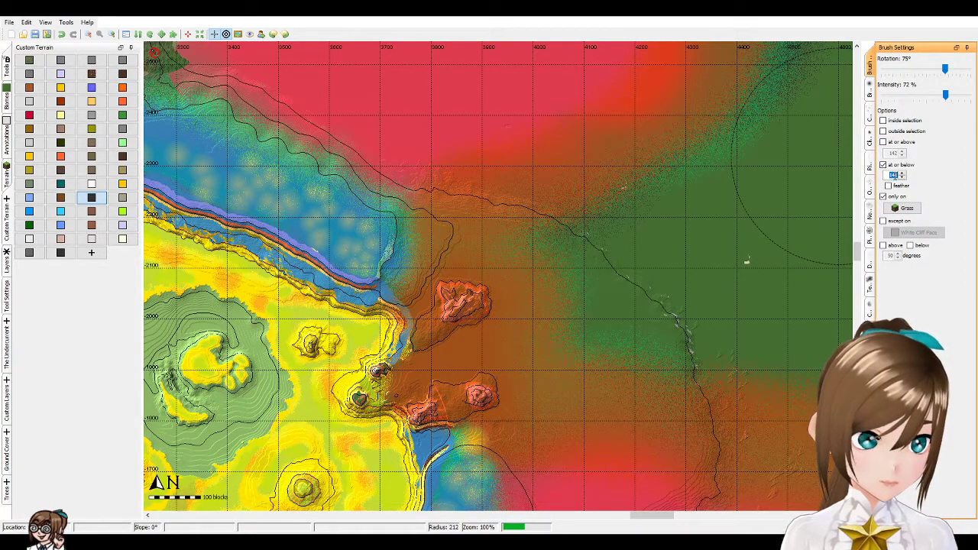
pyautogui.scroll(2, 633, 268)
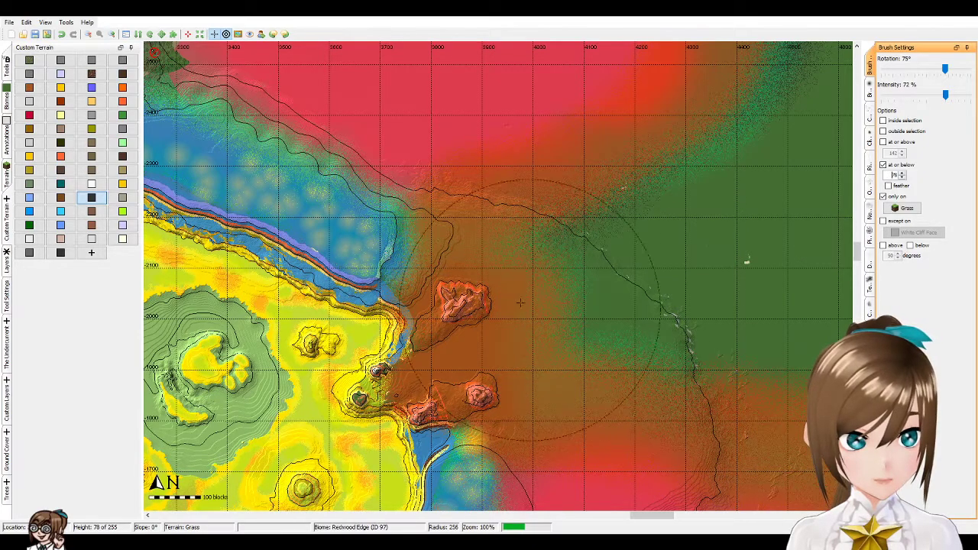
pyautogui.moveTo(600, 267); pyautogui.dragTo(578, 262)
pyautogui.scroll(-1, 492, 265)
pyautogui.moveTo(493, 265)
pyautogui.mouseDown()
pyautogui.moveTo(550, 336)
pyautogui.moveTo(623, 397)
pyautogui.moveTo(673, 359)
pyautogui.moveTo(722, 260)
pyautogui.mouseUp()
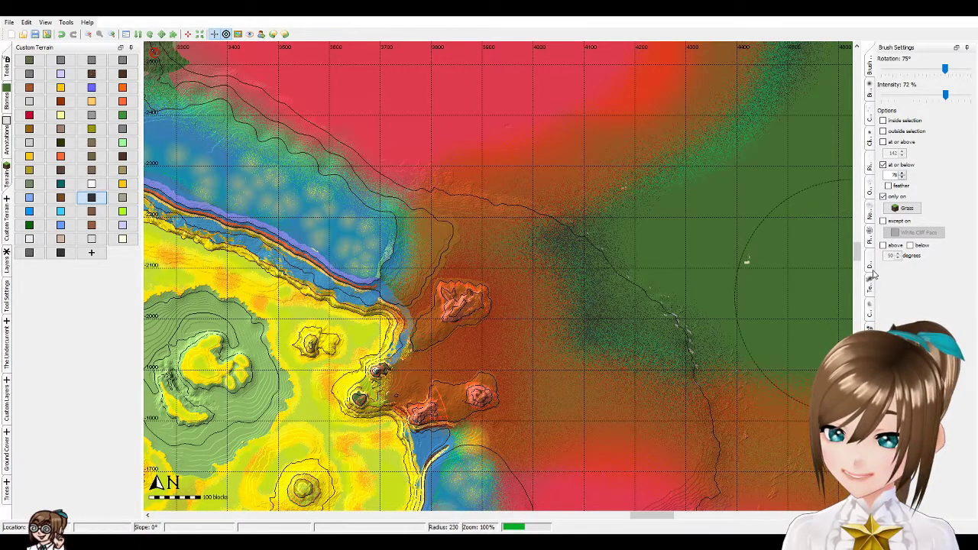
# - Spray Custom 43 around the southern Redwood area's outer border, blending it into the grass to the north, east and southwest
pyautogui.moveTo(859, 252); pyautogui.dragTo(859, 260)
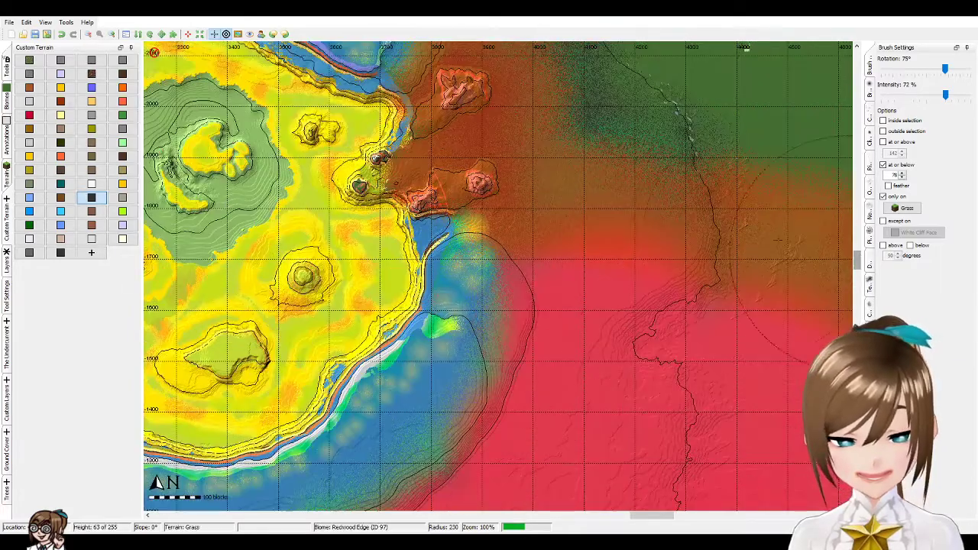
pyautogui.scroll(-1, 722, 246)
pyautogui.scroll(3, 655, 290)
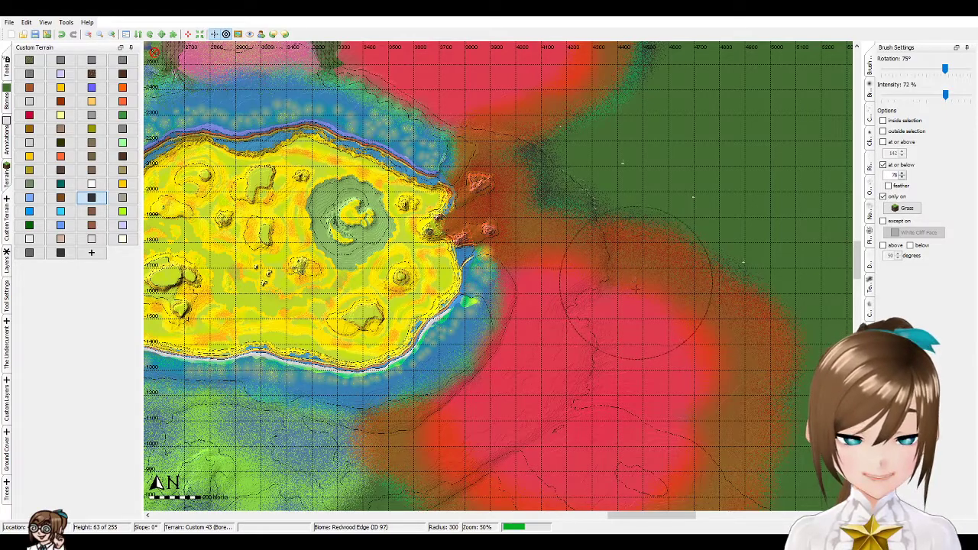
pyautogui.scroll(-3, 857, 269)
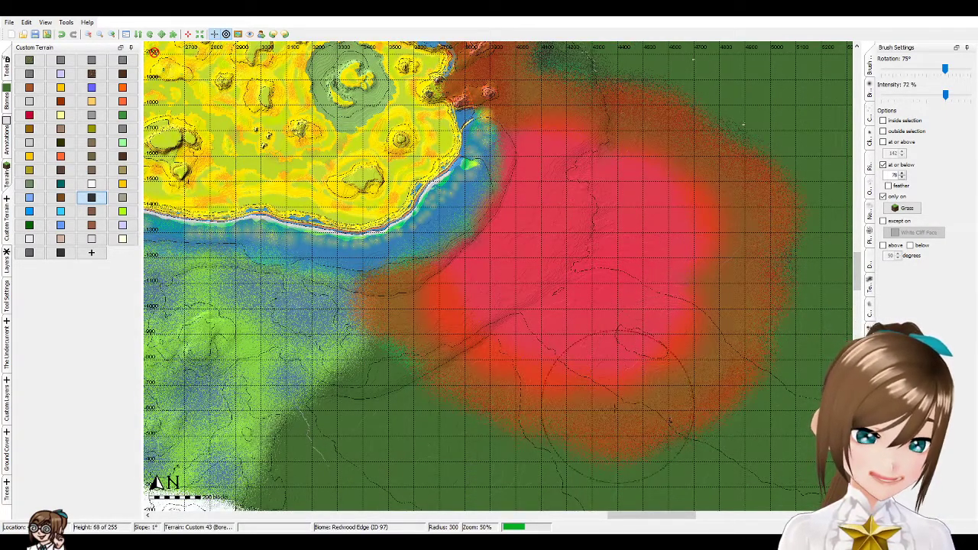
pyautogui.scroll(-1, 397, 326)
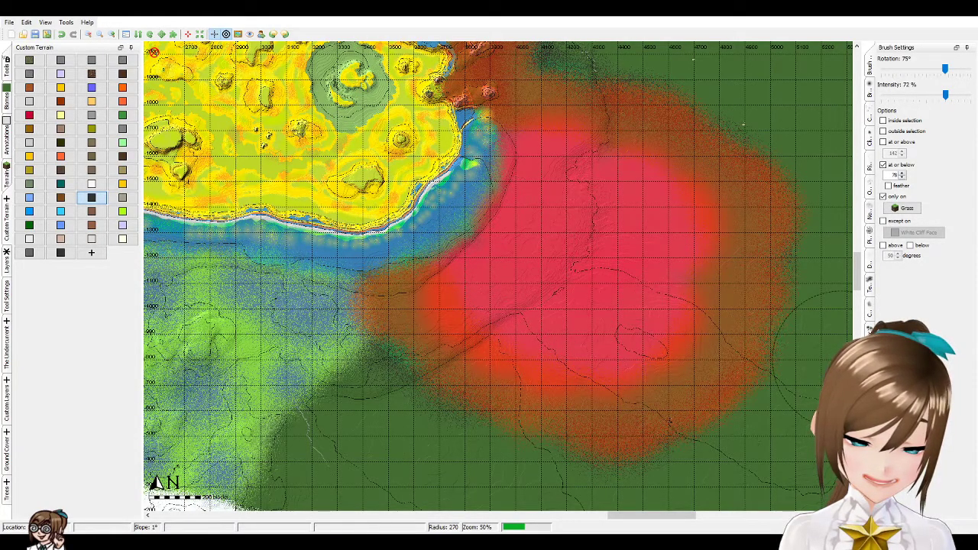
# - Extend the Custom 43 terrain along the northern Redwood area's northern border and even out its coverage toward the western forest
pyautogui.moveTo(860, 290); pyautogui.dragTo(865, 248)
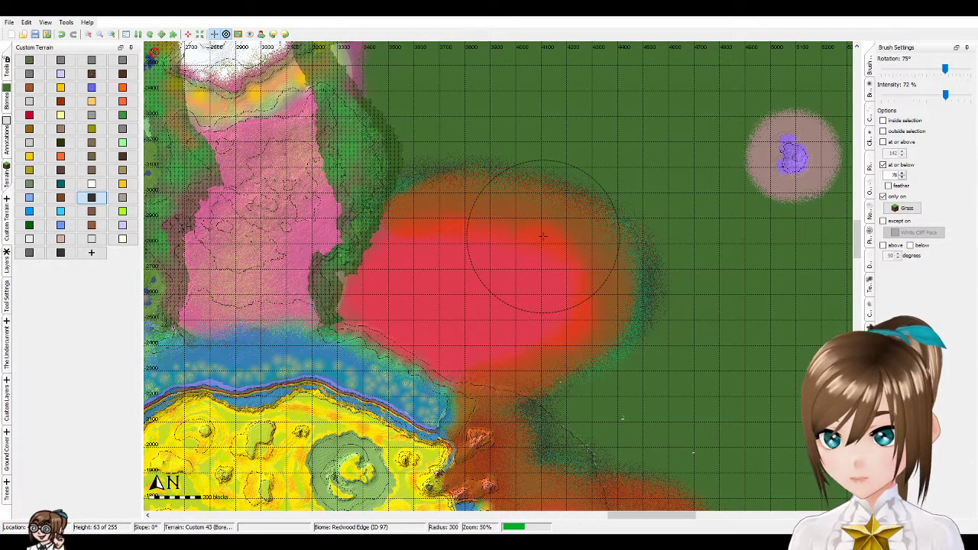
pyautogui.scroll(-2, 542, 236)
pyautogui.scroll(1, 527, 249)
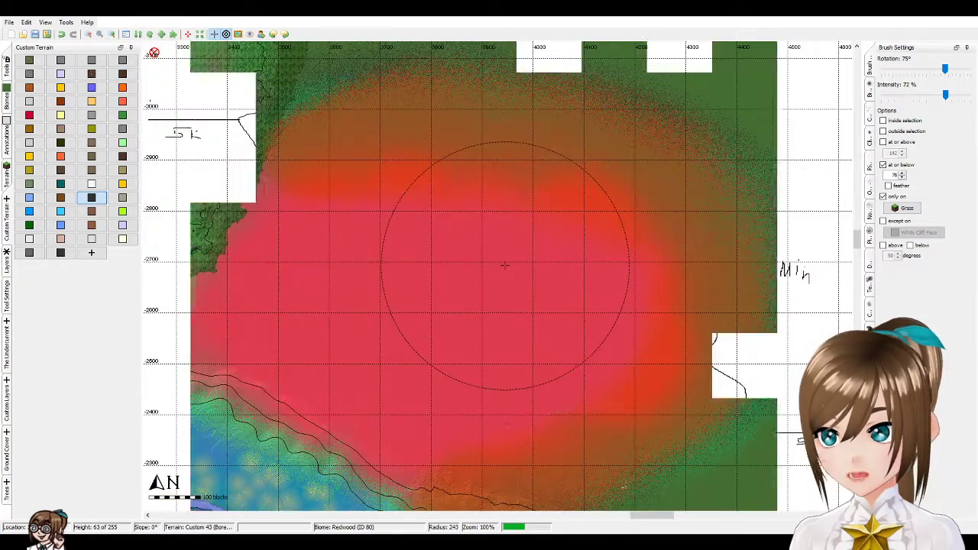
pyautogui.scroll(-1, 504, 265)
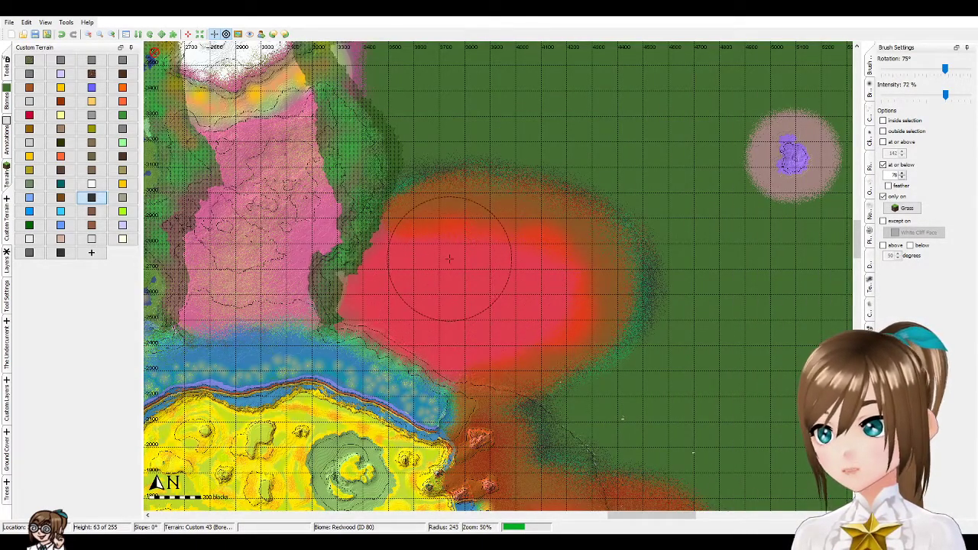
pyautogui.scroll(1, 367, 279)
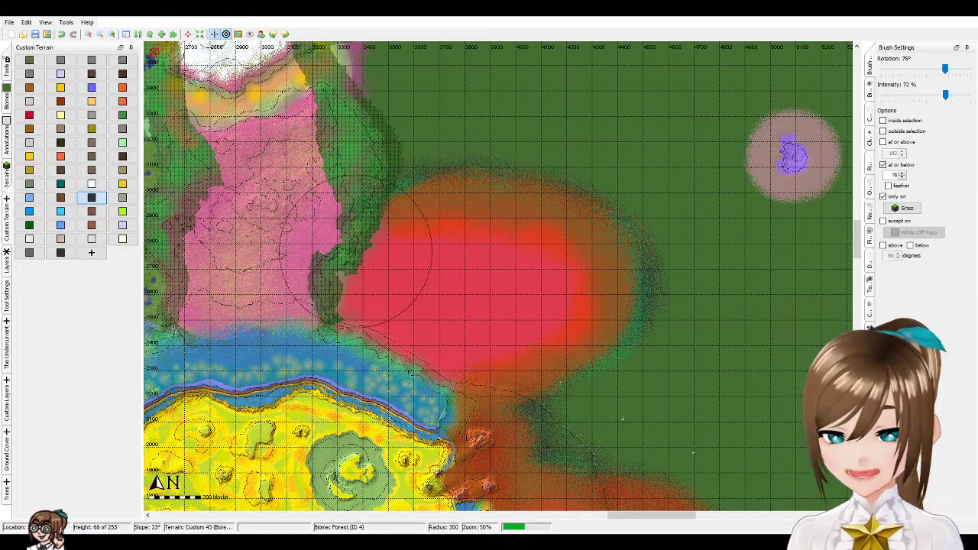
# - Paint Woodland trees along the northern Redwood area's western and northwestern border using the Pencil tool and a soft round brush
pyautogui.scroll(1, 500, 275)
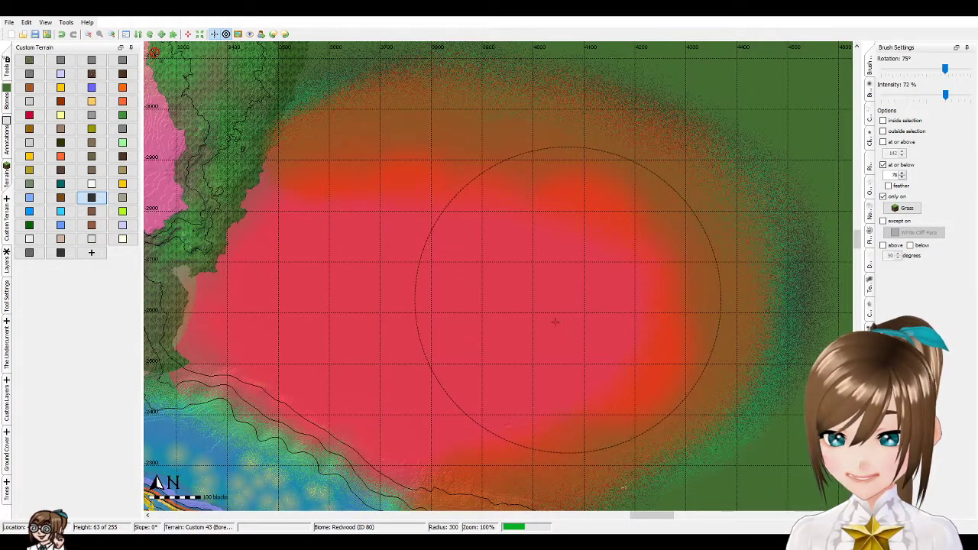
pyautogui.moveTo(651, 517); pyautogui.dragTo(631, 520)
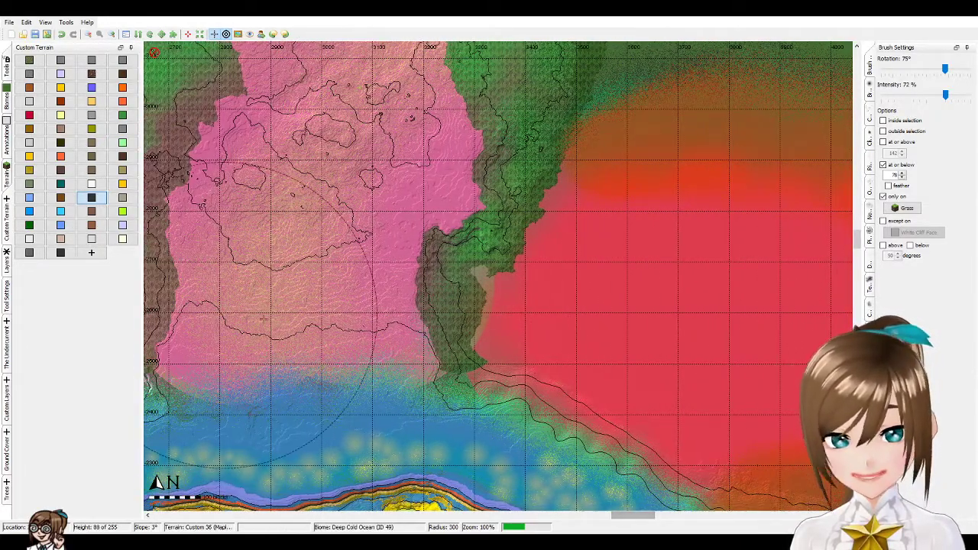
pyautogui.scroll(-1, 252, 328)
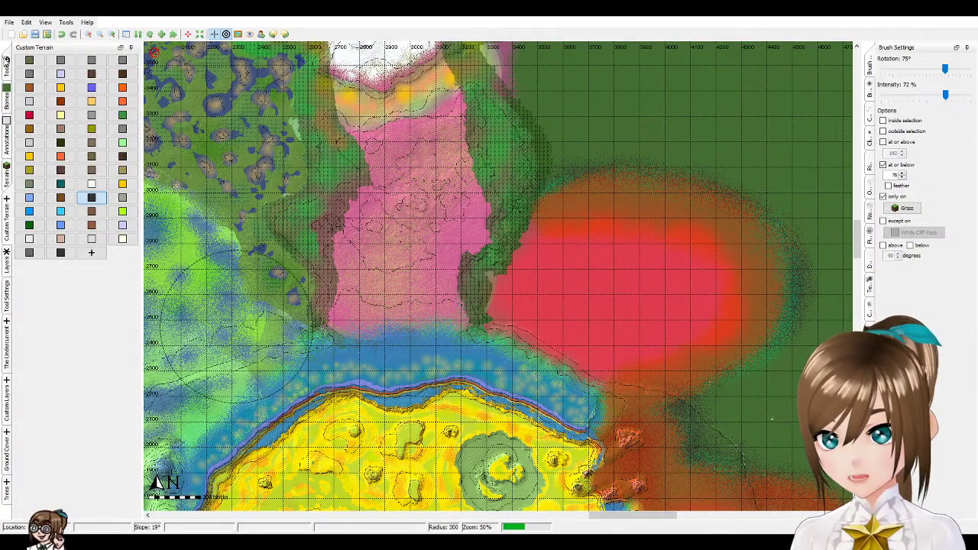
pyautogui.click(7, 61)
pyautogui.click(60, 60)
pyautogui.scroll(1, 496, 271)
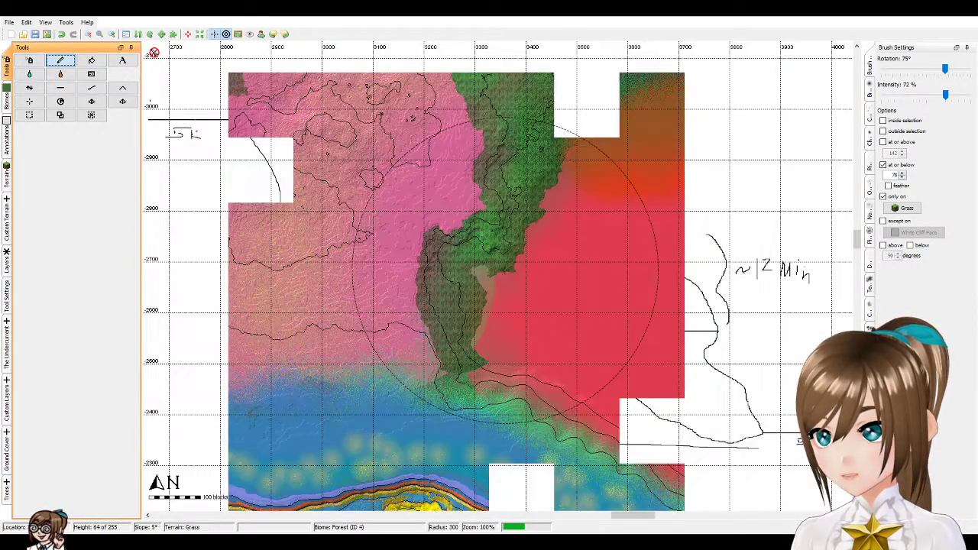
pyautogui.click(869, 92)
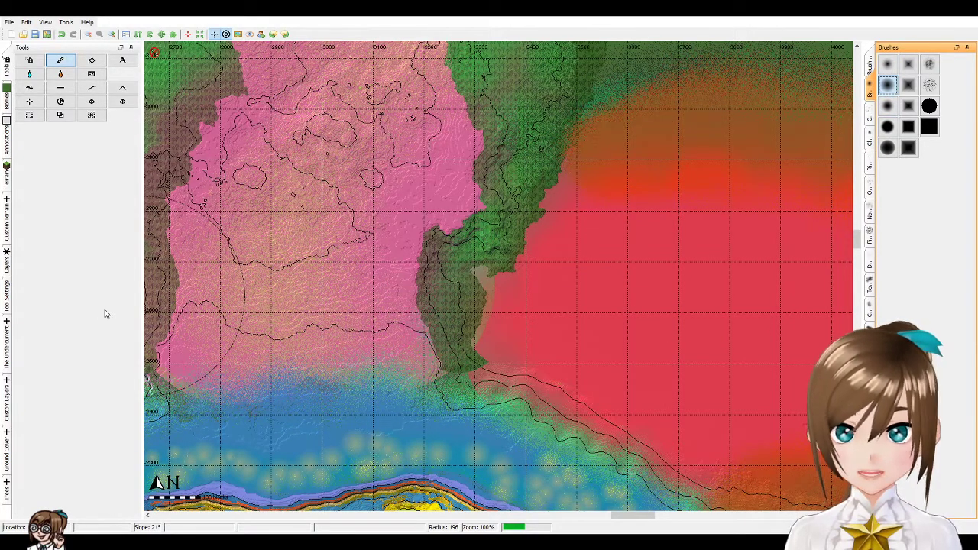
pyautogui.click(7, 488)
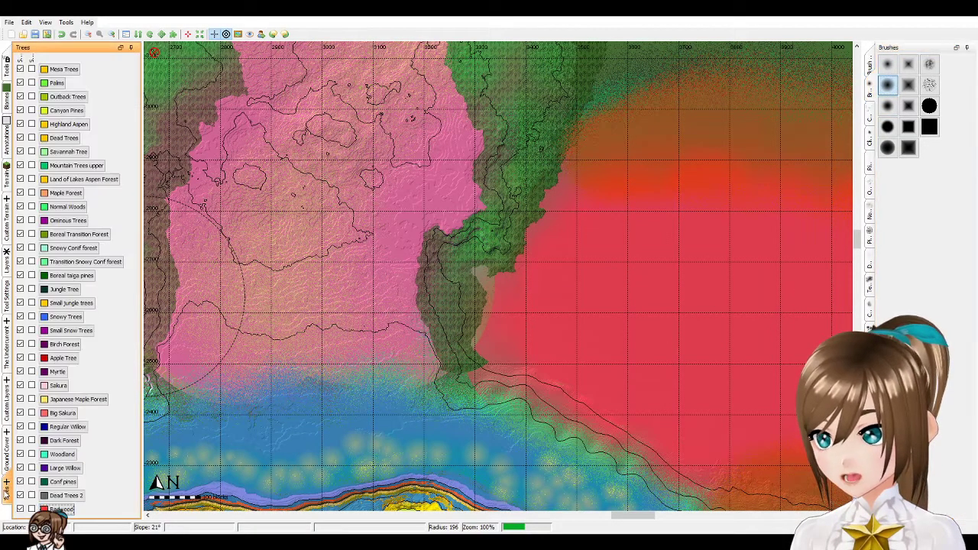
pyautogui.click(62, 454)
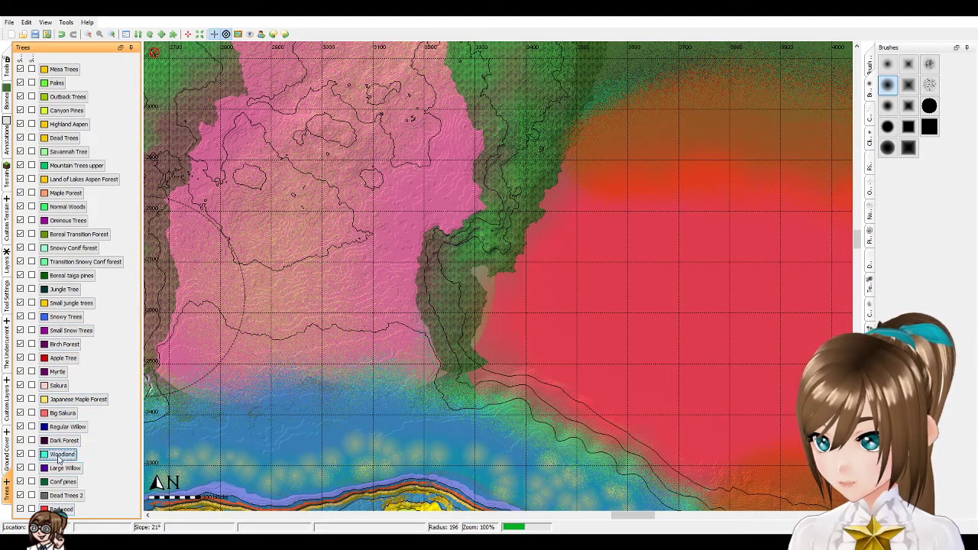
pyautogui.scroll(-3, 396, 282)
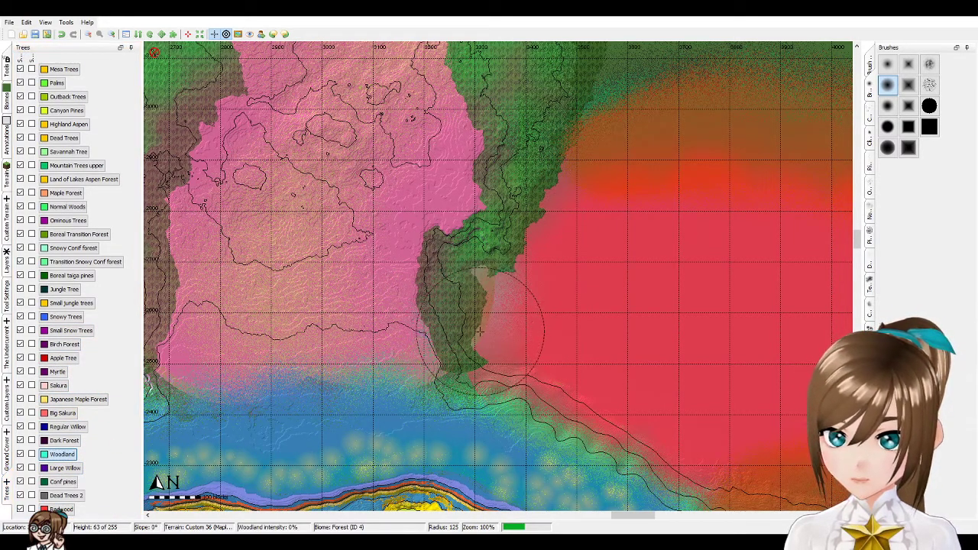
pyautogui.scroll(1, 453, 234)
pyautogui.scroll(-3, 453, 235)
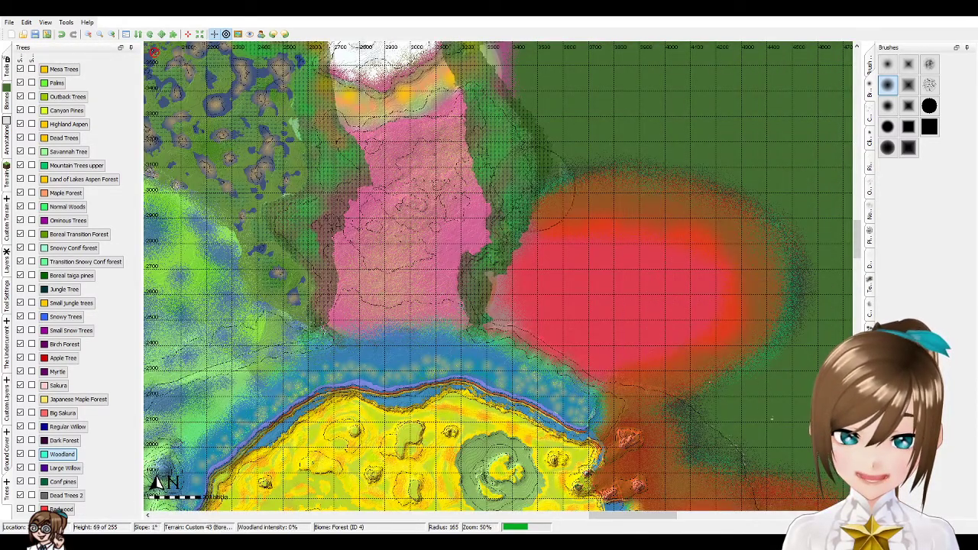
pyautogui.click(535, 187)
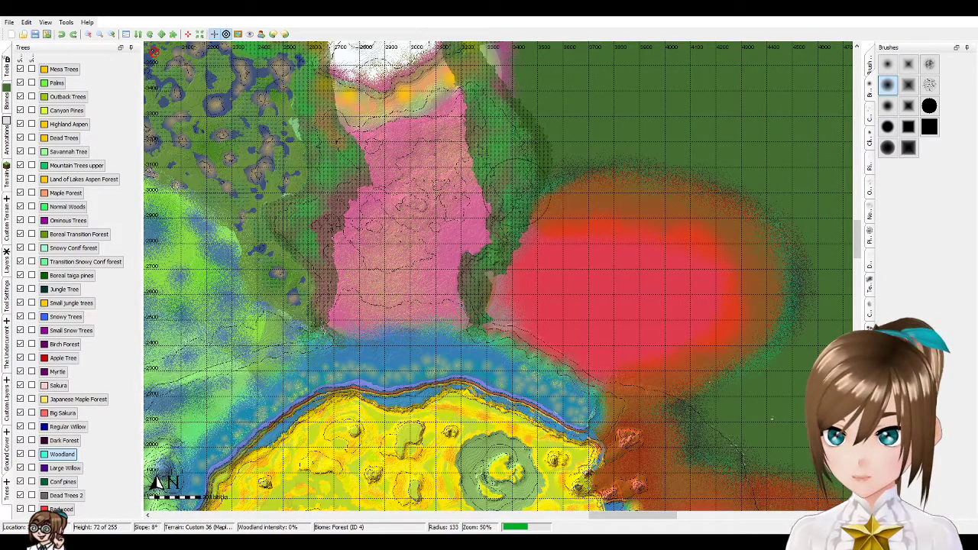
# - Raise a low hill in the northeastern part of the southern Redwood area with the Height tool and a Desert brush, and smooth it
pyautogui.moveTo(861, 229); pyautogui.dragTo(856, 261)
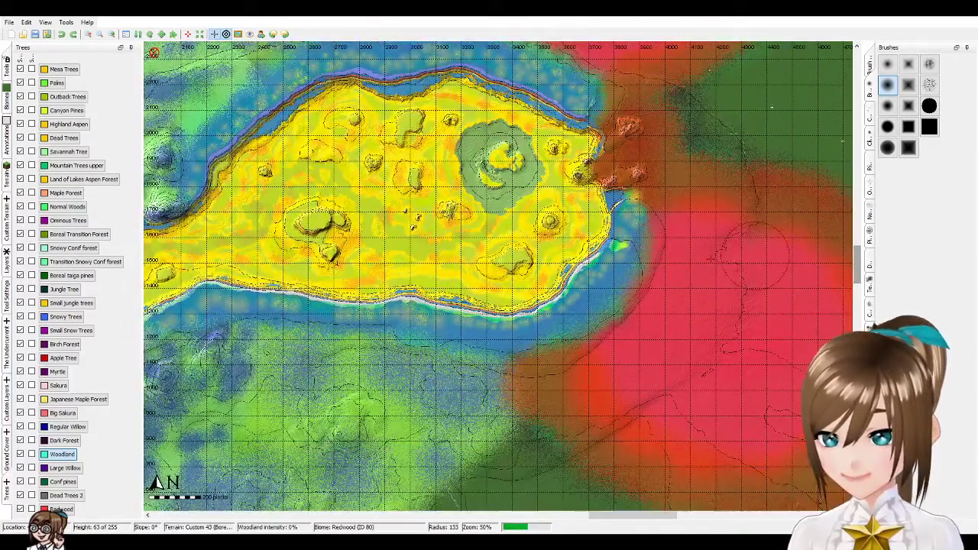
pyautogui.scroll(-1, 680, 262)
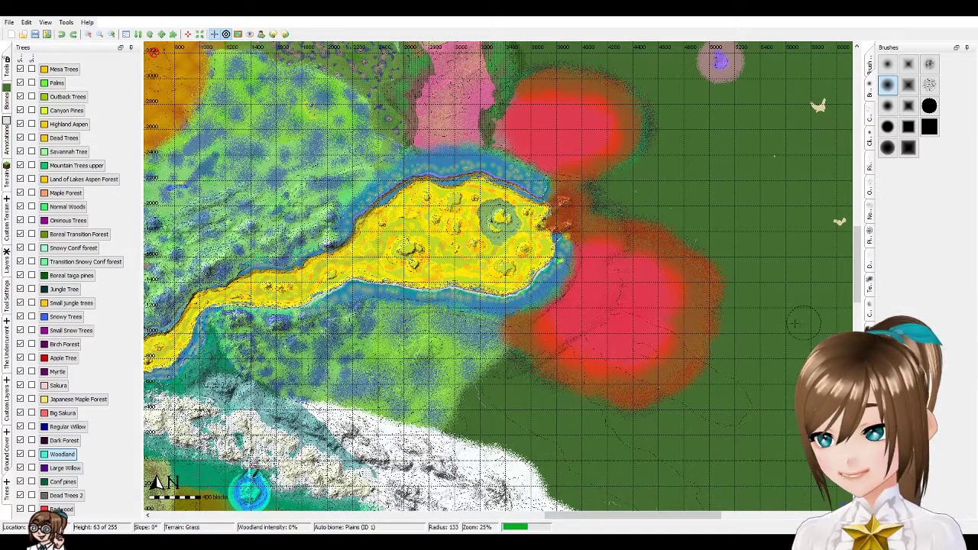
pyautogui.scroll(1, 800, 321)
pyautogui.moveTo(637, 516); pyautogui.dragTo(669, 519)
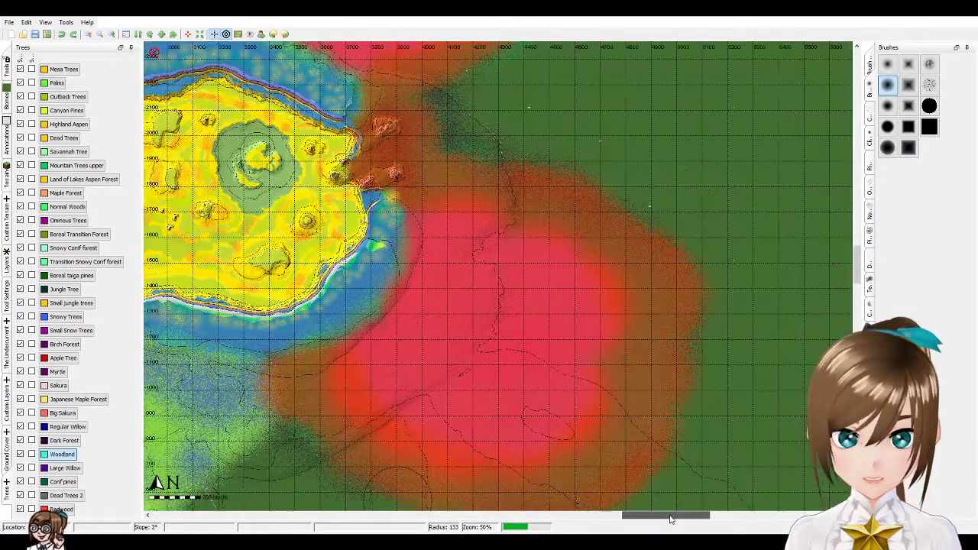
pyautogui.click(6, 67)
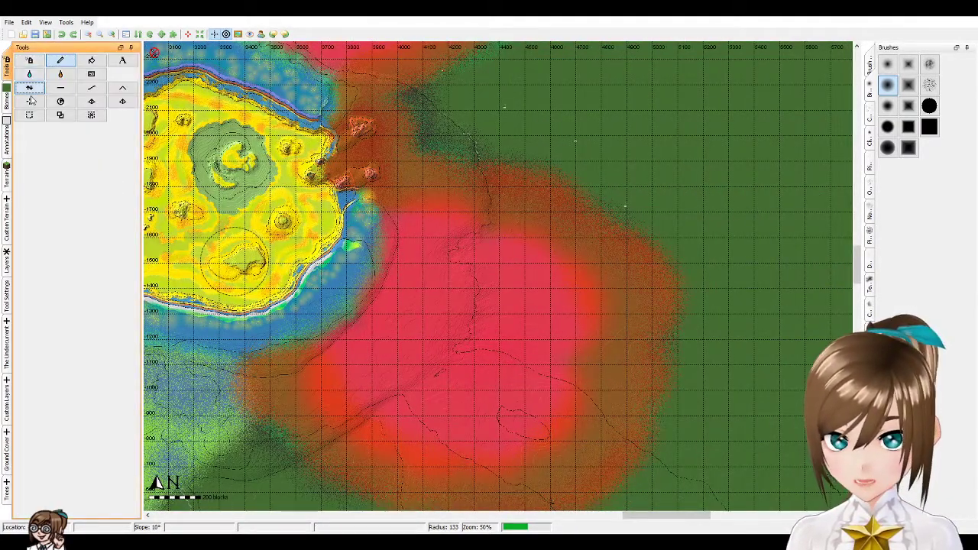
pyautogui.click(30, 88)
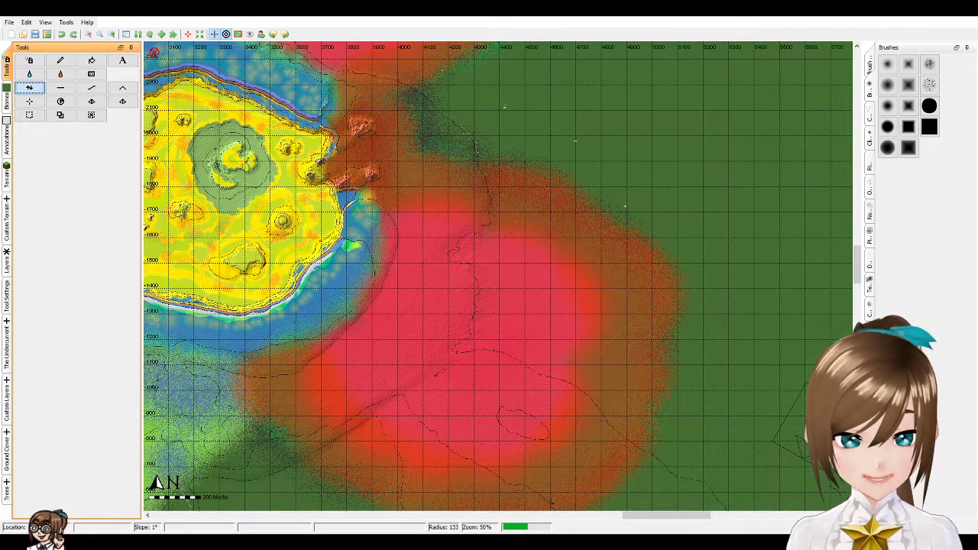
pyautogui.scroll(1, 732, 375)
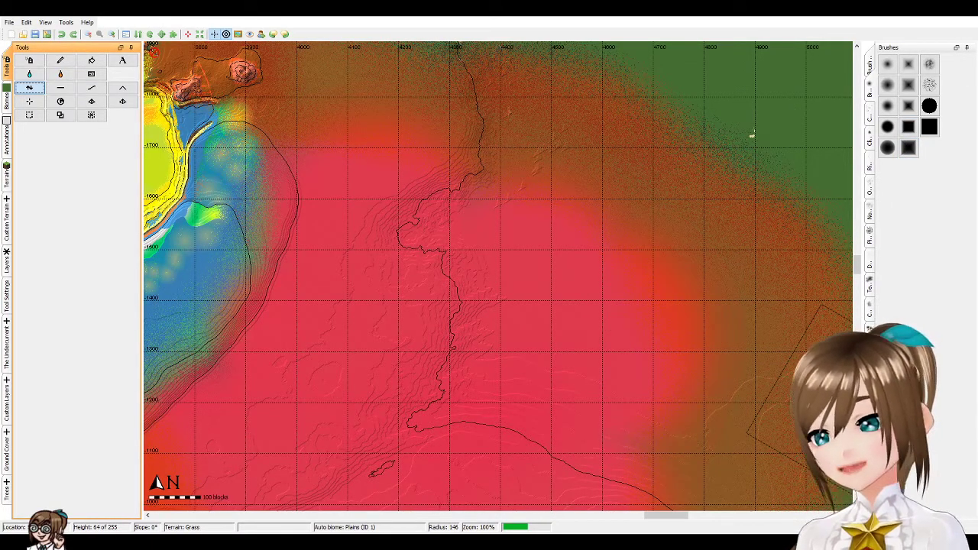
pyautogui.click(869, 229)
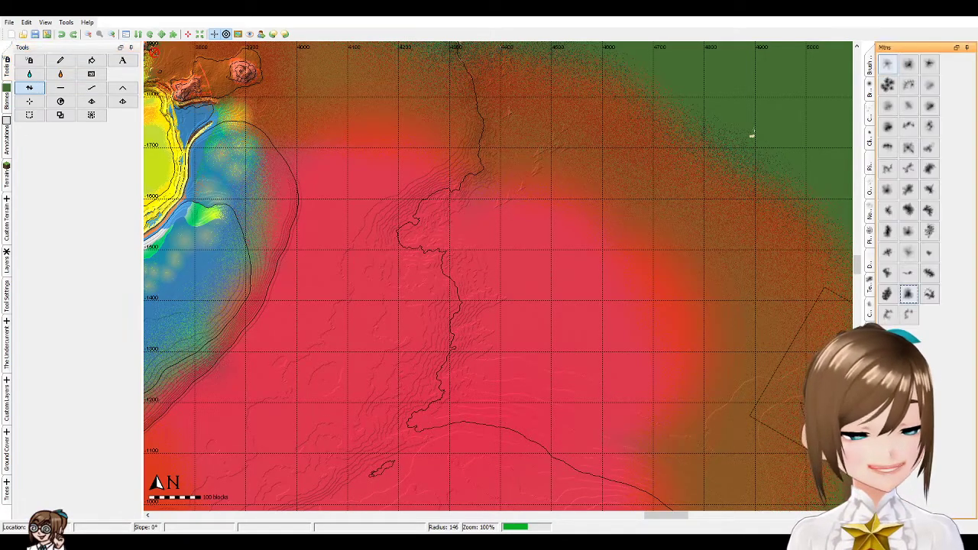
pyautogui.click(871, 123)
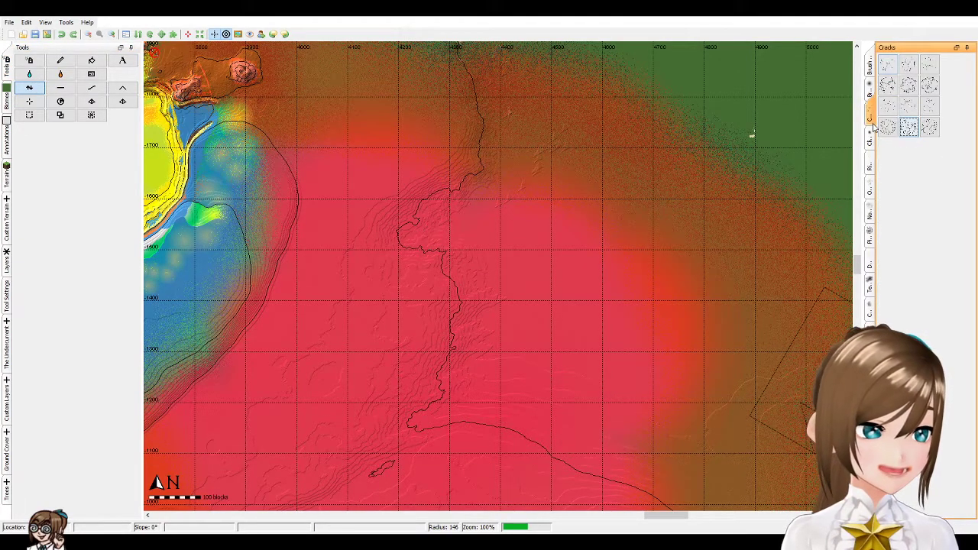
pyautogui.click(870, 243)
pyautogui.click(869, 265)
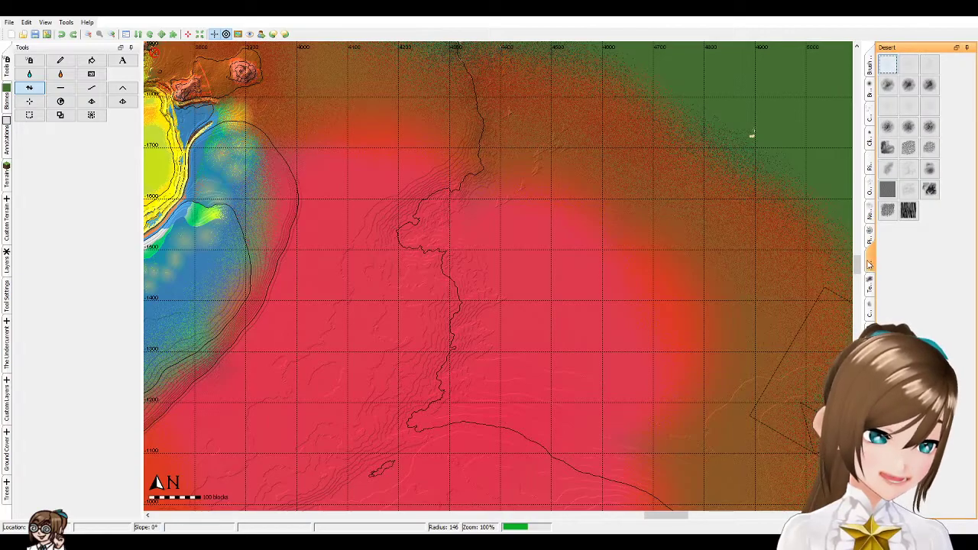
pyautogui.click(925, 126)
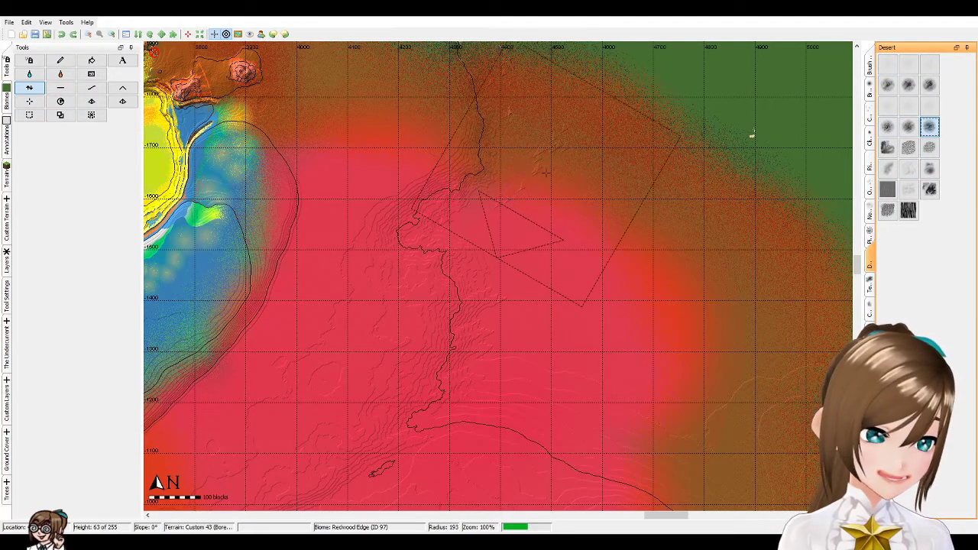
pyautogui.scroll(-3, 527, 165)
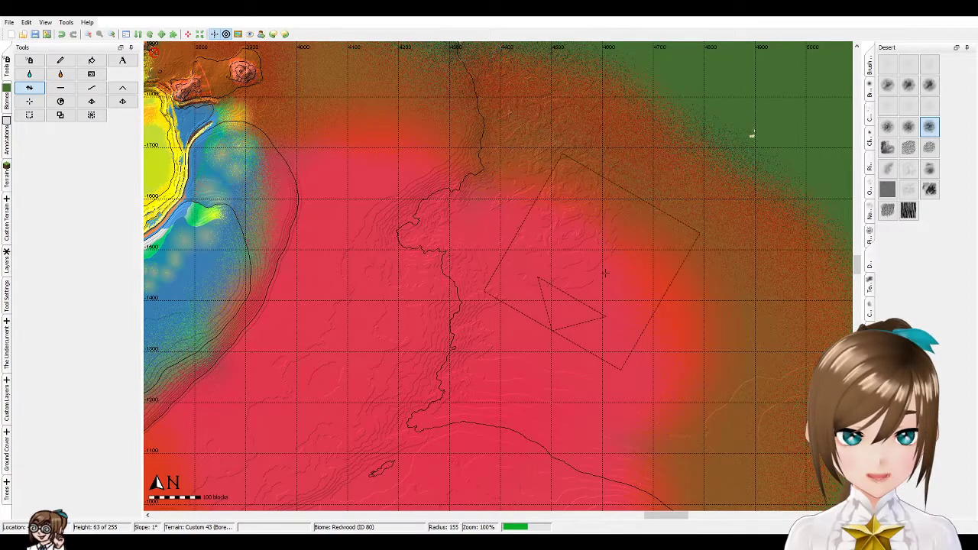
pyautogui.scroll(4, 604, 225)
pyautogui.scroll(-1, 630, 212)
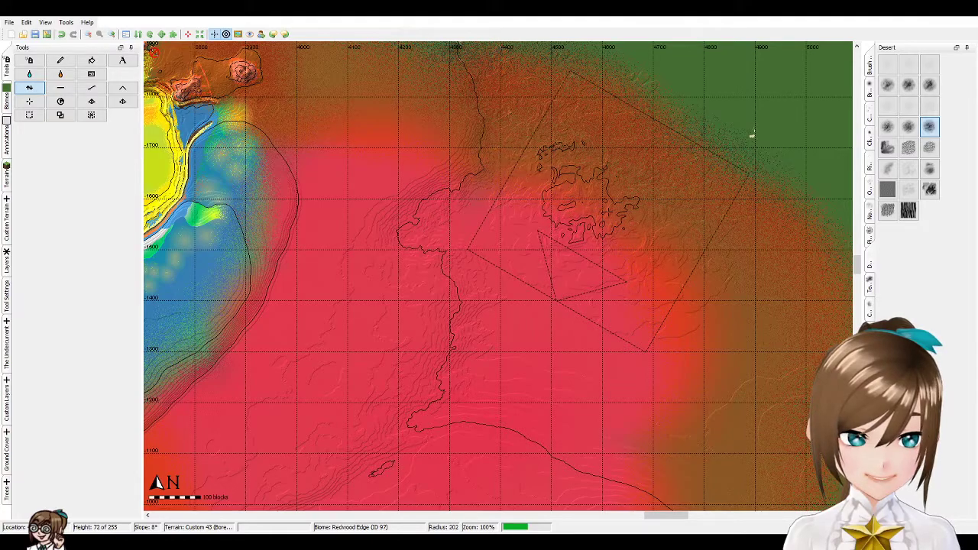
pyautogui.click(92, 87)
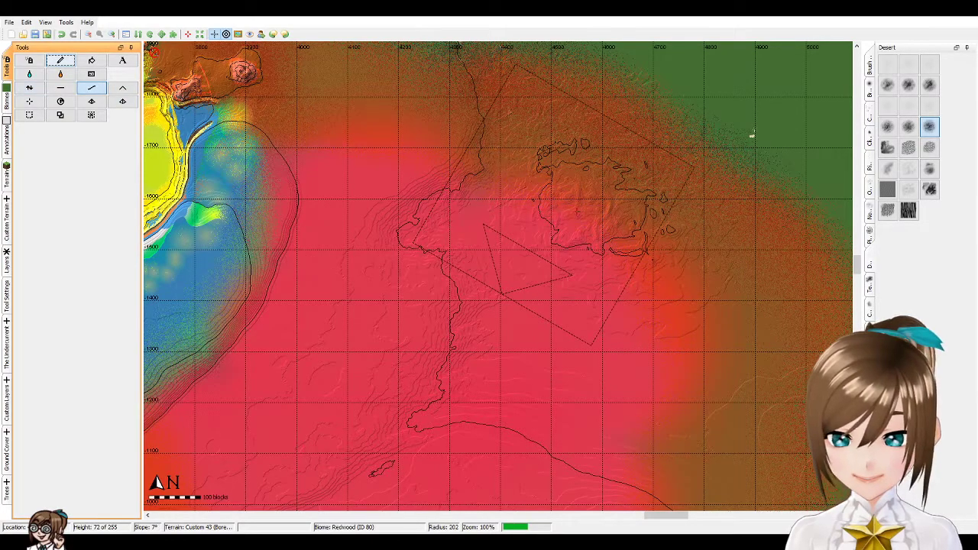
pyautogui.scroll(3, 665, 225)
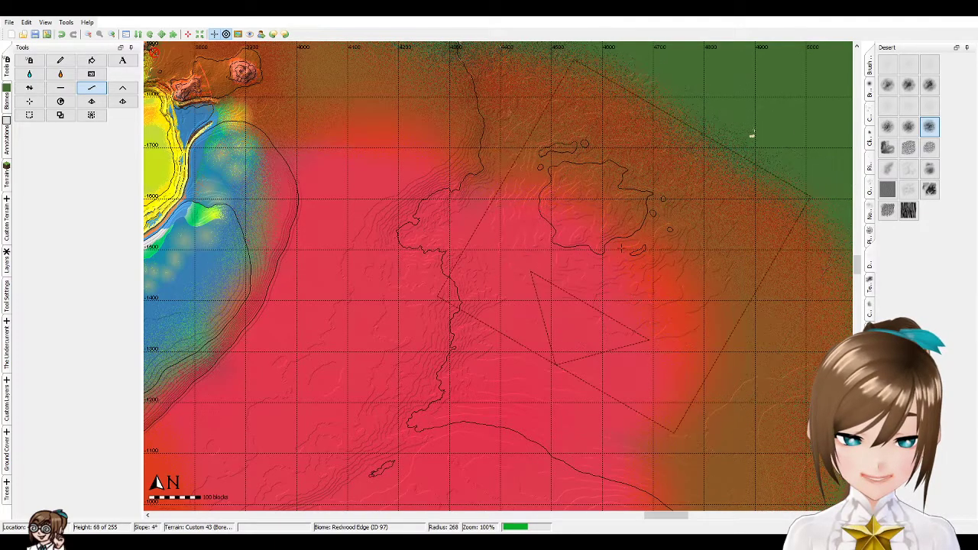
# - Raise more hills in the southern Redwood area's northwestern and western parts and on its eastern edge, using another rough Desert brush
pyautogui.click(37, 89)
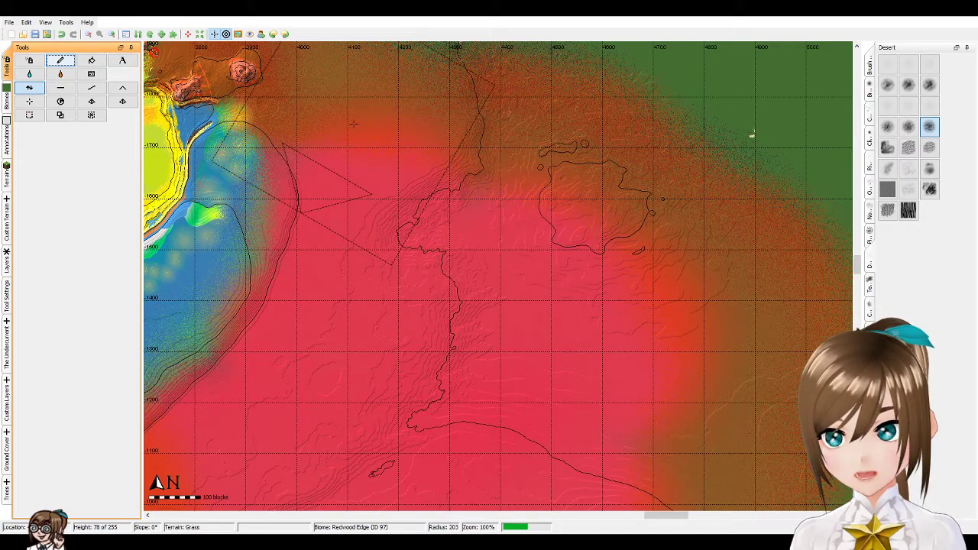
pyautogui.click(908, 126)
pyautogui.moveTo(365, 265); pyautogui.dragTo(321, 374)
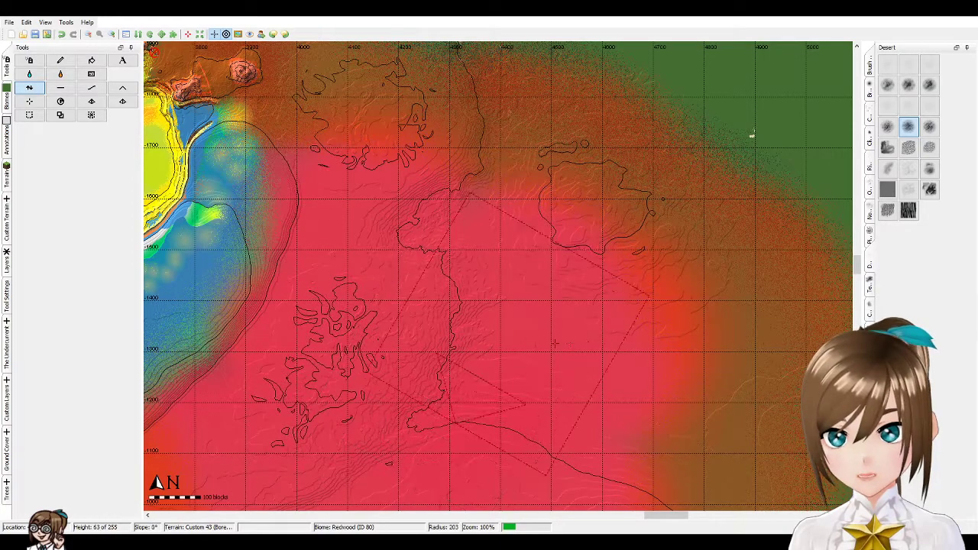
pyautogui.scroll(-5, 863, 281)
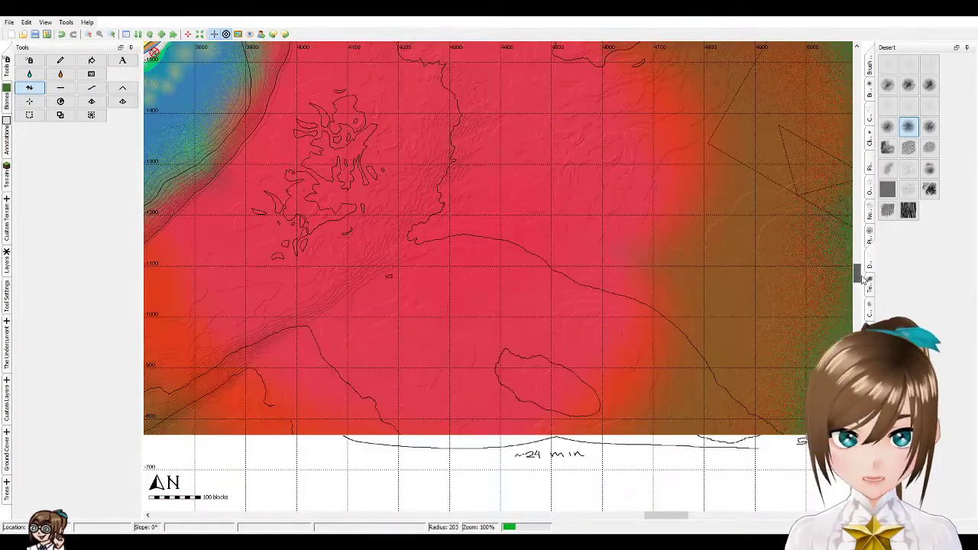
pyautogui.moveTo(745, 216)
pyautogui.mouseDown()
pyautogui.moveTo(763, 206)
pyautogui.moveTo(733, 229)
pyautogui.moveTo(657, 224)
pyautogui.mouseUp()
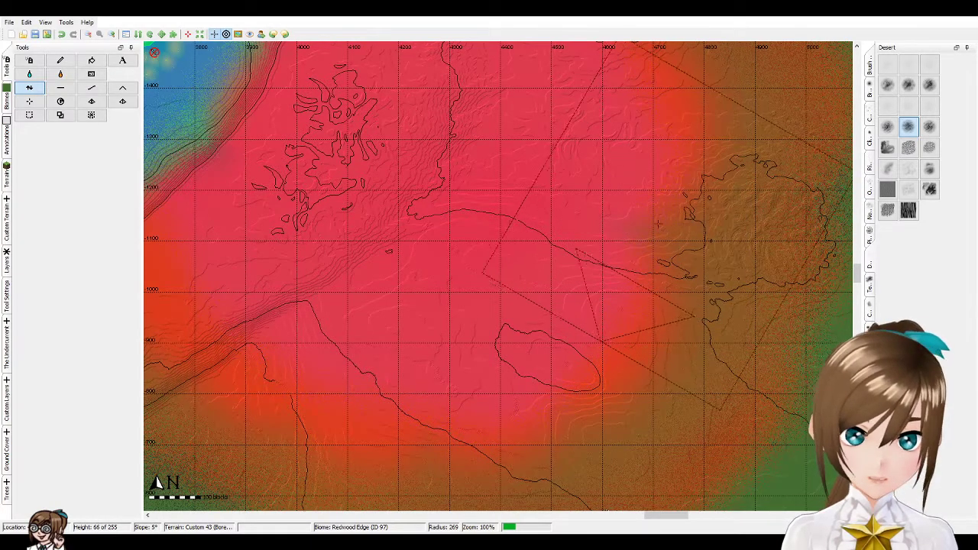
# - Smooth the newly raised hills in the southern Redwood area's western, eastern and northwestern parts
pyautogui.click(91, 87)
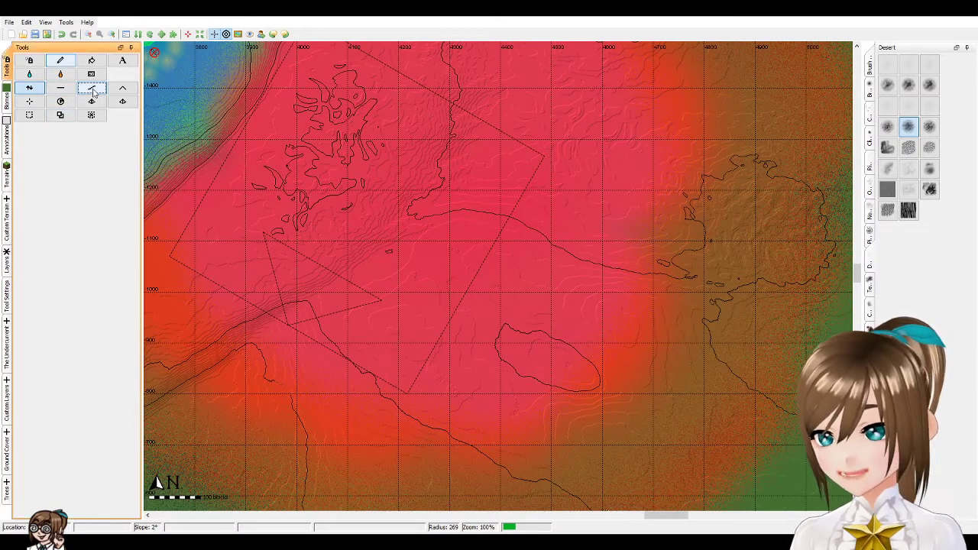
pyautogui.scroll(-1, 672, 267)
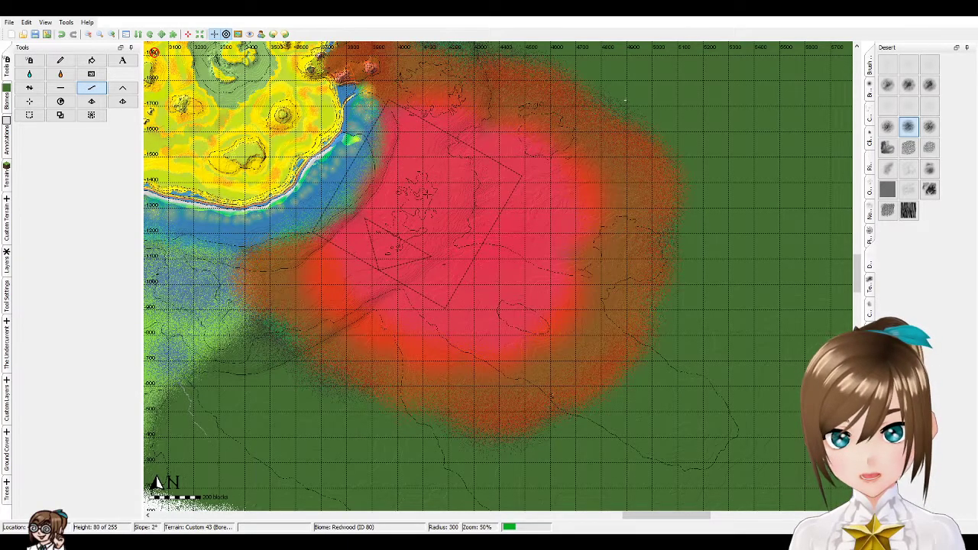
pyautogui.moveTo(856, 283); pyautogui.dragTo(855, 271)
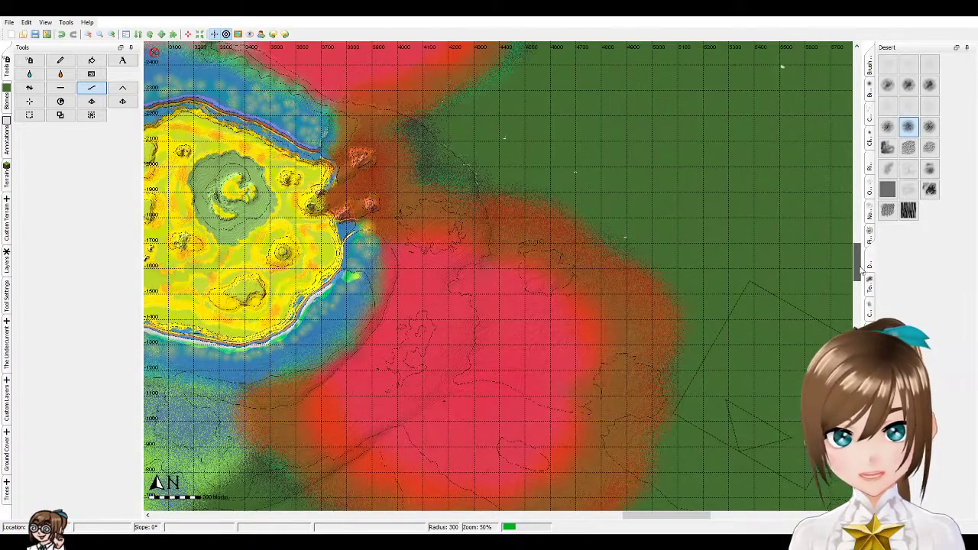
pyautogui.scroll(2, 496, 275)
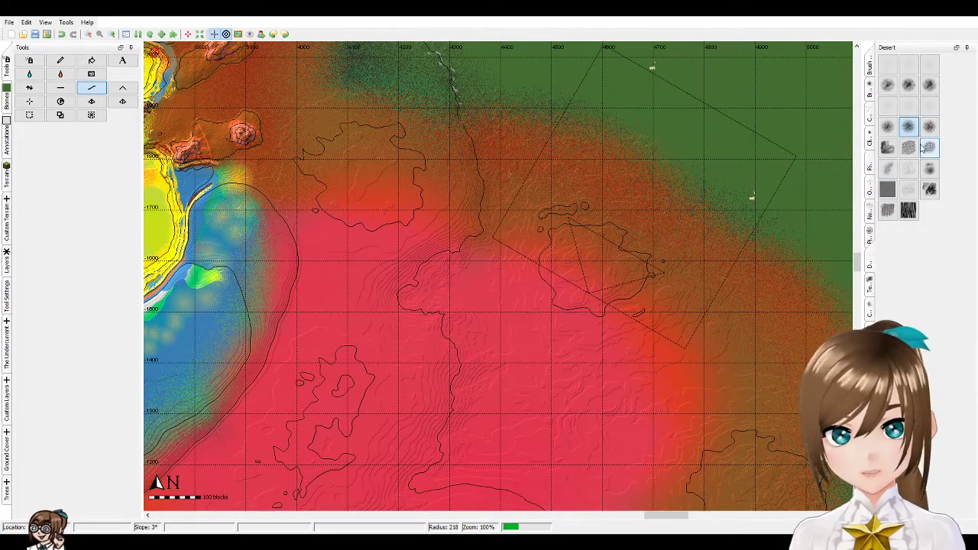
pyautogui.click(884, 151)
pyautogui.click(870, 220)
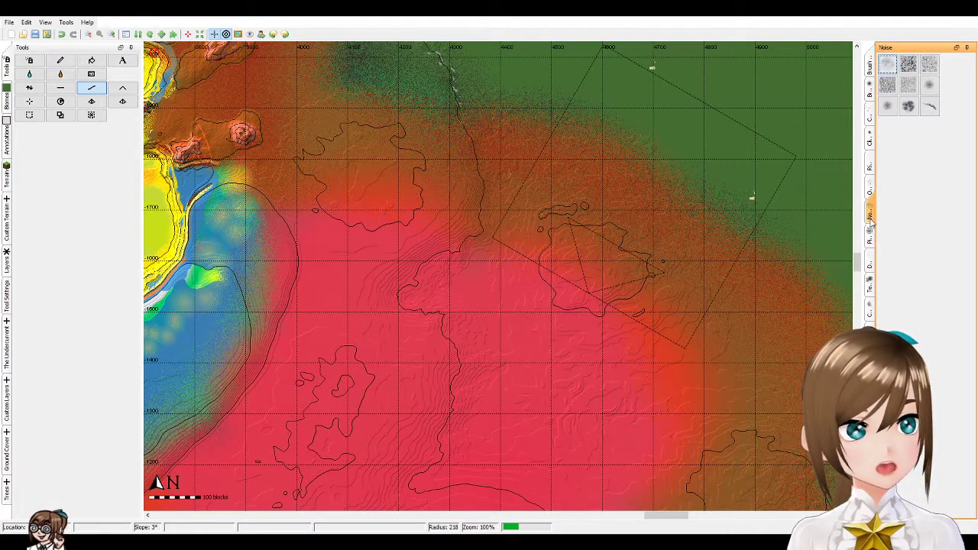
pyautogui.scroll(1, 649, 191)
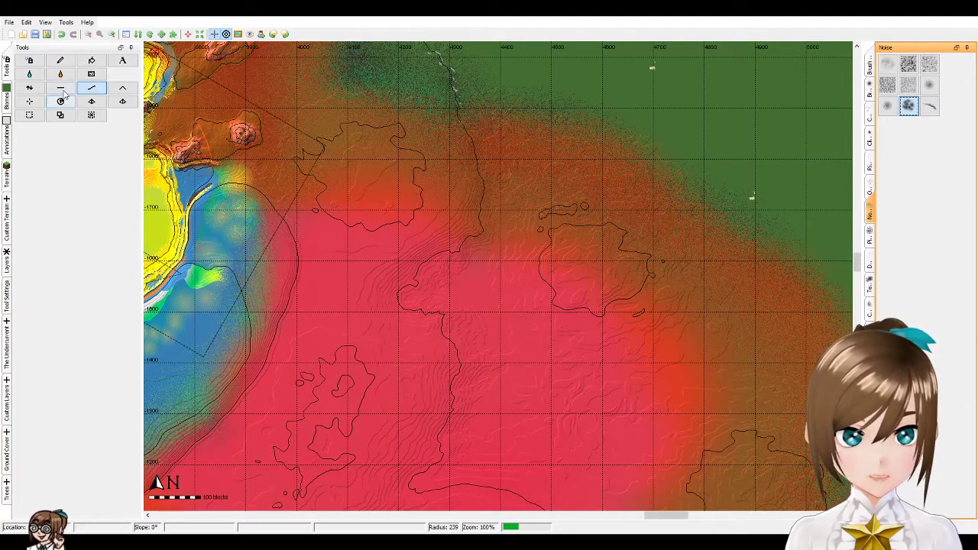
# - Raise hills along the southern Redwood area's southern and southwestern edges using the Height tool with a Mesa brush
pyautogui.click(29, 87)
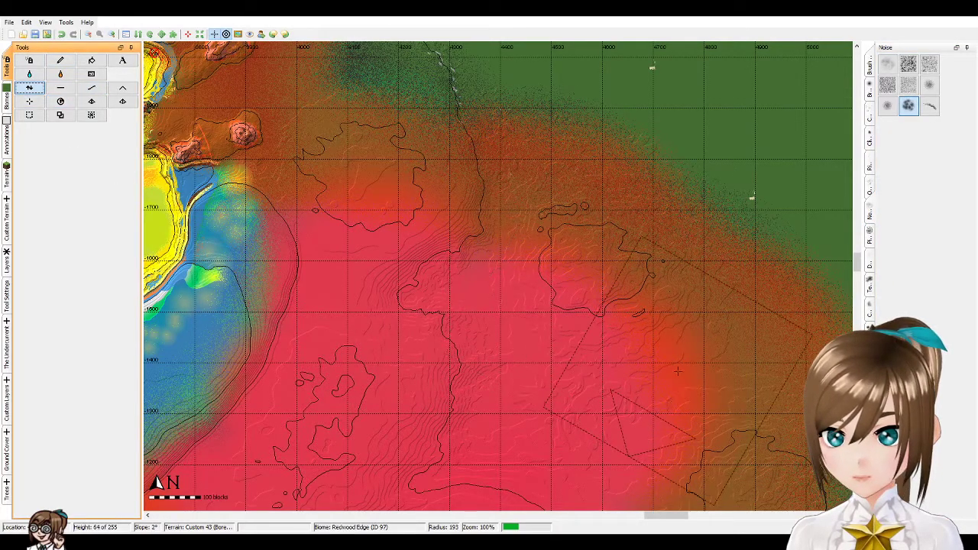
pyautogui.scroll(1, 643, 349)
pyautogui.scroll(-2, 643, 348)
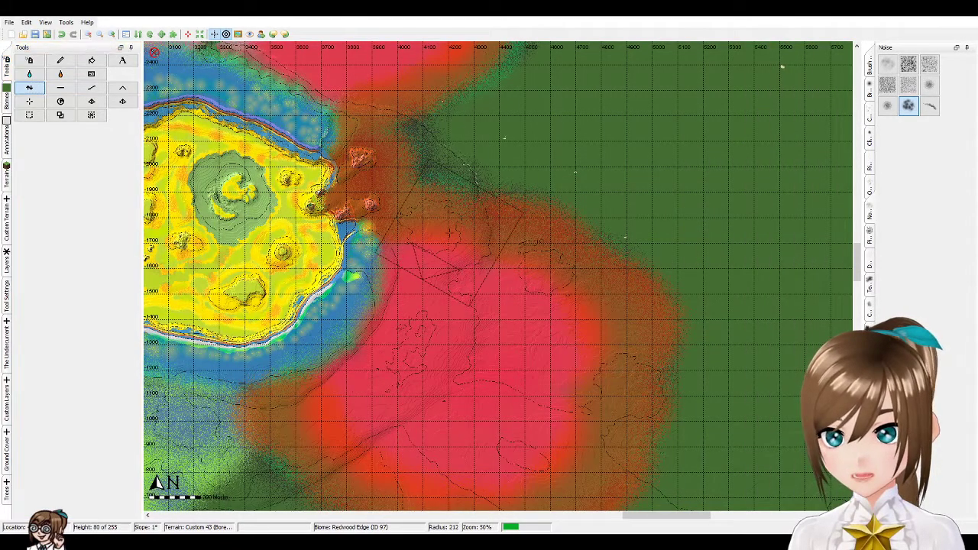
pyautogui.moveTo(856, 264); pyautogui.dragTo(864, 303)
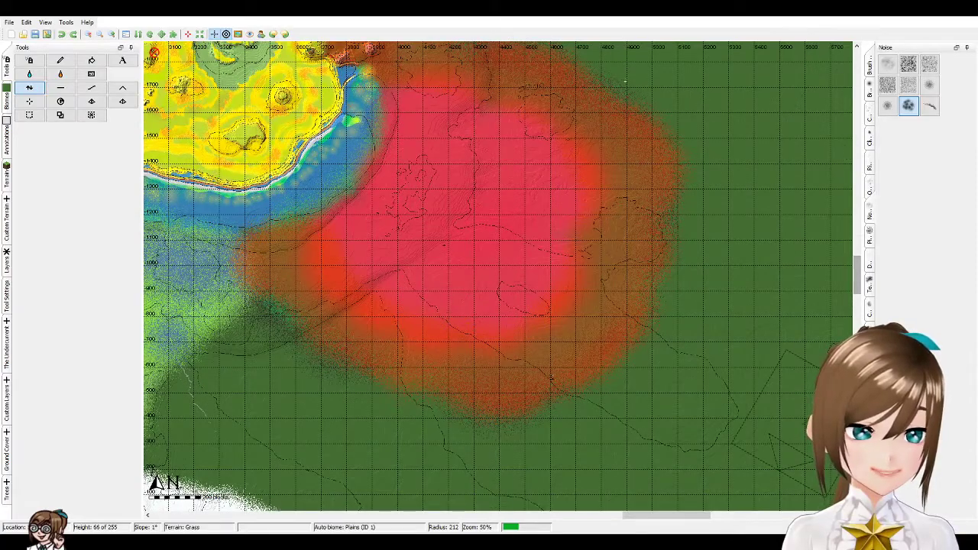
pyautogui.scroll(2, 550, 378)
pyautogui.scroll(-1, 499, 276)
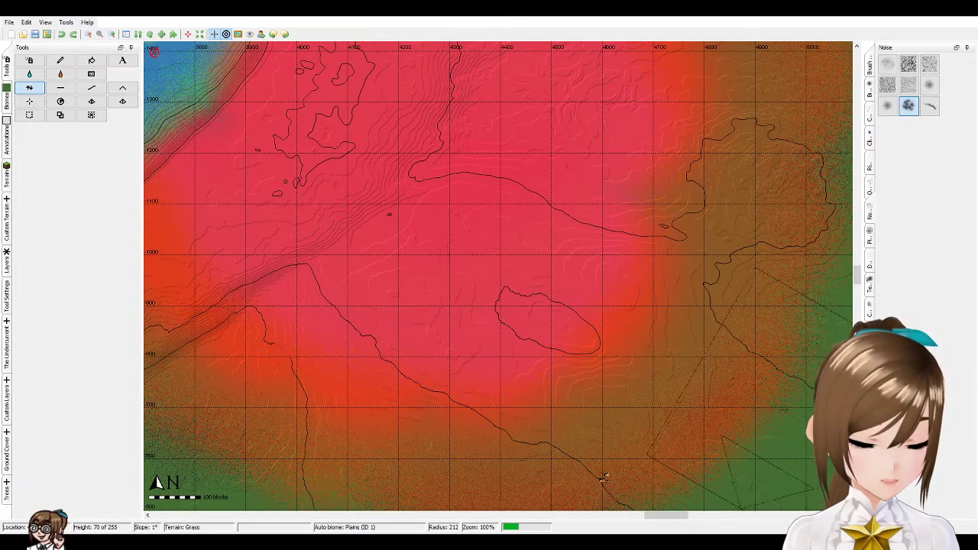
pyautogui.scroll(-1, 604, 477)
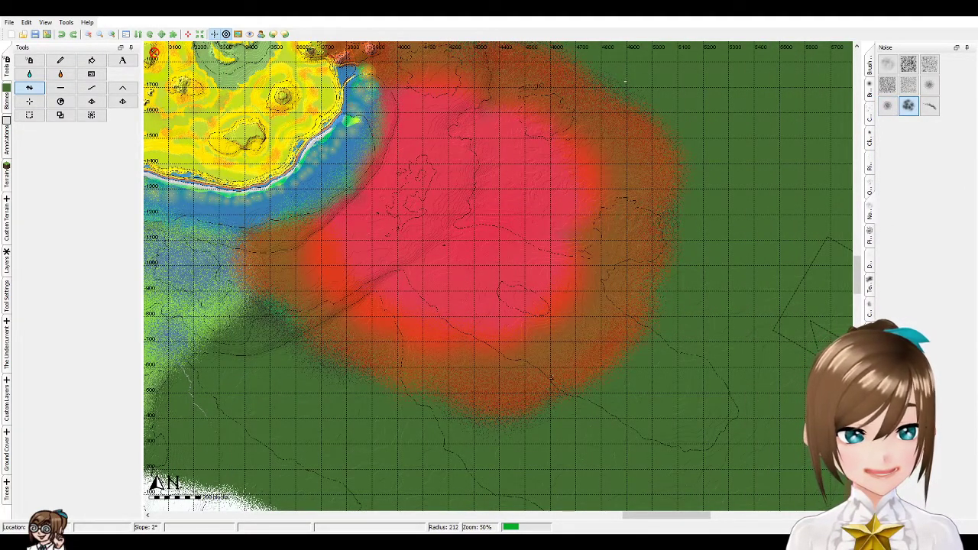
pyautogui.click(870, 359)
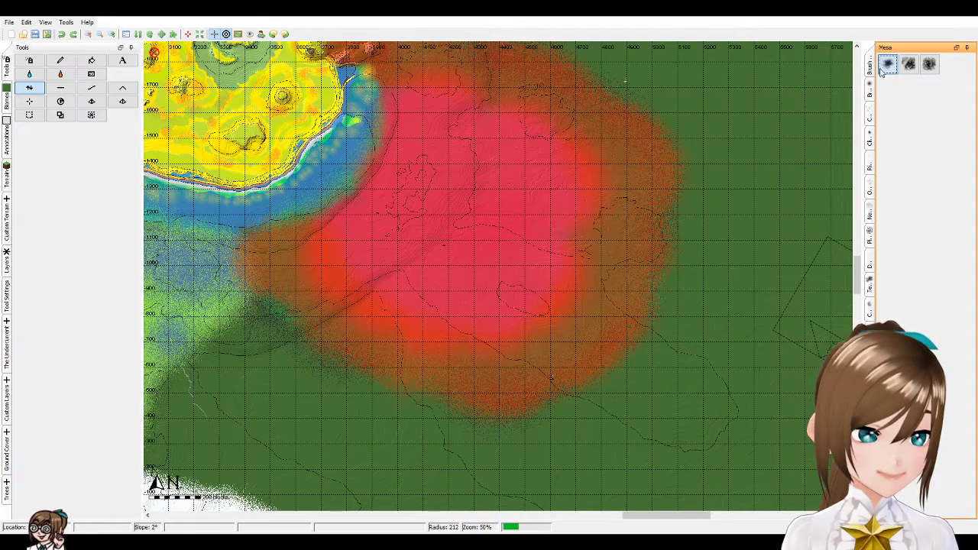
pyautogui.scroll(1, 591, 192)
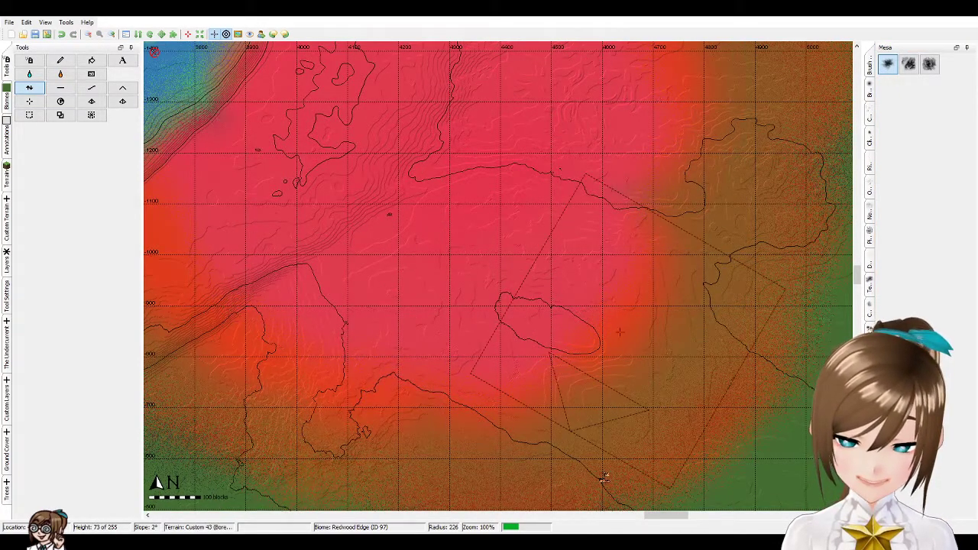
pyautogui.scroll(-1, 550, 381)
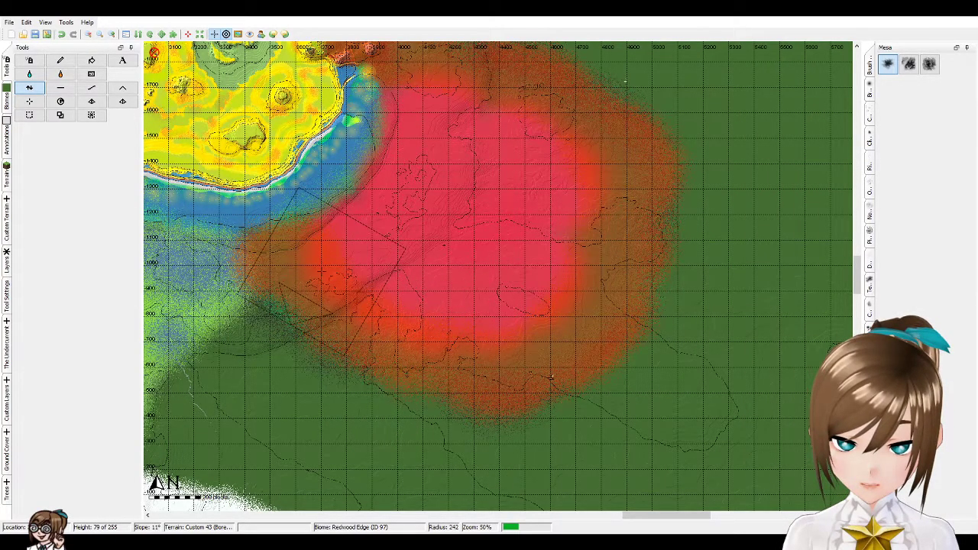
pyautogui.scroll(1, 500, 278)
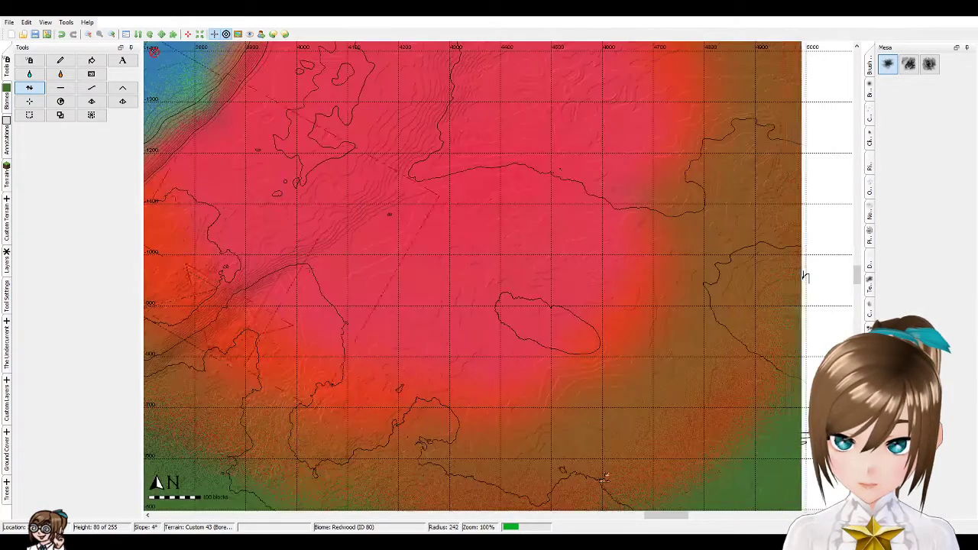
# - Smooth the raised hills from the southern Redwood area's western edge across its southern border at a brush radius of 300
pyautogui.click(91, 88)
pyautogui.scroll(-1, 503, 283)
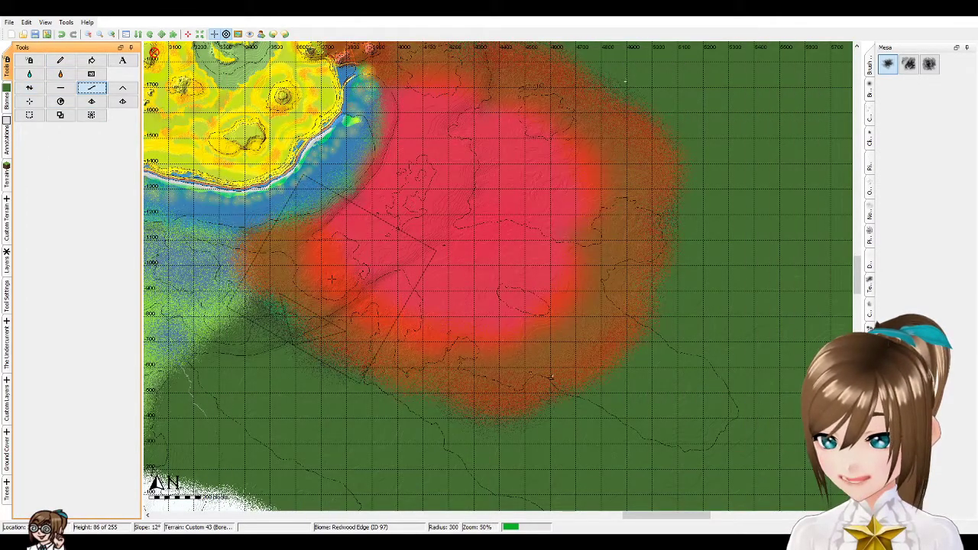
pyautogui.moveTo(343, 271); pyautogui.dragTo(571, 352)
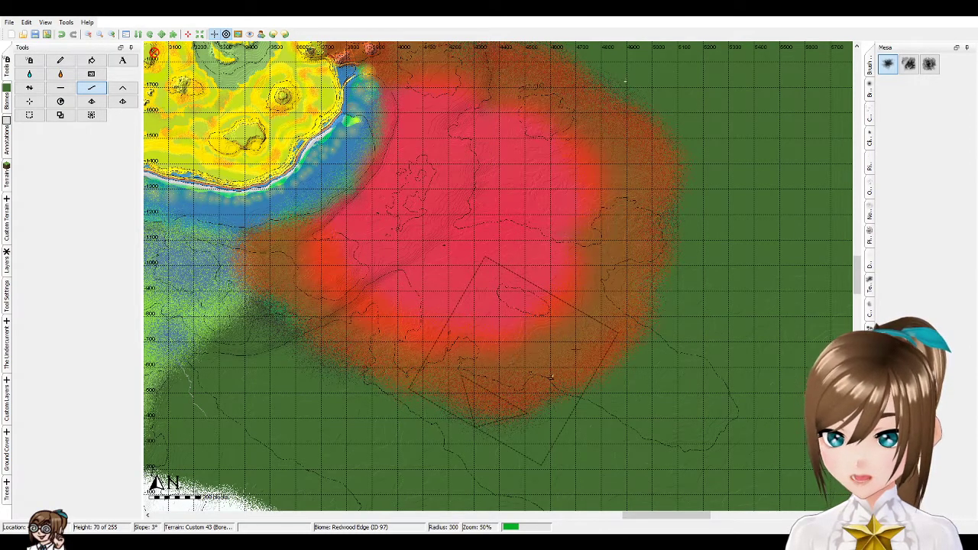
pyautogui.moveTo(641, 243); pyautogui.dragTo(764, 344)
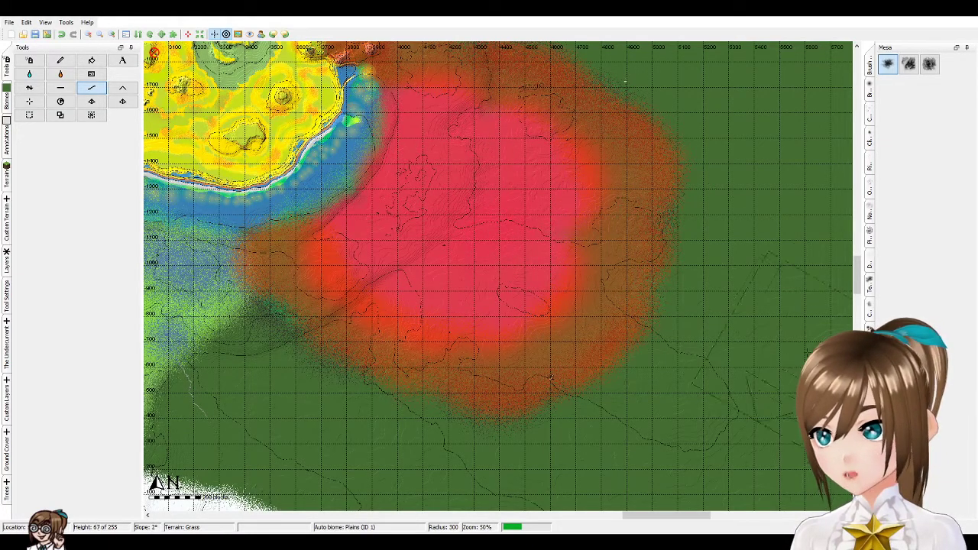
# - Raise low hills on the plains along the southern Redwood area's eastern and southeastern border with the Height tool
pyautogui.moveTo(857, 281)
pyautogui.mouseDown()
pyautogui.moveTo(857, 259)
pyautogui.moveTo(863, 277)
pyautogui.mouseUp()
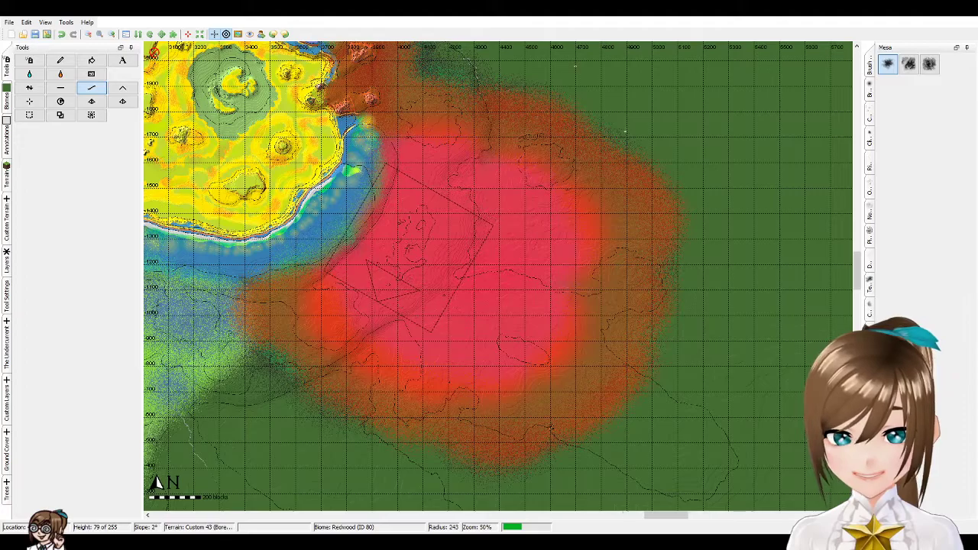
pyautogui.scroll(1, 408, 248)
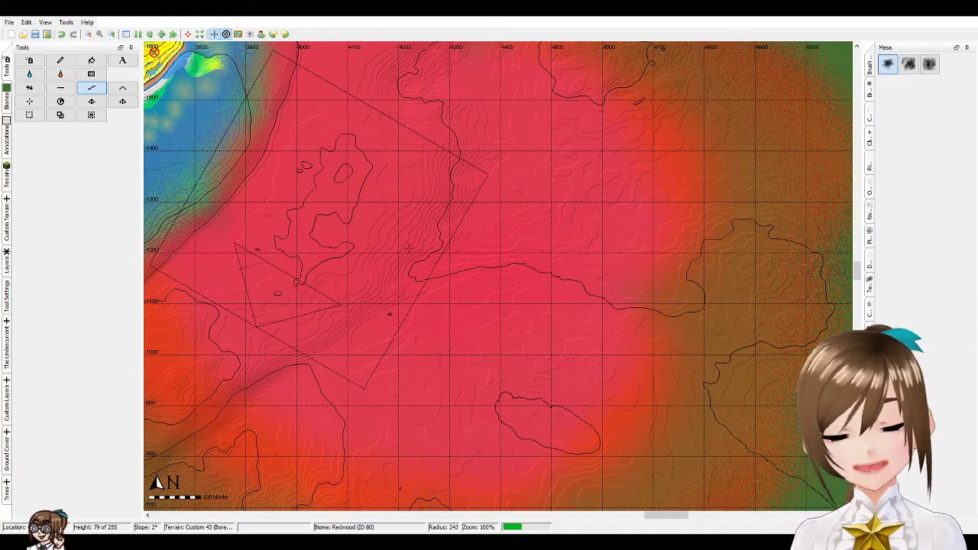
pyautogui.scroll(-1, 444, 299)
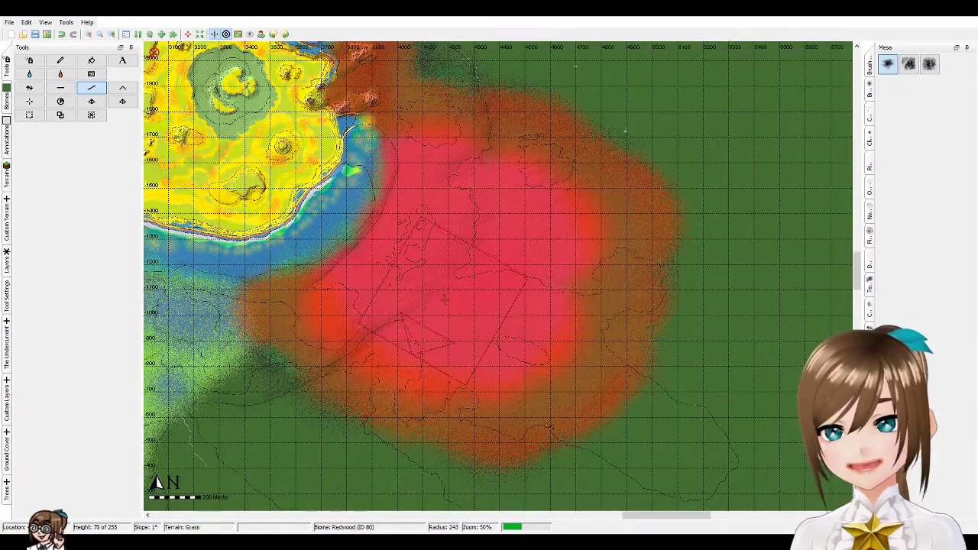
pyautogui.scroll(1, 507, 221)
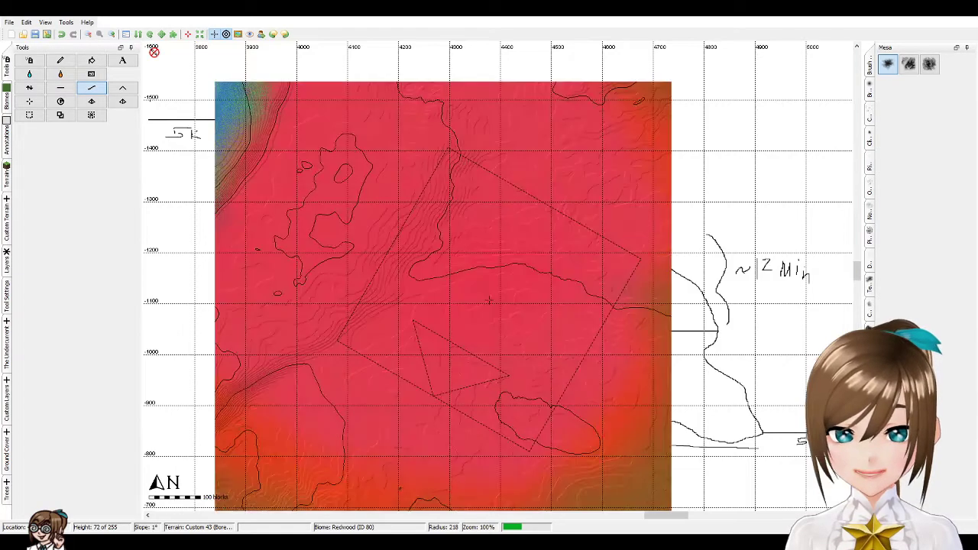
pyautogui.click(29, 88)
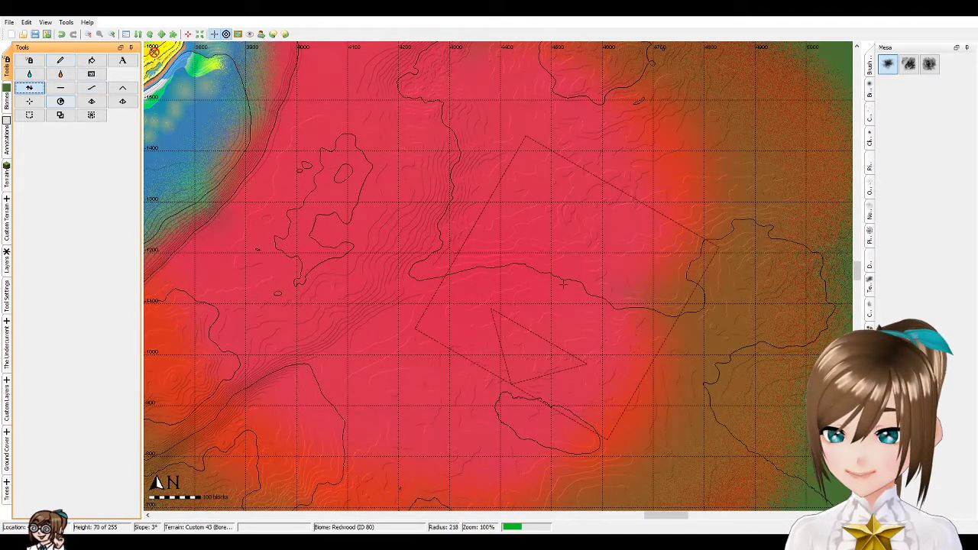
pyautogui.scroll(-2, 496, 222)
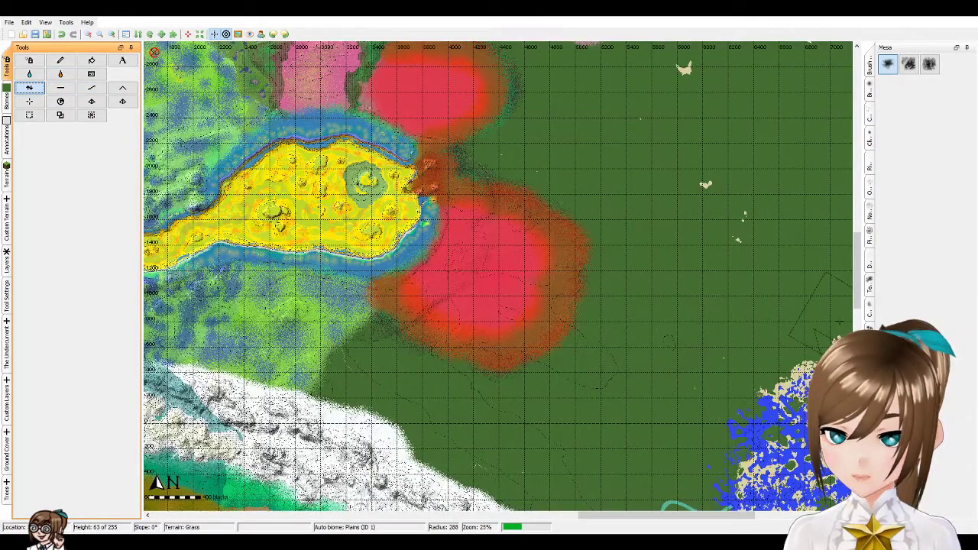
pyautogui.scroll(-2, 775, 306)
pyautogui.scroll(1, 683, 302)
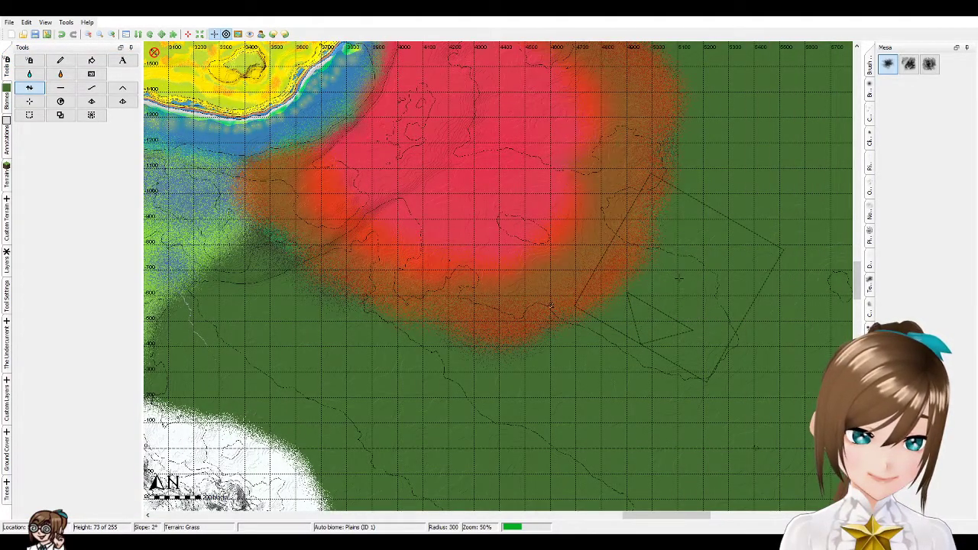
pyautogui.scroll(-2, 680, 250)
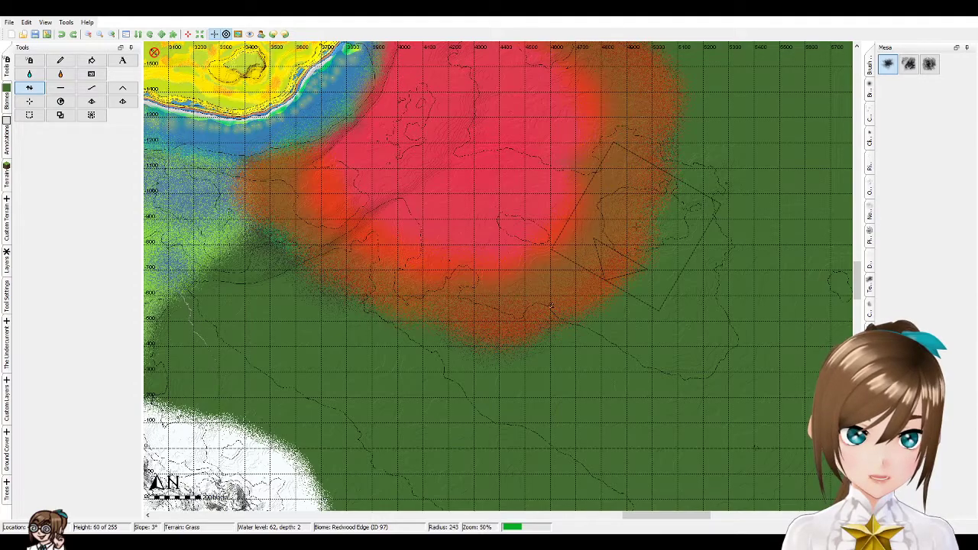
# - Flatten the small rough spot on the southern Redwood area's southern fringe with the Flatten tool
pyautogui.scroll(1, 550, 306)
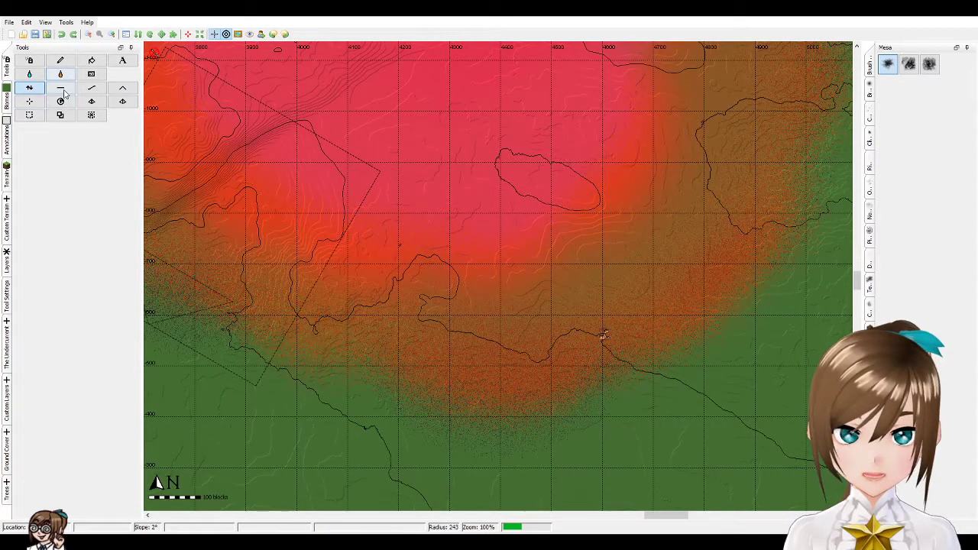
pyautogui.click(60, 87)
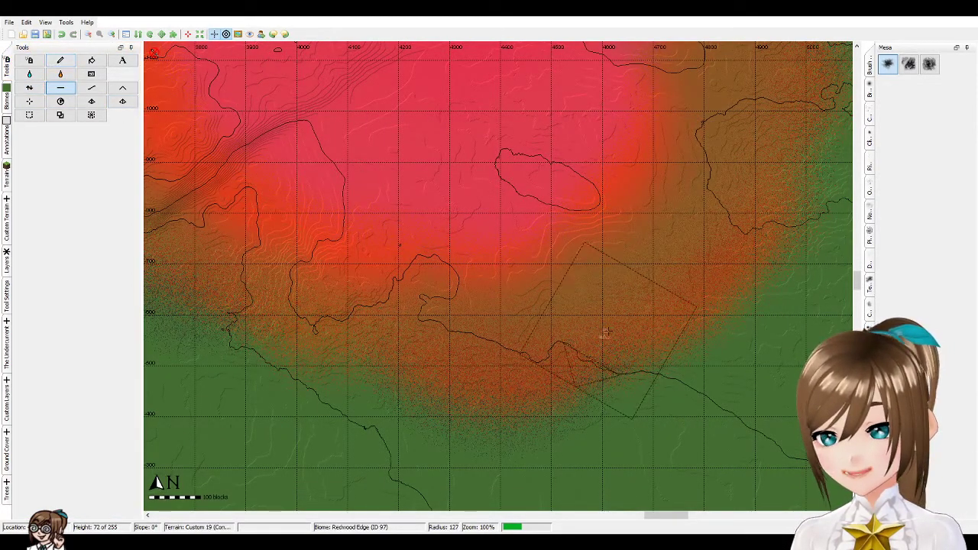
pyautogui.scroll(-1, 341, 226)
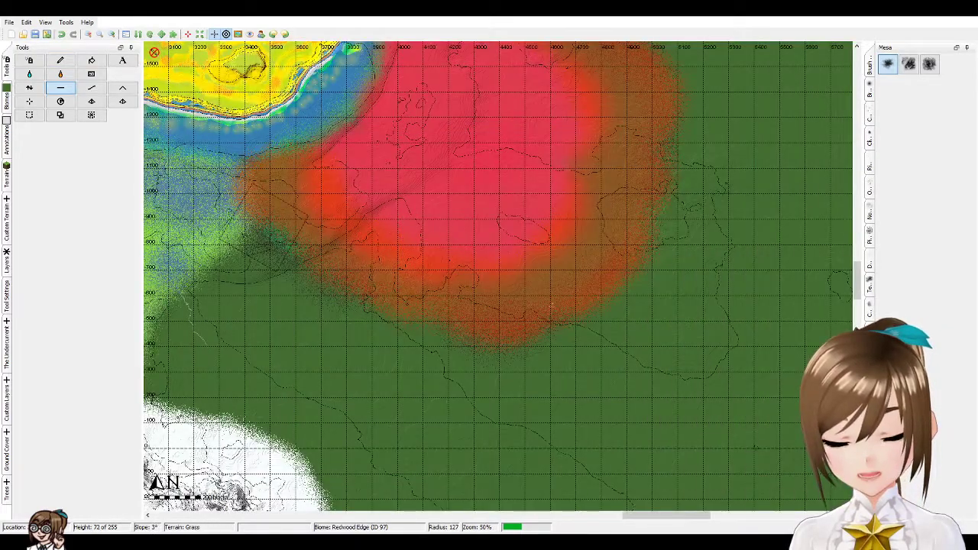
# - Raise a rugged hill across the southern Redwood area's southwestern border with the Height tool and the Mesa brush
pyautogui.click(30, 89)
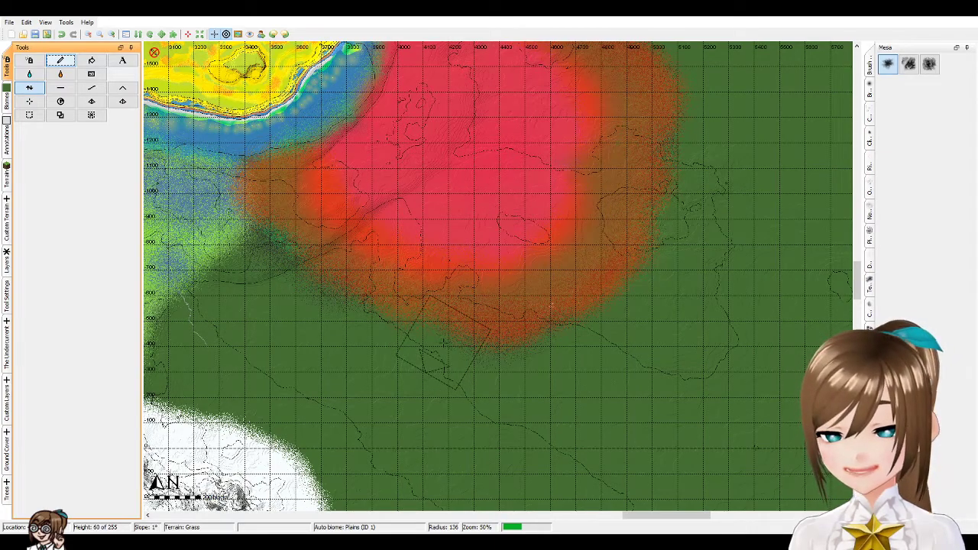
pyautogui.scroll(1, 499, 275)
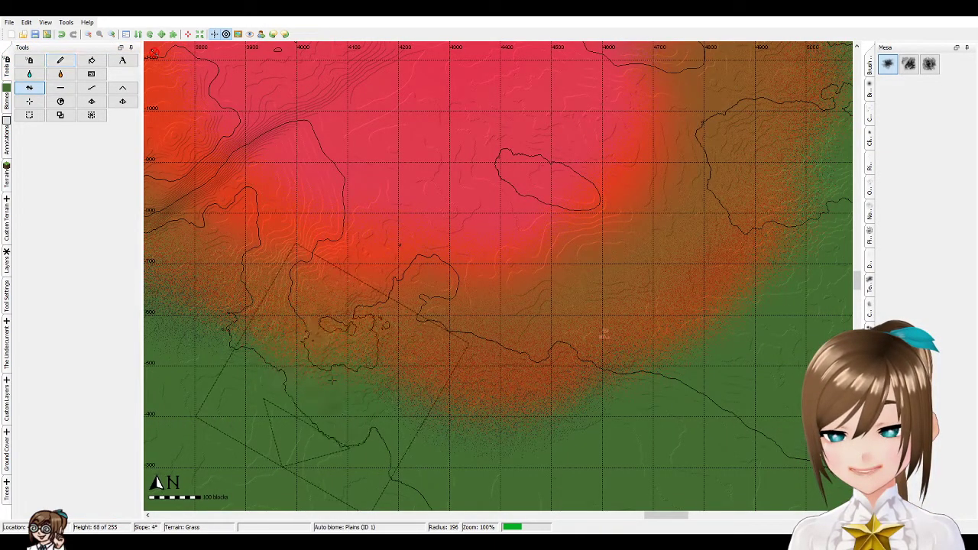
pyautogui.moveTo(331, 380); pyautogui.dragTo(339, 372)
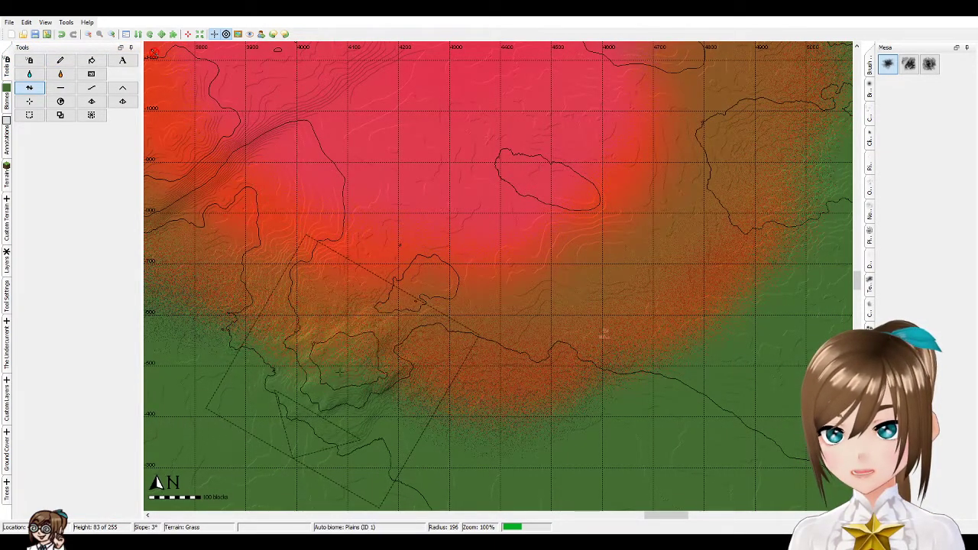
# - Raise two more rugged hills inside the southern Redwood area, one in its southeastern part and one near its northeastern edge
pyautogui.scroll(-2, 475, 221)
pyautogui.scroll(1, 476, 222)
pyautogui.moveTo(475, 222); pyautogui.dragTo(514, 227)
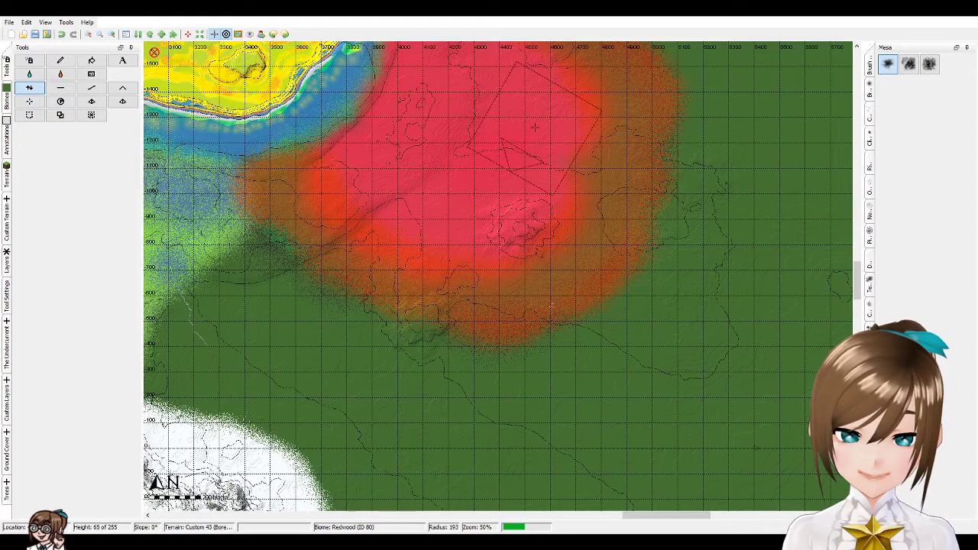
pyautogui.moveTo(582, 98); pyautogui.dragTo(588, 101)
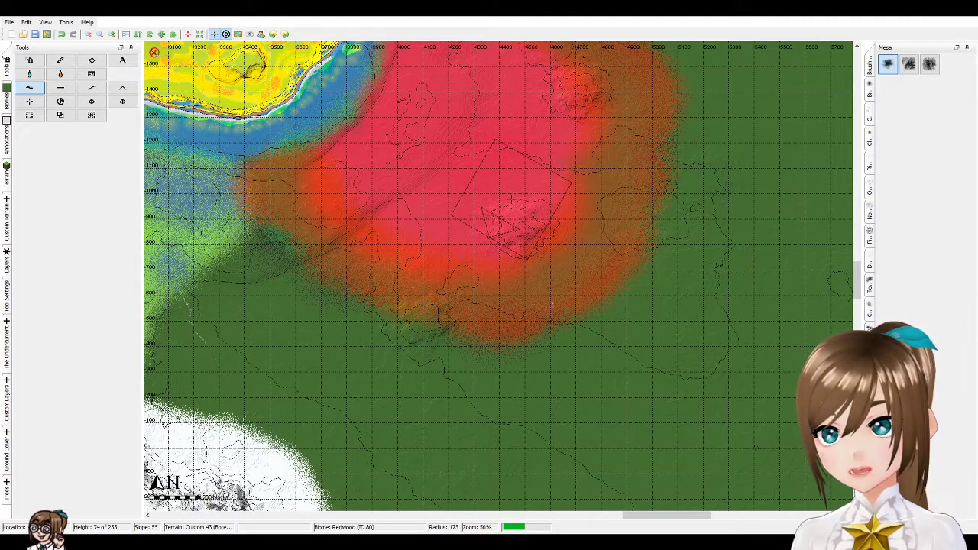
# - Smooth the rugged hills inside the southern Redwood area with the Smooth tool and the Mesa brush
pyautogui.moveTo(858, 289); pyautogui.dragTo(863, 300)
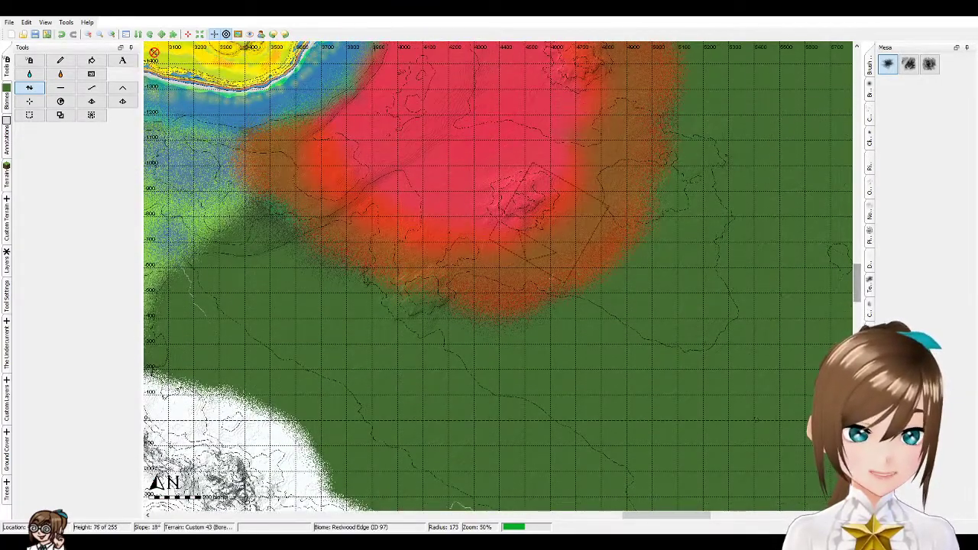
pyautogui.scroll(1, 359, 298)
pyautogui.scroll(-1, 343, 282)
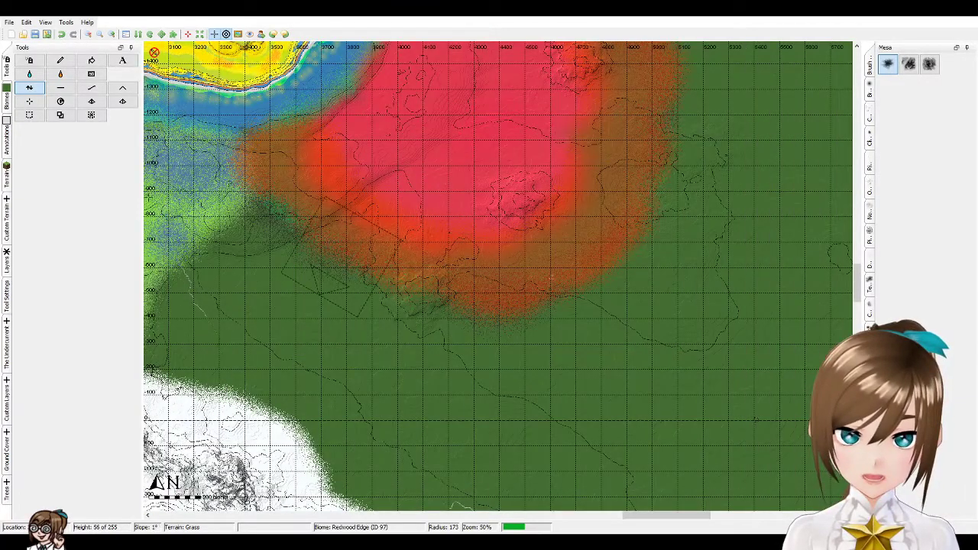
pyautogui.click(61, 59)
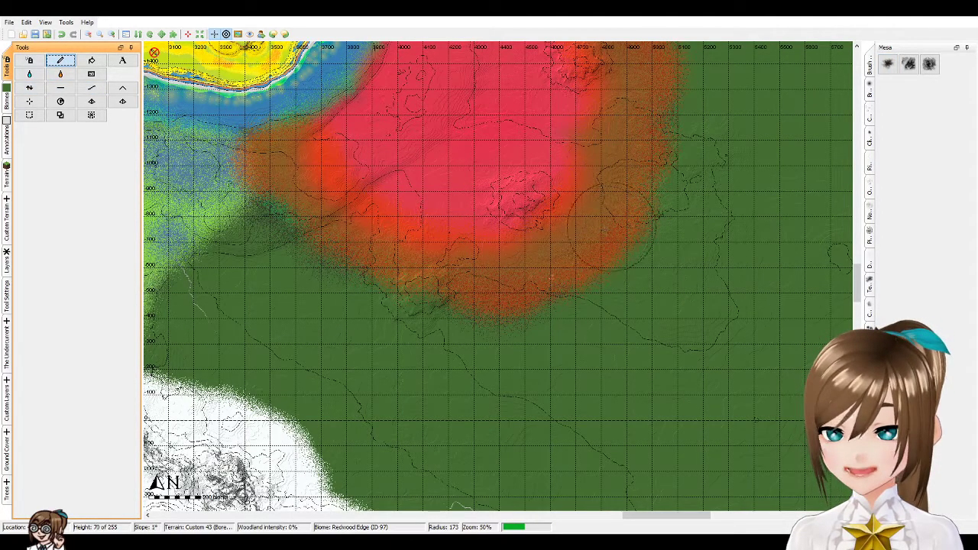
pyautogui.click(91, 88)
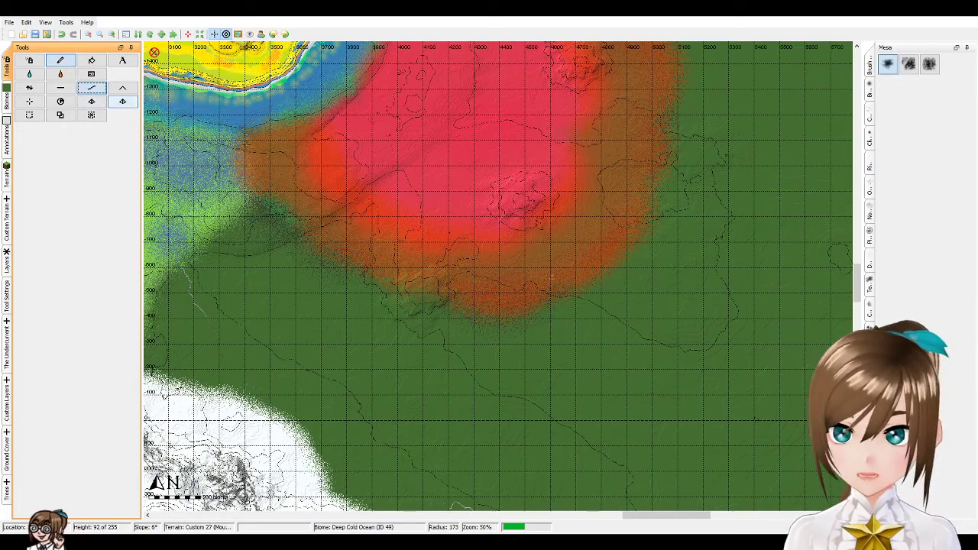
pyautogui.scroll(-5, 477, 295)
pyautogui.click(508, 216)
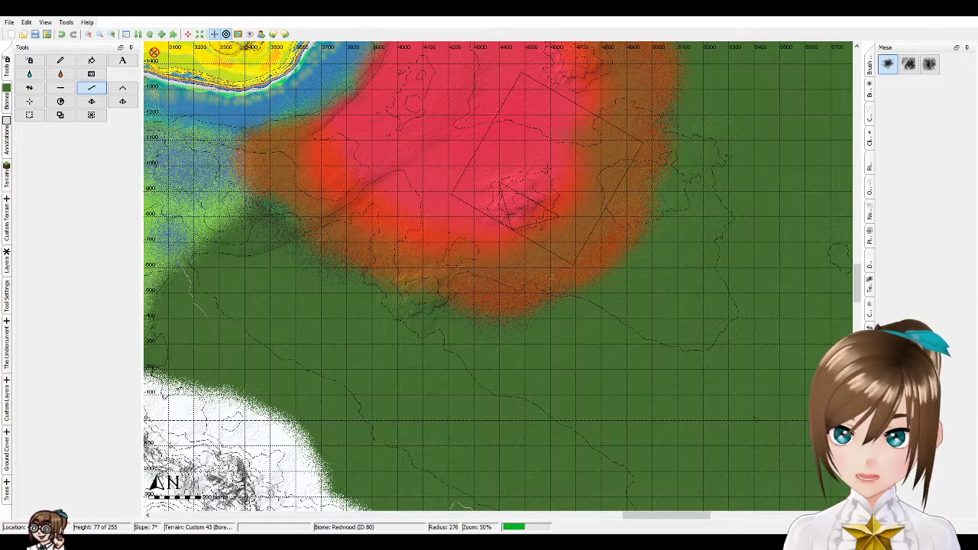
pyautogui.scroll(3, 396, 164)
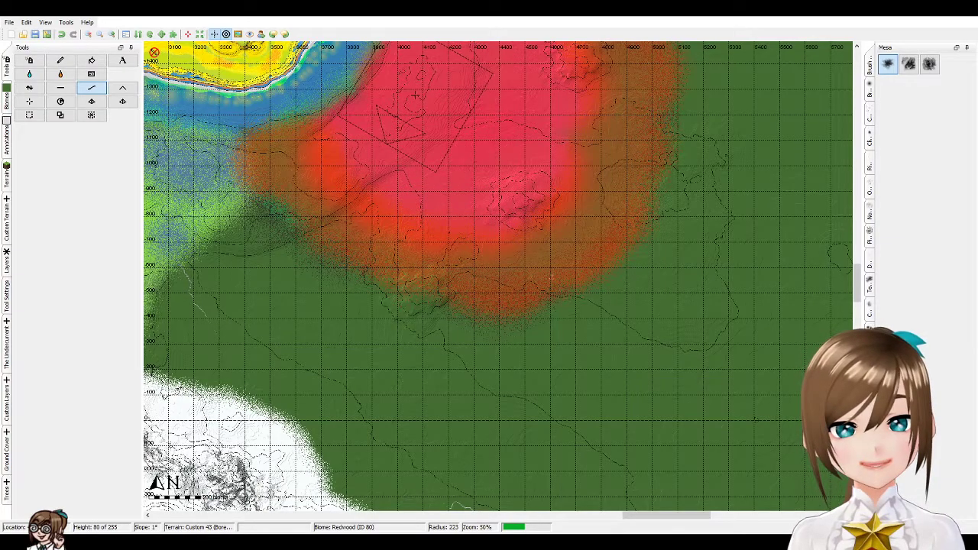
pyautogui.scroll(1, 424, 130)
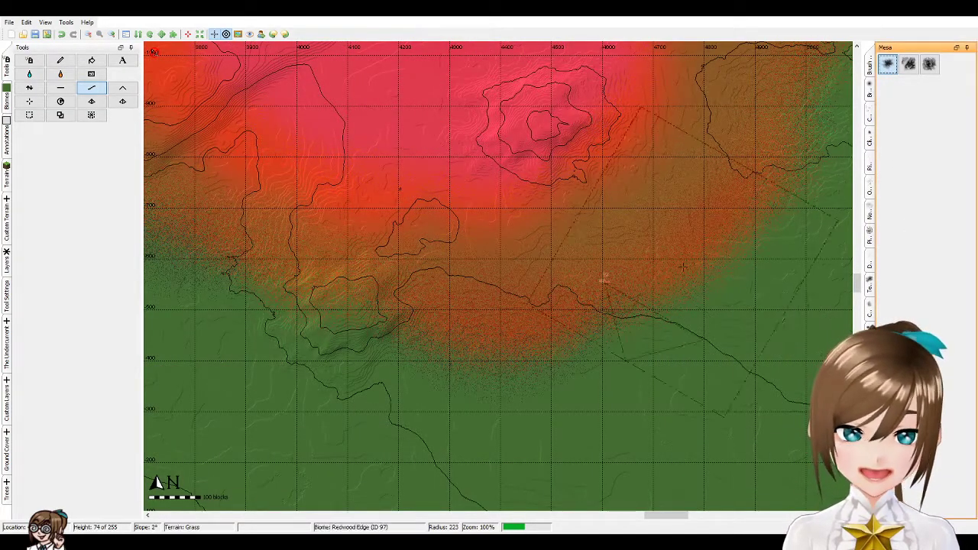
pyautogui.scroll(-1, 634, 317)
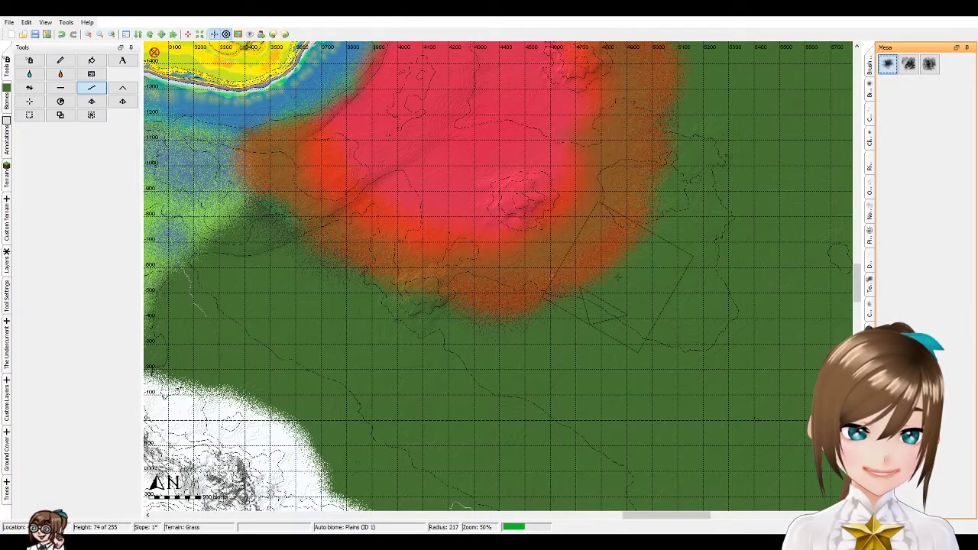
pyautogui.press('[')
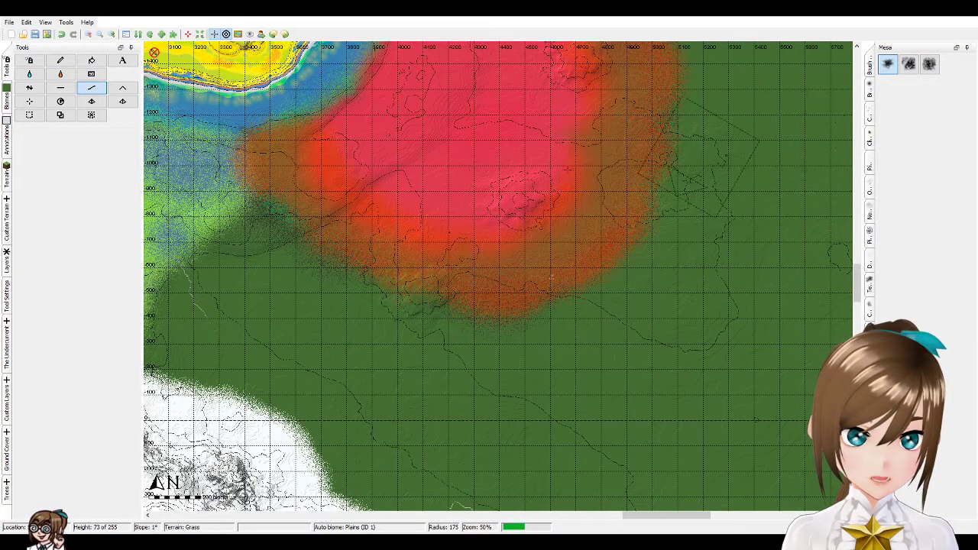
# - Raise a rugged hill on the plains just outside the southern Redwood area's southeastern edge with the Height tool and the Mesa brush
pyautogui.click(30, 89)
pyautogui.scroll(1, 604, 279)
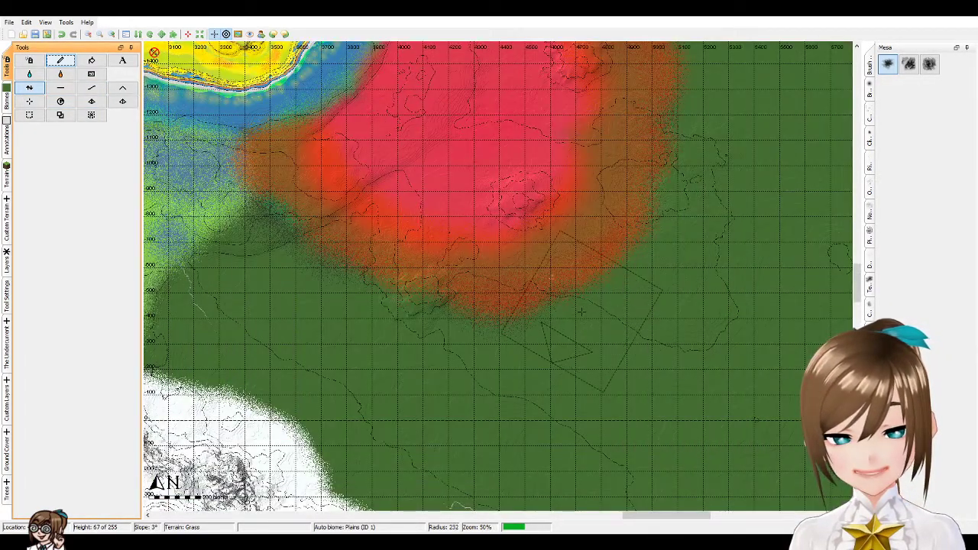
pyautogui.scroll(1, 580, 311)
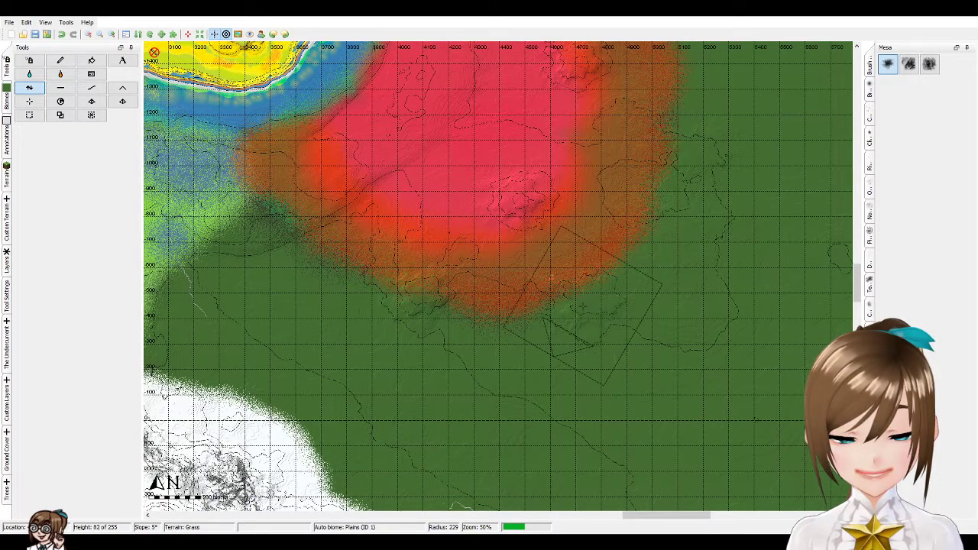
pyautogui.scroll(-5, 582, 307)
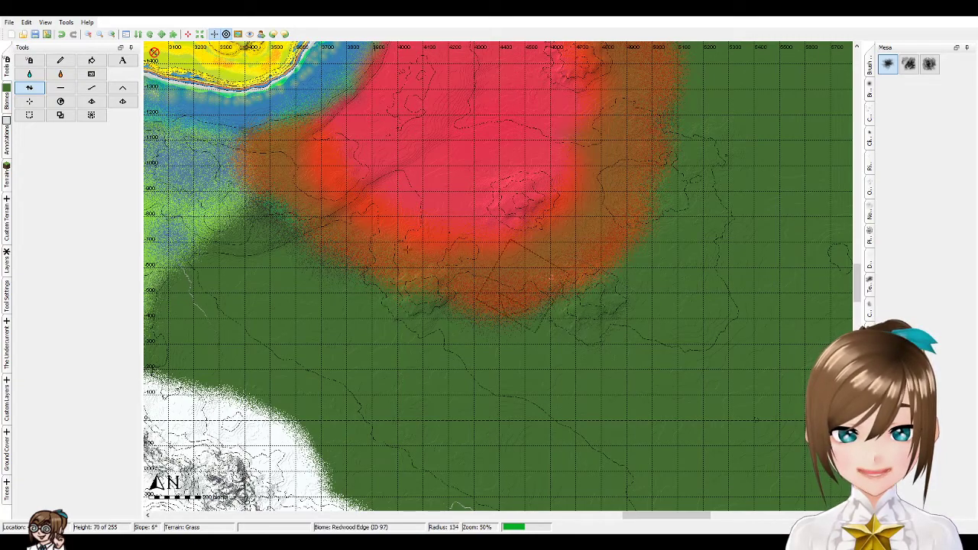
# - Soften the new hill off the southeastern edge with the Smooth tool at radius 300, and switch to a soft round brush
pyautogui.click(91, 87)
pyautogui.scroll(9, 590, 311)
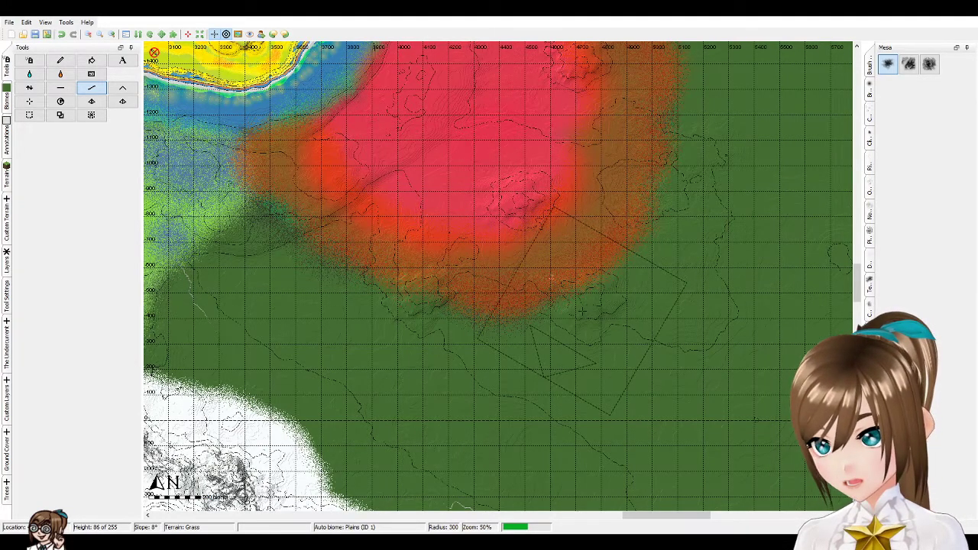
pyautogui.hotkey('ctrl', '+')
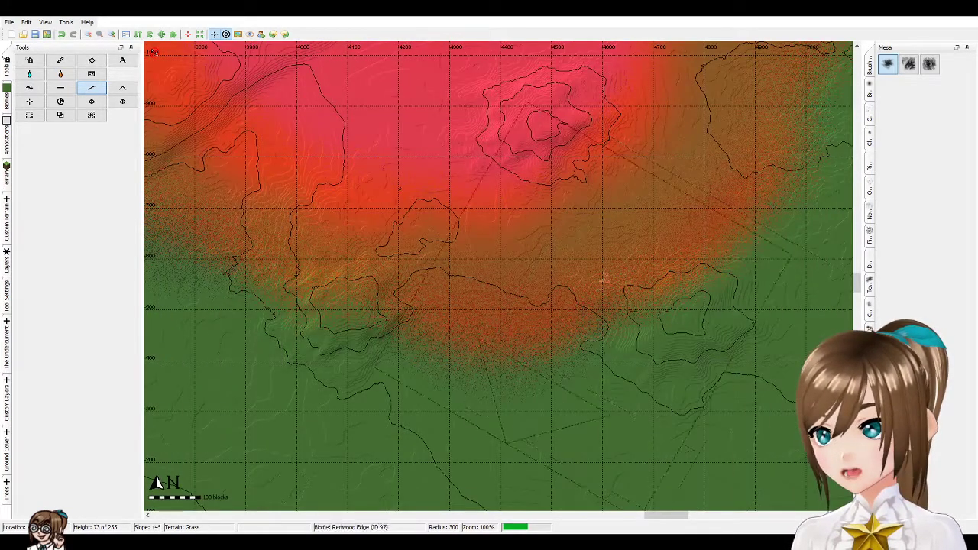
pyautogui.click(865, 95)
pyautogui.click(887, 107)
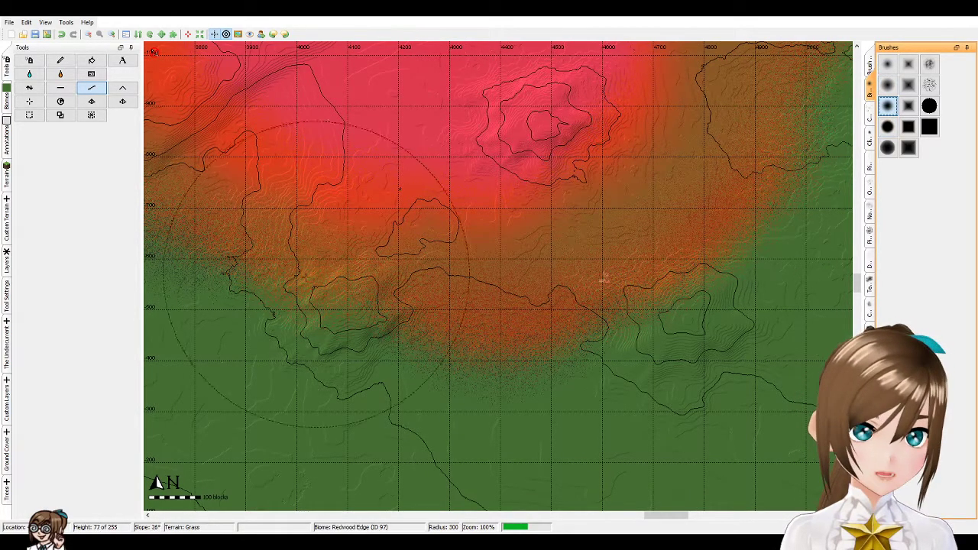
pyautogui.hotkey('ctrl', '-')
# - Set up the Pencil tool with a solid round brush and the Redwood biome for painting
pyautogui.click(6, 219)
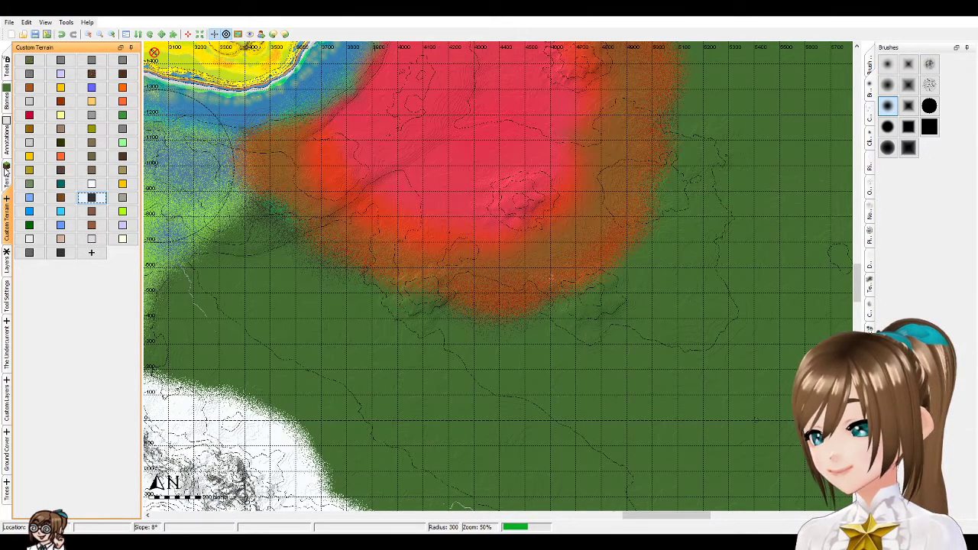
pyautogui.click(7, 142)
pyautogui.click(7, 105)
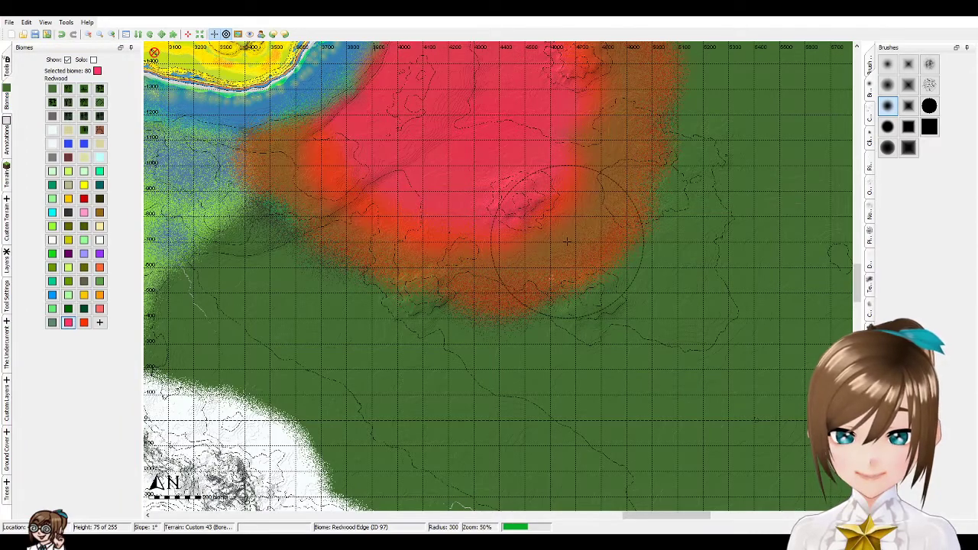
pyautogui.click(9, 67)
pyautogui.click(60, 60)
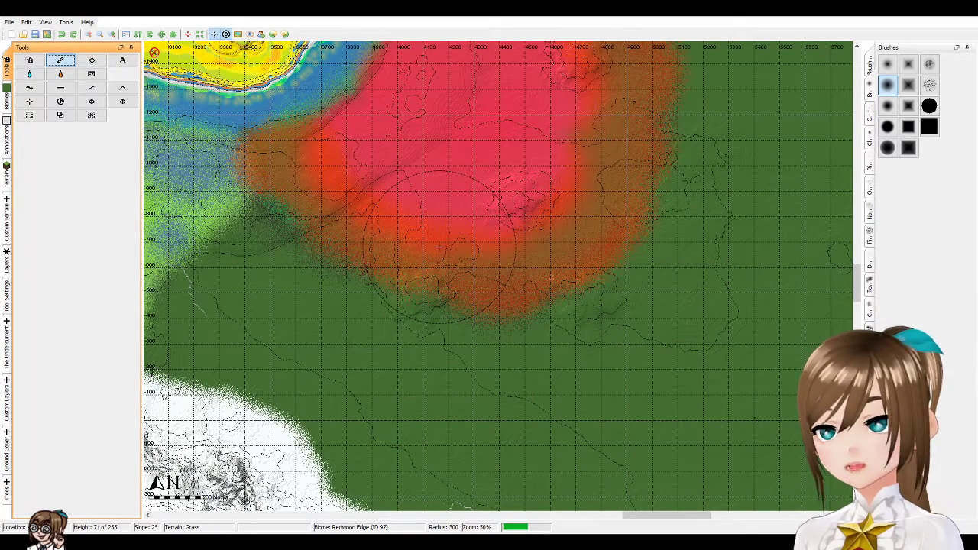
pyautogui.scroll(-3, 560, 235)
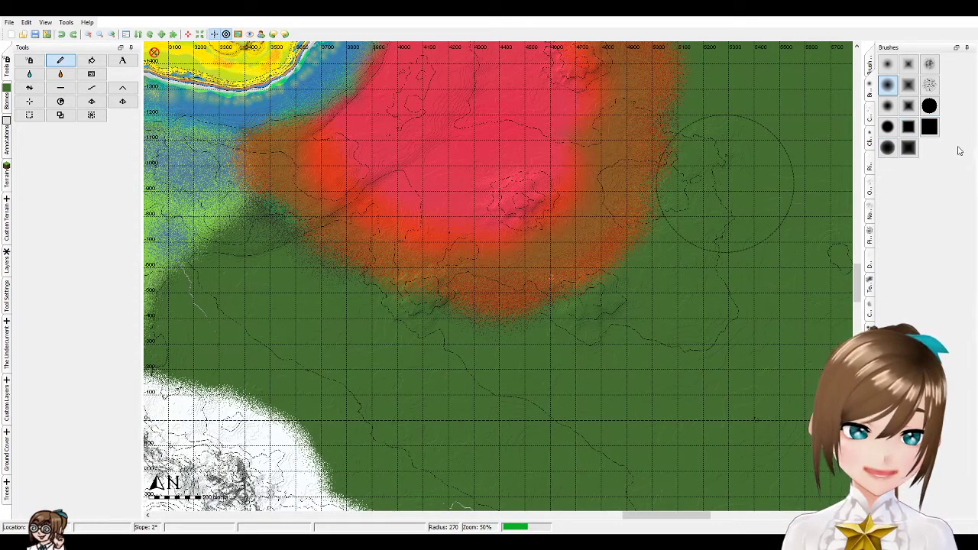
pyautogui.click(929, 106)
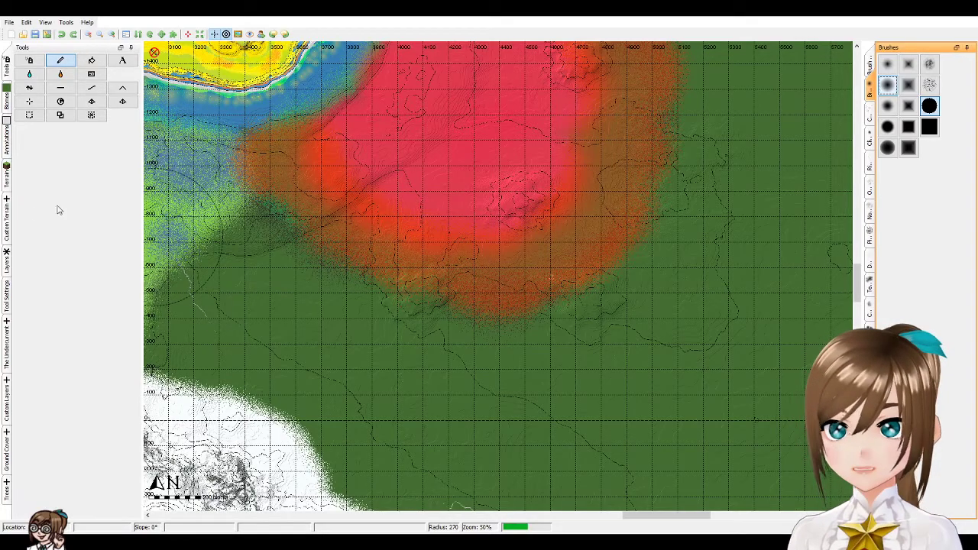
pyautogui.click(11, 110)
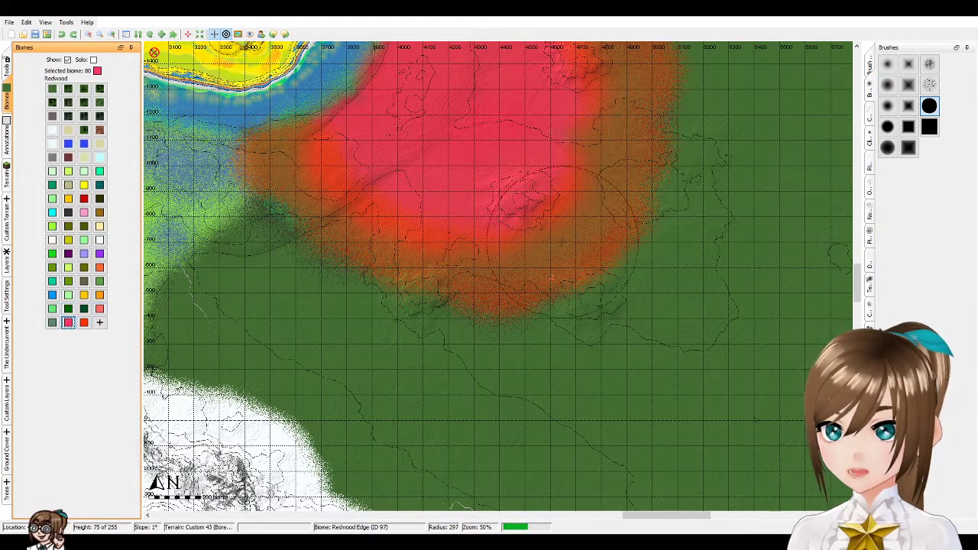
# - Try to paint the Redwood biome across the southern Redwood area's southeastern edge and the adjoining hill
pyautogui.moveTo(618, 199); pyautogui.dragTo(561, 301)
pyautogui.moveTo(623, 221)
pyautogui.mouseDown()
pyautogui.moveTo(615, 217)
pyautogui.moveTo(649, 206)
pyautogui.moveTo(653, 245)
pyautogui.moveTo(632, 281)
pyautogui.mouseUp()
pyautogui.click(632, 281)
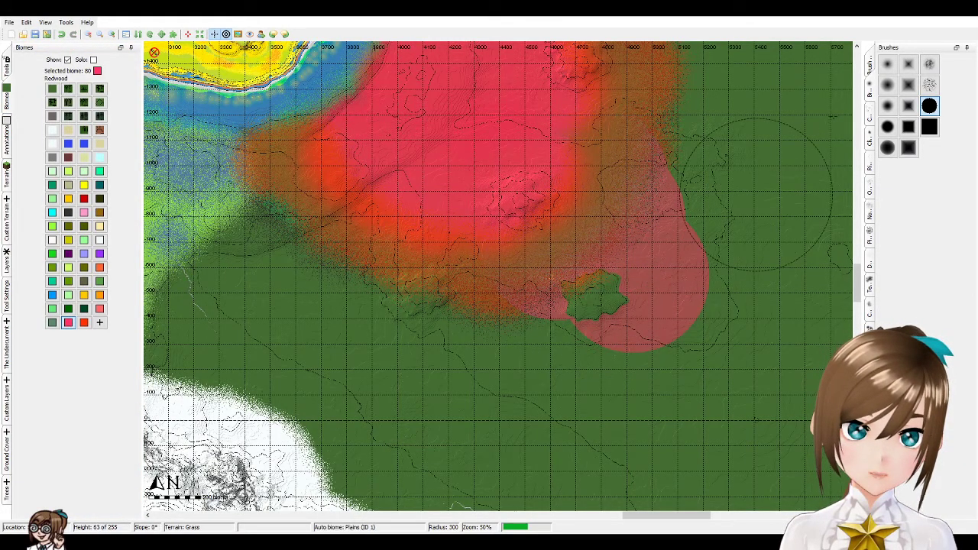
# - Turn off all the brush's painting restrictions and undo the last Redwood biome strokes
pyautogui.click(869, 140)
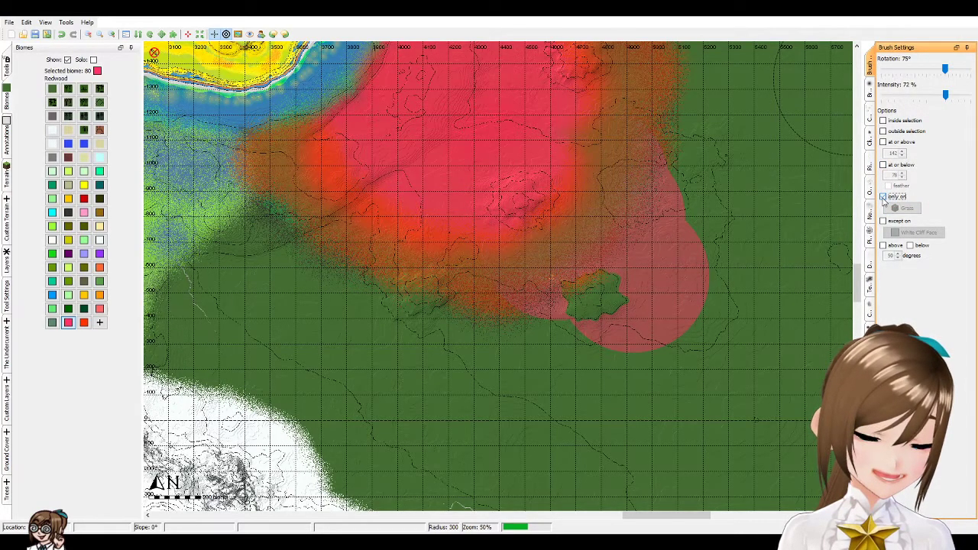
pyautogui.hotkey('ctrl', 'z')
pyautogui.hotkey('ctrl', 'z')
pyautogui.hotkey('ctrl', 'z')
pyautogui.hotkey('ctrl', 'z')
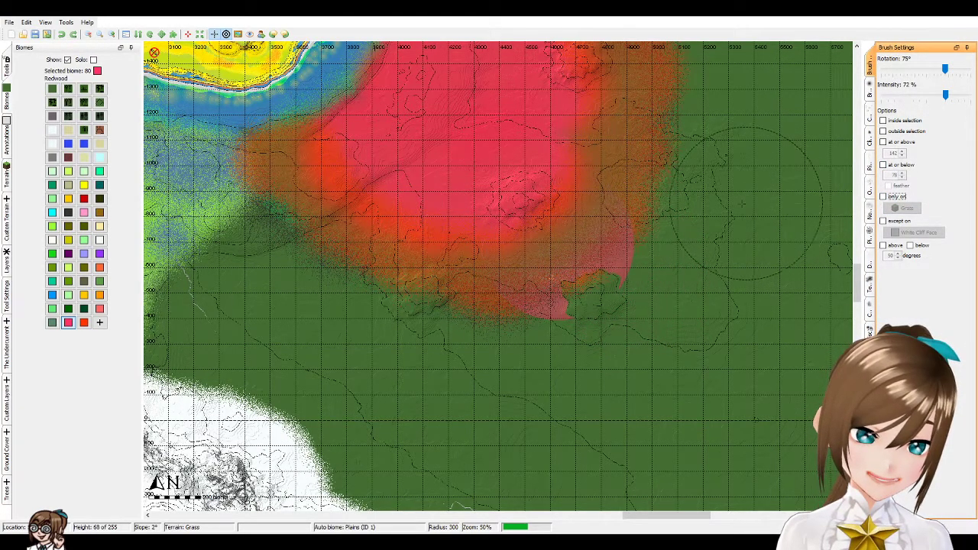
# - Paint the Redwood biome over the southeastern hill and the surrounding plains, extending the area with radii of 300 and 176
pyautogui.click(560, 258)
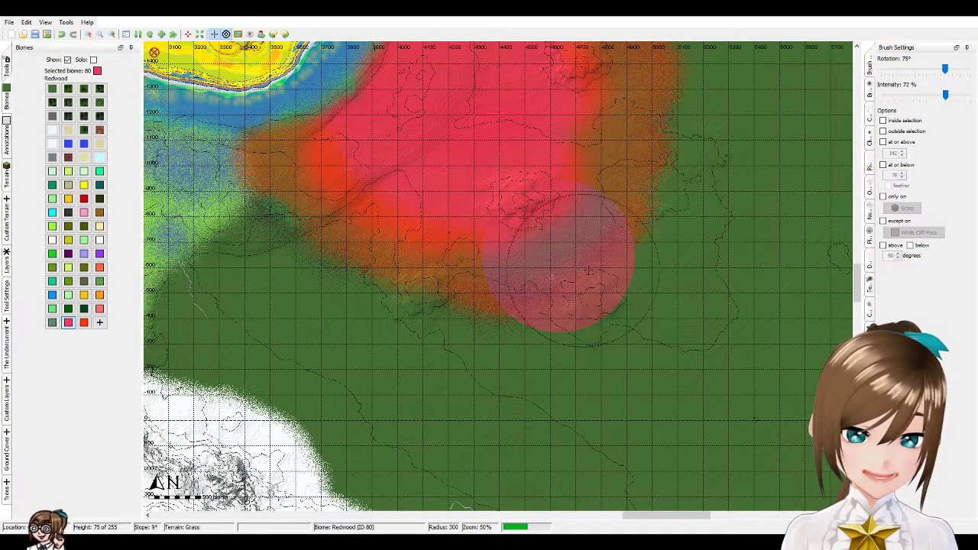
pyautogui.click(612, 261)
pyautogui.click(630, 233)
pyautogui.click(598, 284)
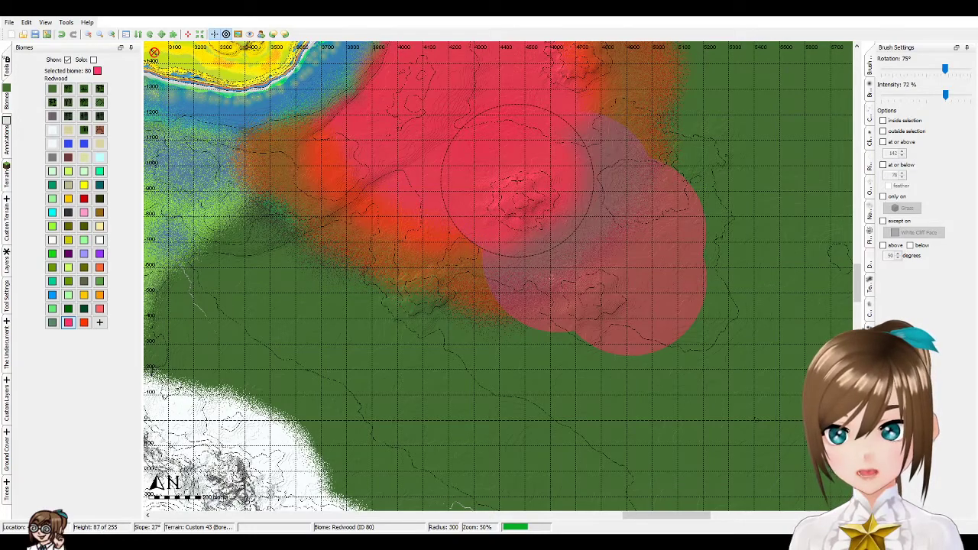
pyautogui.scroll(-3, 667, 311)
pyautogui.scroll(-4, 668, 313)
pyautogui.click(671, 315)
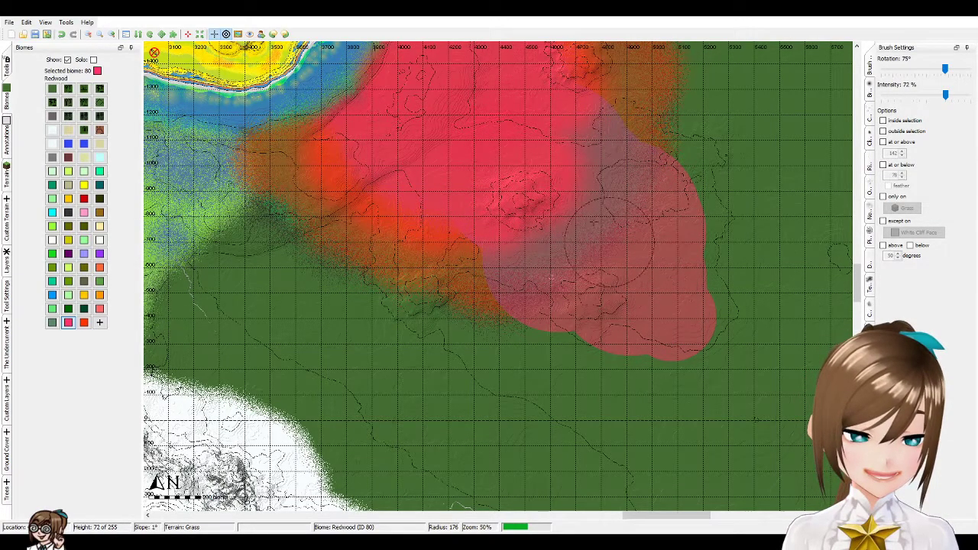
# - Spray the Redwood Edge biome around the southern and eastern border of the new Redwood extension with a soft round brush
pyautogui.click(84, 321)
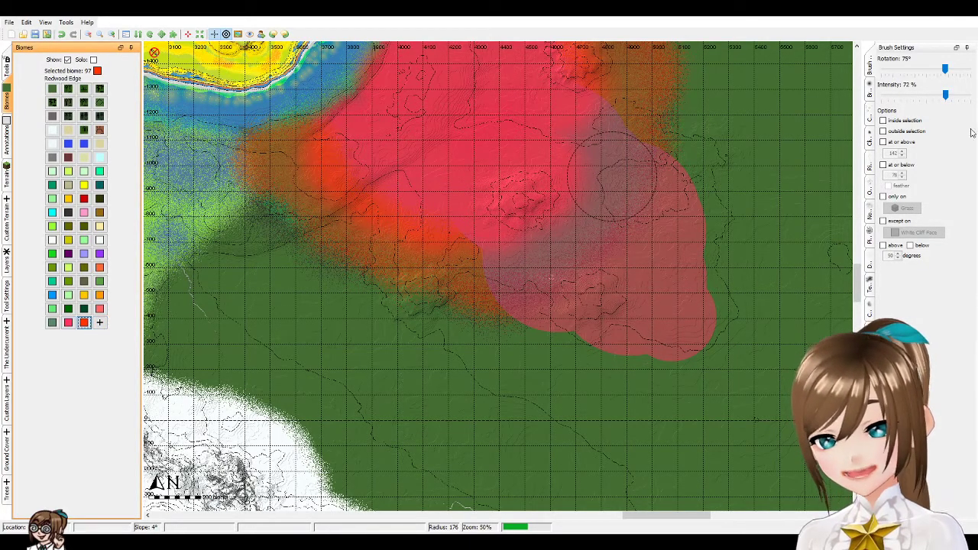
pyautogui.click(7, 67)
pyautogui.click(29, 60)
pyautogui.click(869, 92)
pyautogui.click(887, 105)
pyautogui.click(513, 325)
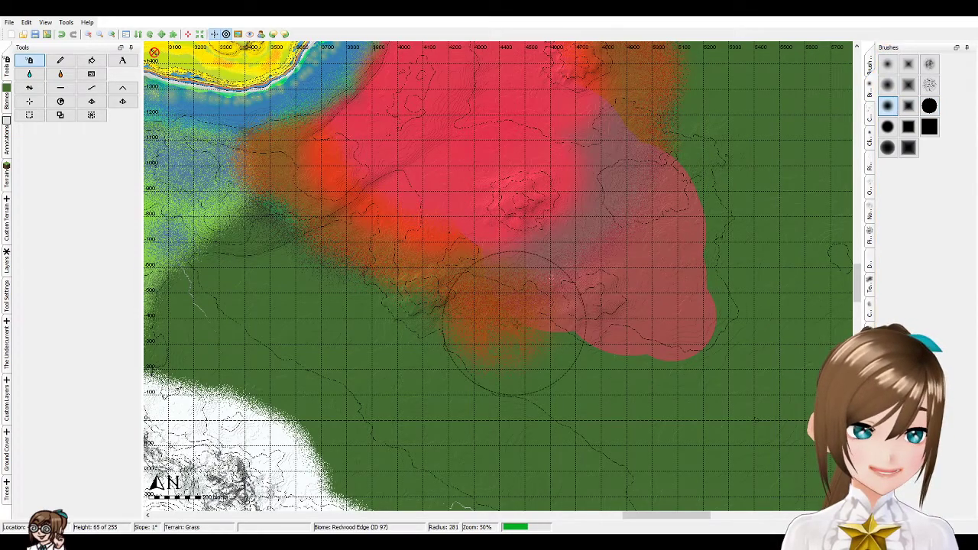
pyautogui.scroll(-2, 535, 333)
pyautogui.click(561, 345)
pyautogui.scroll(1, 549, 328)
pyautogui.moveTo(550, 329)
pyautogui.mouseDown()
pyautogui.moveTo(565, 359)
pyautogui.moveTo(596, 382)
pyautogui.moveTo(649, 336)
pyautogui.moveTo(706, 344)
pyautogui.moveTo(737, 283)
pyautogui.moveTo(734, 206)
pyautogui.moveTo(668, 123)
pyautogui.moveTo(619, 138)
pyautogui.moveTo(569, 88)
pyautogui.mouseUp()
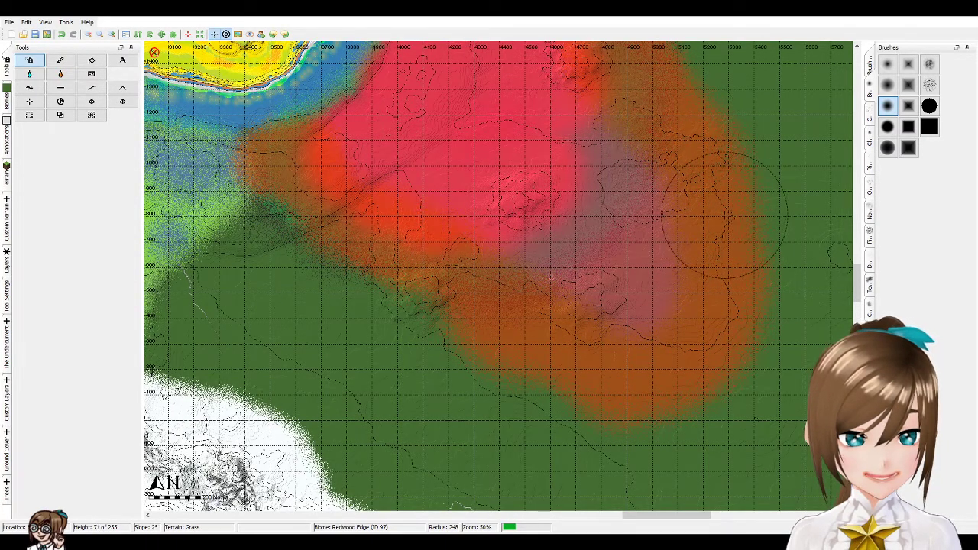
# - Spray the Redwood biome along the inside of the extension's edge band to blend it, and open the layer list
pyautogui.click(8, 254)
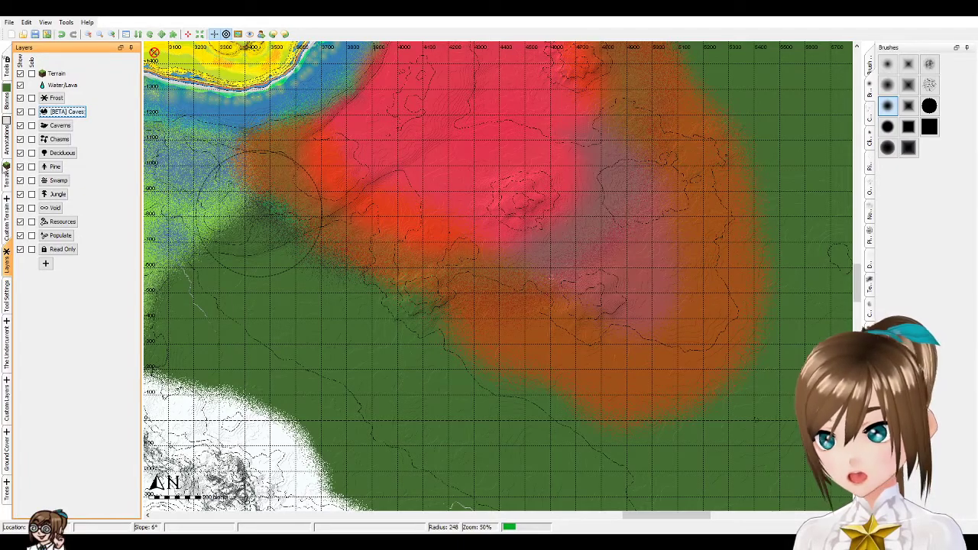
pyautogui.click(7, 154)
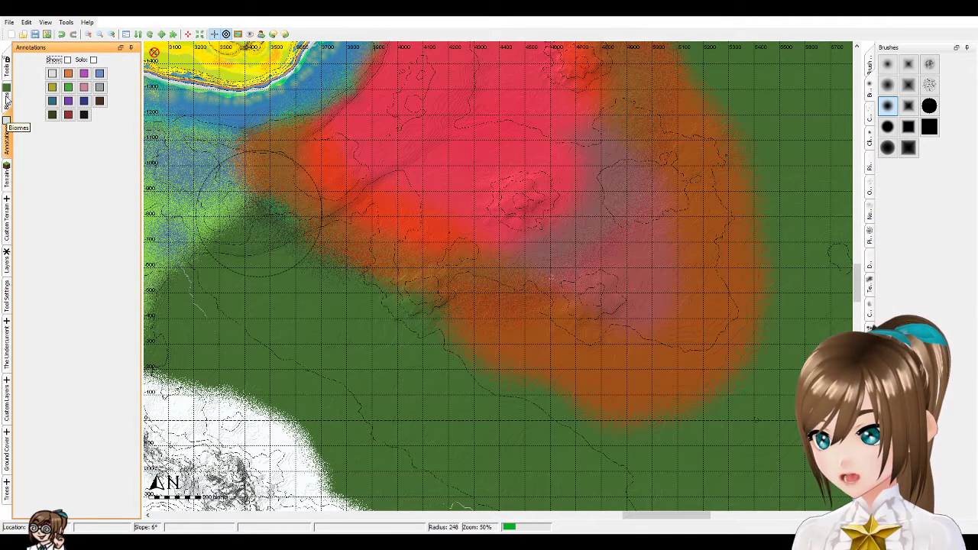
pyautogui.click(6, 100)
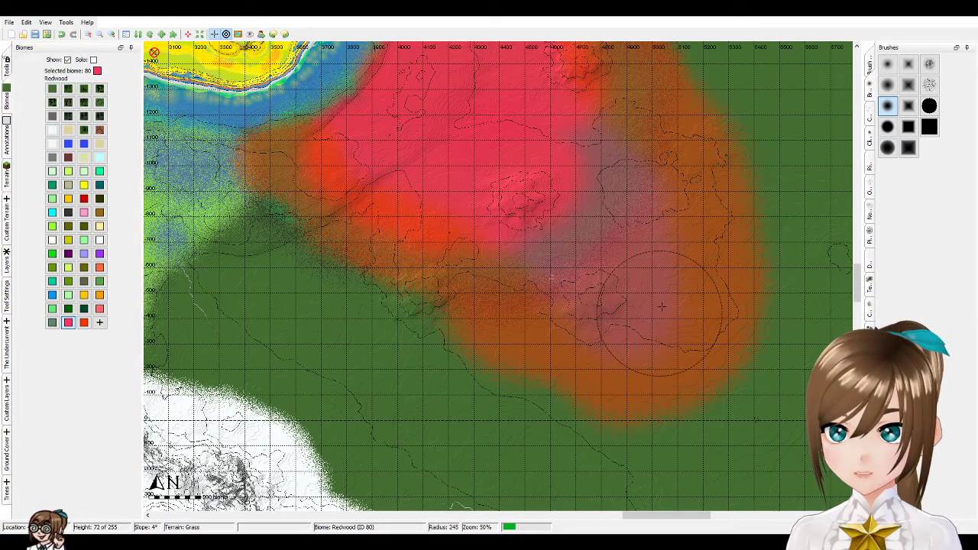
pyautogui.scroll(2, 627, 176)
pyautogui.moveTo(578, 131)
pyautogui.mouseDown()
pyautogui.moveTo(497, 194)
pyautogui.moveTo(530, 249)
pyautogui.moveTo(488, 197)
pyautogui.moveTo(510, 191)
pyautogui.mouseUp()
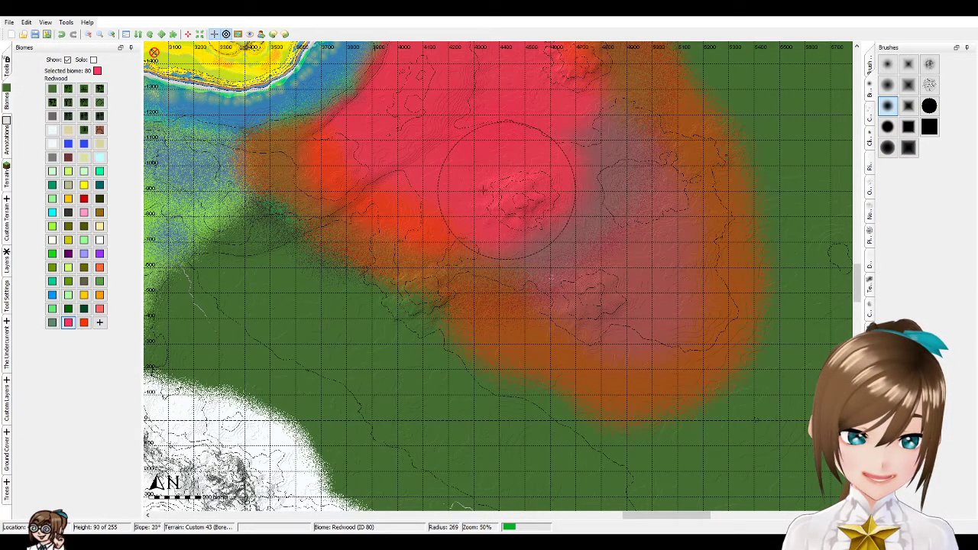
pyautogui.click(7, 256)
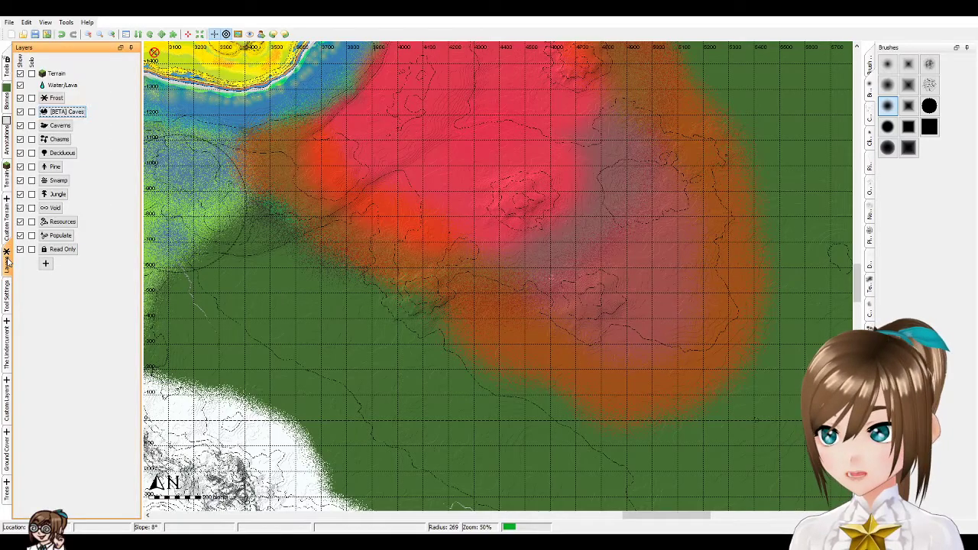
# - Paint the Redwood tree layer over the southeastern extension of the Redwood biome with a soft round brush, using radii of 270 and 300
pyautogui.click(6, 304)
pyautogui.click(8, 439)
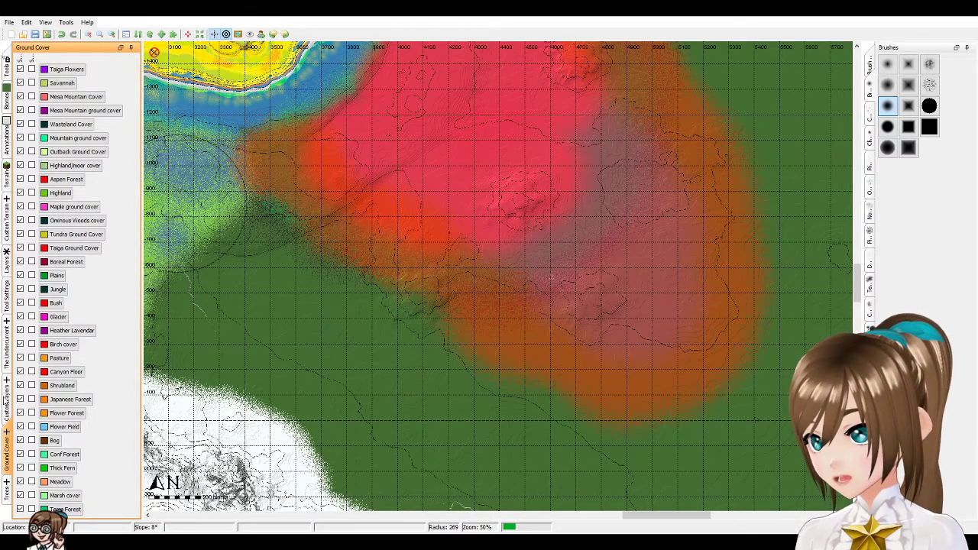
pyautogui.click(6, 395)
pyautogui.click(7, 493)
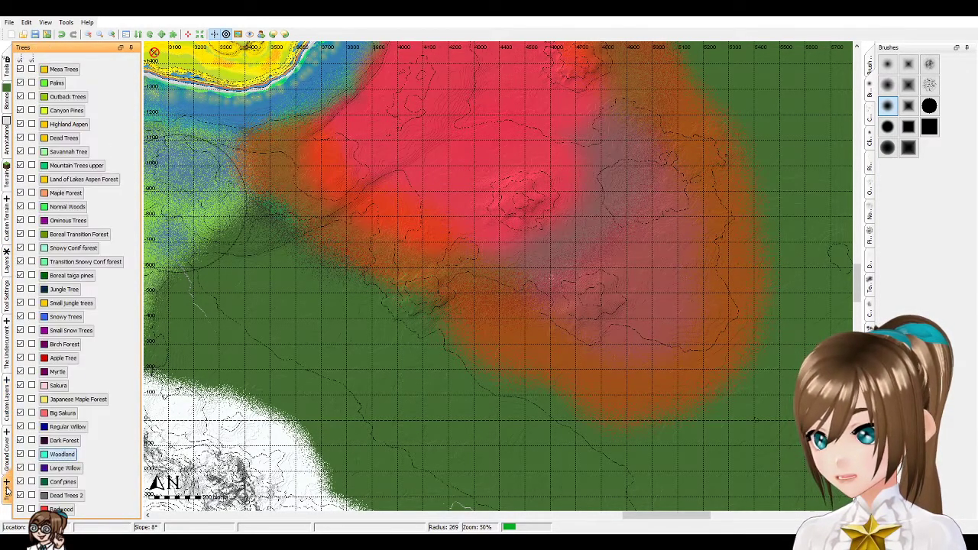
pyautogui.click(59, 509)
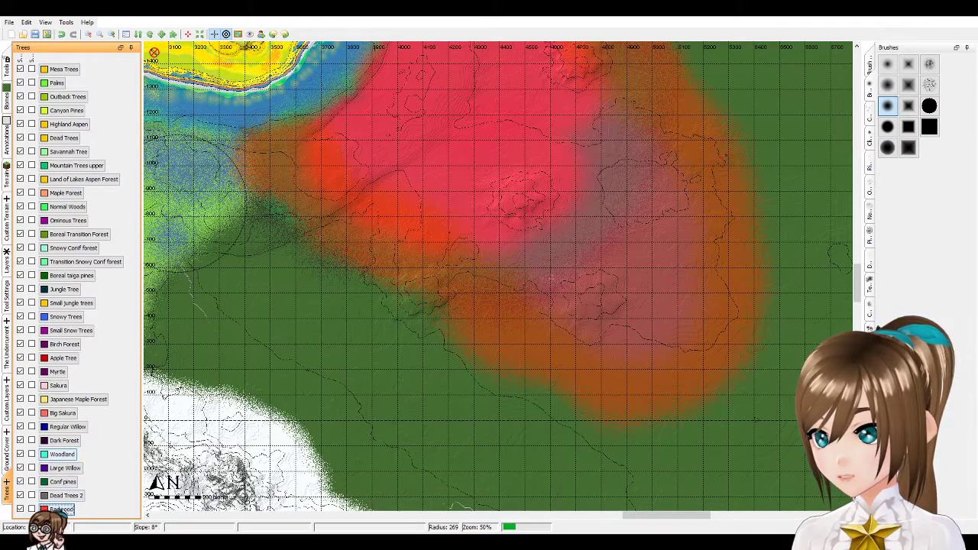
pyautogui.click(477, 272)
pyautogui.scroll(1, 615, 131)
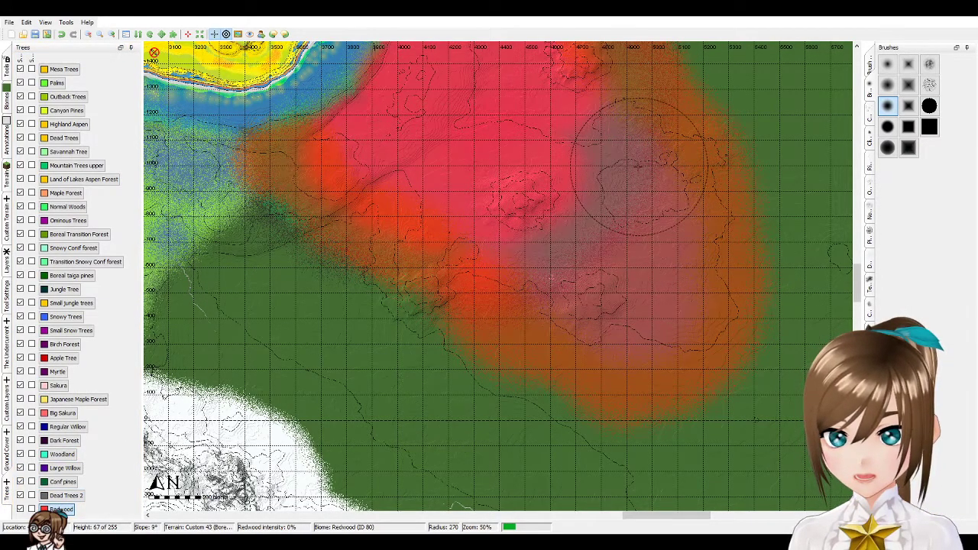
pyautogui.scroll(-1, 615, 132)
pyautogui.moveTo(615, 131)
pyautogui.mouseDown()
pyautogui.moveTo(622, 229)
pyautogui.moveTo(569, 260)
pyautogui.moveTo(593, 195)
pyautogui.moveTo(589, 218)
pyautogui.moveTo(578, 175)
pyautogui.moveTo(667, 262)
pyautogui.moveTo(649, 310)
pyautogui.moveTo(627, 313)
pyautogui.moveTo(588, 286)
pyautogui.moveTo(634, 275)
pyautogui.moveTo(594, 200)
pyautogui.mouseUp()
pyautogui.scroll(1, 592, 196)
pyautogui.scroll(-1, 626, 313)
pyautogui.scroll(1, 604, 210)
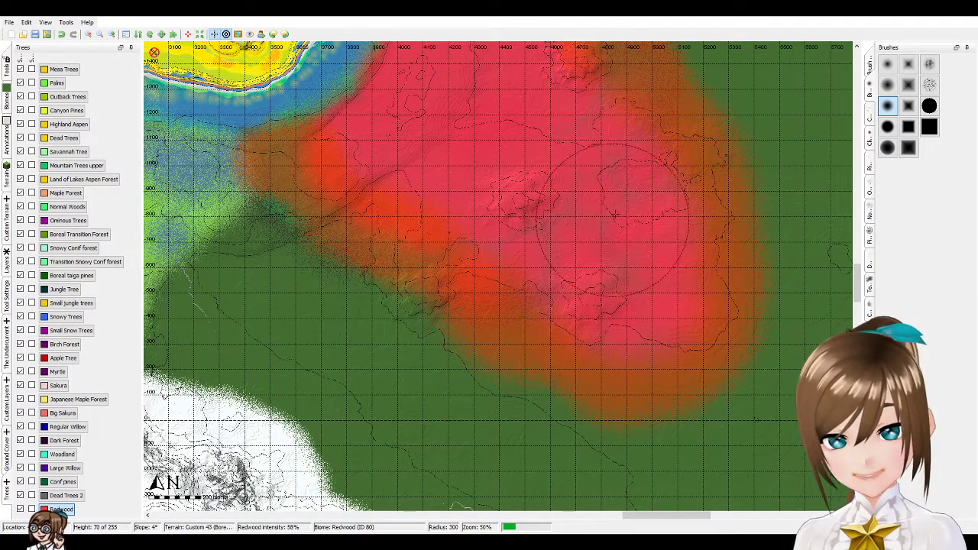
# - Switch to another soft round brush and paint Redwood trees lightly over the eastern and southern Redwood Edge band with a radius of 267
pyautogui.click(887, 127)
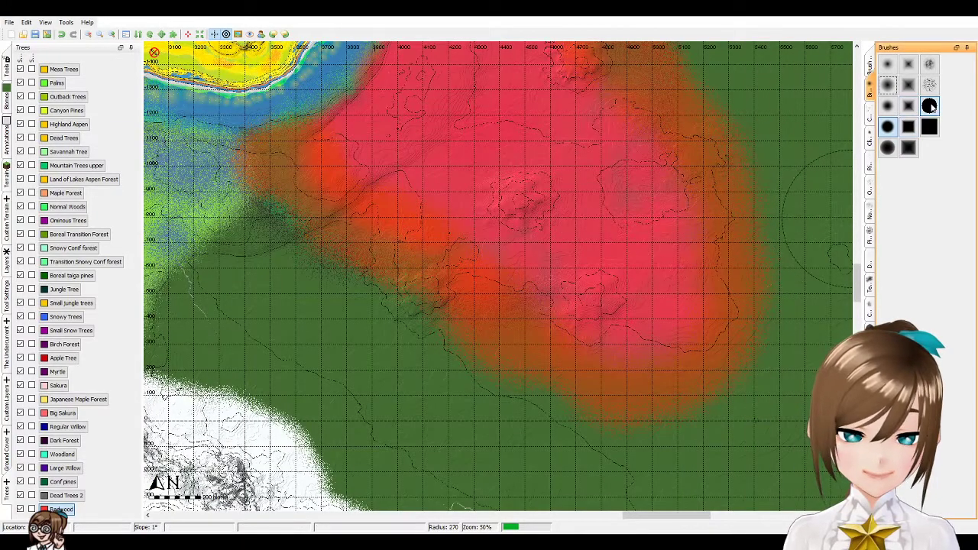
pyautogui.click(886, 87)
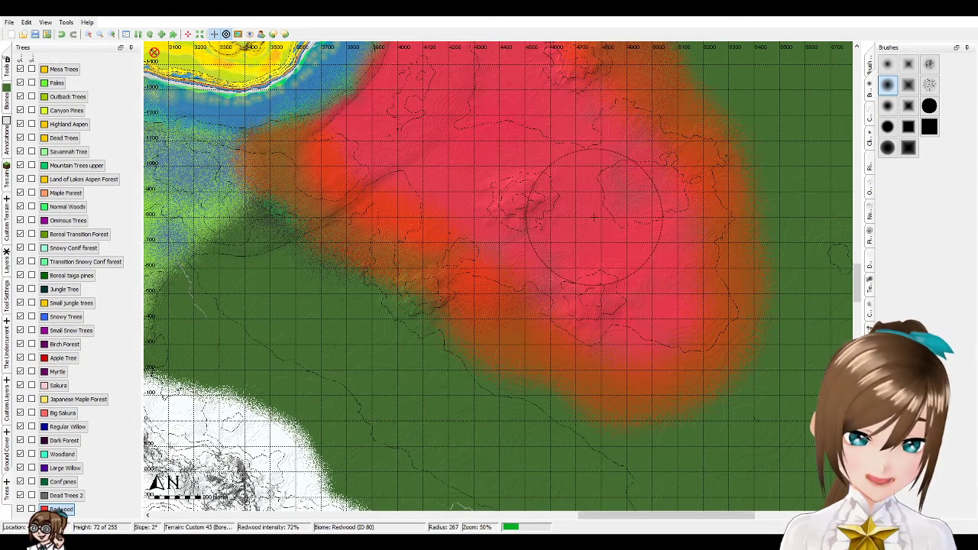
pyautogui.scroll(-1, 593, 217)
pyautogui.scroll(1, 594, 217)
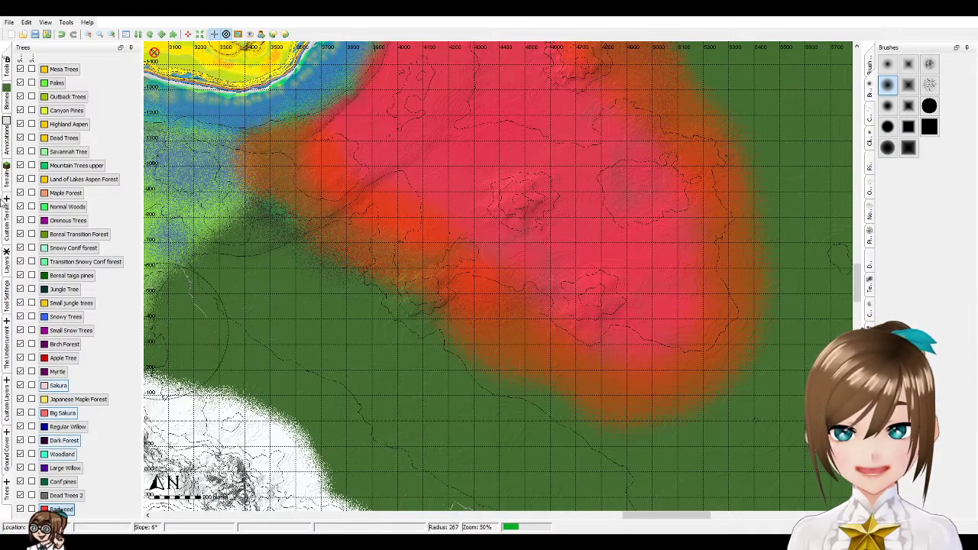
pyautogui.click(8, 68)
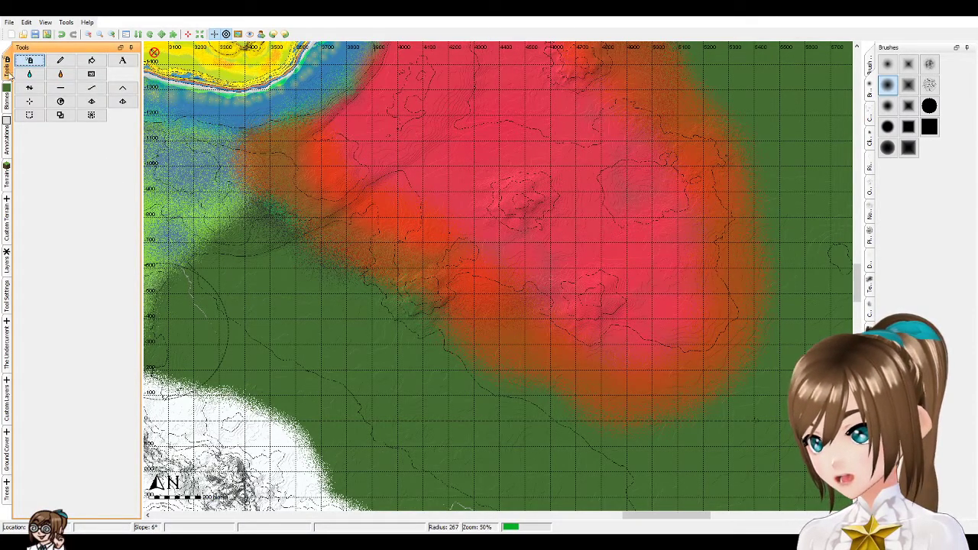
pyautogui.click(6, 101)
pyautogui.click(7, 131)
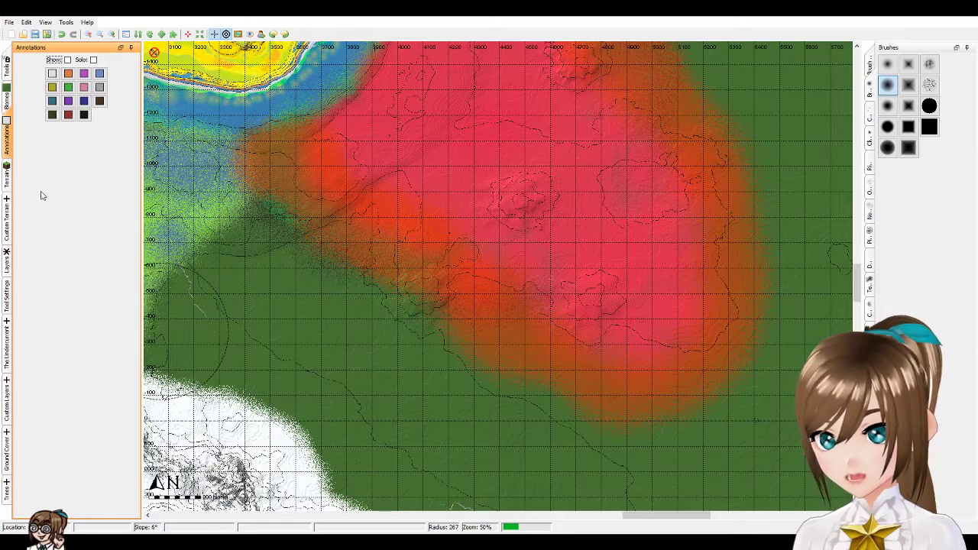
pyautogui.click(7, 178)
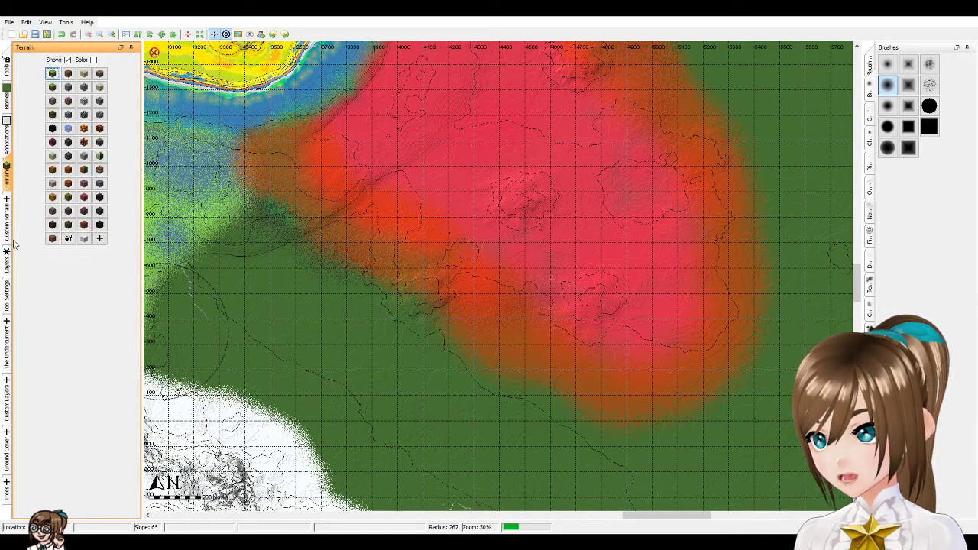
pyautogui.click(7, 228)
pyautogui.click(6, 298)
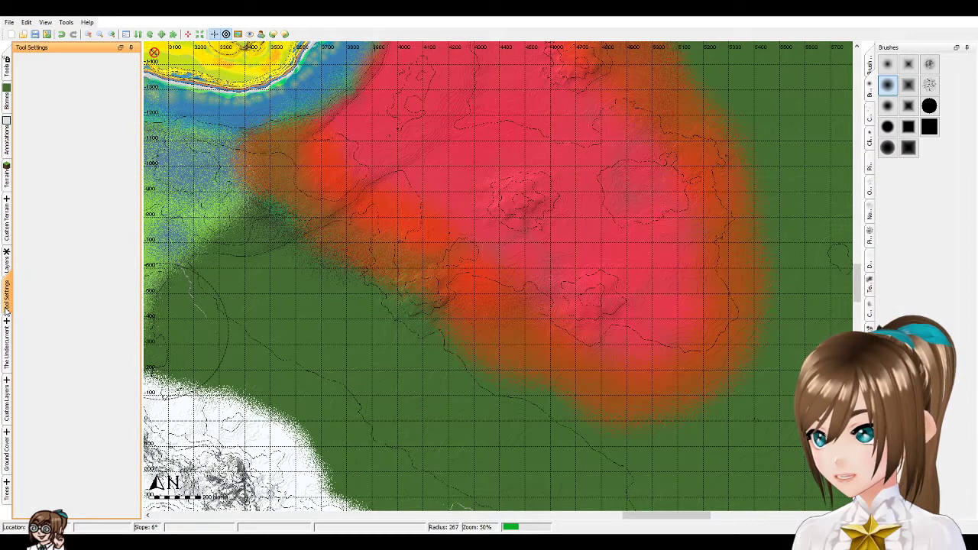
pyautogui.click(9, 353)
pyautogui.click(8, 403)
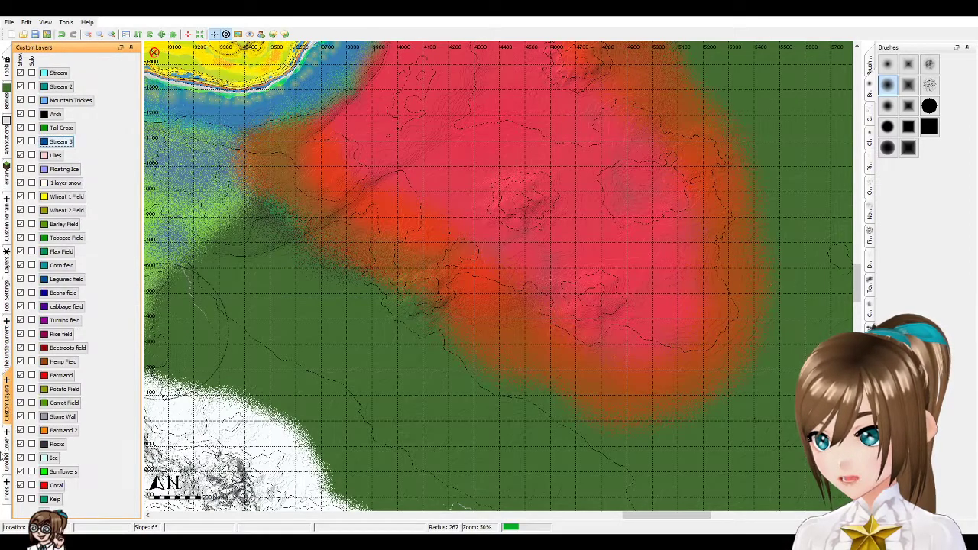
pyautogui.click(7, 460)
pyautogui.click(7, 498)
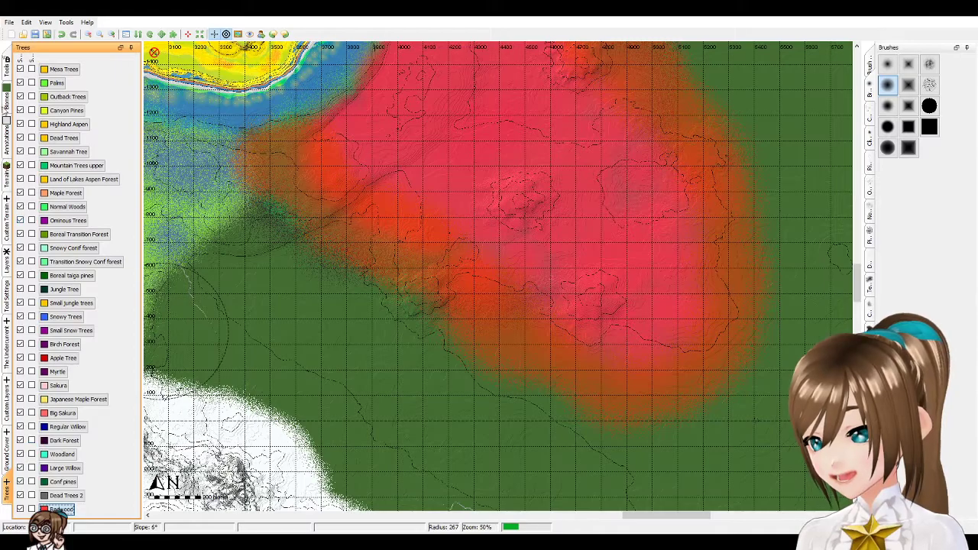
# - Spray the Redwood Edge biome outward along the eastern, southern and southwestern border of the Redwood region with a radius of 289
pyautogui.click(7, 90)
pyautogui.click(84, 322)
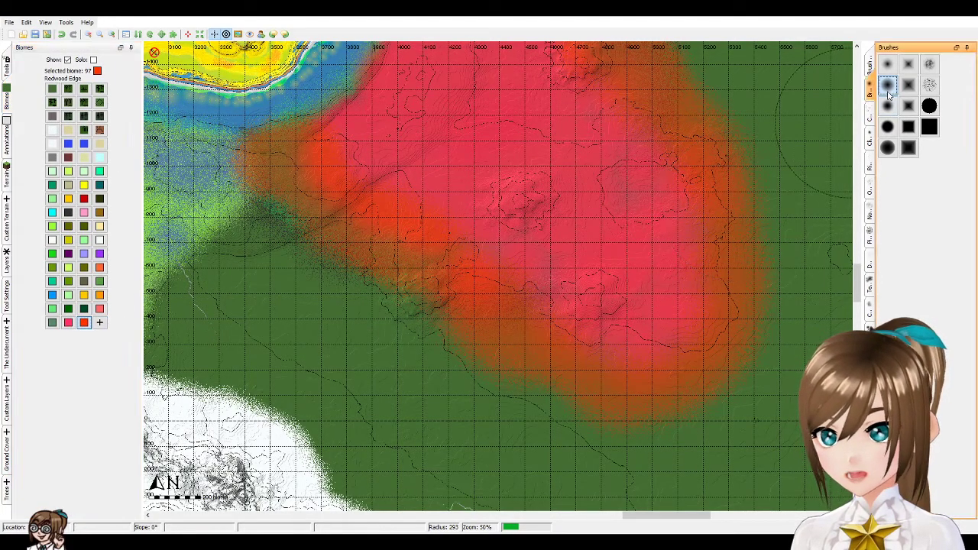
pyautogui.click(7, 66)
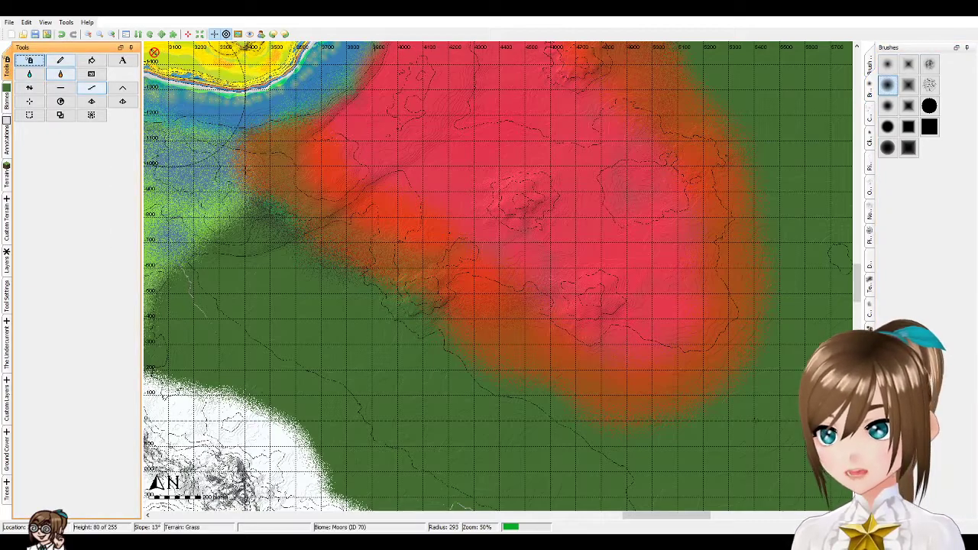
pyautogui.moveTo(424, 280)
pyautogui.mouseDown()
pyautogui.moveTo(443, 268)
pyautogui.moveTo(405, 245)
pyautogui.moveTo(428, 275)
pyautogui.moveTo(497, 284)
pyautogui.mouseUp()
pyautogui.scroll(-2, 498, 284)
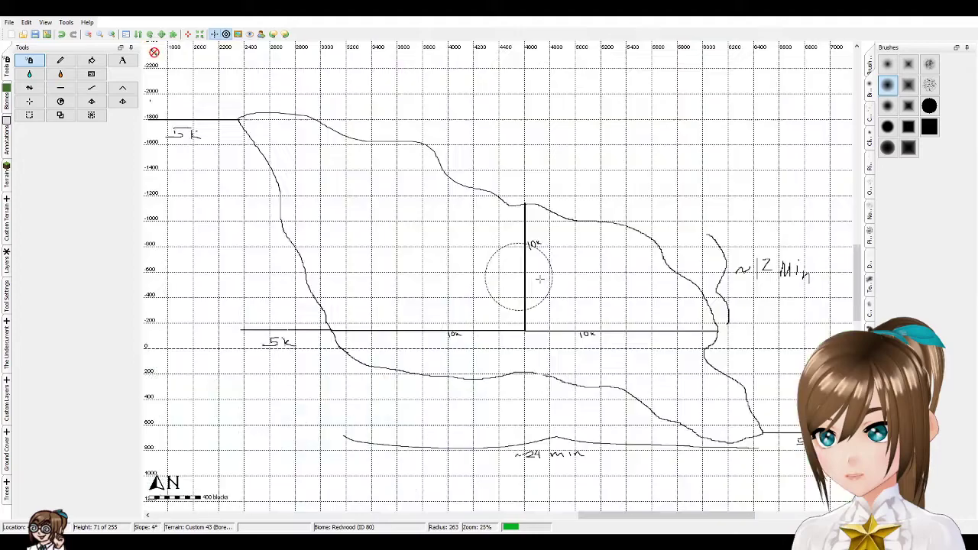
pyautogui.moveTo(562, 321)
pyautogui.mouseDown()
pyautogui.moveTo(644, 252)
pyautogui.moveTo(634, 191)
pyautogui.mouseUp()
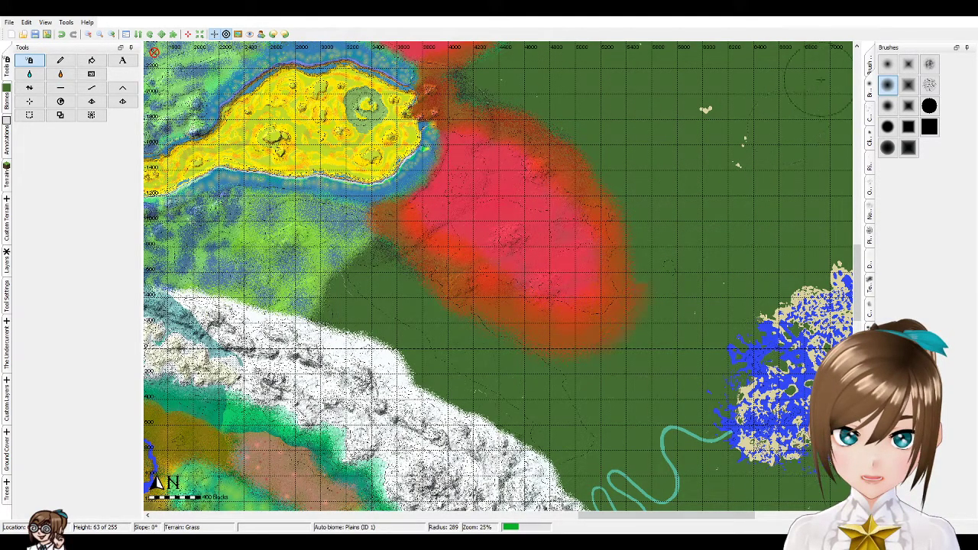
pyautogui.click(869, 67)
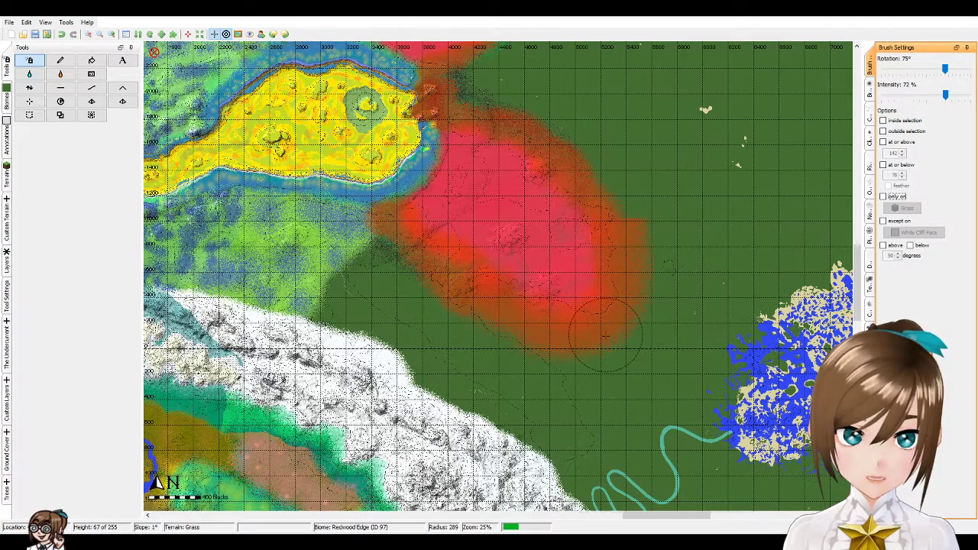
pyautogui.scroll(2, 657, 329)
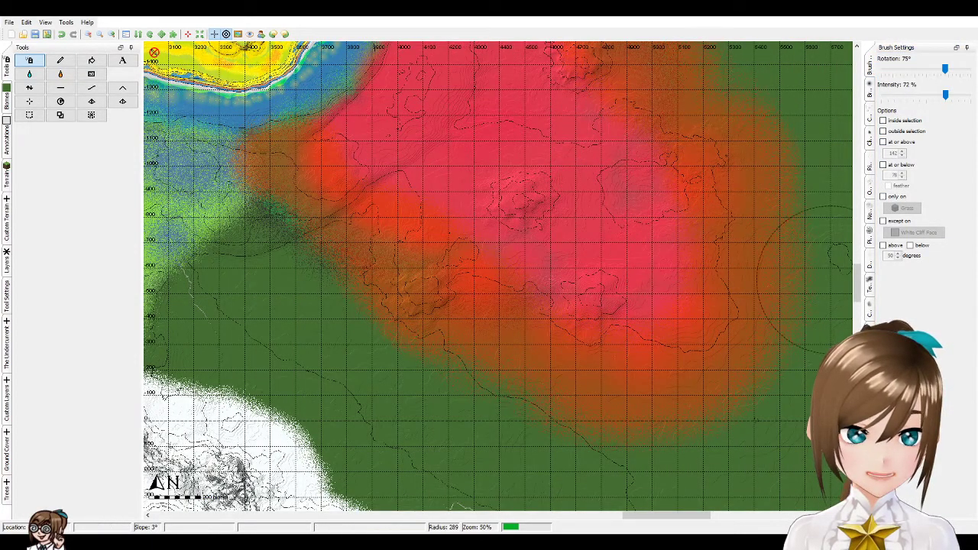
# - Extend the Redwood Edge biome along the northern and northeastern border of the region, and reduce the brush radius to 234
pyautogui.scroll(4, 859, 309)
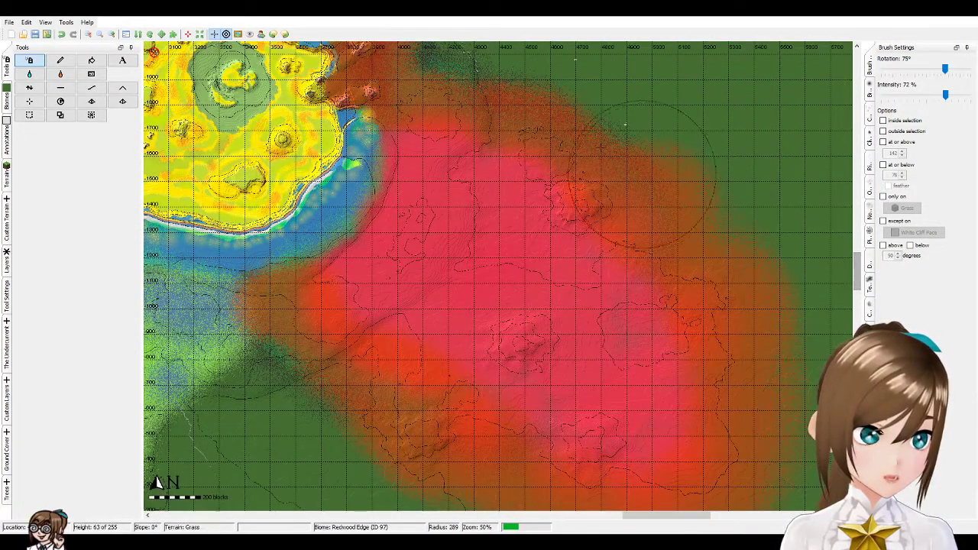
pyautogui.press('[')
pyautogui.press('[')
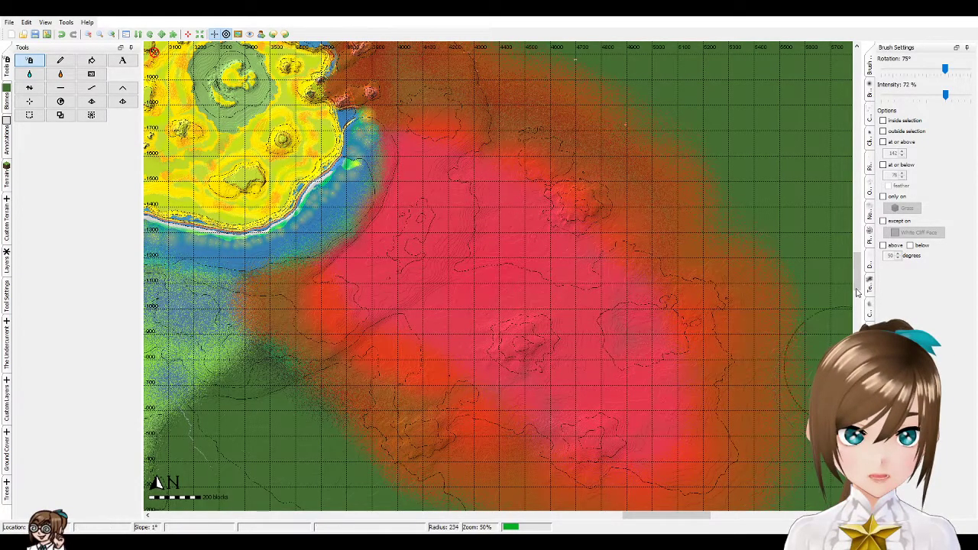
pyautogui.scroll(-1, 857, 289)
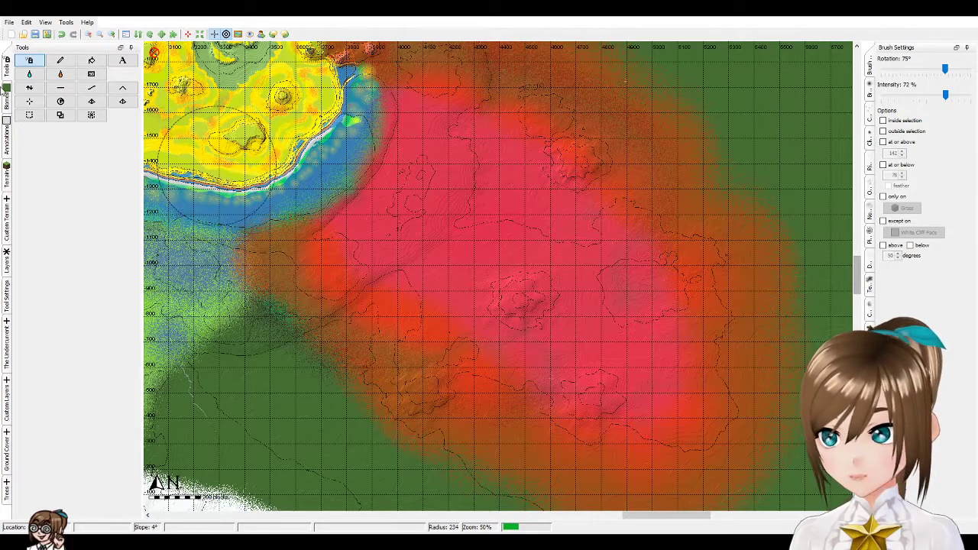
# - Paint Redwood trees over the widened Redwood Edge band around the region with the Pencil tool, enlarging the radius to 257
pyautogui.click(52, 66)
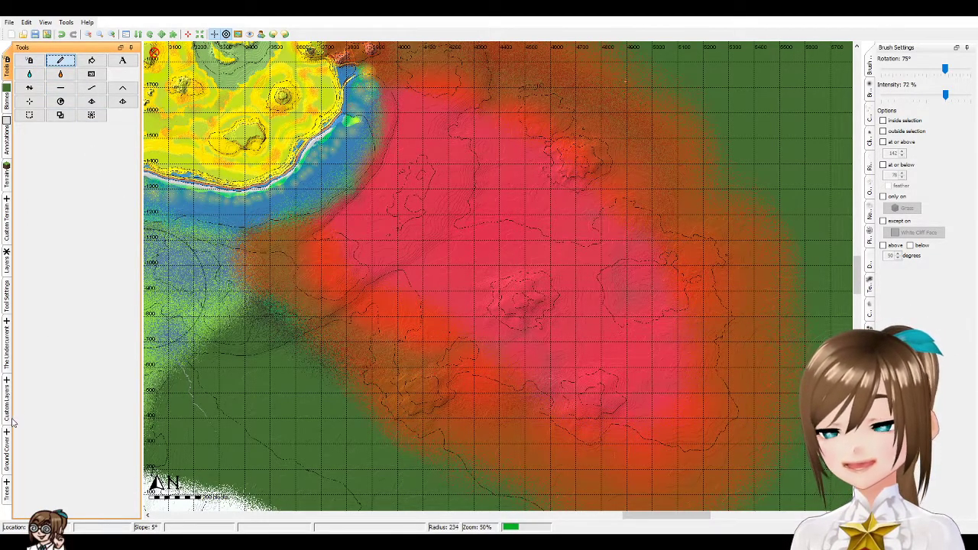
pyautogui.click(11, 447)
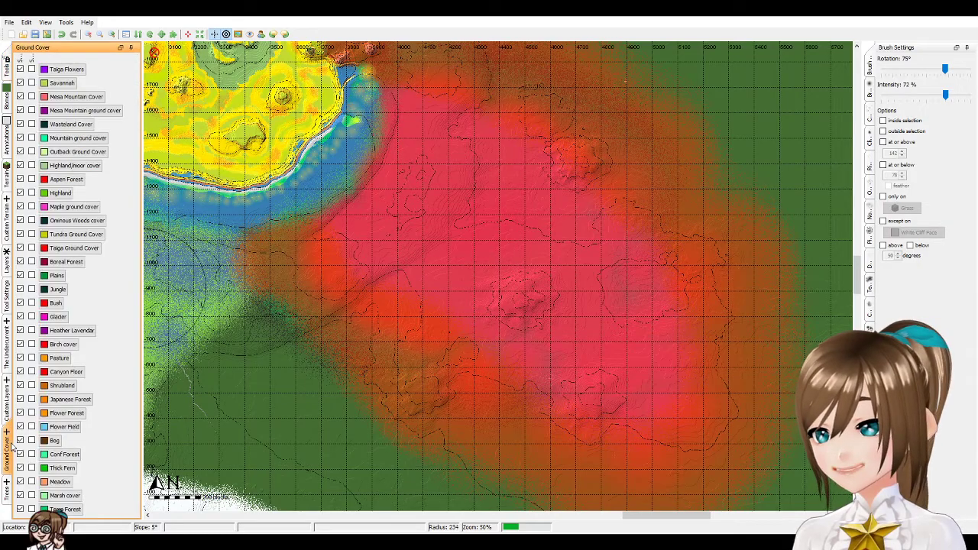
pyautogui.click(8, 492)
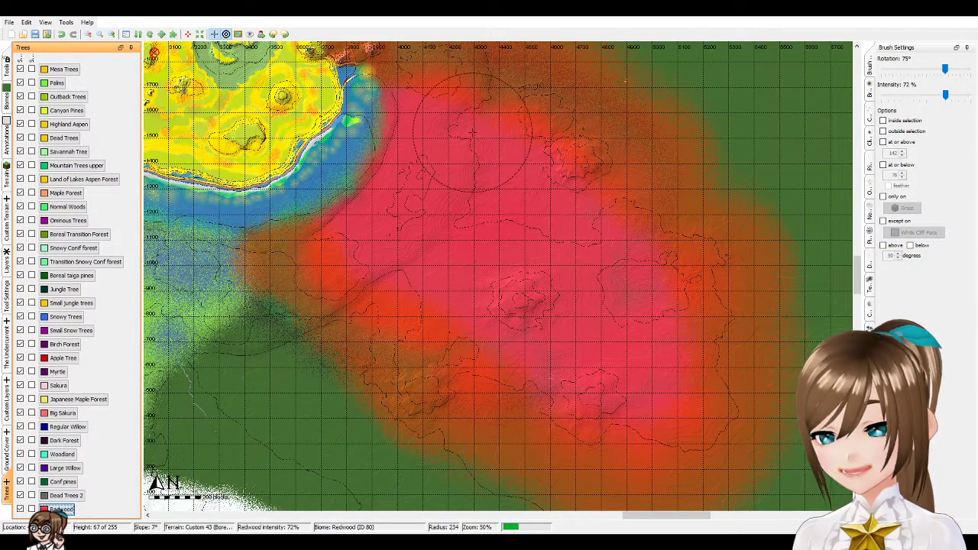
pyautogui.scroll(-2, 504, 252)
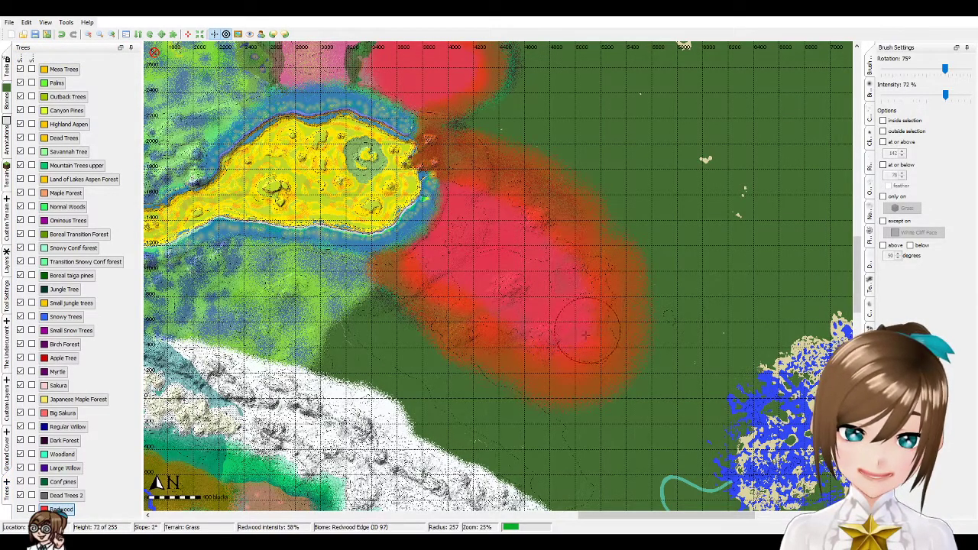
pyautogui.scroll(1, 594, 360)
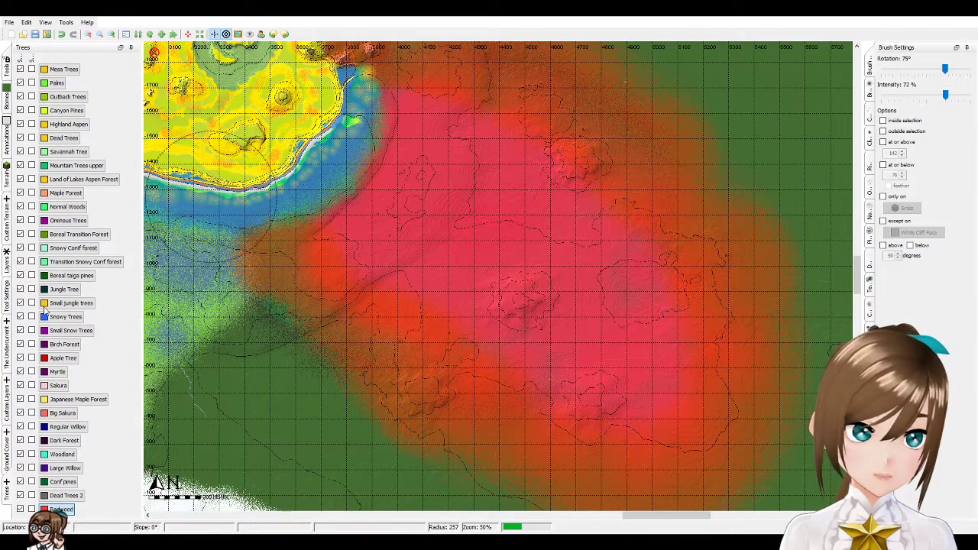
# - Spray the dark Custom 43 terrain over the eastern and northeastern Redwood Edge band with a soft round brush at radius 300, reducing to 270
pyautogui.click(6, 181)
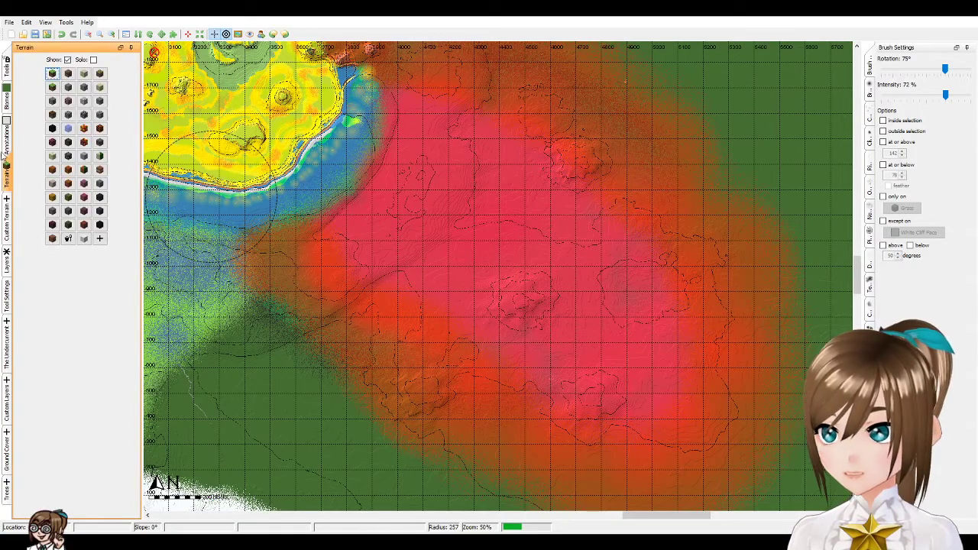
pyautogui.click(7, 136)
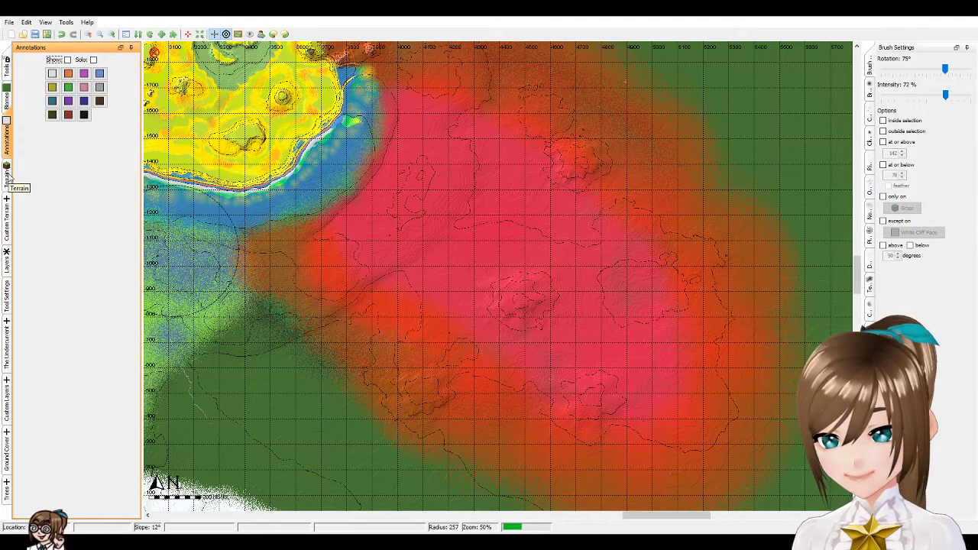
pyautogui.click(9, 178)
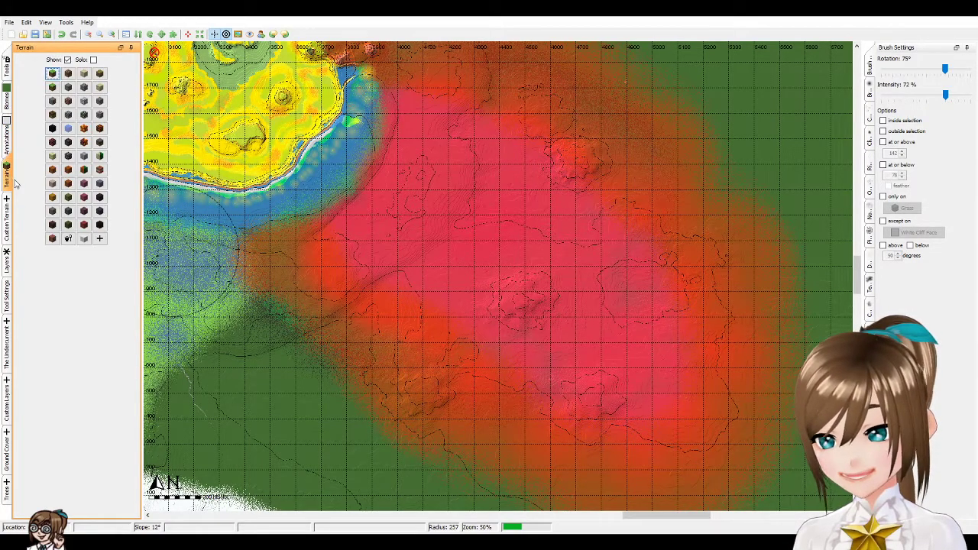
pyautogui.click(10, 243)
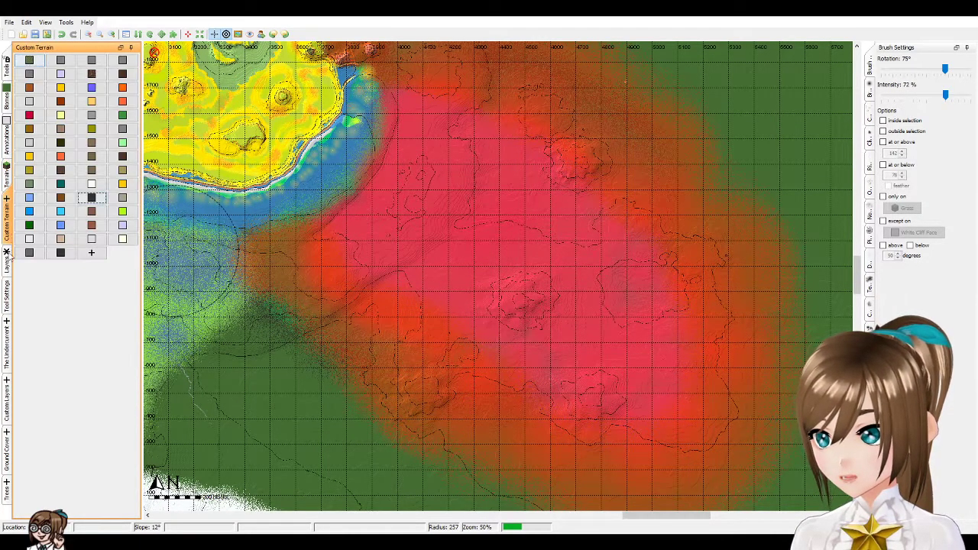
pyautogui.click(96, 201)
pyautogui.click(7, 68)
pyautogui.click(30, 61)
pyautogui.click(877, 95)
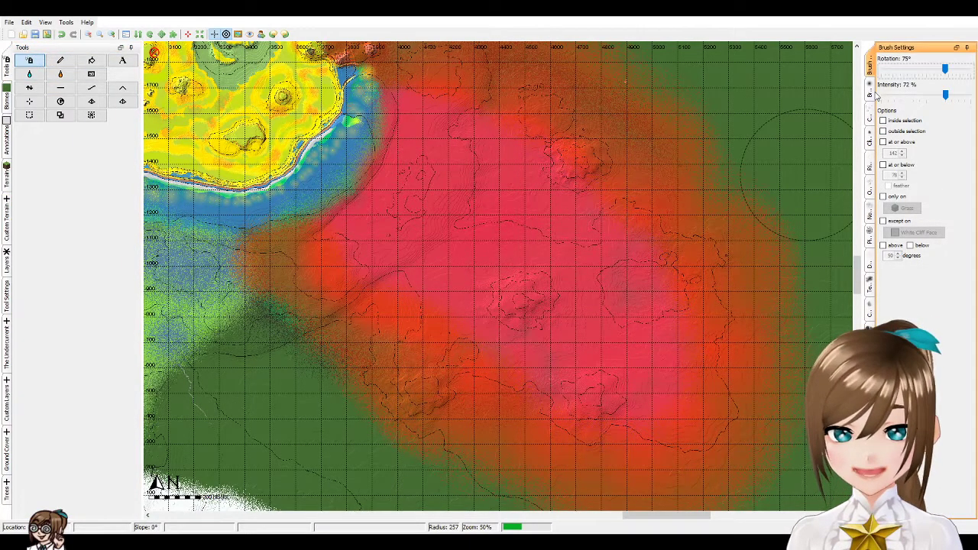
pyautogui.click(869, 91)
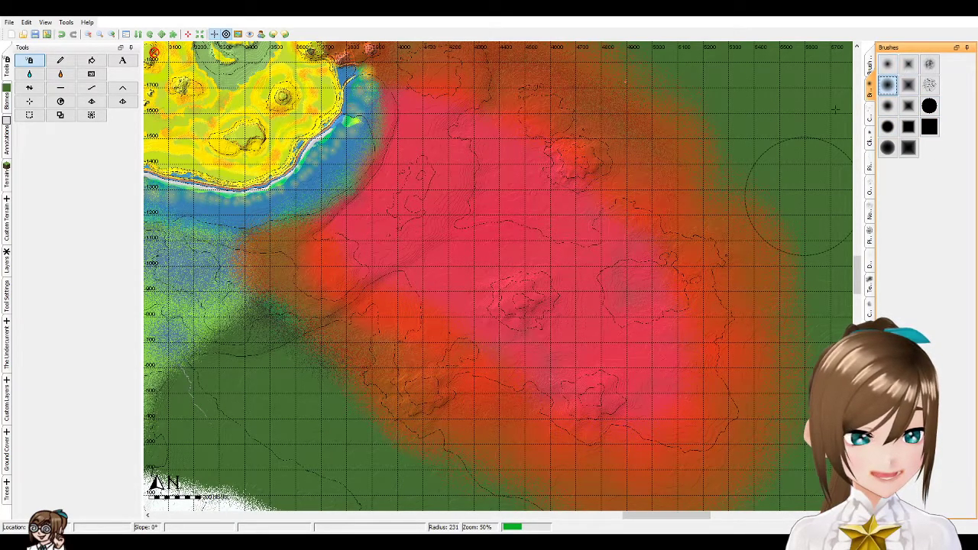
pyautogui.scroll(3, 524, 283)
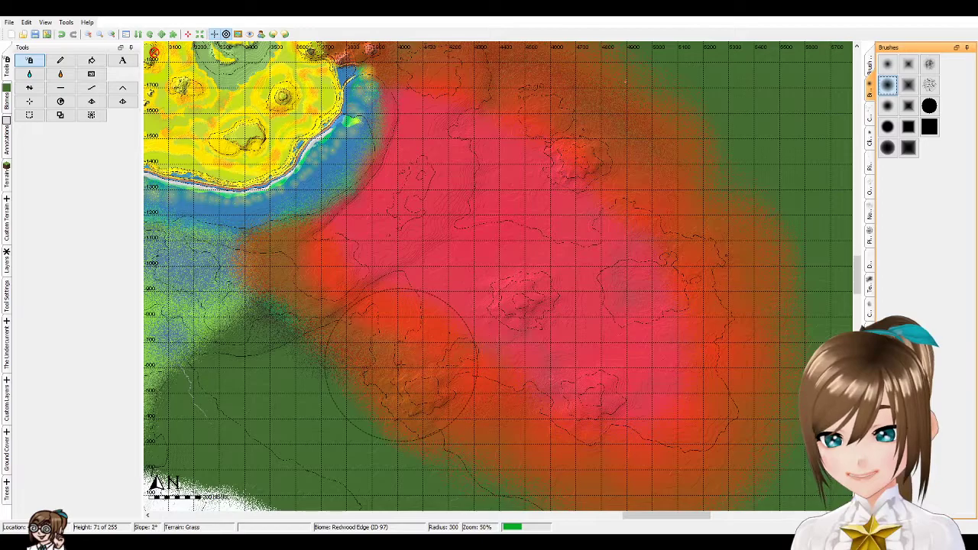
pyautogui.moveTo(574, 451)
pyautogui.mouseDown()
pyautogui.moveTo(687, 412)
pyautogui.moveTo(734, 343)
pyautogui.moveTo(739, 258)
pyautogui.moveTo(698, 233)
pyautogui.moveTo(657, 175)
pyautogui.moveTo(553, 105)
pyautogui.moveTo(580, 53)
pyautogui.mouseUp()
pyautogui.scroll(5, 854, 288)
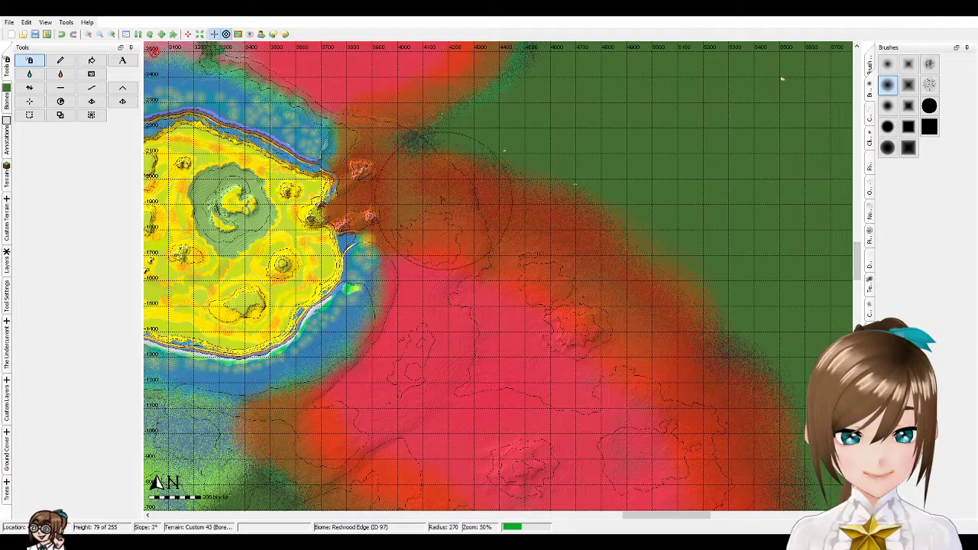
# - Extend the Custom 43 terrain around the northern, southern and southwestern Redwood Edge, varying the brush radius between 233 and 300
pyautogui.scroll(-2, 415, 115)
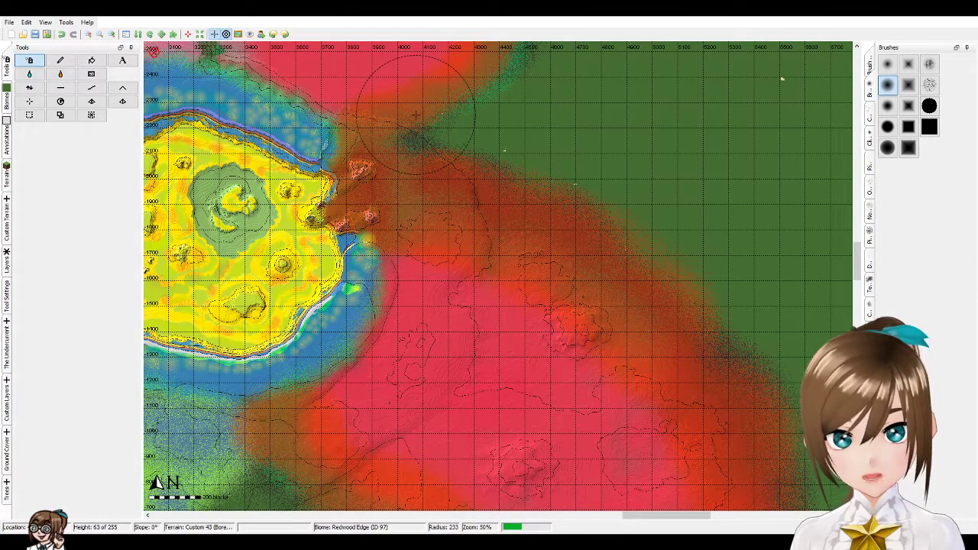
pyautogui.scroll(-5, 859, 274)
pyautogui.scroll(2, 587, 266)
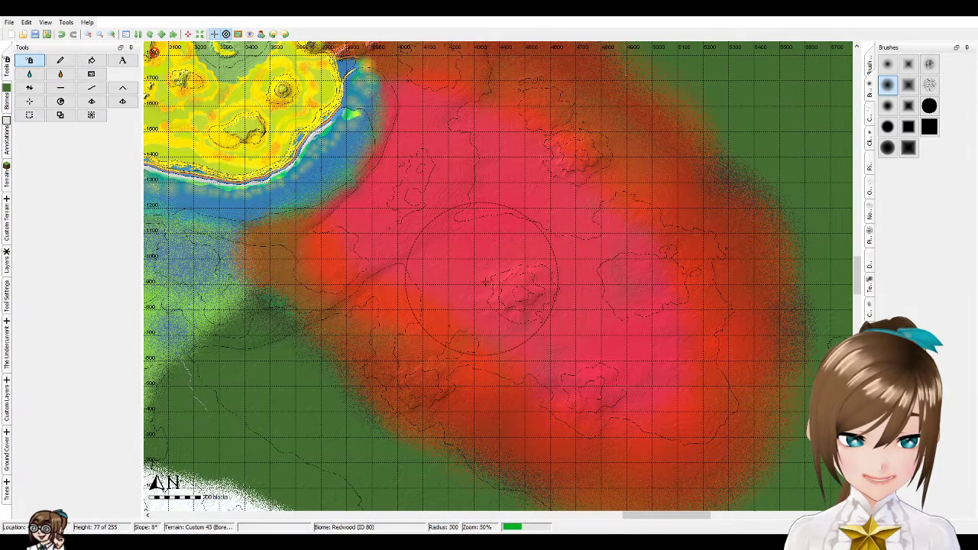
pyautogui.scroll(-5, 860, 296)
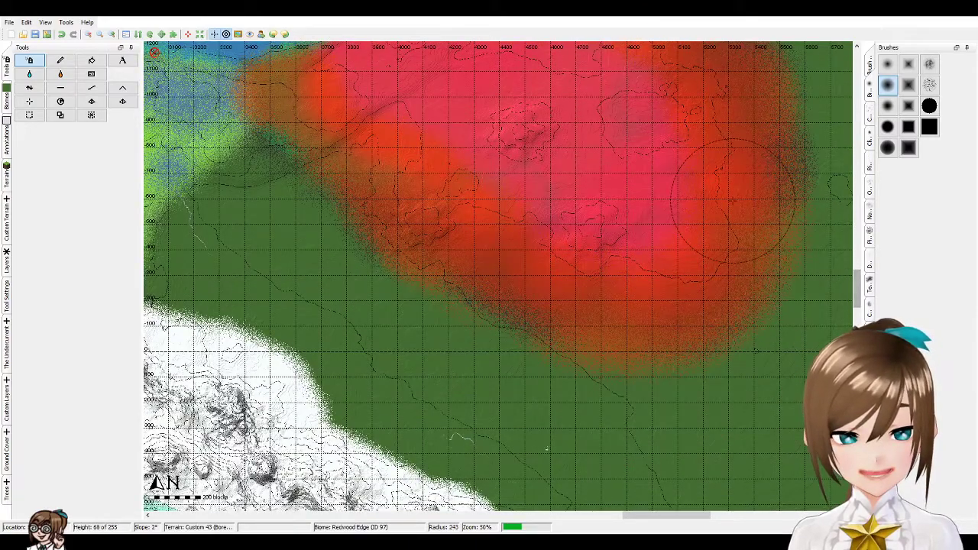
pyautogui.scroll(-2, 702, 301)
pyautogui.scroll(1, 703, 300)
pyautogui.moveTo(703, 301)
pyautogui.mouseDown()
pyautogui.moveTo(626, 325)
pyautogui.moveTo(569, 302)
pyautogui.mouseUp()
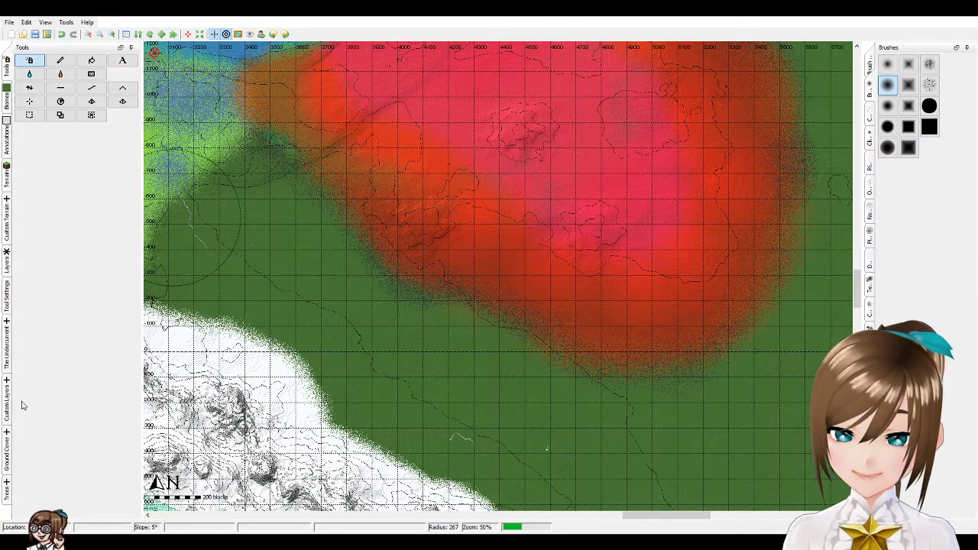
# - Spray Thick Fern ground cover along the southwestern Redwood Edge, varying the brush radius between 212 and 263
pyautogui.click(6, 419)
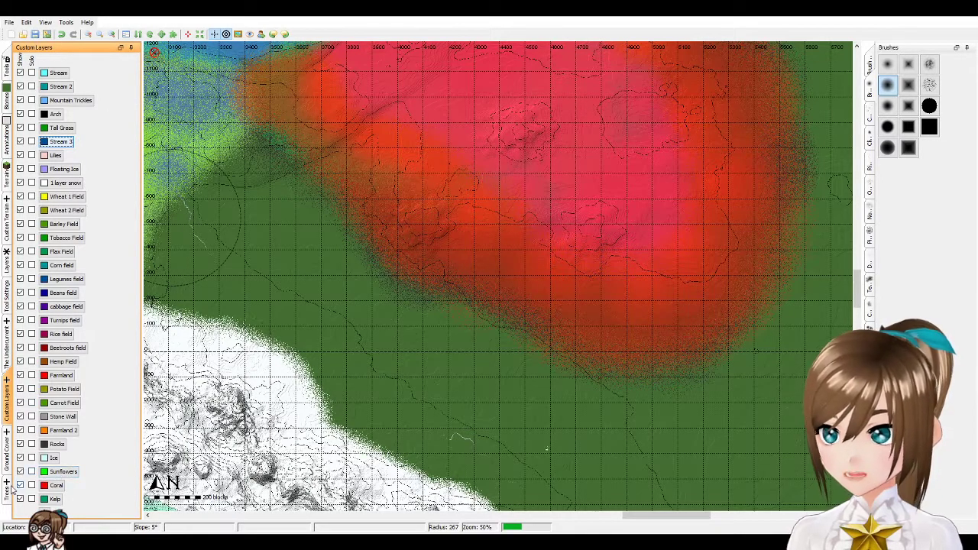
pyautogui.click(8, 467)
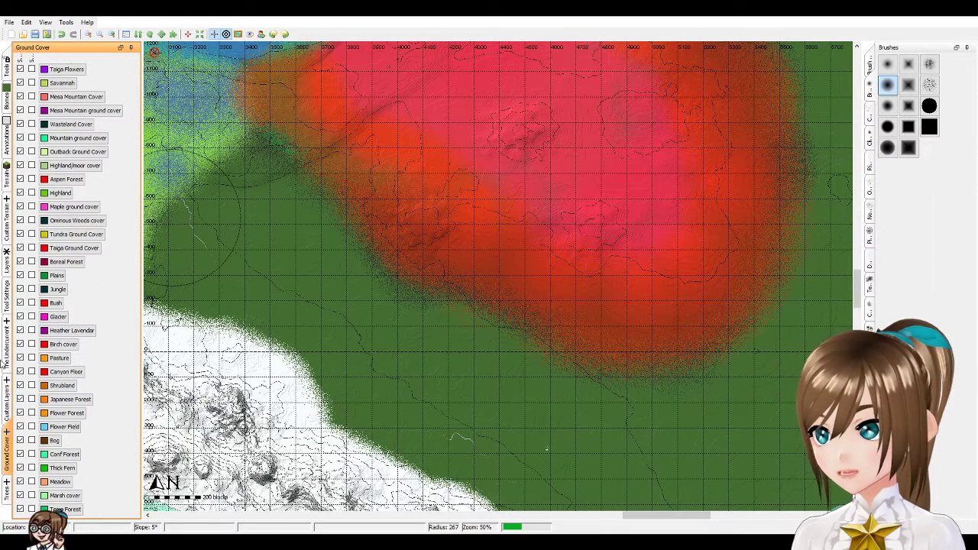
pyautogui.click(61, 467)
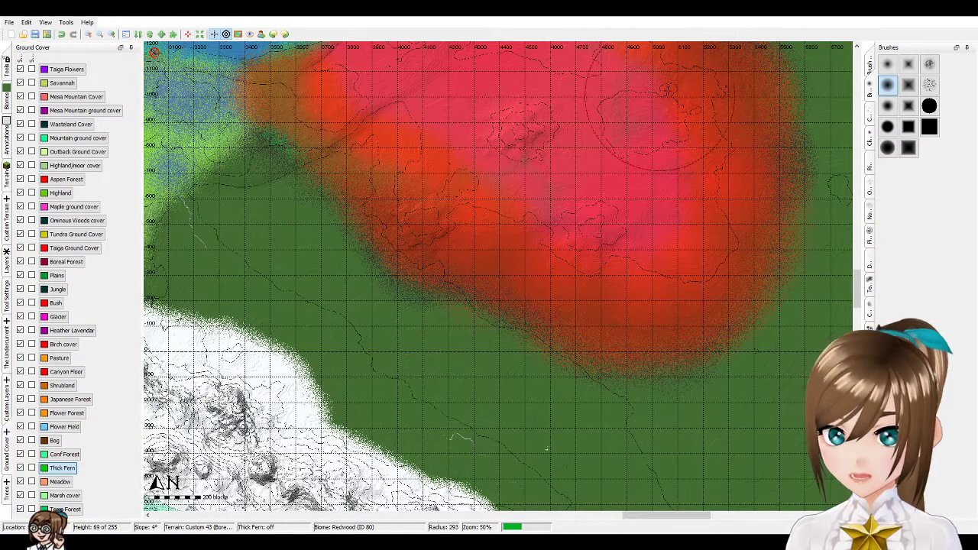
pyautogui.scroll(-1, 657, 115)
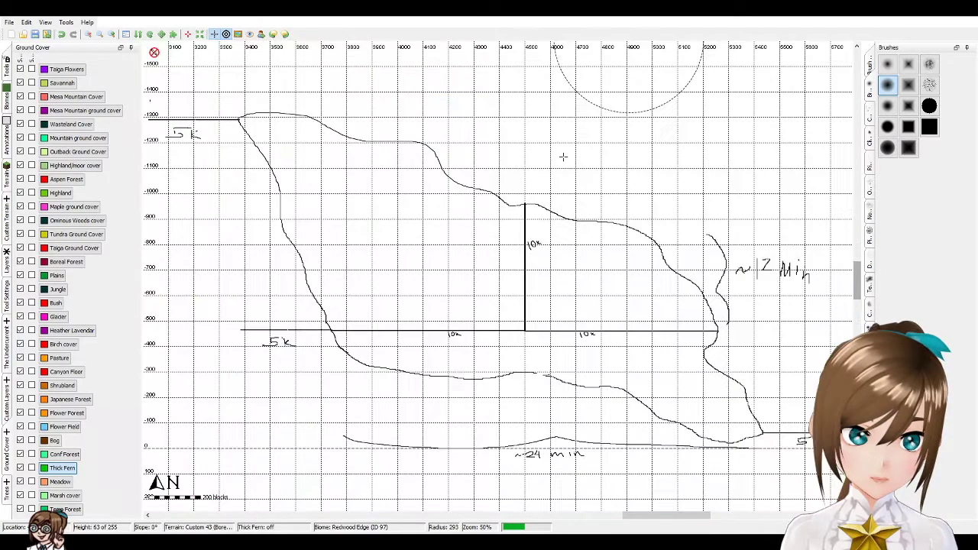
pyautogui.scroll(1, 466, 175)
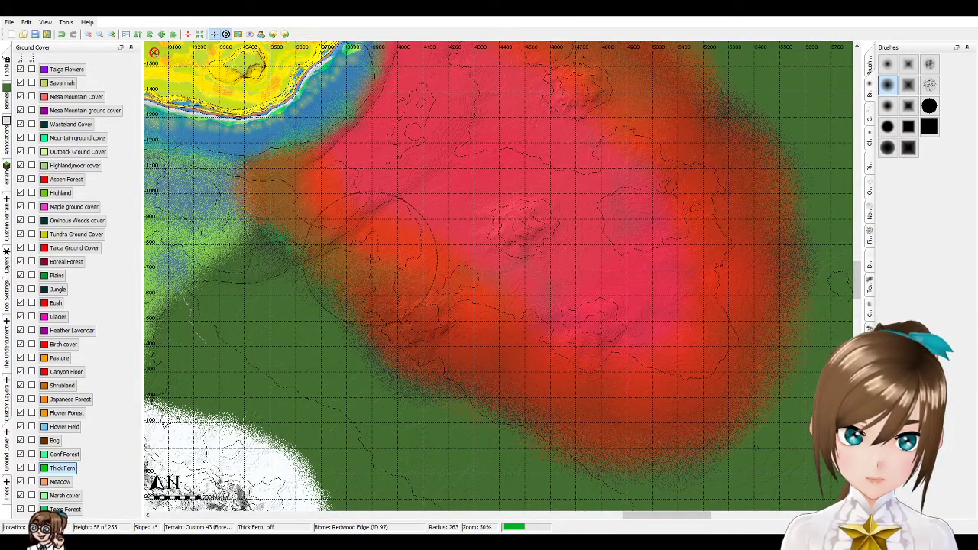
pyautogui.scroll(-1, 589, 286)
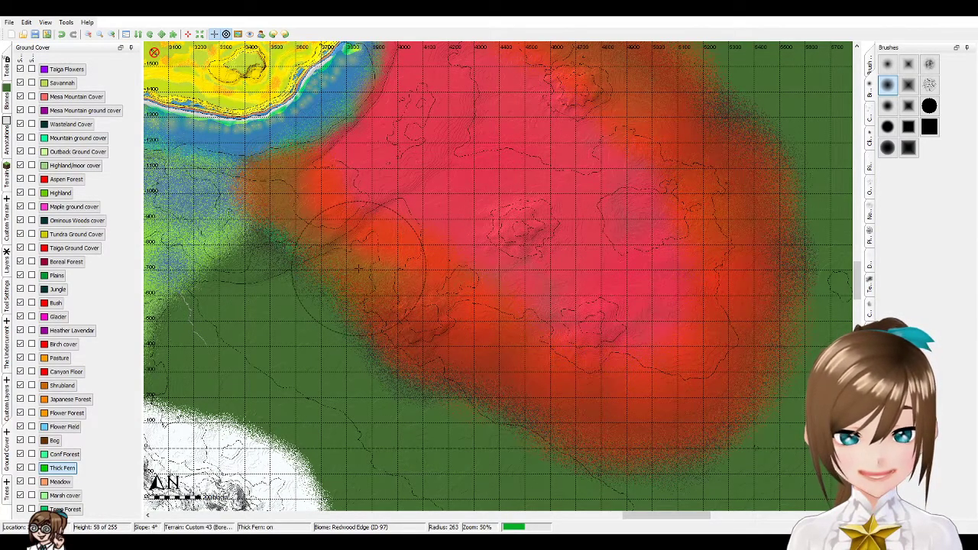
pyautogui.scroll(-1, 358, 267)
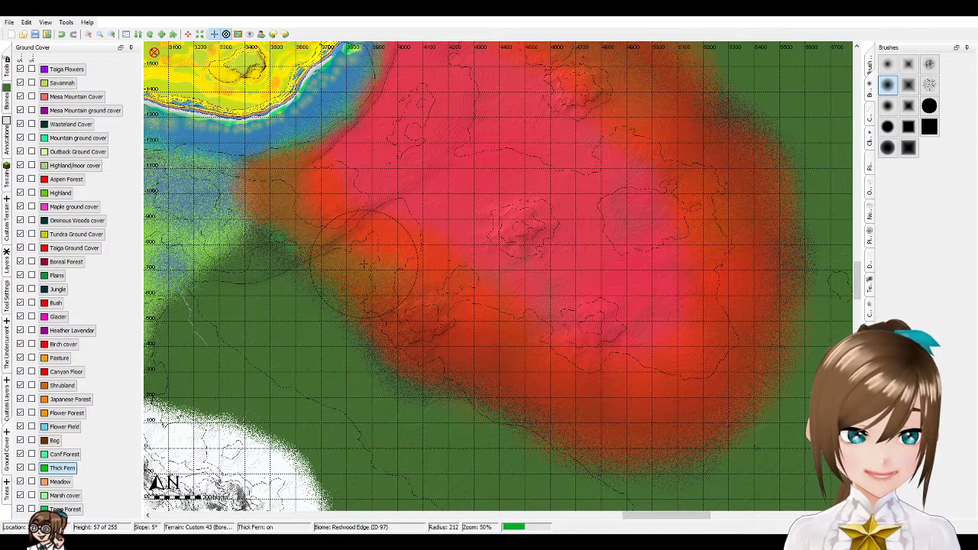
pyautogui.scroll(2, 412, 279)
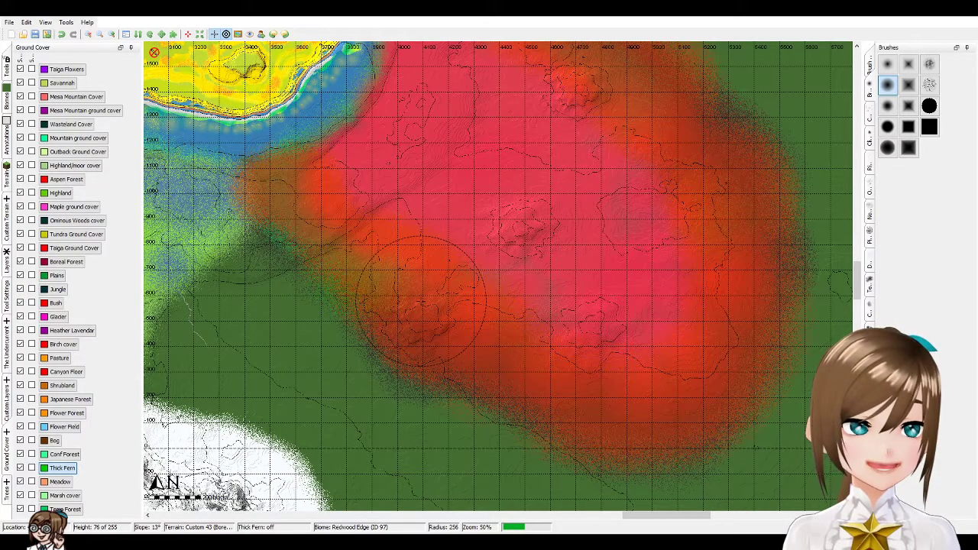
# - Spray Temp Forest ground cover over the Redwood Edge and Redwood area with brush radii of 243 and 300
pyautogui.press('-')
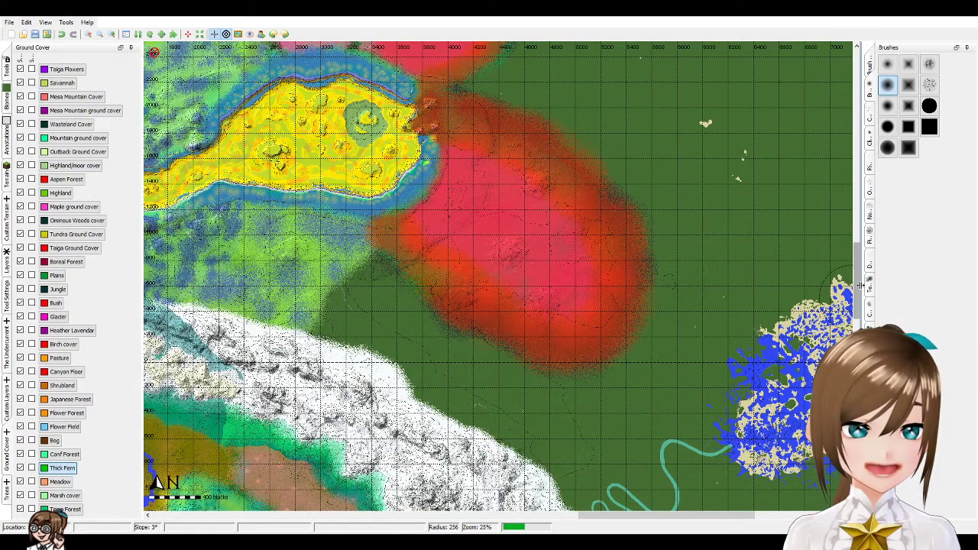
pyautogui.moveTo(861, 284); pyautogui.dragTo(859, 285)
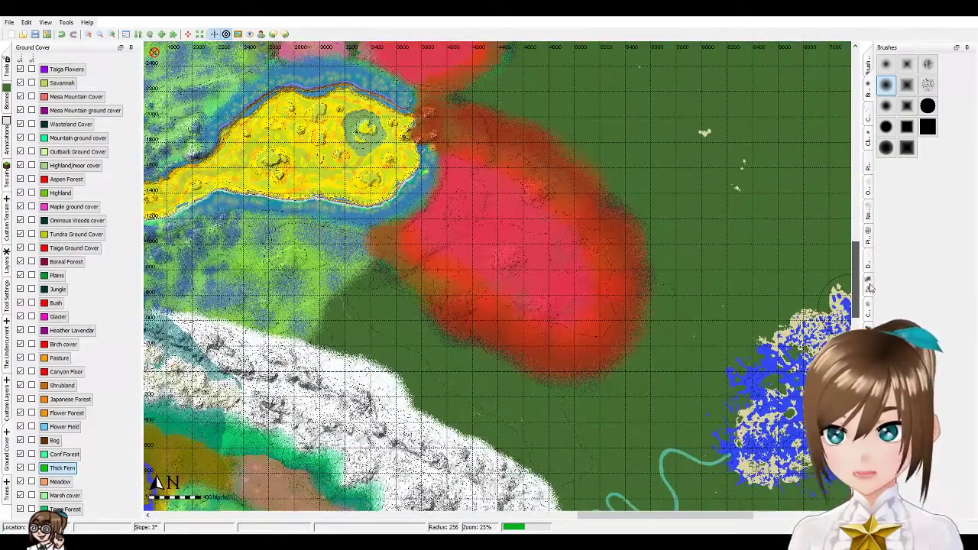
pyautogui.moveTo(870, 288); pyautogui.dragTo(869, 298)
pyautogui.scroll(2, 577, 298)
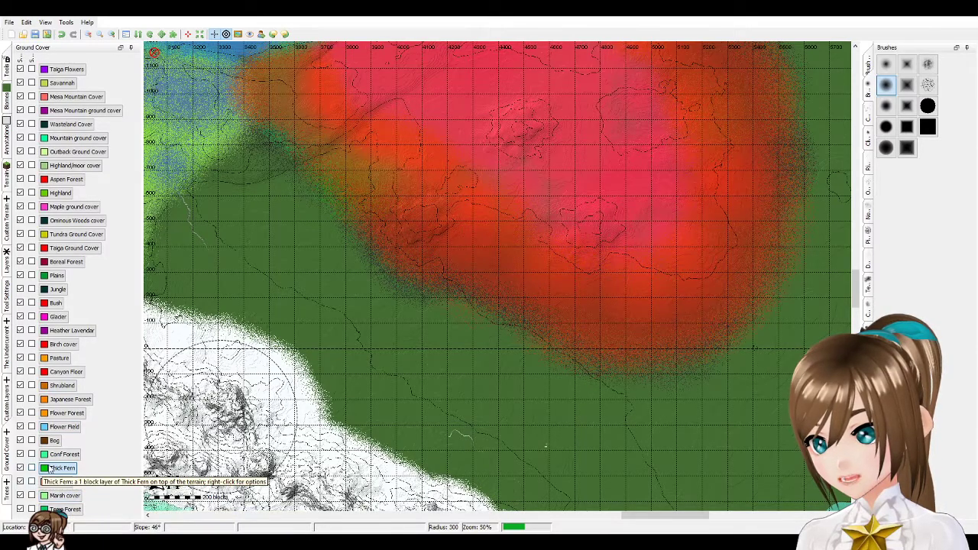
pyautogui.click(65, 509)
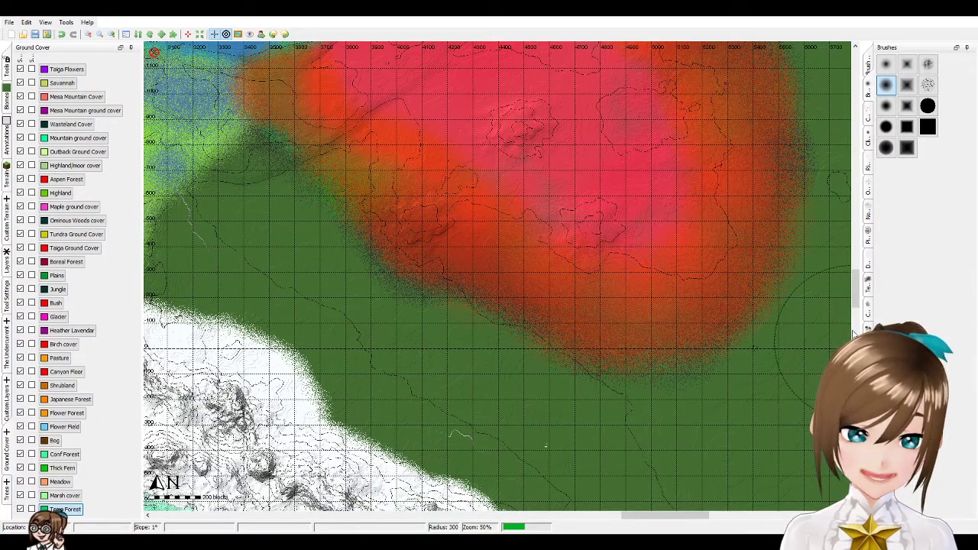
pyautogui.scroll(5, 857, 300)
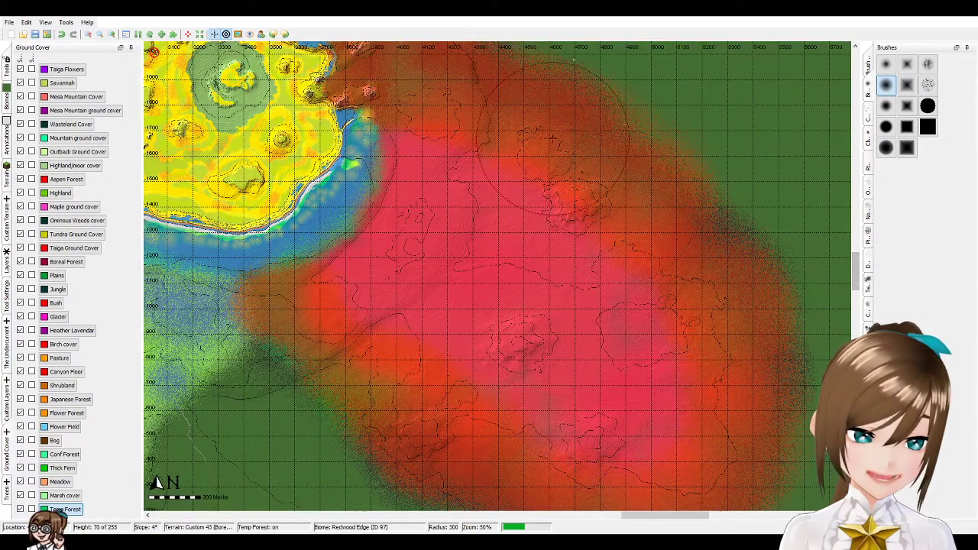
pyautogui.press('[')
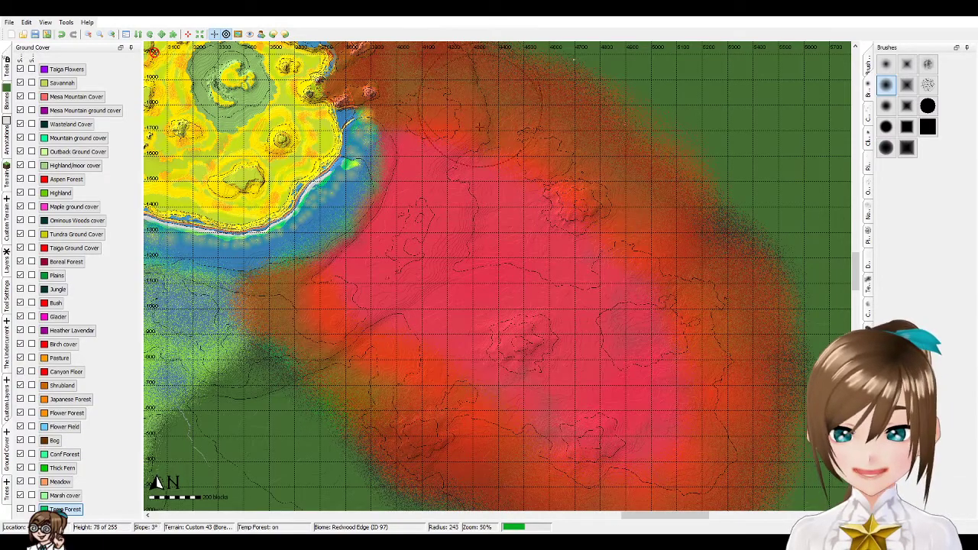
pyautogui.press(']')
pyautogui.press(']')
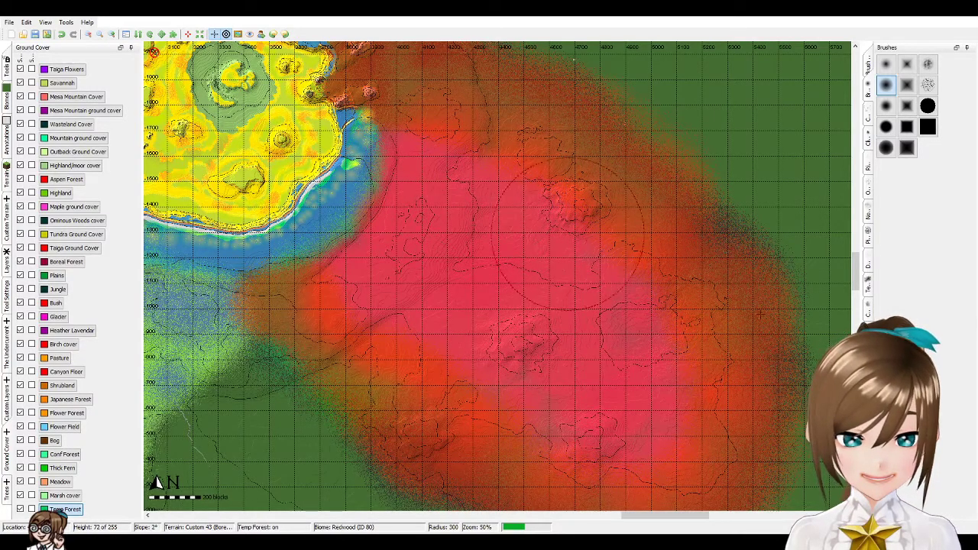
# - Raise hills in the western and southeastern Redwood with the Height tool and an irregular Misc brush, varying the radius between 243 and 300
pyautogui.moveTo(859, 269)
pyautogui.mouseDown()
pyautogui.moveTo(857, 228)
pyautogui.moveTo(857, 239)
pyautogui.mouseUp()
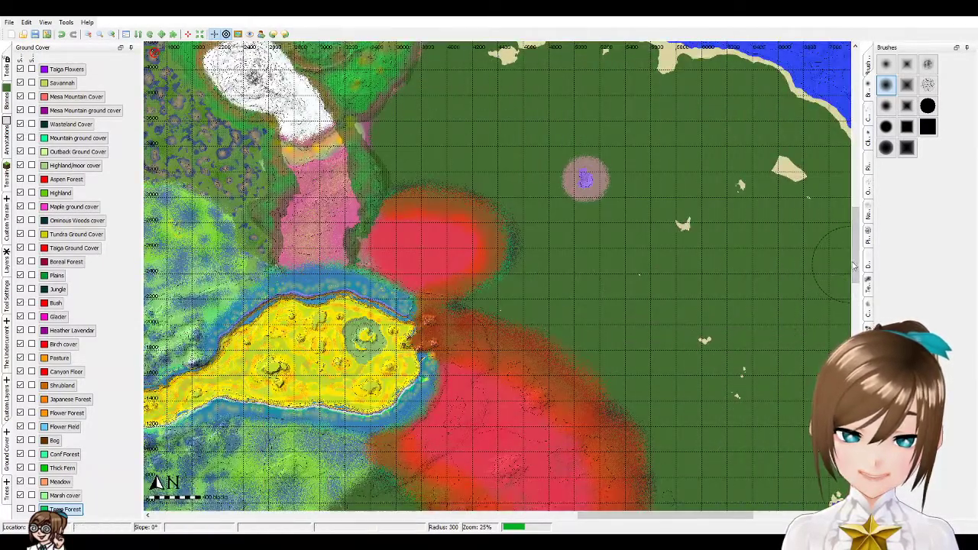
pyautogui.moveTo(857, 275)
pyautogui.mouseDown()
pyautogui.moveTo(857, 306)
pyautogui.moveTo(859, 288)
pyautogui.mouseUp()
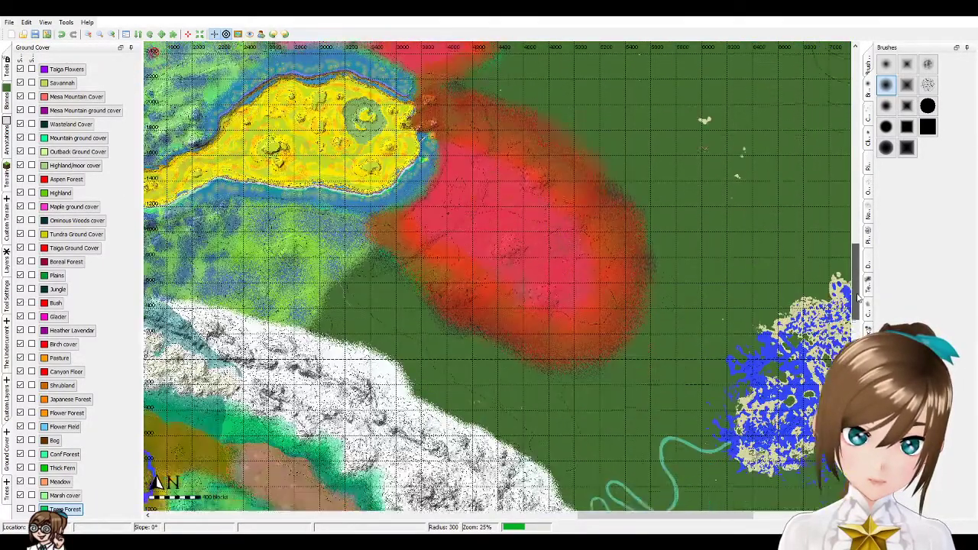
pyautogui.scroll(1, 558, 248)
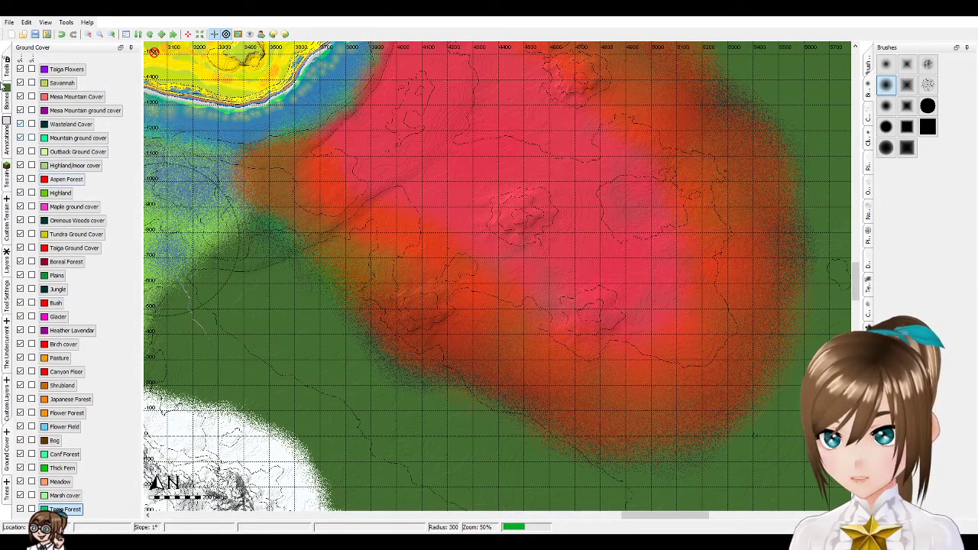
pyautogui.click(7, 70)
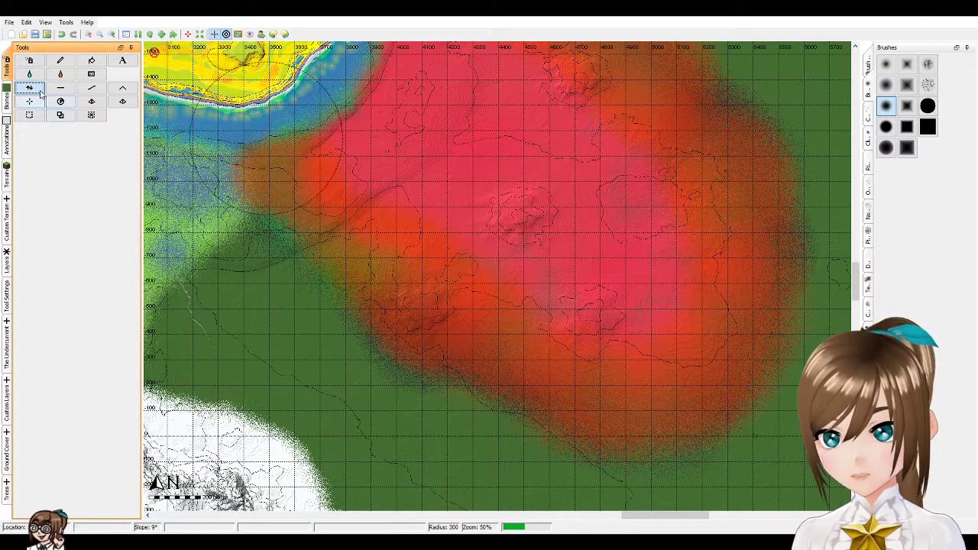
pyautogui.click(869, 166)
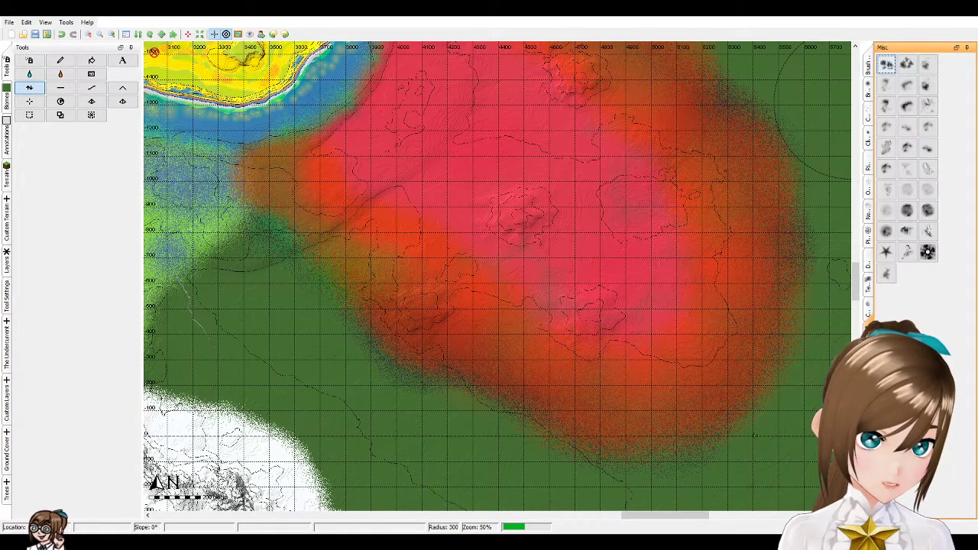
pyautogui.scroll(-2, 430, 218)
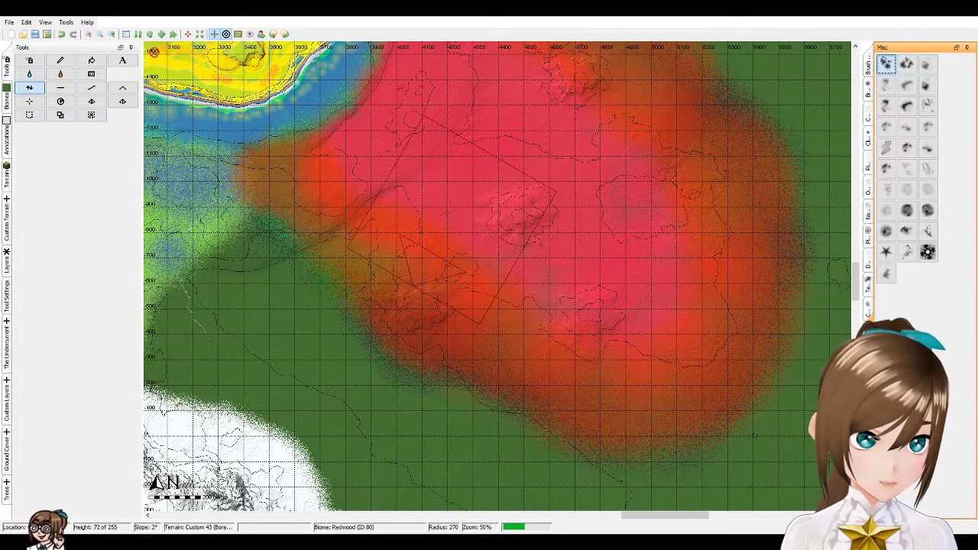
pyautogui.scroll(2, 634, 252)
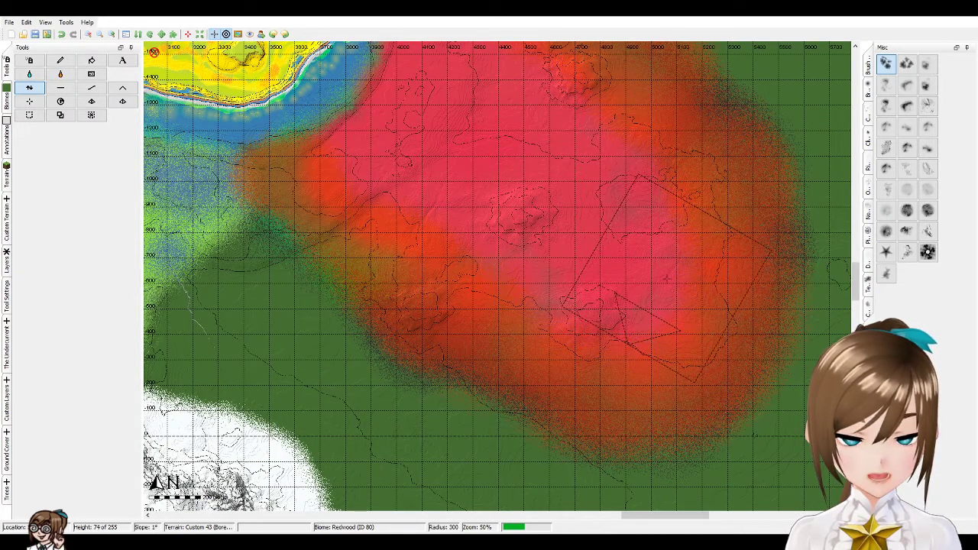
pyautogui.scroll(-2, 666, 280)
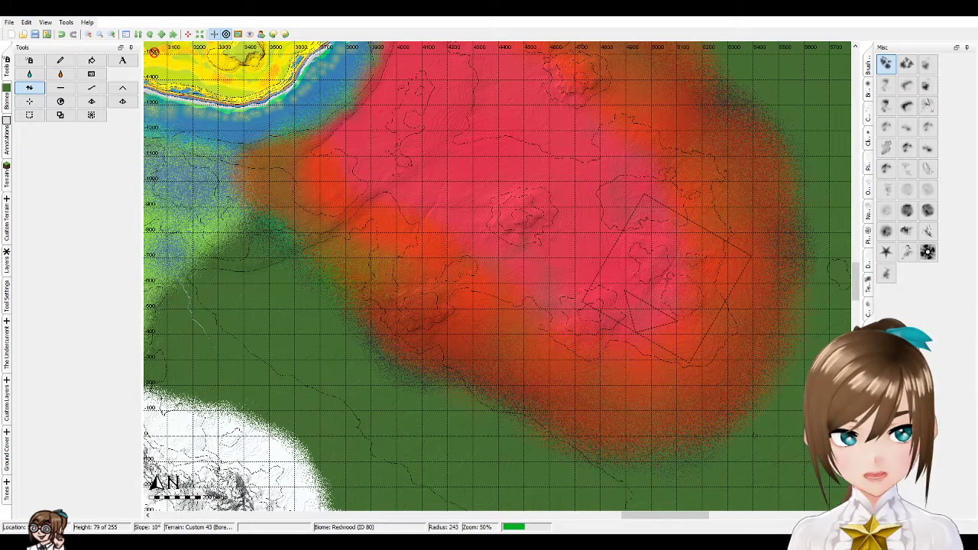
pyautogui.scroll(2, 459, 369)
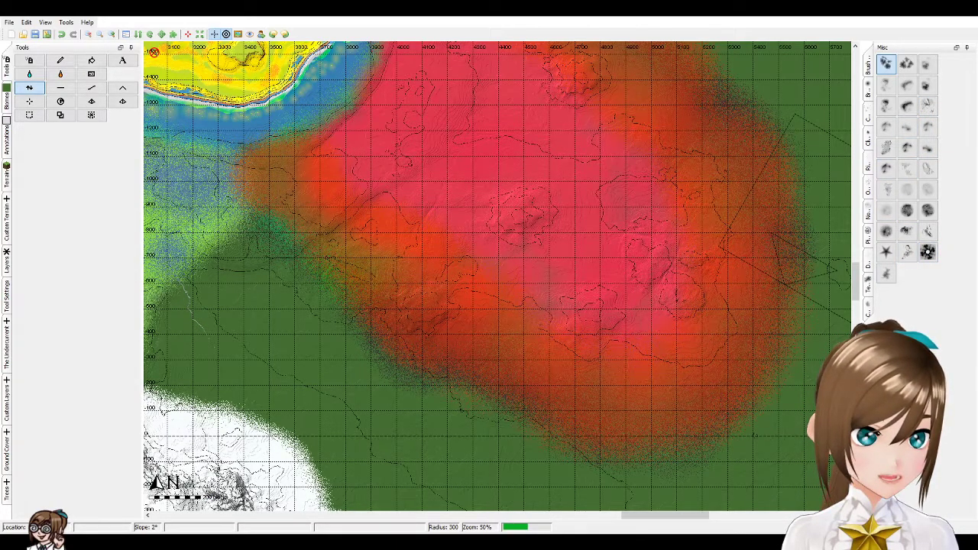
# - Raise more hills across the Redwood and its eastern and southwestern edges with a Mtns brush, varying the radius between 209 and 300
pyautogui.click(868, 336)
pyautogui.click(906, 65)
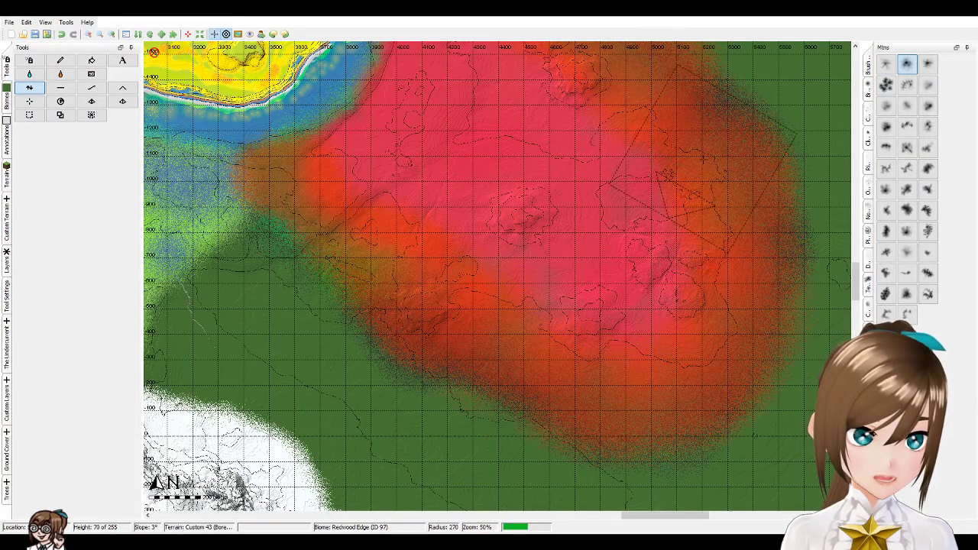
pyautogui.scroll(-2, 508, 118)
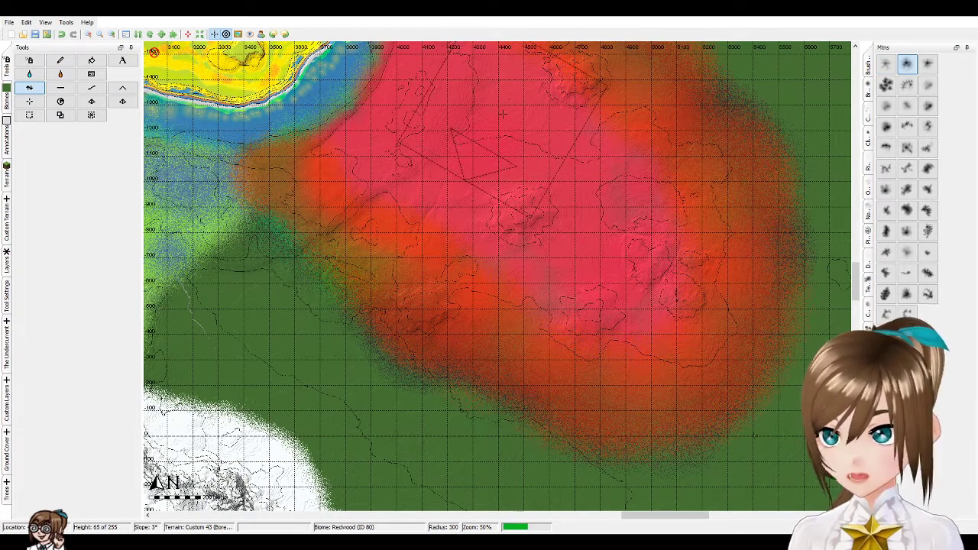
pyautogui.click(521, 125)
pyautogui.scroll(4, 531, 118)
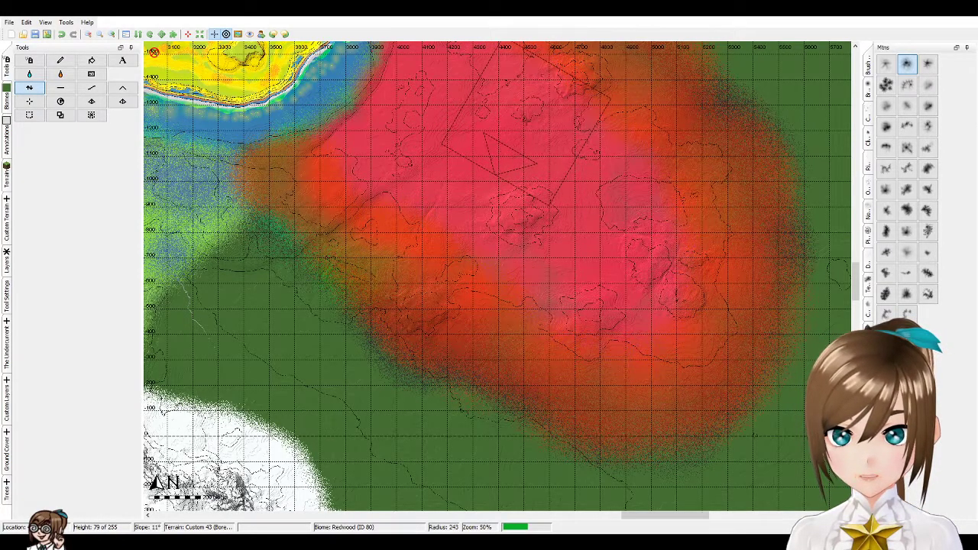
pyautogui.scroll(-1, 493, 365)
pyautogui.scroll(2, 497, 363)
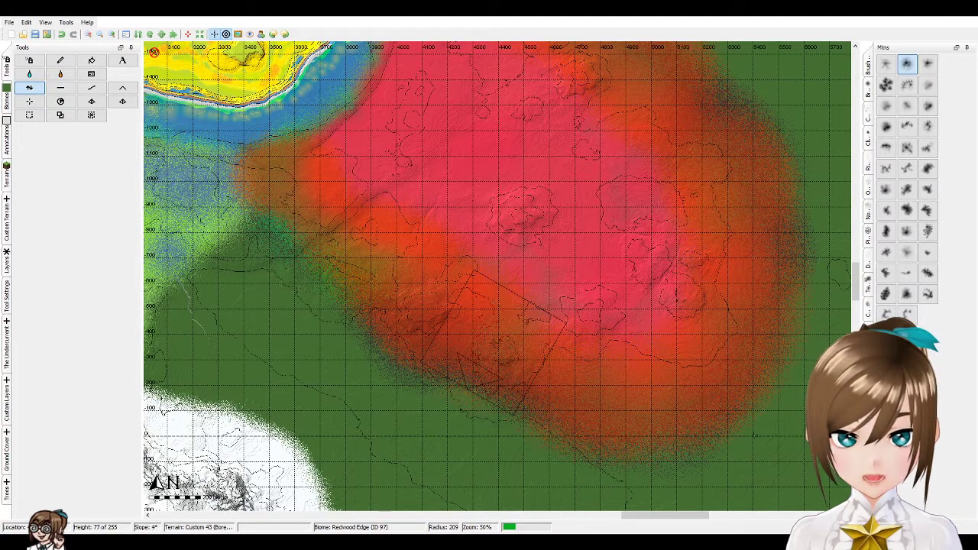
pyautogui.scroll(-1, 772, 153)
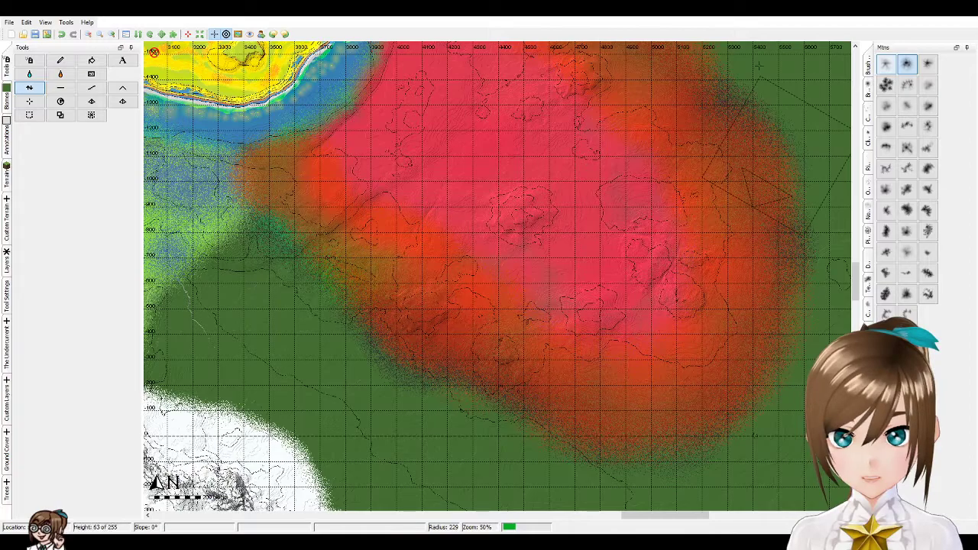
# - Smooth the raised relief across the Redwood and Redwood Edge with the Mtns brush at radii of 270 and 300
pyautogui.click(91, 87)
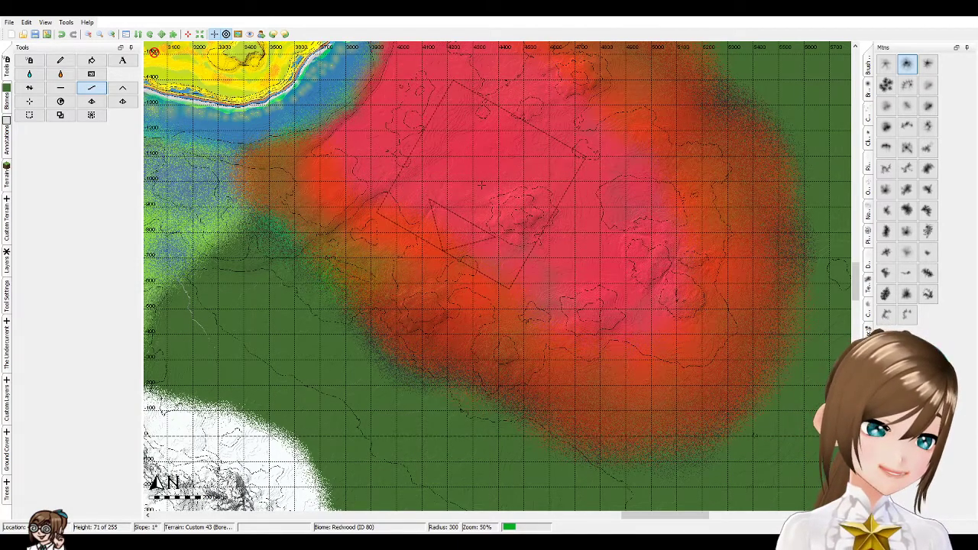
pyautogui.scroll(-1, 481, 183)
pyautogui.scroll(1, 483, 184)
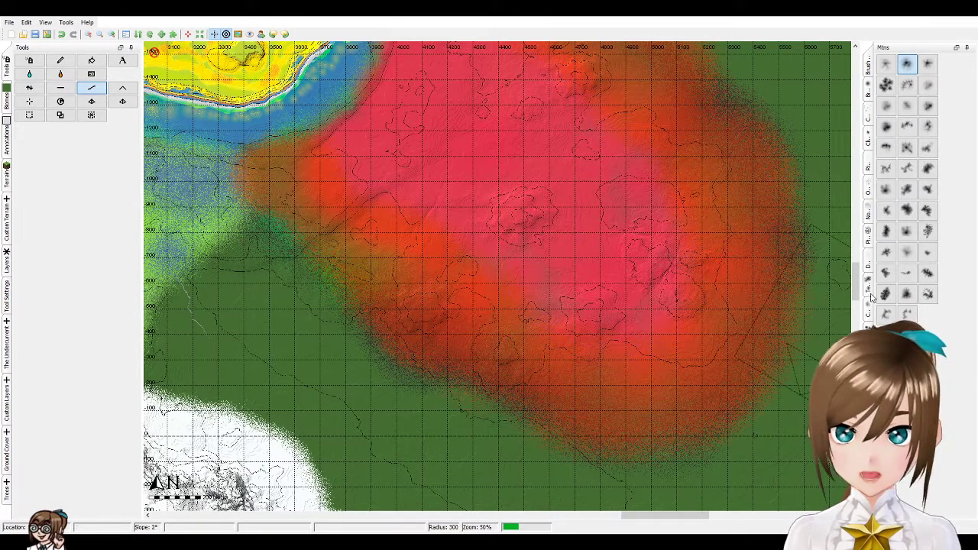
pyautogui.scroll(5, 859, 282)
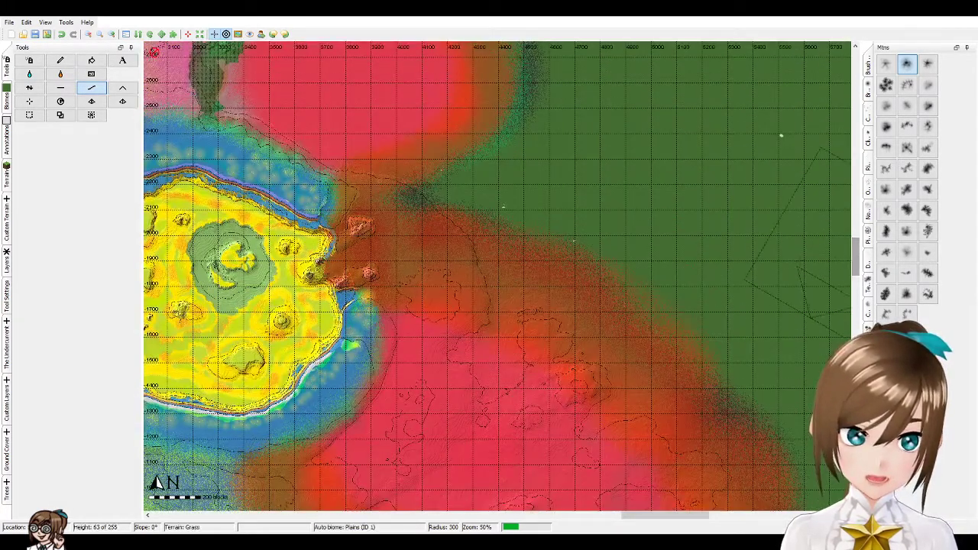
pyautogui.scroll(-1, 481, 321)
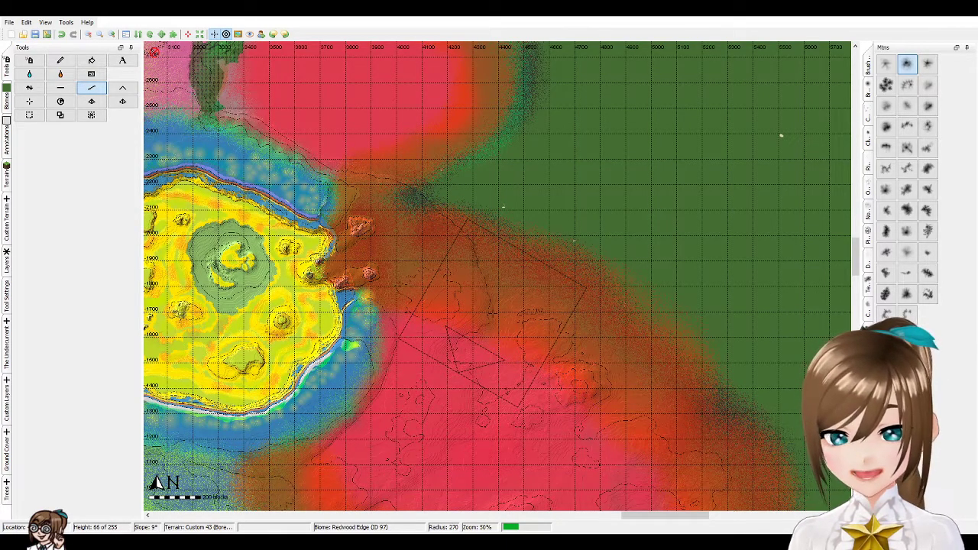
pyautogui.moveTo(859, 269); pyautogui.dragTo(860, 283)
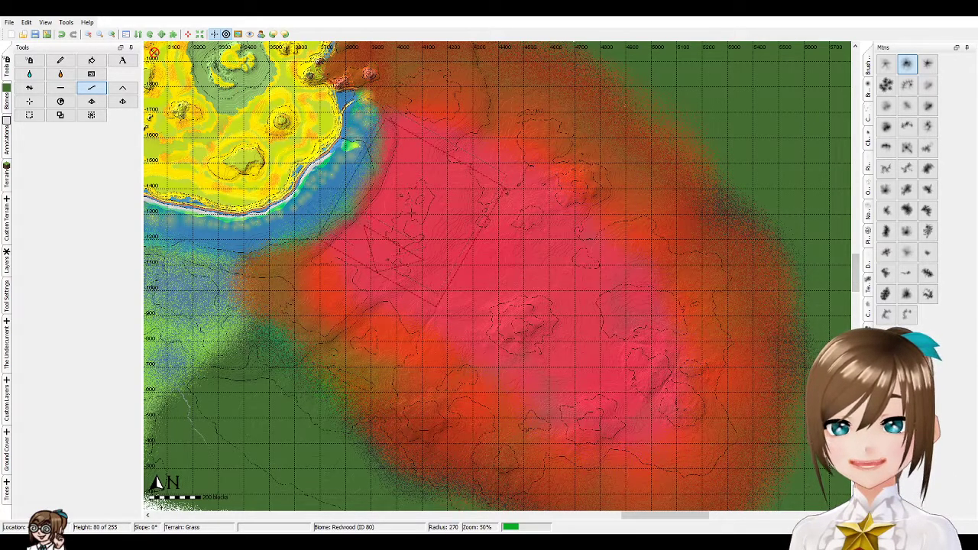
# - Lower the ground in the central Redwood, northwest of the large hill, into a lake basin about 200 blocks wide
pyautogui.scroll(1, 555, 274)
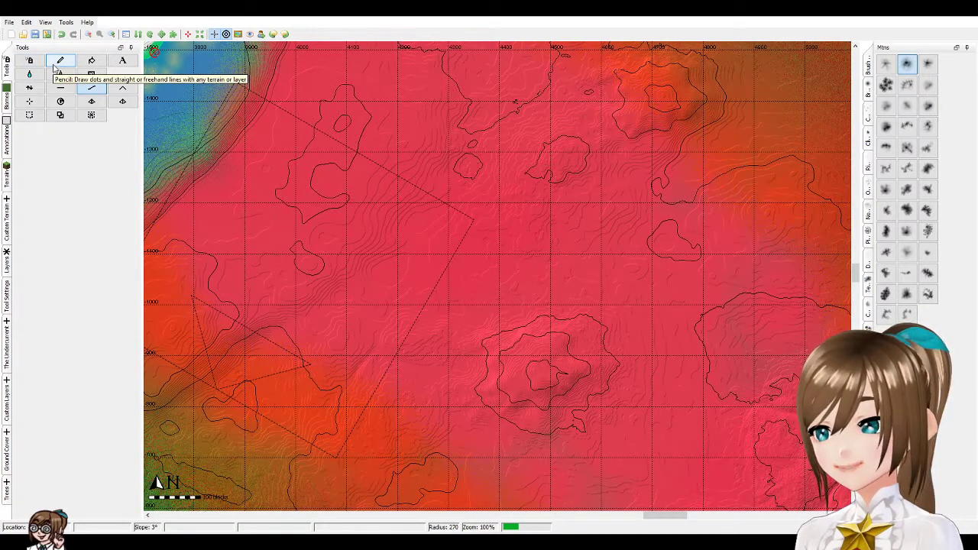
pyautogui.click(29, 87)
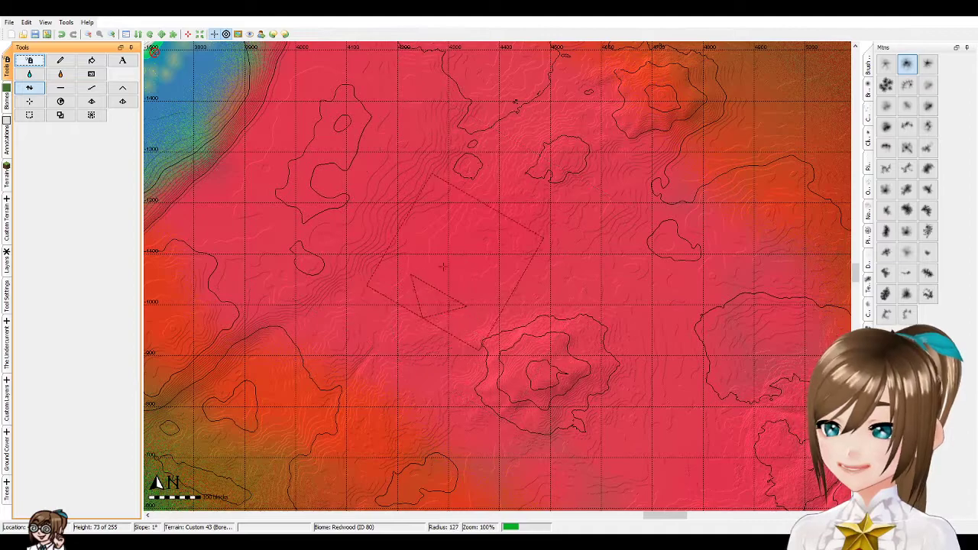
pyautogui.click(409, 262)
pyautogui.moveTo(421, 262)
pyautogui.mouseDown()
pyautogui.moveTo(432, 229)
pyautogui.moveTo(424, 225)
pyautogui.moveTo(417, 244)
pyautogui.moveTo(455, 304)
pyautogui.moveTo(448, 252)
pyautogui.moveTo(469, 230)
pyautogui.moveTo(459, 291)
pyautogui.mouseUp()
# - Restrict the brush to water only and clear the Temp Forest ground cover from the new lake at radius 169
pyautogui.click(60, 61)
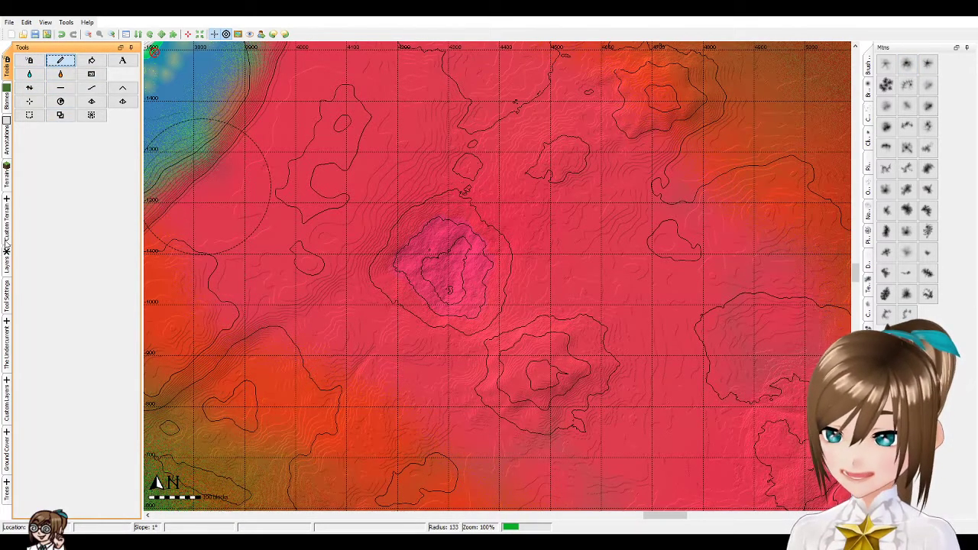
pyautogui.click(8, 448)
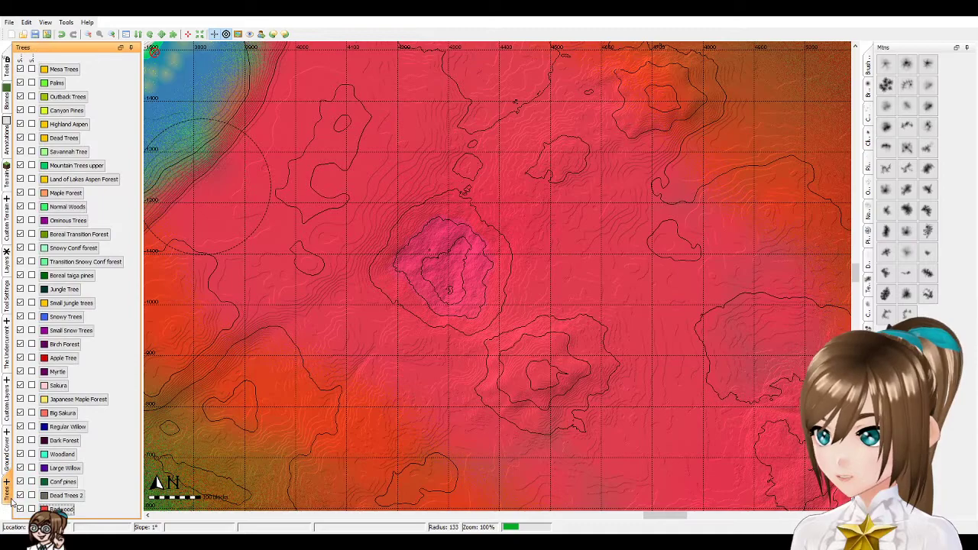
pyautogui.click(6, 383)
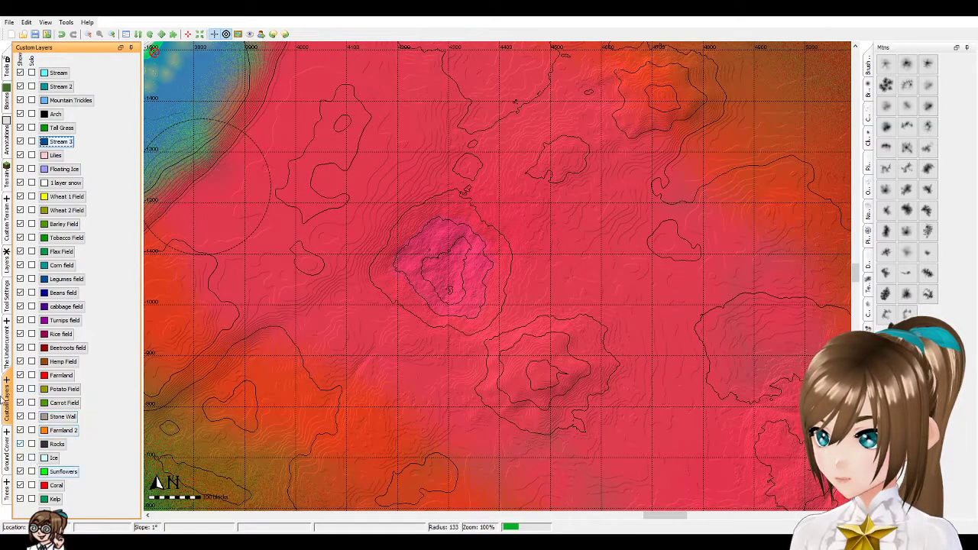
pyautogui.click(6, 353)
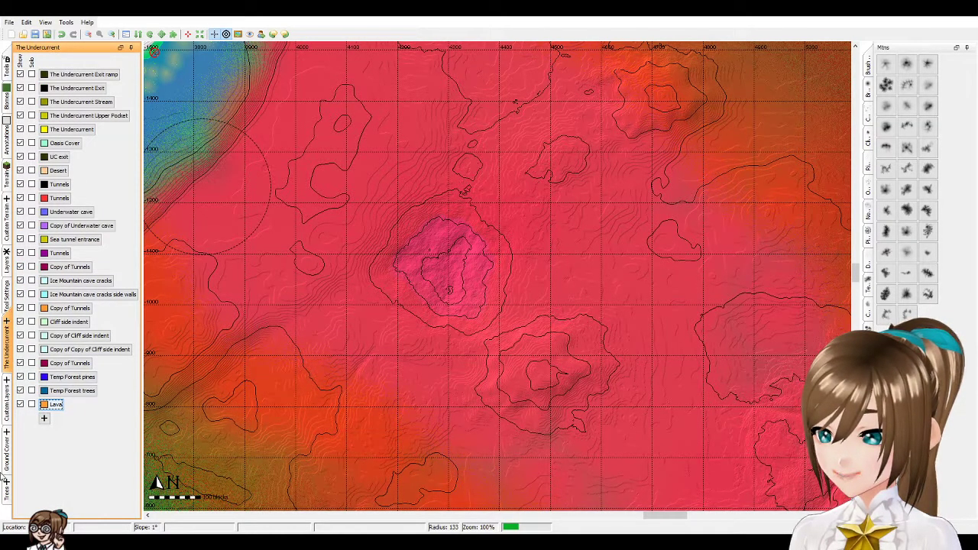
pyautogui.click(8, 467)
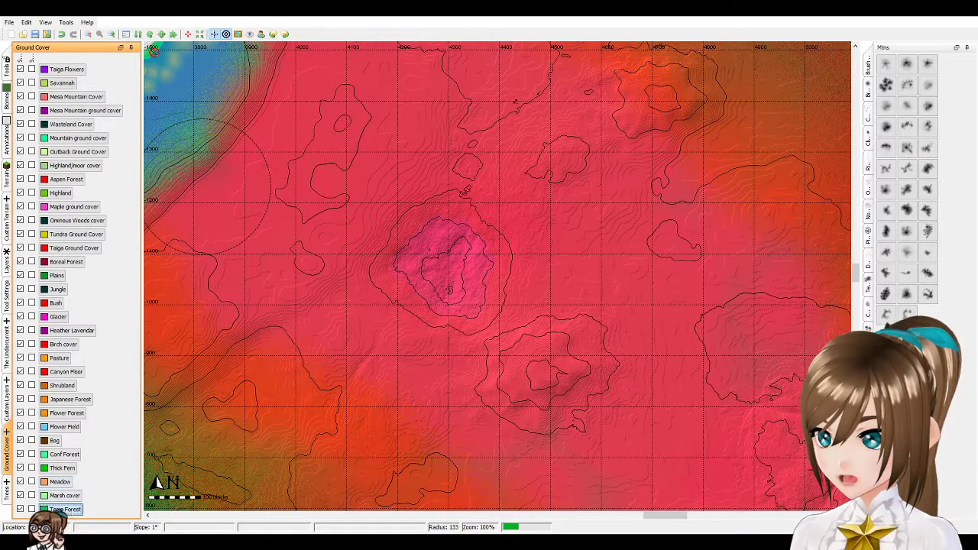
pyautogui.click(868, 70)
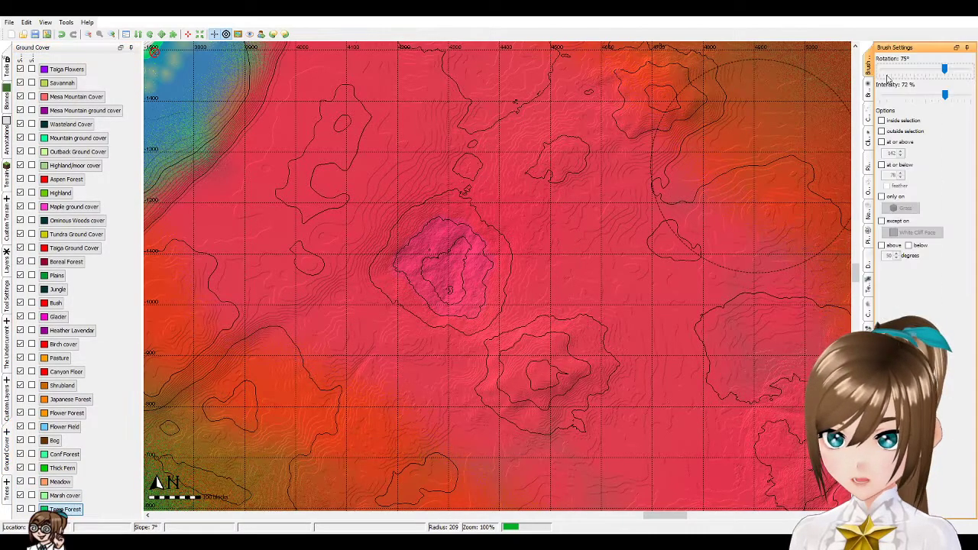
pyautogui.click(888, 200)
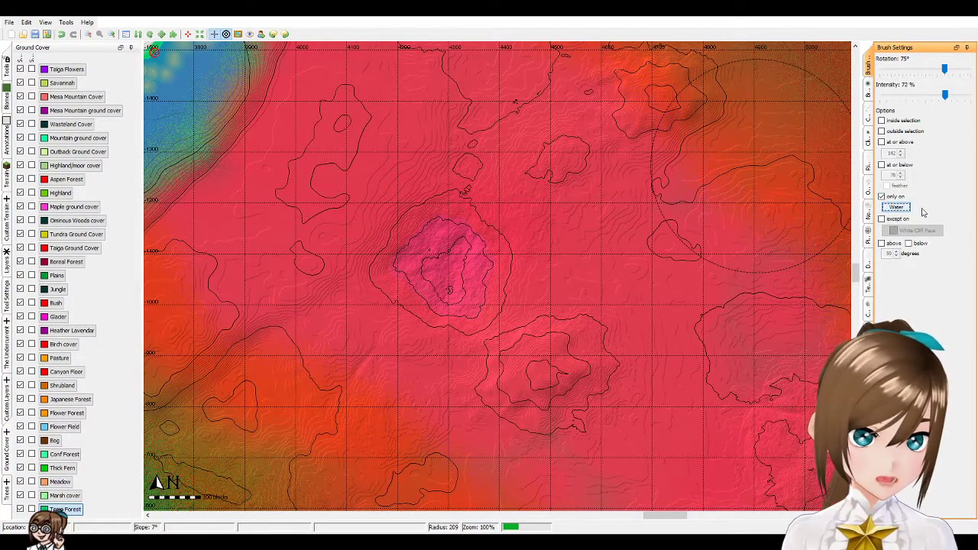
pyautogui.scroll(-2, 448, 252)
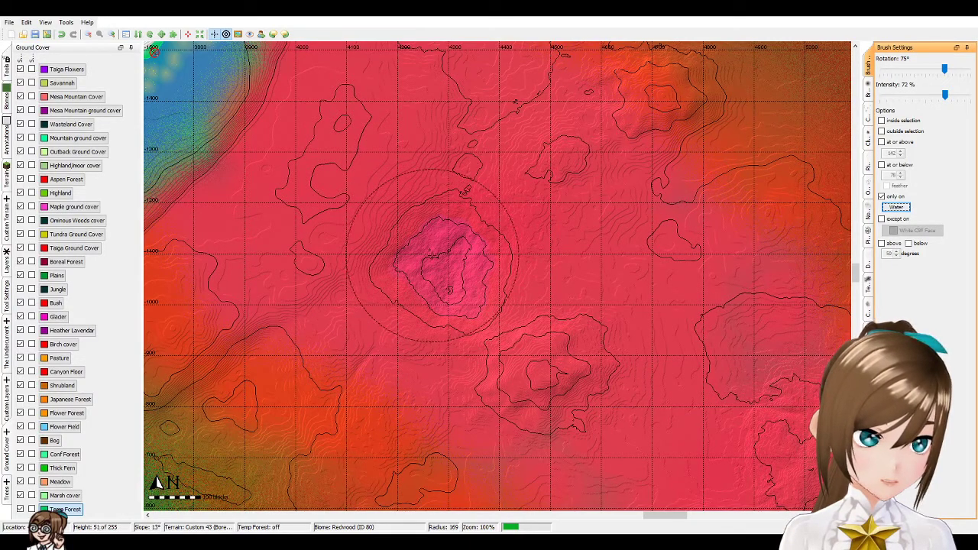
# - Clear the Redwood trees from the lake with a soft brush, finishing its rim with the solid circular brush at radius 203
pyautogui.click(6, 492)
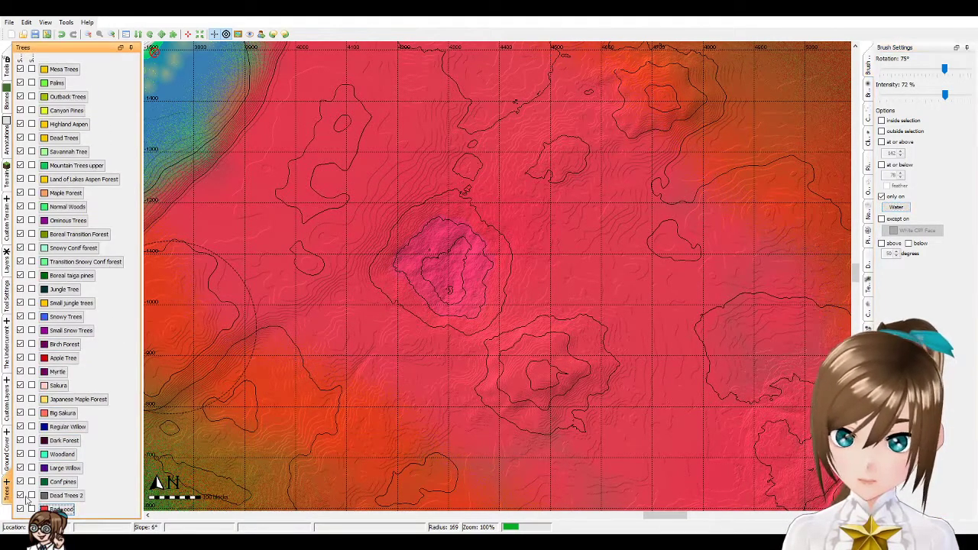
pyautogui.moveTo(449, 289)
pyautogui.mouseDown()
pyautogui.moveTo(447, 262)
pyautogui.moveTo(426, 280)
pyautogui.mouseUp()
pyautogui.click(869, 90)
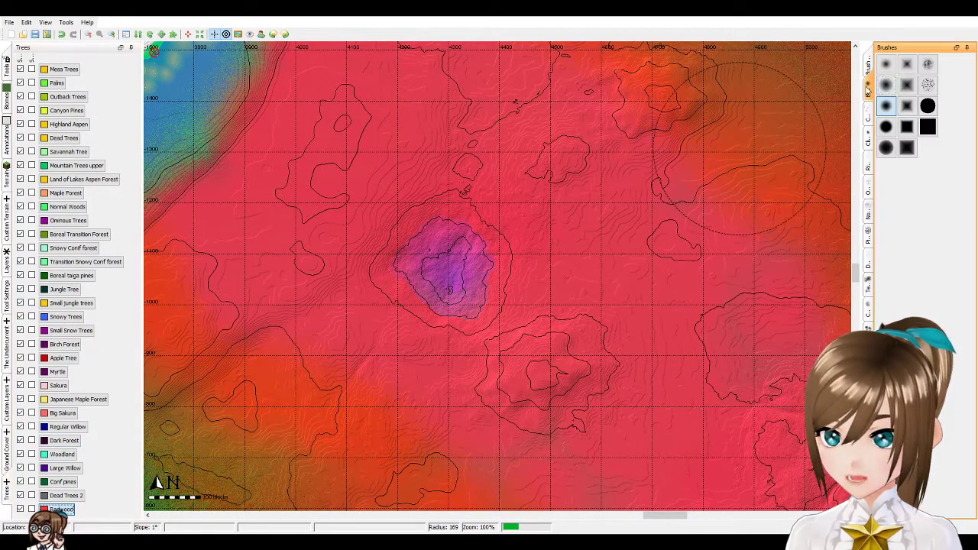
pyautogui.click(928, 107)
pyautogui.moveTo(448, 268); pyautogui.dragTo(451, 273)
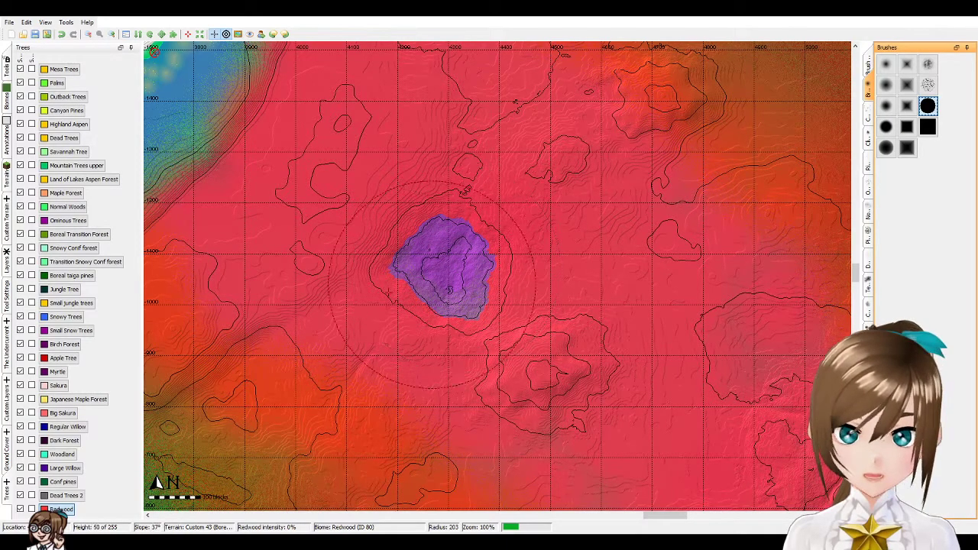
# - Clear the Thick Fern ground cover from the lake with the water-only brush at radius 245
pyautogui.click(6, 452)
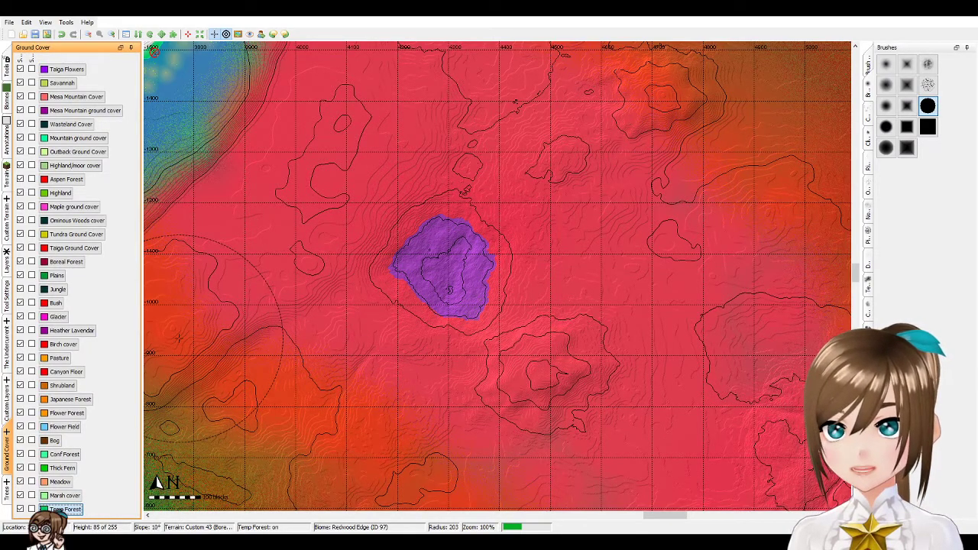
pyautogui.click(7, 414)
pyautogui.click(7, 440)
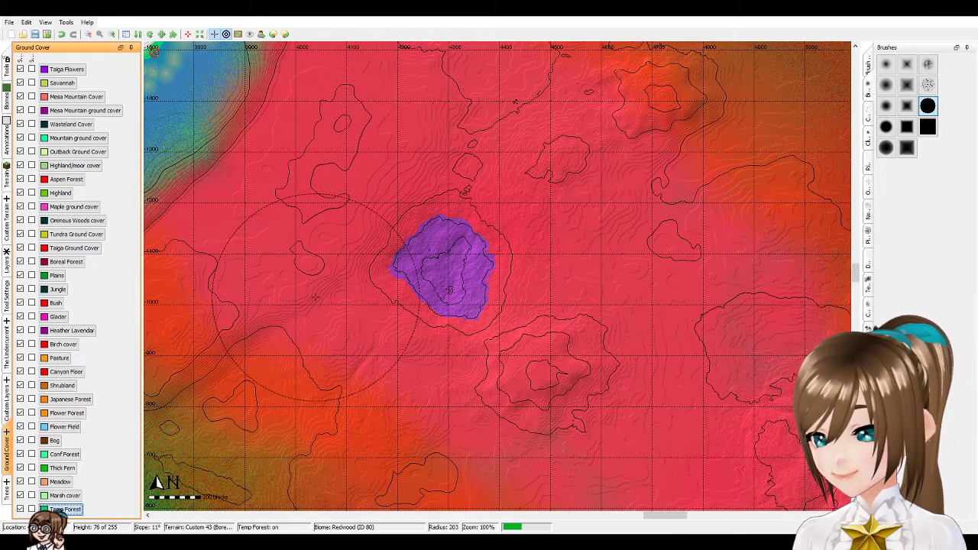
pyautogui.click(61, 468)
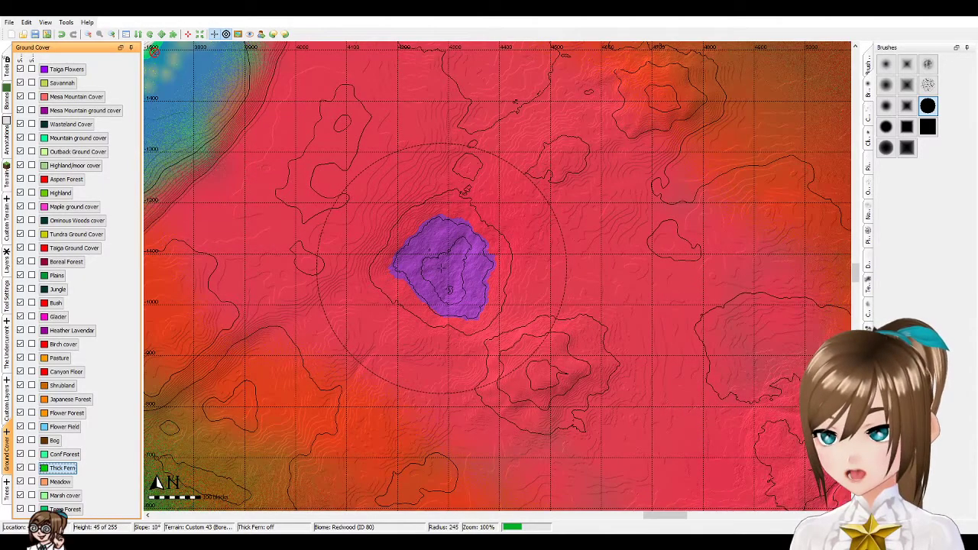
pyautogui.scroll(2, 493, 274)
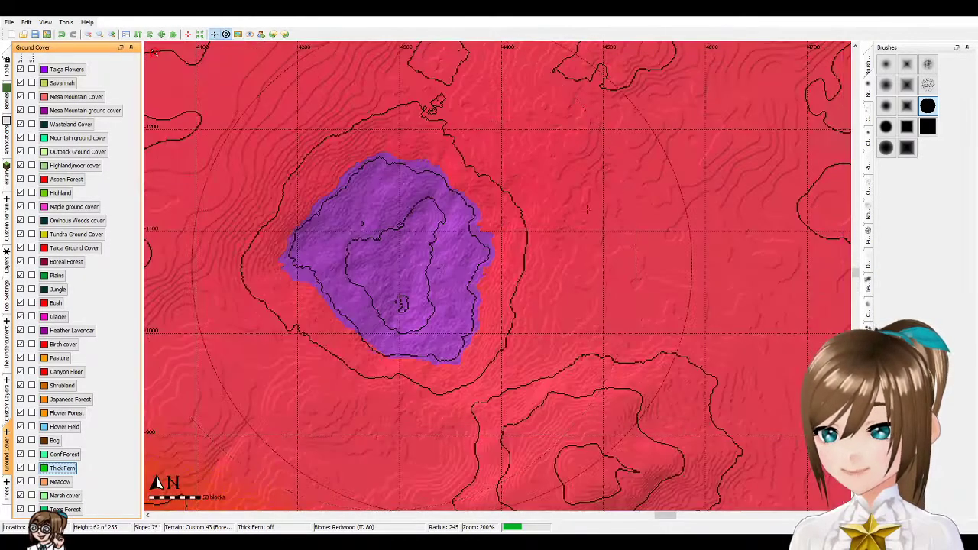
# - Paint the lake bed with the Custom 35 river terrain, using a soft round brush at radius 214 limited to water
pyautogui.click(887, 106)
pyautogui.click(868, 65)
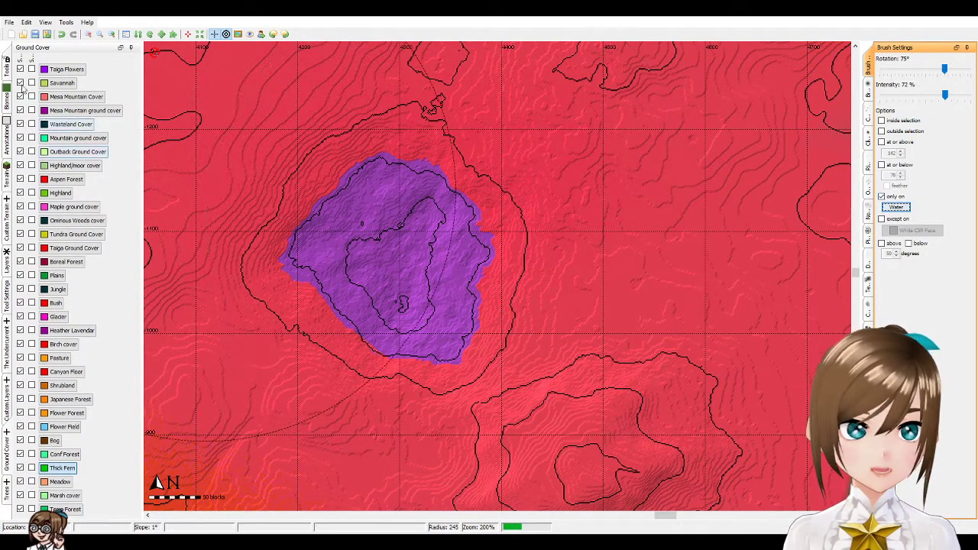
pyautogui.click(5, 153)
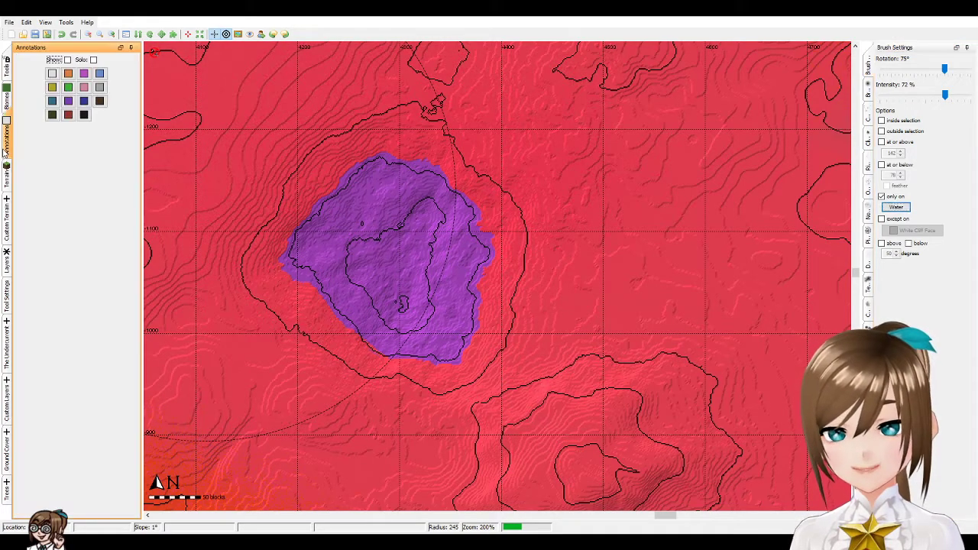
pyautogui.click(7, 409)
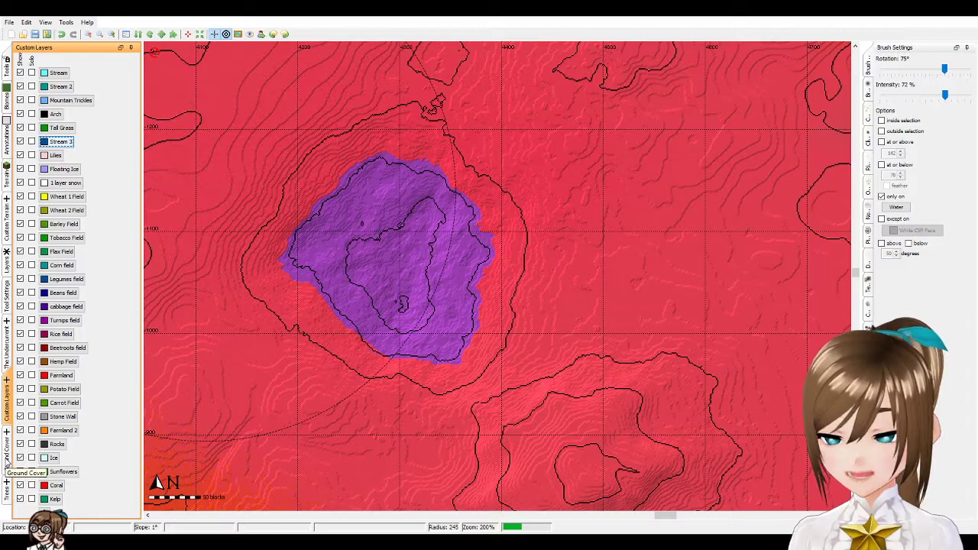
pyautogui.click(7, 223)
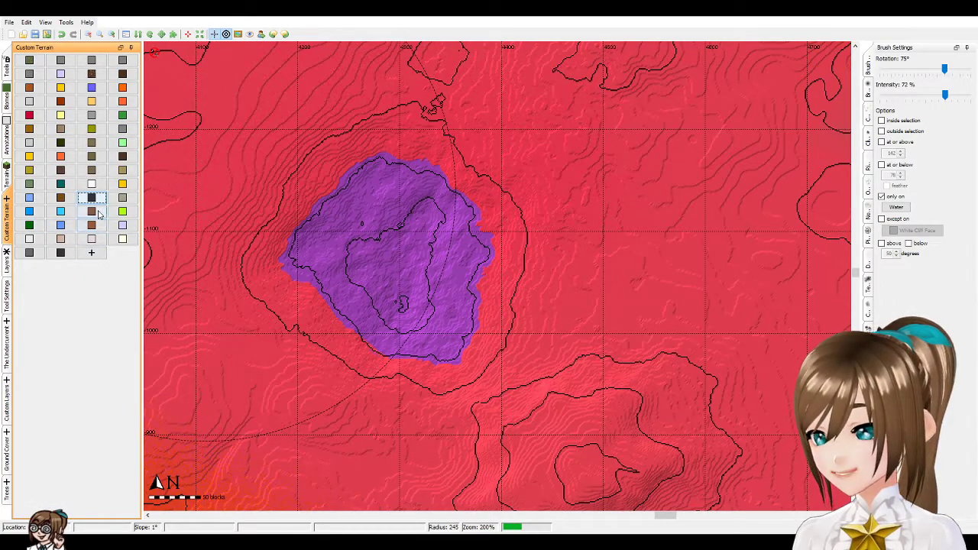
pyautogui.click(92, 169)
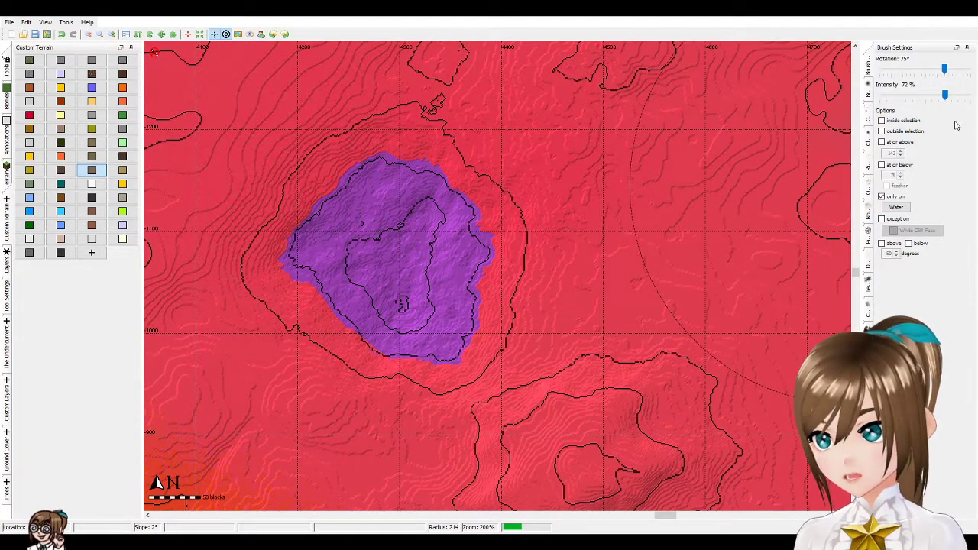
# - Lift the water-only brush restriction and set the brush to paint everywhere except on water
pyautogui.click(868, 94)
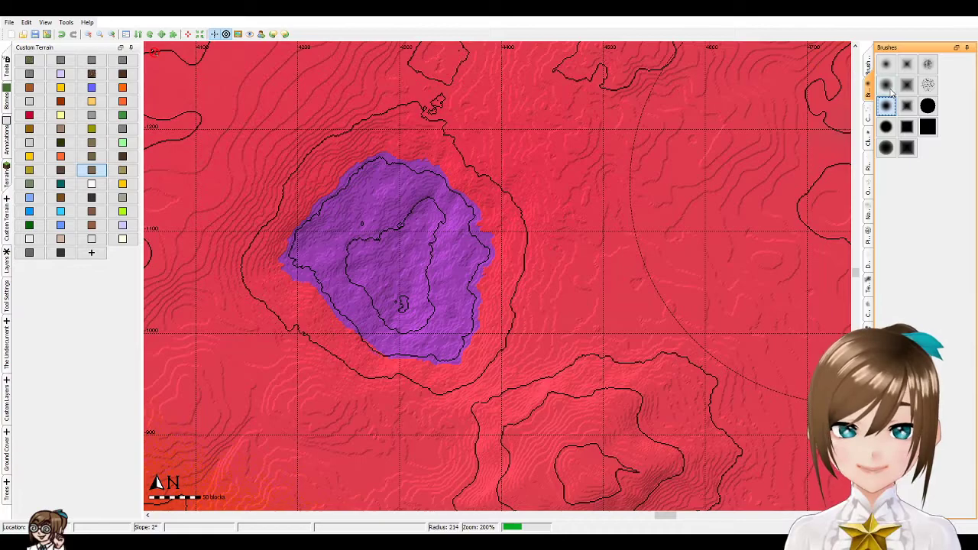
pyautogui.click(869, 70)
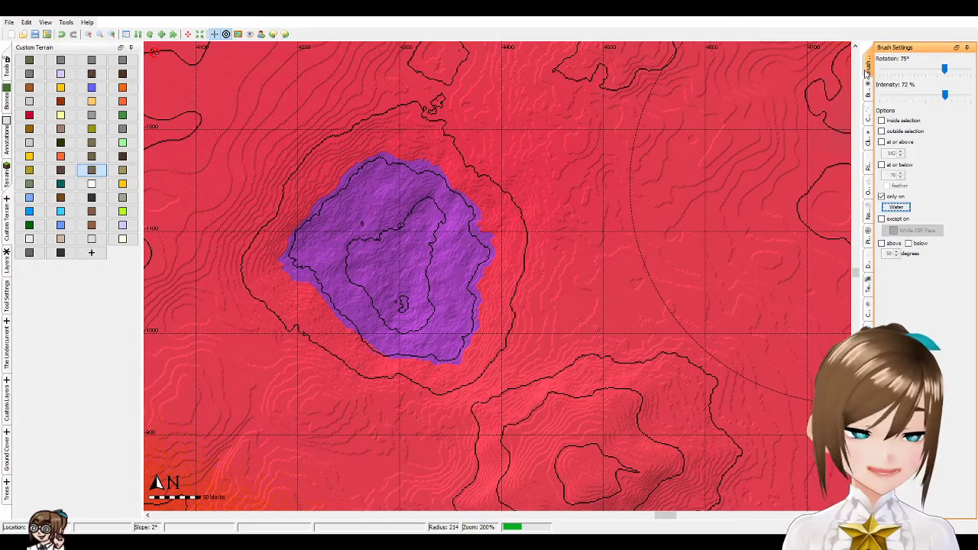
pyautogui.click(881, 218)
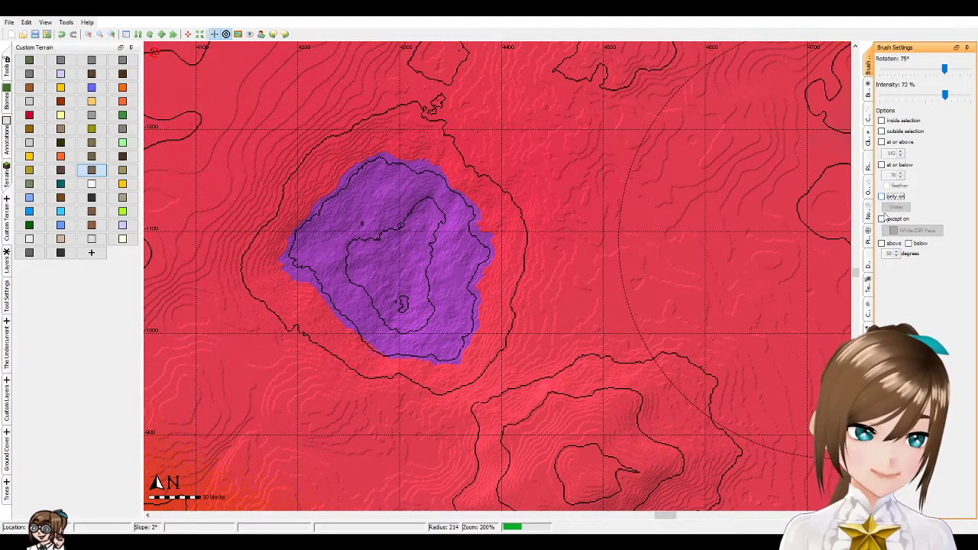
pyautogui.click(933, 233)
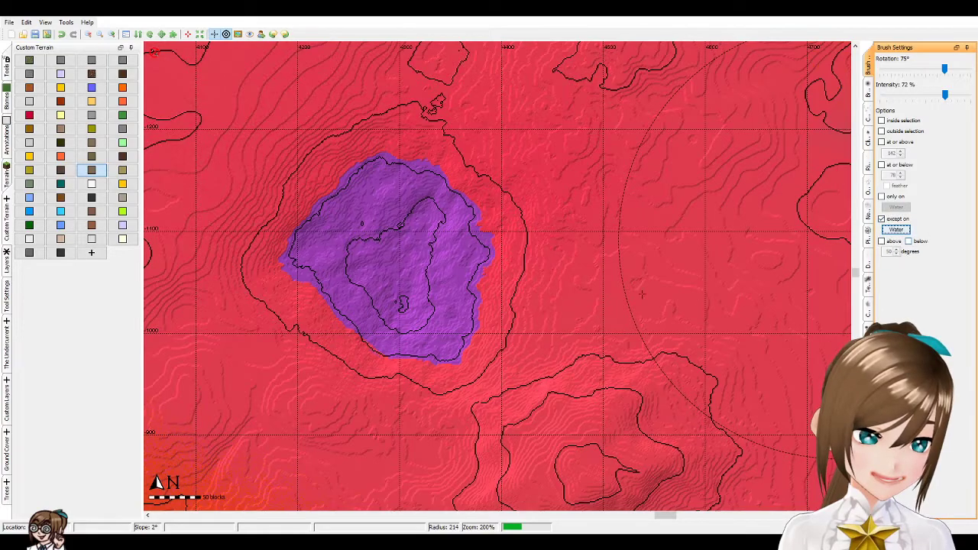
# - Spray the dark brown custom terrain around the lake shore with a soft round brush at radius 99, keeping it off the water
pyautogui.click(8, 65)
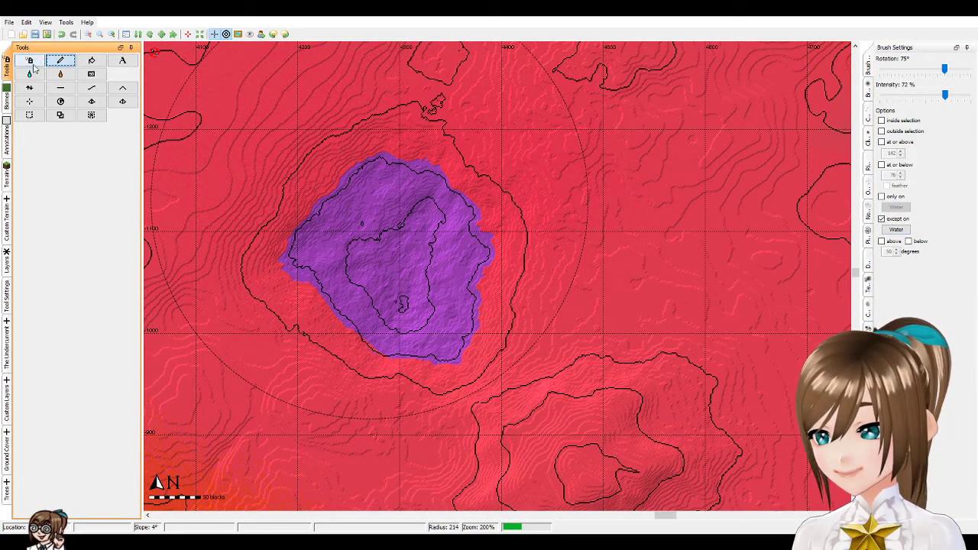
pyautogui.click(868, 92)
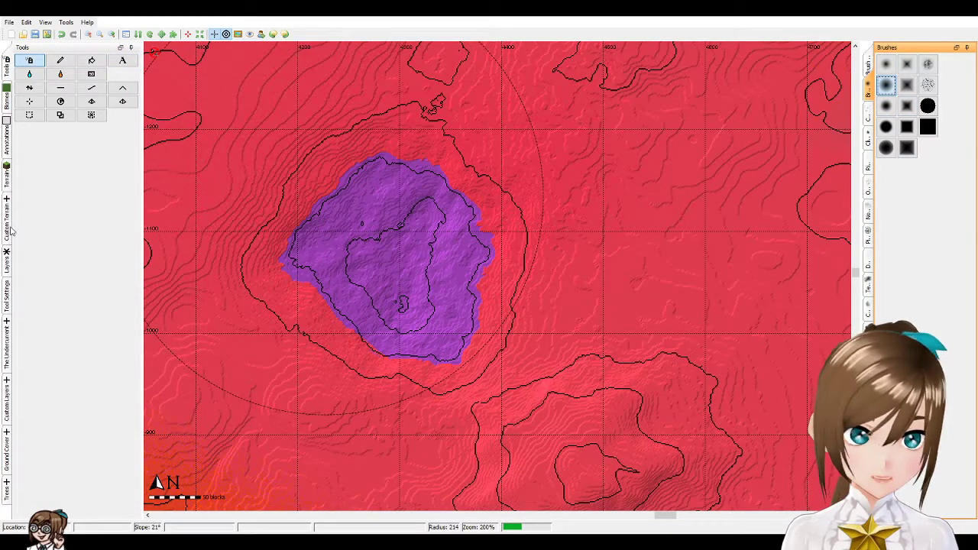
pyautogui.click(7, 179)
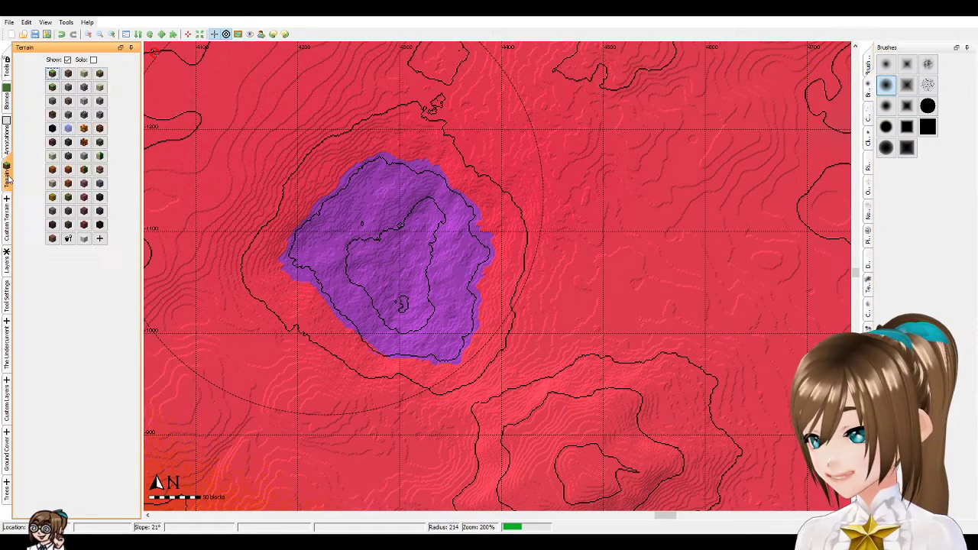
pyautogui.click(7, 226)
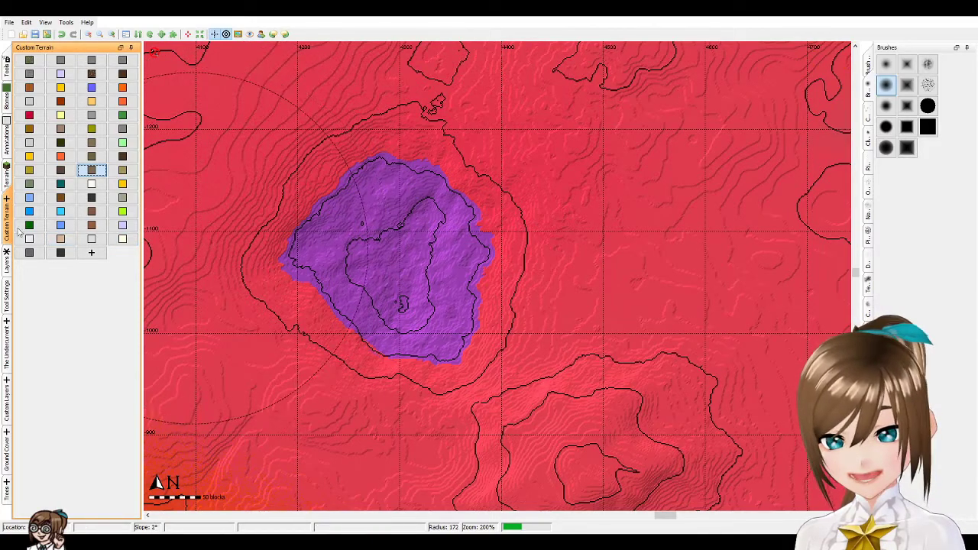
pyautogui.click(73, 171)
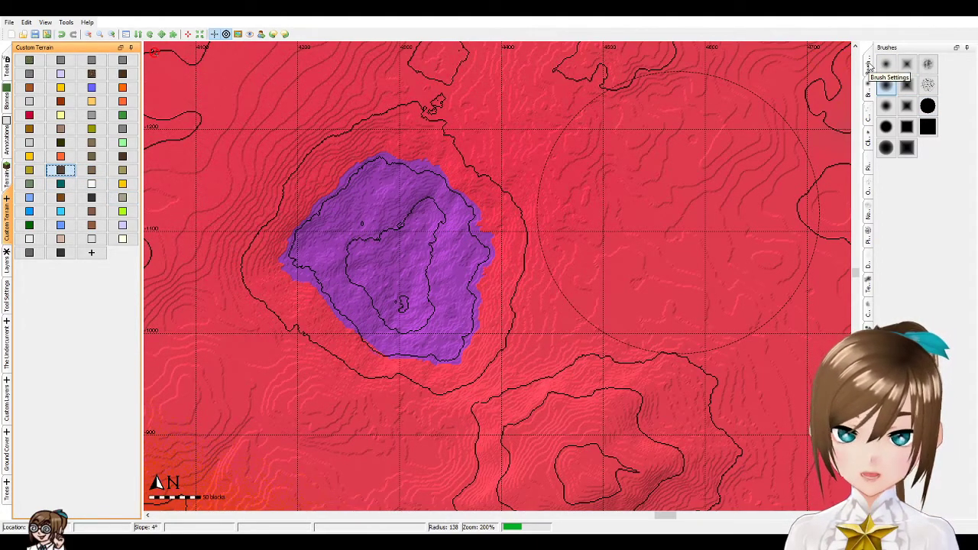
pyautogui.scroll(3, 363, 283)
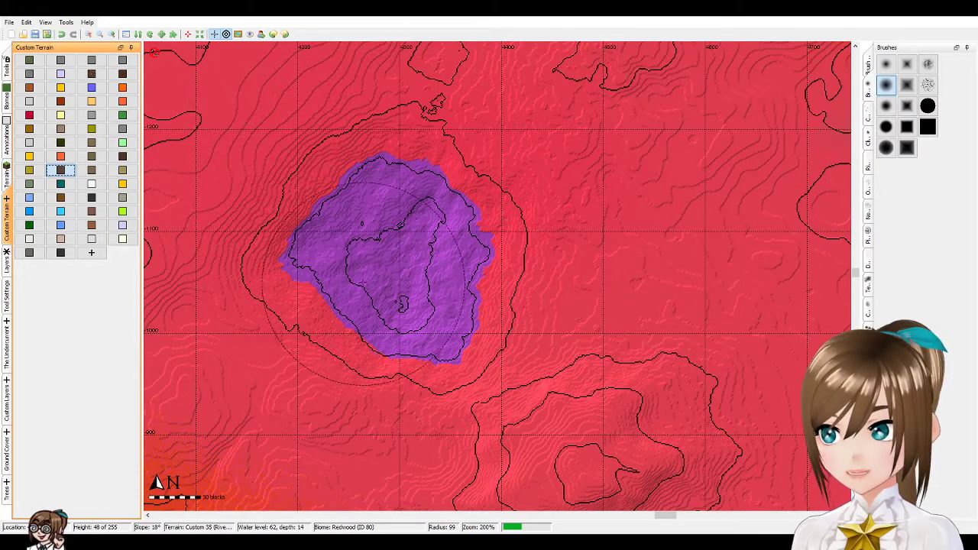
pyautogui.click(352, 271)
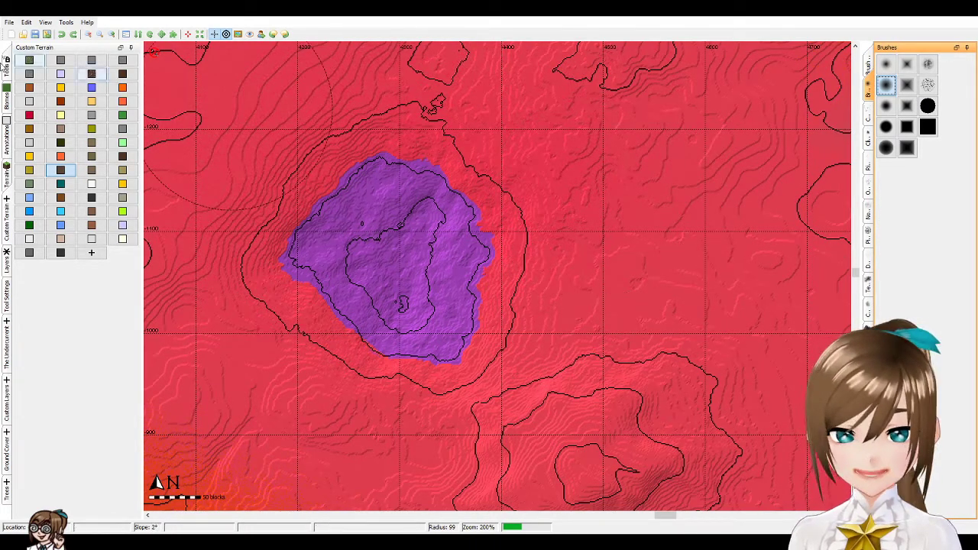
# - Smooth the lake basin and its surrounding banks with the Smooth tool at radius 141
pyautogui.moveTo(6, 72)
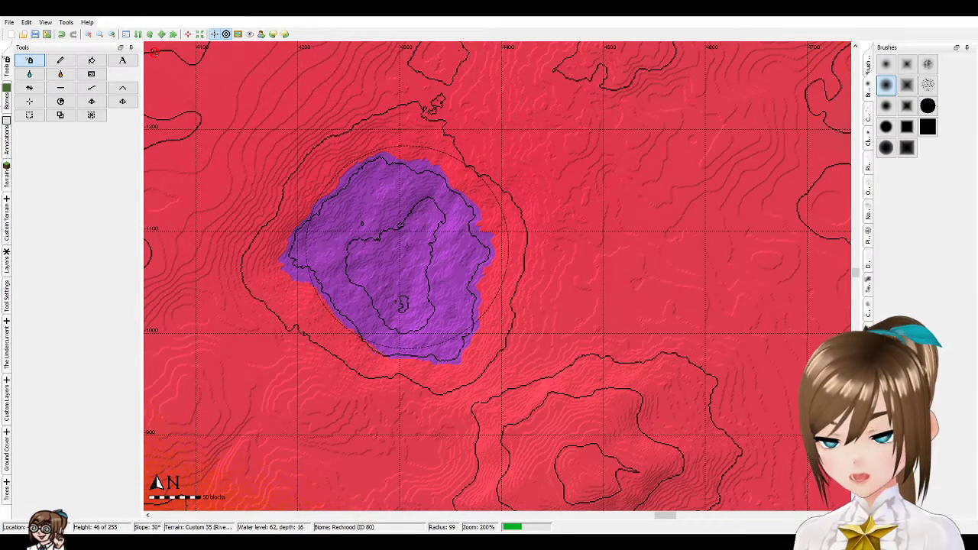
pyautogui.scroll(-2, 401, 248)
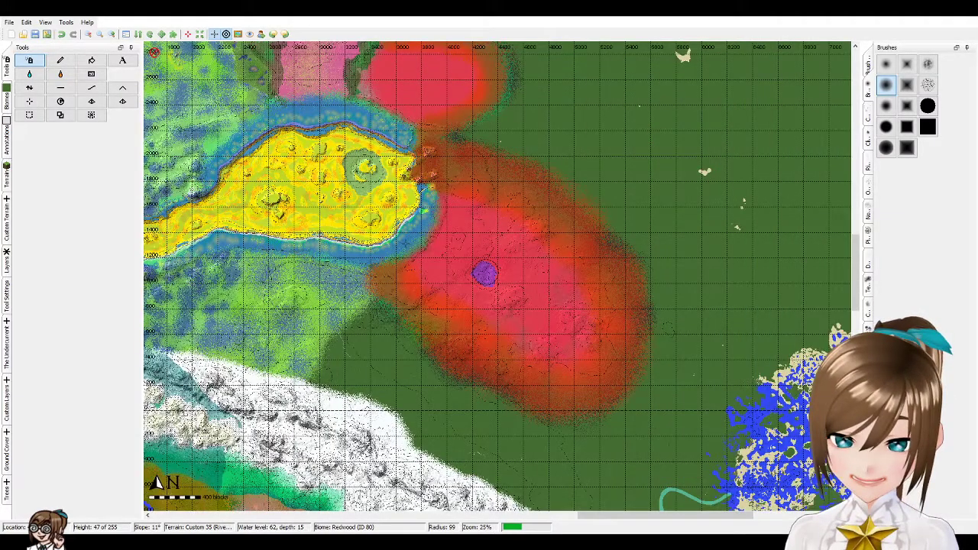
pyautogui.scroll(1, 405, 244)
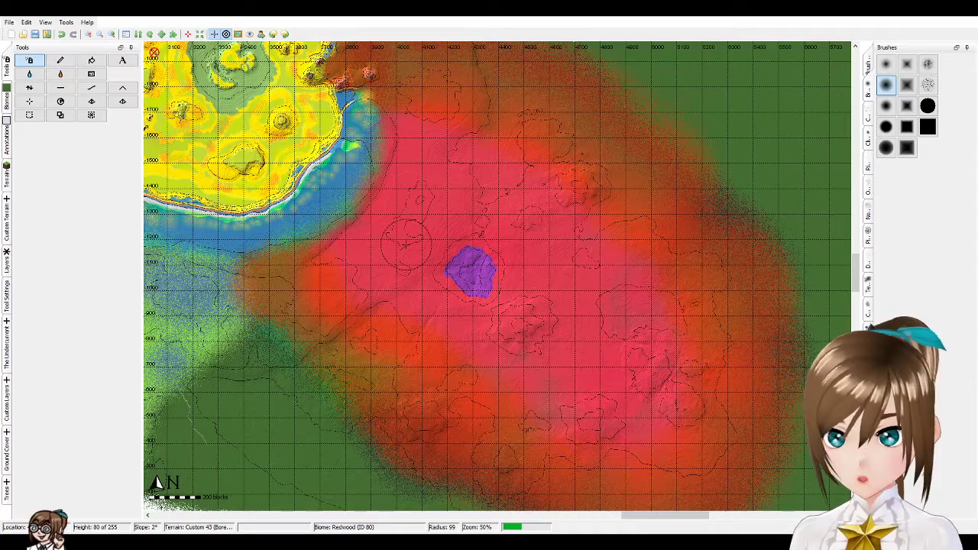
pyautogui.scroll(1, 405, 244)
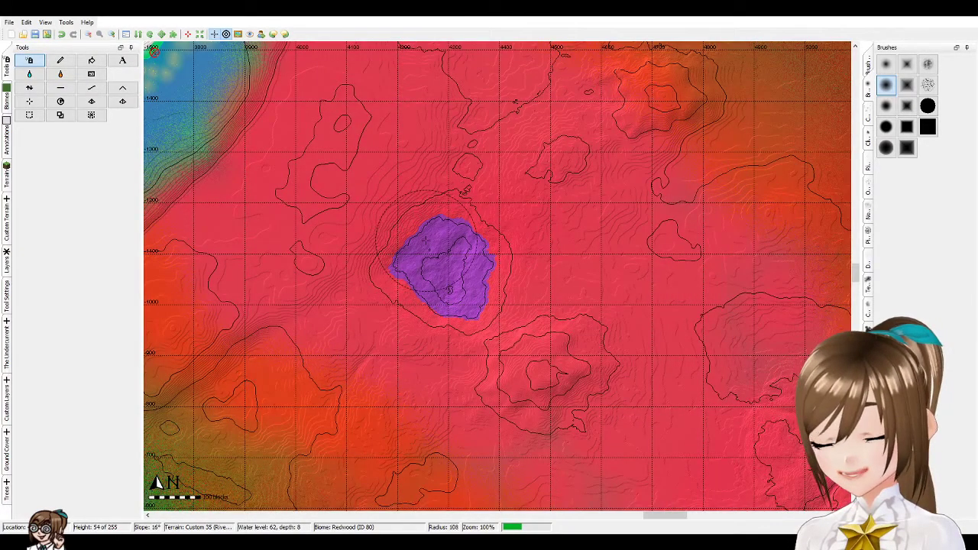
pyautogui.scroll(1, 427, 252)
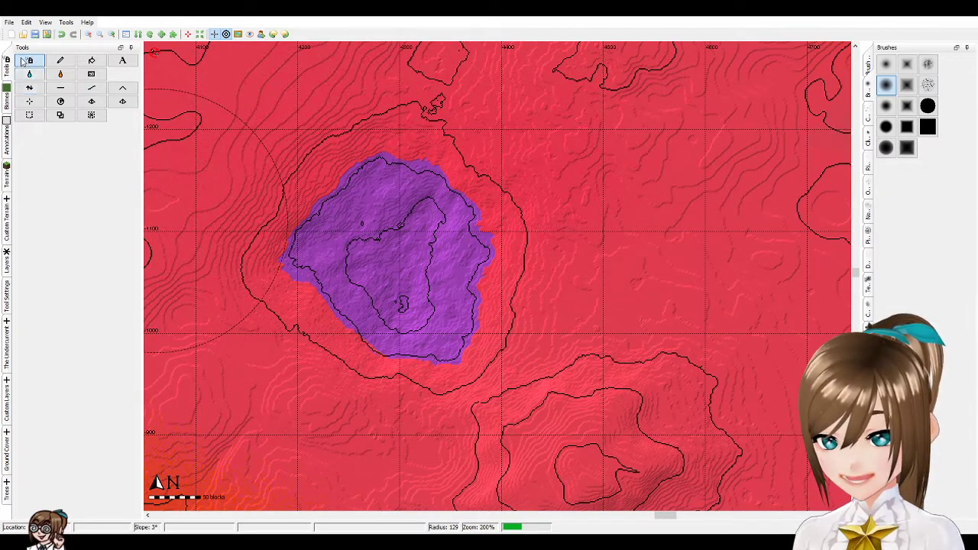
pyautogui.click(91, 88)
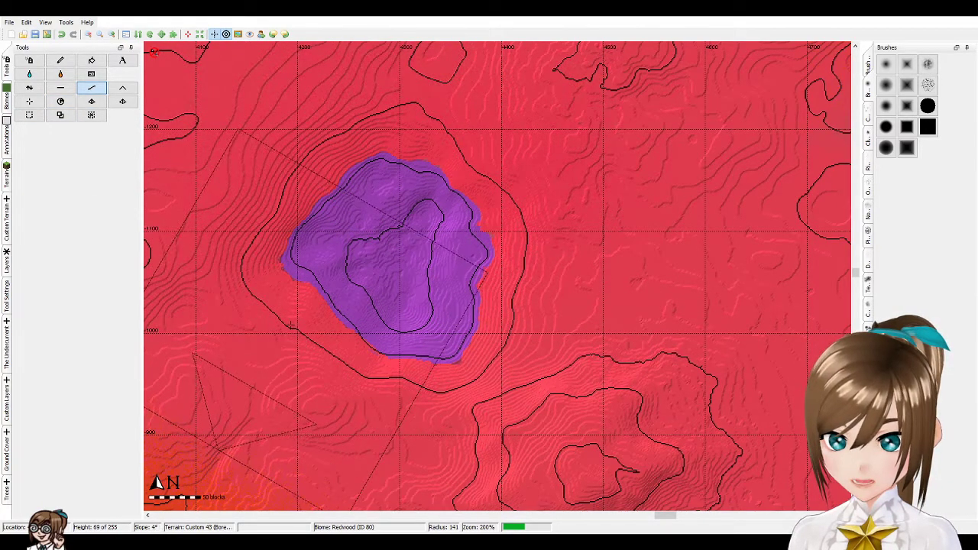
pyautogui.hotkey('ctrl', '-')
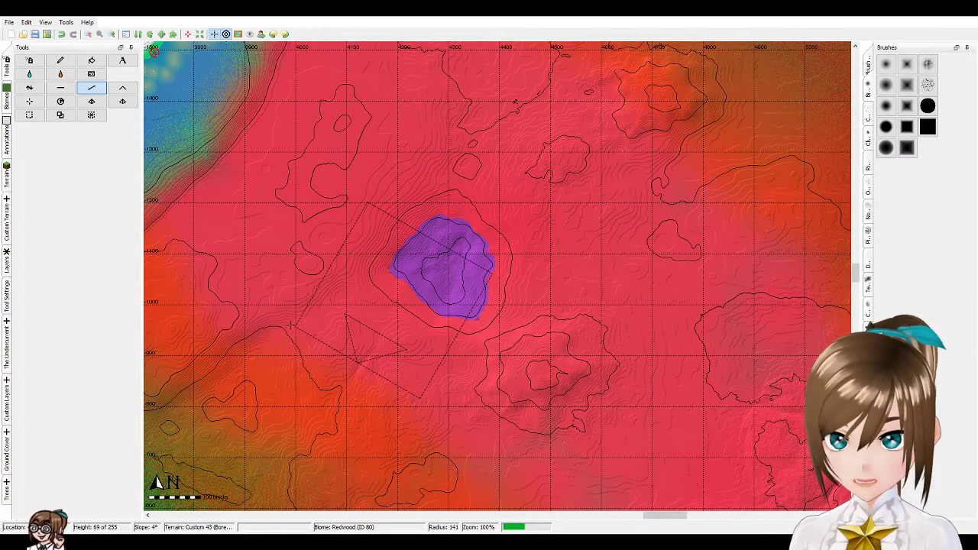
pyautogui.hotkey('ctrl', '+')
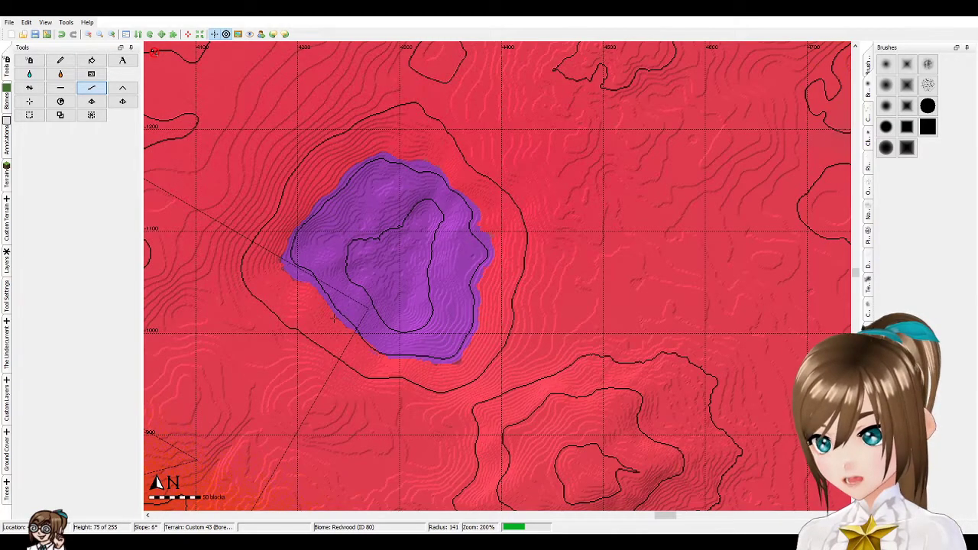
pyautogui.hotkey('ctrl', '-')
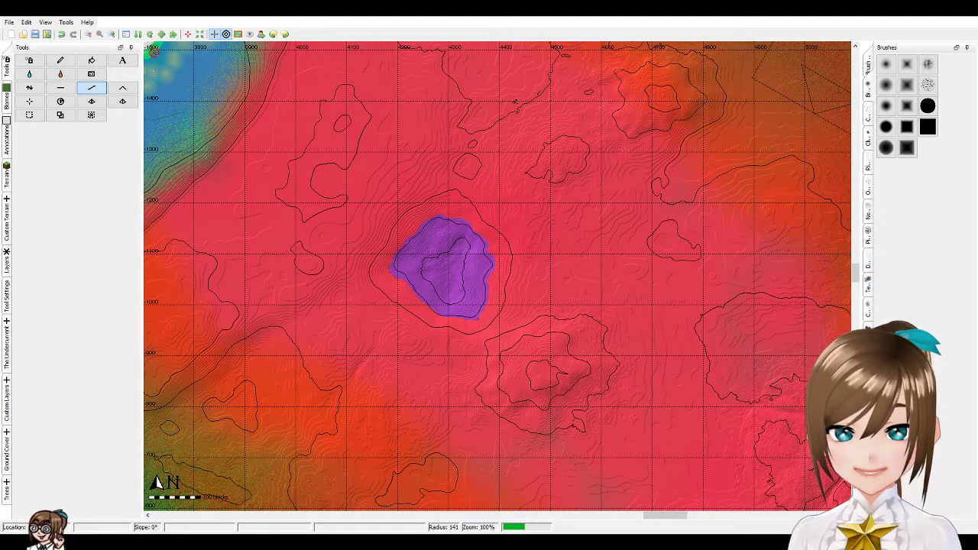
pyautogui.scroll(1, 467, 269)
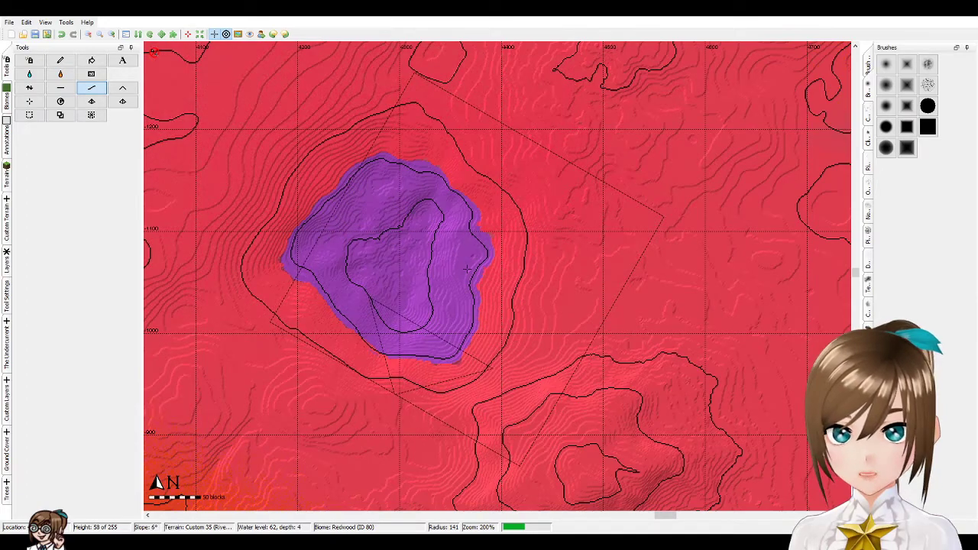
pyautogui.scroll(-1, 420, 279)
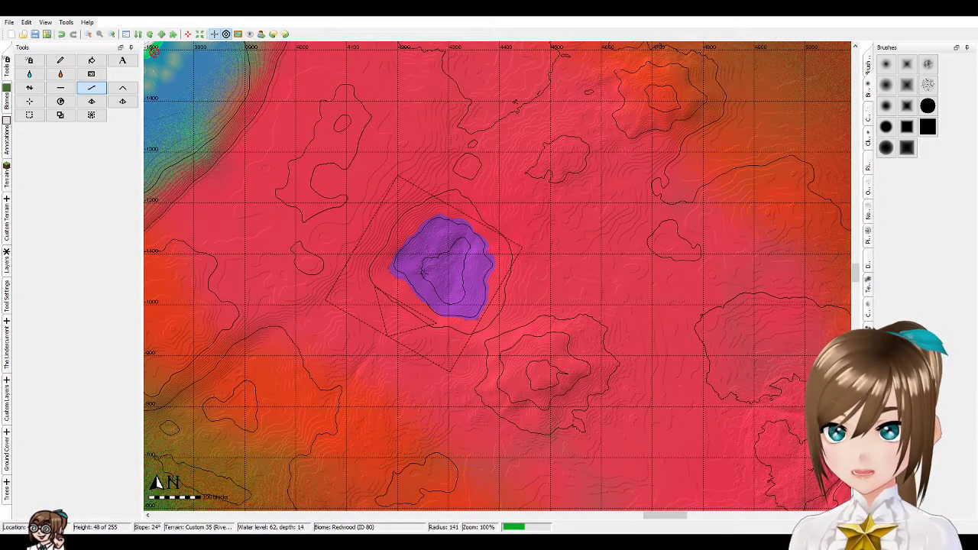
# - Export the 30 selected tiles as world P3 in Minecraft 1.2 - 1.12 (Anvil) format and open that world in Minecraft
pyautogui.hotkey('ctrl', 'e')
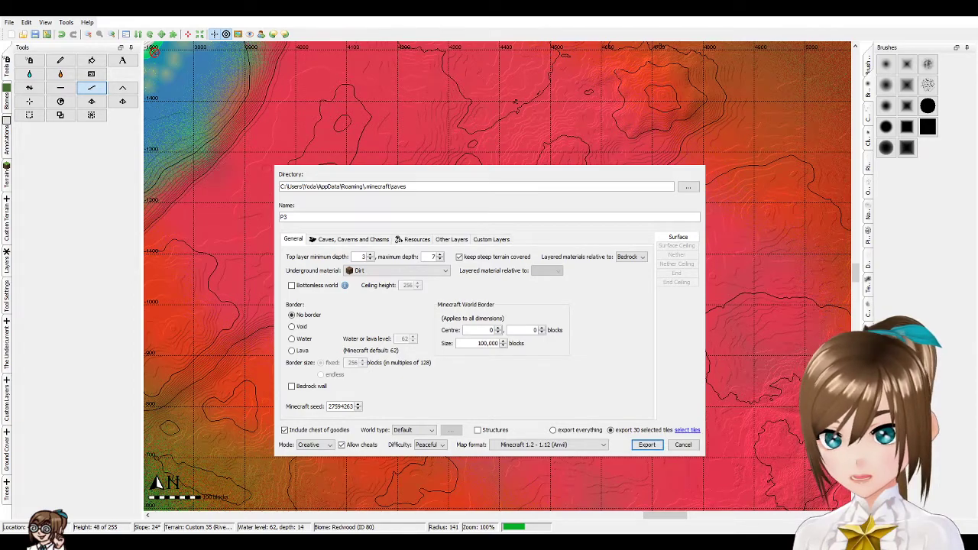
pyautogui.click(650, 447)
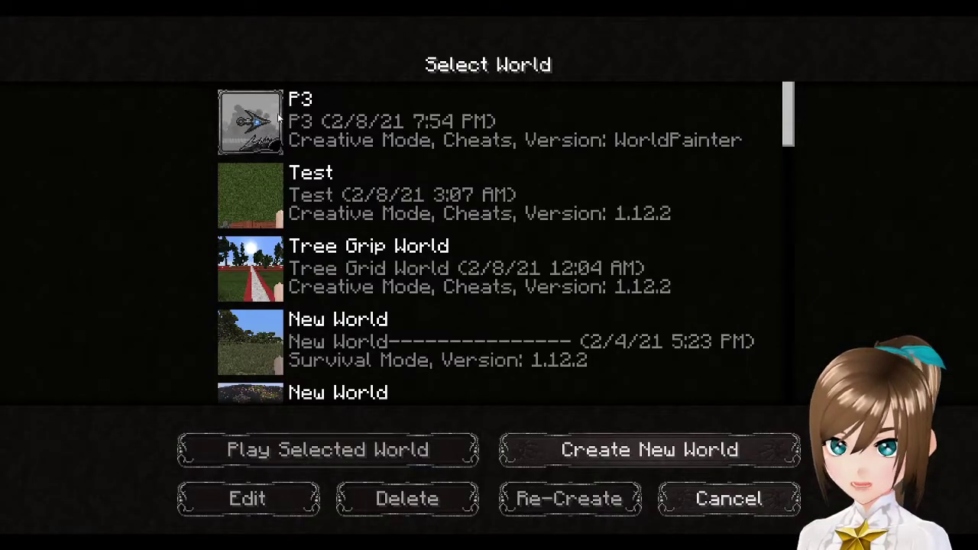
pyautogui.doubleClick(262, 122)
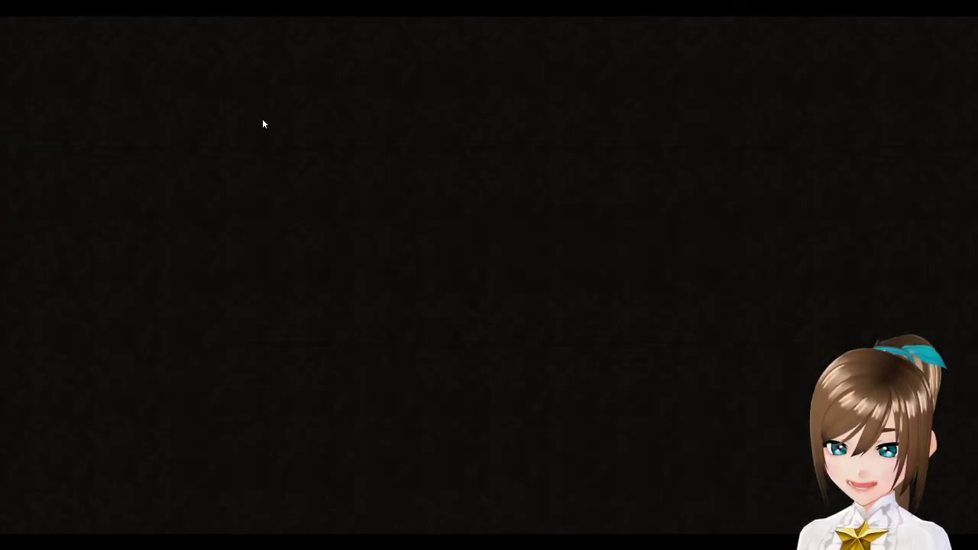